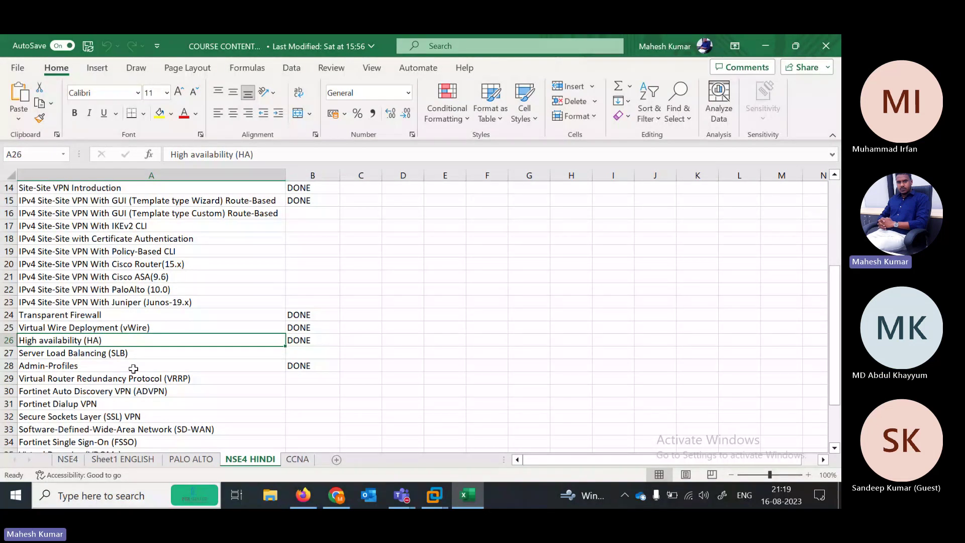
Move down to row A27 (Server Load Balancing) and switch to the EVE topology page in Firefox
{"action": "key", "text": "Down"}
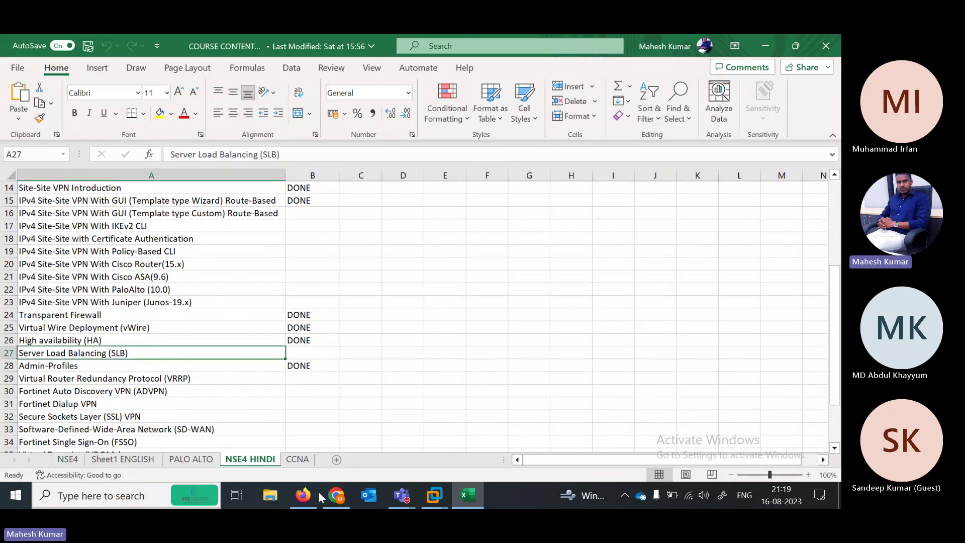
{"action": "left_click", "coordinate": [311, 508]}
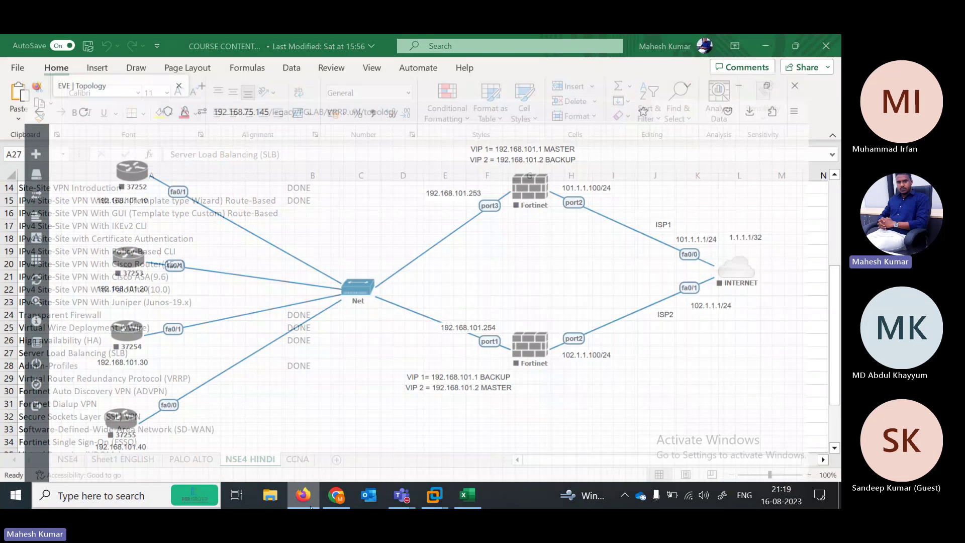
Launch Snipping Tool from Start search and snip the browser window showing the topology
{"action": "key", "text": "super"}
{"action": "type", "text": "sni"}
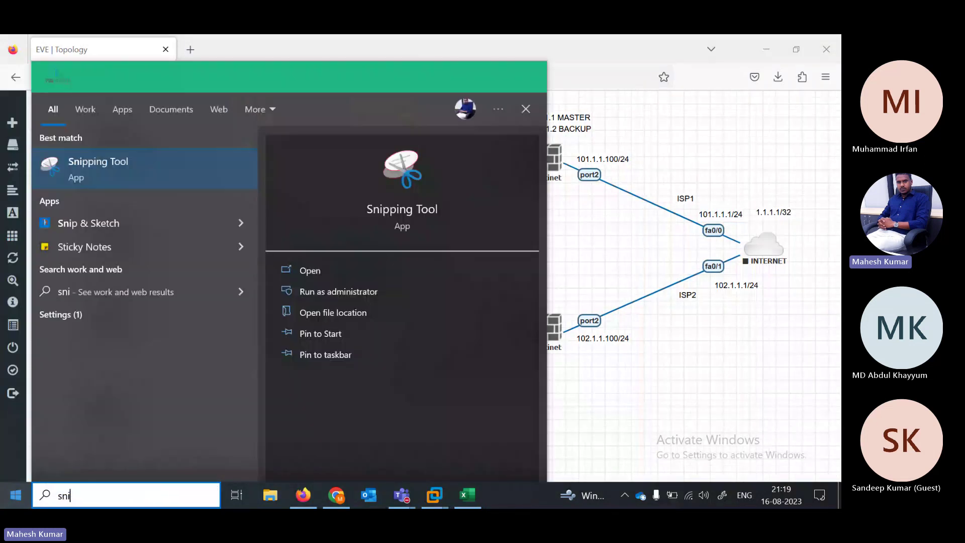
{"action": "key", "text": "Return"}
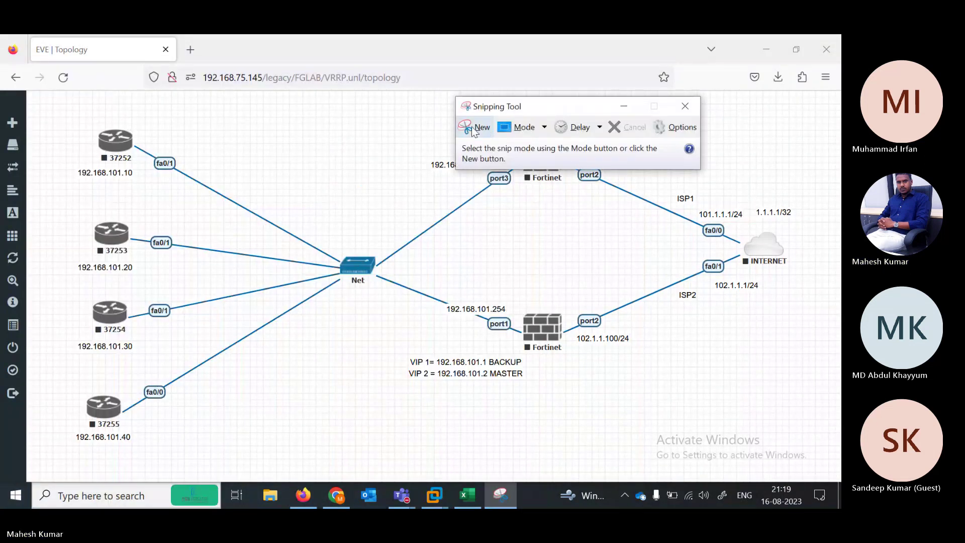
{"action": "left_click", "coordinate": [472, 130]}
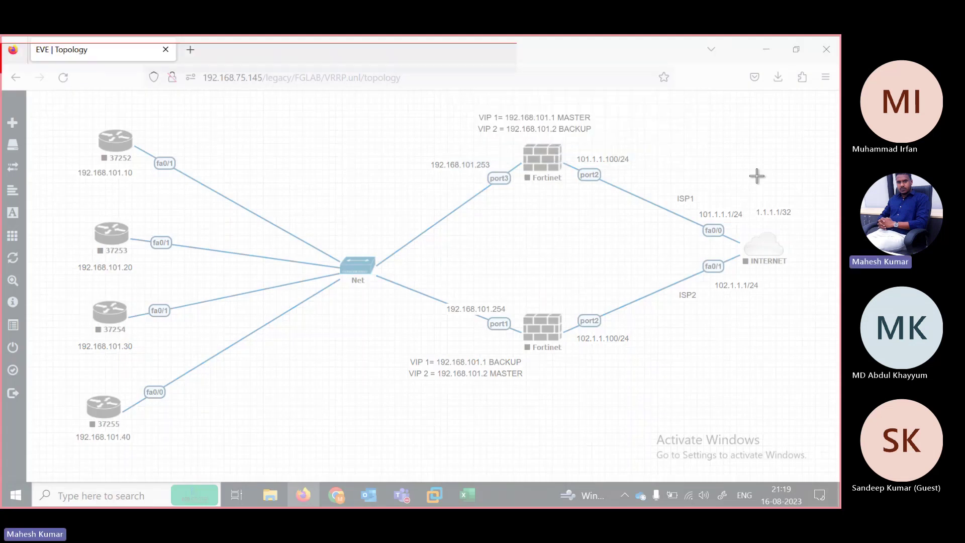
{"action": "left_click", "coordinate": [699, 104]}
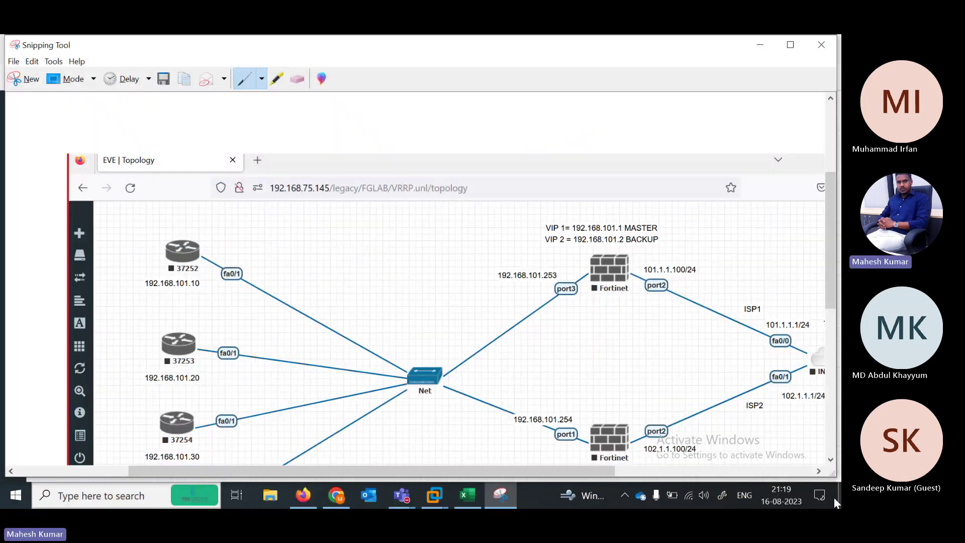
Review the captured snip, then minimize Snipping Tool to reveal the live diagram
{"action": "scroll", "coordinate": [833, 245], "scroll_direction": "down", "scroll_amount": 5}
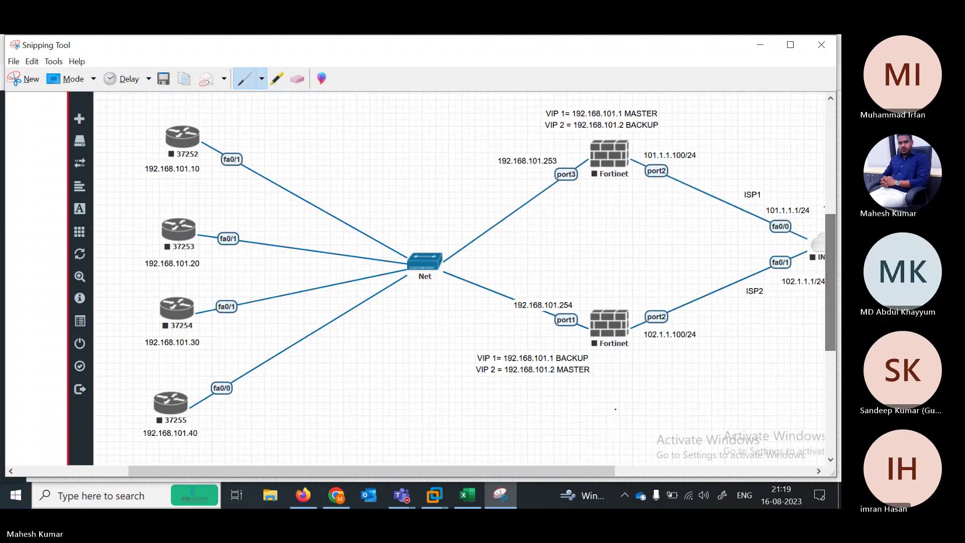
{"action": "mouse_move", "coordinate": [528, 473]}
{"action": "left_mouse_down"}
{"action": "mouse_move", "coordinate": [629, 472]}
{"action": "mouse_move", "coordinate": [545, 478]}
{"action": "left_mouse_up"}
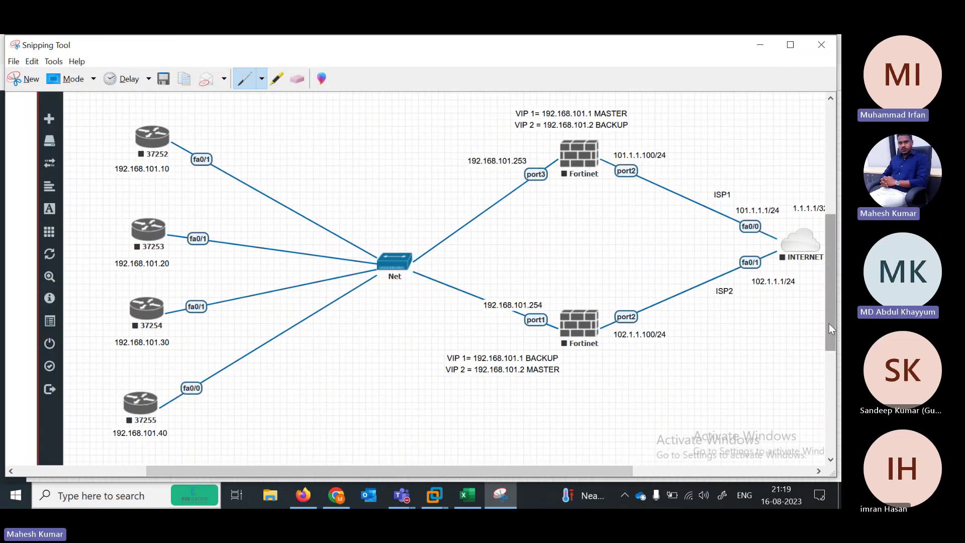
{"action": "mouse_move", "coordinate": [829, 324]}
{"action": "left_mouse_down"}
{"action": "mouse_move", "coordinate": [828, 287]}
{"action": "mouse_move", "coordinate": [831, 329]}
{"action": "mouse_move", "coordinate": [831, 318]}
{"action": "left_mouse_up"}
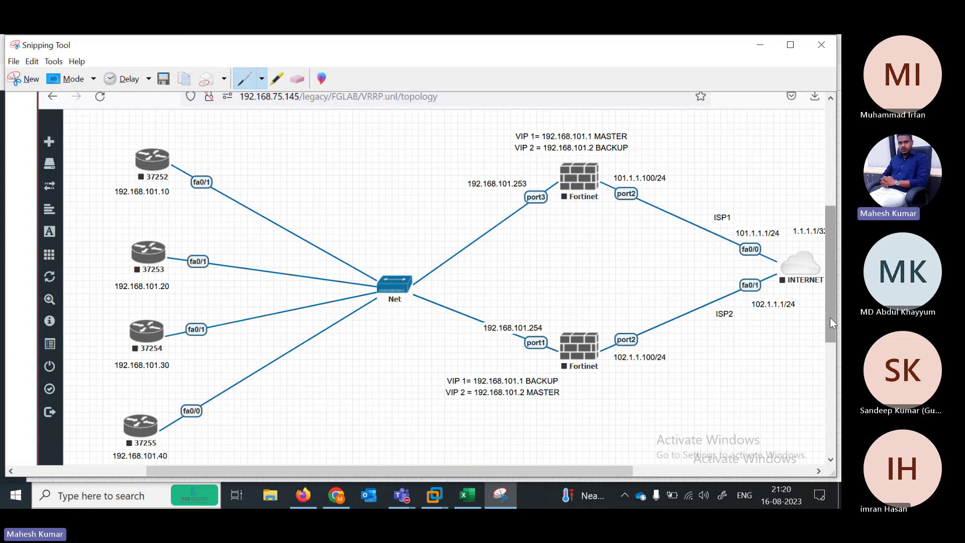
{"action": "left_click", "coordinate": [760, 45]}
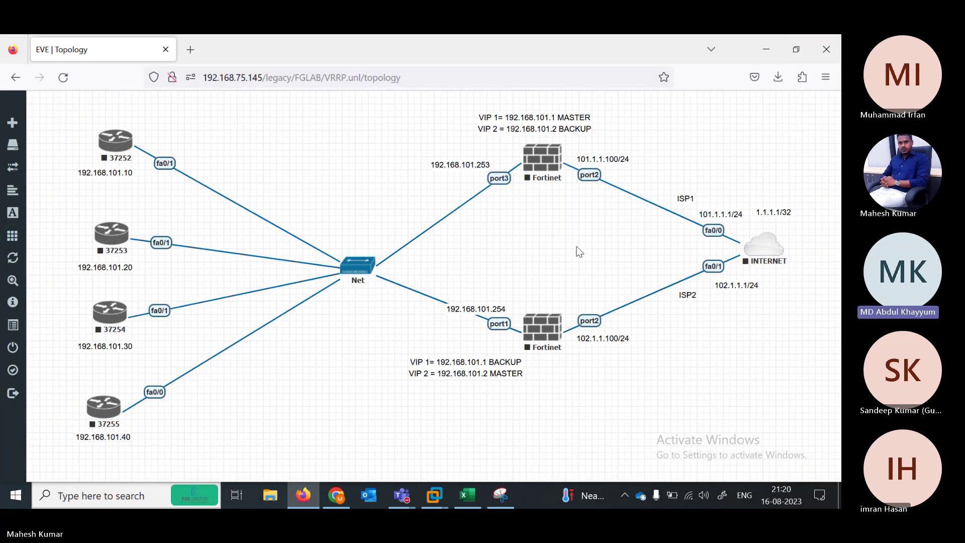
Open File Explorer and browse This PC > New Volume (D:) > CONFIGURATION TEXT
{"action": "left_click", "coordinate": [270, 498]}
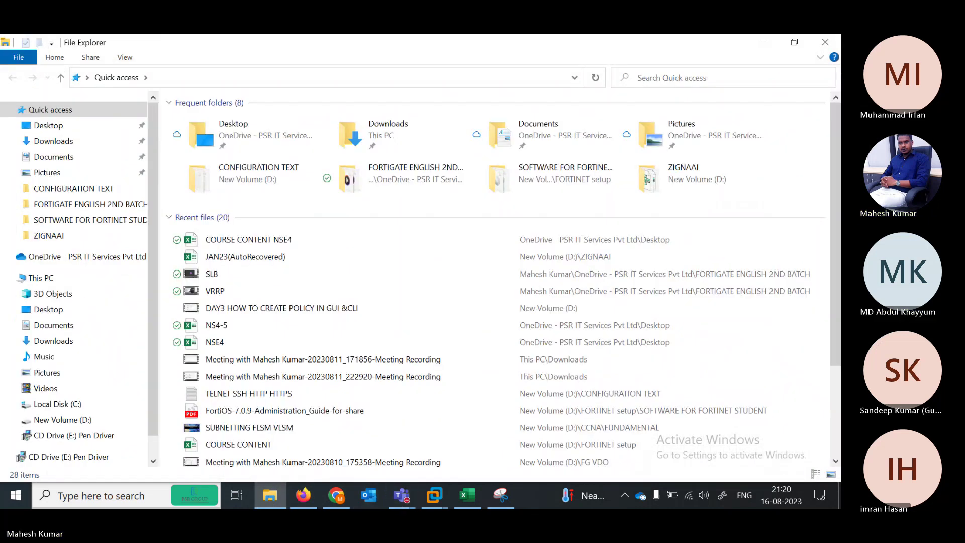
{"action": "left_click", "coordinate": [825, 42]}
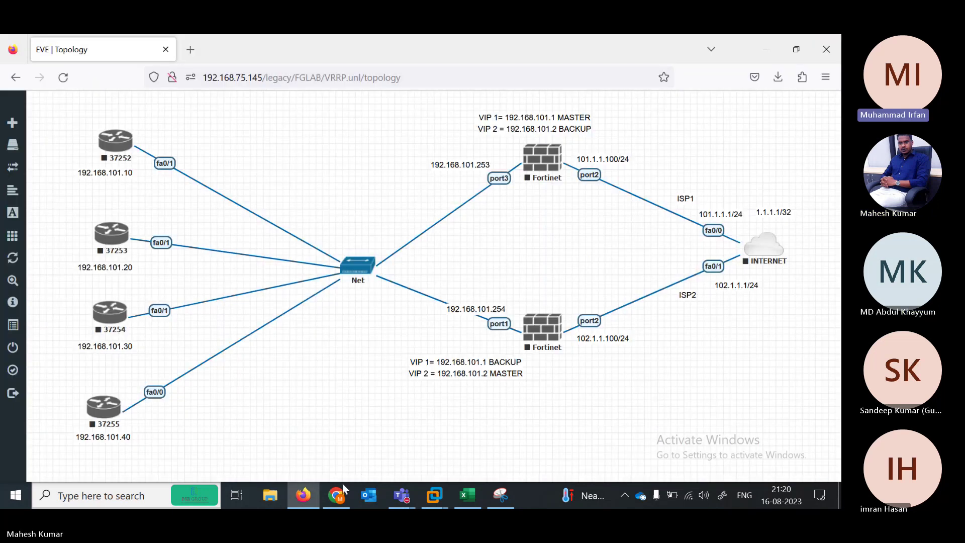
{"action": "left_click", "coordinate": [273, 493]}
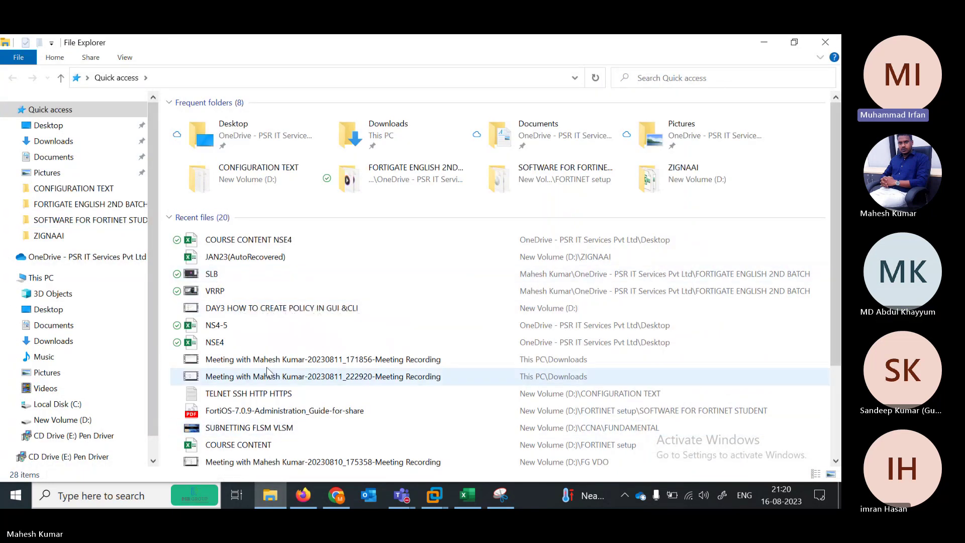
{"action": "left_click", "coordinate": [53, 281]}
{"action": "left_click", "coordinate": [457, 278]}
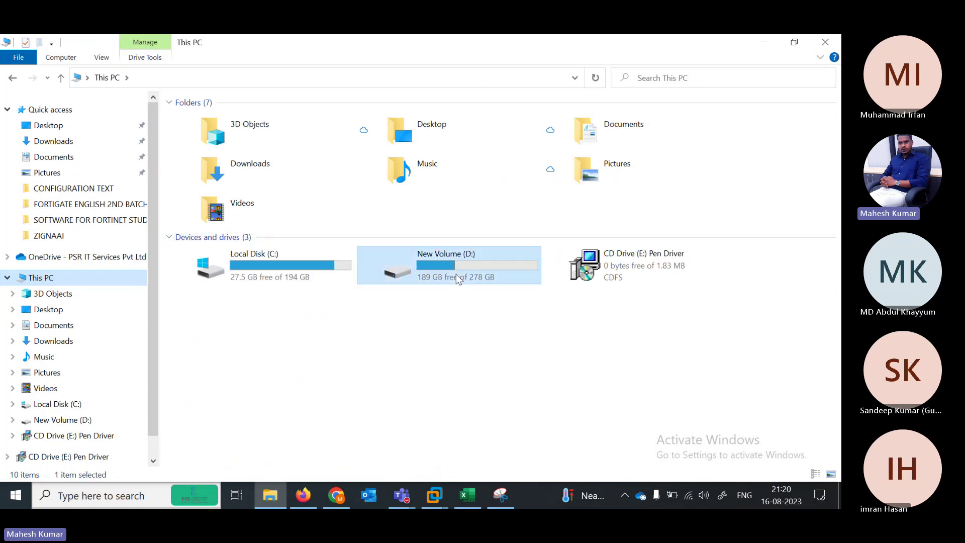
{"action": "double_click", "coordinate": [456, 278]}
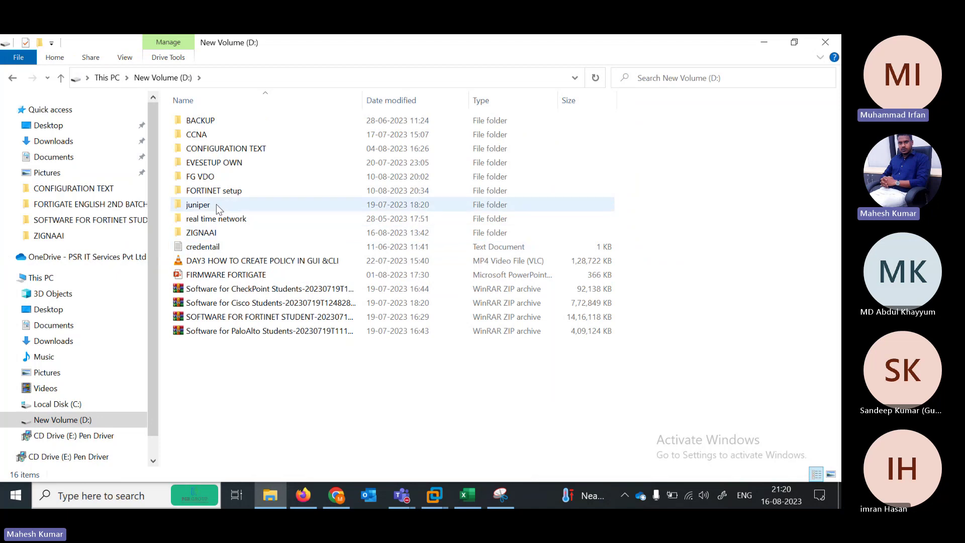
{"action": "double_click", "coordinate": [214, 153]}
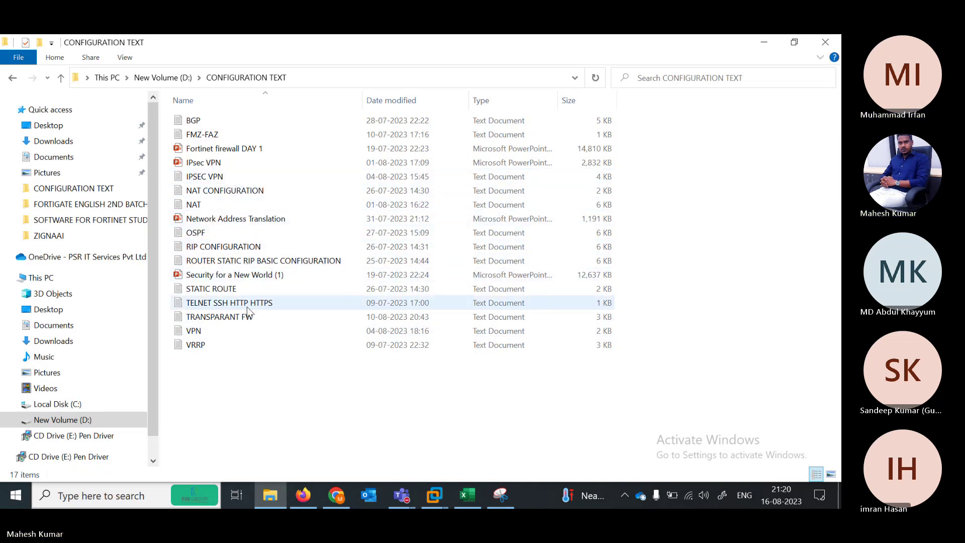
Open the VRRP notes in Notepad, minimize them, and bring the topology snip forward
{"action": "double_click", "coordinate": [202, 345]}
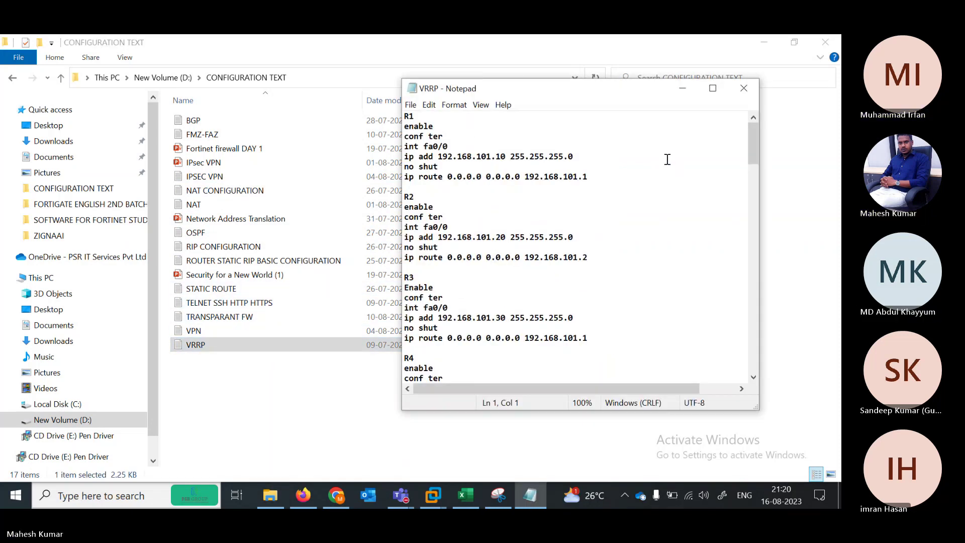
{"action": "left_click", "coordinate": [683, 88]}
{"action": "key", "text": "alt+Tab"}
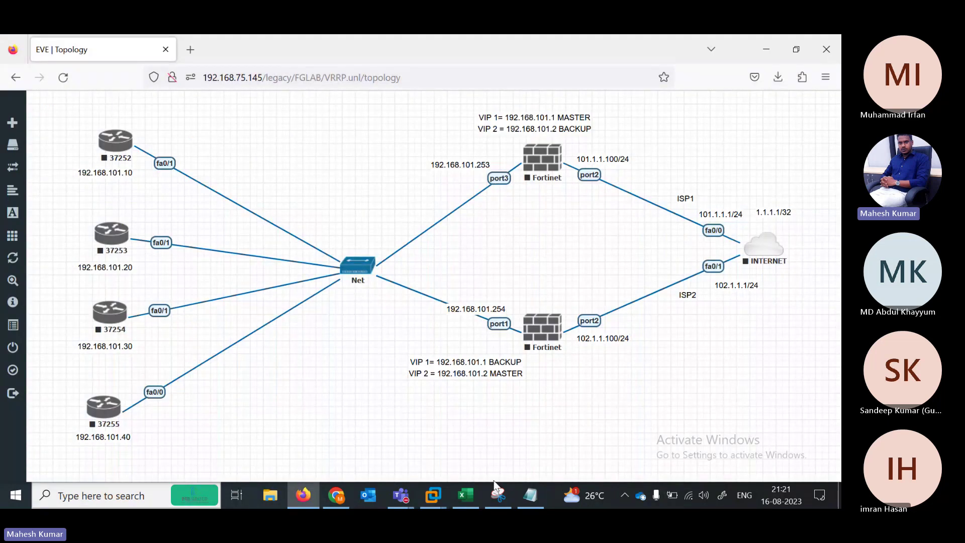
{"action": "left_click", "coordinate": [498, 495]}
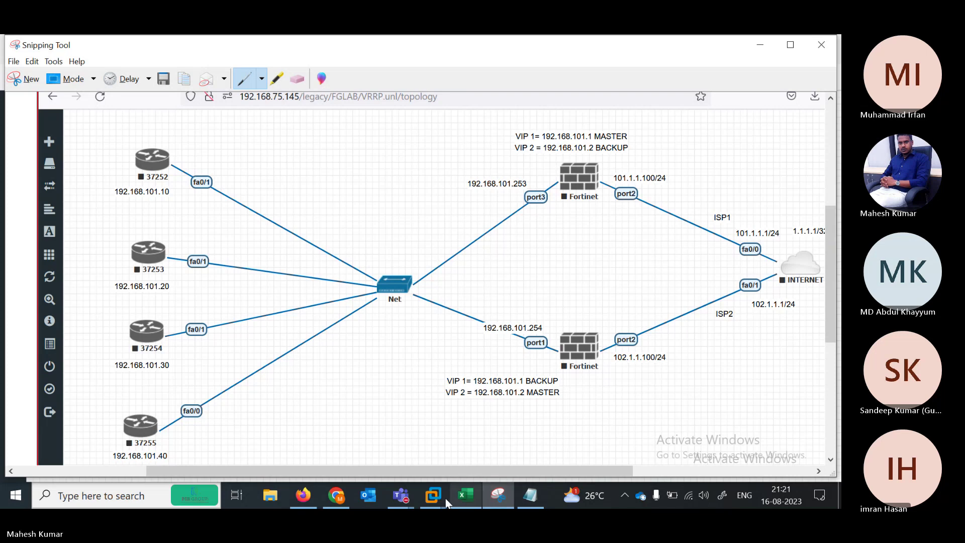
Switch to the Teams meeting, mute the microphone, and dismiss the recording-started notice
{"action": "left_click", "coordinate": [407, 497]}
{"action": "left_click", "coordinate": [442, 411]}
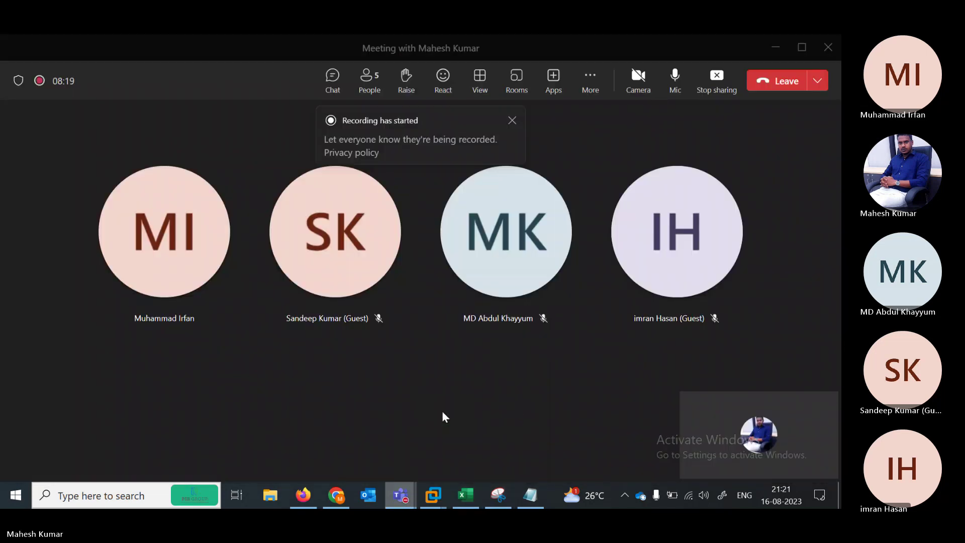
{"action": "left_click", "coordinate": [677, 78]}
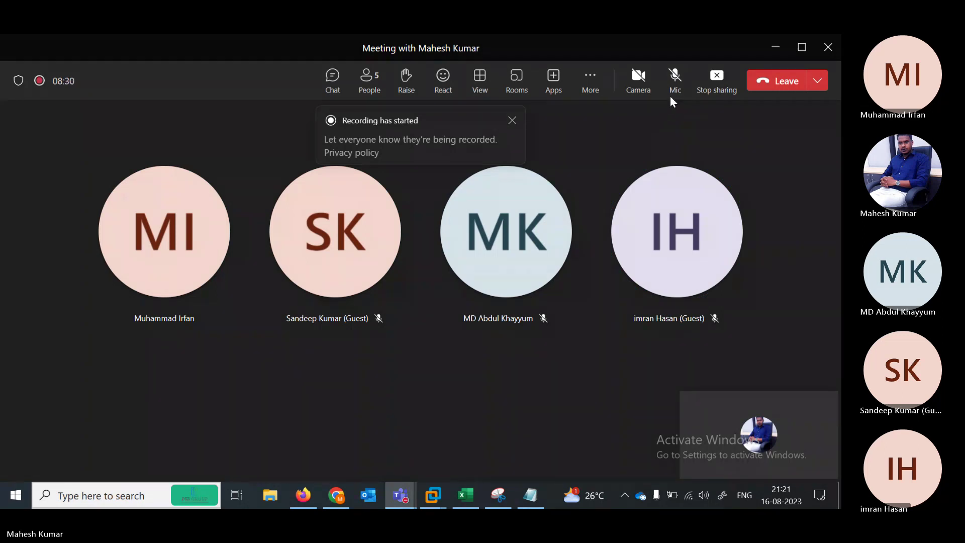
{"action": "left_click", "coordinate": [511, 121]}
Check the participants list, unmute the microphone, and minimize the meeting window
{"action": "left_click", "coordinate": [378, 95]}
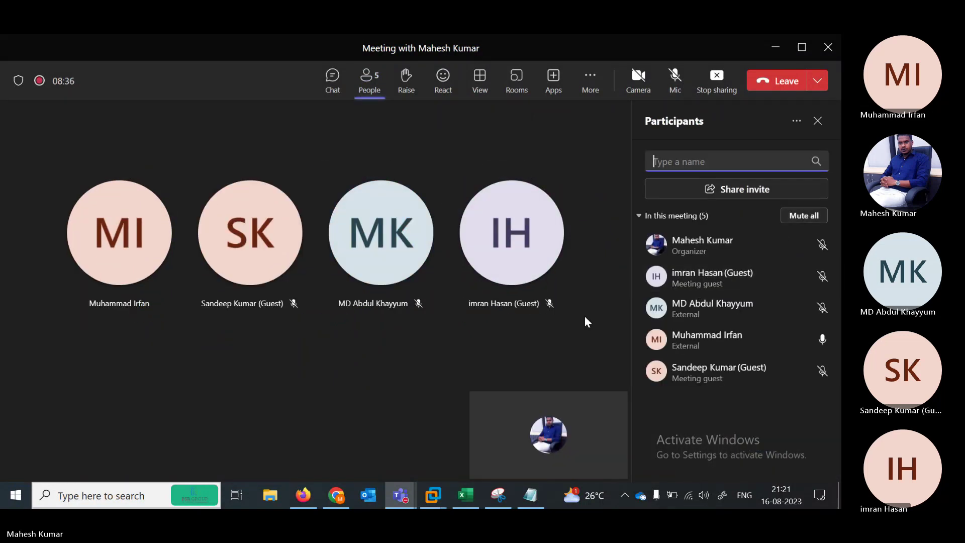
{"action": "left_click", "coordinate": [816, 121]}
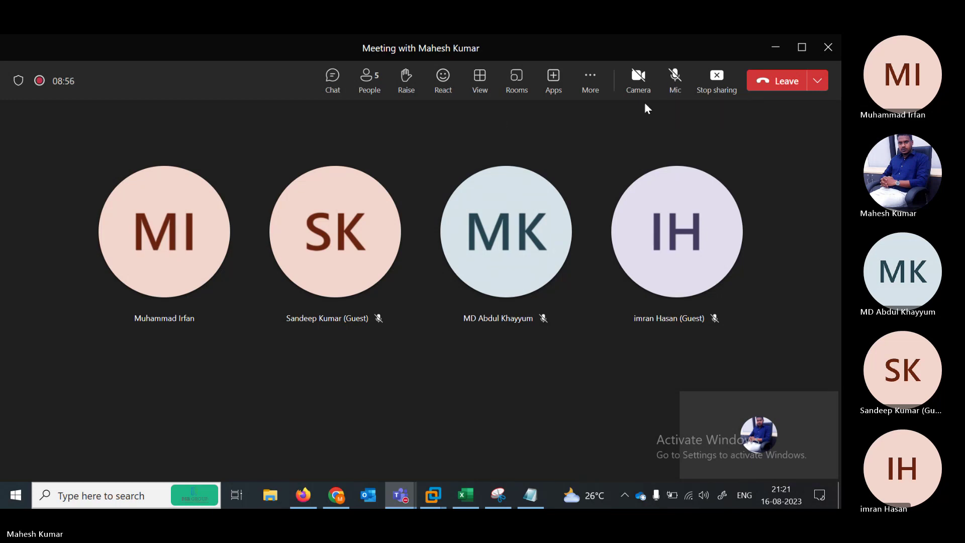
{"action": "left_click", "coordinate": [674, 87]}
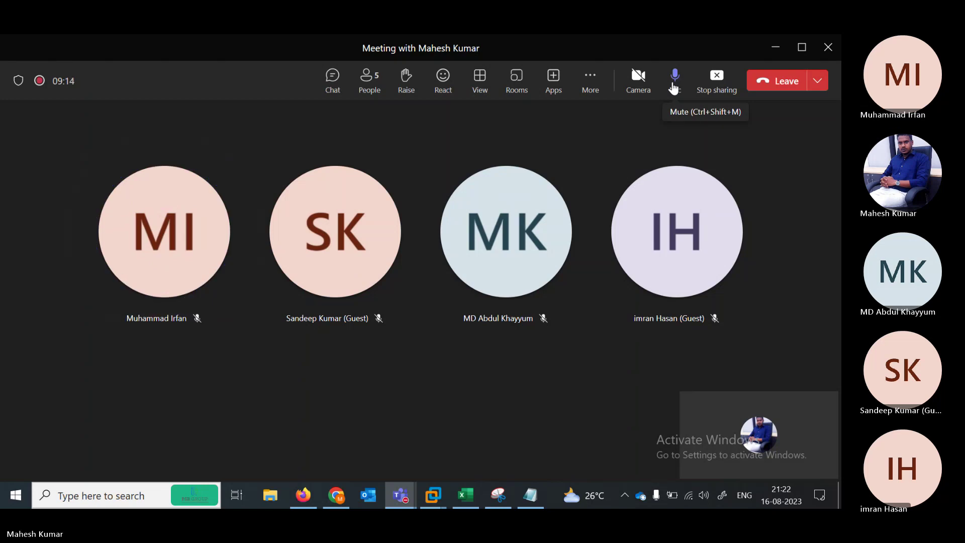
{"action": "left_click", "coordinate": [776, 48]}
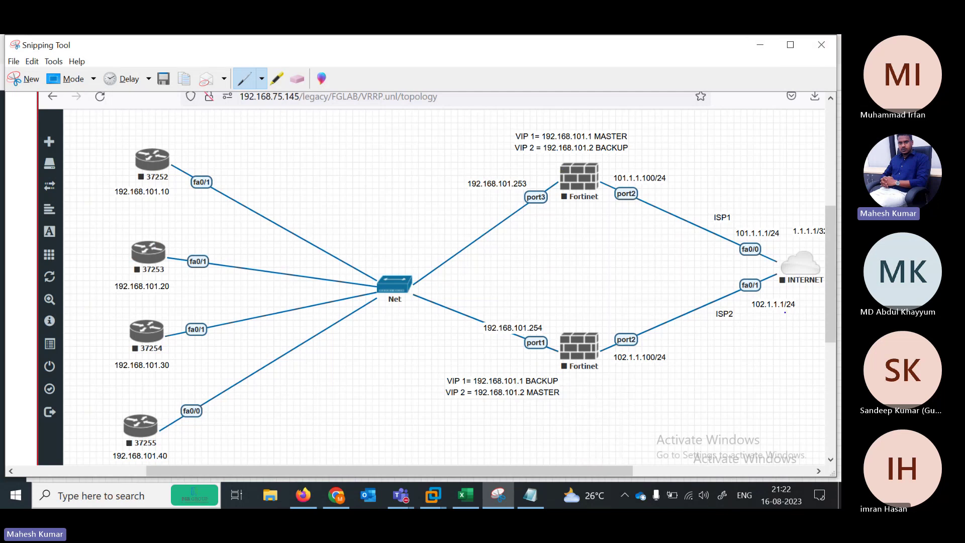
Mark the Net switch and both Fortinet firewalls with blue pen strokes
{"action": "left_click_drag", "start_coordinate": [381, 257], "coordinate": [434, 258]}
{"action": "left_click_drag", "start_coordinate": [563, 169], "coordinate": [570, 160]}
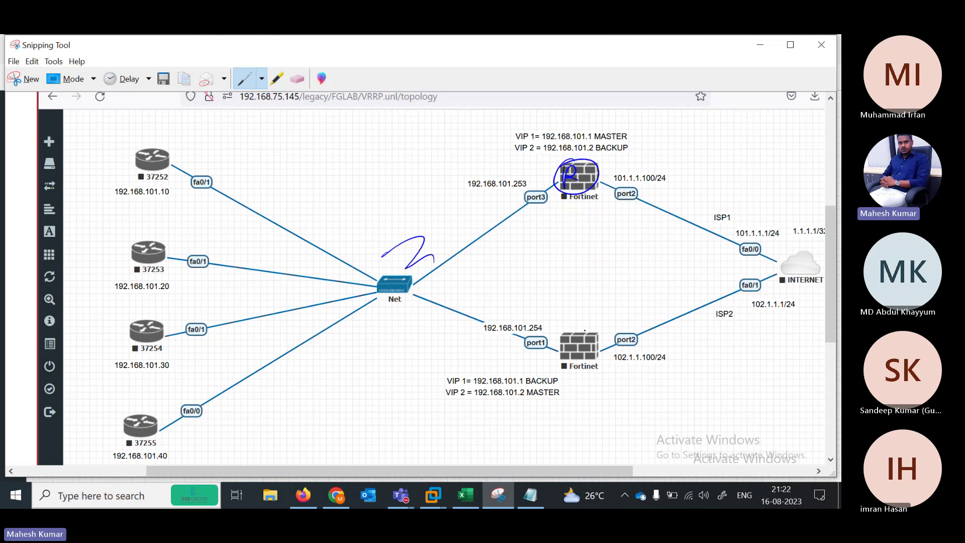
{"action": "mouse_move", "coordinate": [583, 340]}
{"action": "left_mouse_down"}
{"action": "mouse_move", "coordinate": [593, 339]}
{"action": "mouse_move", "coordinate": [587, 314]}
{"action": "left_mouse_up"}
{"action": "left_click_drag", "start_coordinate": [548, 184], "coordinate": [564, 177]}
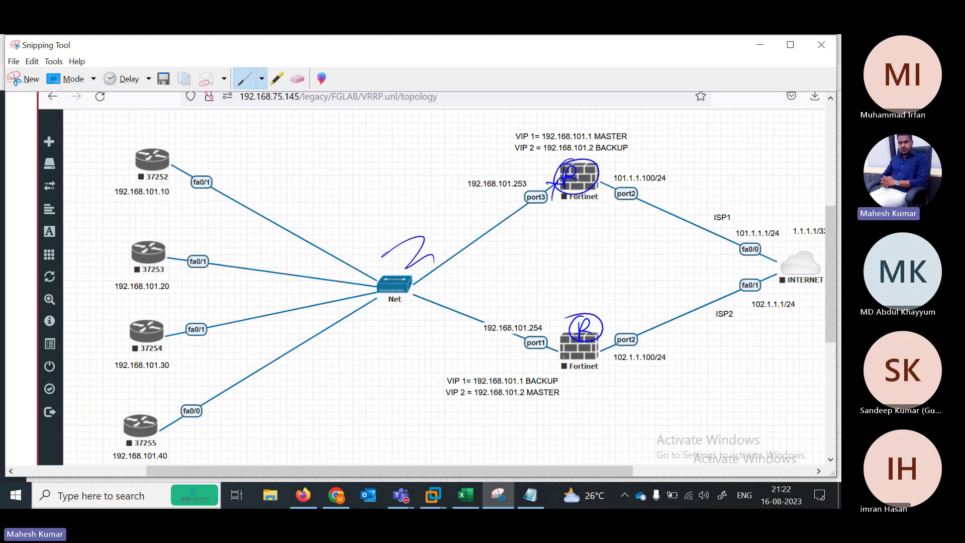
{"action": "mouse_move", "coordinate": [555, 325]}
{"action": "left_mouse_down"}
{"action": "mouse_move", "coordinate": [578, 336]}
{"action": "mouse_move", "coordinate": [603, 316]}
{"action": "left_mouse_up"}
Trace blue paths from routers 37252/37253 and the port3/port1 links through the Net switch
{"action": "left_click_drag", "start_coordinate": [175, 184], "coordinate": [450, 318]}
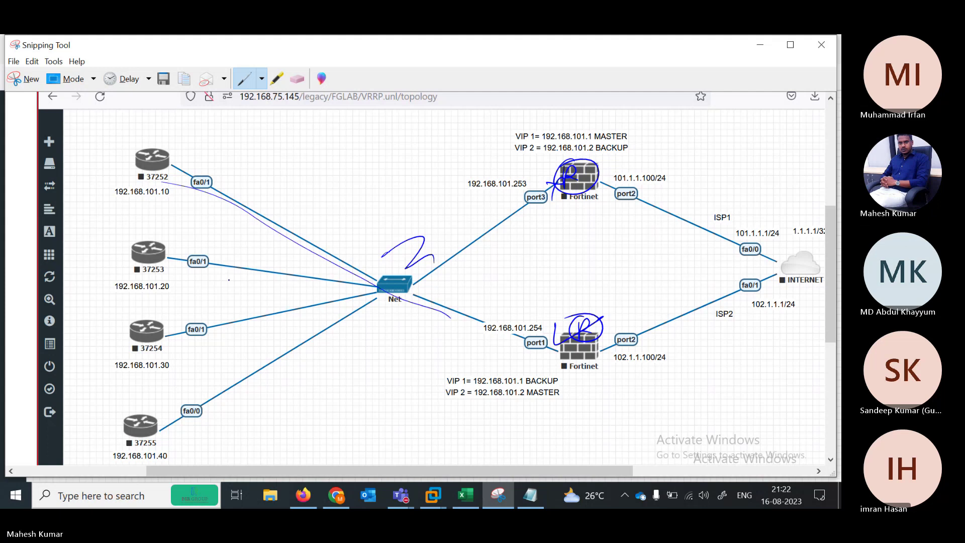
{"action": "left_click_drag", "start_coordinate": [246, 268], "coordinate": [588, 346]}
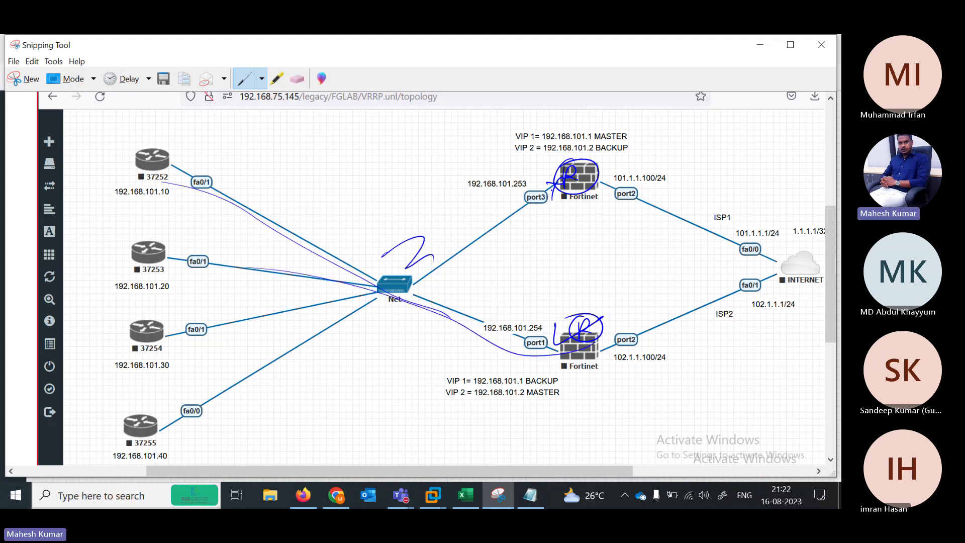
{"action": "left_click_drag", "start_coordinate": [549, 188], "coordinate": [412, 284]}
{"action": "left_click_drag", "start_coordinate": [570, 371], "coordinate": [395, 293]}
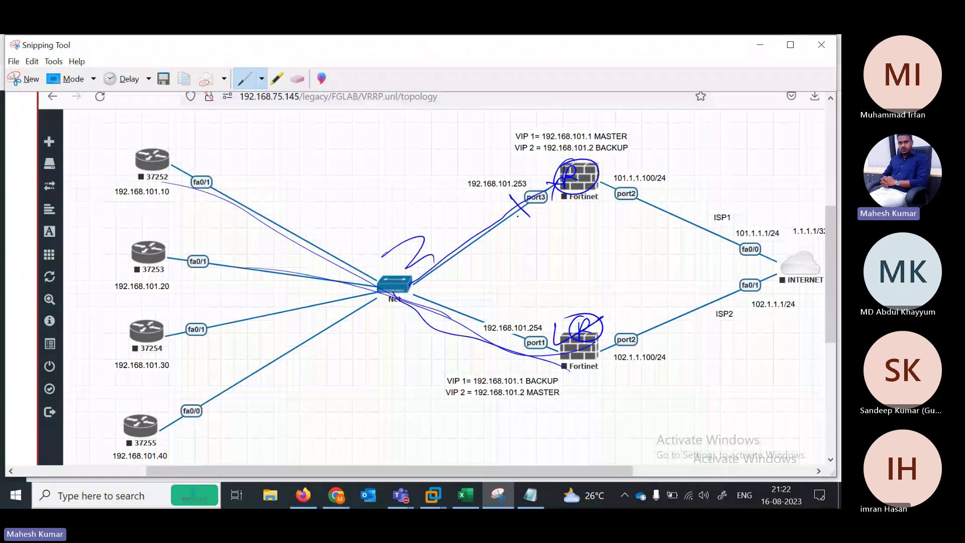
{"action": "left_click_drag", "start_coordinate": [533, 328], "coordinate": [526, 370]}
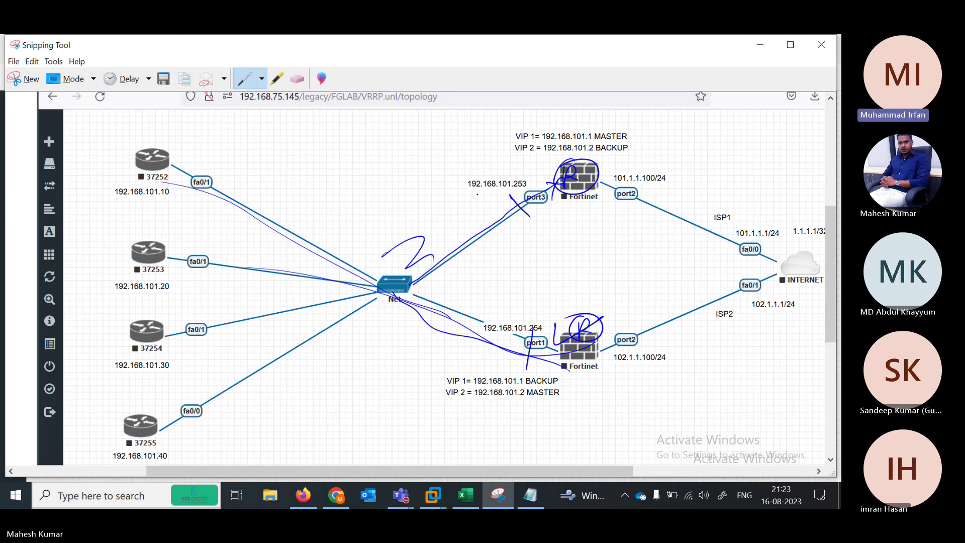
{"action": "left_click_drag", "start_coordinate": [467, 197], "coordinate": [522, 193]}
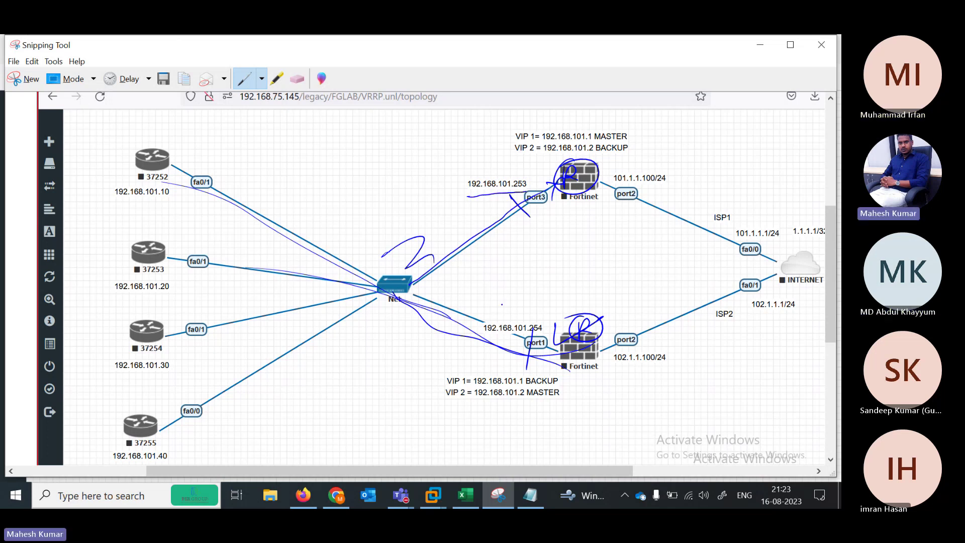
{"action": "left_click_drag", "start_coordinate": [505, 346], "coordinate": [553, 333]}
Circle routers 37252–37255 and tick 192.168.101.253 and 192.168.101.254
{"action": "left_click_drag", "start_coordinate": [141, 147], "coordinate": [159, 185]}
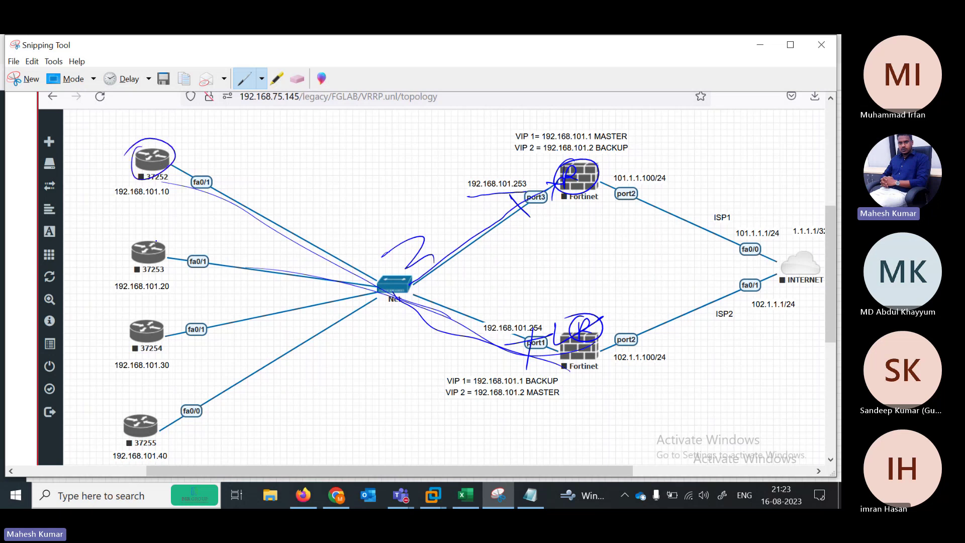
{"action": "left_click_drag", "start_coordinate": [156, 242], "coordinate": [129, 249]}
{"action": "left_click_drag", "start_coordinate": [163, 328], "coordinate": [133, 323]}
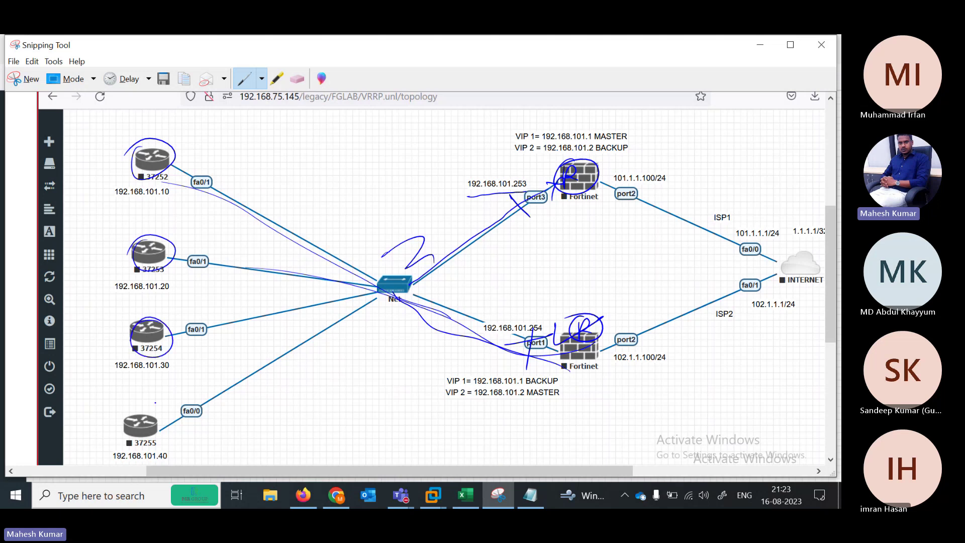
{"action": "left_click_drag", "start_coordinate": [155, 403], "coordinate": [169, 400]}
{"action": "left_click_drag", "start_coordinate": [446, 195], "coordinate": [508, 174]}
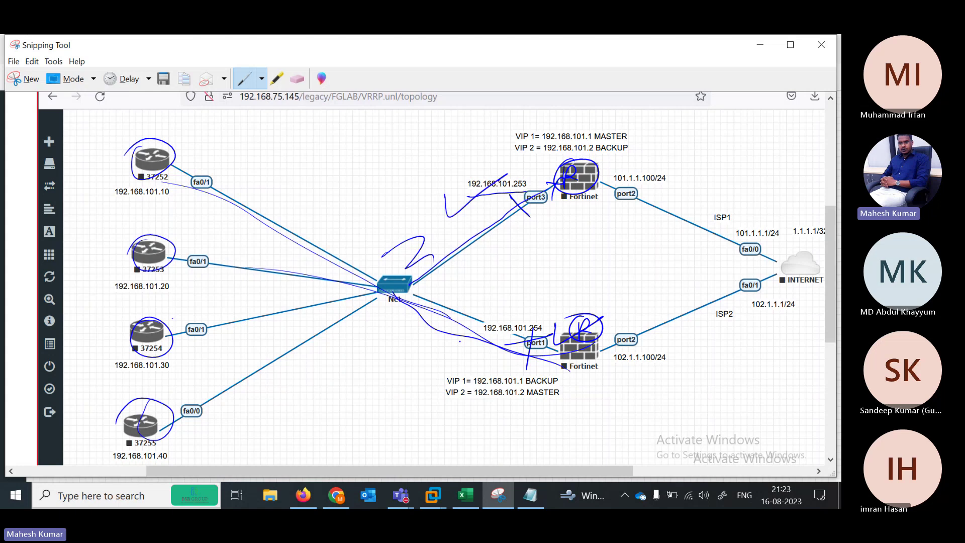
{"action": "left_click_drag", "start_coordinate": [459, 337], "coordinate": [524, 313]}
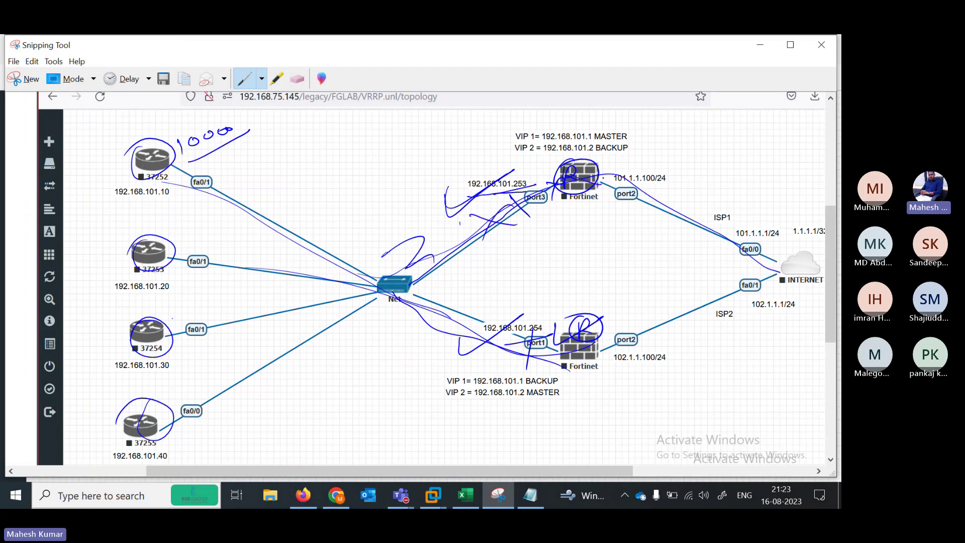
Switch to the Black Pen, trace router-to-firewall paths, and underline 192.168.101.10 and .20
{"action": "left_click", "coordinate": [262, 79]}
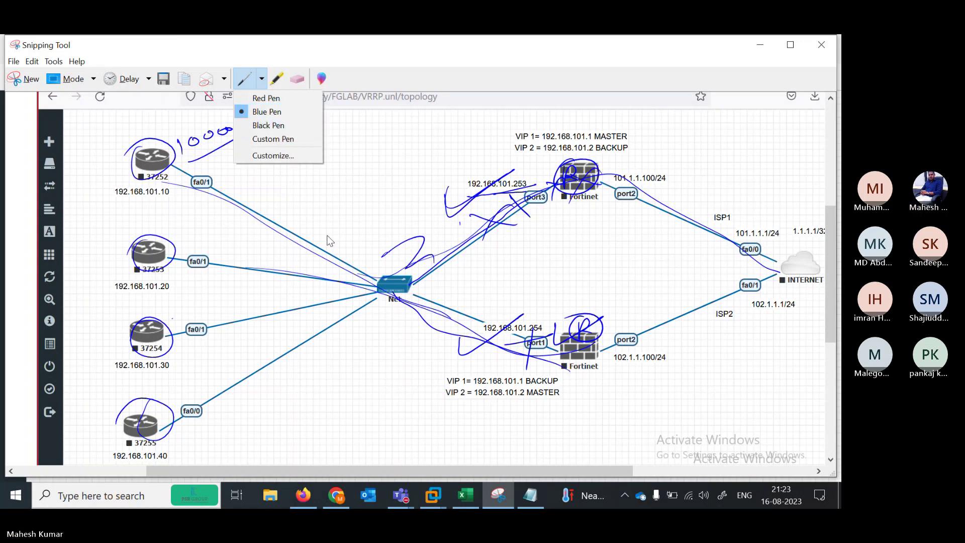
{"action": "left_click", "coordinate": [267, 125]}
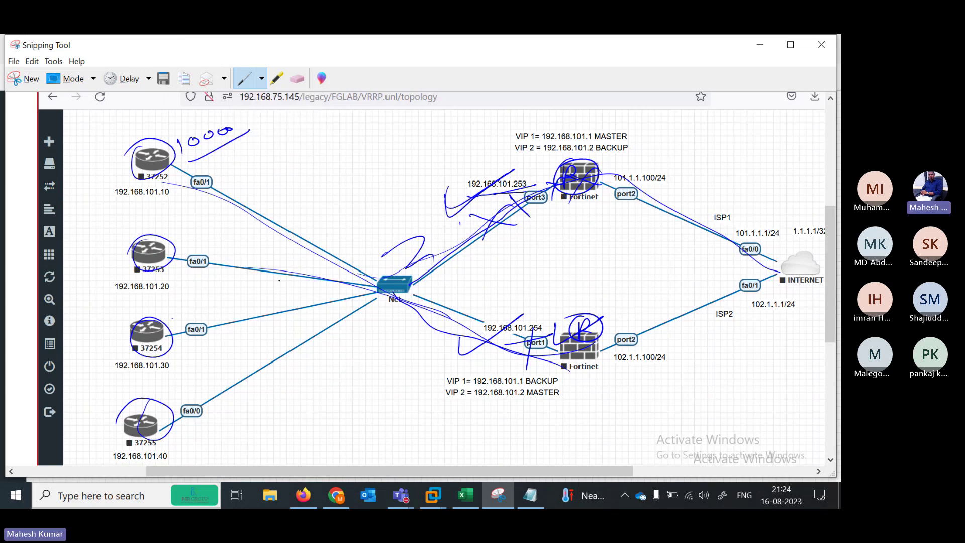
{"action": "mouse_move", "coordinate": [147, 173]}
{"action": "left_mouse_down"}
{"action": "mouse_move", "coordinate": [308, 221]}
{"action": "mouse_move", "coordinate": [558, 340]}
{"action": "mouse_move", "coordinate": [601, 328]}
{"action": "left_mouse_up"}
{"action": "left_click_drag", "start_coordinate": [416, 284], "coordinate": [565, 329]}
{"action": "left_click_drag", "start_coordinate": [119, 207], "coordinate": [159, 189]}
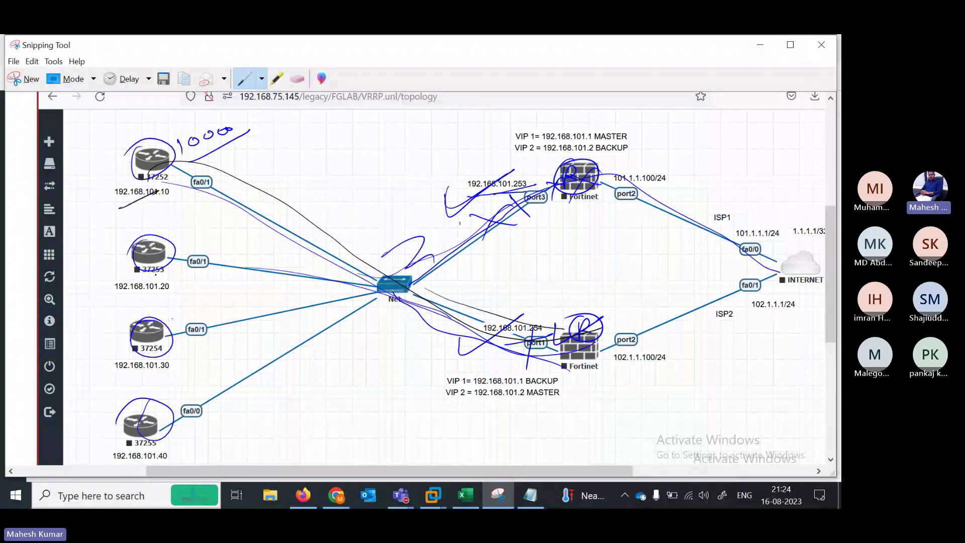
{"action": "left_click_drag", "start_coordinate": [155, 295], "coordinate": [195, 275]}
{"action": "left_click_drag", "start_coordinate": [509, 203], "coordinate": [545, 193]}
{"action": "left_click_drag", "start_coordinate": [521, 346], "coordinate": [554, 333]}
Tick routers 37252–37255 in black and mark each router's link
{"action": "left_click_drag", "start_coordinate": [99, 166], "coordinate": [138, 144]}
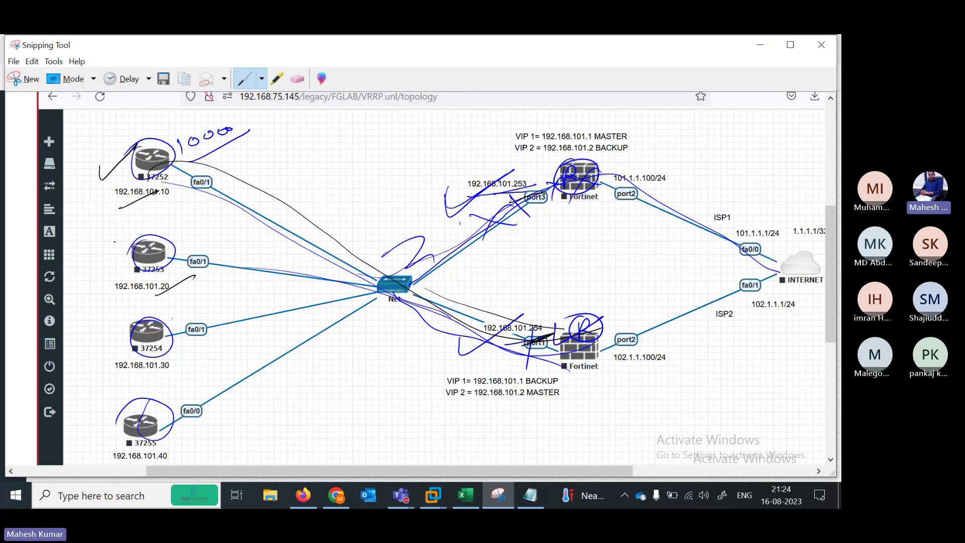
{"action": "left_click_drag", "start_coordinate": [105, 244], "coordinate": [137, 224]}
{"action": "left_click_drag", "start_coordinate": [113, 327], "coordinate": [145, 301]}
{"action": "left_click_drag", "start_coordinate": [108, 390], "coordinate": [134, 370]}
{"action": "left_click_drag", "start_coordinate": [146, 203], "coordinate": [173, 194]}
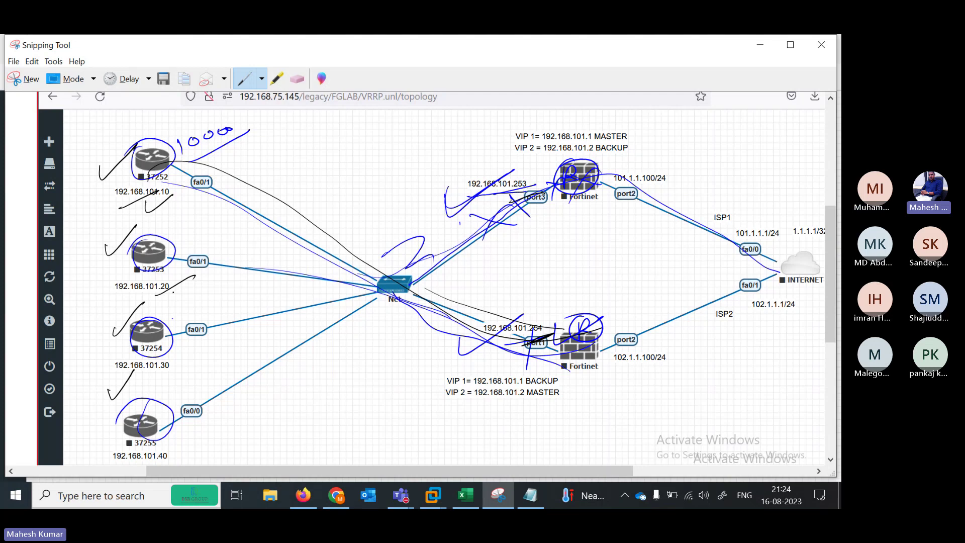
{"action": "left_click_drag", "start_coordinate": [164, 283], "coordinate": [191, 266]}
{"action": "left_click_drag", "start_coordinate": [171, 344], "coordinate": [197, 326]}
{"action": "left_click_drag", "start_coordinate": [167, 403], "coordinate": [197, 386]}
Draw a dividing line, then handwrite 192.168-109-253 near the centre with 253 circled
{"action": "left_click_drag", "start_coordinate": [326, 214], "coordinate": [350, 337]}
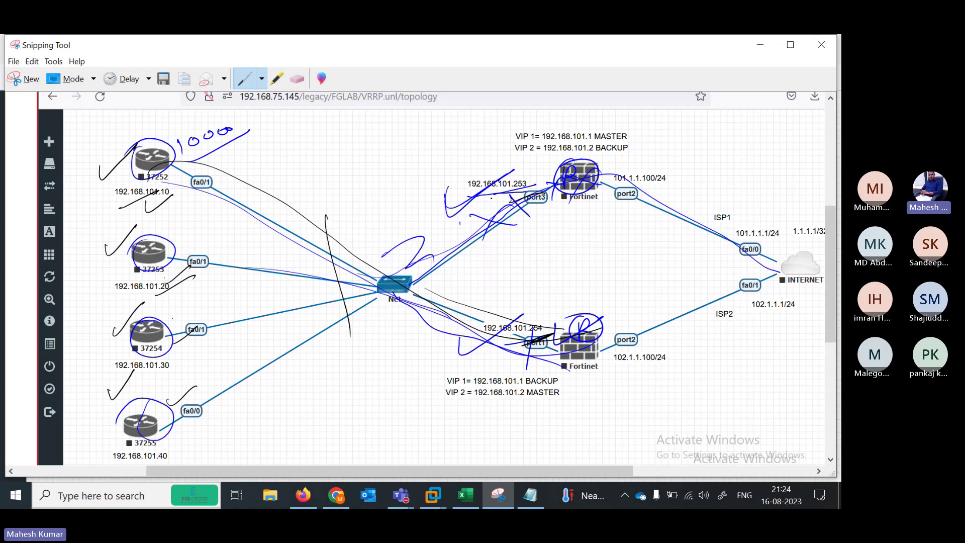
{"action": "left_click_drag", "start_coordinate": [463, 204], "coordinate": [537, 191]}
{"action": "mouse_move", "coordinate": [495, 254]}
{"action": "left_mouse_down"}
{"action": "mouse_move", "coordinate": [506, 263]}
{"action": "mouse_move", "coordinate": [548, 252]}
{"action": "left_mouse_up"}
{"action": "left_click_drag", "start_coordinate": [563, 249], "coordinate": [583, 249]}
{"action": "left_click_drag", "start_coordinate": [588, 234], "coordinate": [593, 241]}
{"action": "mouse_move", "coordinate": [609, 231]}
{"action": "left_mouse_down"}
{"action": "mouse_move", "coordinate": [605, 243]}
{"action": "mouse_move", "coordinate": [618, 244]}
{"action": "left_mouse_up"}
{"action": "mouse_move", "coordinate": [614, 236]}
{"action": "left_mouse_down"}
{"action": "mouse_move", "coordinate": [658, 239]}
{"action": "mouse_move", "coordinate": [654, 219]}
{"action": "mouse_move", "coordinate": [688, 247]}
{"action": "left_mouse_up"}
{"action": "left_click", "coordinate": [646, 229]}
{"action": "left_click", "coordinate": [659, 229]}
{"action": "left_click", "coordinate": [627, 255]}
Append /24 to the handwritten address, box and underline it, and write VRRP beneath
{"action": "mouse_move", "coordinate": [696, 229]}
{"action": "left_mouse_down"}
{"action": "mouse_move", "coordinate": [708, 240]}
{"action": "mouse_move", "coordinate": [723, 235]}
{"action": "left_mouse_up"}
{"action": "left_click_drag", "start_coordinate": [720, 226], "coordinate": [719, 247]}
{"action": "left_click_drag", "start_coordinate": [489, 275], "coordinate": [662, 240]}
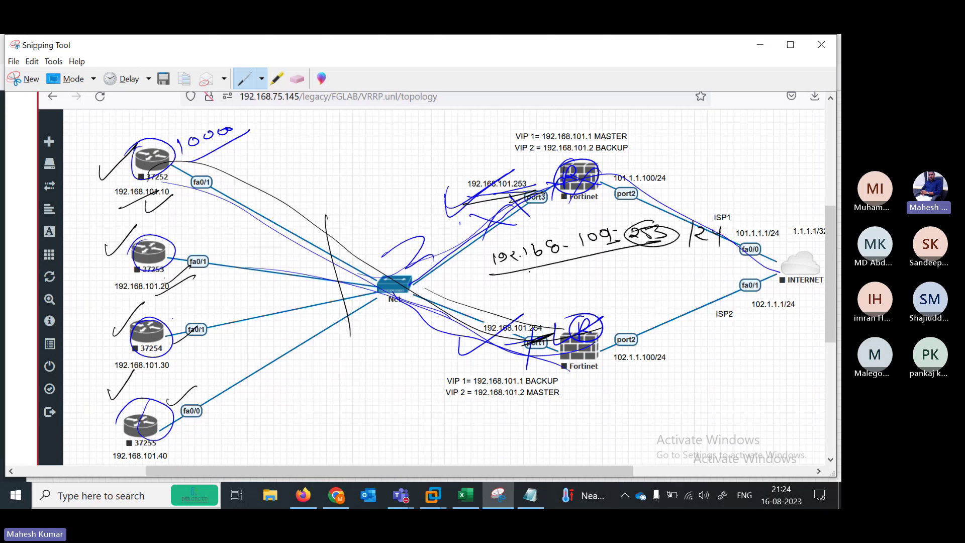
{"action": "mouse_move", "coordinate": [481, 275]}
{"action": "left_mouse_down"}
{"action": "mouse_move", "coordinate": [475, 250]}
{"action": "mouse_move", "coordinate": [686, 210]}
{"action": "mouse_move", "coordinate": [680, 241]}
{"action": "left_mouse_up"}
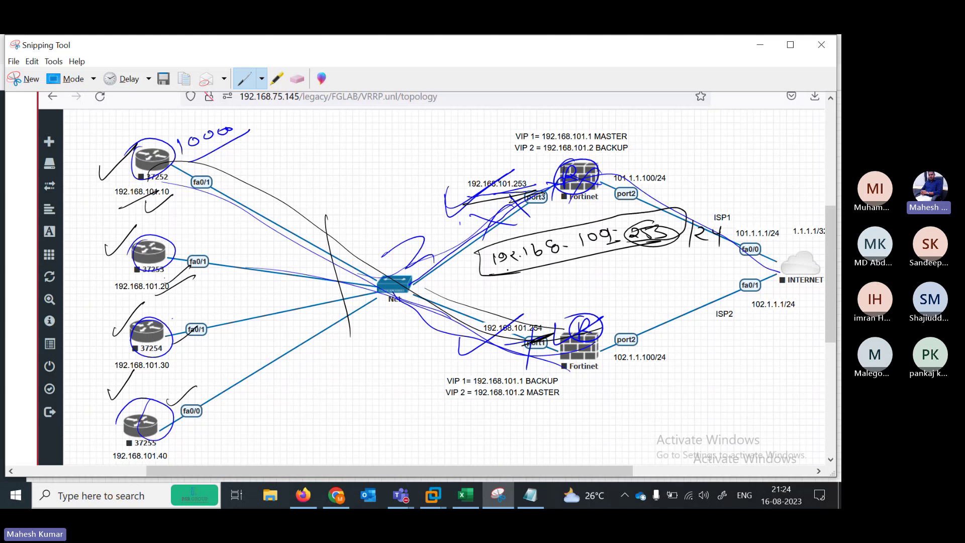
{"action": "left_click_drag", "start_coordinate": [533, 276], "coordinate": [550, 272]}
{"action": "left_click_drag", "start_coordinate": [559, 272], "coordinate": [558, 281]}
{"action": "left_click_drag", "start_coordinate": [557, 271], "coordinate": [571, 280]}
{"action": "left_click_drag", "start_coordinate": [576, 269], "coordinate": [575, 279]}
{"action": "left_click_drag", "start_coordinate": [574, 268], "coordinate": [593, 278]}
{"action": "left_click_drag", "start_coordinate": [591, 266], "coordinate": [633, 274]}
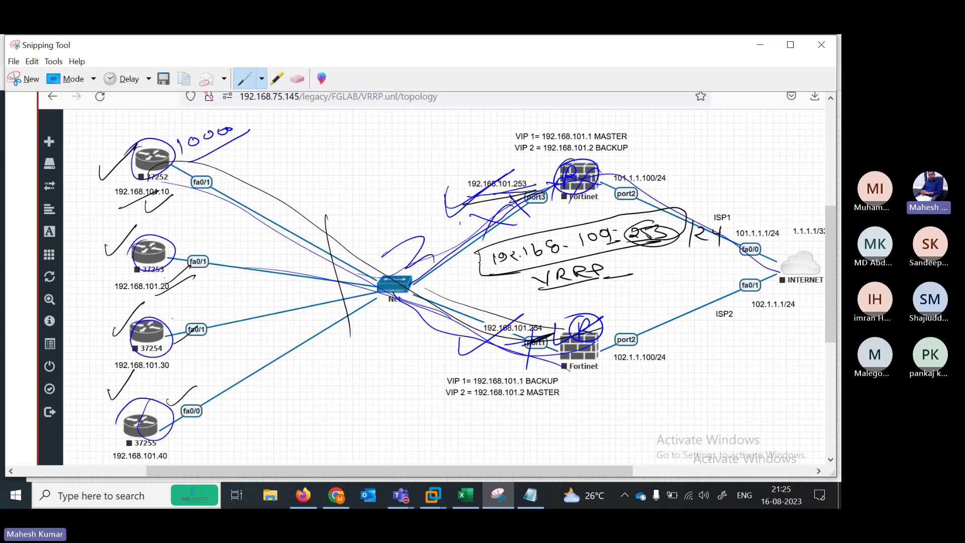
Mark the port3/port1 links, re-underline the address, trace toward ISP1, and tick VIP 1 MASTER
{"action": "left_click_drag", "start_coordinate": [459, 269], "coordinate": [490, 256]}
{"action": "left_click_drag", "start_coordinate": [486, 199], "coordinate": [543, 188]}
{"action": "left_click_drag", "start_coordinate": [472, 352], "coordinate": [546, 320]}
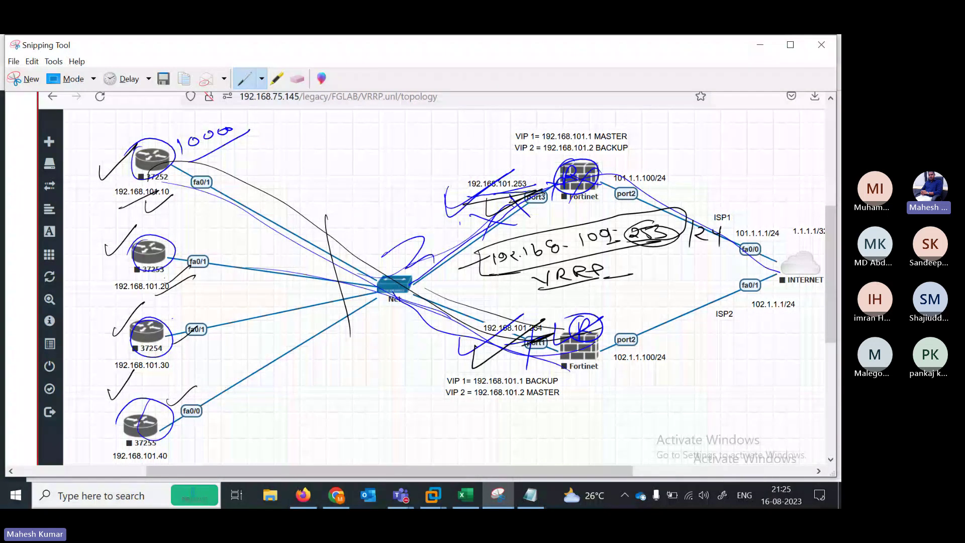
{"action": "left_click_drag", "start_coordinate": [480, 279], "coordinate": [582, 255]}
{"action": "left_click_drag", "start_coordinate": [520, 269], "coordinate": [638, 247]}
{"action": "left_click_drag", "start_coordinate": [511, 176], "coordinate": [552, 175]}
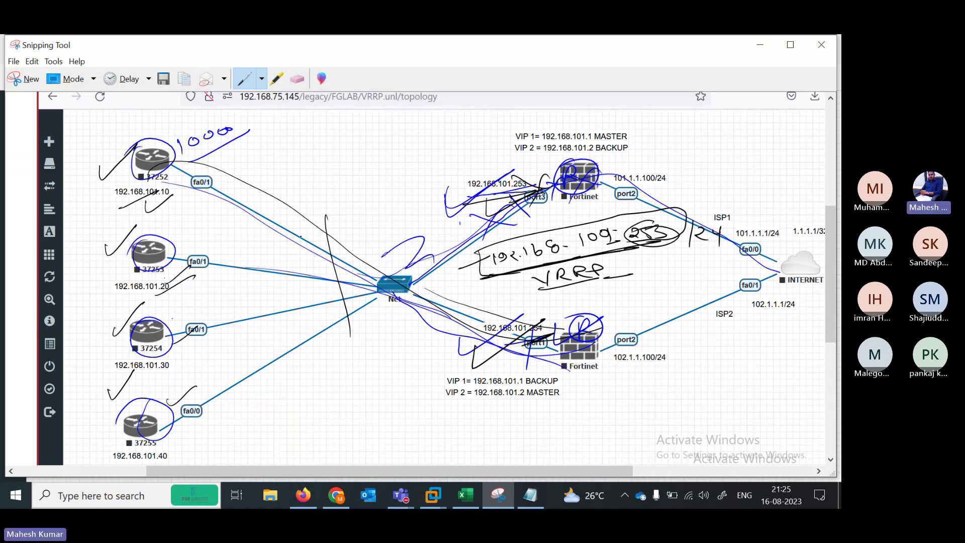
{"action": "mouse_move", "coordinate": [330, 243]}
{"action": "left_mouse_down"}
{"action": "mouse_move", "coordinate": [437, 291]}
{"action": "mouse_move", "coordinate": [561, 330]}
{"action": "mouse_move", "coordinate": [766, 254]}
{"action": "left_mouse_up"}
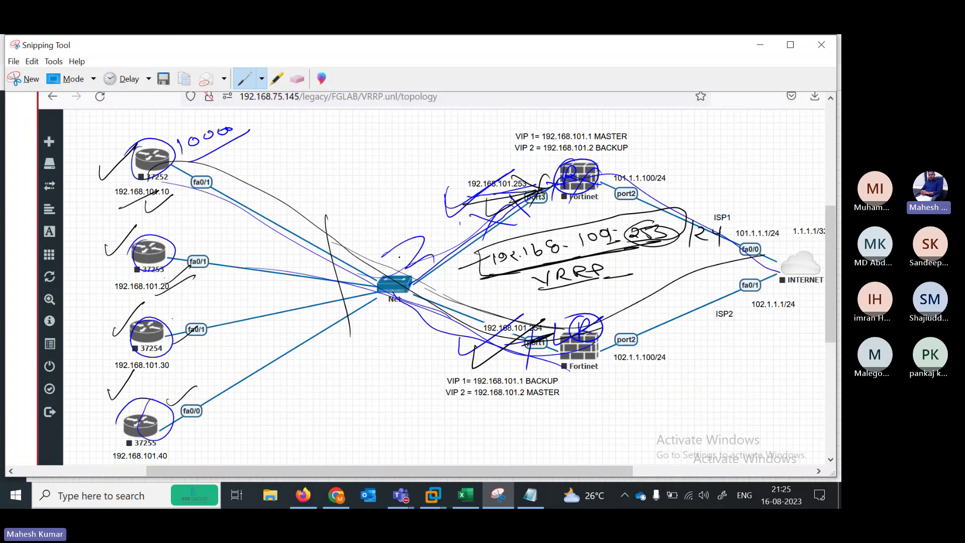
{"action": "mouse_move", "coordinate": [572, 257]}
{"action": "left_mouse_down"}
{"action": "mouse_move", "coordinate": [525, 268]}
{"action": "mouse_move", "coordinate": [653, 244]}
{"action": "left_mouse_up"}
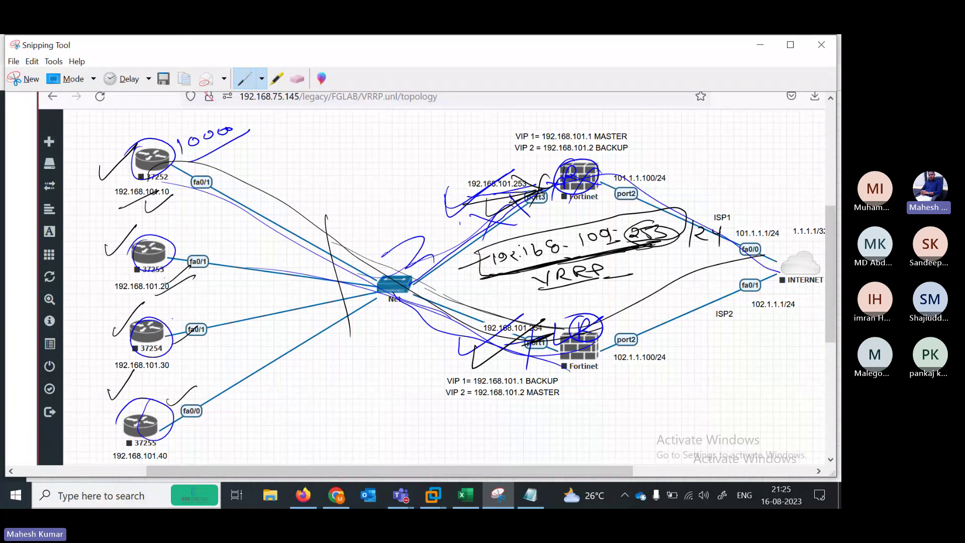
{"action": "mouse_move", "coordinate": [472, 249]}
{"action": "left_mouse_down"}
{"action": "mouse_move", "coordinate": [477, 275]}
{"action": "mouse_move", "coordinate": [671, 238]}
{"action": "left_mouse_up"}
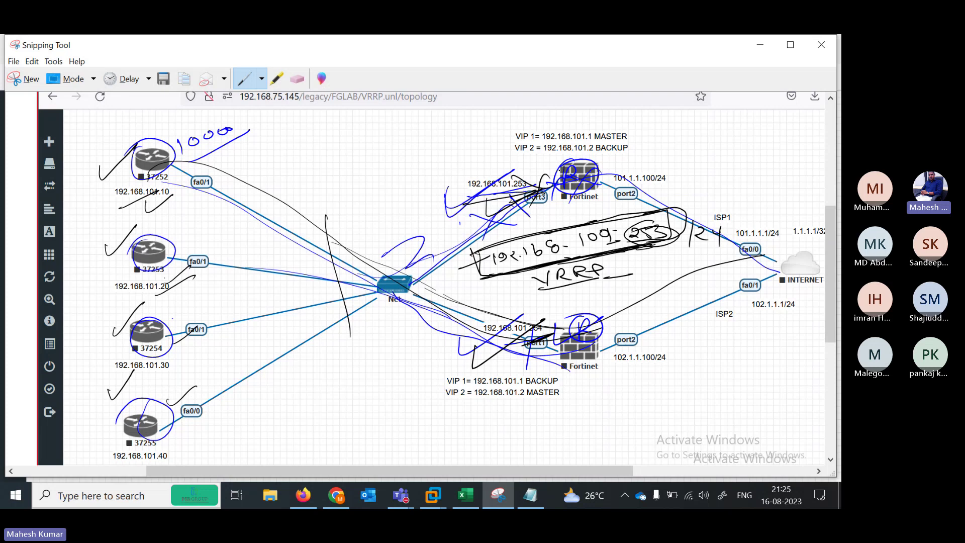
{"action": "left_click_drag", "start_coordinate": [639, 134], "coordinate": [678, 123]}
Tick the VIP MASTER/BACKUP labels, cross the upper Fortinet, and circle MASTER in VIP 1
{"action": "left_click_drag", "start_coordinate": [644, 154], "coordinate": [676, 137]}
{"action": "mouse_move", "coordinate": [564, 169]}
{"action": "left_mouse_down"}
{"action": "mouse_move", "coordinate": [587, 177]}
{"action": "mouse_move", "coordinate": [568, 204]}
{"action": "left_mouse_up"}
{"action": "mouse_move", "coordinate": [612, 160]}
{"action": "left_mouse_down"}
{"action": "mouse_move", "coordinate": [609, 181]}
{"action": "mouse_move", "coordinate": [619, 169]}
{"action": "left_mouse_up"}
{"action": "left_click_drag", "start_coordinate": [609, 160], "coordinate": [592, 171]}
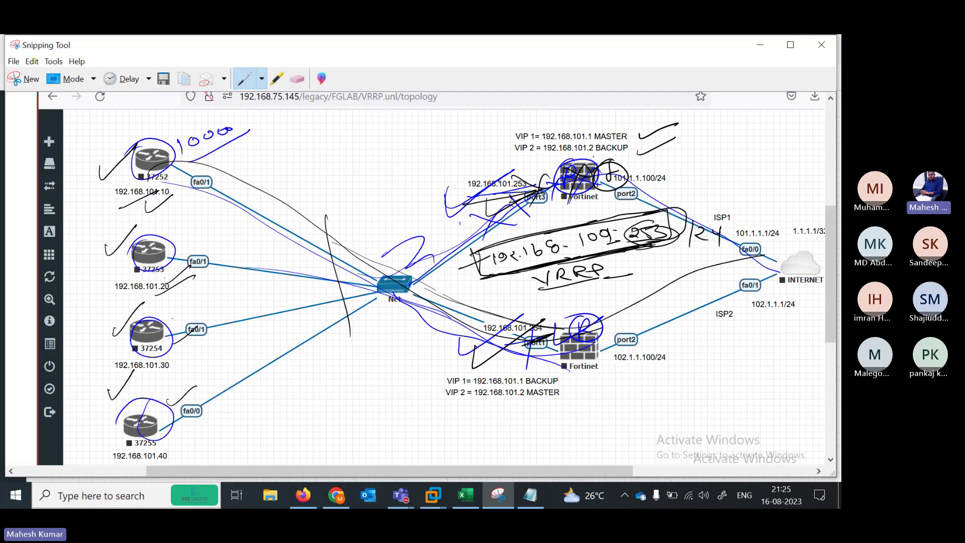
{"action": "left_click_drag", "start_coordinate": [494, 135], "coordinate": [525, 126]}
{"action": "mouse_move", "coordinate": [469, 225]}
{"action": "left_mouse_down"}
{"action": "mouse_move", "coordinate": [533, 196]}
{"action": "mouse_move", "coordinate": [512, 193]}
{"action": "left_mouse_up"}
{"action": "left_click_drag", "start_coordinate": [511, 344], "coordinate": [539, 331]}
{"action": "mouse_move", "coordinate": [638, 128]}
{"action": "left_mouse_down"}
{"action": "mouse_move", "coordinate": [644, 138]}
{"action": "mouse_move", "coordinate": [690, 118]}
{"action": "left_mouse_up"}
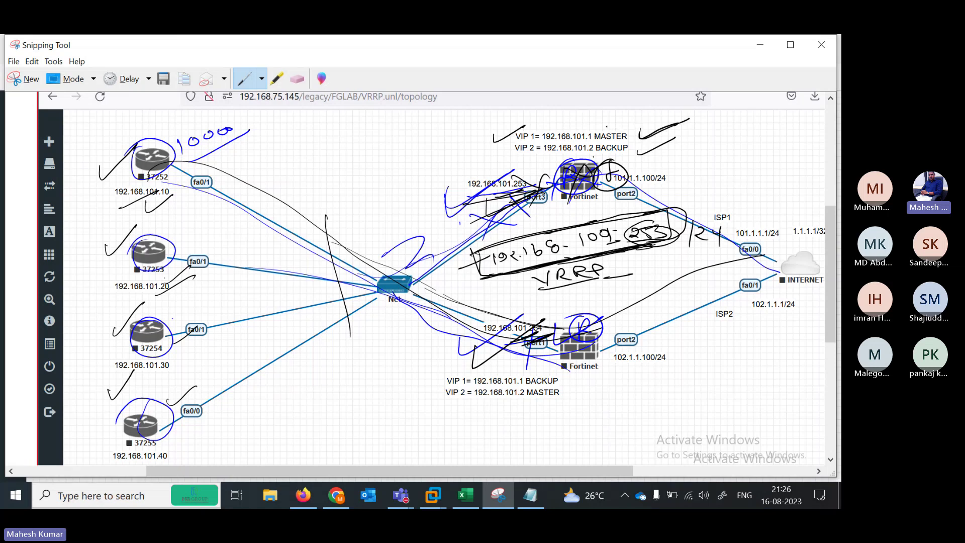
{"action": "mouse_move", "coordinate": [596, 141]}
{"action": "left_mouse_down"}
{"action": "mouse_move", "coordinate": [643, 126]}
{"action": "mouse_move", "coordinate": [636, 142]}
{"action": "left_mouse_up"}
{"action": "left_click_drag", "start_coordinate": [576, 129], "coordinate": [618, 113]}
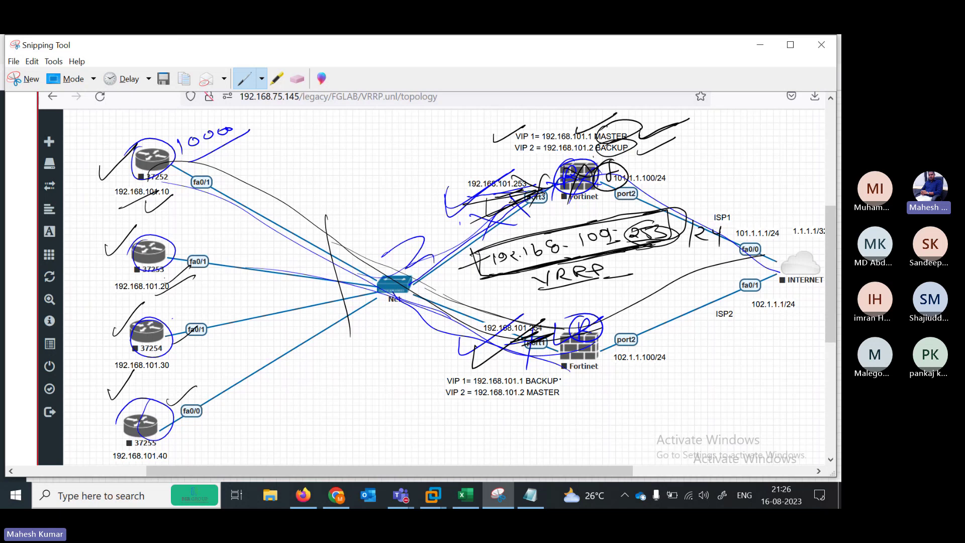
{"action": "left_click_drag", "start_coordinate": [564, 375], "coordinate": [603, 361]}
{"action": "mouse_move", "coordinate": [570, 390]}
{"action": "left_mouse_down"}
{"action": "mouse_move", "coordinate": [583, 395]}
{"action": "mouse_move", "coordinate": [613, 372]}
{"action": "left_mouse_up"}
Handwrite 101.1 and 101.2 notes beside routers 37252 and 37253
{"action": "left_click_drag", "start_coordinate": [148, 253], "coordinate": [158, 271]}
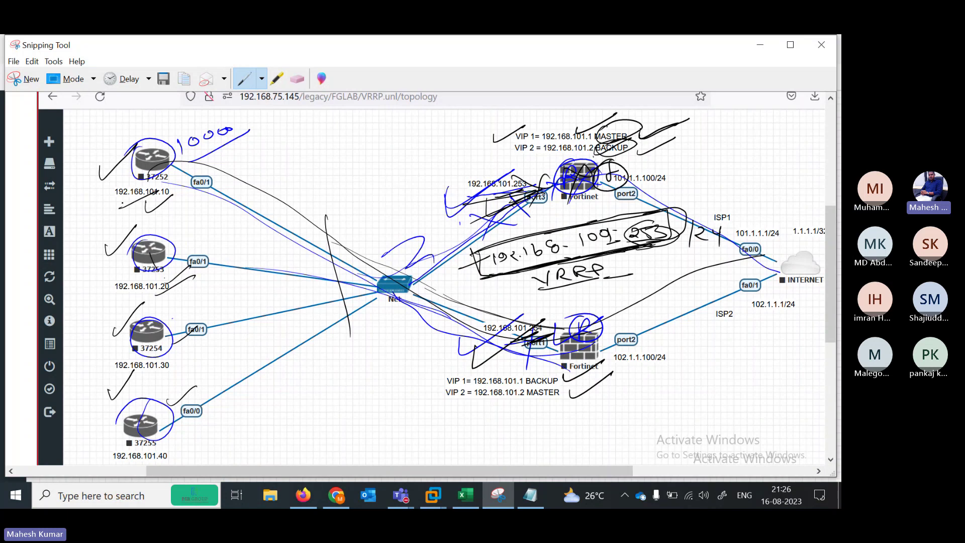
{"action": "mouse_move", "coordinate": [122, 209]}
{"action": "left_mouse_down"}
{"action": "mouse_move", "coordinate": [139, 214]}
{"action": "mouse_move", "coordinate": [168, 194]}
{"action": "mouse_move", "coordinate": [173, 200]}
{"action": "left_mouse_up"}
{"action": "left_click_drag", "start_coordinate": [176, 289], "coordinate": [207, 276]}
{"action": "left_click_drag", "start_coordinate": [213, 266], "coordinate": [244, 270]}
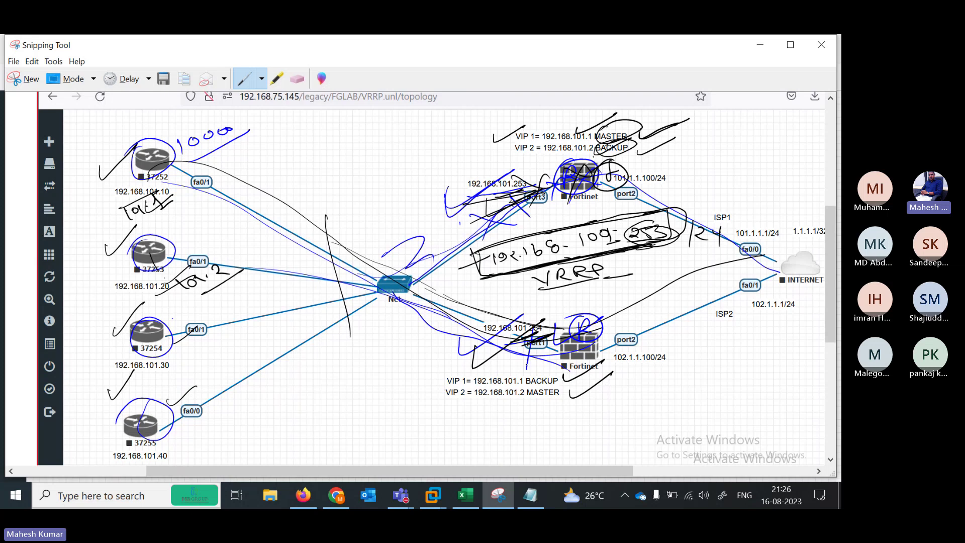
Circle router 37253, tick VIP MASTER, trace router paths across, and underline 101.2
{"action": "mouse_move", "coordinate": [154, 244]}
{"action": "left_mouse_down"}
{"action": "mouse_move", "coordinate": [151, 282]}
{"action": "mouse_move", "coordinate": [187, 267]}
{"action": "left_mouse_up"}
{"action": "mouse_move", "coordinate": [586, 118]}
{"action": "left_mouse_down"}
{"action": "mouse_move", "coordinate": [590, 128]}
{"action": "mouse_move", "coordinate": [624, 110]}
{"action": "left_mouse_up"}
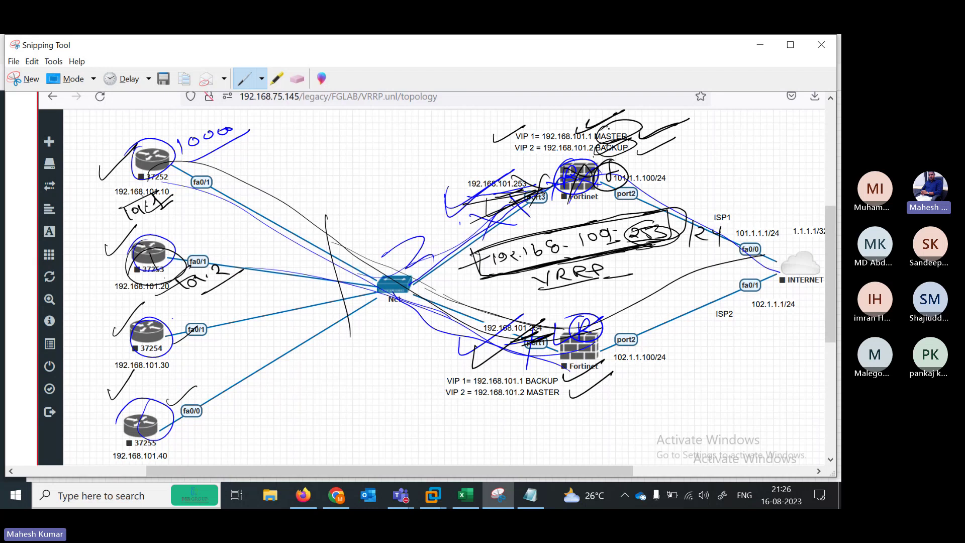
{"action": "mouse_move", "coordinate": [149, 200]}
{"action": "left_mouse_down"}
{"action": "mouse_move", "coordinate": [184, 154]}
{"action": "mouse_move", "coordinate": [430, 259]}
{"action": "mouse_move", "coordinate": [598, 156]}
{"action": "mouse_move", "coordinate": [790, 271]}
{"action": "left_mouse_up"}
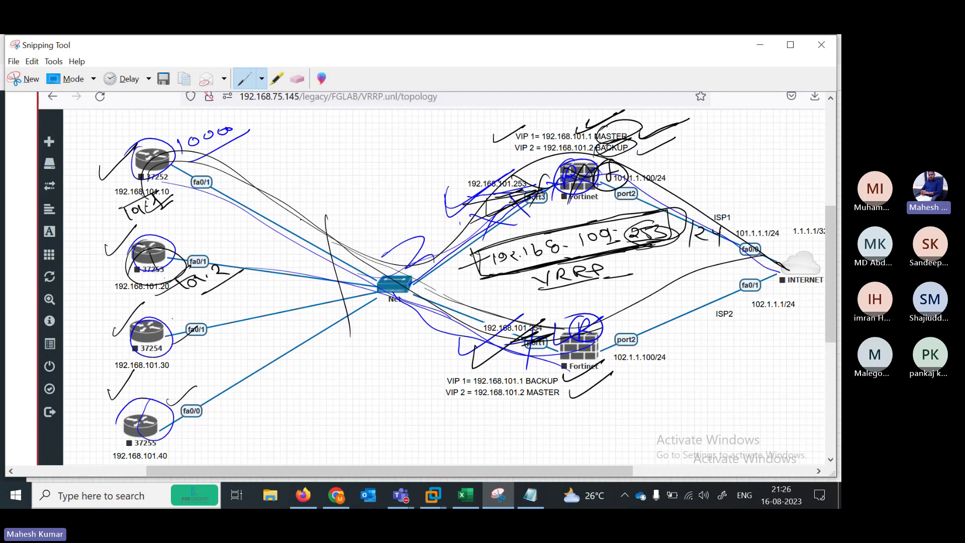
{"action": "mouse_move", "coordinate": [124, 280]}
{"action": "left_mouse_down"}
{"action": "mouse_move", "coordinate": [114, 271]}
{"action": "mouse_move", "coordinate": [154, 239]}
{"action": "mouse_move", "coordinate": [412, 264]}
{"action": "mouse_move", "coordinate": [490, 308]}
{"action": "mouse_move", "coordinate": [607, 350]}
{"action": "mouse_move", "coordinate": [755, 267]}
{"action": "mouse_move", "coordinate": [787, 261]}
{"action": "left_mouse_up"}
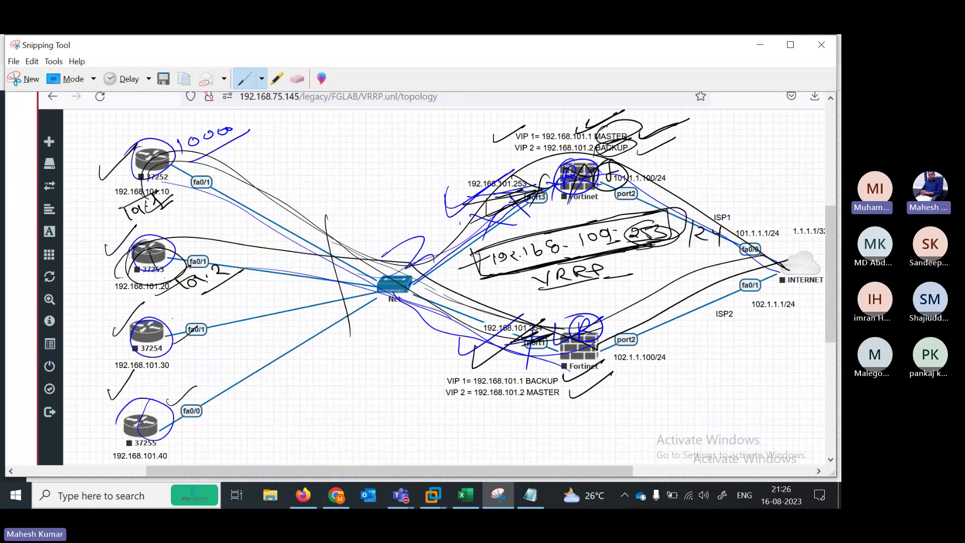
{"action": "mouse_move", "coordinate": [510, 400]}
{"action": "left_mouse_down"}
{"action": "mouse_move", "coordinate": [551, 382]}
{"action": "mouse_move", "coordinate": [525, 402]}
{"action": "left_mouse_up"}
Trace the Net switch path past the upper Fortinet to ISP1 and start an 'RR' note
{"action": "mouse_move", "coordinate": [237, 274]}
{"action": "left_mouse_down"}
{"action": "mouse_move", "coordinate": [194, 300]}
{"action": "mouse_move", "coordinate": [260, 248]}
{"action": "mouse_move", "coordinate": [614, 333]}
{"action": "mouse_move", "coordinate": [777, 261]}
{"action": "left_mouse_up"}
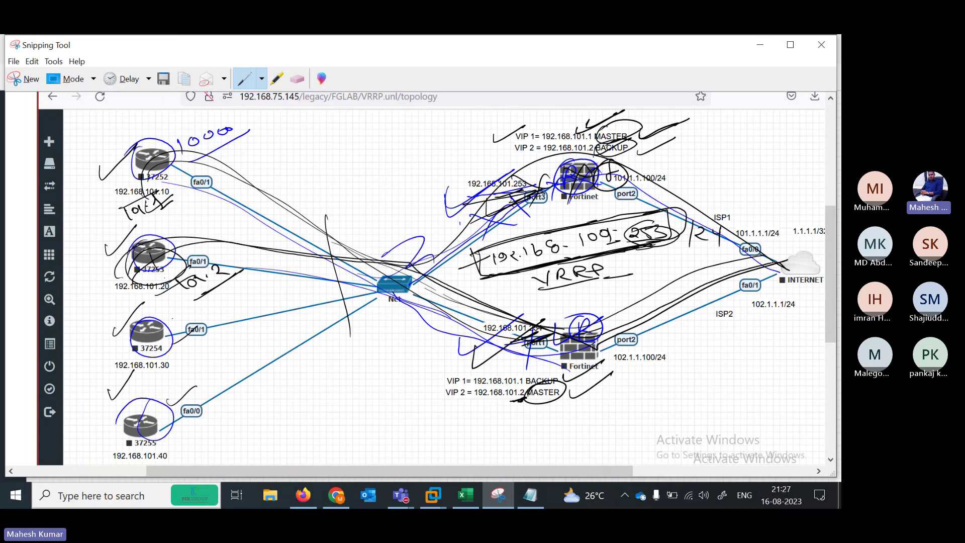
{"action": "mouse_move", "coordinate": [354, 294]}
{"action": "left_mouse_down"}
{"action": "mouse_move", "coordinate": [410, 231]}
{"action": "mouse_move", "coordinate": [492, 182]}
{"action": "mouse_move", "coordinate": [701, 210]}
{"action": "mouse_move", "coordinate": [756, 253]}
{"action": "left_mouse_up"}
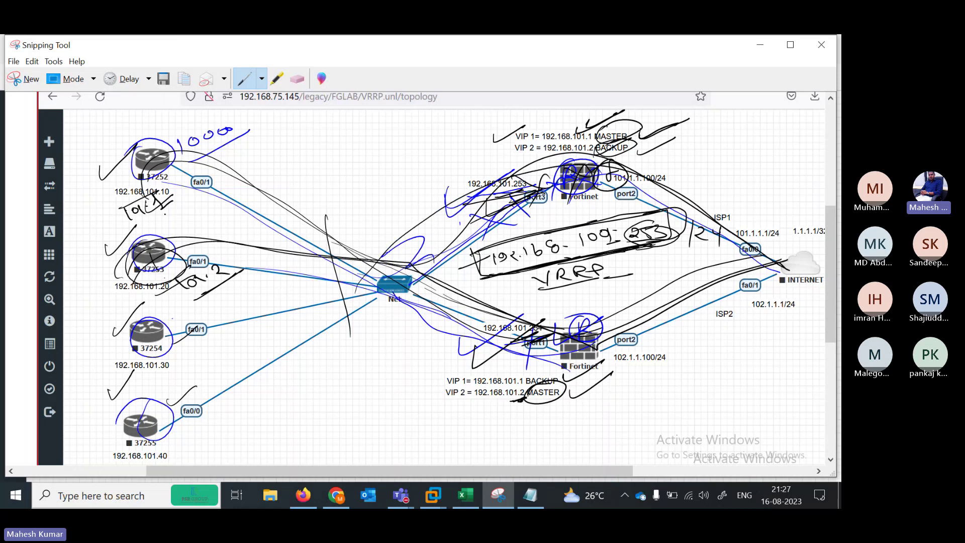
{"action": "mouse_move", "coordinate": [397, 284]}
{"action": "left_mouse_down"}
{"action": "mouse_move", "coordinate": [497, 207]}
{"action": "mouse_move", "coordinate": [664, 176]}
{"action": "mouse_move", "coordinate": [779, 254]}
{"action": "left_mouse_up"}
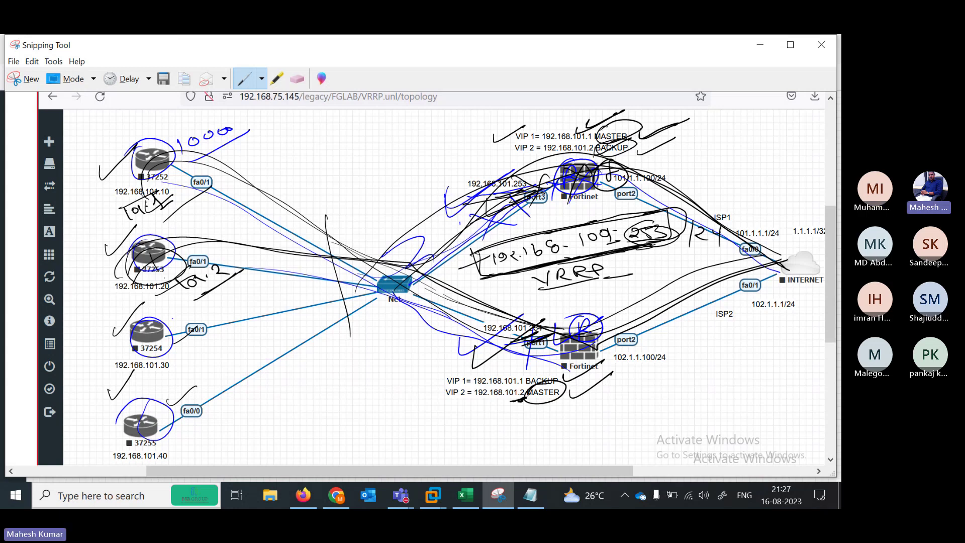
{"action": "left_click_drag", "start_coordinate": [289, 142], "coordinate": [294, 159]}
{"action": "mouse_move", "coordinate": [302, 147]}
{"action": "left_mouse_down"}
{"action": "mouse_move", "coordinate": [306, 157]}
{"action": "mouse_move", "coordinate": [311, 150]}
{"action": "mouse_move", "coordinate": [275, 168]}
{"action": "left_mouse_up"}
Finish the handwritten note and trace the link from router 37252 to the Net switch
{"action": "left_click", "coordinate": [313, 142]}
{"action": "left_click", "coordinate": [312, 147]}
{"action": "mouse_move", "coordinate": [143, 189]}
{"action": "left_mouse_down"}
{"action": "mouse_move", "coordinate": [182, 147]}
{"action": "mouse_move", "coordinate": [399, 286]}
{"action": "mouse_move", "coordinate": [376, 288]}
{"action": "mouse_move", "coordinate": [415, 275]}
{"action": "mouse_move", "coordinate": [504, 212]}
{"action": "left_mouse_up"}
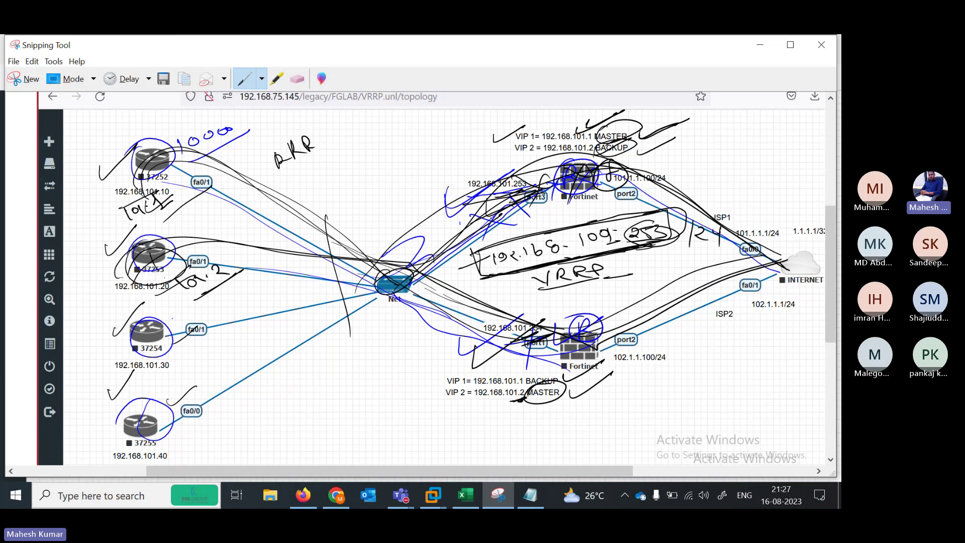
{"action": "left_click_drag", "start_coordinate": [229, 220], "coordinate": [265, 190]}
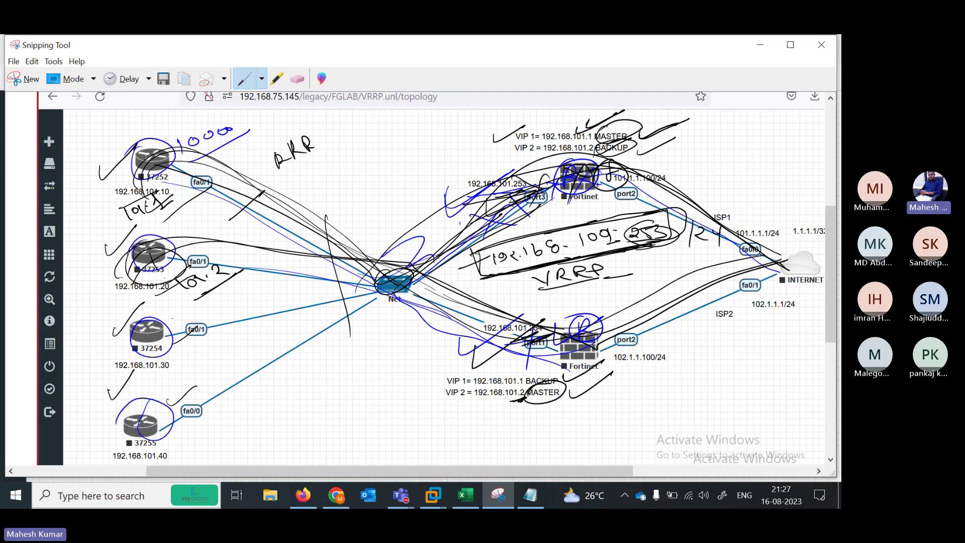
Mark the upper Fortinet's VIP 1 label and its MASTER/BACKUP entries
{"action": "mouse_move", "coordinate": [484, 126]}
{"action": "left_mouse_down"}
{"action": "mouse_move", "coordinate": [507, 131]}
{"action": "mouse_move", "coordinate": [526, 121]}
{"action": "left_mouse_up"}
{"action": "mouse_move", "coordinate": [616, 154]}
{"action": "left_mouse_down"}
{"action": "mouse_move", "coordinate": [641, 129]}
{"action": "mouse_move", "coordinate": [586, 208]}
{"action": "left_mouse_up"}
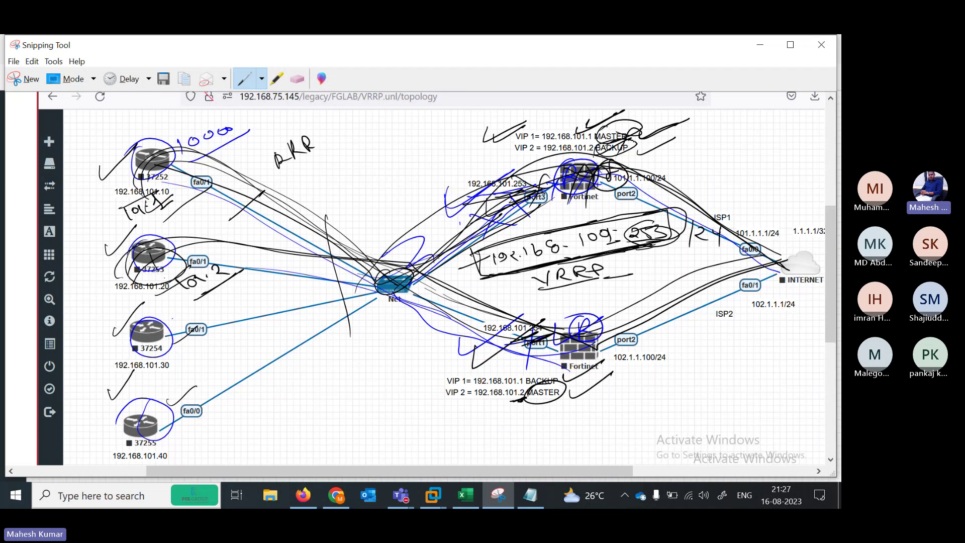
{"action": "left_click_drag", "start_coordinate": [610, 159], "coordinate": [654, 143]}
{"action": "left_click_drag", "start_coordinate": [612, 169], "coordinate": [589, 210]}
Circle the lower Fortinet and underline its VIP 1 and VIP 2 MASTER labels
{"action": "left_click_drag", "start_coordinate": [561, 383], "coordinate": [623, 369]}
{"action": "mouse_move", "coordinate": [465, 426]}
{"action": "left_mouse_down"}
{"action": "mouse_move", "coordinate": [552, 407]}
{"action": "mouse_move", "coordinate": [581, 412]}
{"action": "left_mouse_up"}
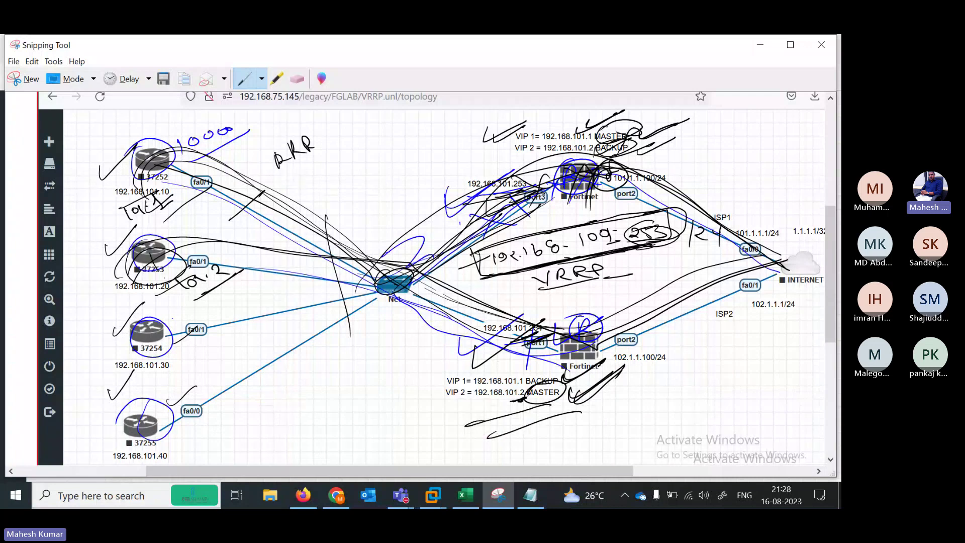
{"action": "left_click_drag", "start_coordinate": [555, 346], "coordinate": [629, 336]}
{"action": "left_click_drag", "start_coordinate": [563, 385], "coordinate": [610, 359]}
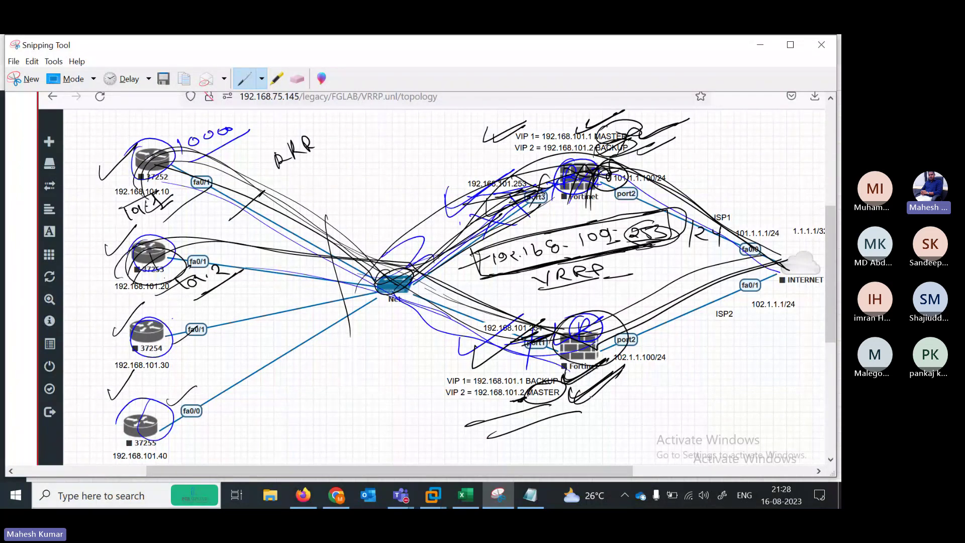
{"action": "left_click_drag", "start_coordinate": [585, 409], "coordinate": [635, 375]}
{"action": "left_click_drag", "start_coordinate": [429, 383], "coordinate": [465, 358]}
{"action": "left_click_drag", "start_coordinate": [421, 403], "coordinate": [482, 376]}
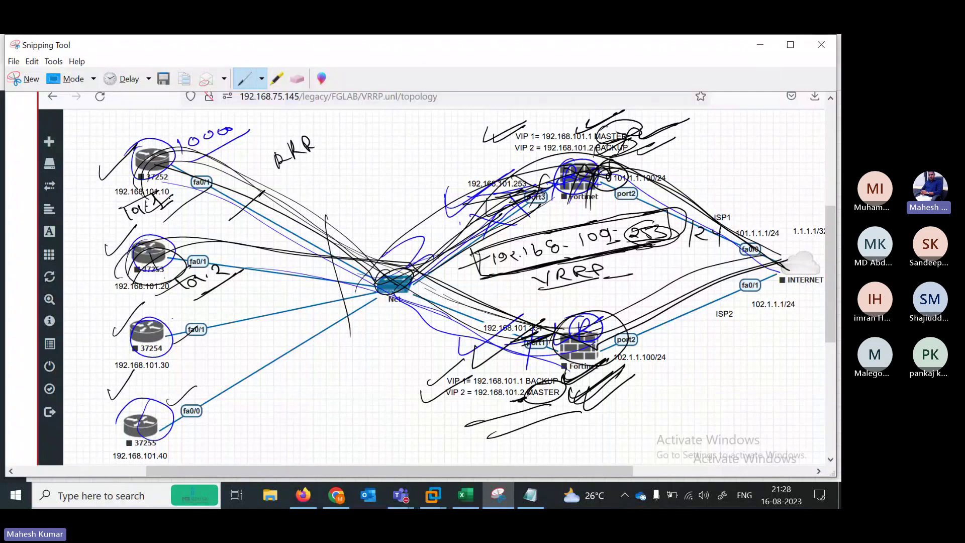
Trace the path from router 37253 through the lower Fortinet to INTERNET
{"action": "mouse_move", "coordinate": [151, 287]}
{"action": "left_mouse_down"}
{"action": "mouse_move", "coordinate": [280, 263]}
{"action": "mouse_move", "coordinate": [397, 290]}
{"action": "left_mouse_up"}
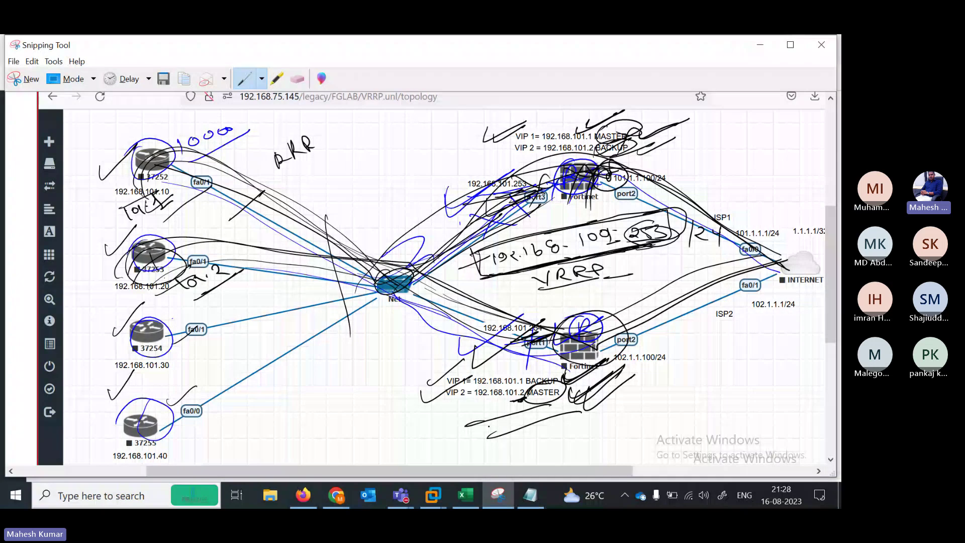
{"action": "left_click_drag", "start_coordinate": [465, 429], "coordinate": [550, 399]}
{"action": "left_click_drag", "start_coordinate": [501, 438], "coordinate": [571, 407]}
{"action": "mouse_move", "coordinate": [412, 280]}
{"action": "left_mouse_down"}
{"action": "mouse_move", "coordinate": [614, 314]}
{"action": "mouse_move", "coordinate": [777, 254]}
{"action": "left_mouse_up"}
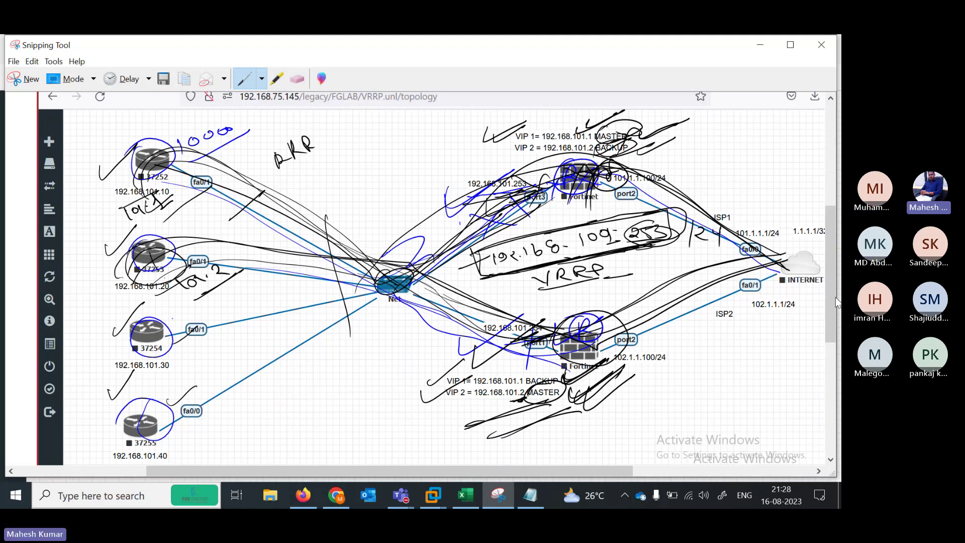
Minimize the Teams meeting and the annotated screenshot to reveal the EVE topology
{"action": "mouse_move", "coordinate": [400, 497]}
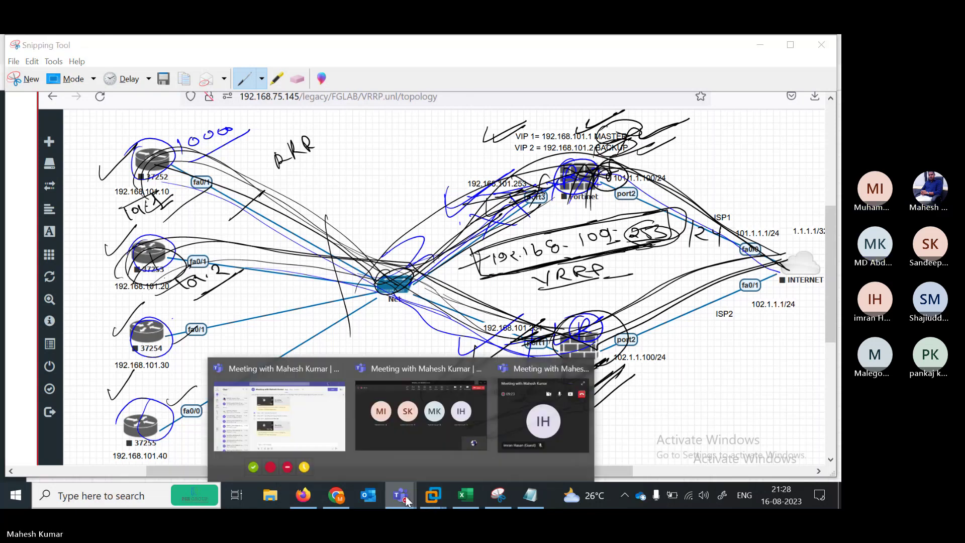
{"action": "left_click", "coordinate": [444, 417]}
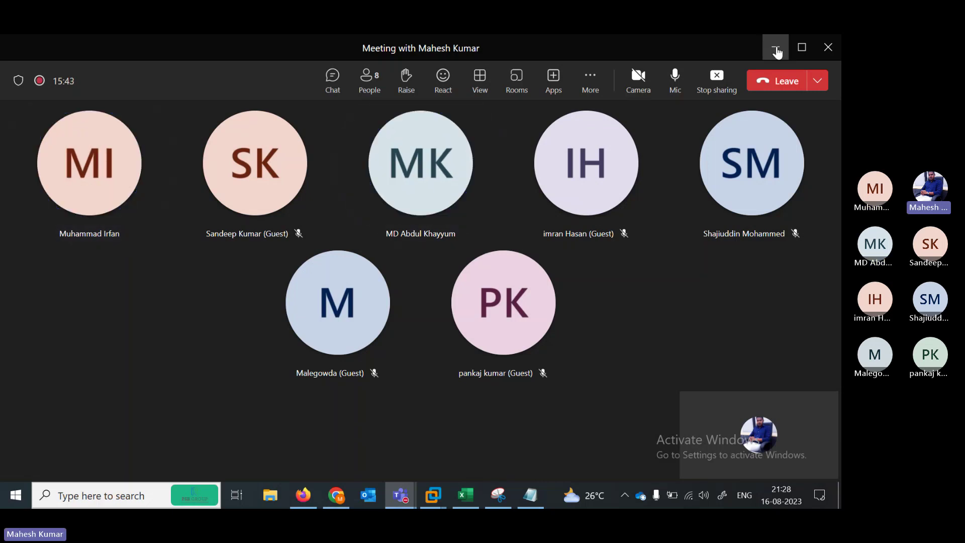
{"action": "left_click", "coordinate": [777, 50]}
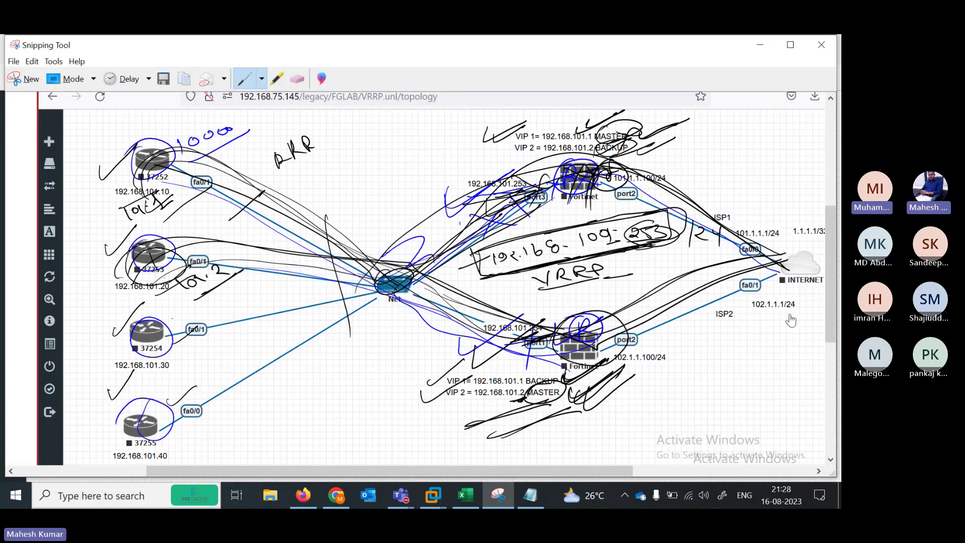
{"action": "left_click", "coordinate": [760, 45]}
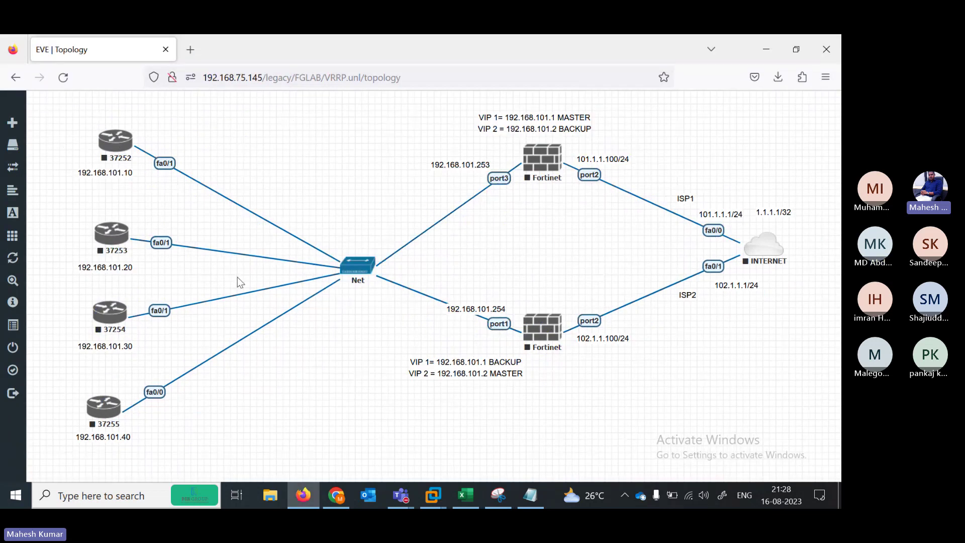
Wipe all nodes in the VRRP lab from More actions and confirm Yes
{"action": "left_click", "coordinate": [30, 240]}
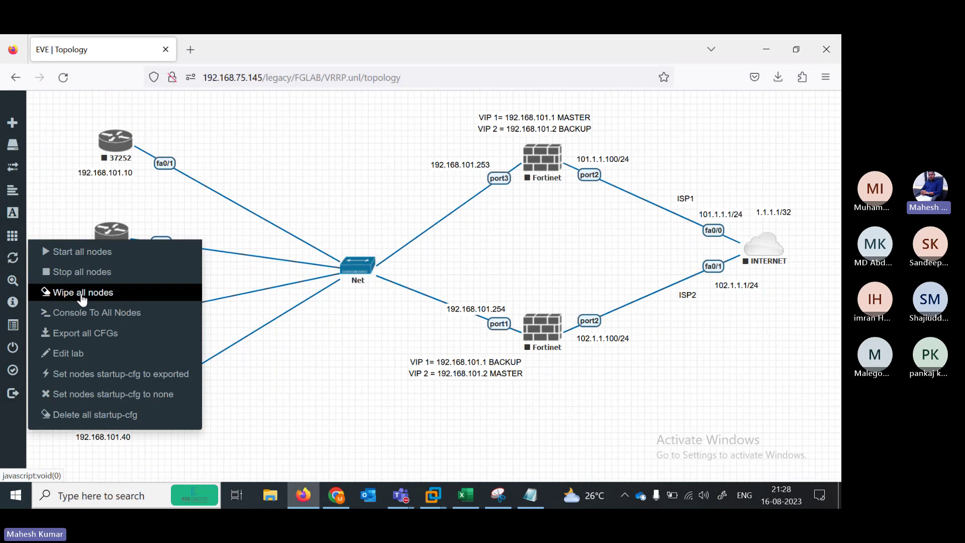
{"action": "left_click", "coordinate": [83, 297]}
{"action": "left_click", "coordinate": [376, 187]}
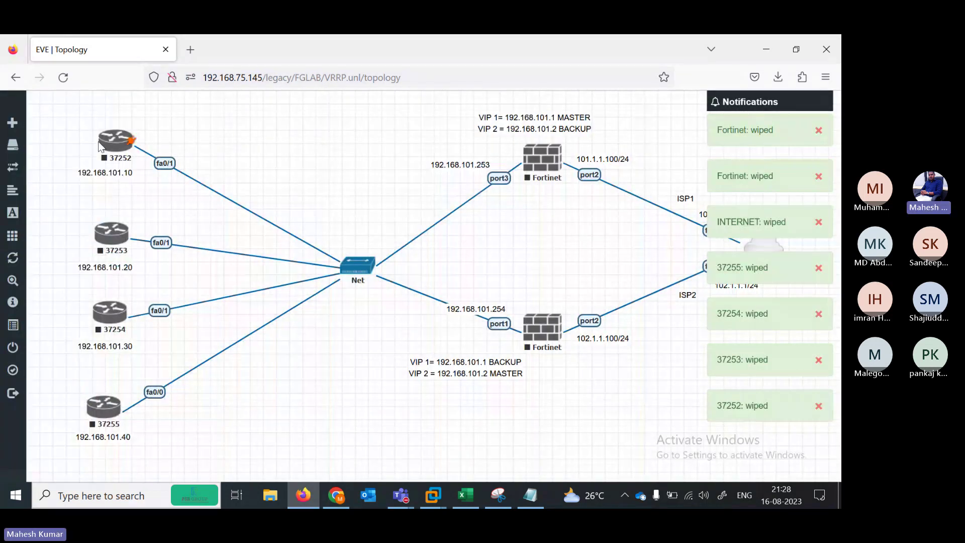
Set node 37252's icon to Laptop.png and save it
{"action": "right_click", "coordinate": [113, 147]}
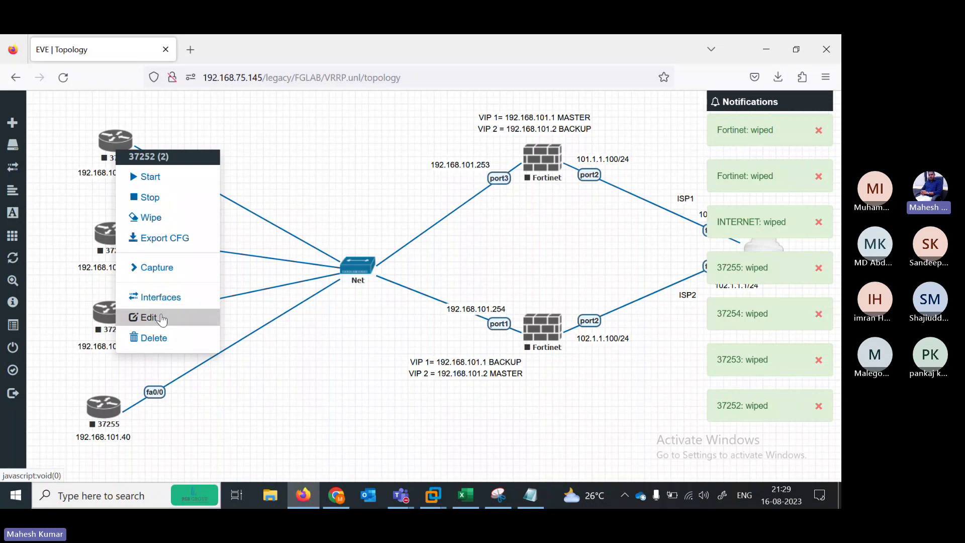
{"action": "left_click", "coordinate": [160, 318]}
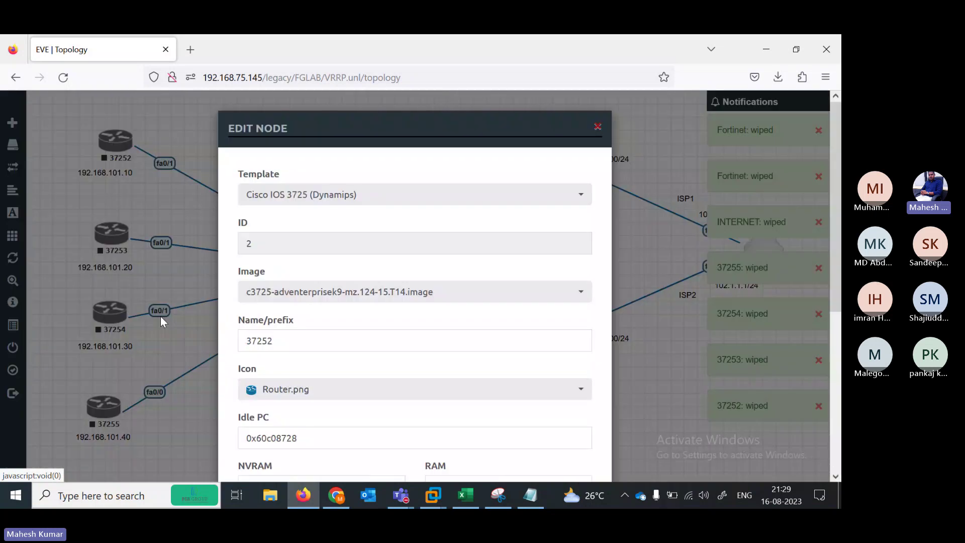
{"action": "left_click", "coordinate": [420, 387]}
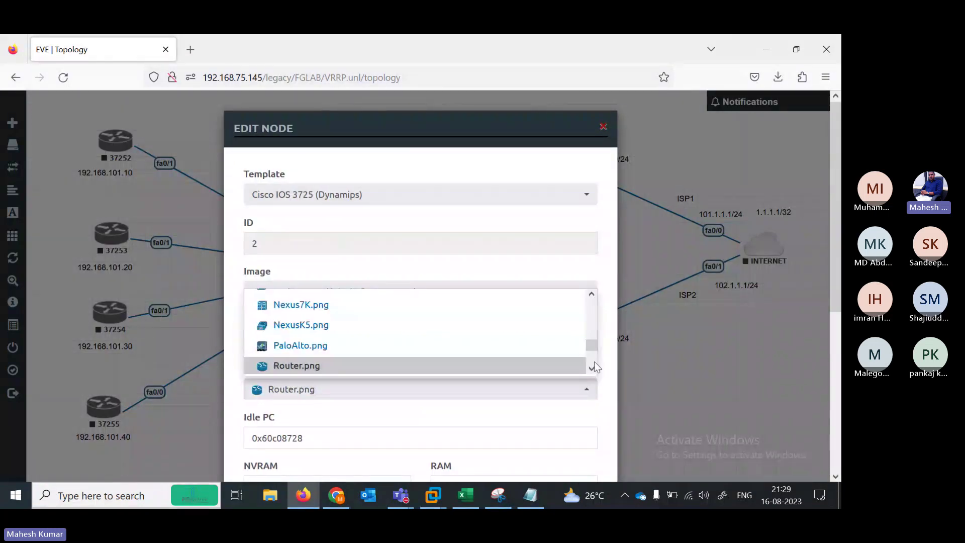
{"action": "scroll", "coordinate": [595, 366], "scroll_direction": "down", "scroll_amount": 5}
{"action": "left_click_drag", "start_coordinate": [595, 367], "coordinate": [591, 339]}
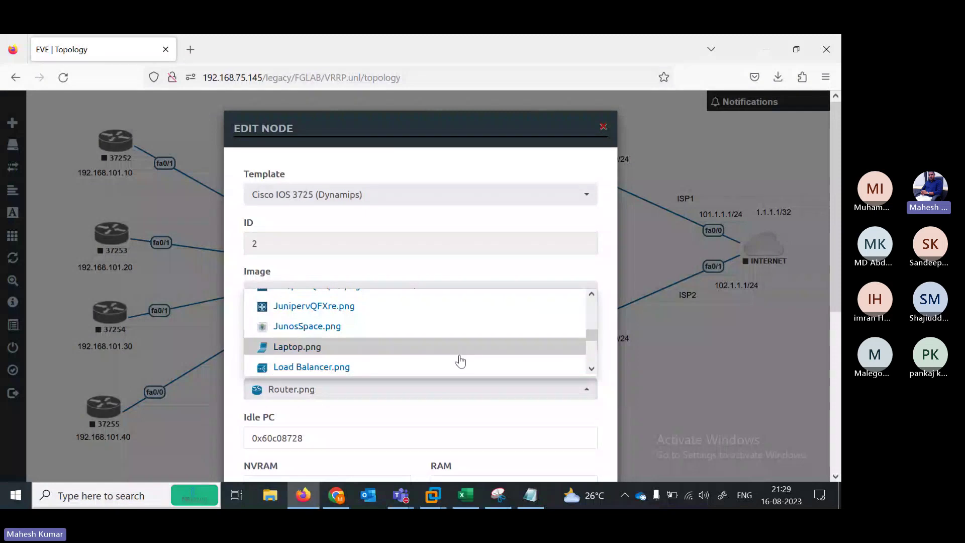
{"action": "left_click", "coordinate": [341, 354]}
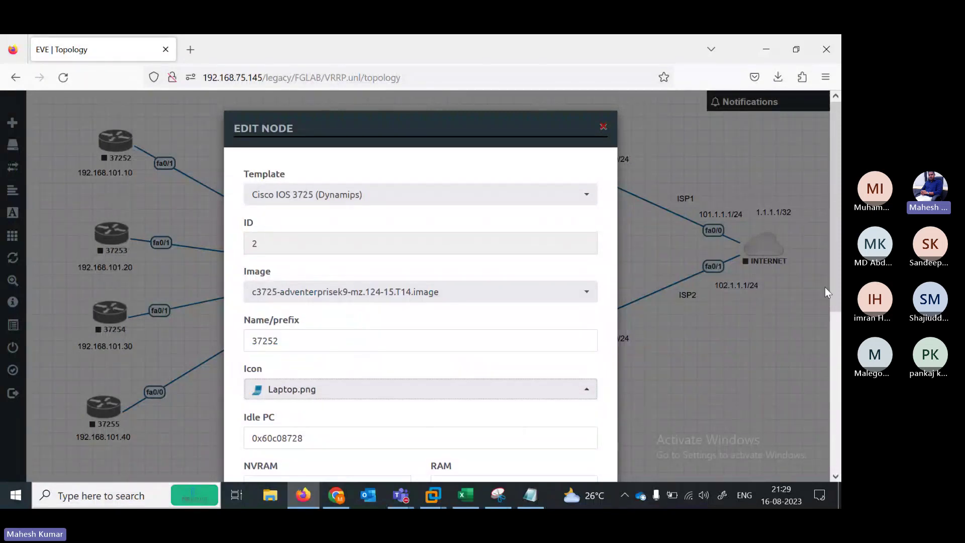
{"action": "scroll", "coordinate": [754, 347], "scroll_direction": "down", "scroll_amount": 5}
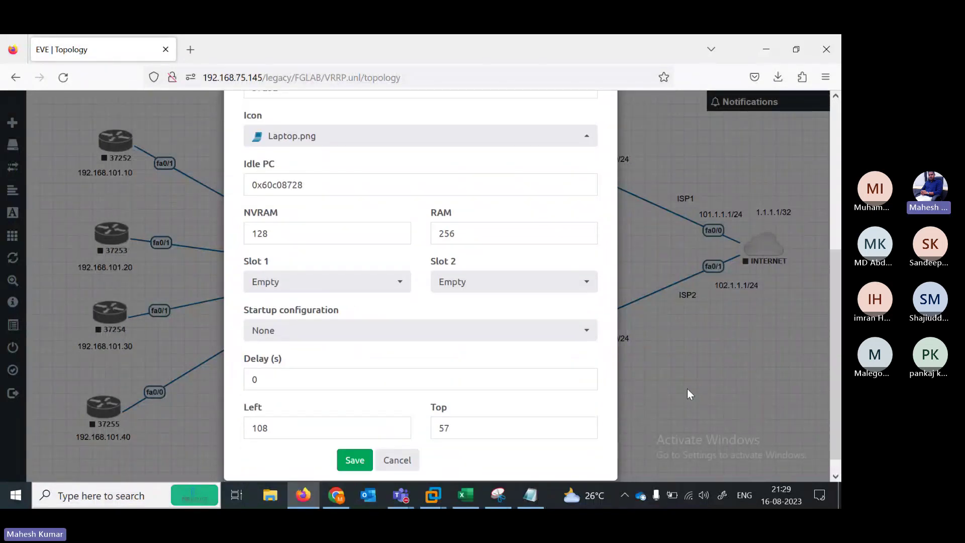
{"action": "left_click", "coordinate": [355, 461]}
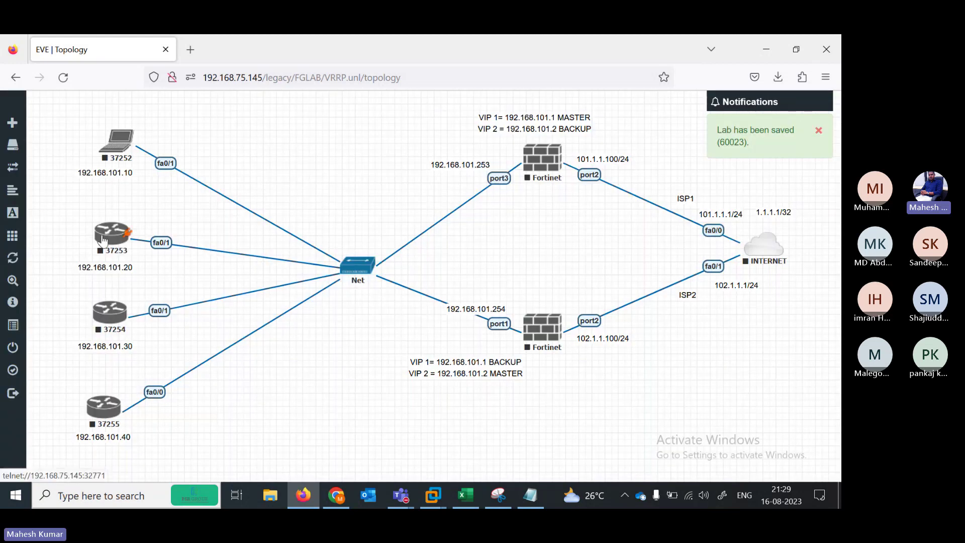
Set node 37253's icon to Laptop.png and save it
{"action": "right_click", "coordinate": [103, 240]}
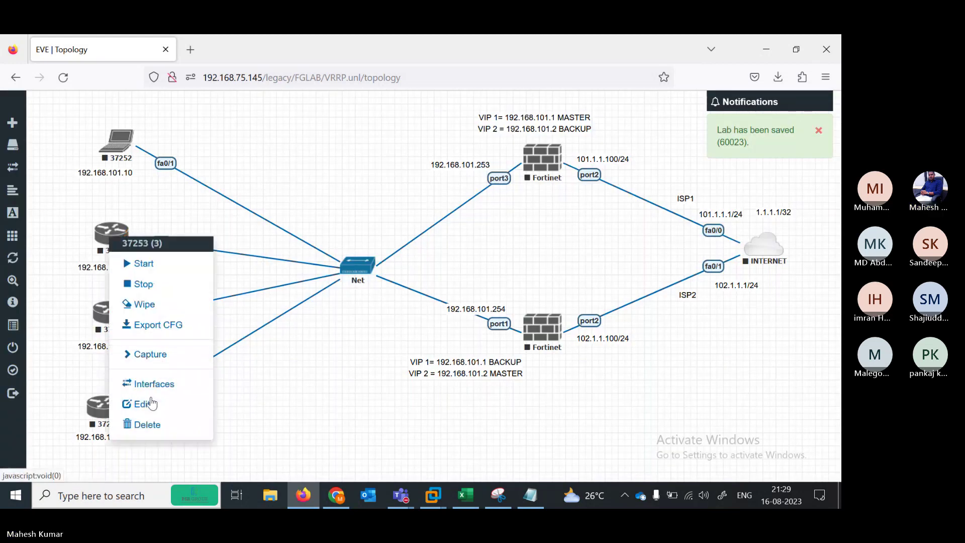
{"action": "left_click", "coordinate": [151, 403]}
{"action": "left_click", "coordinate": [560, 391]}
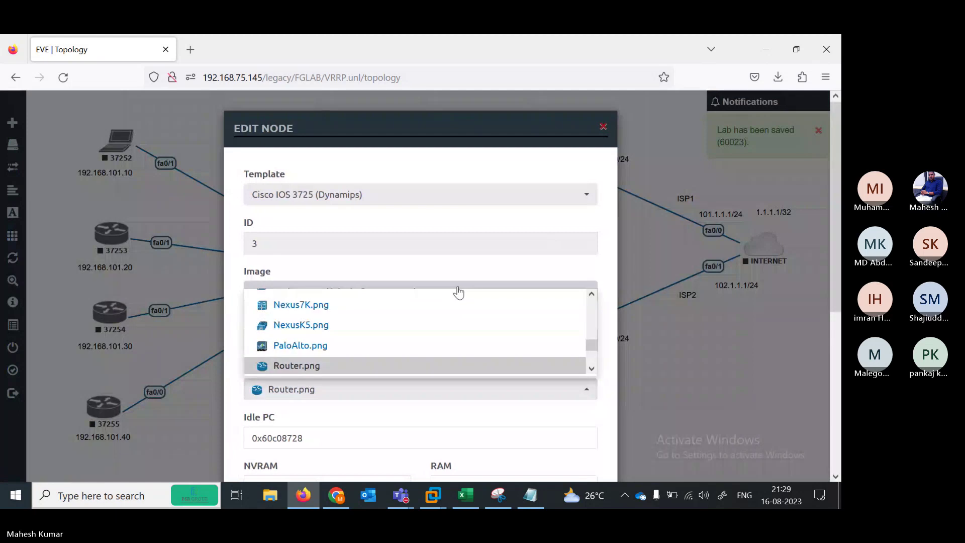
{"action": "scroll", "coordinate": [459, 293], "scroll_direction": "up", "scroll_amount": 2}
{"action": "left_click", "coordinate": [360, 299]}
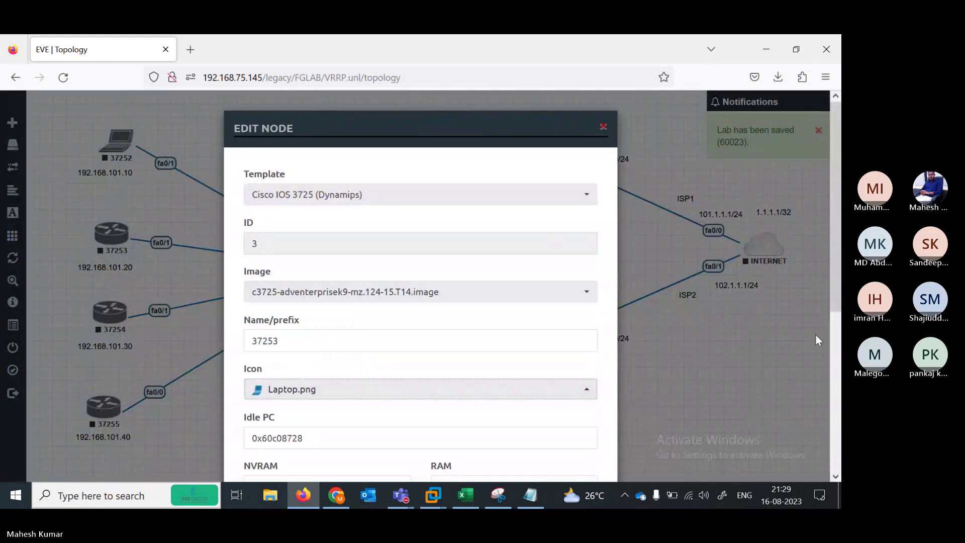
{"action": "scroll", "coordinate": [503, 403], "scroll_direction": "down", "scroll_amount": 5}
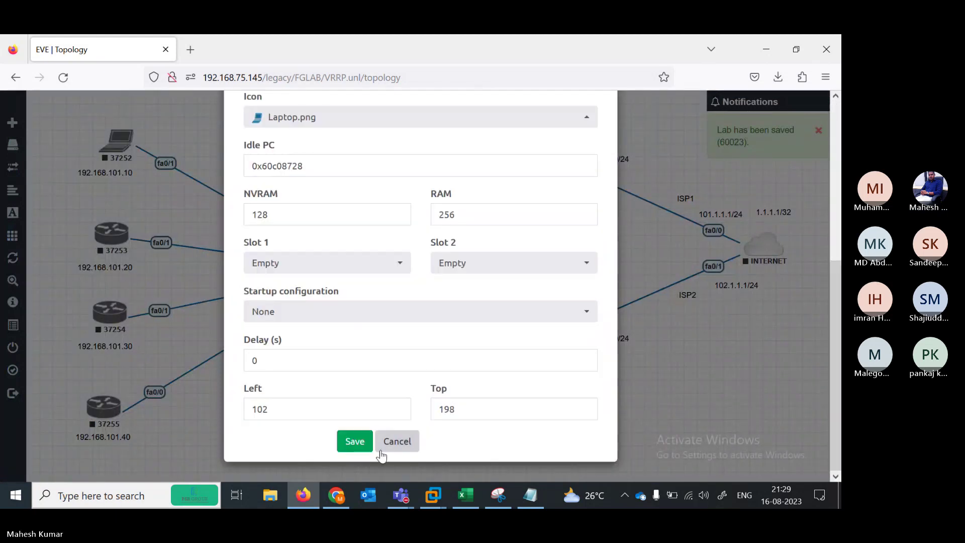
{"action": "left_click", "coordinate": [354, 442]}
Set node 37254's icon to Laptop.png and save it
{"action": "right_click", "coordinate": [105, 320]}
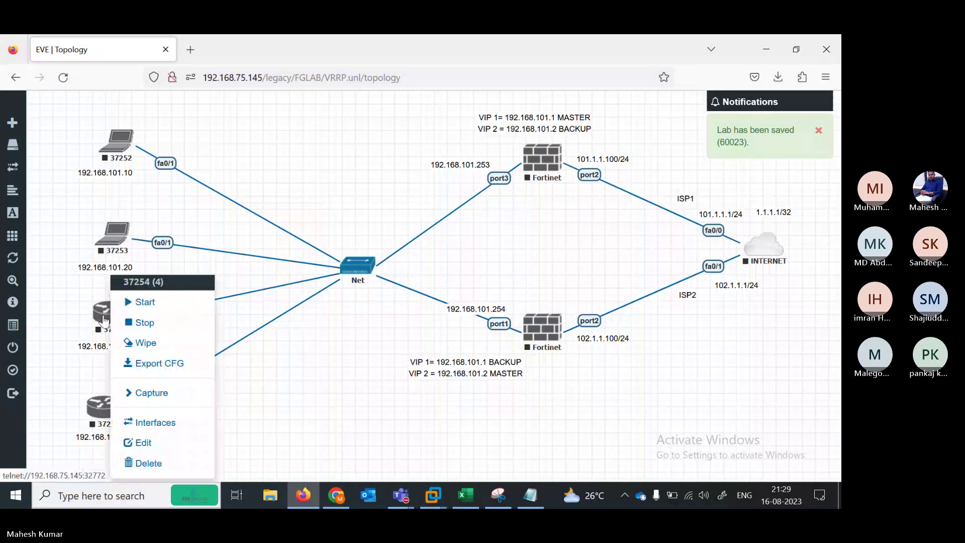
{"action": "left_click", "coordinate": [139, 443]}
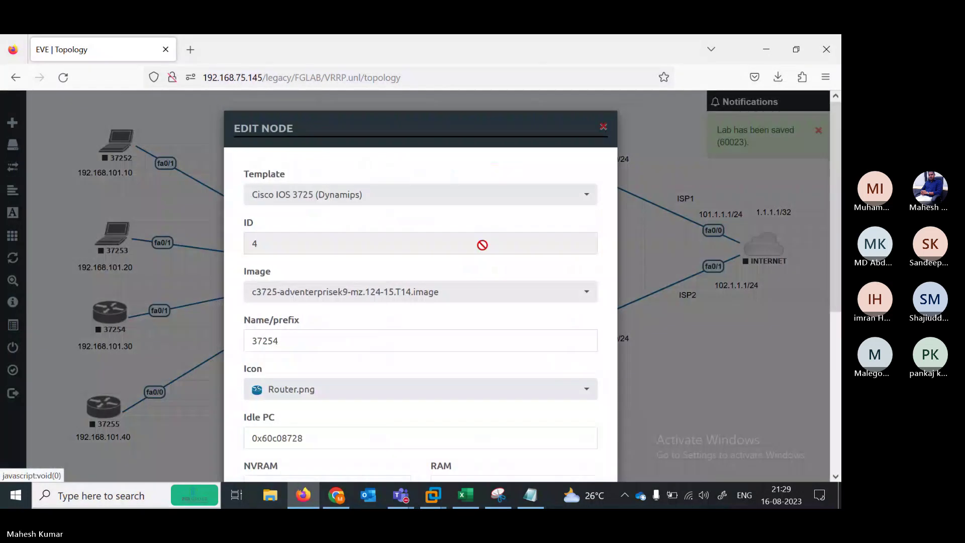
{"action": "left_click", "coordinate": [438, 393]}
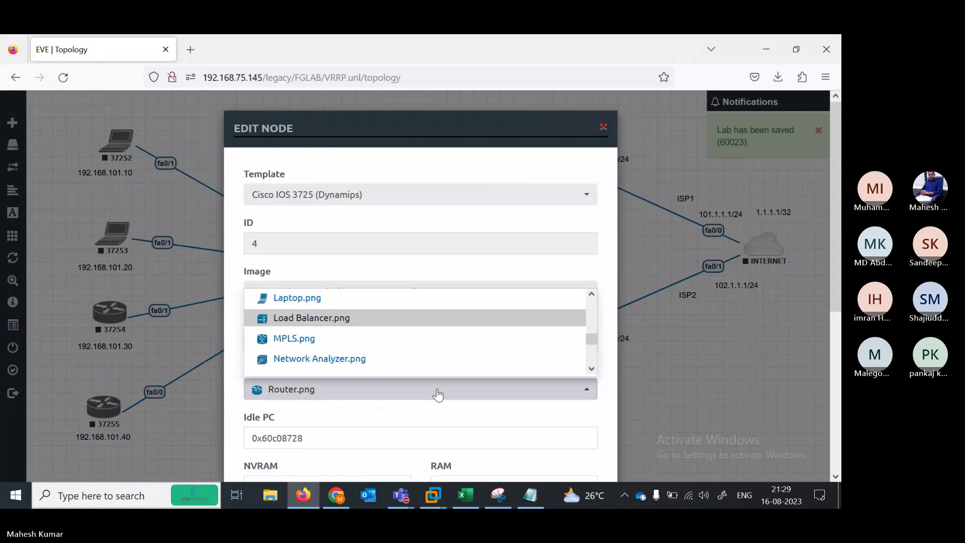
{"action": "left_click", "coordinate": [314, 300]}
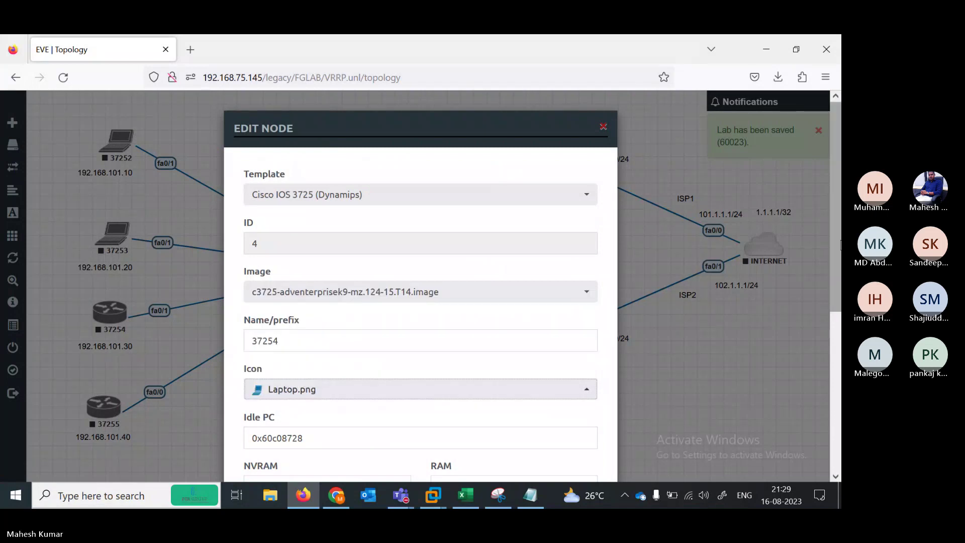
{"action": "scroll", "coordinate": [354, 405], "scroll_direction": "down", "scroll_amount": 5}
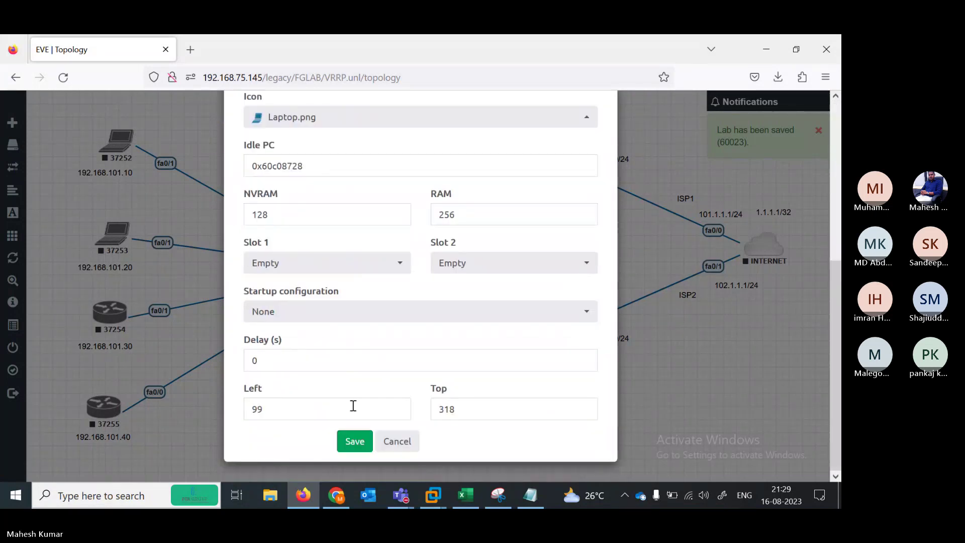
{"action": "left_click", "coordinate": [354, 441]}
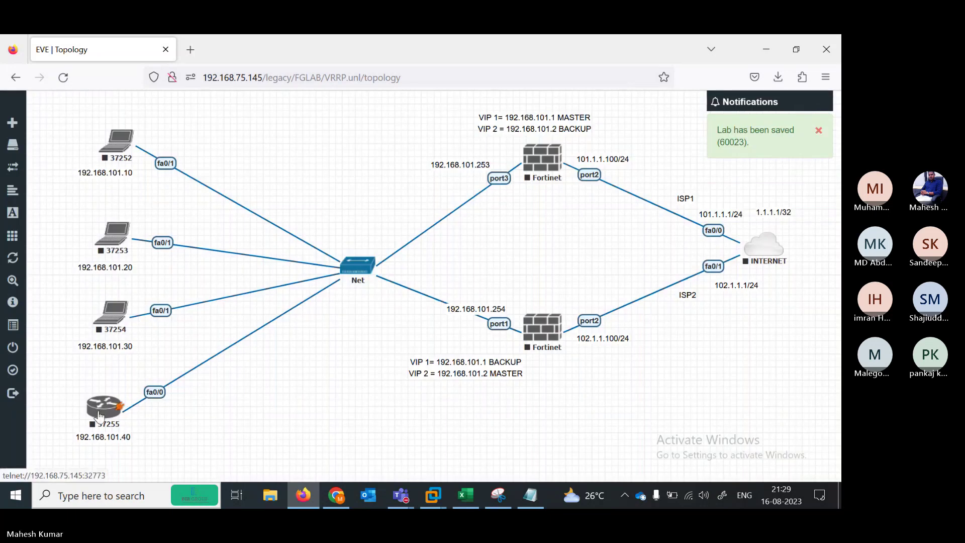
Set node 37255's icon to Laptop.png and save it
{"action": "right_click", "coordinate": [99, 416]}
{"action": "left_click", "coordinate": [151, 442]}
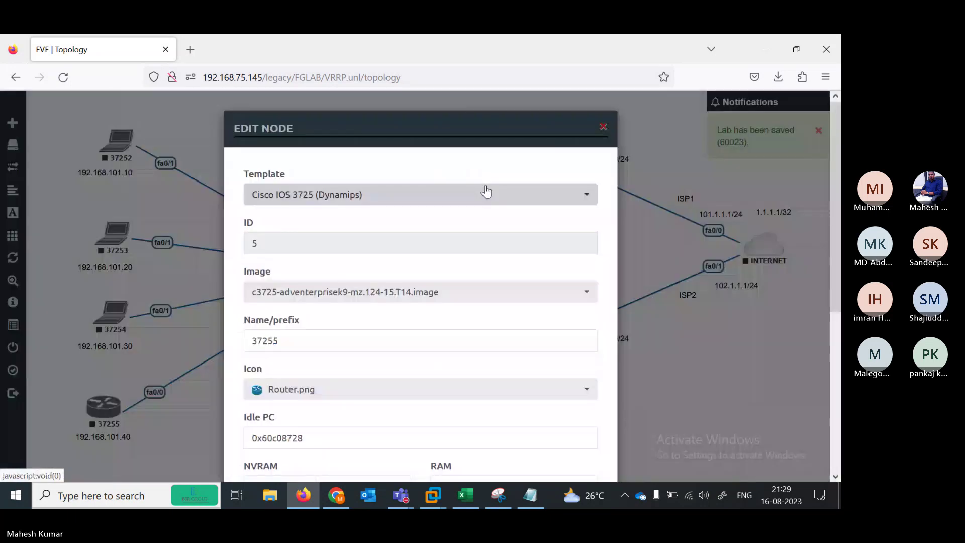
{"action": "left_click", "coordinate": [448, 392]}
{"action": "key", "text": "l"}
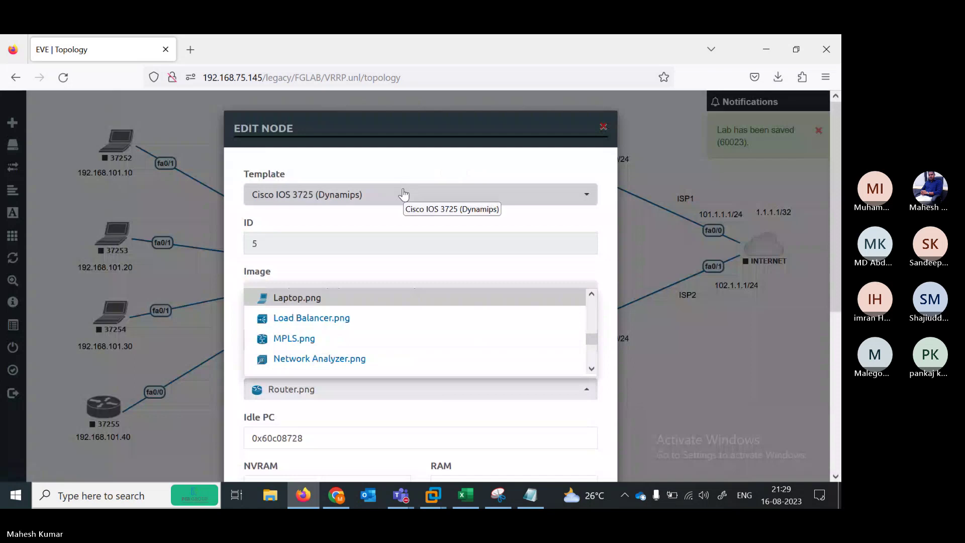
{"action": "left_click", "coordinate": [404, 300]}
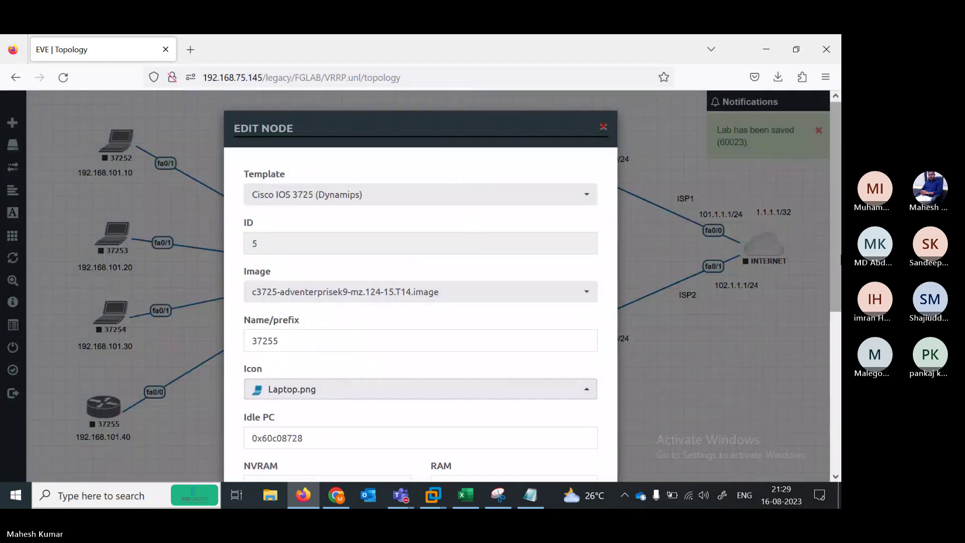
{"action": "scroll", "coordinate": [421, 301], "scroll_direction": "down", "scroll_amount": 5}
{"action": "left_click", "coordinate": [353, 442]}
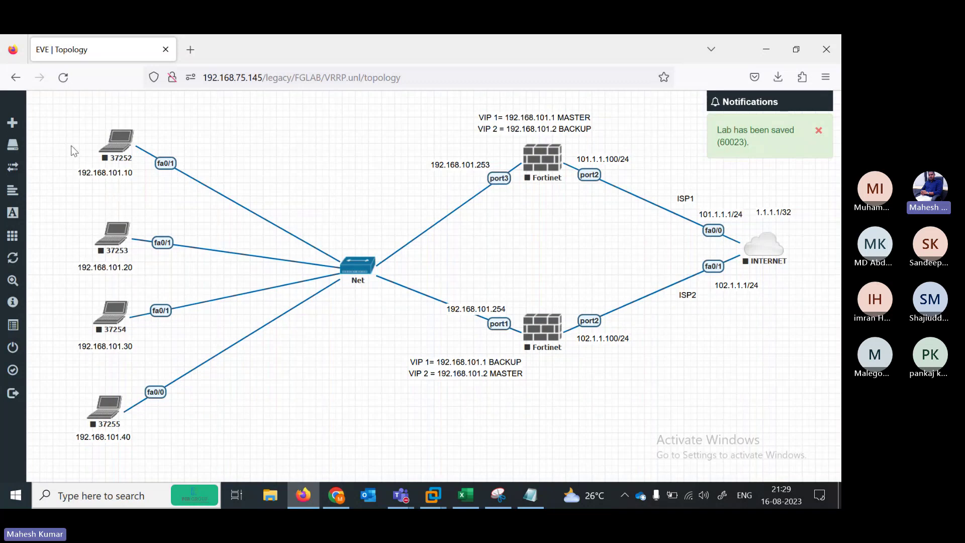
Start all nodes via More actions, then glance at the VRRP notes and return to the topology
{"action": "mouse_move", "coordinate": [15, 192]}
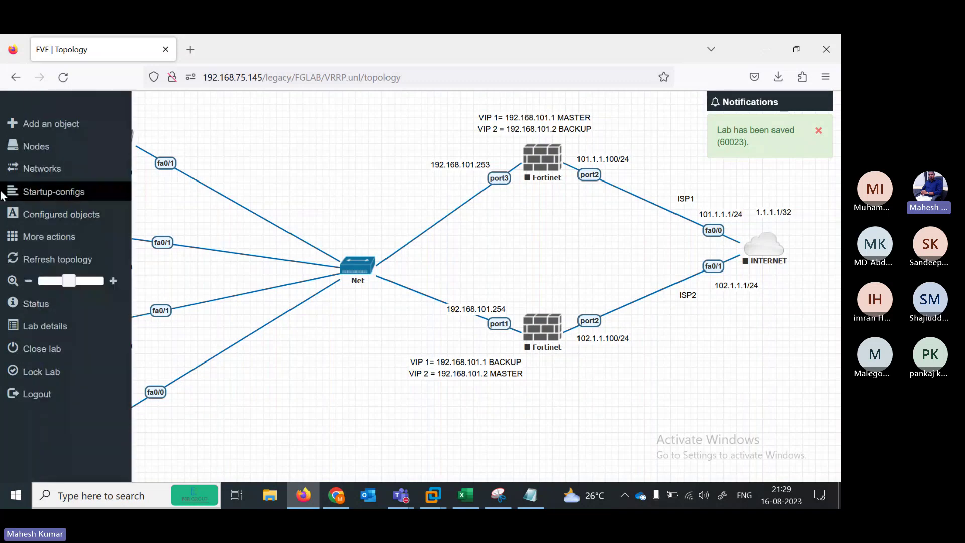
{"action": "left_click", "coordinate": [36, 241]}
{"action": "left_click", "coordinate": [48, 252]}
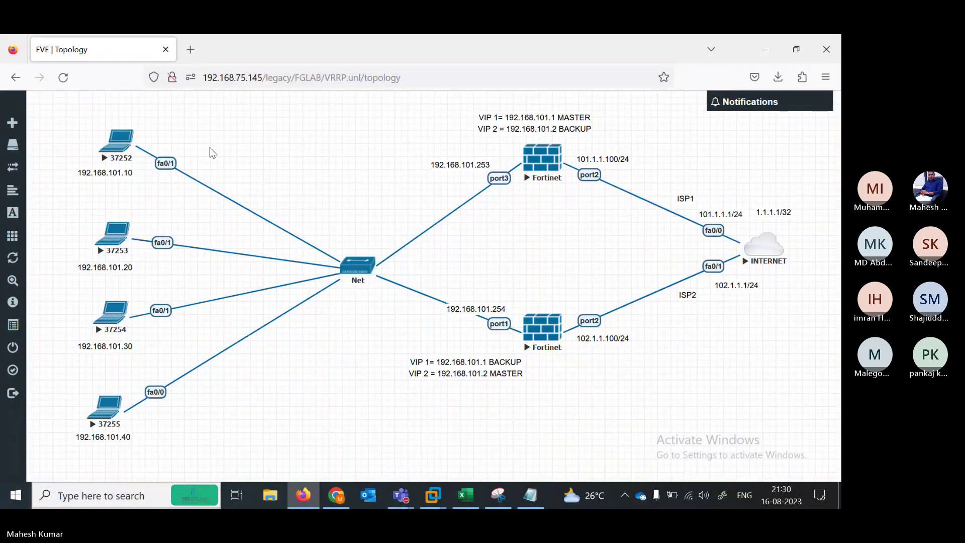
{"action": "left_click", "coordinate": [536, 502]}
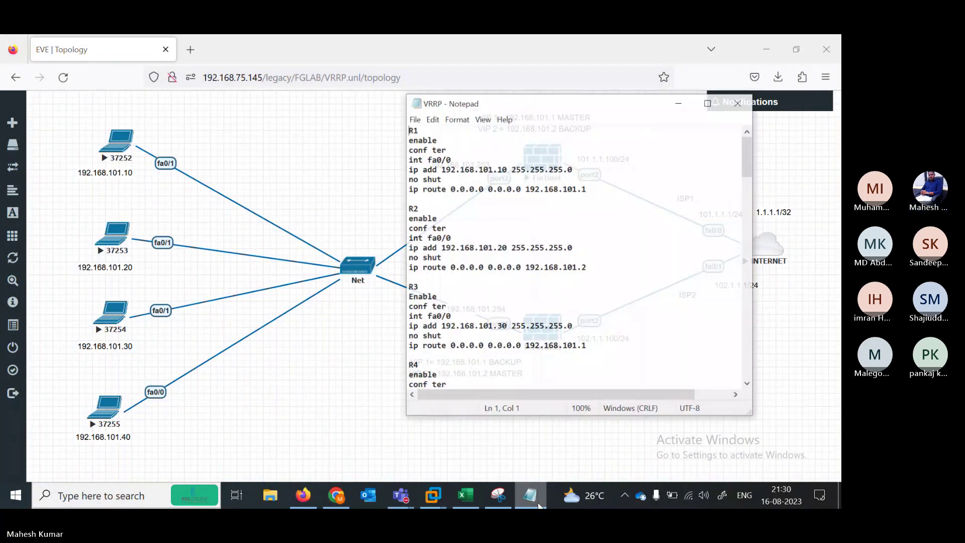
{"action": "left_click", "coordinate": [149, 169]}
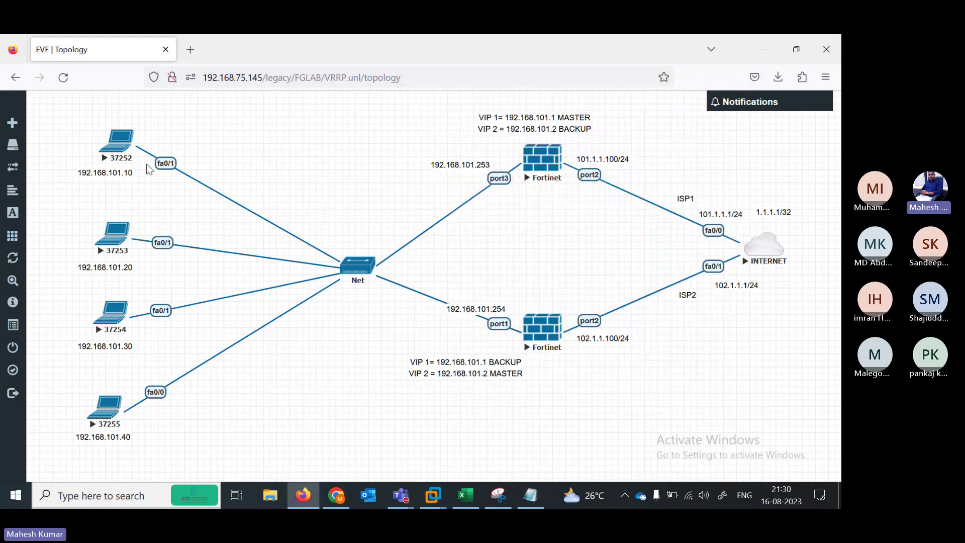
Open PC 37252's console, rename the session PC1, and decline initial configuration with N
{"action": "left_click", "coordinate": [110, 155]}
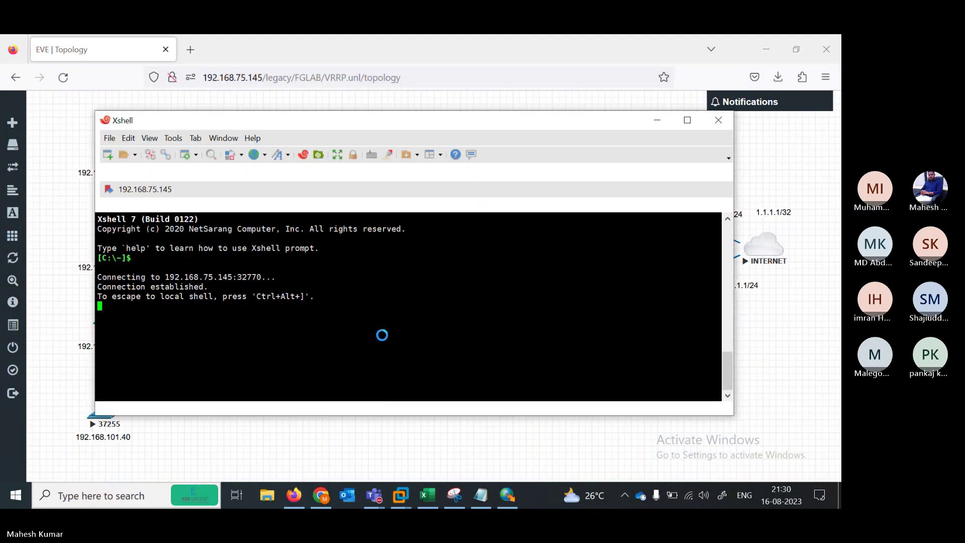
{"action": "right_click", "coordinate": [143, 206]}
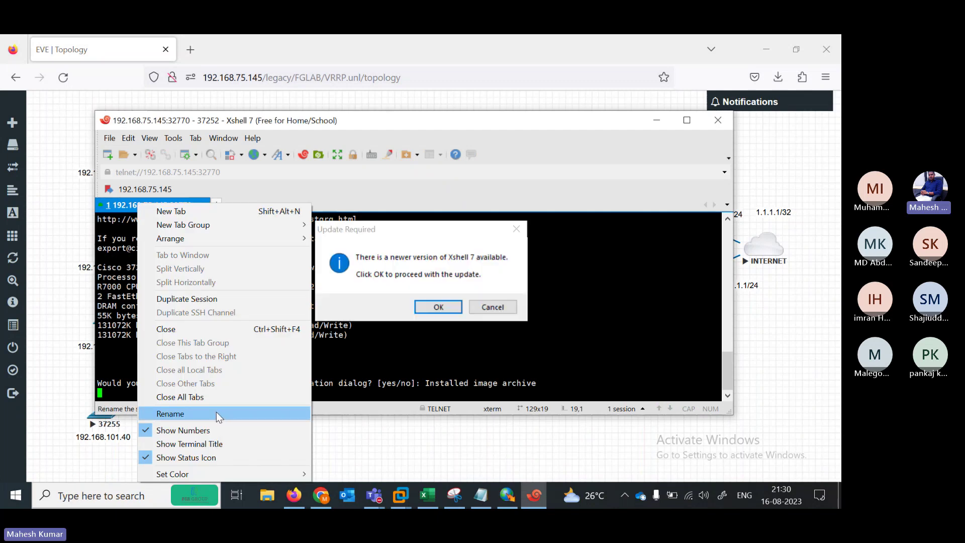
{"action": "left_click", "coordinate": [216, 412]}
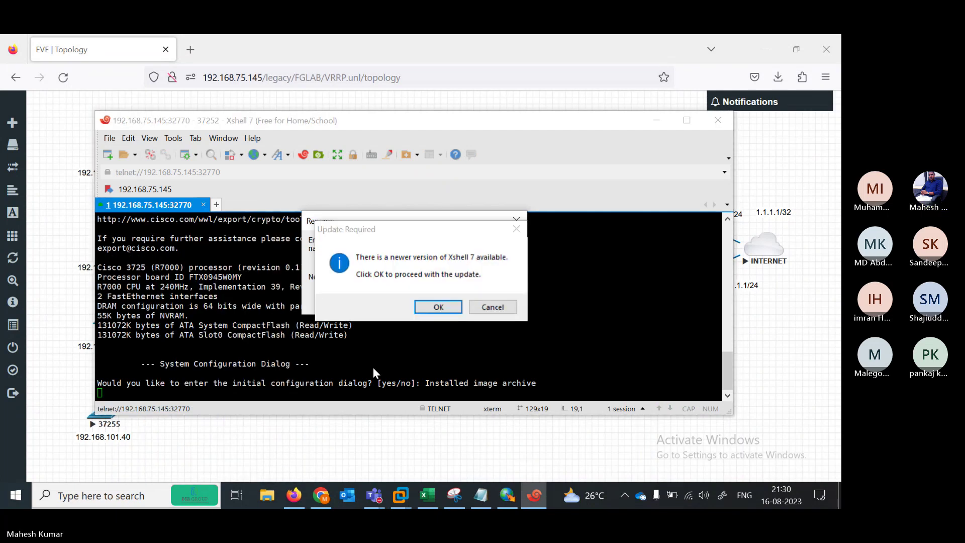
{"action": "left_click", "coordinate": [516, 310]}
{"action": "type", "text": "PA"}
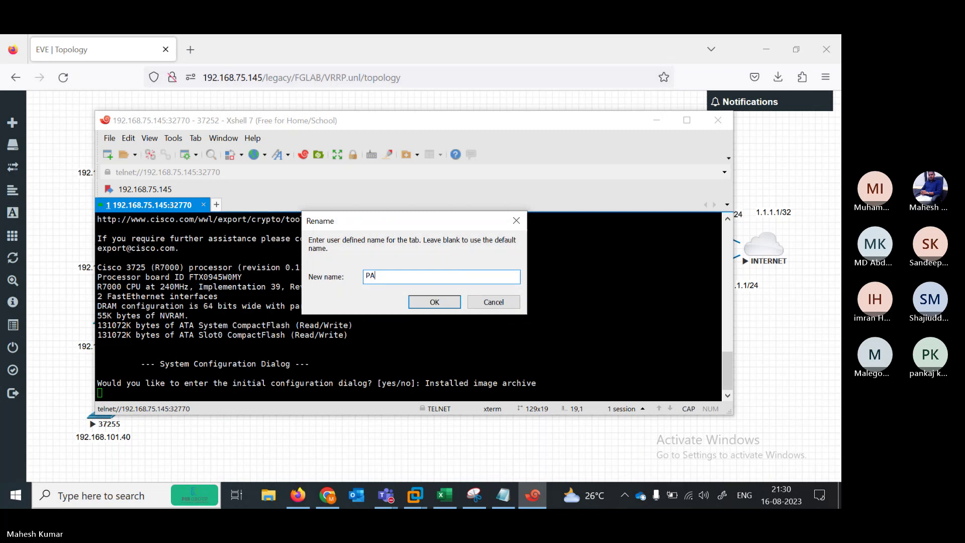
{"action": "key", "text": "BackSpace"}
{"action": "type", "text": "C1"}
{"action": "key", "text": "Return"}
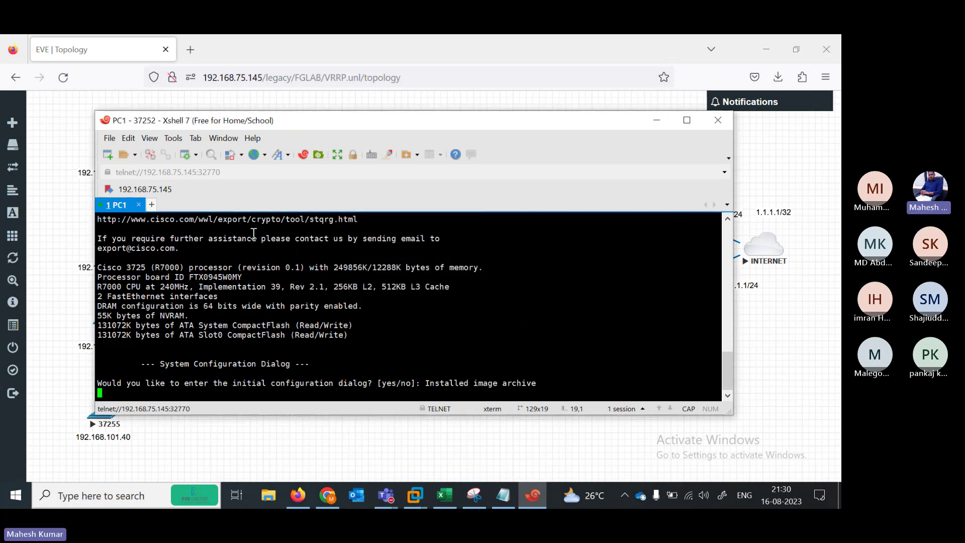
{"action": "key", "text": "Return"}
{"action": "type", "text": "N"}
{"action": "key", "text": "Return"}
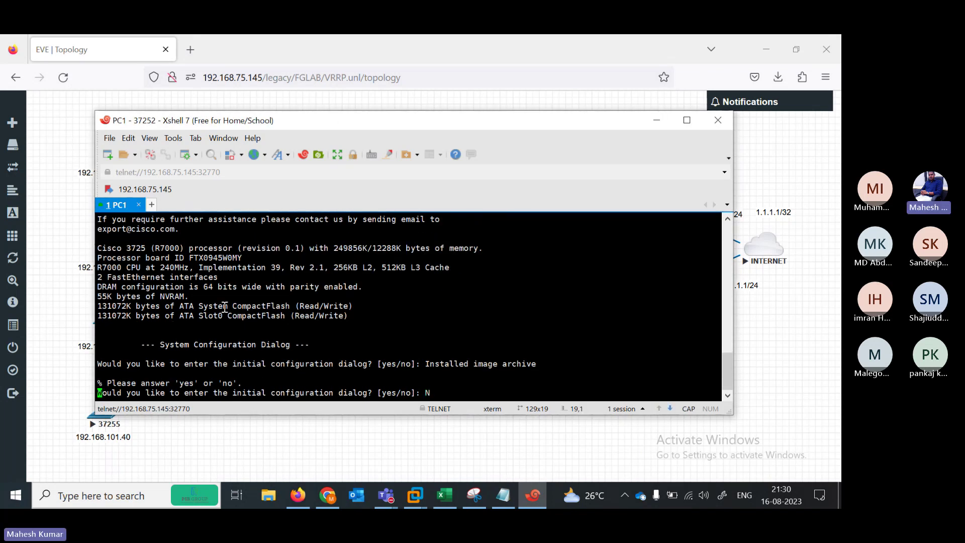
Open PC 37253's console as session PC2 and decline its initial configuration
{"action": "left_click", "coordinate": [60, 382]}
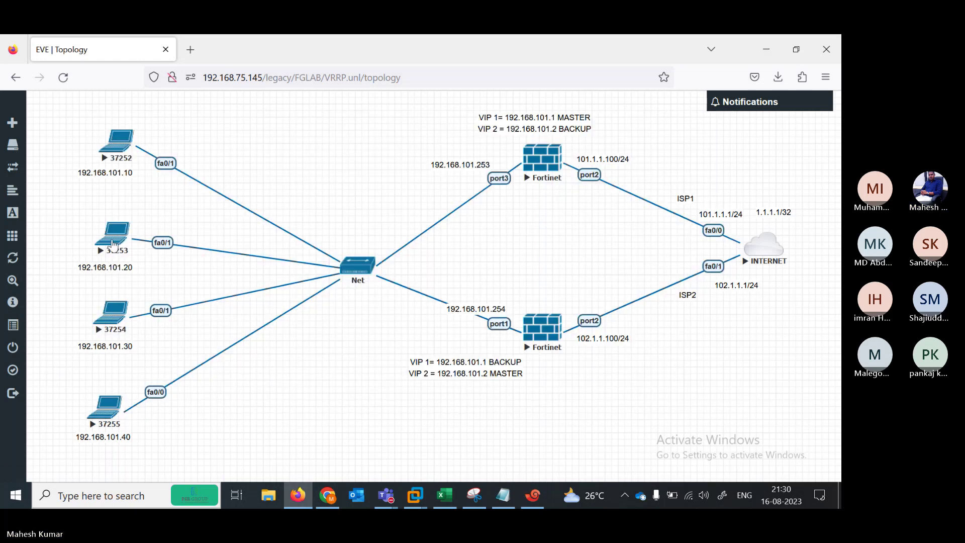
{"action": "left_click", "coordinate": [114, 251]}
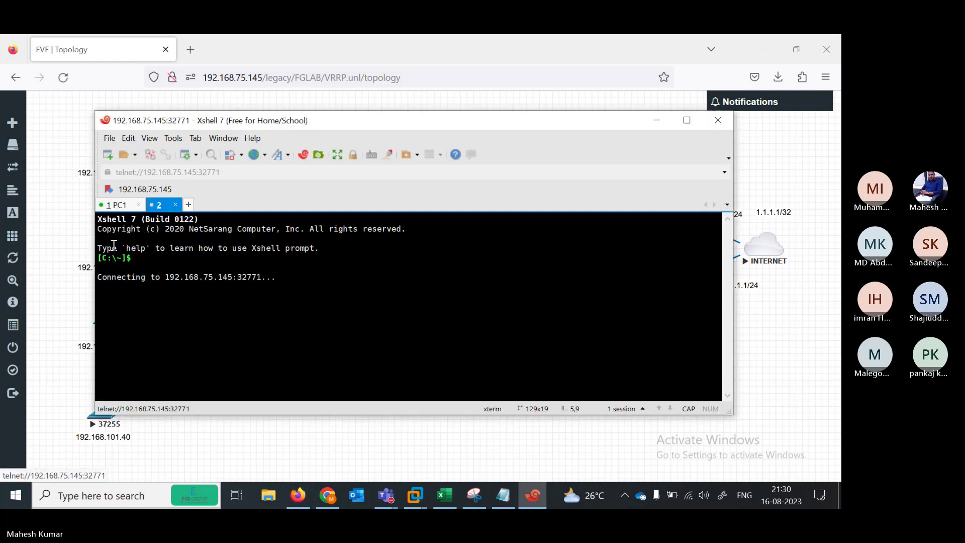
{"action": "right_click", "coordinate": [207, 204]}
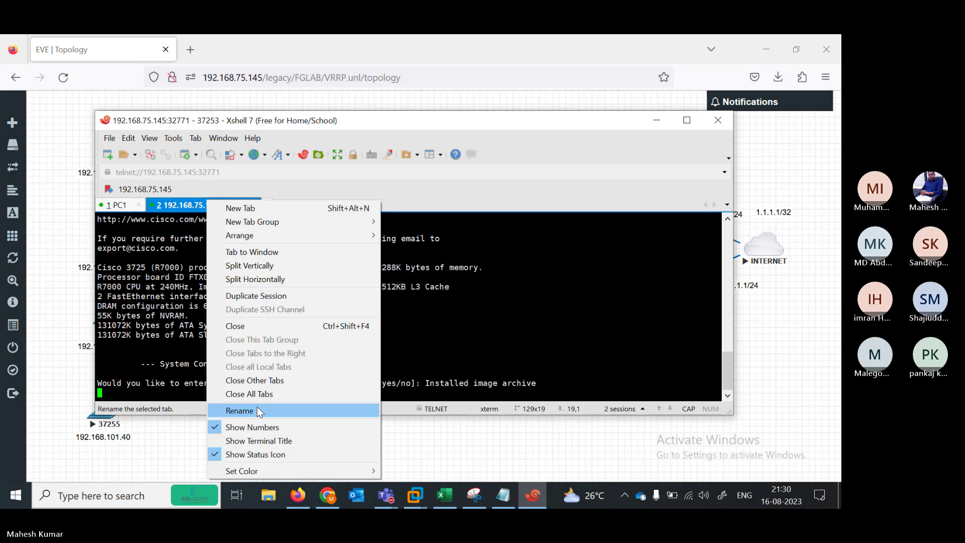
{"action": "left_click", "coordinate": [239, 410]}
{"action": "type", "text": "PC2"}
{"action": "key", "text": "Return"}
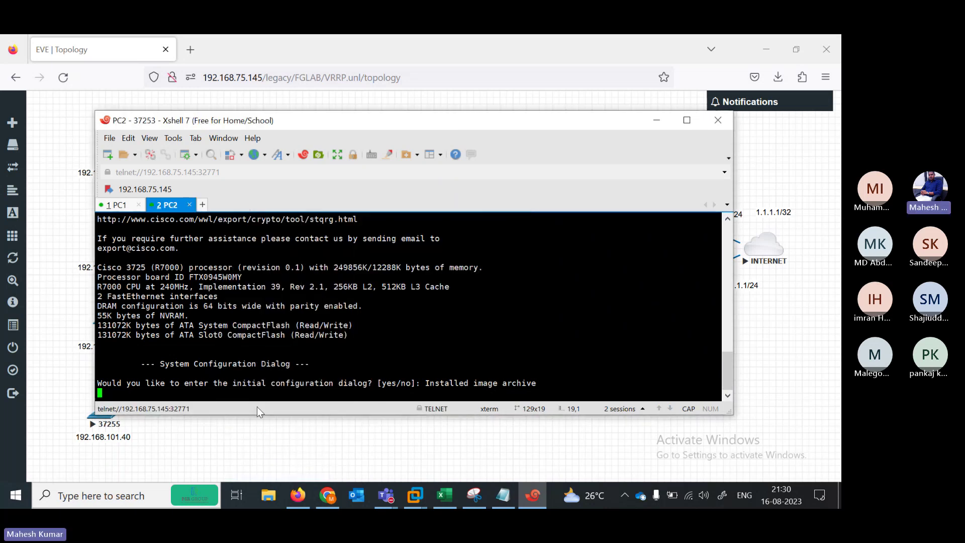
{"action": "key", "text": "Return"}
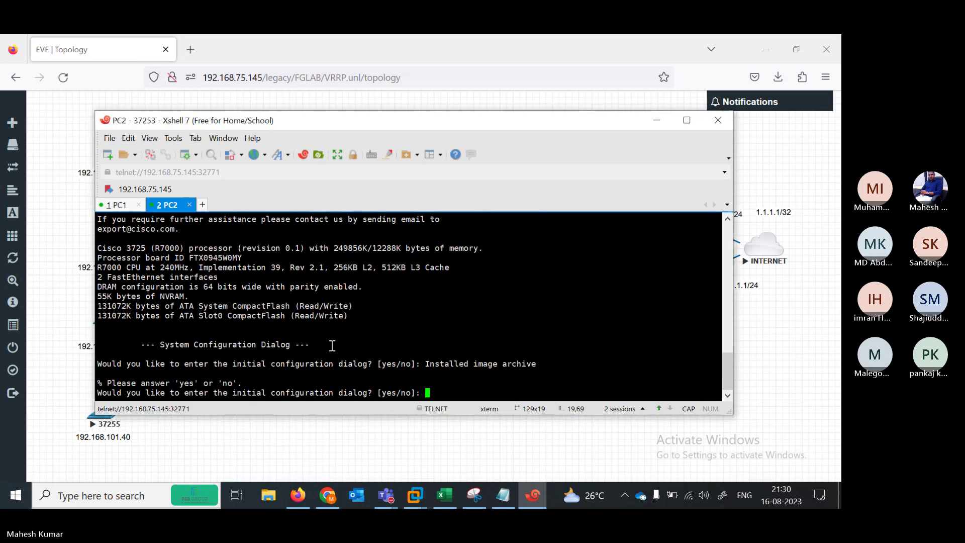
{"action": "type", "text": "N"}
{"action": "key", "text": "Return"}
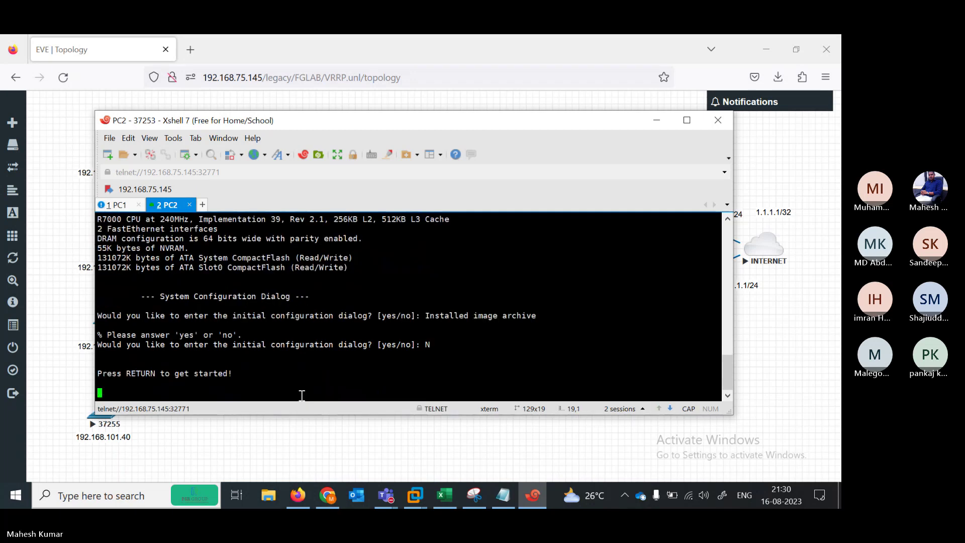
Open PC 37254's console as session PC3 and decline its initial configuration
{"action": "left_click", "coordinate": [298, 432]}
{"action": "left_click", "coordinate": [109, 327]}
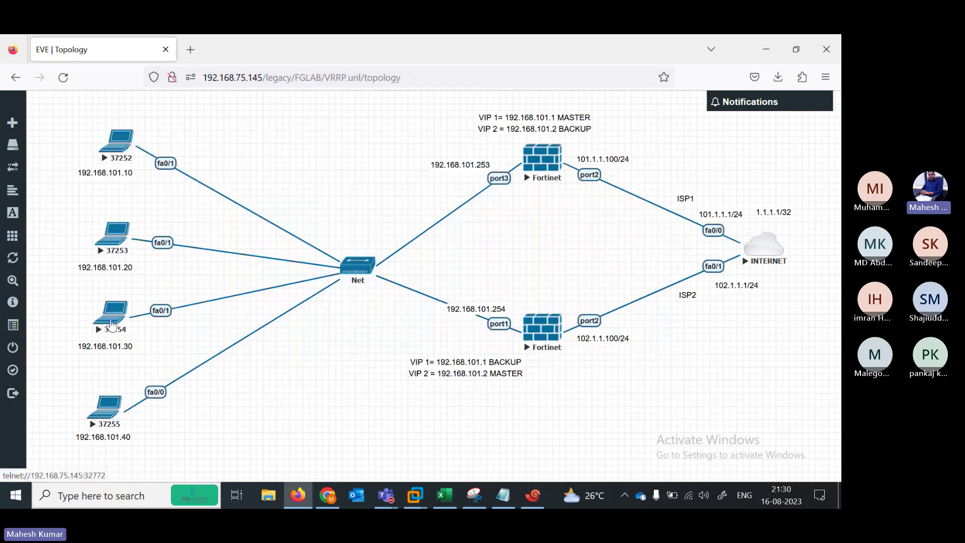
{"action": "right_click", "coordinate": [239, 207]}
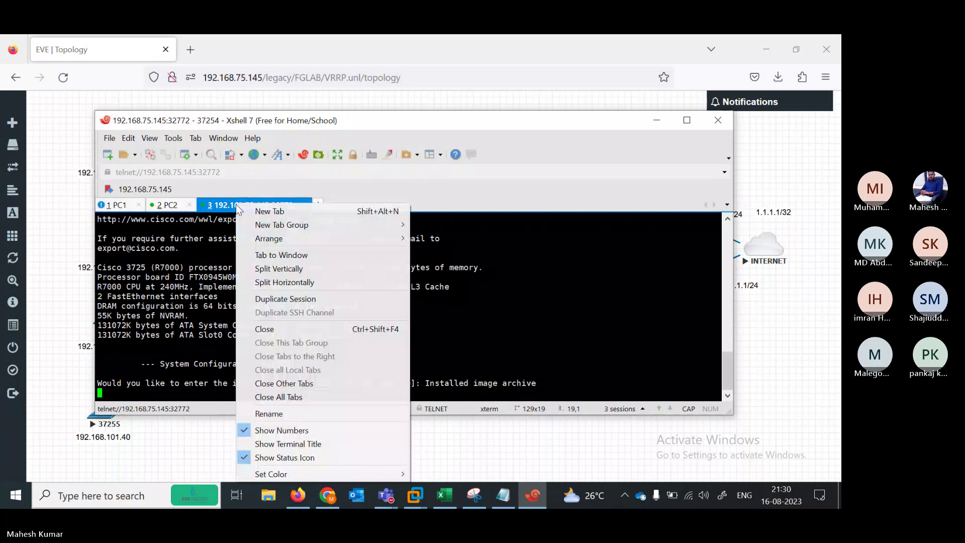
{"action": "left_click", "coordinate": [289, 415]}
{"action": "type", "text": "PC"}
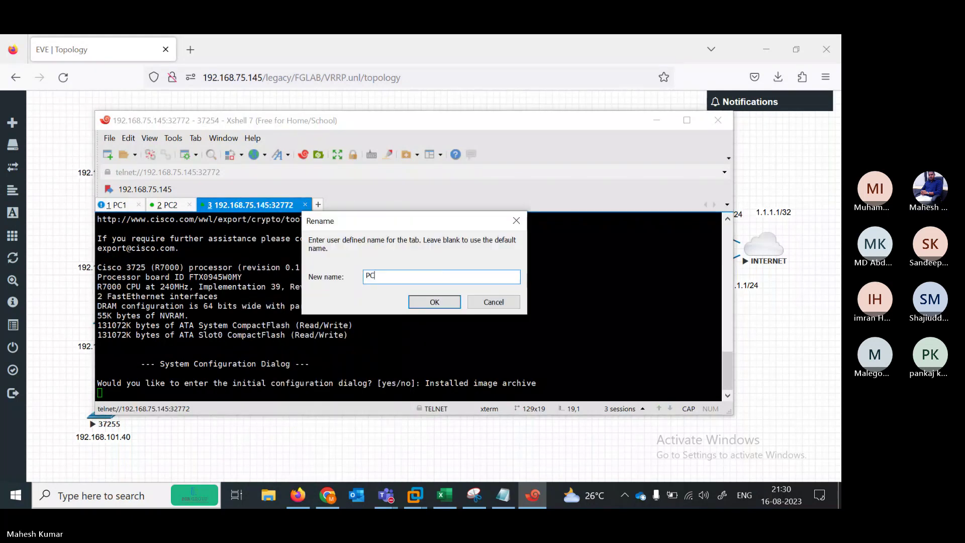
{"action": "type", "text": "3"}
{"action": "key", "text": "Return"}
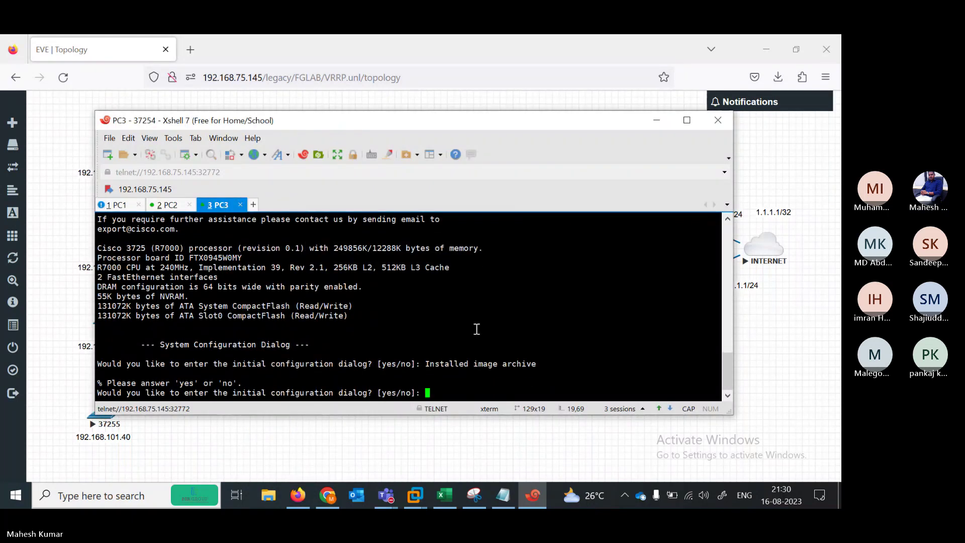
{"action": "type", "text": "n"}
{"action": "key", "text": "Return"}
Open PC 37255's console as session PC4 and answer N to initial configuration
{"action": "left_click", "coordinate": [358, 463]}
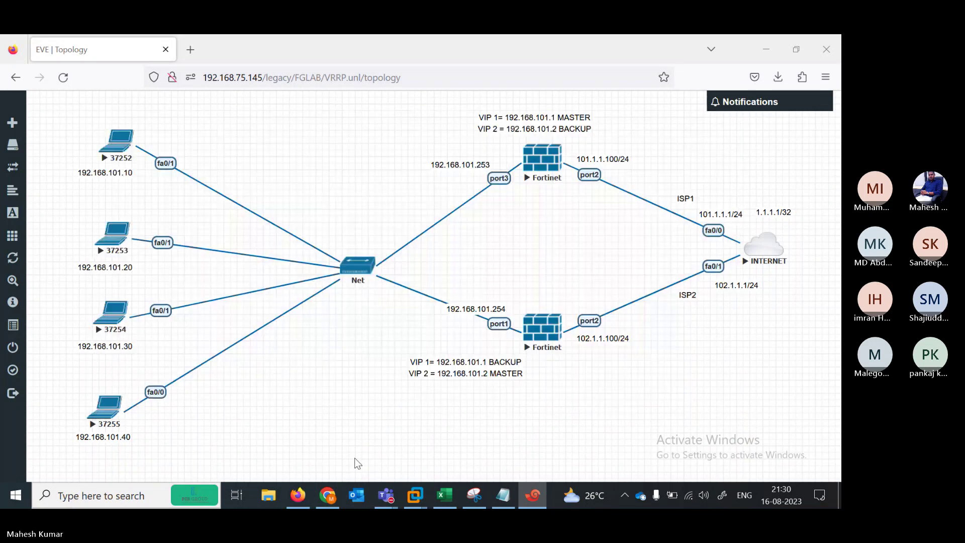
{"action": "left_click", "coordinate": [106, 407]}
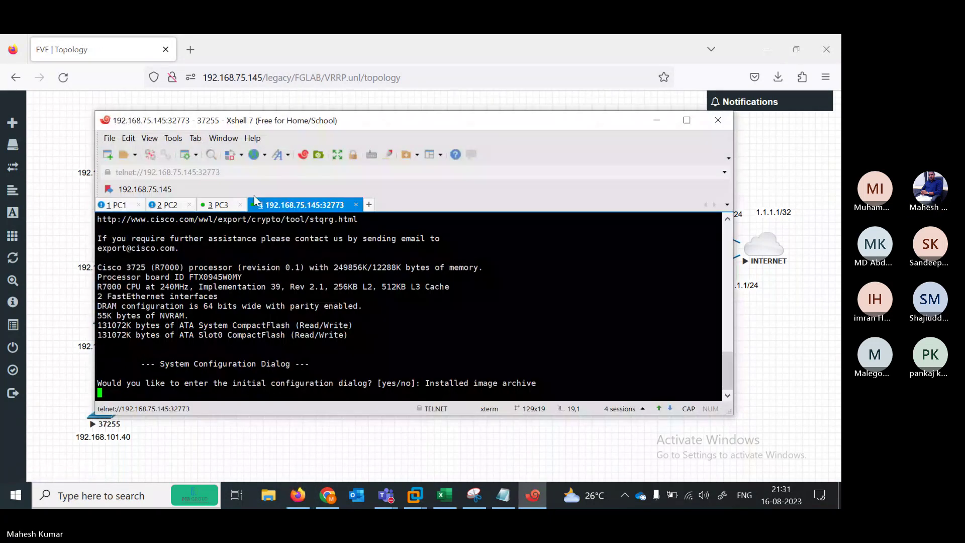
{"action": "right_click", "coordinate": [283, 205]}
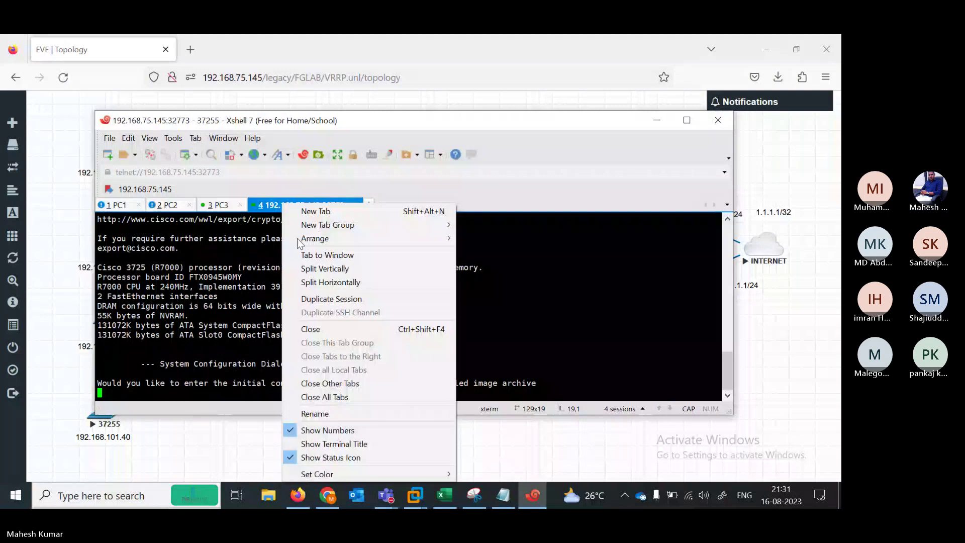
{"action": "left_click", "coordinate": [315, 414]}
{"action": "type", "text": "PC"}
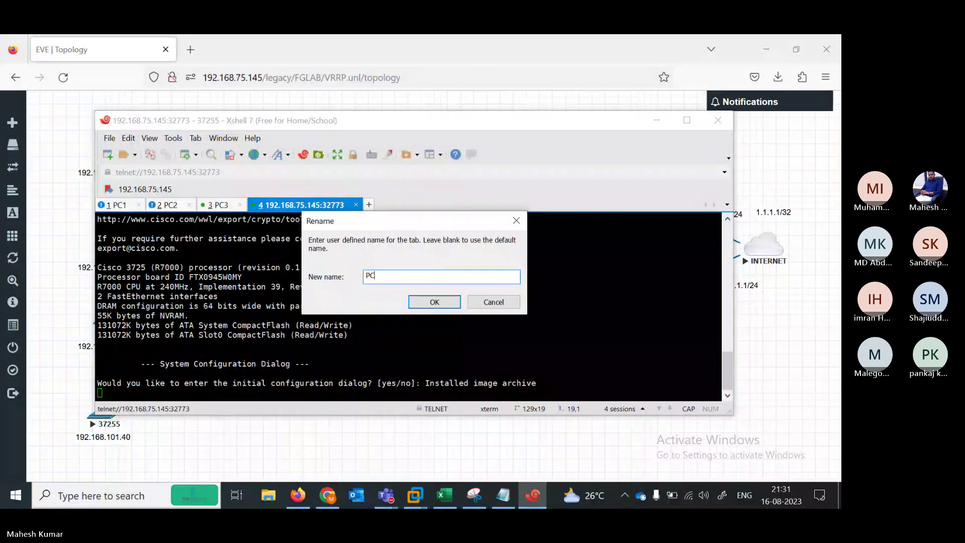
{"action": "type", "text": "4"}
{"action": "key", "text": "Return"}
{"action": "key", "text": "Return"}
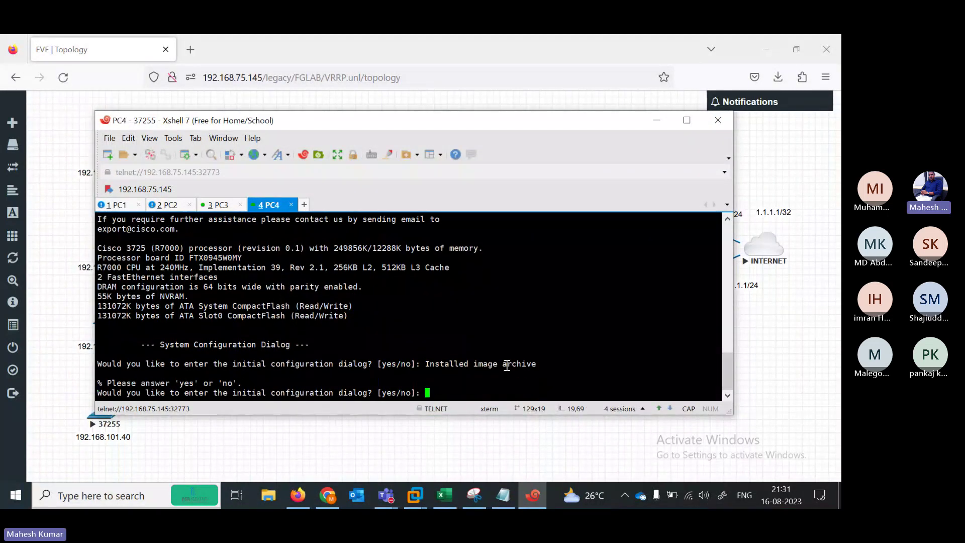
{"action": "type", "text": "N"}
{"action": "key", "text": "Return"}
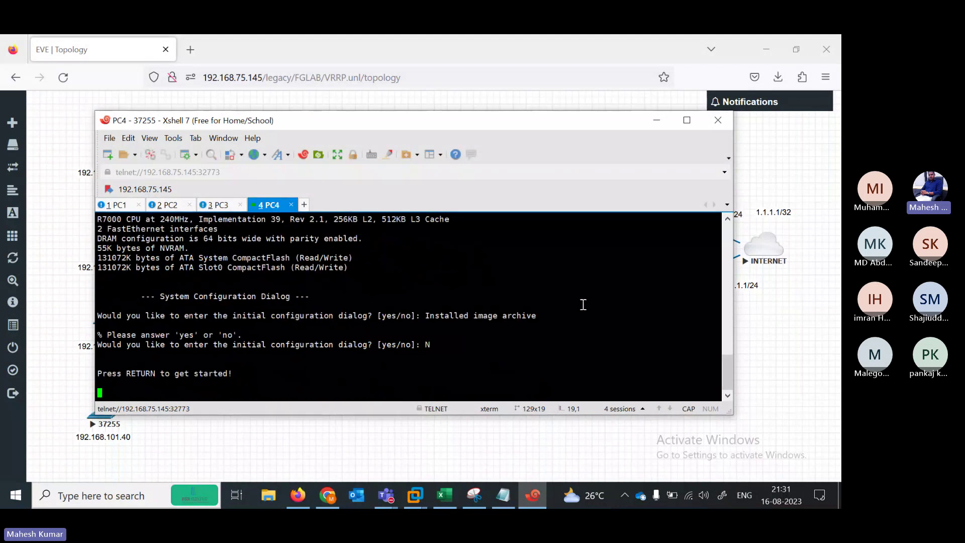
Open the INTERNET router's console as session INTERNET, decline setup, and shift the window right
{"action": "left_click", "coordinate": [770, 251]}
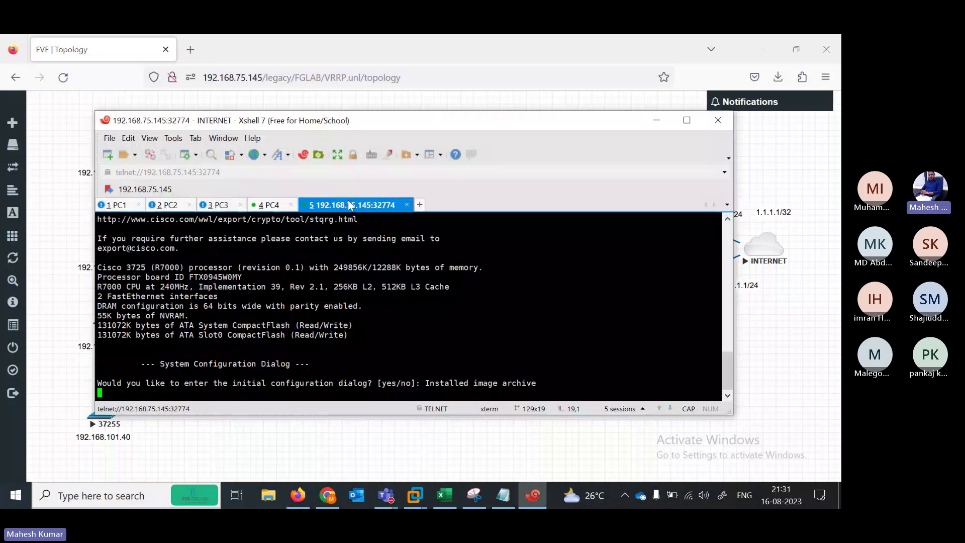
{"action": "right_click", "coordinate": [351, 205]}
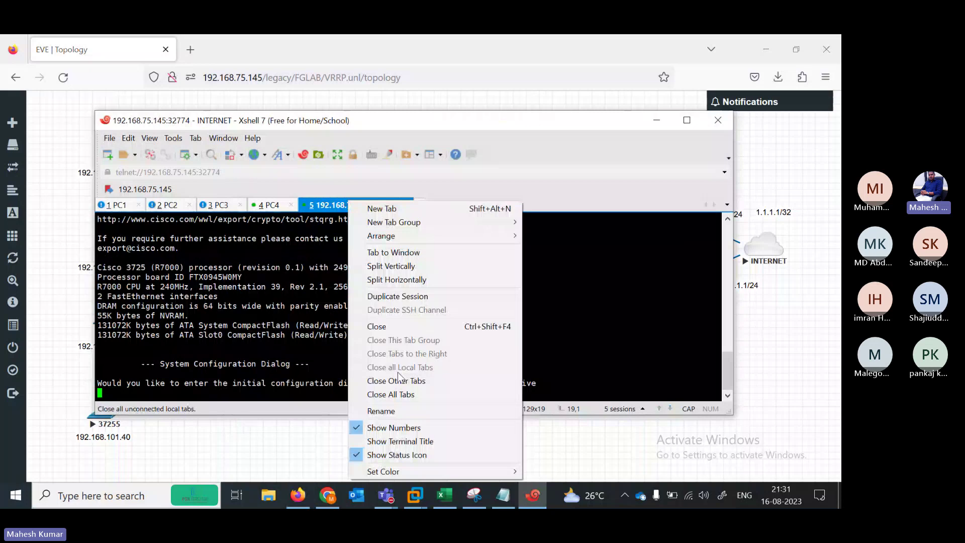
{"action": "left_click", "coordinate": [381, 411]}
{"action": "type", "text": "INTER"}
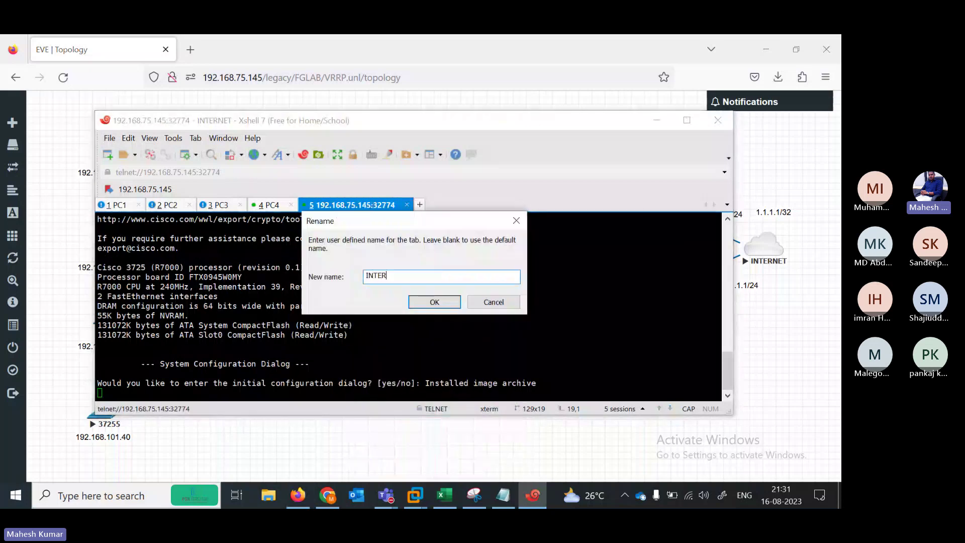
{"action": "type", "text": "NET"}
{"action": "key", "text": "Return"}
{"action": "key", "text": "Return"}
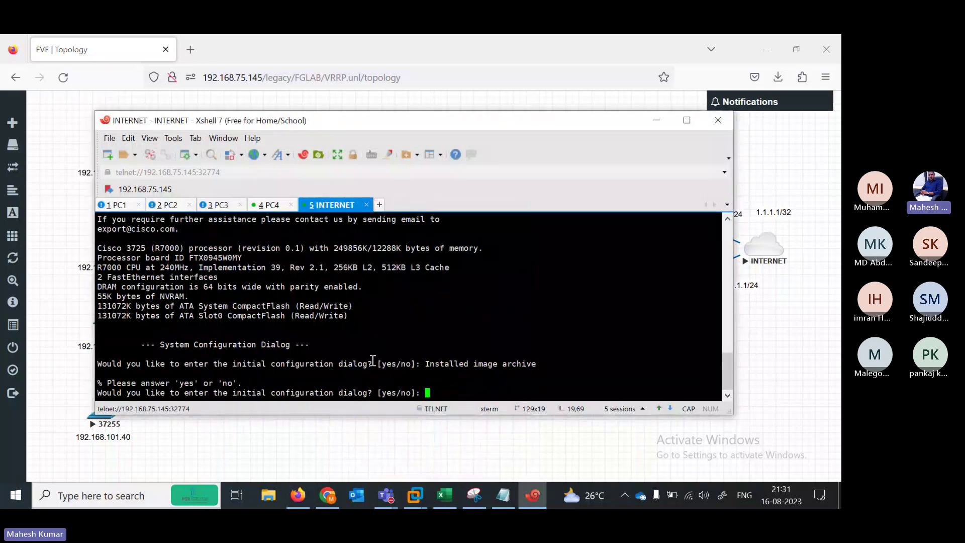
{"action": "type", "text": "N"}
{"action": "key", "text": "Return"}
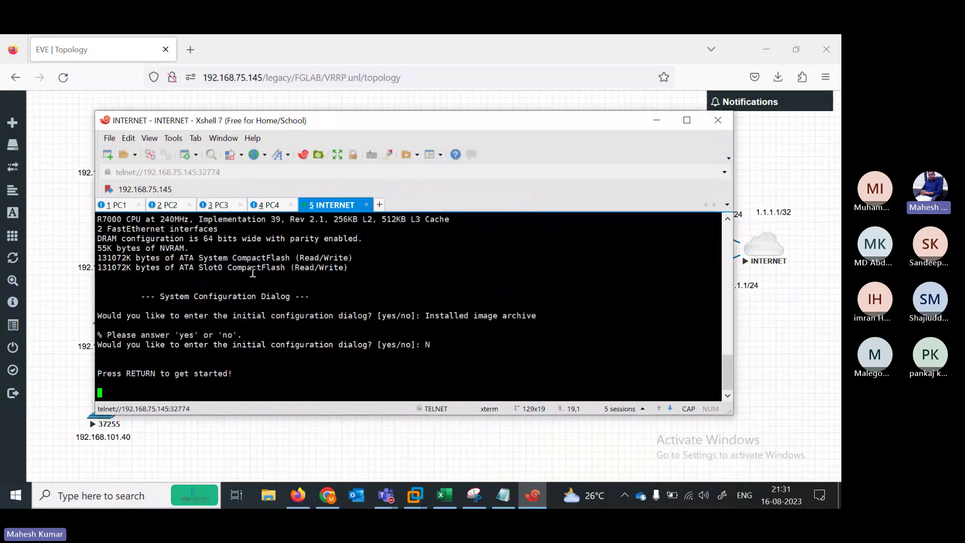
{"action": "left_click_drag", "start_coordinate": [224, 120], "coordinate": [388, 115]}
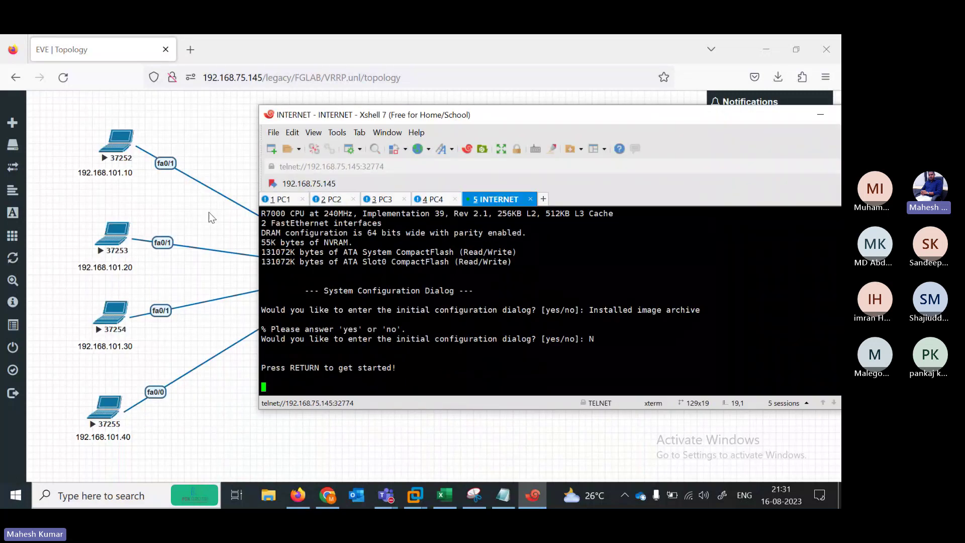
Rename the R1 heading to PC1 in the VRRP notes and select its six configuration lines
{"action": "left_click", "coordinate": [512, 497]}
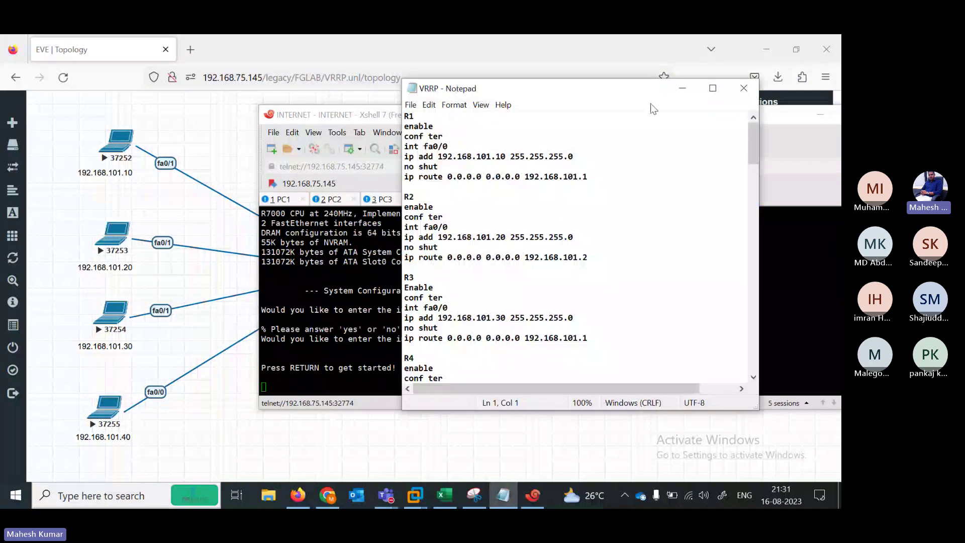
{"action": "left_click", "coordinate": [712, 88]}
{"action": "left_click", "coordinate": [33, 77]}
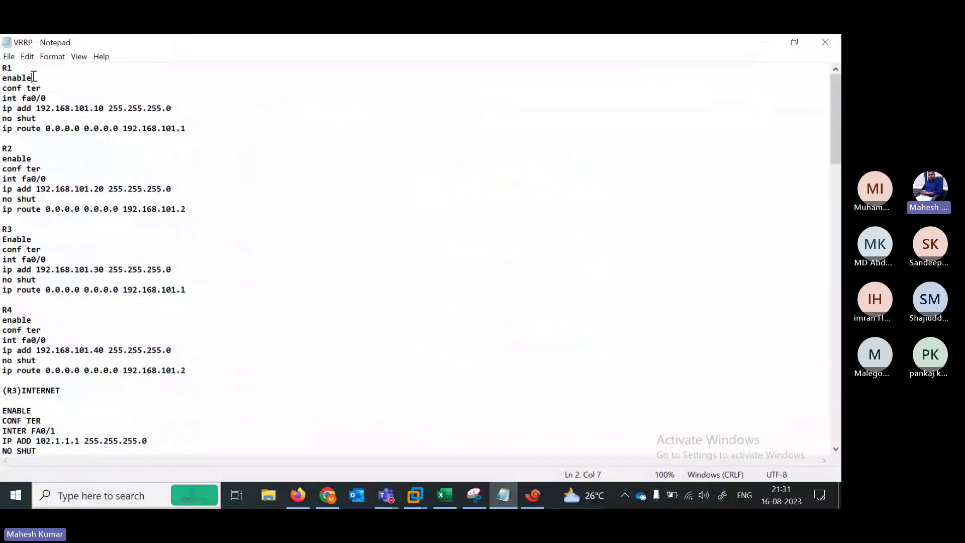
{"action": "left_click", "coordinate": [15, 69]}
{"action": "key", "text": "BackSpace"}
{"action": "key", "text": "BackSpace"}
{"action": "type", "text": "PC1"}
{"action": "key", "text": "Return"}
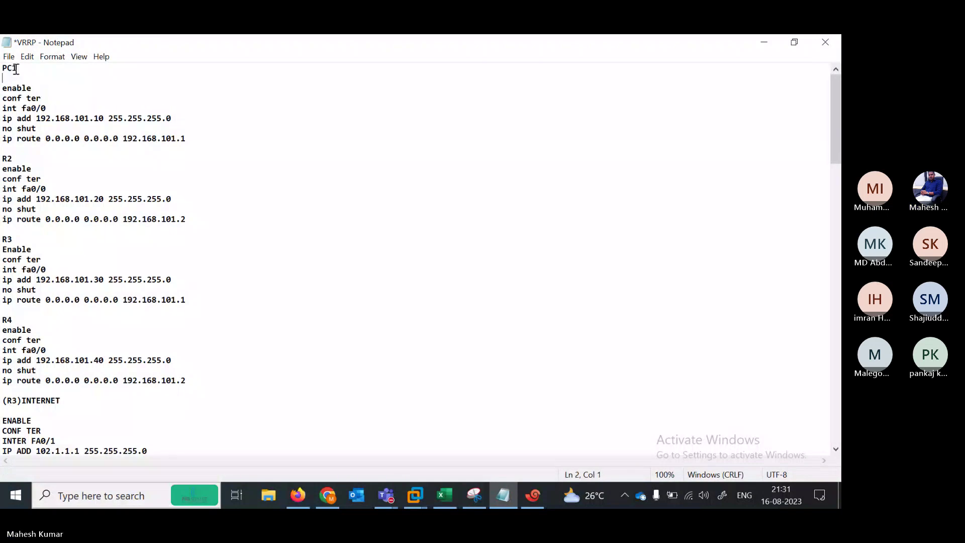
{"action": "left_click_drag", "start_coordinate": [3, 89], "coordinate": [206, 140]}
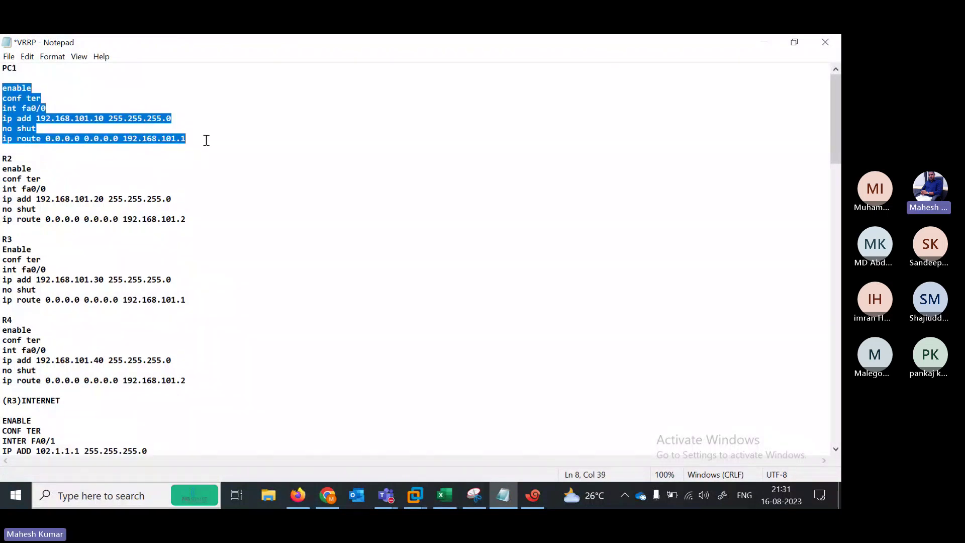
{"action": "left_click", "coordinate": [764, 41]}
Paste PC1's configuration into its console and run the final default route command
{"action": "left_click", "coordinate": [280, 199]}
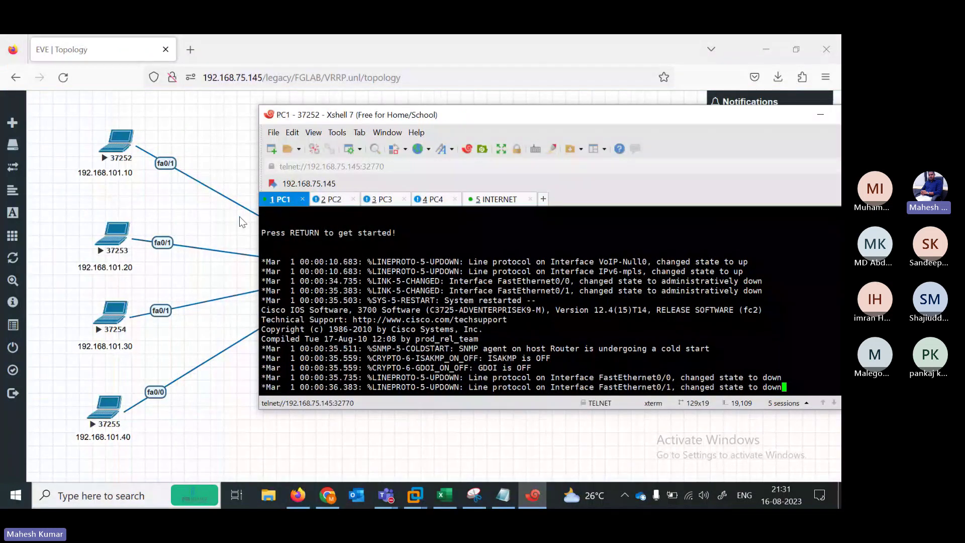
{"action": "left_click", "coordinate": [213, 232]}
{"action": "left_click", "coordinate": [533, 495]}
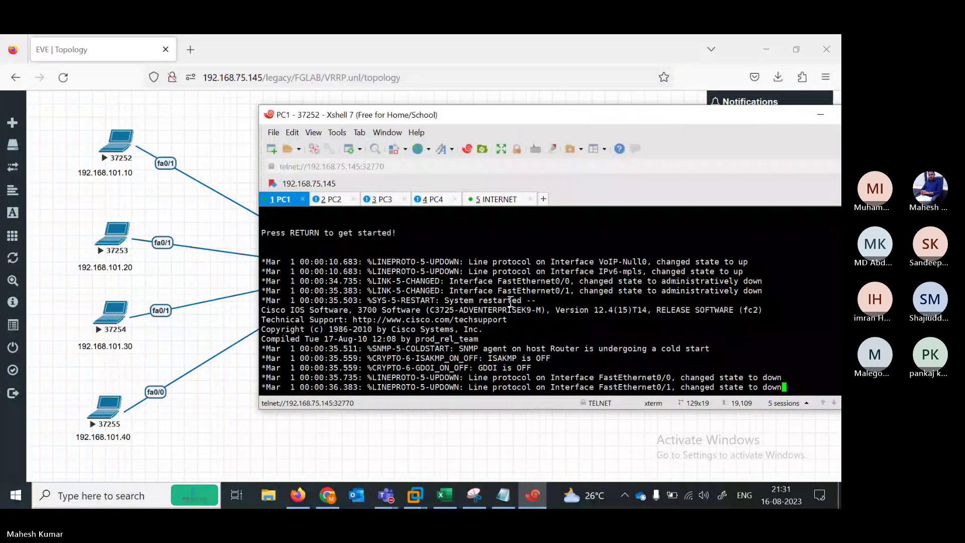
{"action": "key", "text": "Return"}
{"action": "key", "text": "Return"}
{"action": "key", "text": "Return"}
{"action": "key", "text": "Return"}
{"action": "key", "text": "Return"}
{"action": "key", "text": "Return"}
{"action": "key", "text": "Return"}
{"action": "key", "text": "Return"}
{"action": "key", "text": "Return"}
{"action": "key", "text": "Return"}
{"action": "key", "text": "Return"}
{"action": "key", "text": "Return"}
{"action": "key", "text": "Return"}
{"action": "key", "text": "Return"}
{"action": "key", "text": "Return"}
{"action": "key", "text": "Return"}
{"action": "key", "text": "Return"}
{"action": "key", "text": "Return"}
{"action": "key", "text": "Return"}
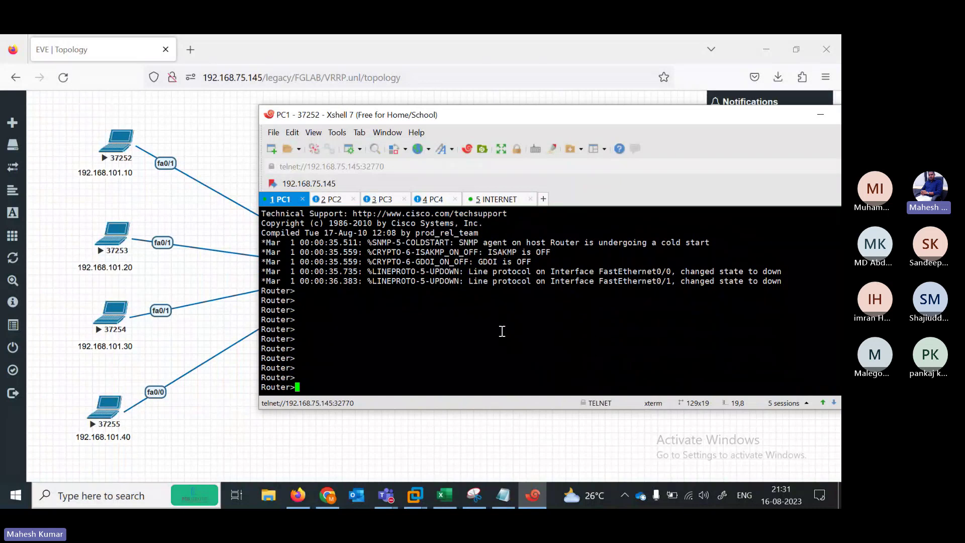
{"action": "right_click", "coordinate": [413, 322]}
{"action": "left_click", "coordinate": [496, 204]}
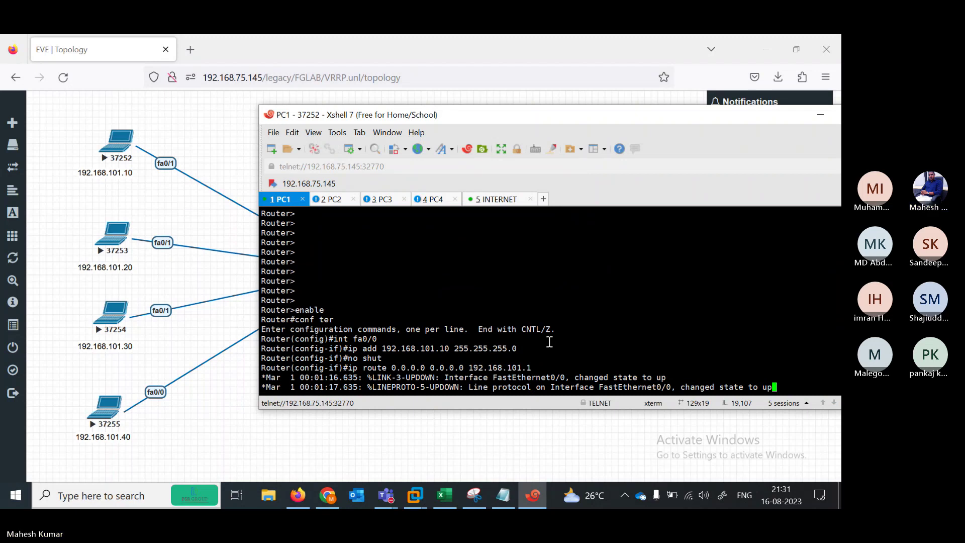
{"action": "key", "text": "Return"}
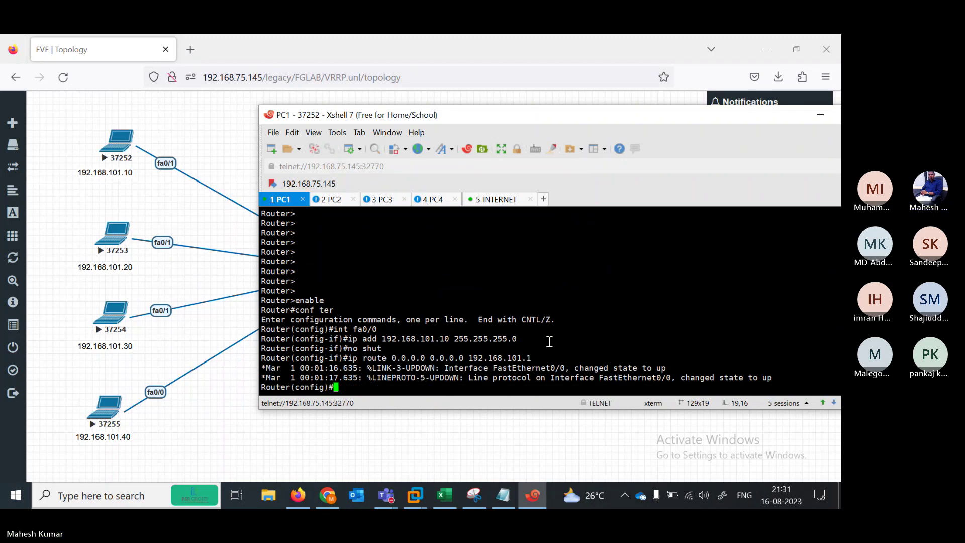
Apply address 192.168.101.10 to PC1's fa0/1 using recalled commands
{"action": "key", "text": "Return"}
{"action": "key", "text": "Return"}
{"action": "key", "text": "Up"}
{"action": "key", "text": "Up"}
{"action": "key", "text": "Up"}
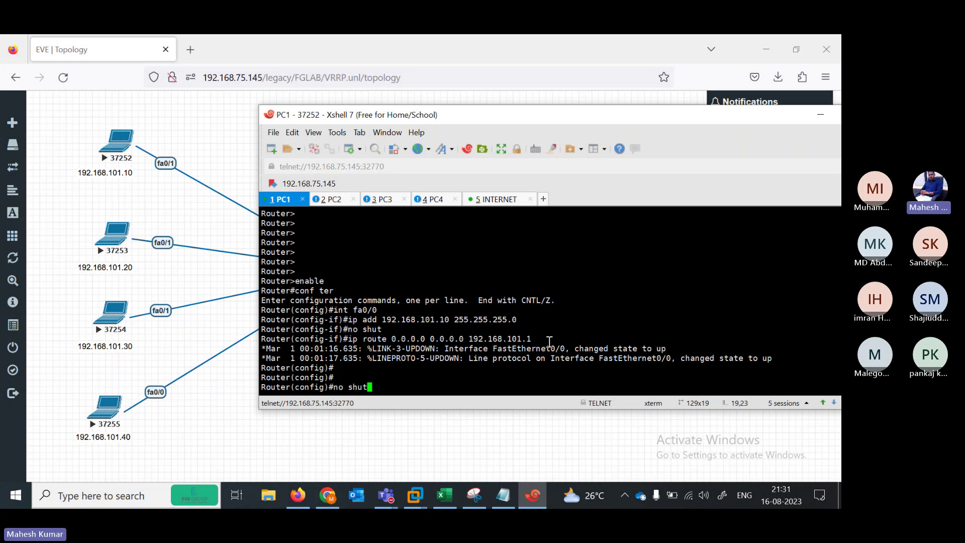
{"action": "key", "text": "Up"}
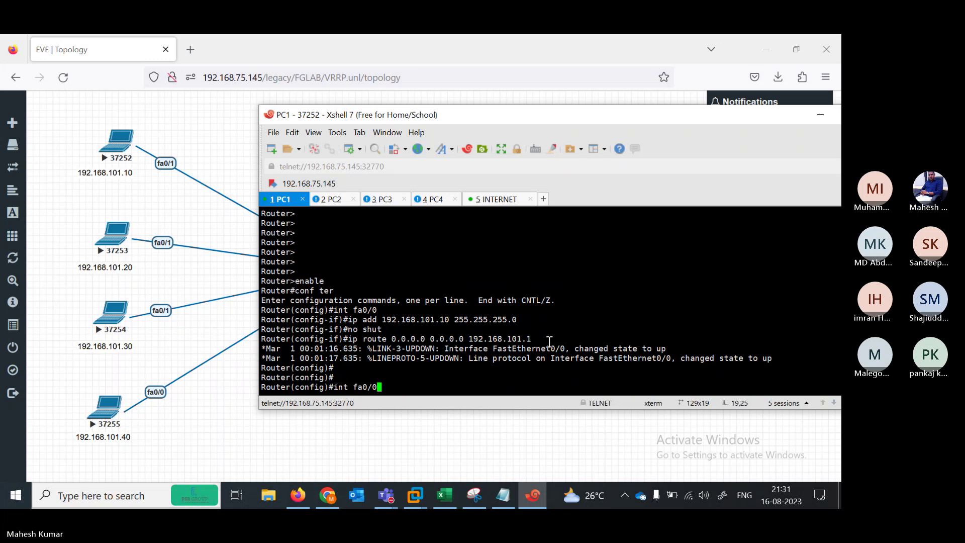
{"action": "key", "text": "BackSpace"}
{"action": "type", "text": "1"}
{"action": "key", "text": "Return"}
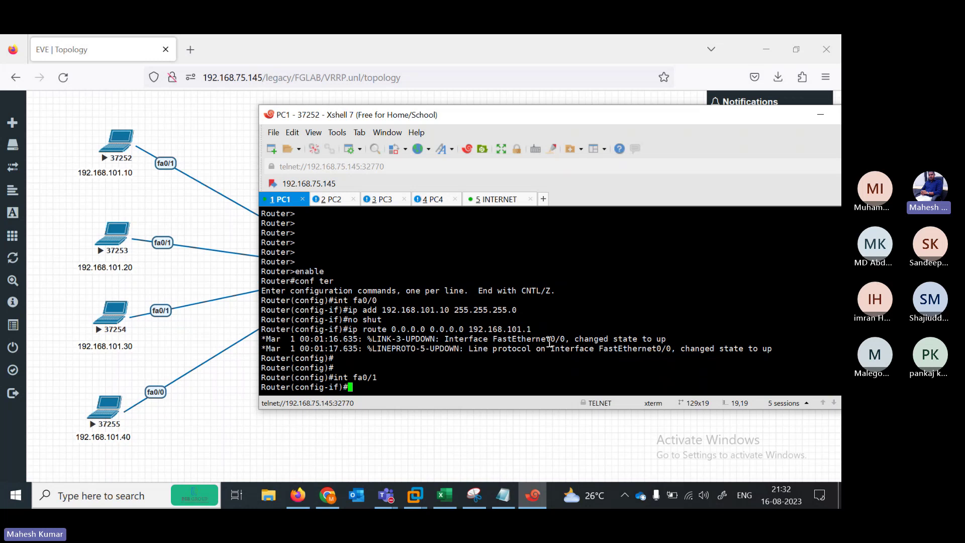
{"action": "key", "text": "Up"}
{"action": "key", "text": "Up"}
{"action": "key", "text": "Up"}
{"action": "key", "text": "Up"}
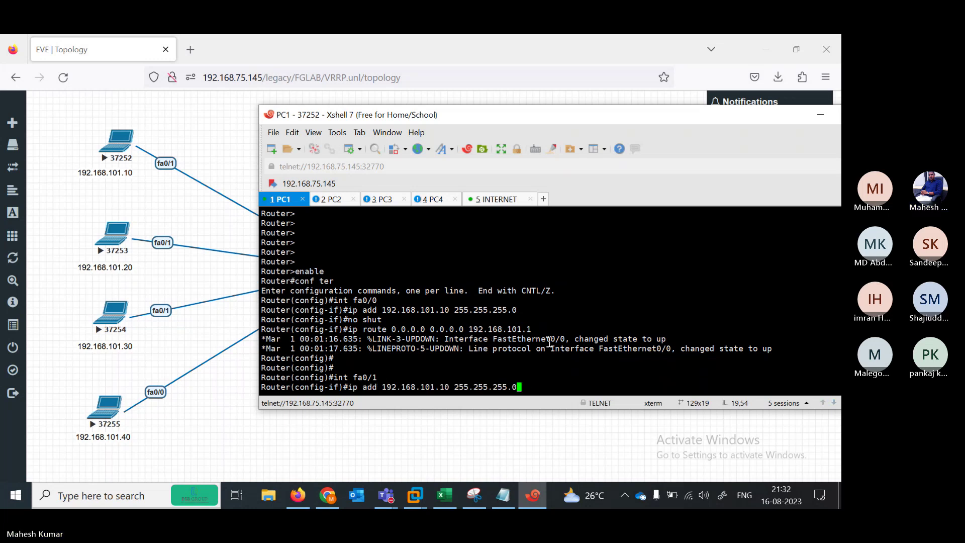
{"action": "key", "text": "Return"}
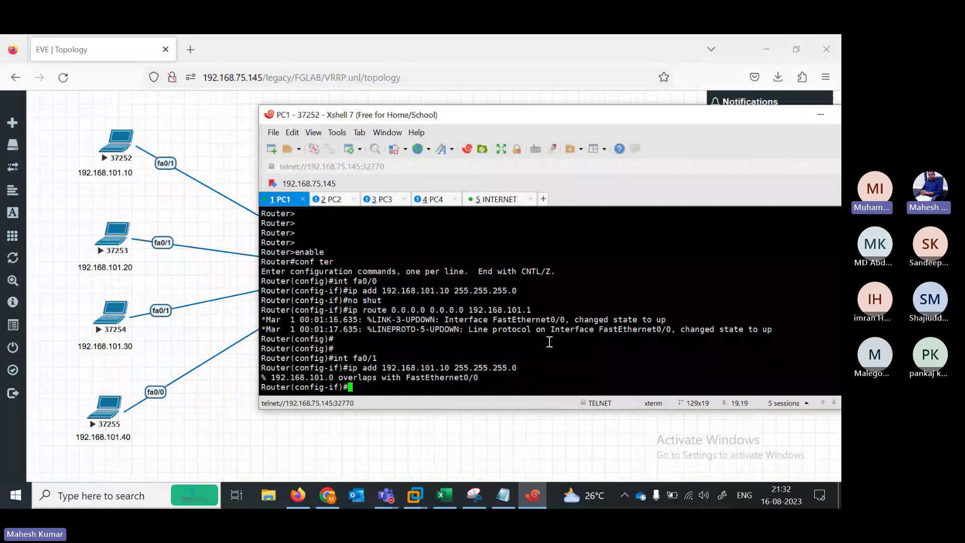
Remove 192.168.101.10 255.255.255.0 from PC1's fa0/0
{"action": "key", "text": "Up"}
{"action": "key", "text": "Up"}
{"action": "key", "text": "BackSpace"}
{"action": "type", "text": "0/0"}
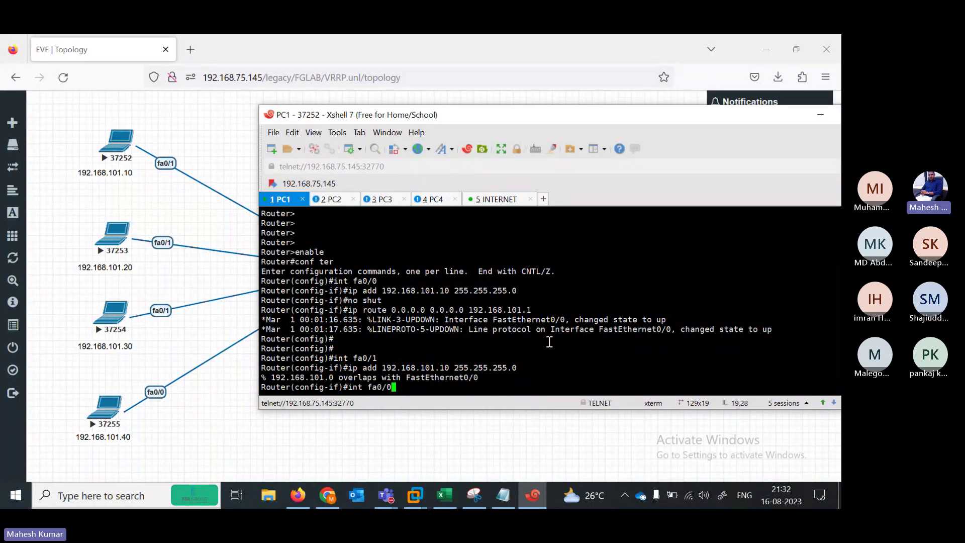
{"action": "key", "text": "Return"}
{"action": "type", "text": "NO I"}
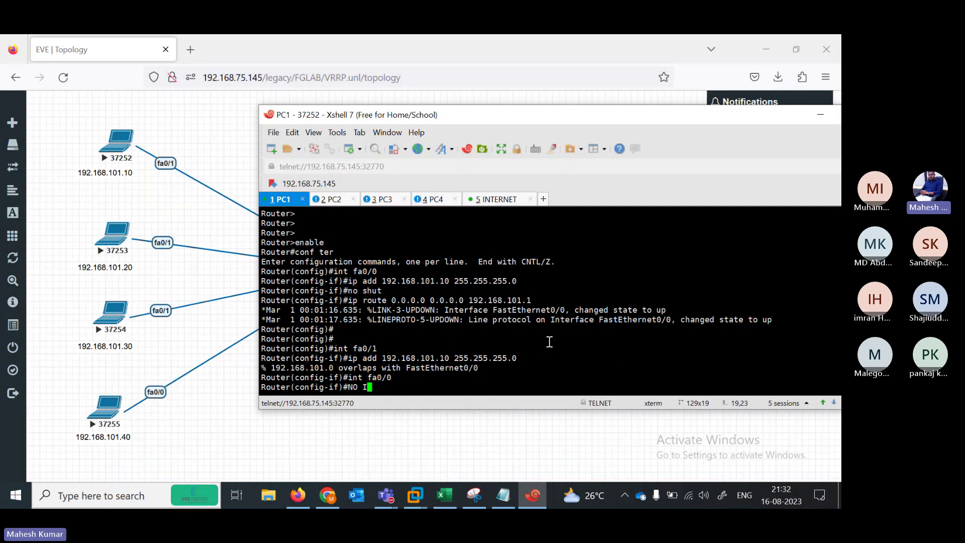
{"action": "type", "text": "P ADD 192.168.101.10 2"}
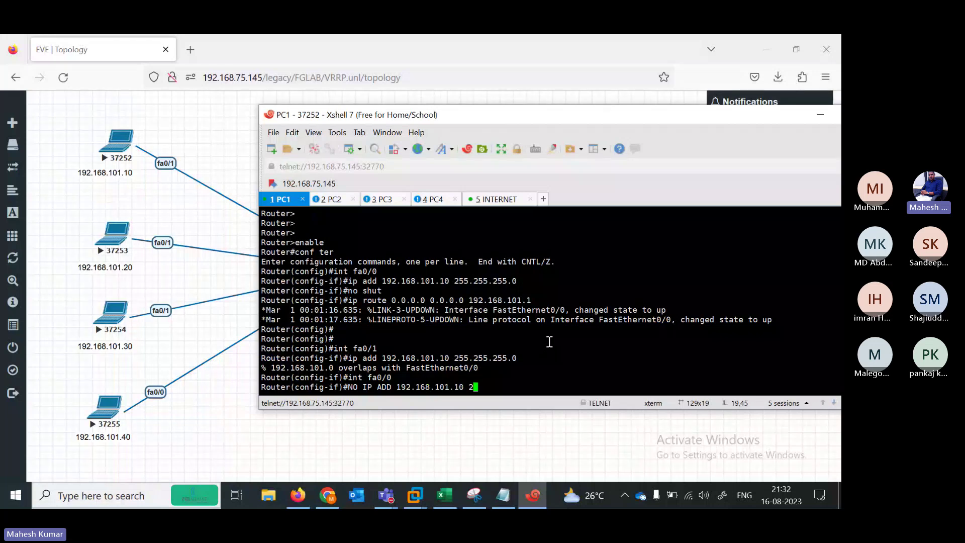
{"action": "type", "text": "55.255.255.0"}
{"action": "key", "text": "Return"}
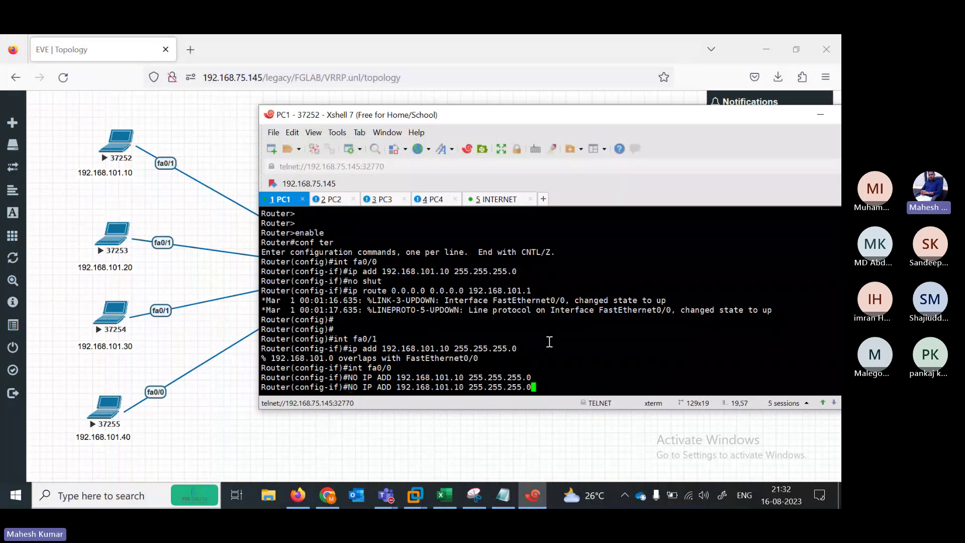
Assign 192.168.101.10 255.255.255.0 to PC1's fa0/1 instead of fa0/0
{"action": "key", "text": "Up"}
{"action": "key", "text": "Up"}
{"action": "key", "text": "Up"}
{"action": "key", "text": "Down"}
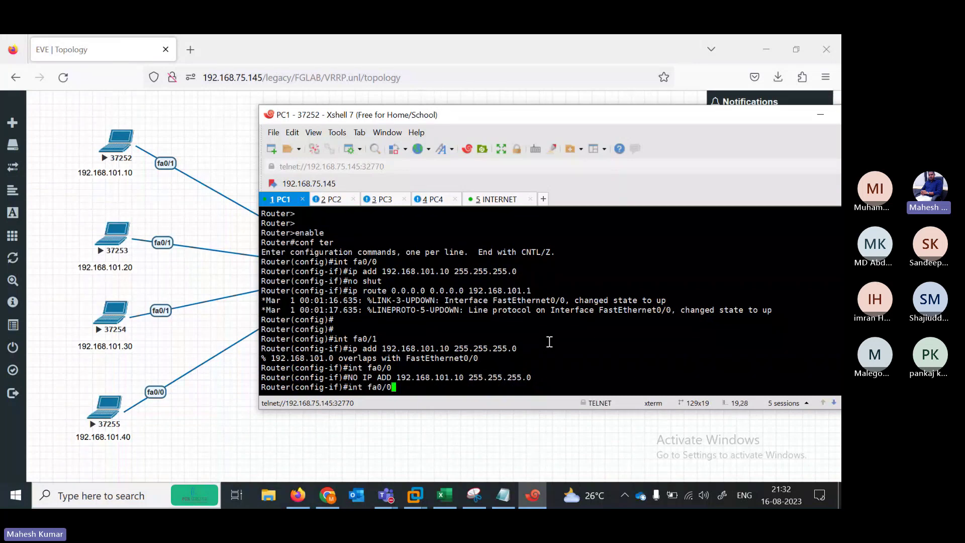
{"action": "key", "text": "BackSpace"}
{"action": "type", "text": "1"}
{"action": "key", "text": "Return"}
{"action": "key", "text": "Up"}
{"action": "key", "text": "Up"}
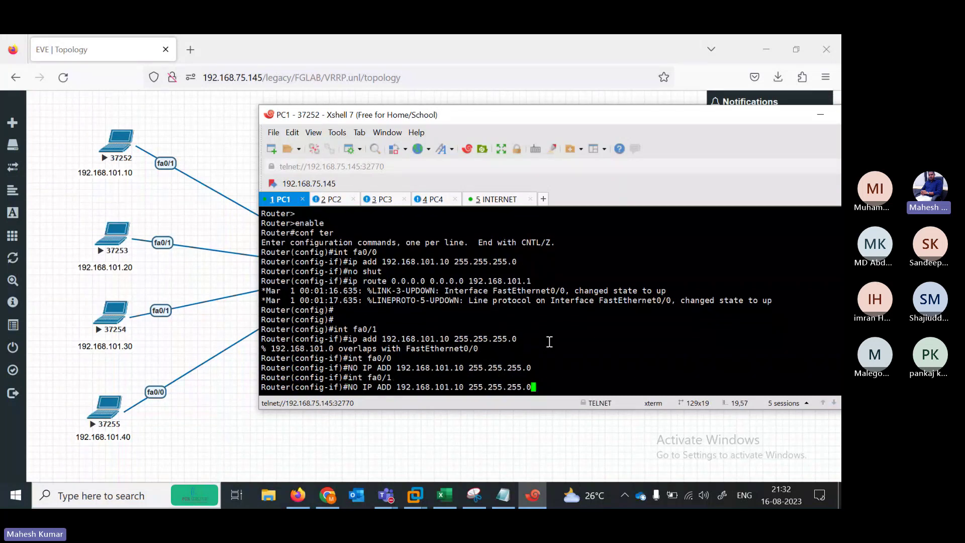
{"action": "key", "text": "Left"}
{"action": "key", "text": "Left"}
{"action": "key", "text": "Left"}
{"action": "key", "text": "Left"}
{"action": "key", "text": "Left"}
{"action": "key", "text": "Left"}
{"action": "key", "text": "Left"}
{"action": "key", "text": "Left"}
{"action": "key", "text": "Left"}
{"action": "key", "text": "Left"}
{"action": "key", "text": "Left"}
{"action": "key", "text": "Left"}
{"action": "key", "text": "Left"}
{"action": "key", "text": "Left"}
{"action": "key", "text": "Left"}
{"action": "key", "text": "Left"}
{"action": "key", "text": "Left"}
{"action": "key", "text": "Left"}
{"action": "key", "text": "Left"}
{"action": "key", "text": "Left"}
{"action": "key", "text": "Left"}
{"action": "key", "text": "Left"}
{"action": "key", "text": "Left"}
{"action": "key", "text": "Left"}
{"action": "key", "text": "Left"}
{"action": "key", "text": "Left"}
{"action": "key", "text": "Left"}
{"action": "key", "text": "Left"}
{"action": "key", "text": "Left"}
{"action": "key", "text": "BackSpace"}
{"action": "key", "text": "BackSpace"}
{"action": "key", "text": "BackSpace"}
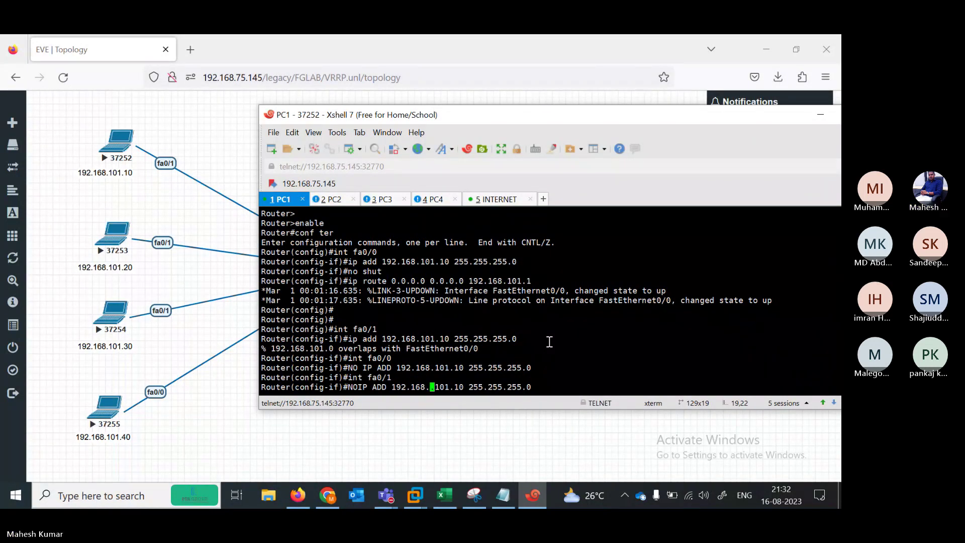
{"action": "key", "text": "Return"}
{"action": "key", "text": "Return"}
Leave PC1's configuration mode with END
{"action": "key", "text": "Return"}
{"action": "key", "text": "Return"}
{"action": "type", "text": "END"}
{"action": "key", "text": "Return"}
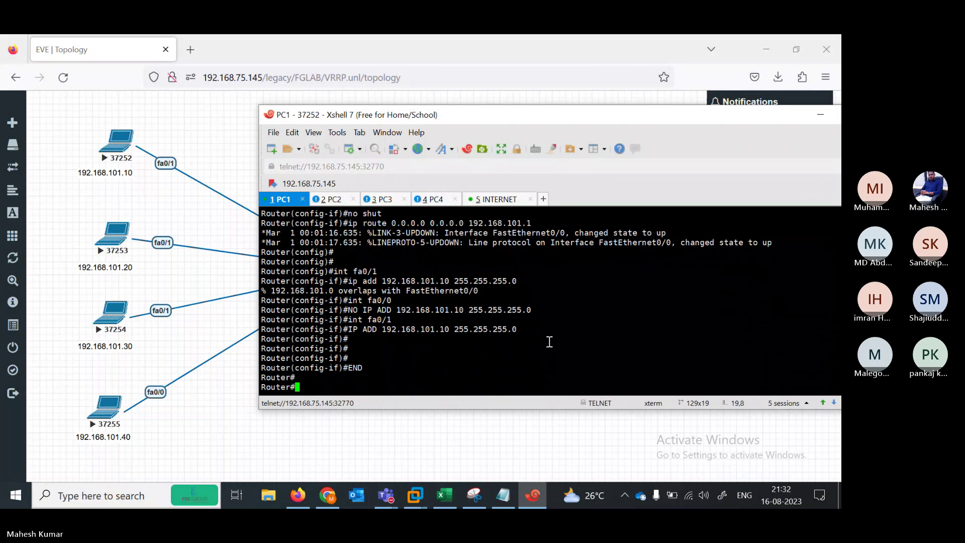
{"action": "key", "text": "Return"}
{"action": "key", "text": "Return"}
{"action": "left_click", "coordinate": [503, 495]}
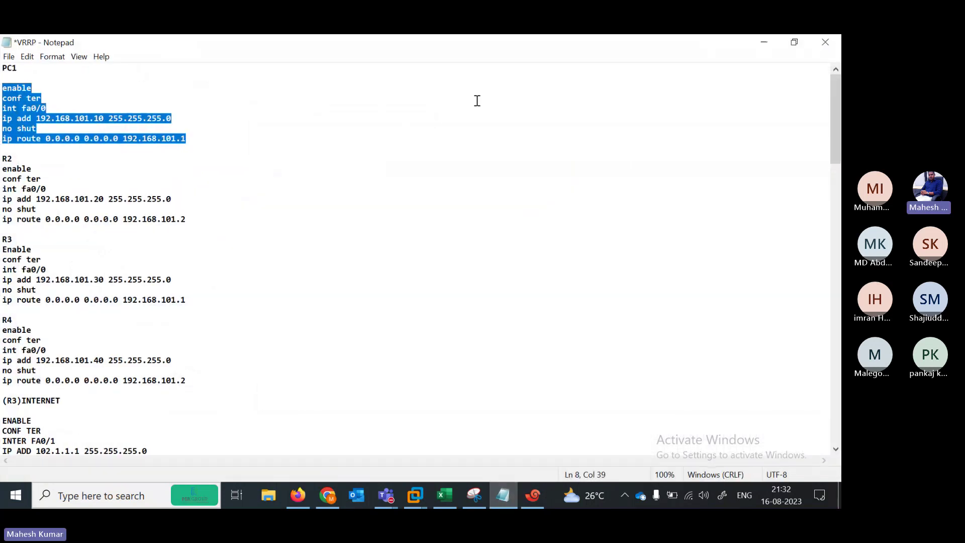
Relabel the R2 heading in the VRRP notes as PC2
{"action": "left_click", "coordinate": [13, 160]}
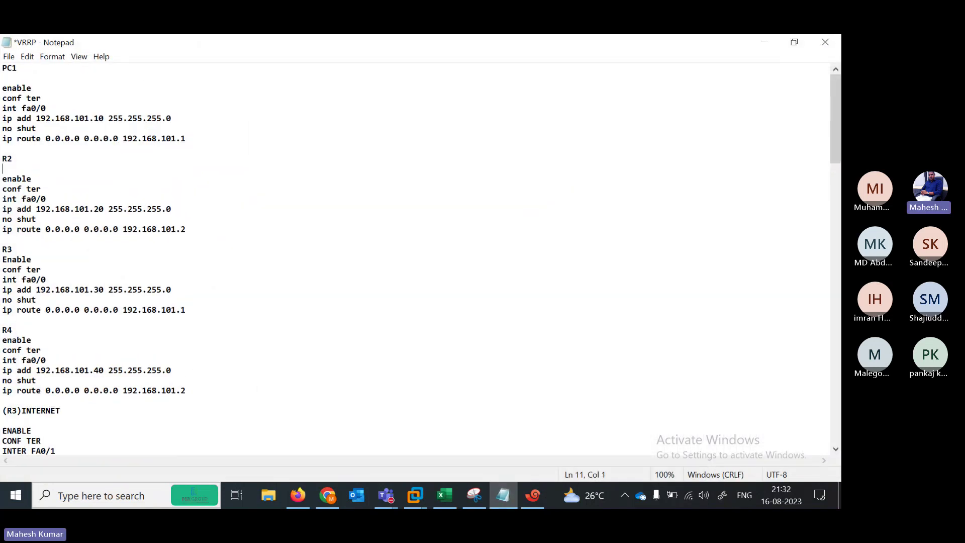
{"action": "key", "text": "BackSpace"}
{"action": "key", "text": "BackSpace"}
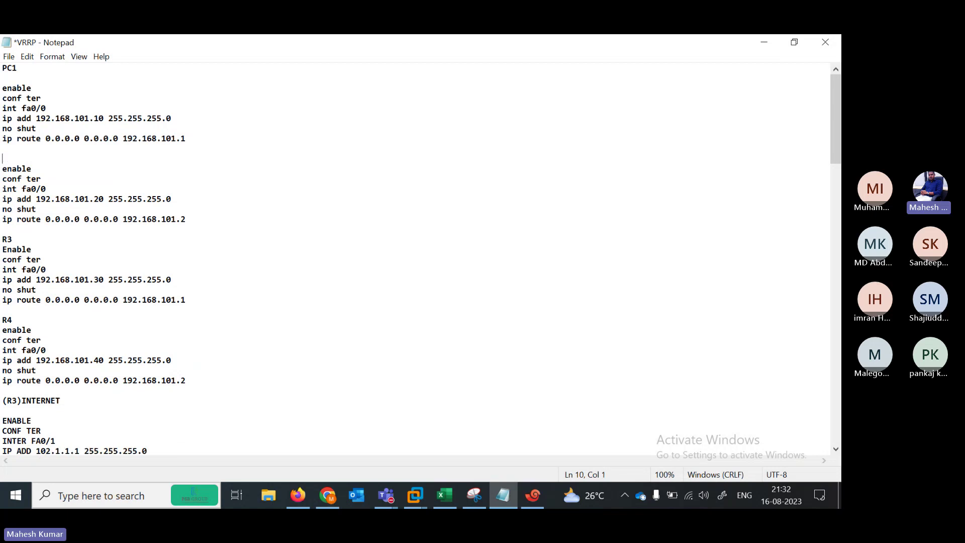
{"action": "type", "text": "PC2"}
{"action": "key", "text": "Return"}
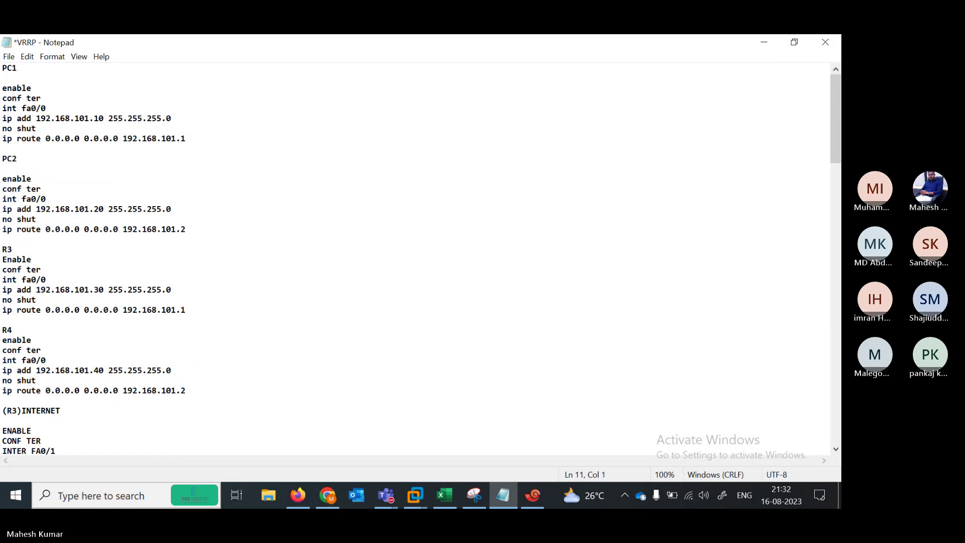
{"action": "left_click_drag", "start_coordinate": [2, 178], "coordinate": [198, 234]}
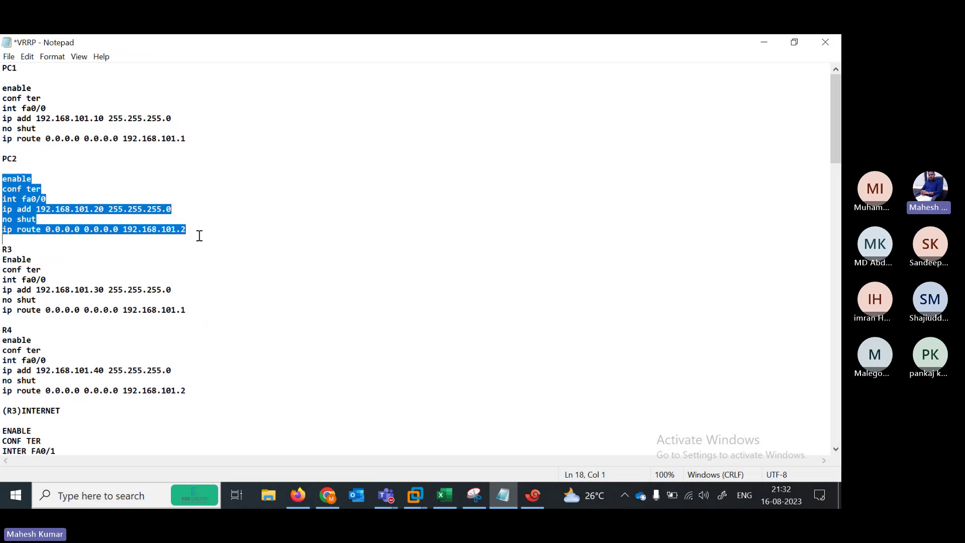
{"action": "left_click", "coordinate": [774, 41]}
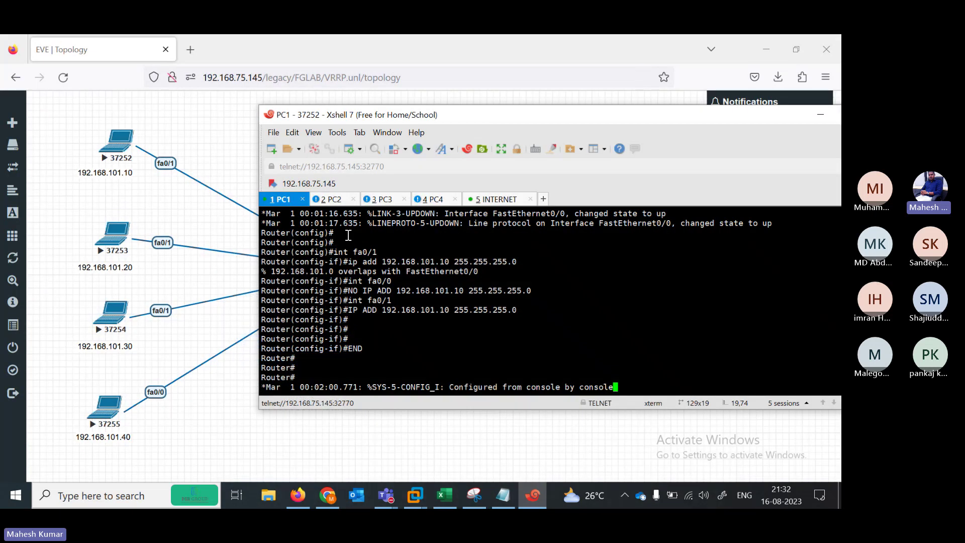
{"action": "left_click", "coordinate": [503, 496]}
Change PC2's interface to fa0/1 and copy the block for the PC2 console
{"action": "left_click", "coordinate": [62, 199]}
{"action": "key", "text": "BackSpace"}
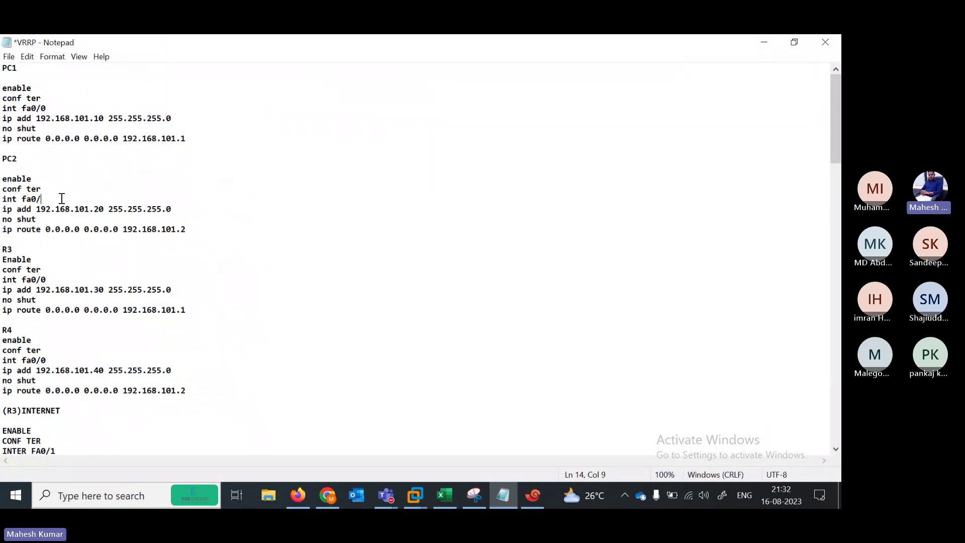
{"action": "type", "text": "1"}
{"action": "left_click_drag", "start_coordinate": [1, 179], "coordinate": [203, 232]}
{"action": "key", "text": "ctrl+c"}
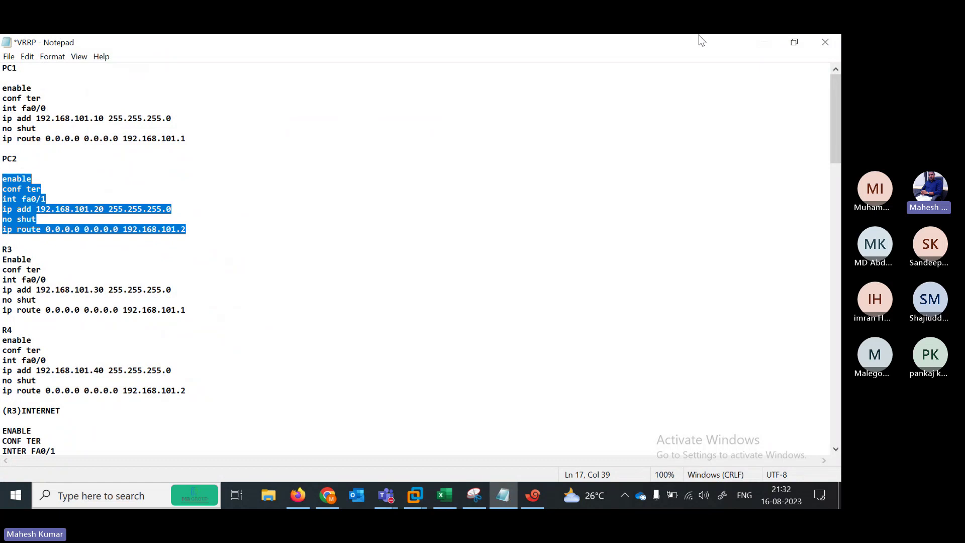
{"action": "left_click", "coordinate": [757, 41]}
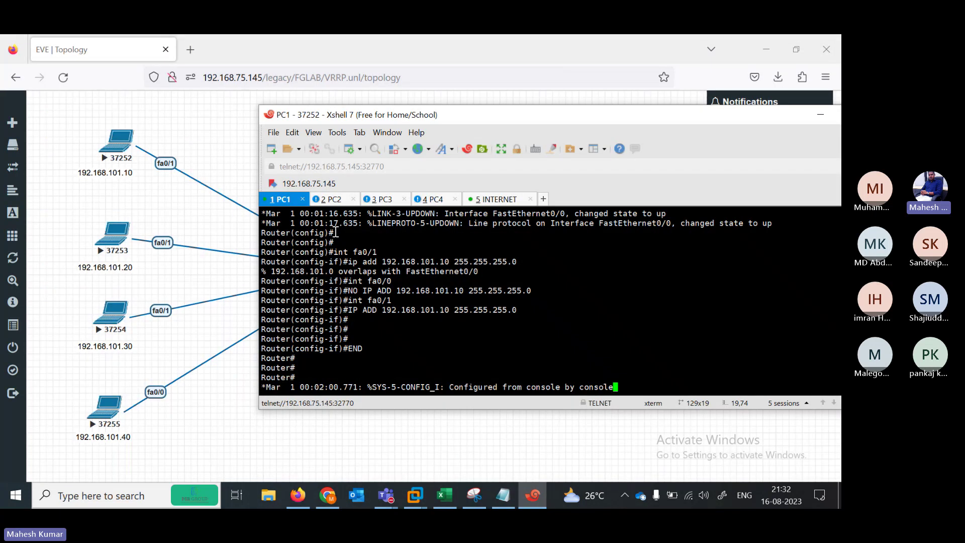
{"action": "left_click", "coordinate": [326, 200]}
Paste PC2's config: 192.168.101.20/24 on fa0/1, up, default route via 192.168.101.2
{"action": "key", "text": "Return"}
{"action": "key", "text": "Return"}
{"action": "key", "text": "Return"}
{"action": "key", "text": "Return"}
{"action": "key", "text": "Return"}
{"action": "key", "text": "Return"}
{"action": "key", "text": "Return"}
{"action": "key", "text": "Return"}
{"action": "key", "text": "Return"}
{"action": "key", "text": "Return"}
{"action": "key", "text": "Return"}
{"action": "key", "text": "Return"}
{"action": "key", "text": "Return"}
{"action": "key", "text": "Return"}
{"action": "key", "text": "Return"}
{"action": "key", "text": "Return"}
{"action": "key", "text": "Return"}
{"action": "key", "text": "Return"}
{"action": "key", "text": "Return"}
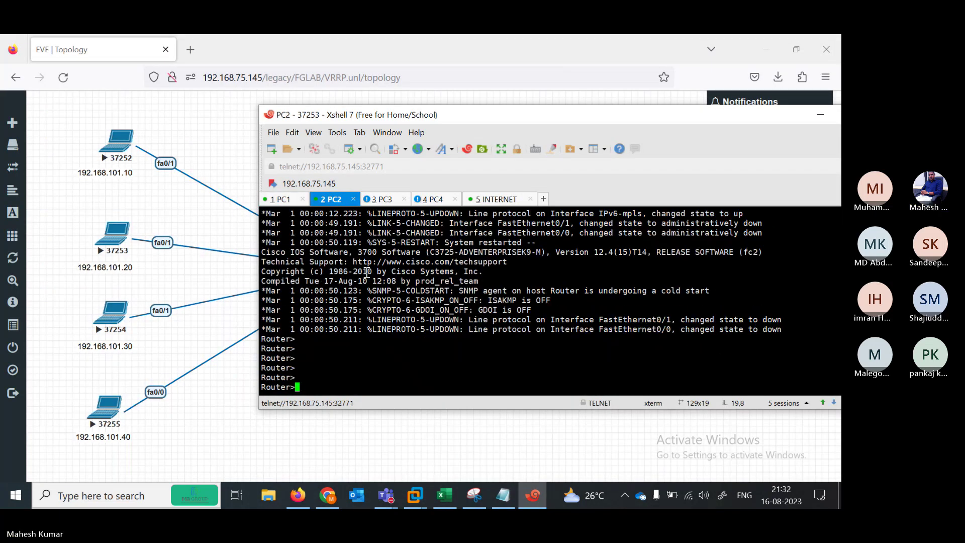
{"action": "right_click", "coordinate": [367, 272]}
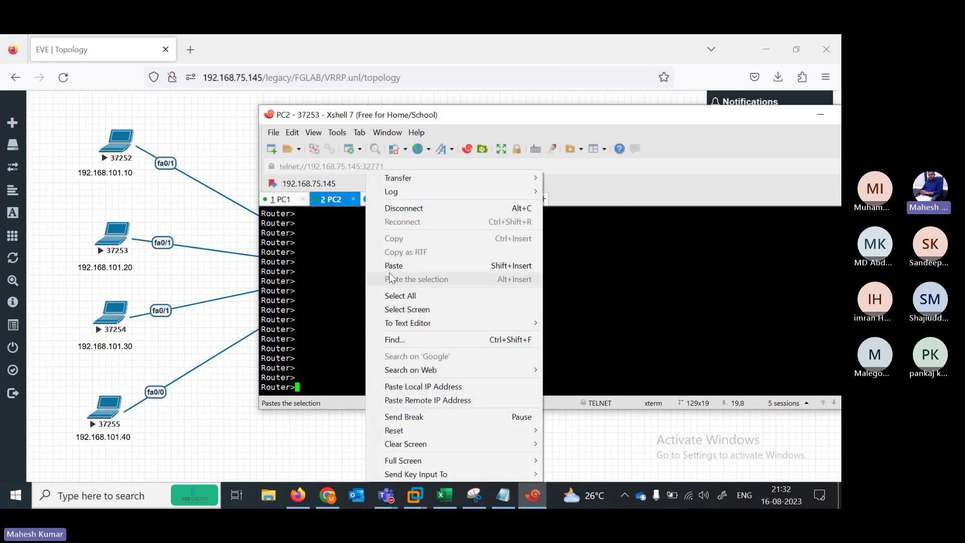
{"action": "left_click", "coordinate": [395, 265]}
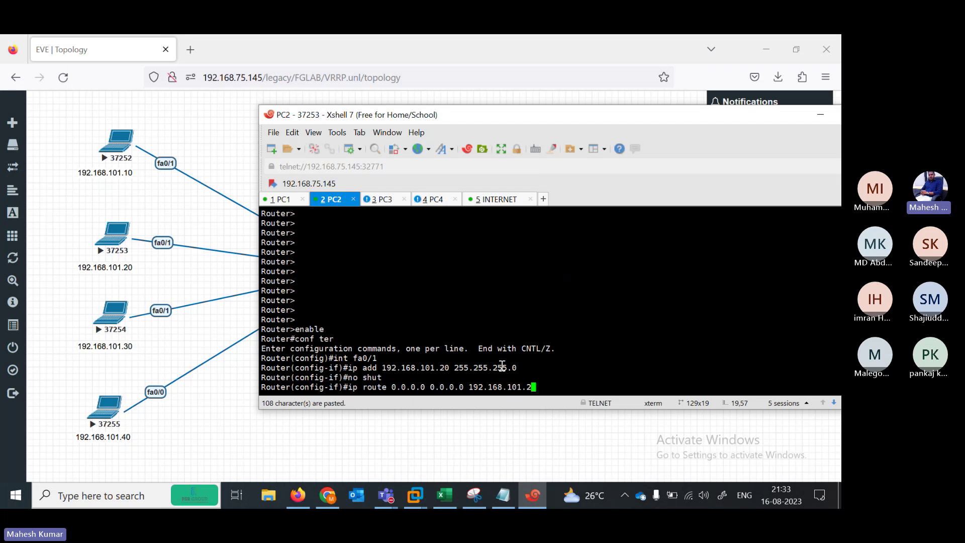
{"action": "left_click_drag", "start_coordinate": [536, 387], "coordinate": [363, 387]}
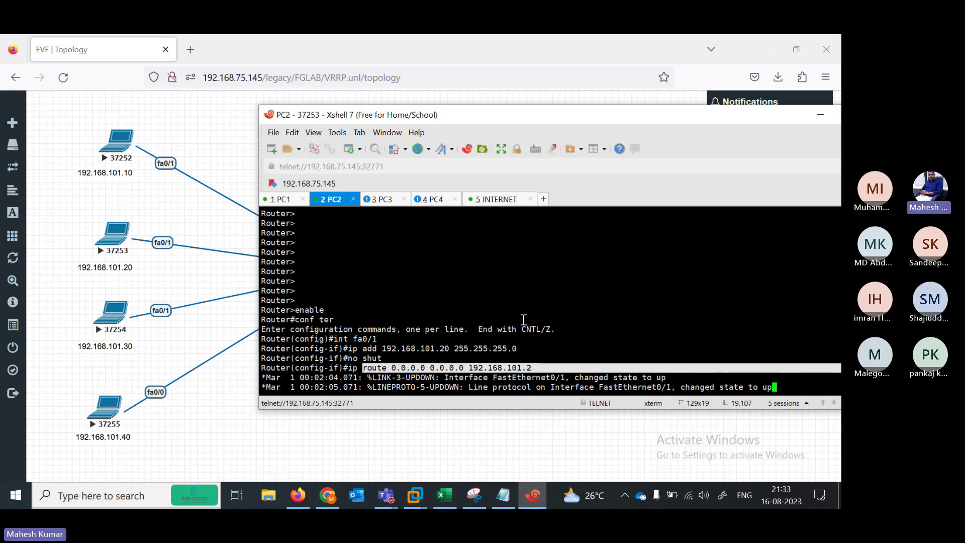
{"action": "key", "text": "Return"}
{"action": "key", "text": "Return"}
{"action": "key", "text": "Return"}
{"action": "key", "text": "Return"}
{"action": "key", "text": "Return"}
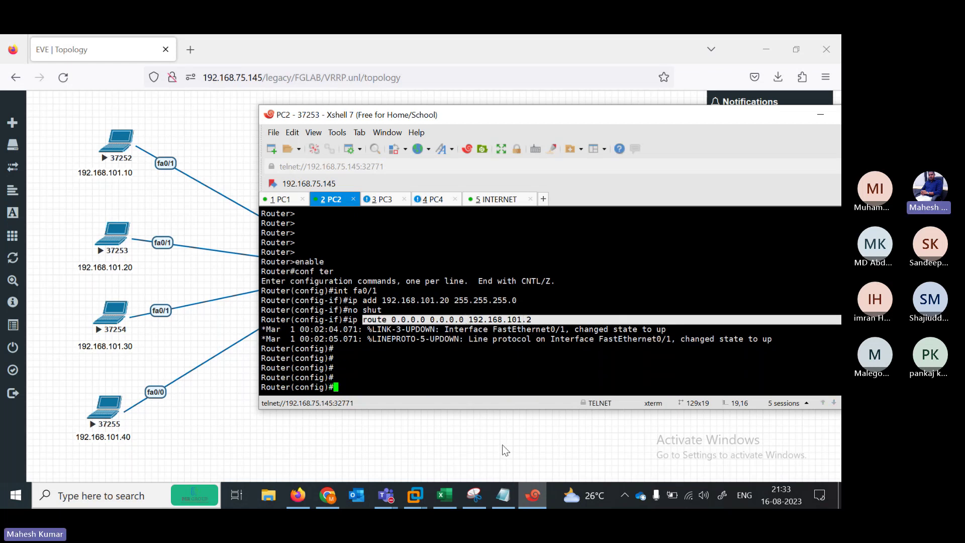
Relabel the R3 heading as PC3 and ready the PC3 console
{"action": "left_click", "coordinate": [506, 505]}
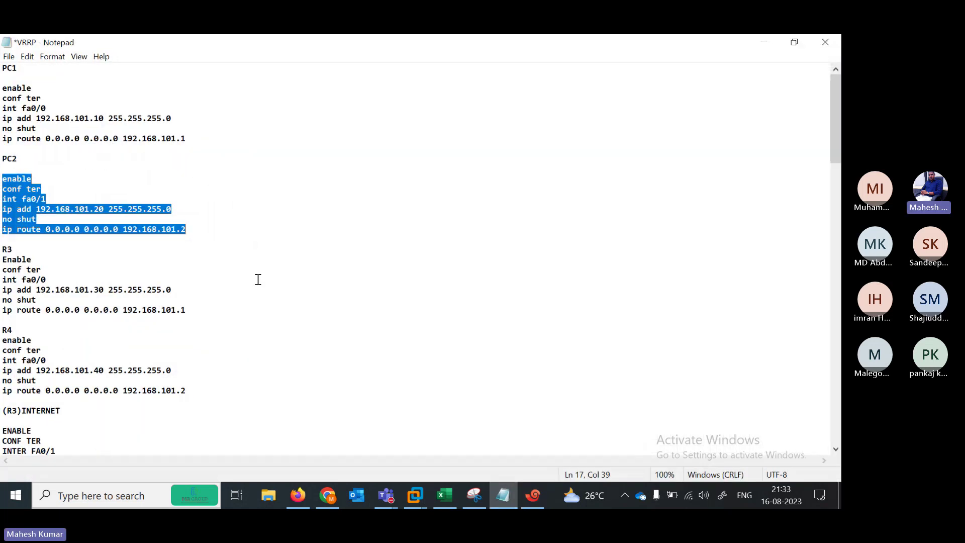
{"action": "left_click", "coordinate": [15, 250]}
{"action": "key", "text": "BackSpace"}
{"action": "key", "text": "BackSpace"}
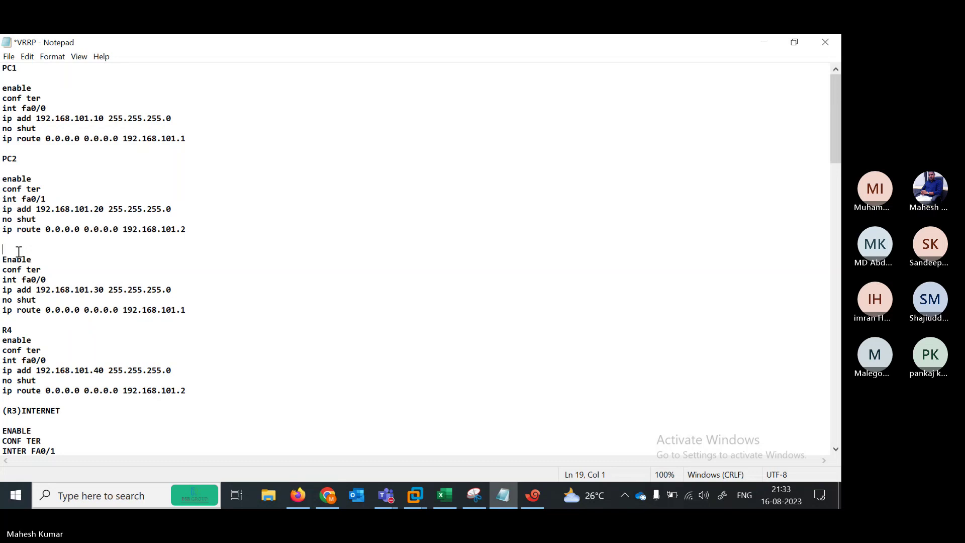
{"action": "type", "text": "PC"}
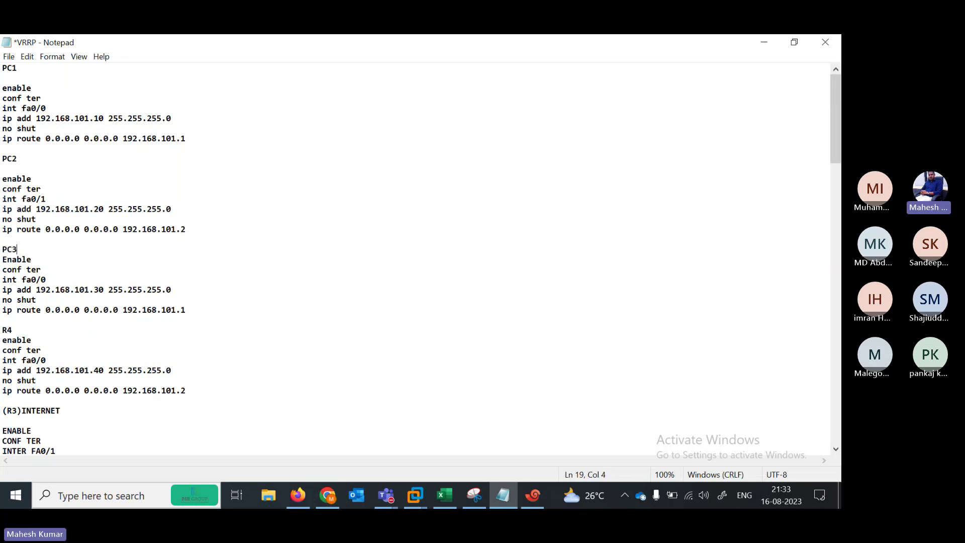
{"action": "type", "text": "3"}
{"action": "key", "text": "Return"}
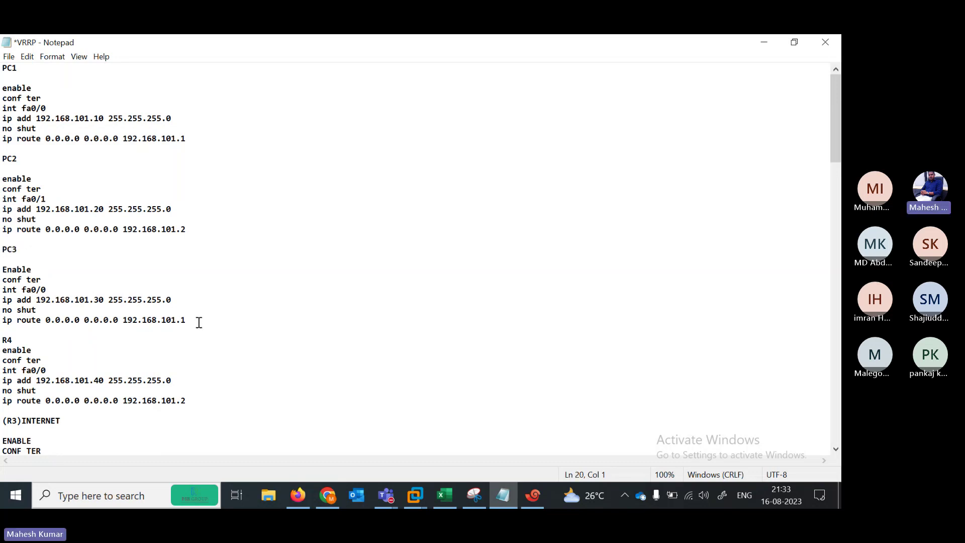
{"action": "left_click_drag", "start_coordinate": [199, 322], "coordinate": [1, 271]}
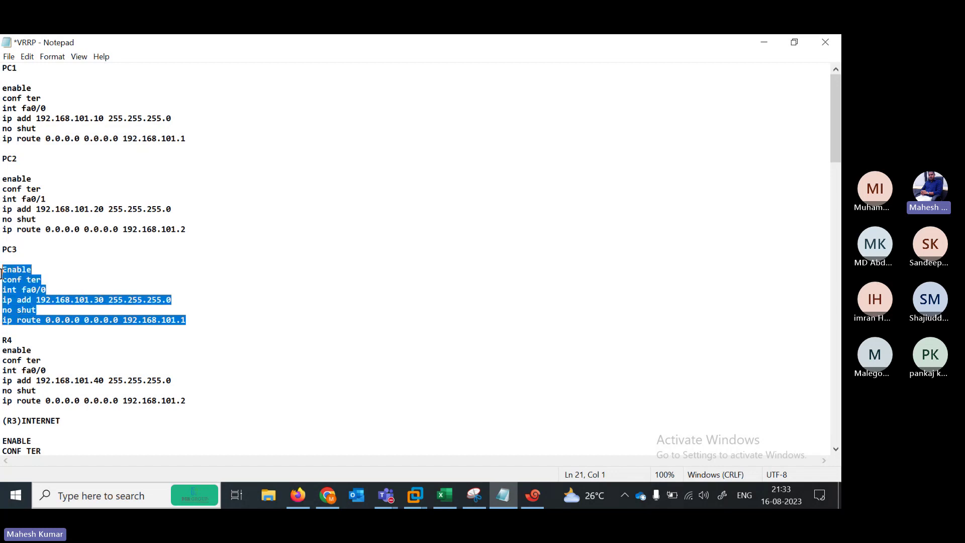
{"action": "left_click", "coordinate": [764, 42]}
{"action": "left_click", "coordinate": [382, 200]}
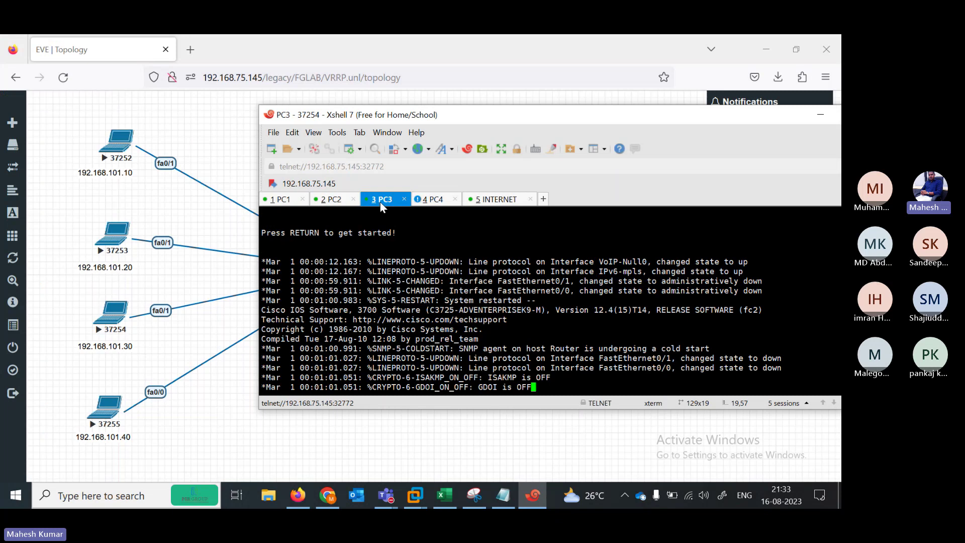
{"action": "key", "text": "Return"}
{"action": "key", "text": "Return"}
{"action": "key", "text": "Return"}
{"action": "key", "text": "Return"}
{"action": "key", "text": "Return"}
{"action": "key", "text": "Return"}
{"action": "key", "text": "Return"}
{"action": "key", "text": "Return"}
{"action": "key", "text": "Return"}
{"action": "key", "text": "Return"}
{"action": "key", "text": "Return"}
{"action": "key", "text": "Return"}
{"action": "key", "text": "Return"}
{"action": "key", "text": "Return"}
{"action": "key", "text": "Return"}
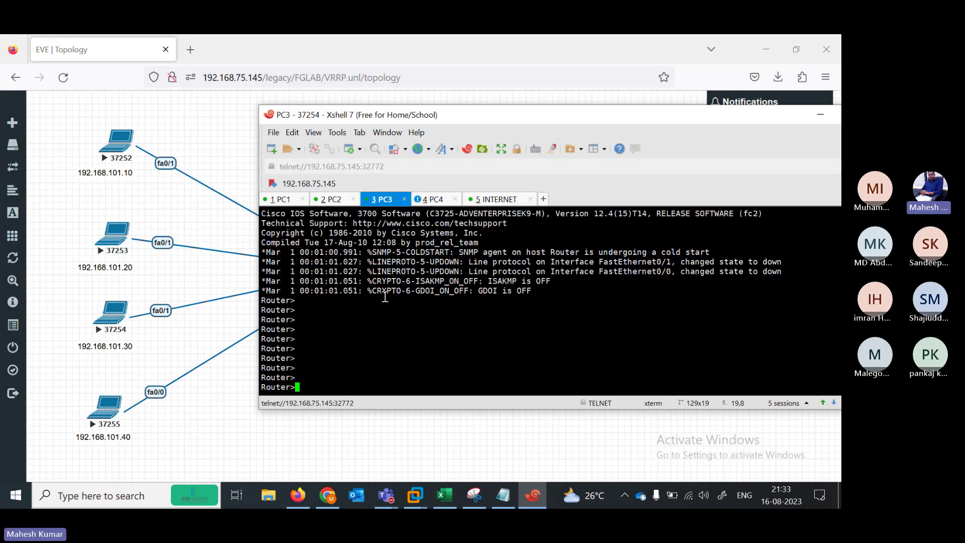
{"action": "key", "text": "Return"}
{"action": "key", "text": "Return"}
{"action": "key", "text": "Return"}
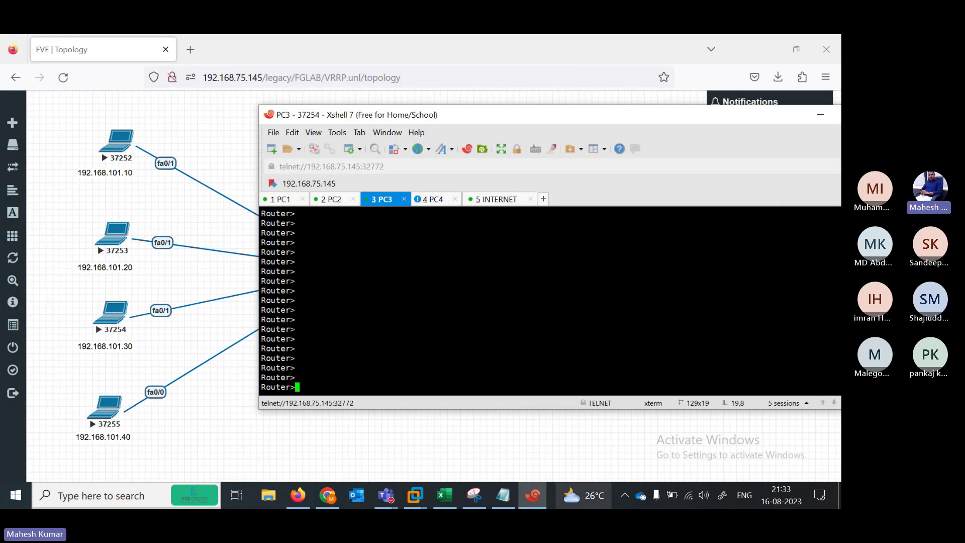
Change PC3's interface to fa0/1 and paste the block into the PC3 console
{"action": "left_click", "coordinate": [503, 495]}
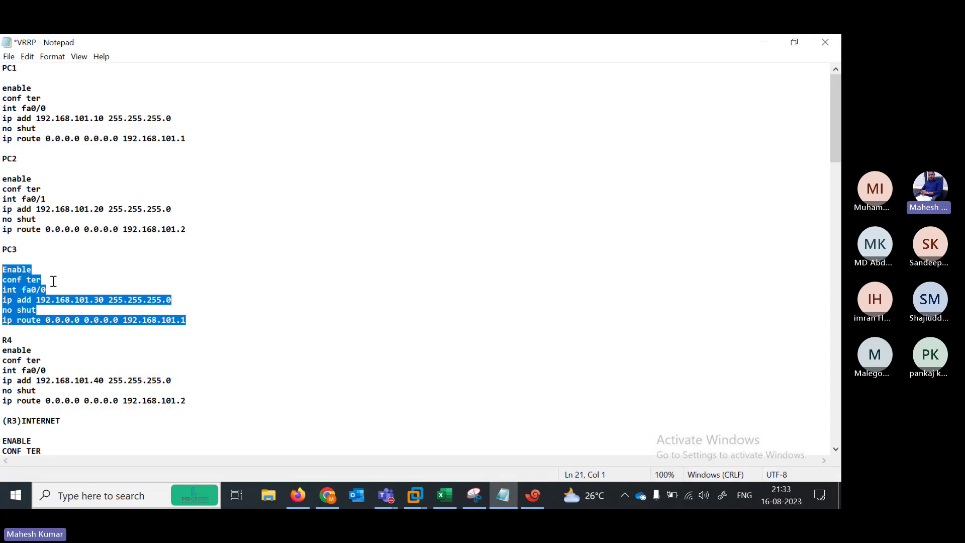
{"action": "left_click", "coordinate": [53, 281]}
{"action": "left_click", "coordinate": [54, 290]}
{"action": "key", "text": "BackSpace"}
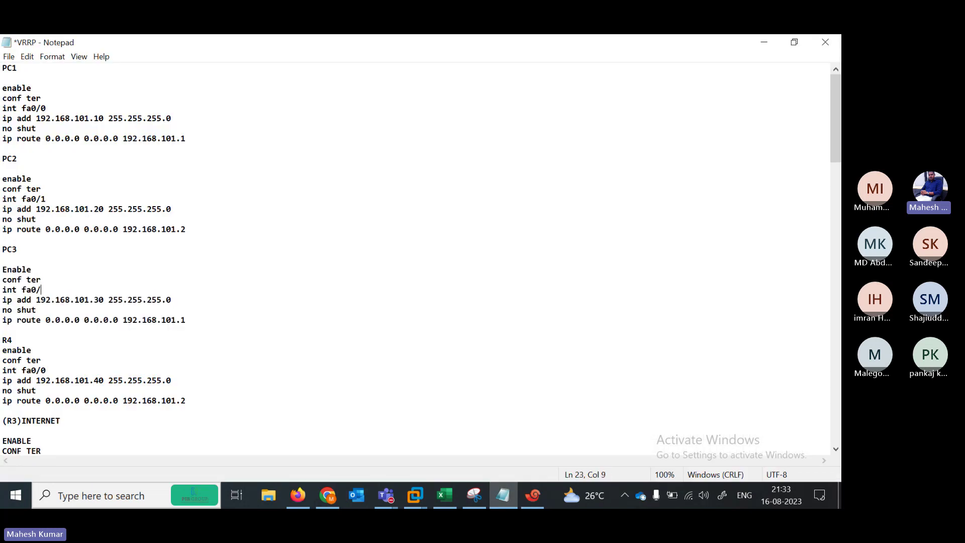
{"action": "type", "text": "1"}
{"action": "left_click_drag", "start_coordinate": [3, 270], "coordinate": [205, 330]}
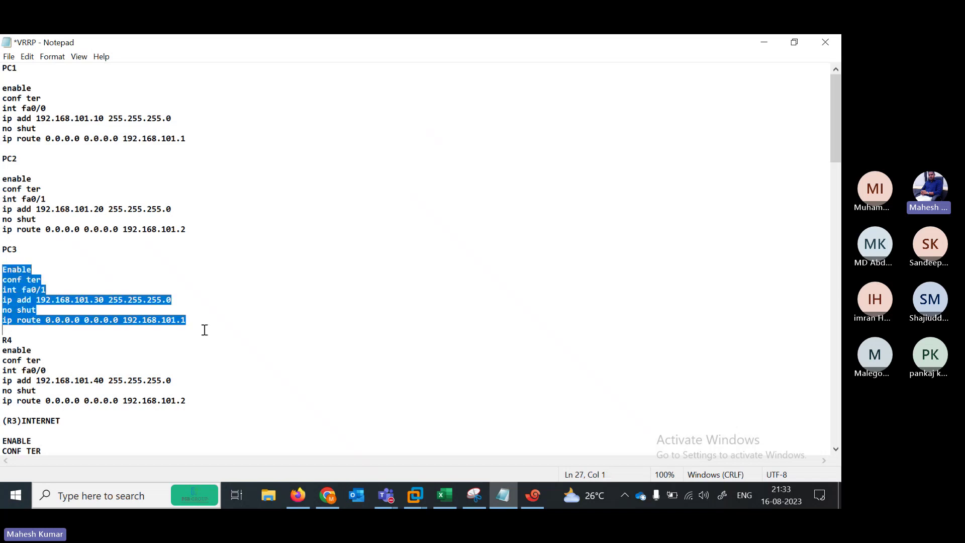
{"action": "left_click", "coordinate": [764, 42]}
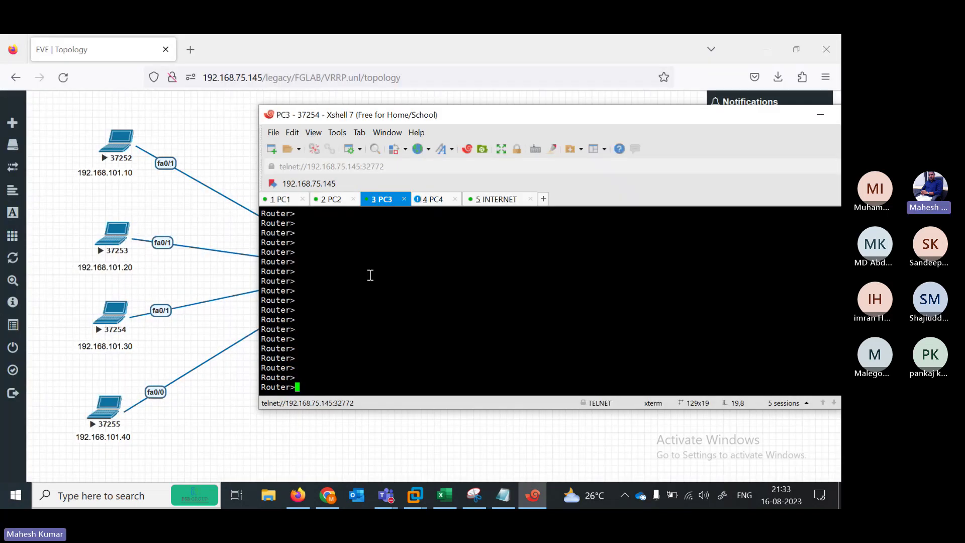
{"action": "right_click", "coordinate": [379, 289]}
{"action": "left_click", "coordinate": [405, 266]}
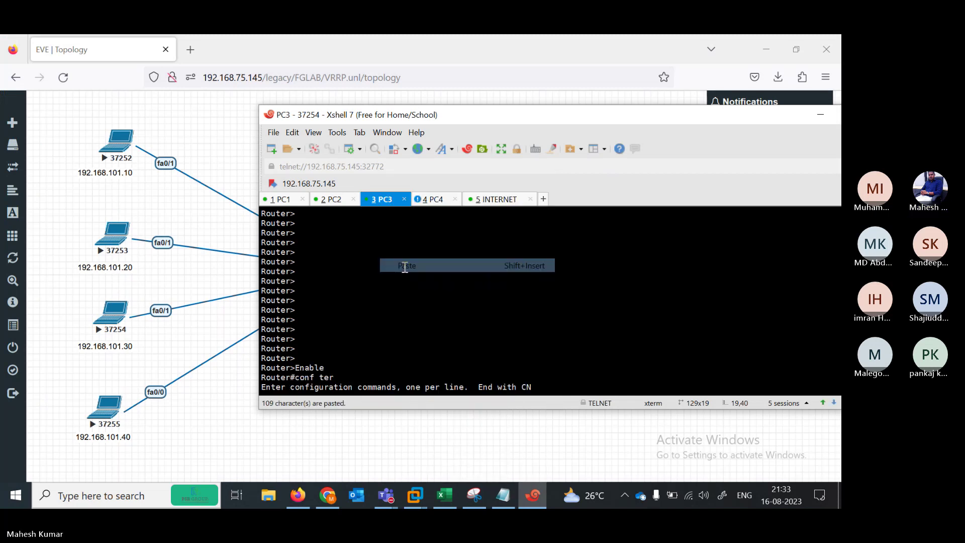
{"action": "left_click", "coordinate": [504, 507]}
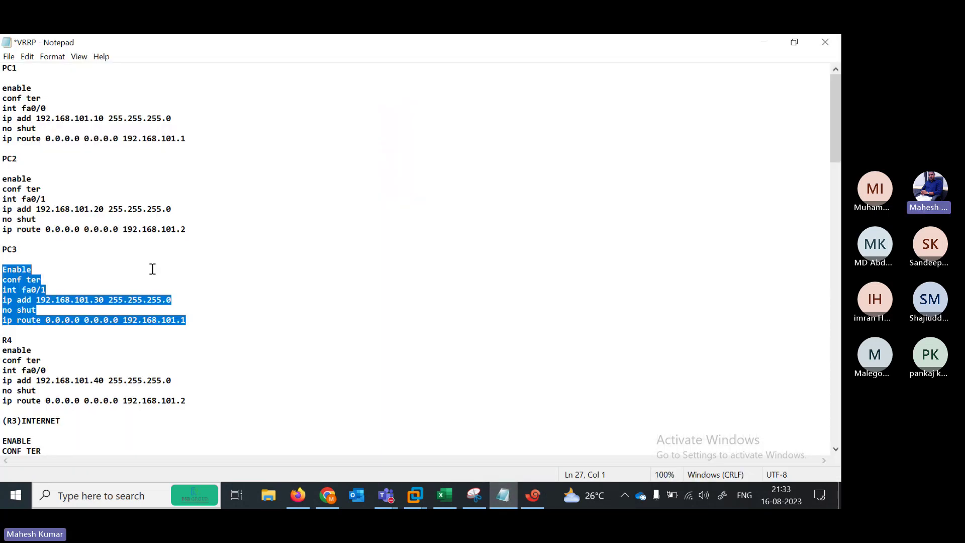
Paste the R4 block into PC4: 192.168.101.40/24 on fa0/0, default route via 192.168.101.2
{"action": "left_click", "coordinate": [14, 340]}
{"action": "type", "text": "\\"}
{"action": "key", "text": "Return"}
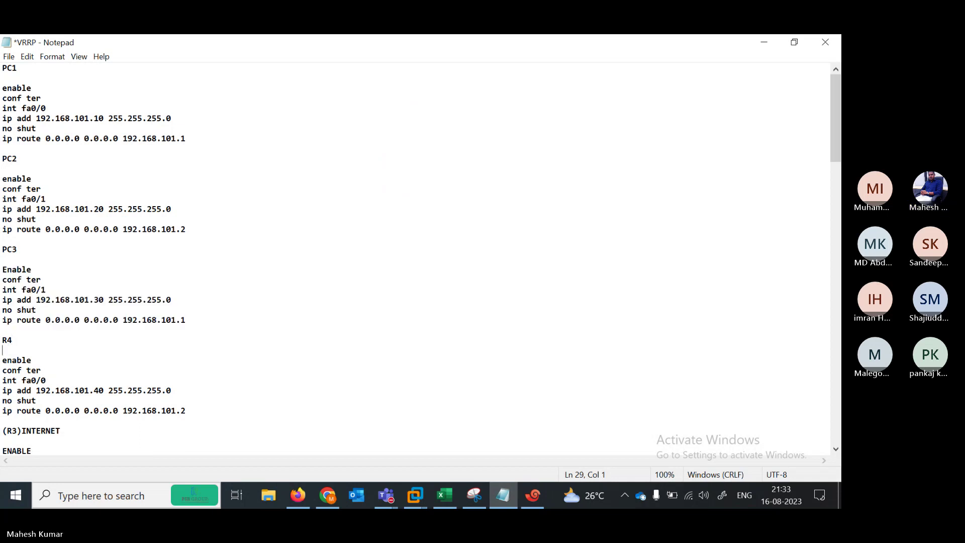
{"action": "left_click_drag", "start_coordinate": [2, 358], "coordinate": [193, 422]}
{"action": "key", "text": "ctrl+c"}
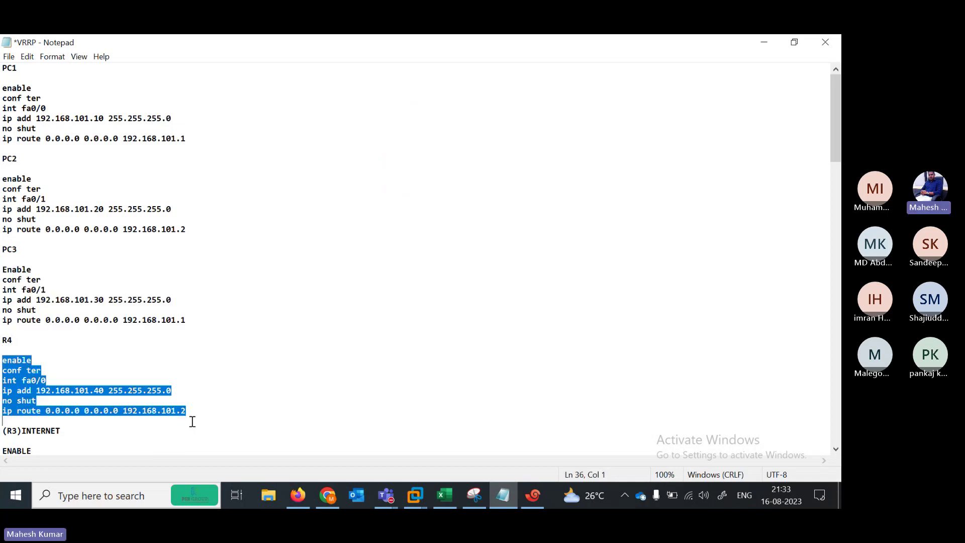
{"action": "left_click", "coordinate": [758, 40]}
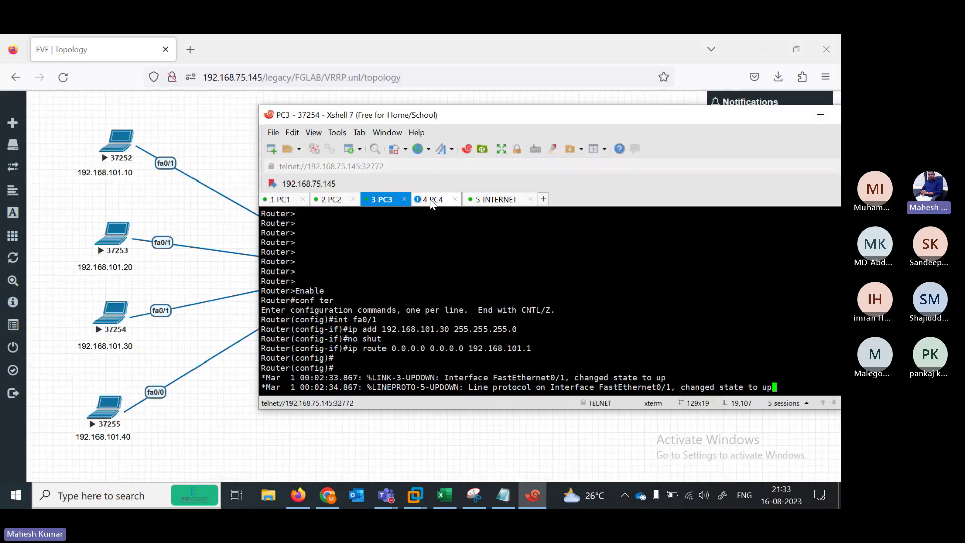
{"action": "left_click", "coordinate": [431, 201]}
{"action": "key", "text": "Return"}
{"action": "key", "text": "Return"}
{"action": "key", "text": "Return"}
{"action": "key", "text": "Return"}
{"action": "key", "text": "Return"}
{"action": "key", "text": "Return"}
{"action": "key", "text": "Return"}
{"action": "key", "text": "Return"}
{"action": "key", "text": "Return"}
{"action": "key", "text": "Return"}
{"action": "key", "text": "Return"}
{"action": "key", "text": "Return"}
{"action": "key", "text": "Return"}
{"action": "key", "text": "Return"}
{"action": "key", "text": "Return"}
{"action": "key", "text": "Return"}
{"action": "key", "text": "Return"}
{"action": "key", "text": "Return"}
{"action": "key", "text": "Return"}
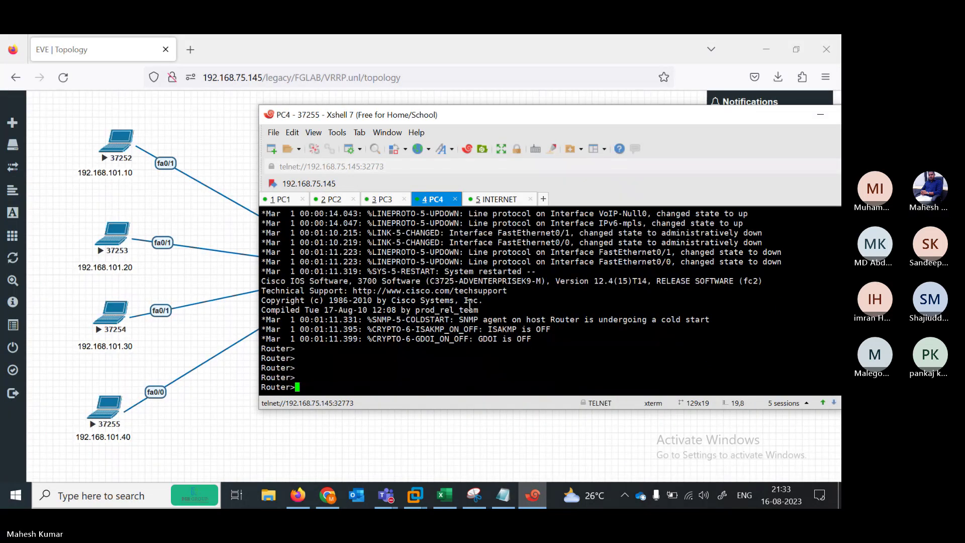
{"action": "right_click", "coordinate": [470, 305]}
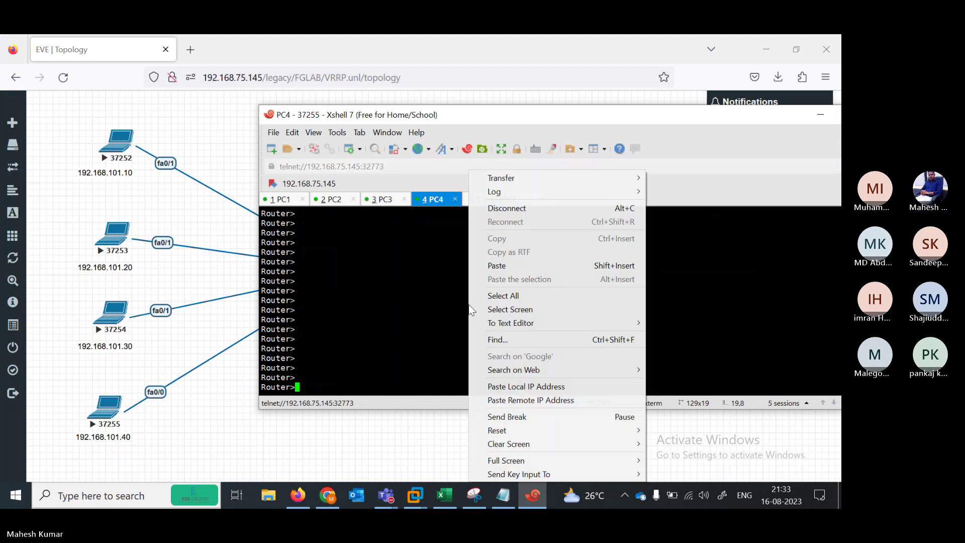
{"action": "left_click", "coordinate": [506, 267]}
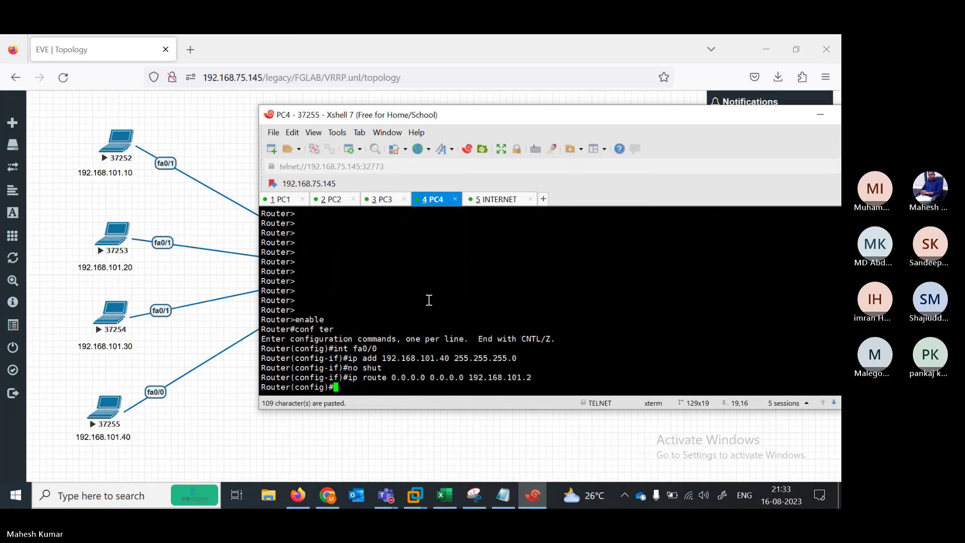
{"action": "key", "text": "Return"}
{"action": "key", "text": "Return"}
{"action": "key", "text": "Return"}
{"action": "key", "text": "Return"}
{"action": "key", "text": "Return"}
{"action": "key", "text": "Return"}
{"action": "key", "text": "Return"}
{"action": "key", "text": "Return"}
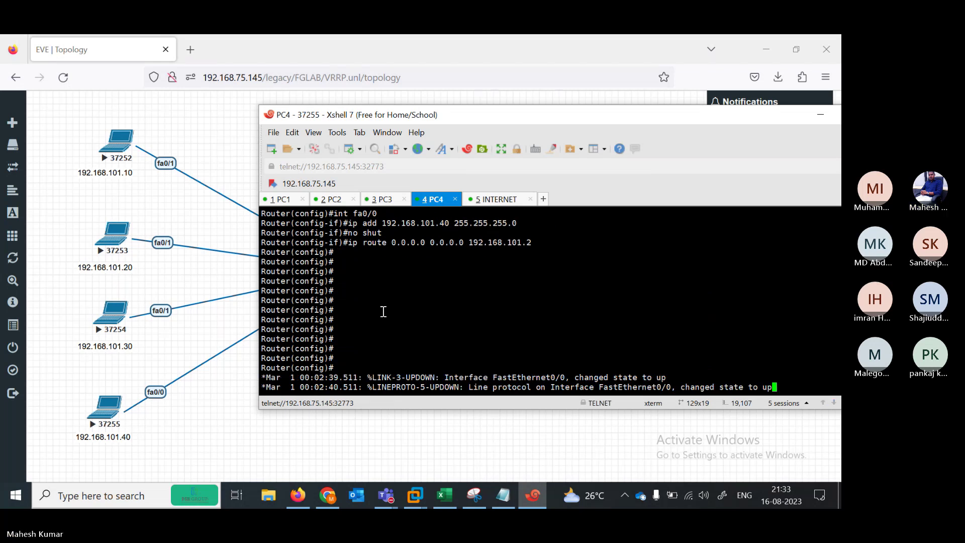
{"action": "key", "text": "Return"}
{"action": "key", "text": "Return"}
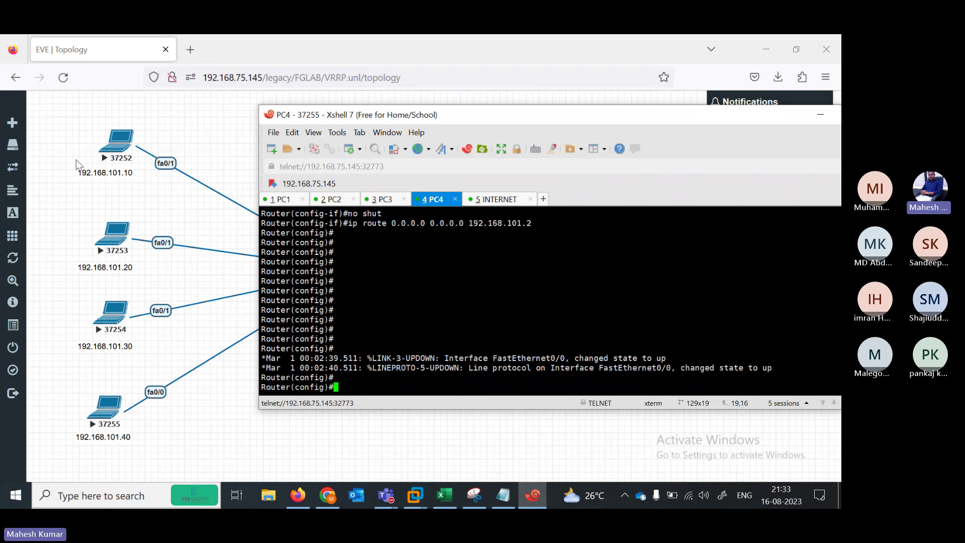
{"action": "left_click", "coordinate": [76, 159]}
On the INTERNET router console, enter privileged and global configuration mode
{"action": "left_click", "coordinate": [500, 199]}
{"action": "left_click_drag", "start_coordinate": [544, 114], "coordinate": [228, 120]}
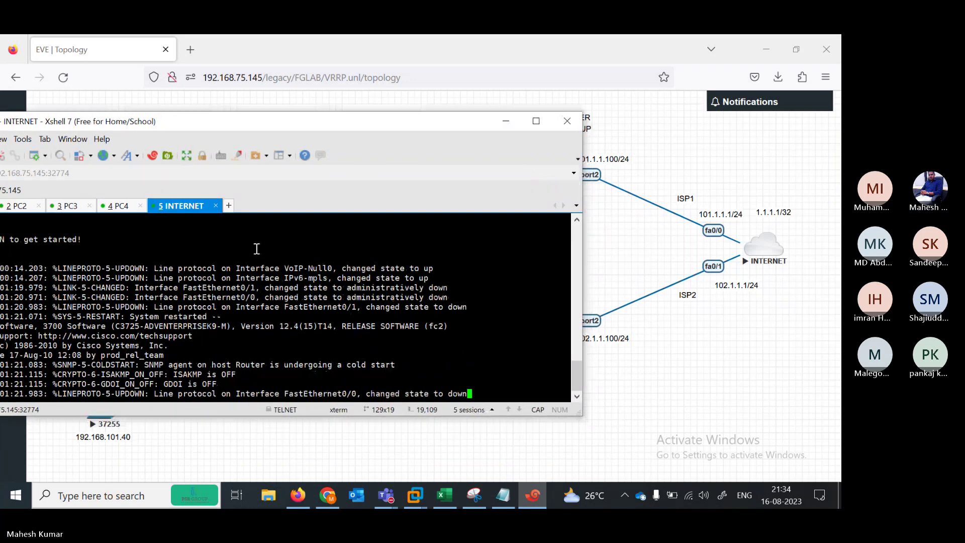
{"action": "key", "text": "Return"}
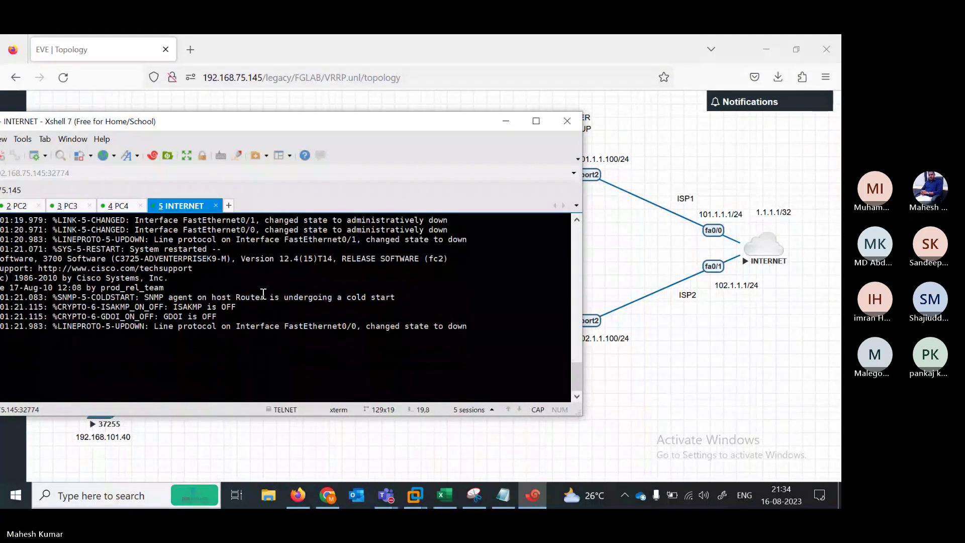
{"action": "left_click_drag", "start_coordinate": [235, 116], "coordinate": [290, 97]}
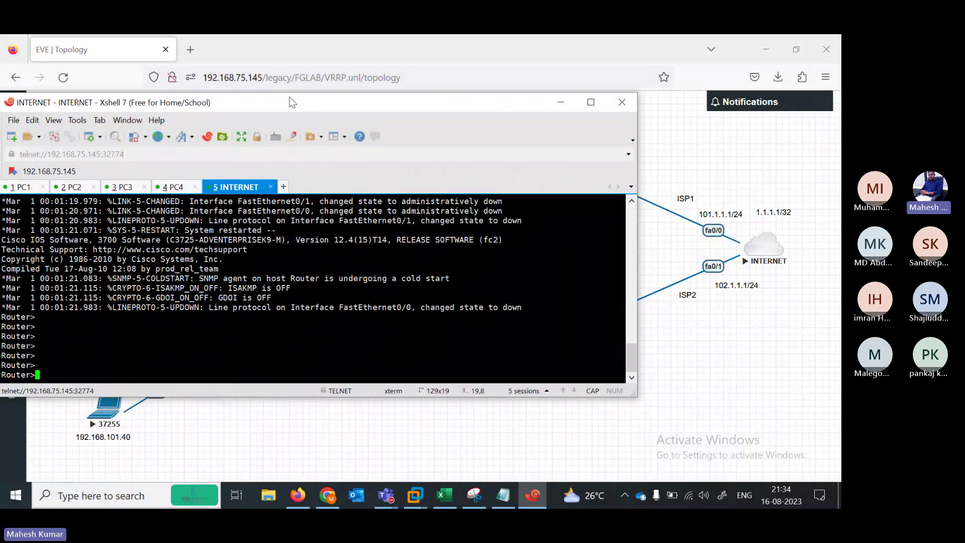
{"action": "type", "text": "EN"}
{"action": "key", "text": "Return"}
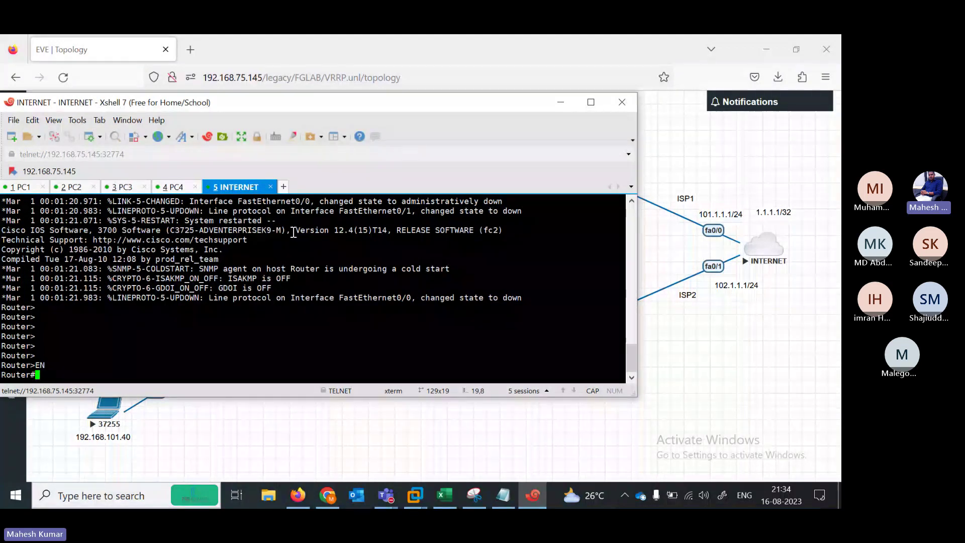
{"action": "type", "text": "conf ter"}
{"action": "key", "text": "Return"}
Give FastEthernet0/0 address 101.1.1.1 255.255.255.0 and bring it up
{"action": "type", "text": "ig)#i"}
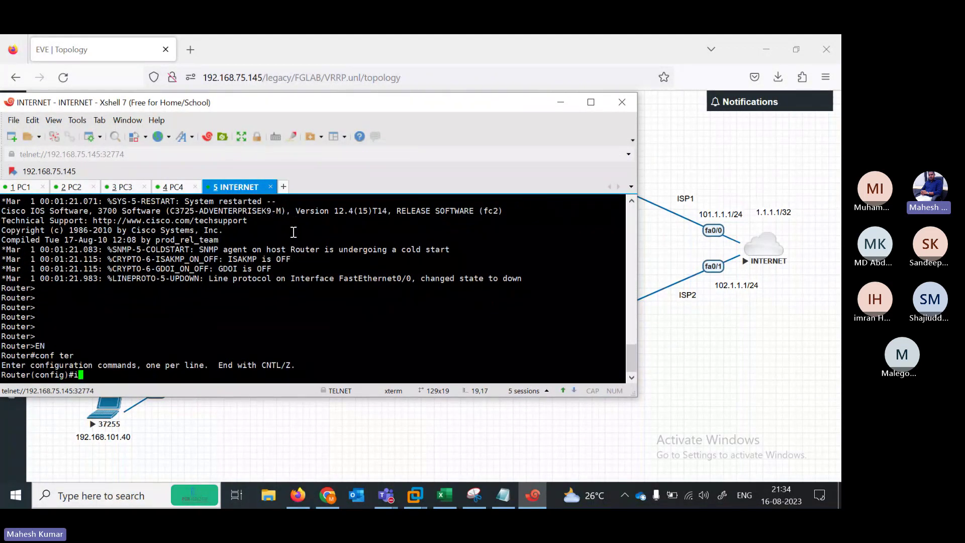
{"action": "type", "text": "n"}
{"action": "key", "text": "Tab"}
{"action": "type", "text": "f"}
{"action": "type", "text": "as"}
{"action": "key", "text": "Tab"}
{"action": "type", "text": "0/0"}
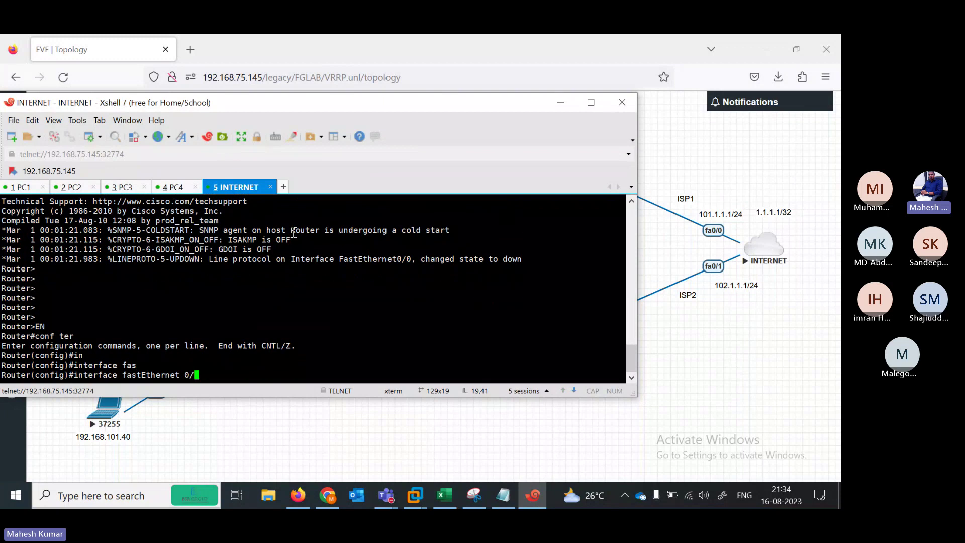
{"action": "key", "text": "Return"}
{"action": "type", "text": "ip add"}
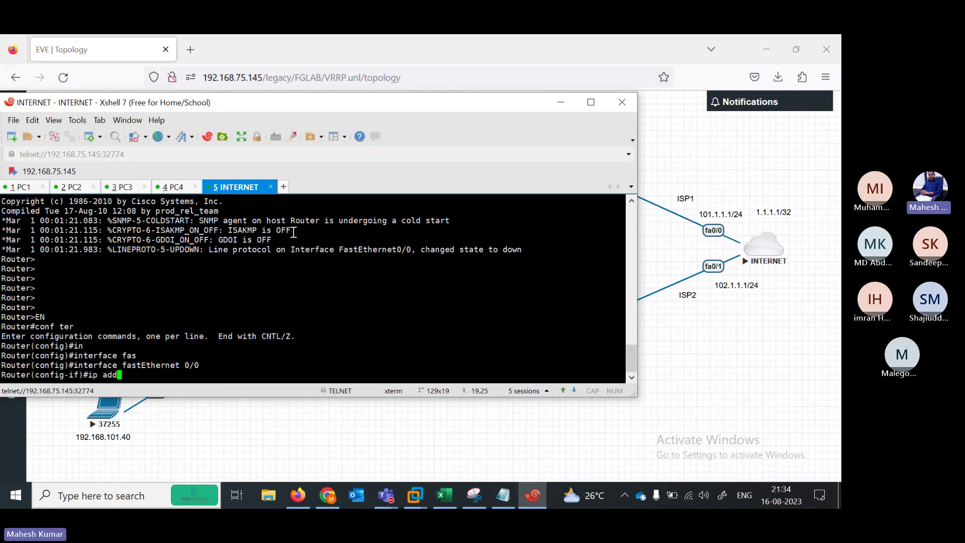
{"action": "type", "text": " 101.1.1.1 255.255.255.0"}
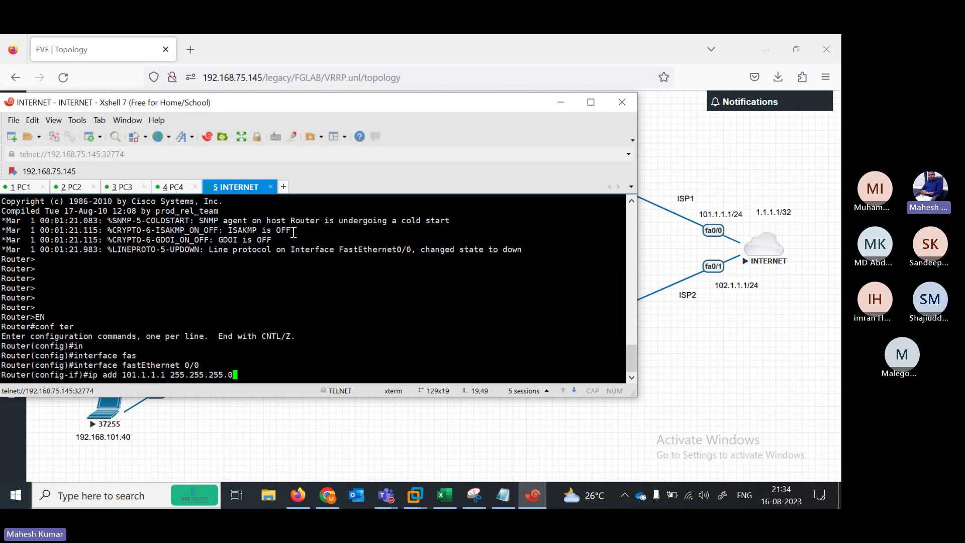
{"action": "key", "text": "Return"}
{"action": "type", "text": "no sh"}
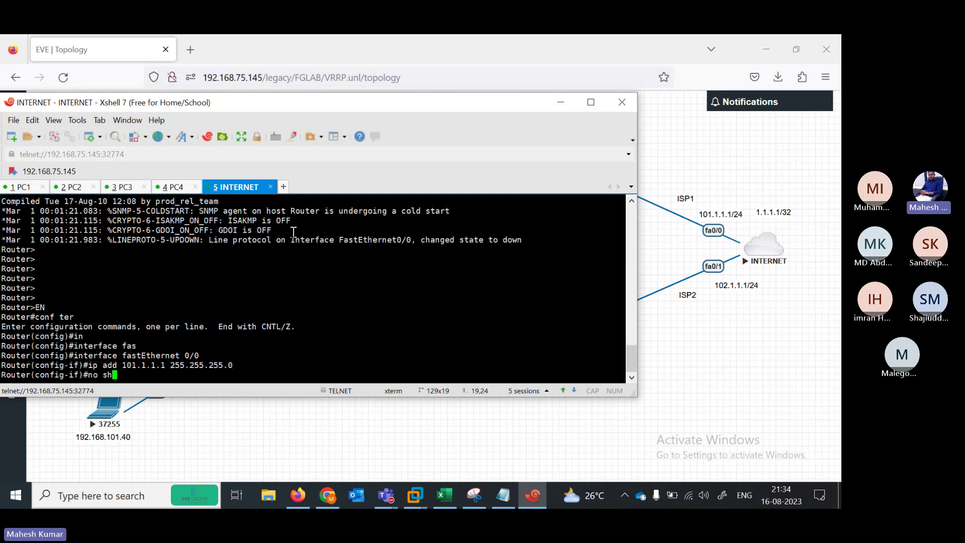
{"action": "key", "text": "Tab"}
{"action": "key", "text": "Return"}
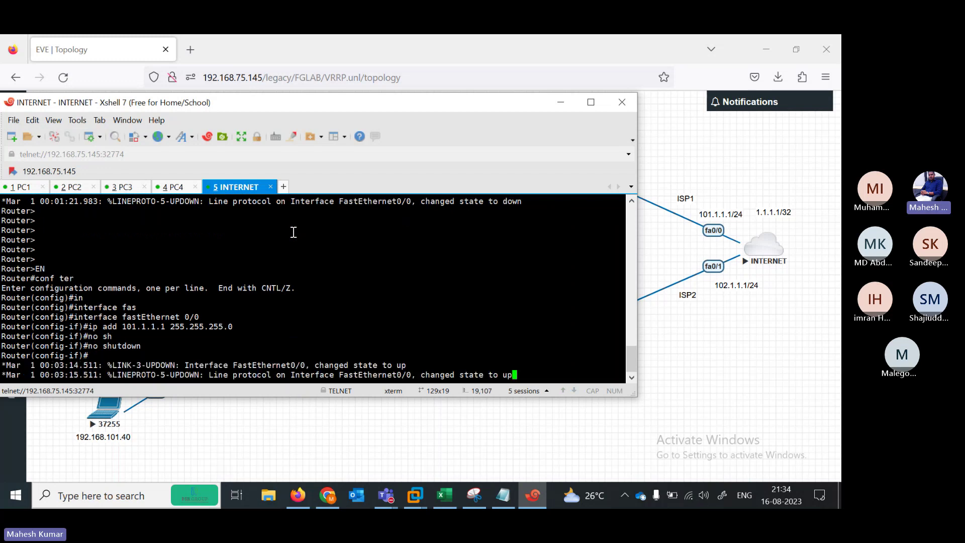
{"action": "key", "text": "Return"}
Give FastEthernet0/1 address 102.1.1.1 255.255.255.0
{"action": "type", "text": "\\"}
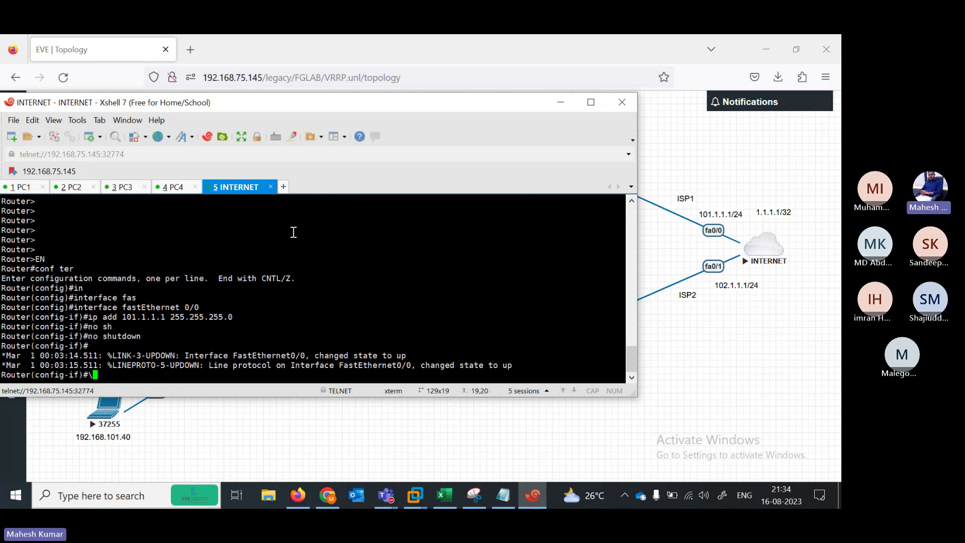
{"action": "key", "text": "BackSpace"}
{"action": "key", "text": "Up"}
{"action": "key", "text": "Up"}
{"action": "key", "text": "Up"}
{"action": "key", "text": "Up"}
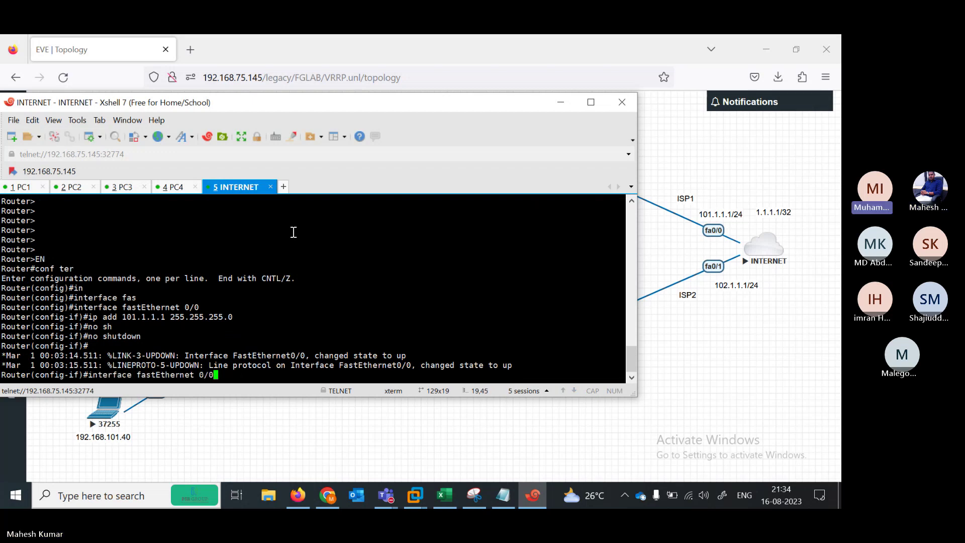
{"action": "key", "text": "BackSpace"}
{"action": "type", "text": "1"}
{"action": "key", "text": "Return"}
{"action": "key", "text": "Return"}
{"action": "key", "text": "Return"}
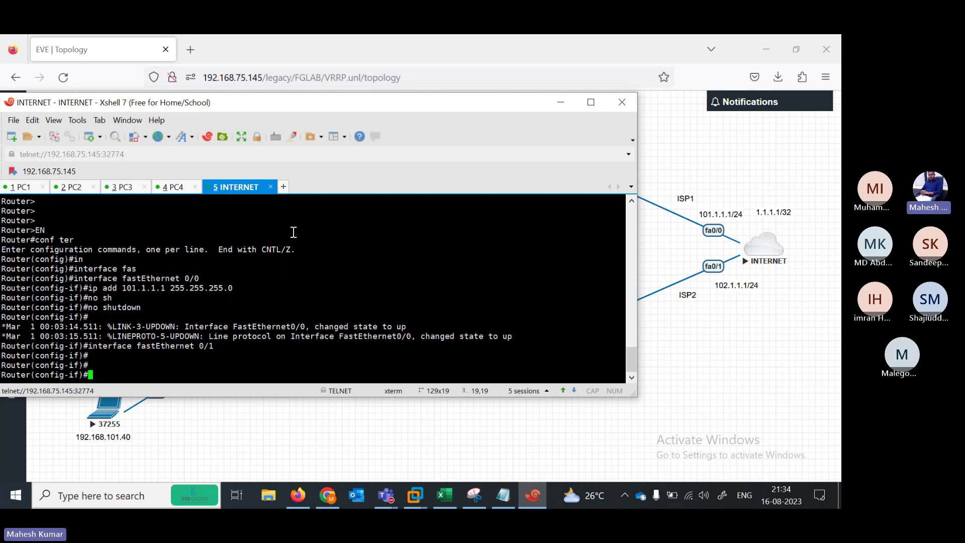
{"action": "key", "text": "Return"}
{"action": "key", "text": "Up"}
{"action": "key", "text": "Up"}
{"action": "key", "text": "Up"}
{"action": "key", "text": "Up"}
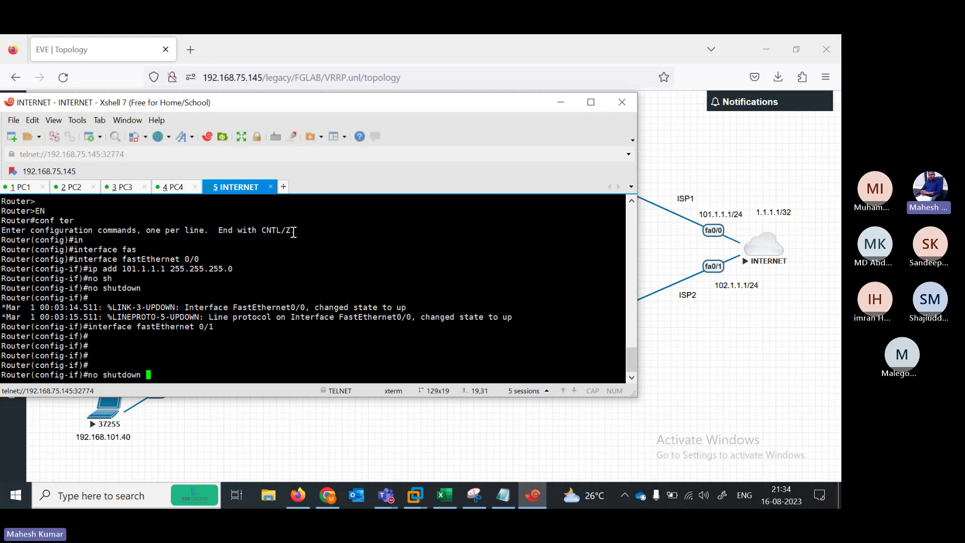
{"action": "key", "text": "Left"}
{"action": "key", "text": "Left"}
{"action": "key", "text": "Left"}
{"action": "key", "text": "Left"}
{"action": "key", "text": "Left"}
{"action": "key", "text": "Left"}
{"action": "key", "text": "Left"}
{"action": "key", "text": "Left"}
{"action": "key", "text": "Left"}
{"action": "key", "text": "Left"}
{"action": "key", "text": "Left"}
{"action": "key", "text": "Left"}
{"action": "key", "text": "Left"}
{"action": "key", "text": "Left"}
{"action": "key", "text": "Left"}
{"action": "key", "text": "Left"}
{"action": "key", "text": "Left"}
{"action": "key", "text": "Left"}
{"action": "key", "text": "Left"}
{"action": "key", "text": "Left"}
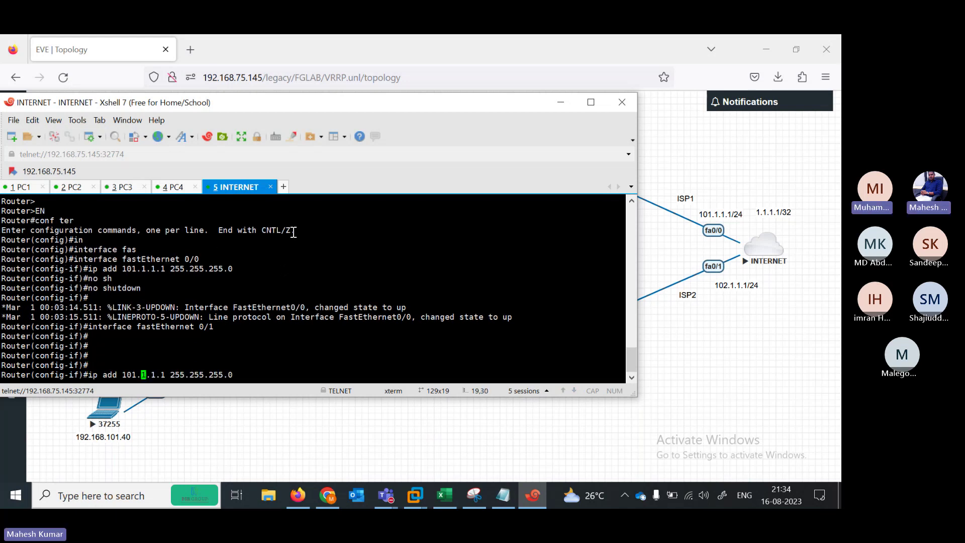
{"action": "key", "text": "BackSpace"}
{"action": "type", "text": "2"}
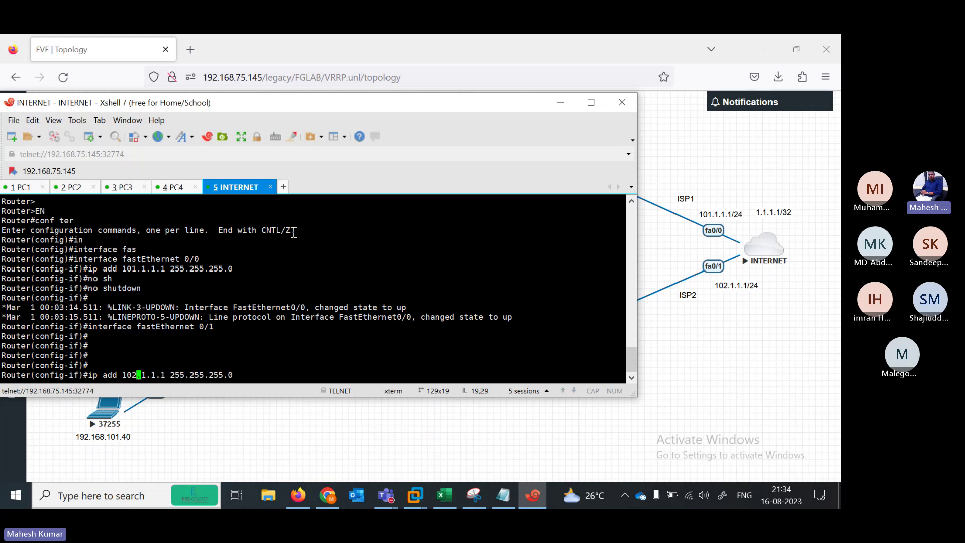
{"action": "key", "text": "Return"}
{"action": "key", "text": "Return"}
{"action": "key", "text": "Return"}
{"action": "key", "text": "Return"}
{"action": "key", "text": "Return"}
{"action": "key", "text": "Return"}
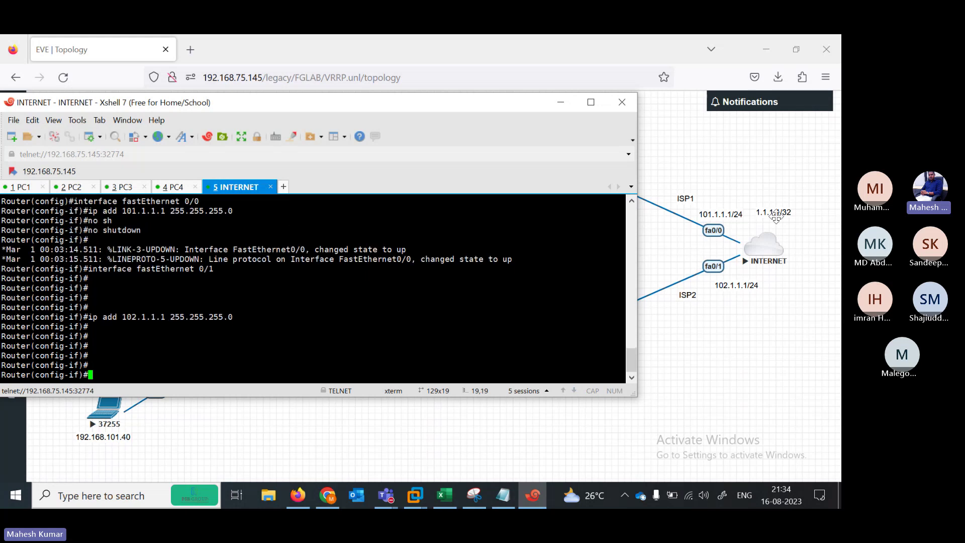
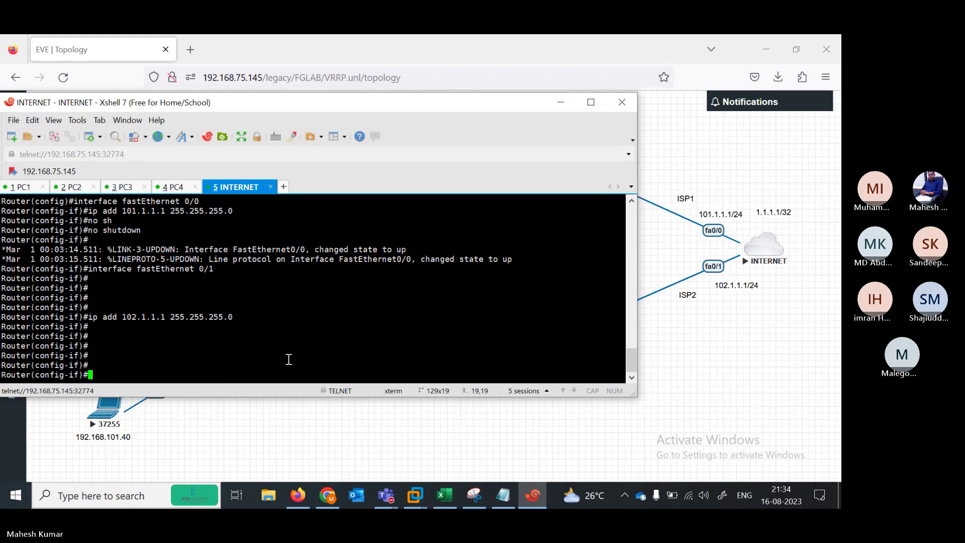
Bring up FastEthernet0/1 on the INTERNET router with no shutdown
{"action": "type", "text": "no sh"}
{"action": "key", "text": "Tab"}
{"action": "key", "text": "Return"}
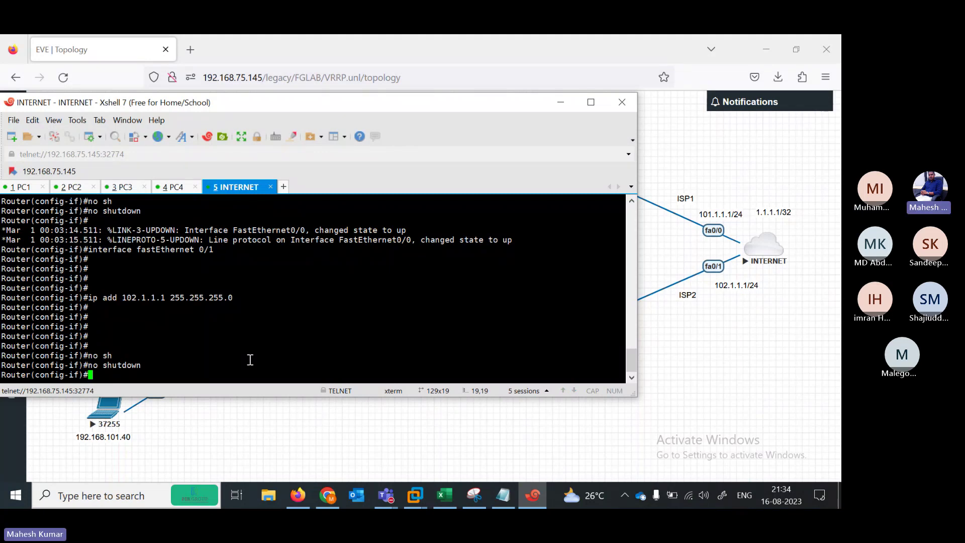
{"action": "key", "text": "Return"}
{"action": "key", "text": "Return"}
{"action": "key", "text": "Return"}
{"action": "key", "text": "Return"}
{"action": "key", "text": "Return"}
{"action": "key", "text": "Return"}
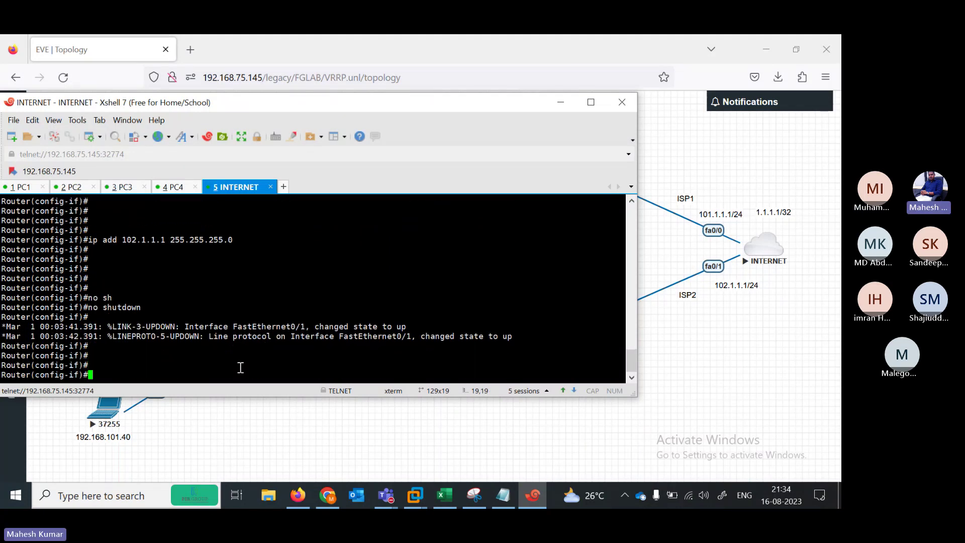
Create Loopback1 with address 1.1.1.1 255.255.255.255 and exit configuration mode
{"action": "type", "text": "int lo"}
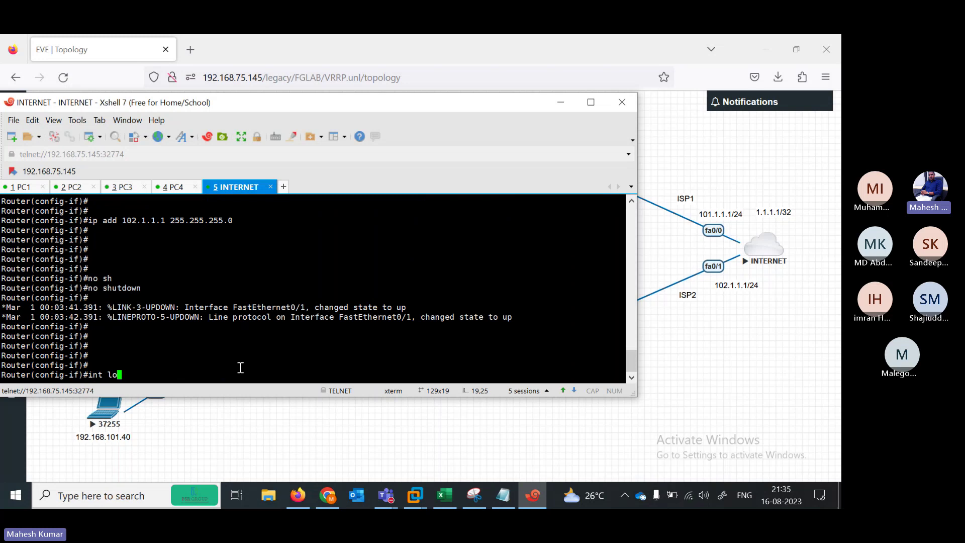
{"action": "type", "text": "opback 1"}
{"action": "key", "text": "Return"}
{"action": "type", "text": "ip add 1.1.1.1"}
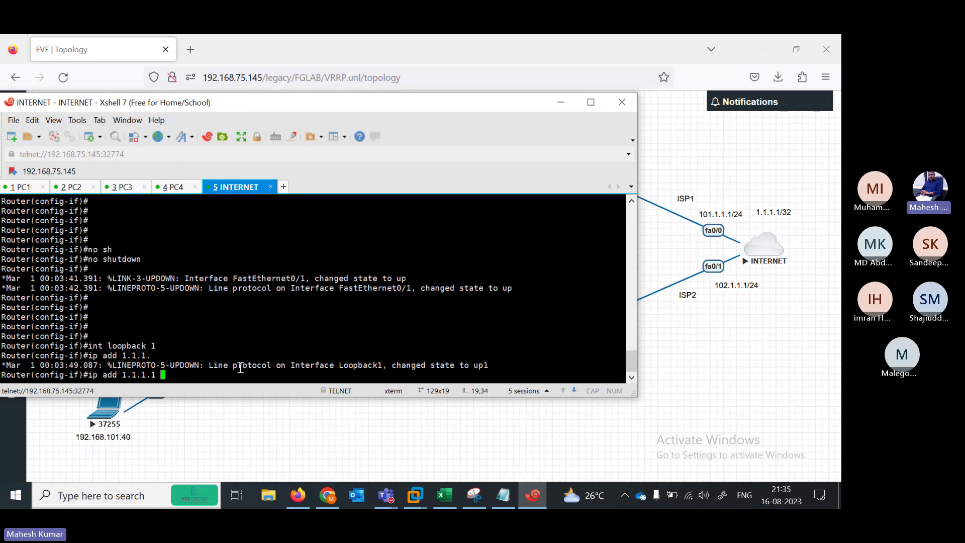
{"action": "type", "text": " 255.255."}
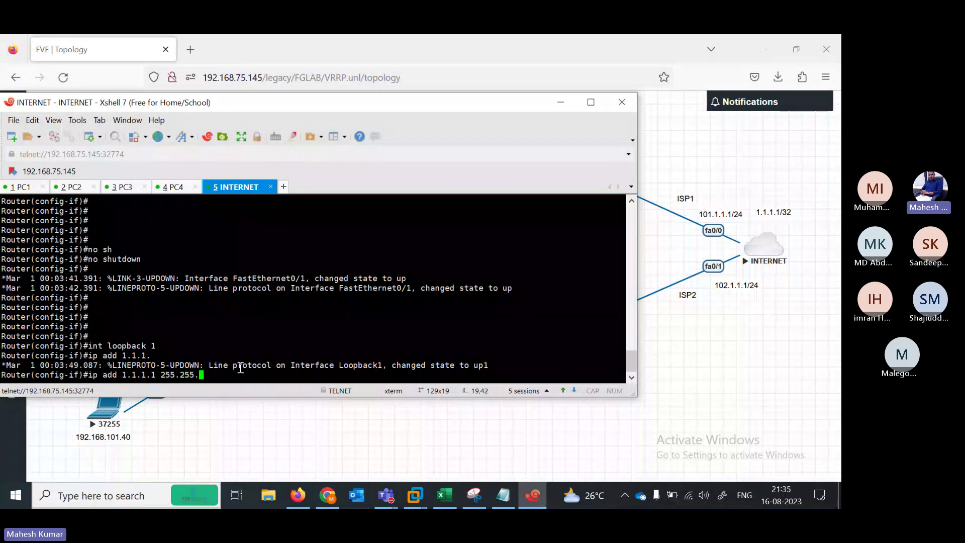
{"action": "type", "text": "255.255"}
{"action": "key", "text": "Return"}
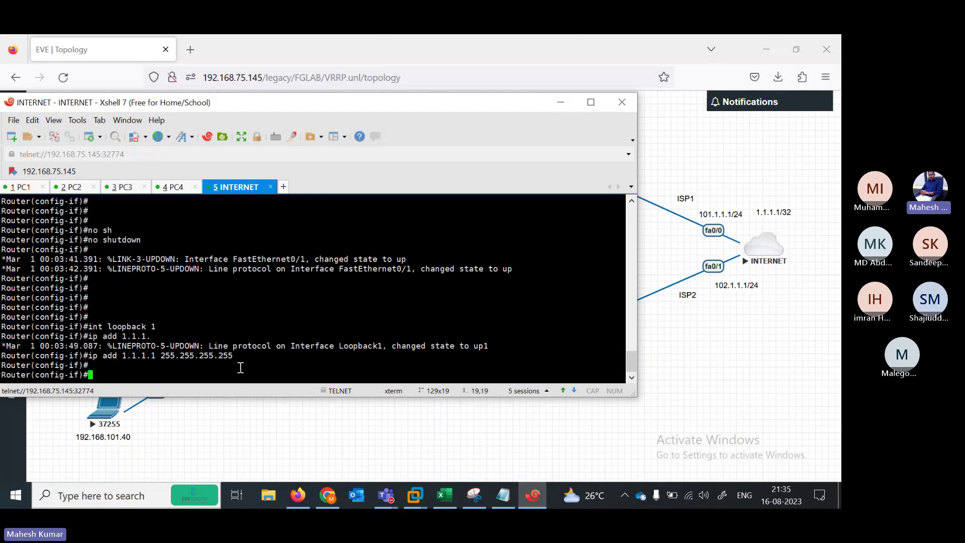
{"action": "type", "text": "end"}
{"action": "key", "text": "Return"}
{"action": "key", "text": "Return"}
{"action": "key", "text": "Return"}
{"action": "key", "text": "Return"}
{"action": "key", "text": "Return"}
Run show ip int br to confirm Fa0/0, Fa0/1 and Loopback1 are up
{"action": "type", "text": "sh"}
{"action": "key", "text": "Tab"}
{"action": "type", "text": "i"}
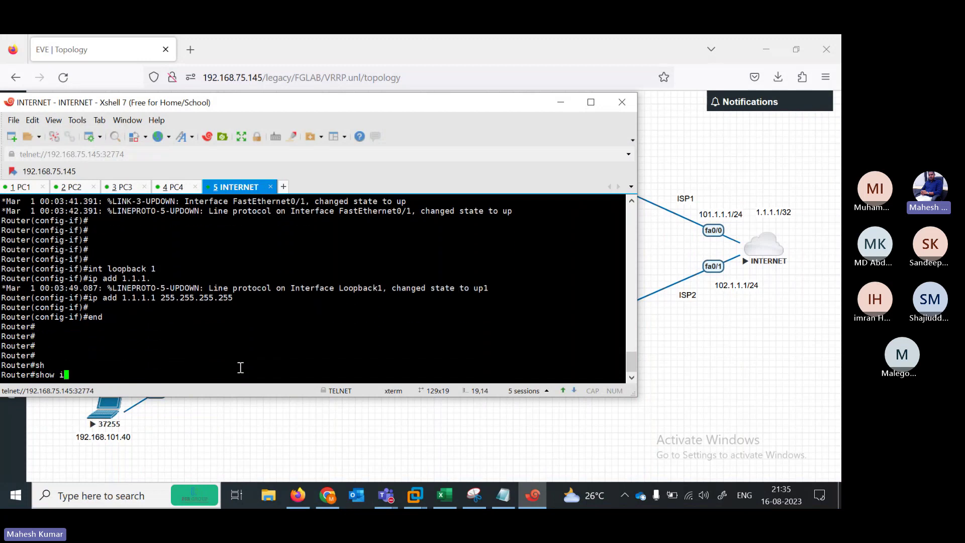
{"action": "type", "text": "p int br"}
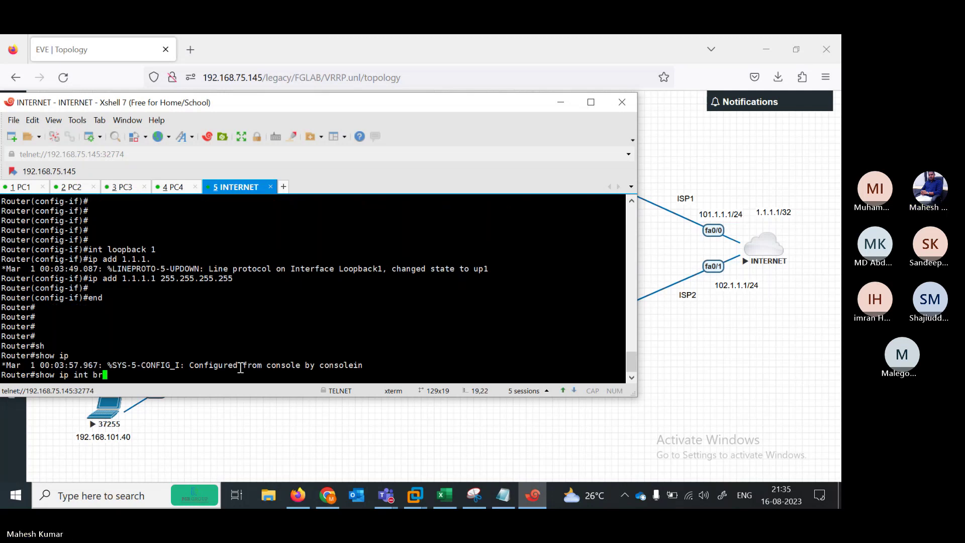
{"action": "key", "text": "Return"}
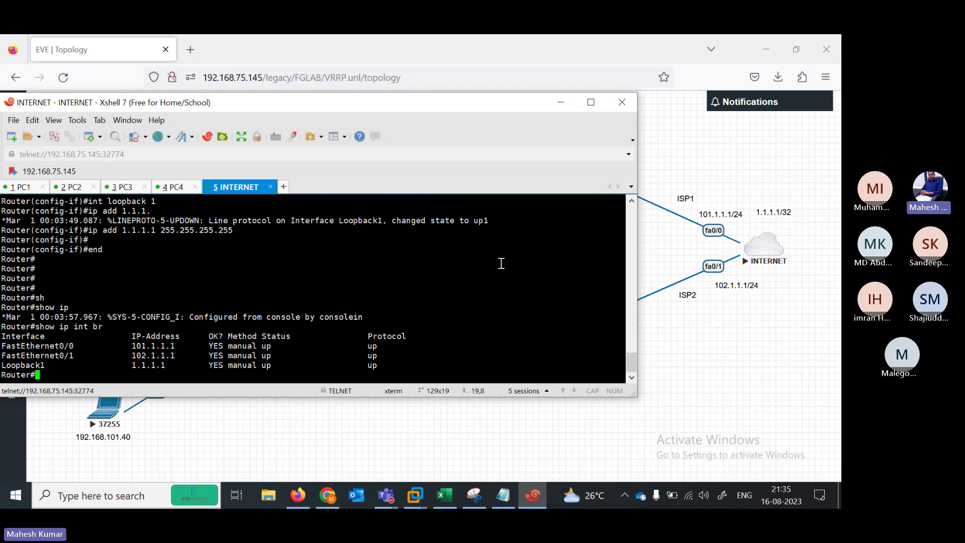
Open a console session to the top FortiGate firewall from the lab topology
{"action": "left_click", "coordinate": [173, 187]}
{"action": "left_click", "coordinate": [126, 188]}
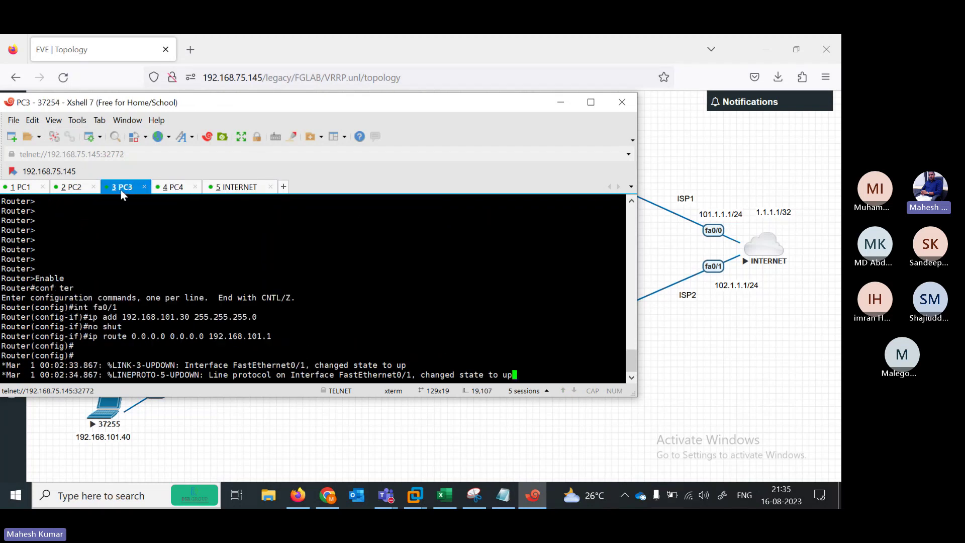
{"action": "left_click", "coordinate": [78, 186]}
{"action": "left_click", "coordinate": [28, 188]}
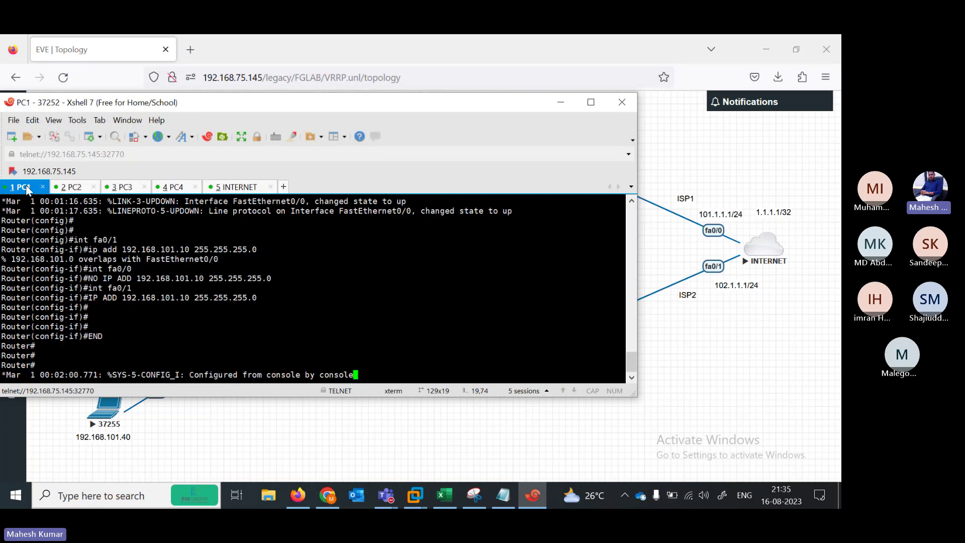
{"action": "left_click_drag", "start_coordinate": [242, 108], "coordinate": [101, 160]}
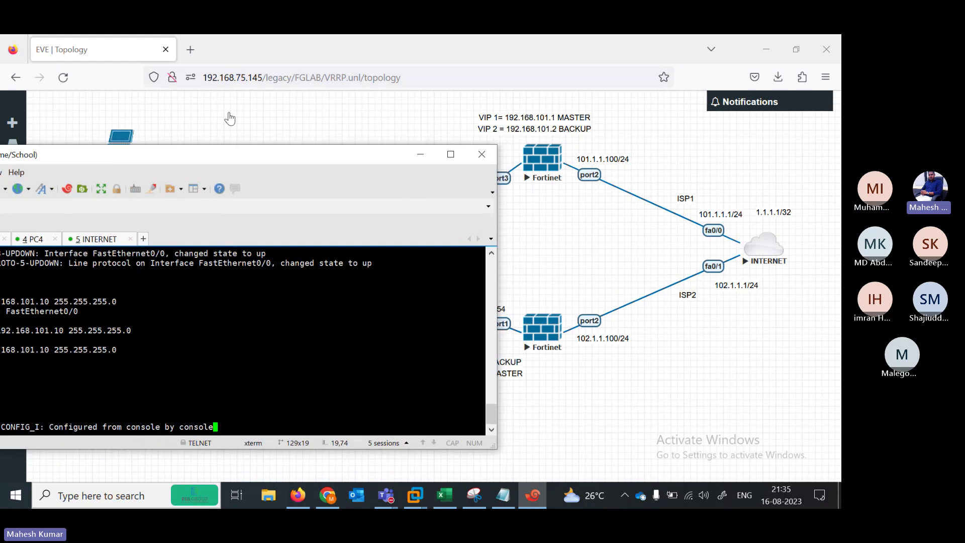
{"action": "left_click", "coordinate": [290, 117]}
{"action": "left_click", "coordinate": [549, 163]}
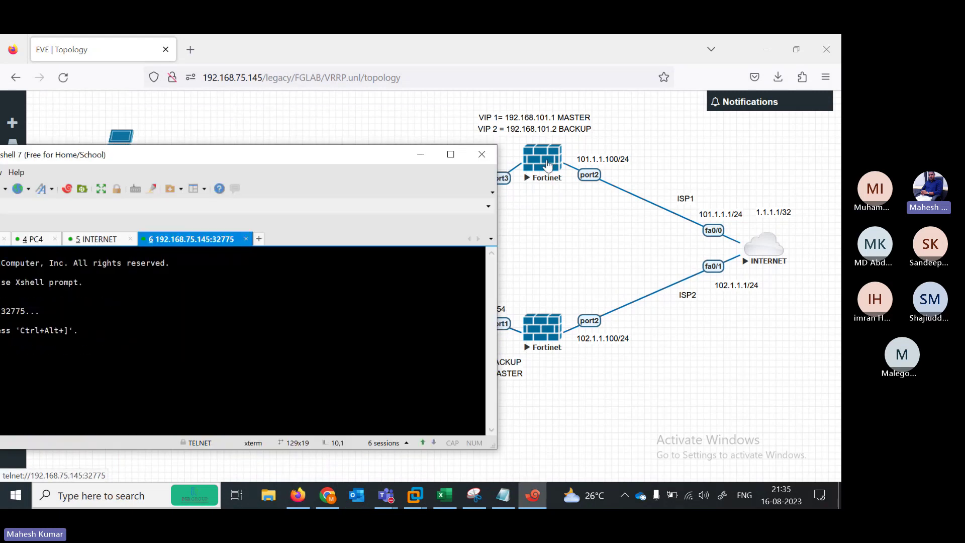
Rename the new session tab to FW1
{"action": "right_click", "coordinate": [184, 240]}
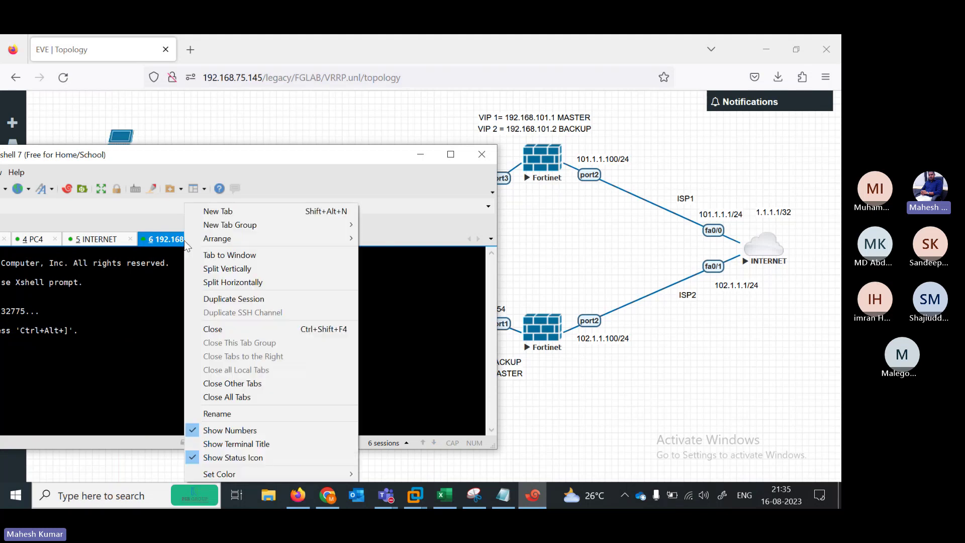
{"action": "left_click", "coordinate": [236, 411]}
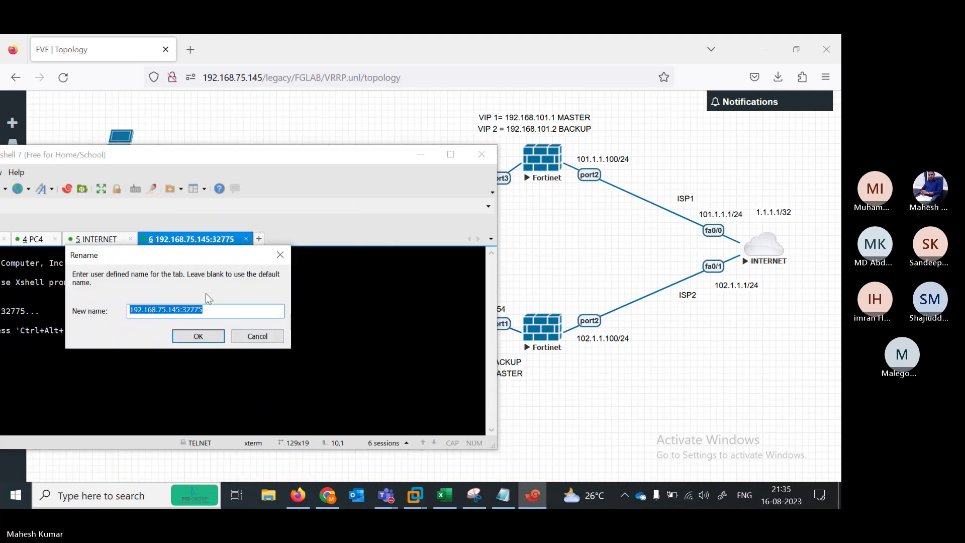
{"action": "key", "text": "Caps_Lock"}
{"action": "type", "text": "FW"}
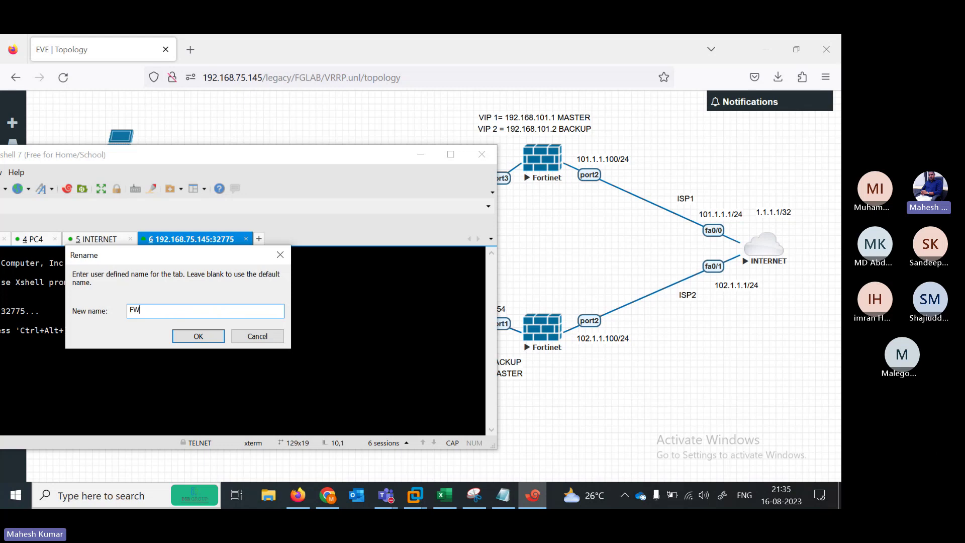
{"action": "type", "text": "1"}
{"action": "key", "text": "Return"}
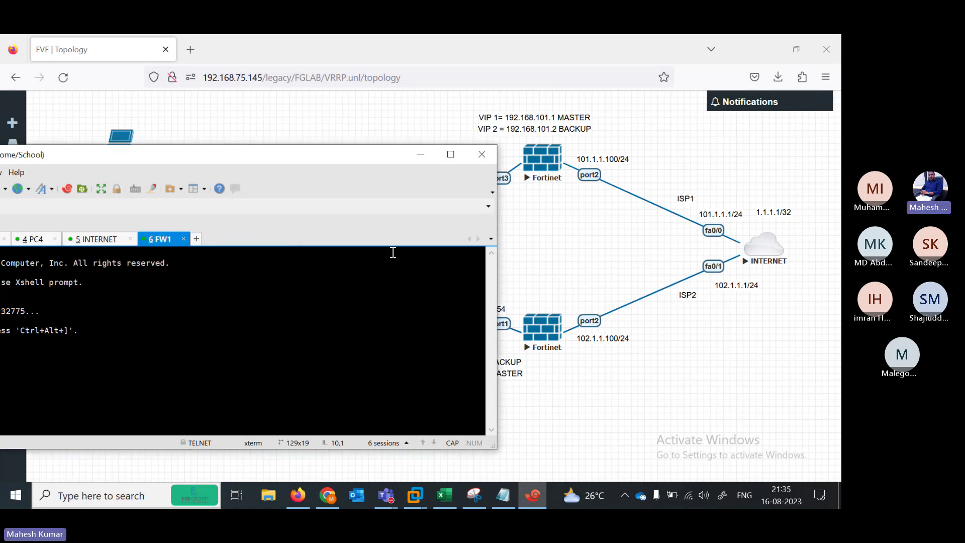
Open the second firewall's console, rename its tab to FW2, and arrange the window
{"action": "left_click", "coordinate": [586, 392]}
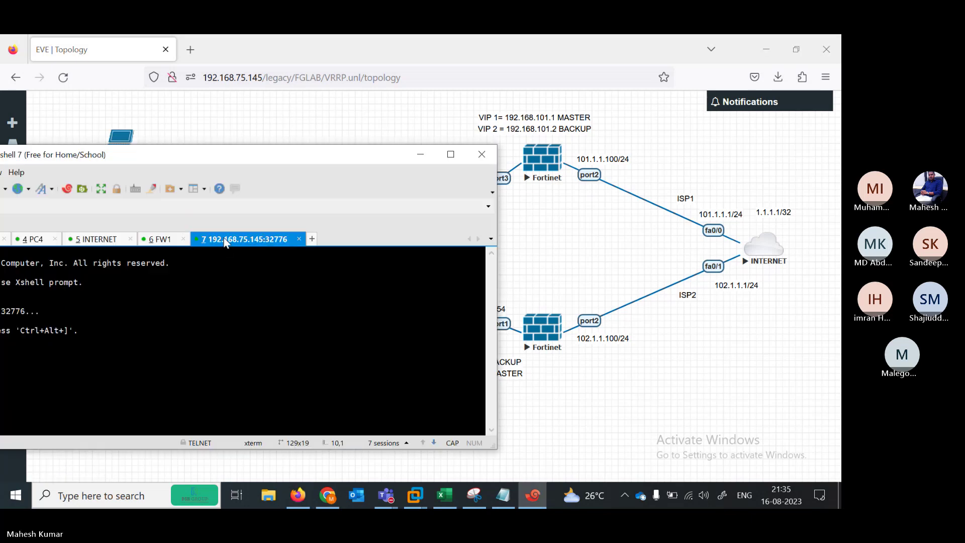
{"action": "right_click", "coordinate": [225, 243]}
{"action": "left_click", "coordinate": [268, 412]}
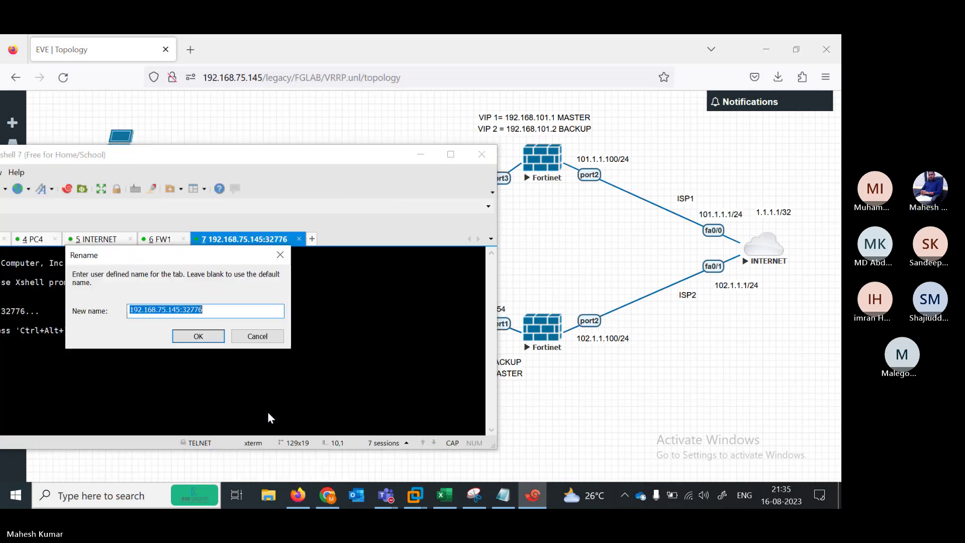
{"action": "type", "text": "FW2"}
{"action": "key", "text": "Return"}
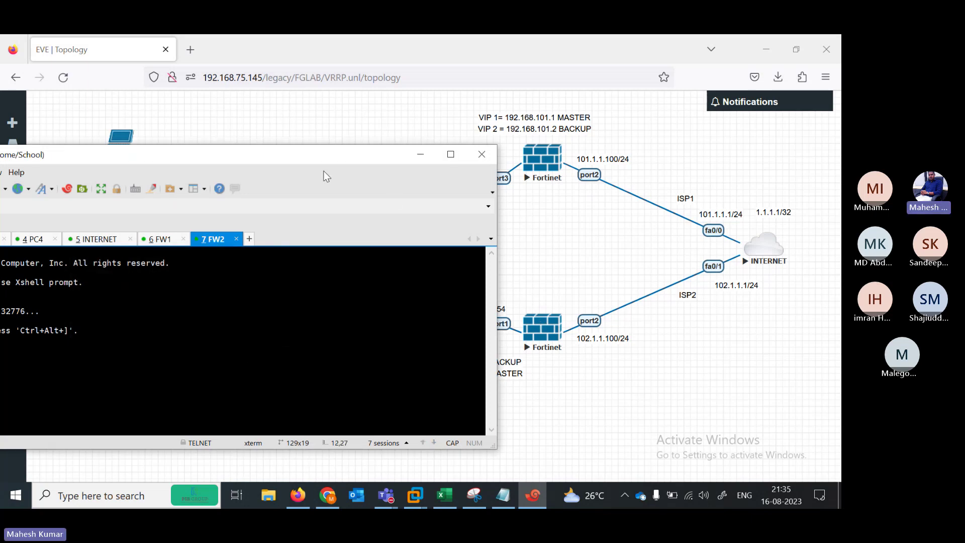
{"action": "left_click_drag", "start_coordinate": [316, 161], "coordinate": [402, 115]}
{"action": "left_click_drag", "start_coordinate": [332, 111], "coordinate": [568, 203]}
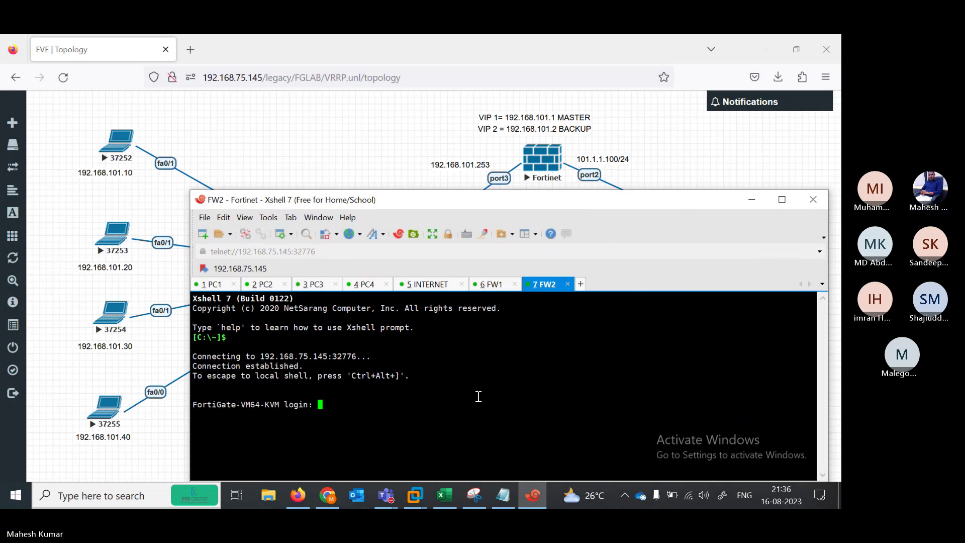
Log in to FW2 as admin with the empty default password and set a new password
{"action": "type", "text": "admin"}
{"action": "key", "text": "Return"}
{"action": "key", "text": "Return"}
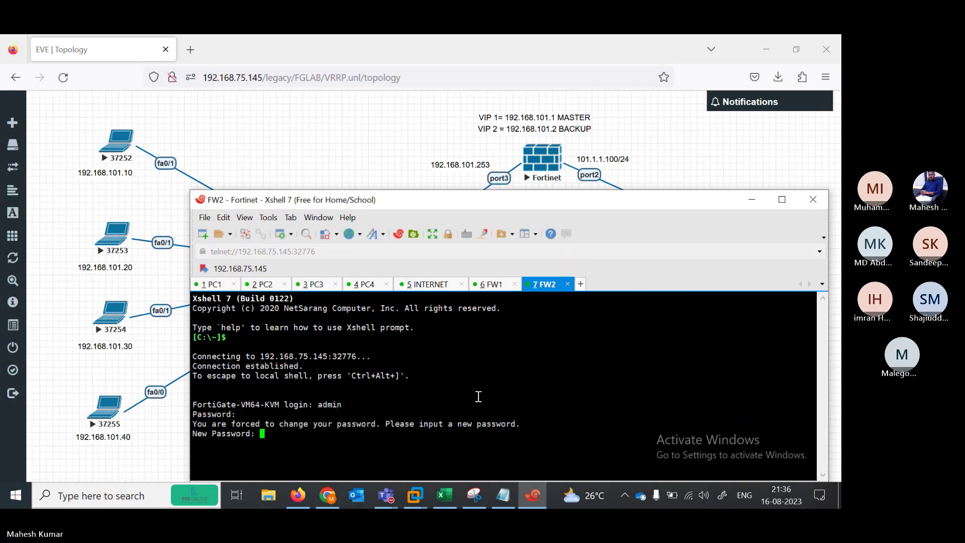
{"action": "key", "text": "Return"}
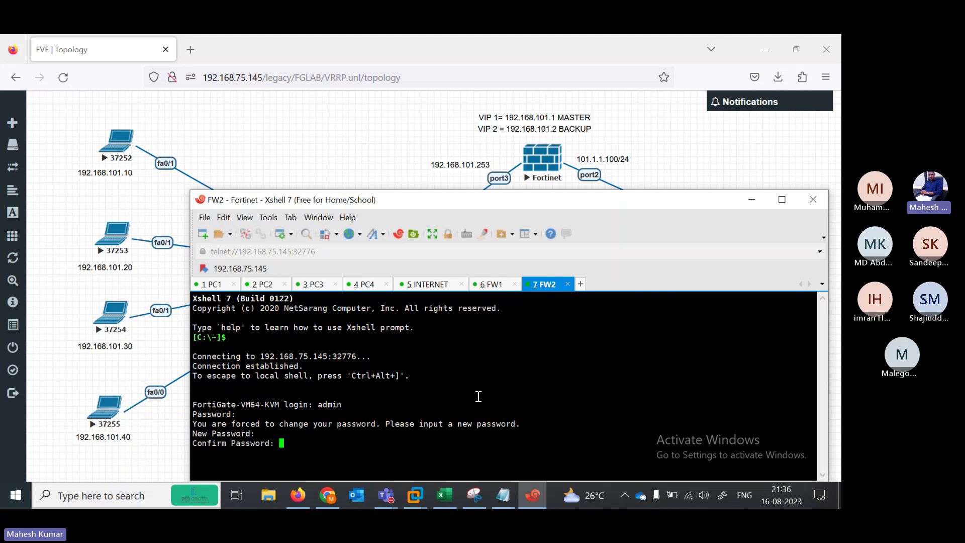
{"action": "key", "text": "Return"}
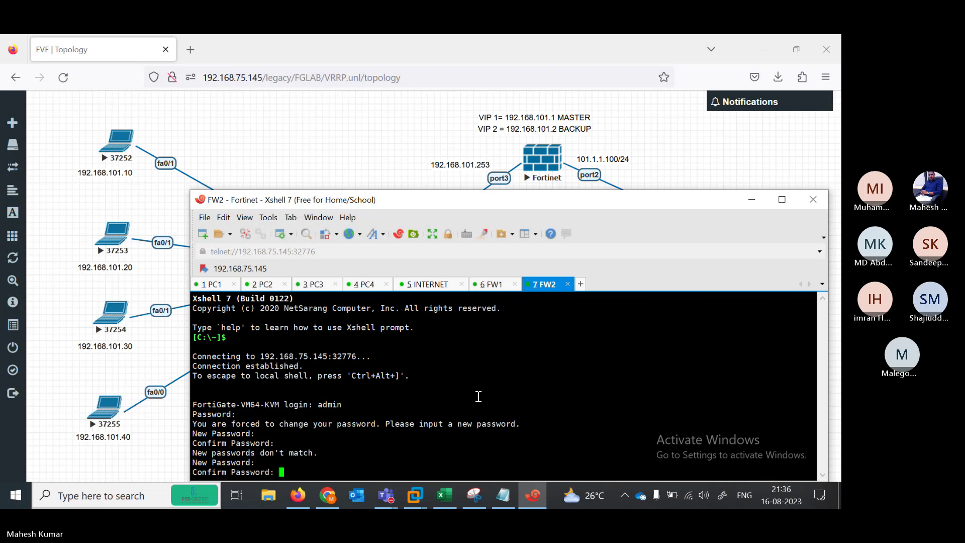
{"action": "key", "text": "Return"}
{"action": "key", "text": "Return"}
List FW2's interfaces with show system interface, finding only fortilink addressed 10.255.1.1
{"action": "type", "text": "show system int"}
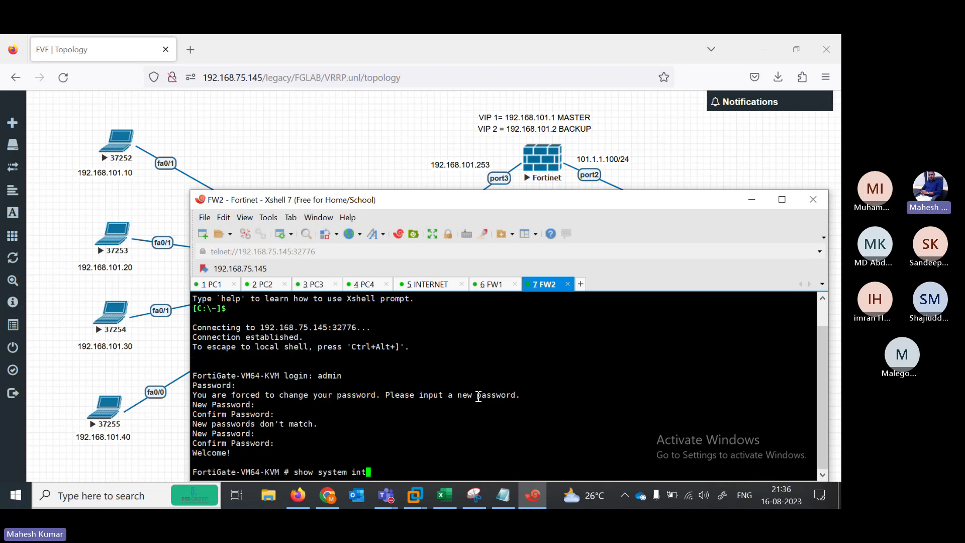
{"action": "key", "text": "Tab"}
{"action": "type", "text": "?"}
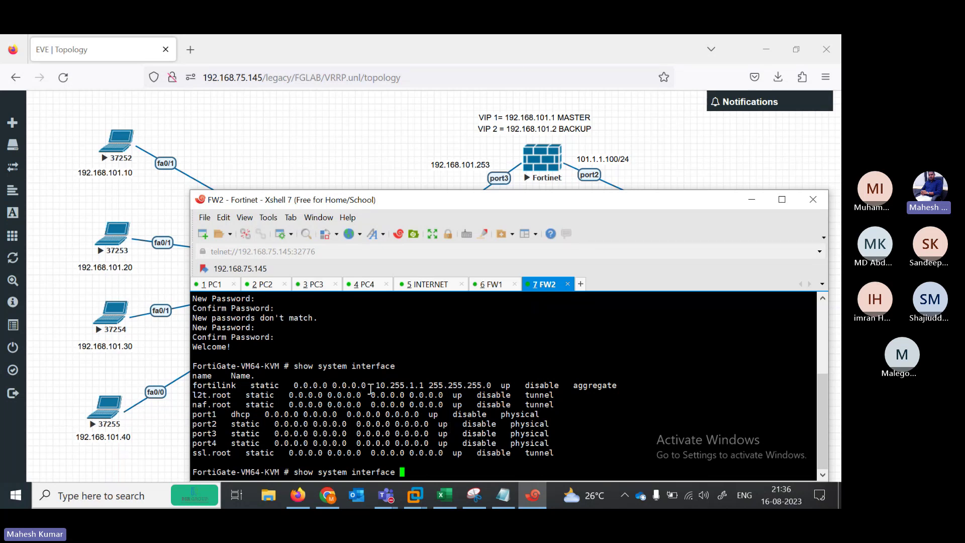
{"action": "left_click_drag", "start_coordinate": [374, 388], "coordinate": [601, 388]}
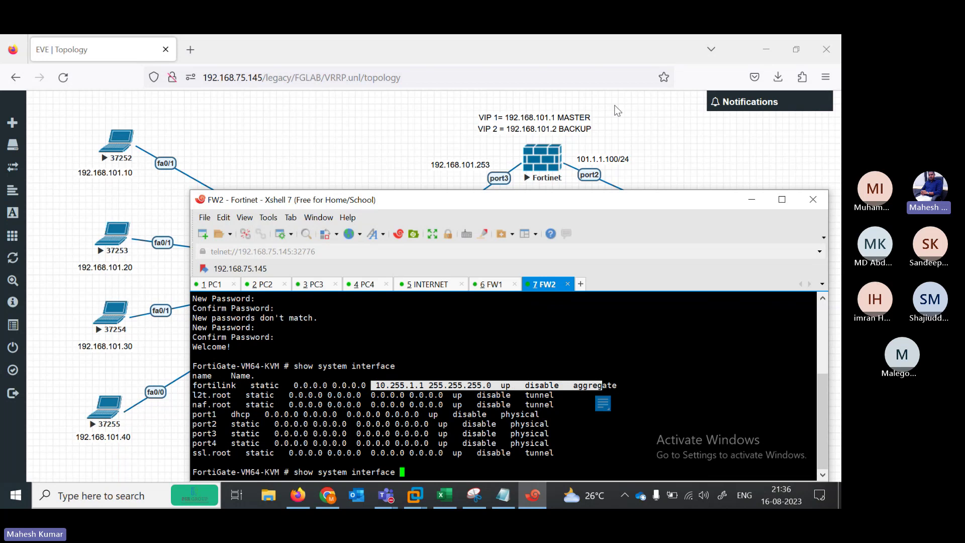
{"action": "left_click", "coordinate": [371, 160]}
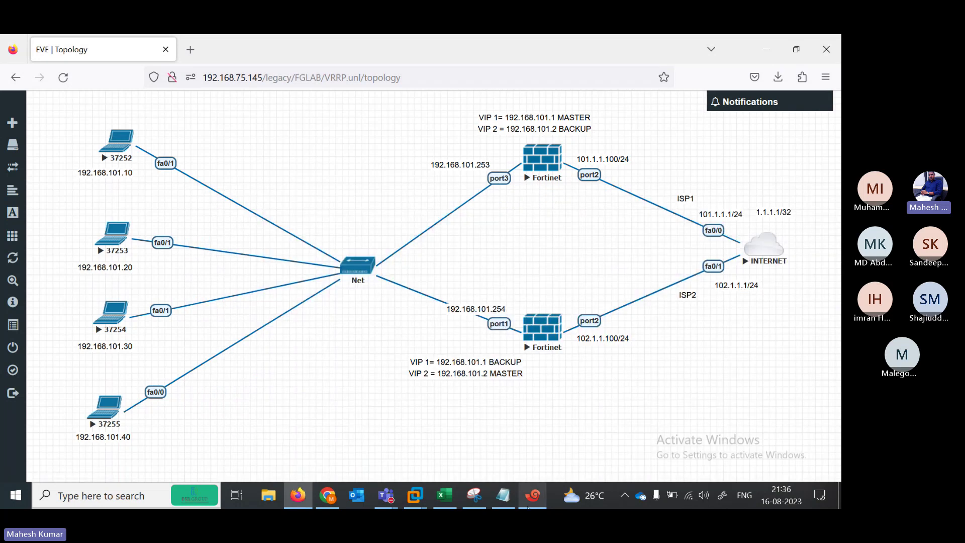
{"action": "left_click", "coordinate": [533, 496]}
{"action": "left_click_drag", "start_coordinate": [429, 207], "coordinate": [422, 201]}
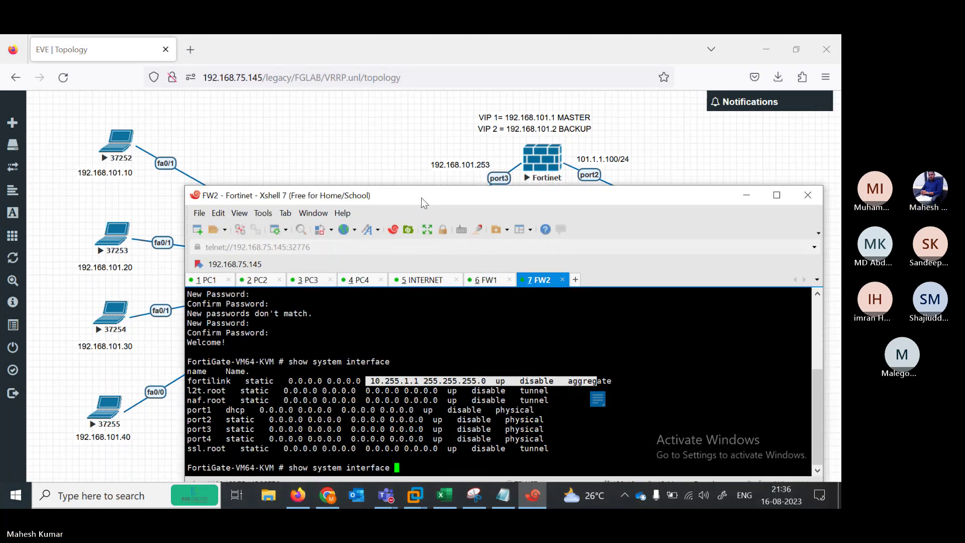
Enter config system interface on FW2 and edit port3
{"action": "left_click", "coordinate": [446, 366]}
{"action": "key", "text": "BackSpace"}
{"action": "key", "text": "BackSpace"}
{"action": "key", "text": "BackSpace"}
{"action": "key", "text": "BackSpace"}
{"action": "key", "text": "BackSpace"}
{"action": "key", "text": "BackSpace"}
{"action": "key", "text": "BackSpace"}
{"action": "key", "text": "BackSpace"}
{"action": "key", "text": "BackSpace"}
{"action": "key", "text": "BackSpace"}
{"action": "key", "text": "BackSpace"}
{"action": "key", "text": "BackSpace"}
{"action": "key", "text": "BackSpace"}
{"action": "key", "text": "BackSpace"}
{"action": "key", "text": "BackSpace"}
{"action": "key", "text": "BackSpace"}
{"action": "key", "text": "BackSpace"}
{"action": "key", "text": "BackSpace"}
{"action": "key", "text": "BackSpace"}
{"action": "key", "text": "BackSpace"}
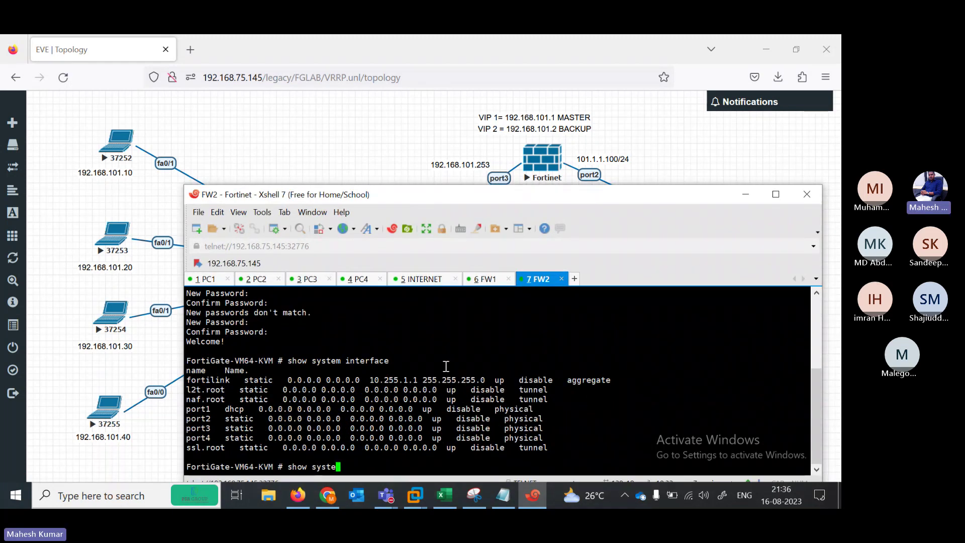
{"action": "type", "text": "config system interface"}
{"action": "key", "text": "Return"}
{"action": "type", "text": "edit"}
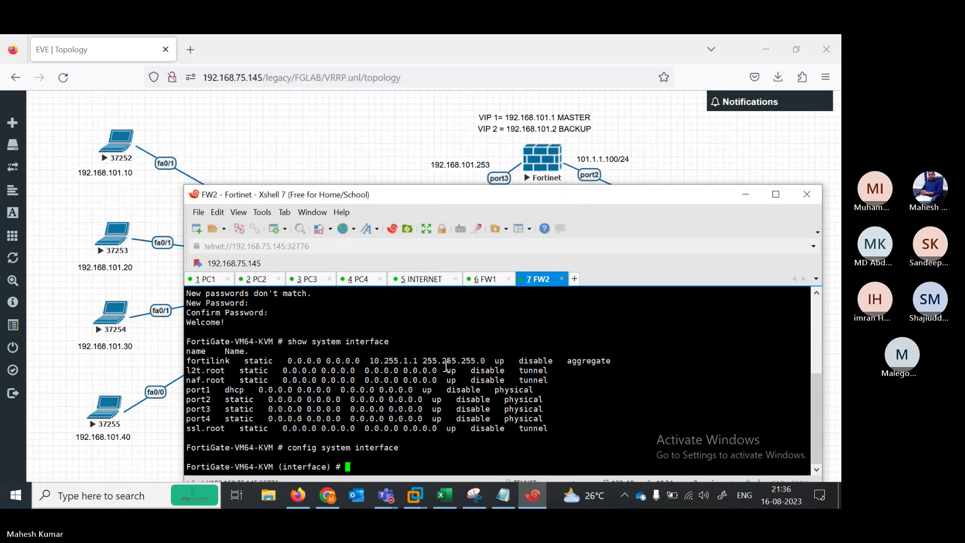
{"action": "type", "text": " port1"}
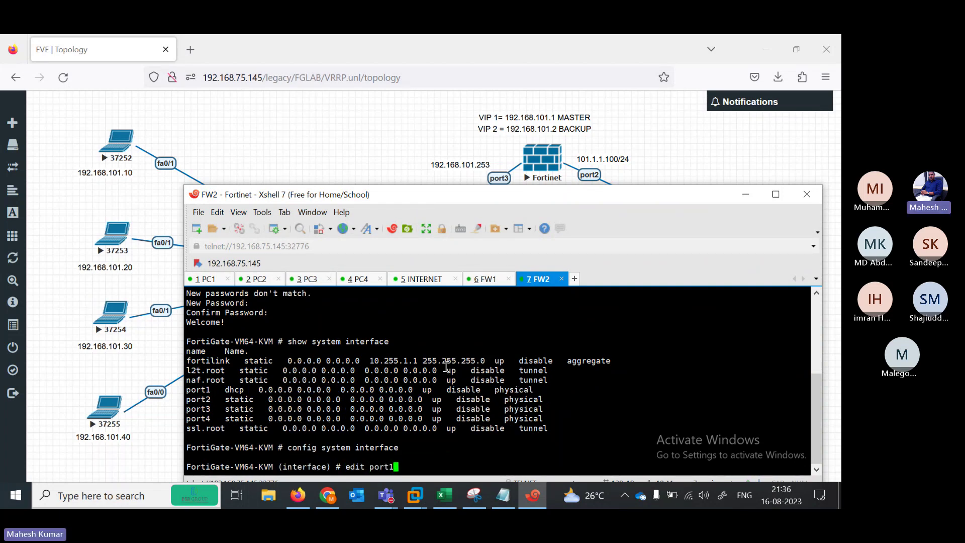
{"action": "key", "text": "BackSpace"}
{"action": "type", "text": "2"}
{"action": "key", "text": "BackSpace"}
{"action": "type", "text": "3"}
{"action": "key", "text": "Return"}
{"action": "key", "text": "Return"}
{"action": "key", "text": "Return"}
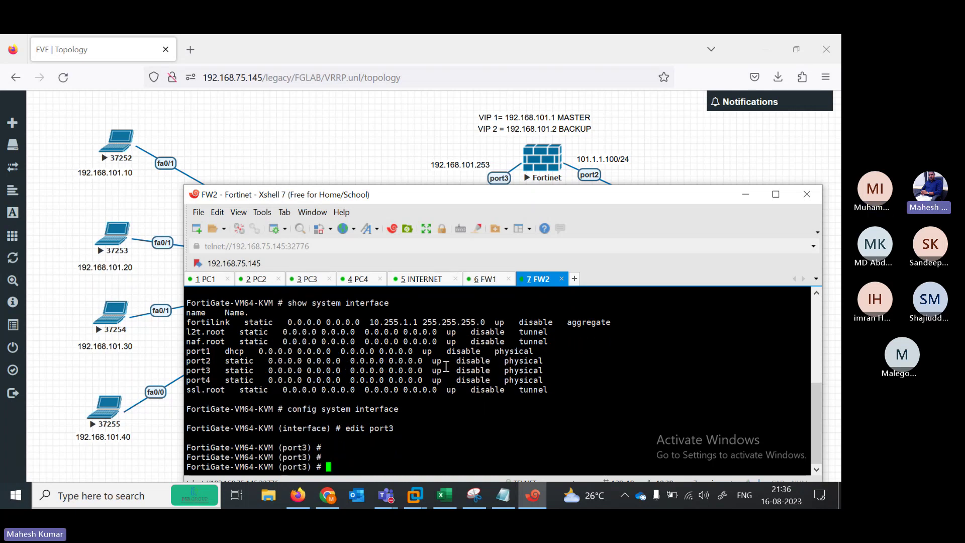
Try setting port3's IP to 192.168.101.253 /24, then exit with end after the parse error
{"action": "type", "text": "set ip 192.168.101.25"}
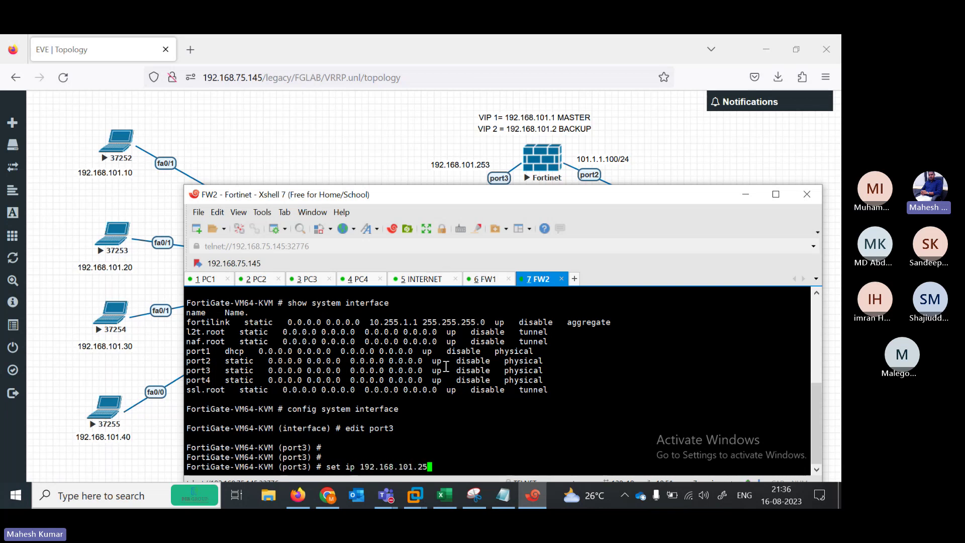
{"action": "type", "text": "3 355"}
{"action": "key", "text": "BackSpace"}
{"action": "key", "text": "BackSpace"}
{"action": "key", "text": "BackSpace"}
{"action": "key", "text": "BackSpace"}
{"action": "type", "text": "/24"}
{"action": "key", "text": "Return"}
{"action": "key", "text": "Return"}
{"action": "key", "text": "Return"}
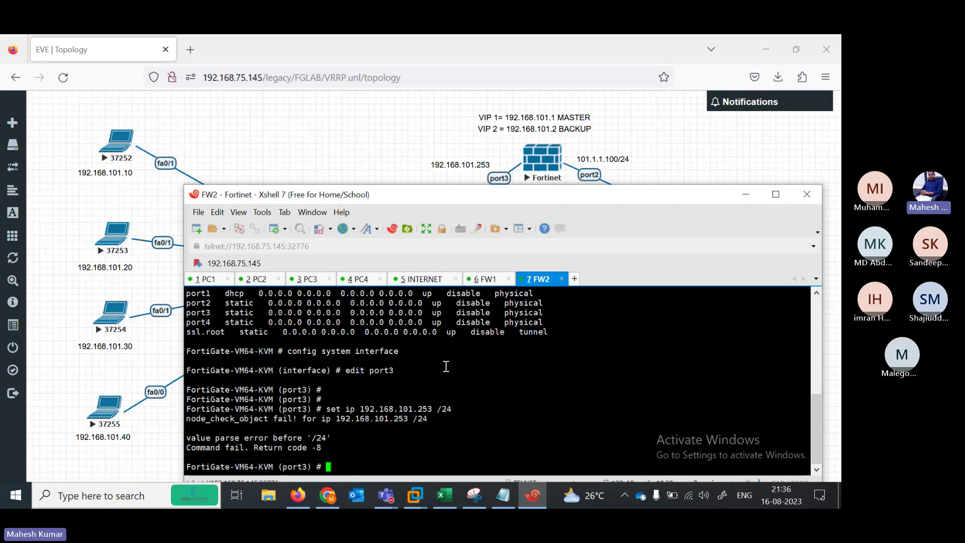
{"action": "key", "text": "Up"}
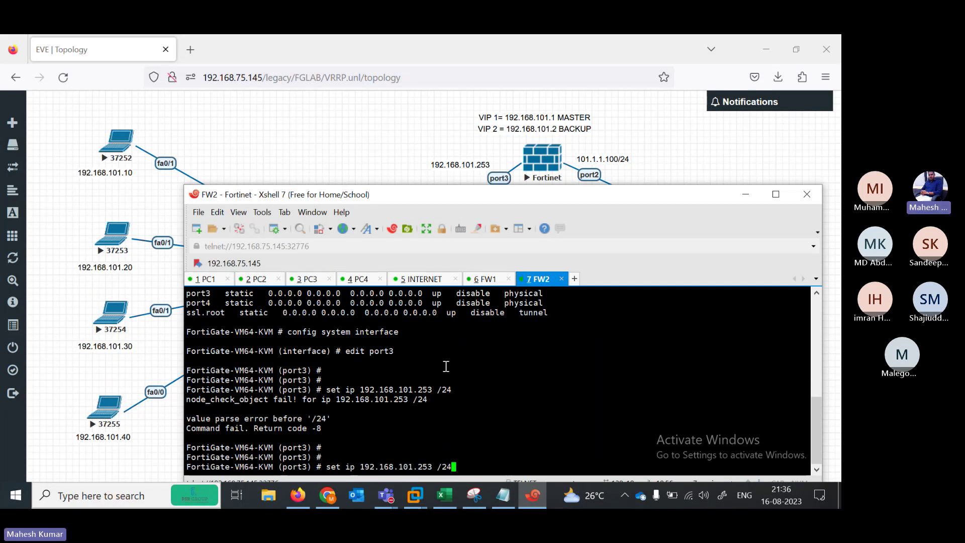
{"action": "key", "text": "BackSpace"}
{"action": "key", "text": "BackSpace"}
{"action": "key", "text": "BackSpace"}
{"action": "key", "text": "BackSpace"}
{"action": "key", "text": "BackSpace"}
{"action": "key", "text": "BackSpace"}
{"action": "key", "text": "BackSpace"}
{"action": "key", "text": "BackSpace"}
{"action": "key", "text": "BackSpace"}
{"action": "key", "text": "BackSpace"}
{"action": "key", "text": "BackSpace"}
{"action": "key", "text": "BackSpace"}
{"action": "key", "text": "BackSpace"}
{"action": "key", "text": "BackSpace"}
{"action": "key", "text": "BackSpace"}
{"action": "key", "text": "BackSpace"}
{"action": "key", "text": "BackSpace"}
{"action": "key", "text": "BackSpace"}
{"action": "key", "text": "BackSpace"}
{"action": "key", "text": "BackSpace"}
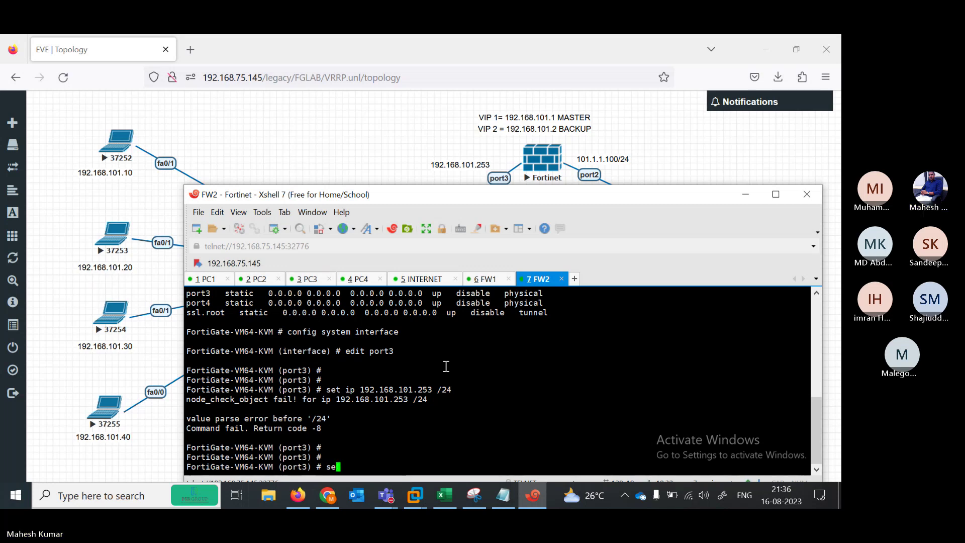
{"action": "type", "text": "end"}
{"action": "key", "text": "Return"}
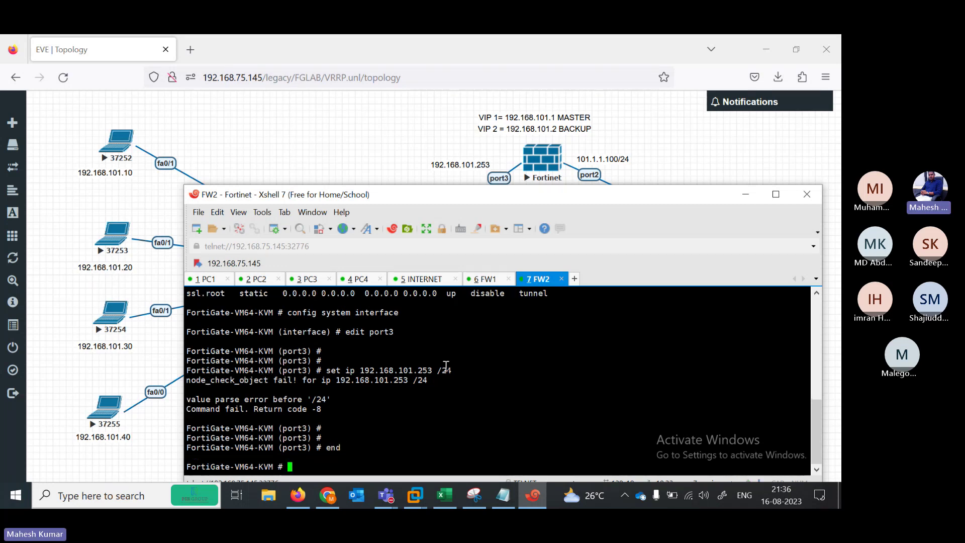
{"action": "key", "text": "Return"}
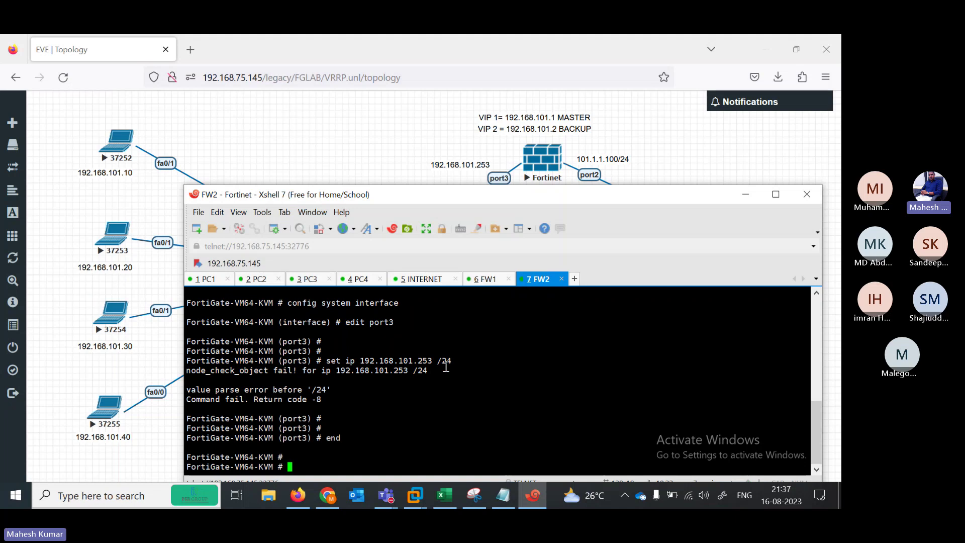
Edit port2 under config system interface and set its mode to static
{"action": "type", "text": "config system interface"}
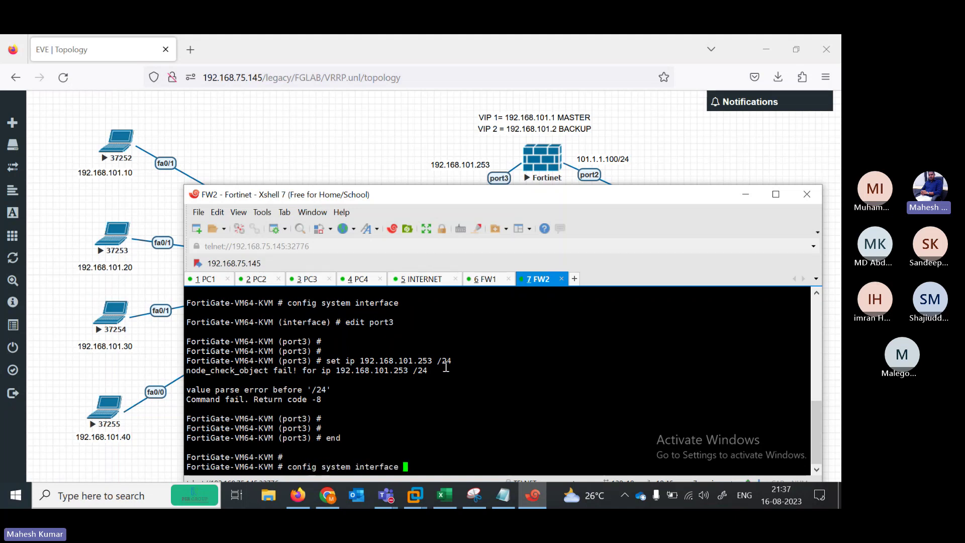
{"action": "key", "text": "Return"}
{"action": "type", "text": "edit port1"}
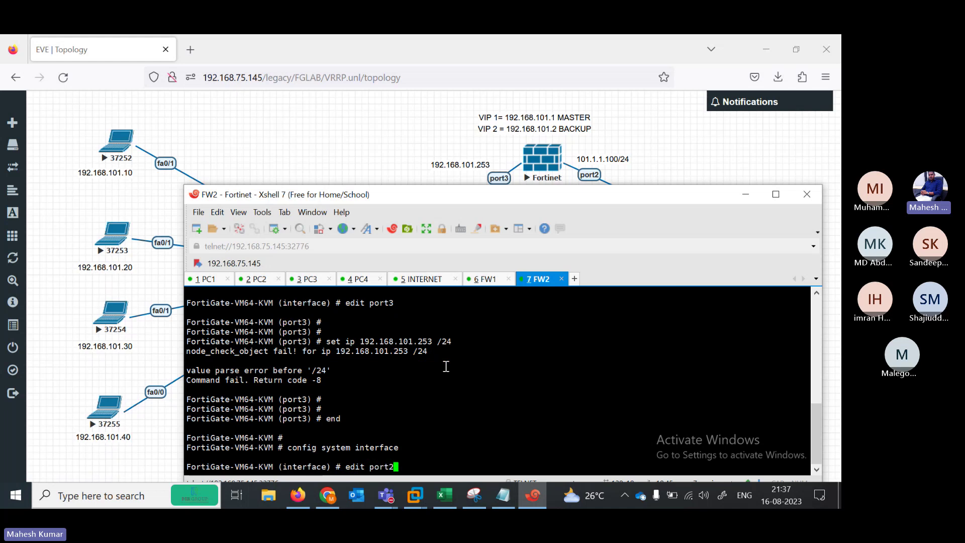
{"action": "key", "text": "Return"}
{"action": "key", "text": "Return"}
{"action": "type", "text": "set mode "}
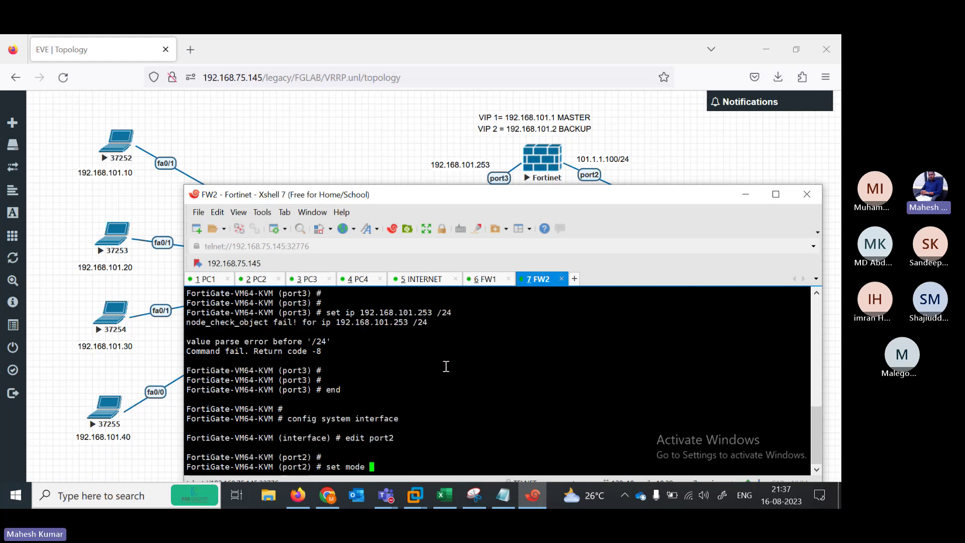
{"action": "type", "text": "static"}
{"action": "key", "text": "Return"}
{"action": "key", "text": "Return"}
{"action": "key", "text": "Return"}
Give port2 the address 101.1.1.100/24 and allow ping, https and http access
{"action": "type", "text": "set"}
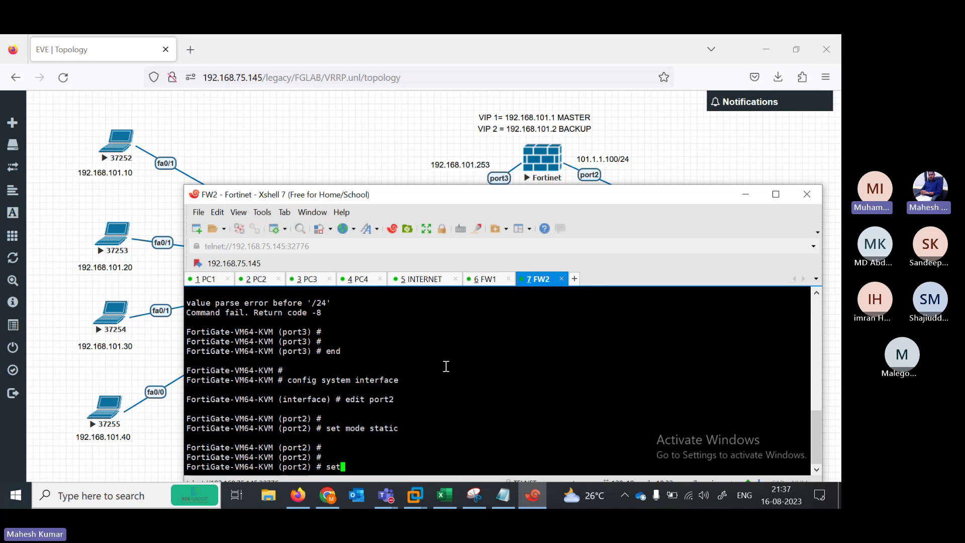
{"action": "type", "text": " ip 1"}
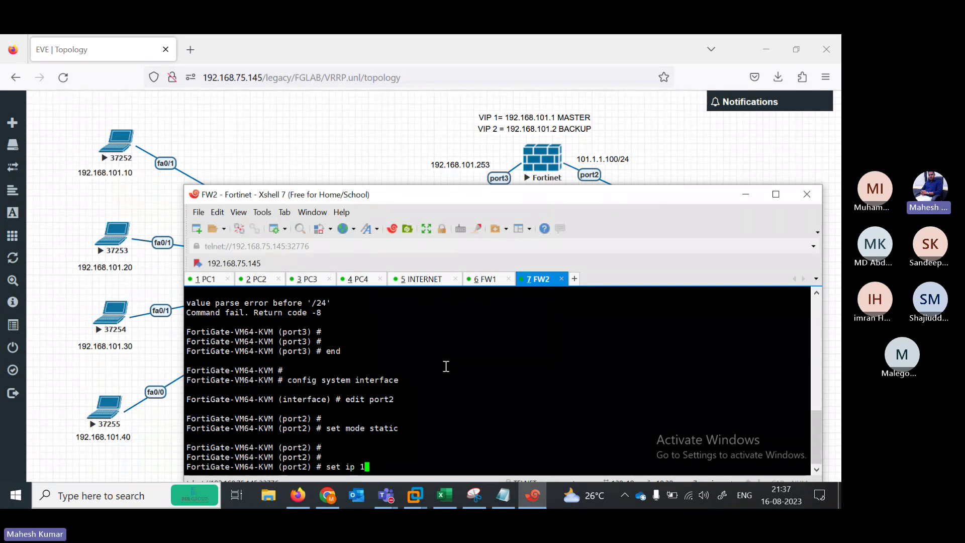
{"action": "type", "text": "02.1.1."}
{"action": "key", "text": "BackSpace"}
{"action": "key", "text": "BackSpace"}
{"action": "key", "text": "BackSpace"}
{"action": "key", "text": "BackSpace"}
{"action": "key", "text": "BackSpace"}
{"action": "key", "text": "BackSpace"}
{"action": "key", "text": "BackSpace"}
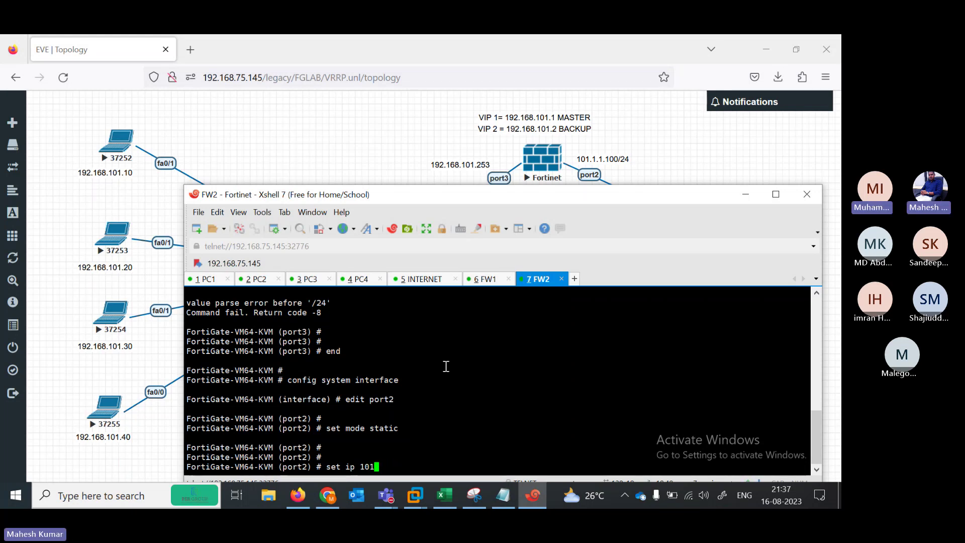
{"action": "type", "text": "1.1.1."}
{"action": "type", "text": "00/24"}
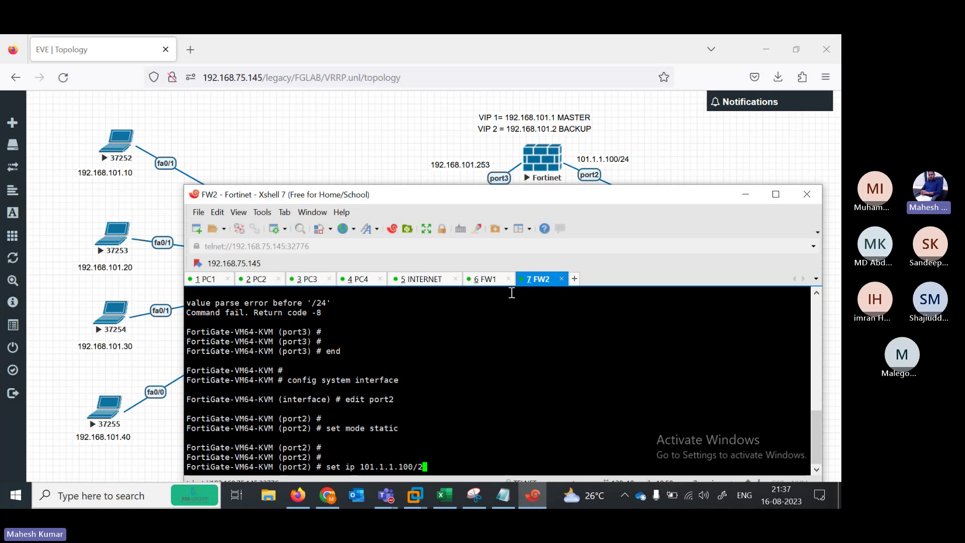
{"action": "key", "text": "Return"}
{"action": "key", "text": "Return"}
{"action": "key", "text": "Return"}
{"action": "key", "text": "Return"}
{"action": "key", "text": "Return"}
{"action": "key", "text": "Return"}
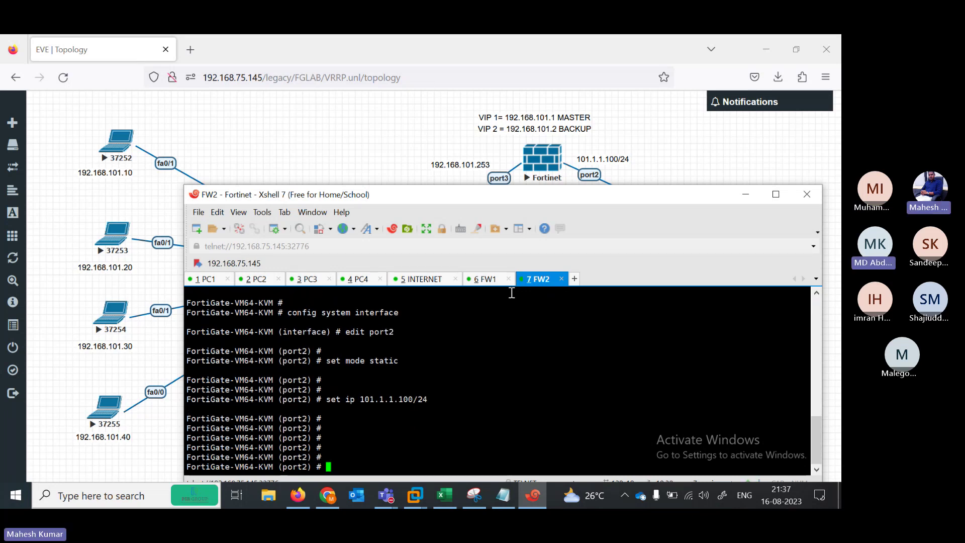
{"action": "type", "text": "set al"}
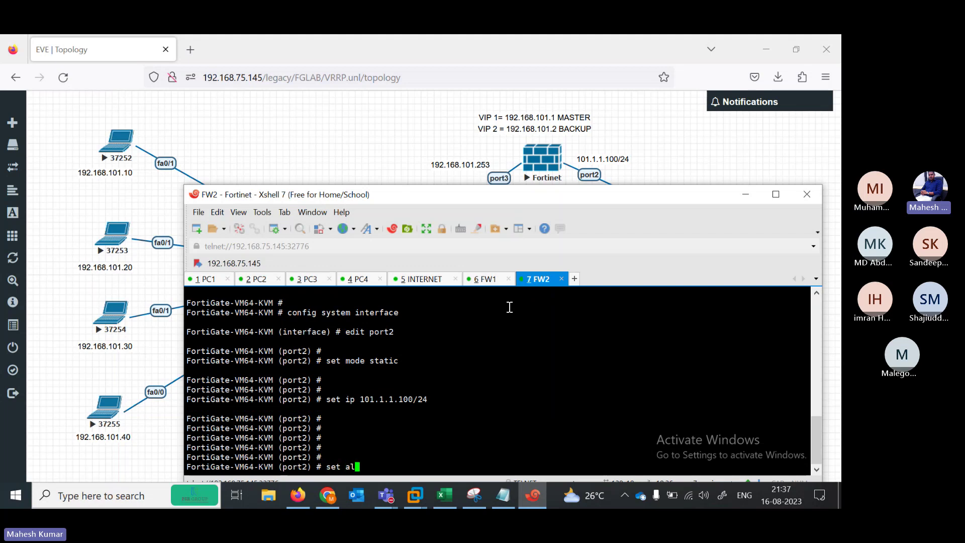
{"action": "type", "text": "lowaccess ping  https sshh"}
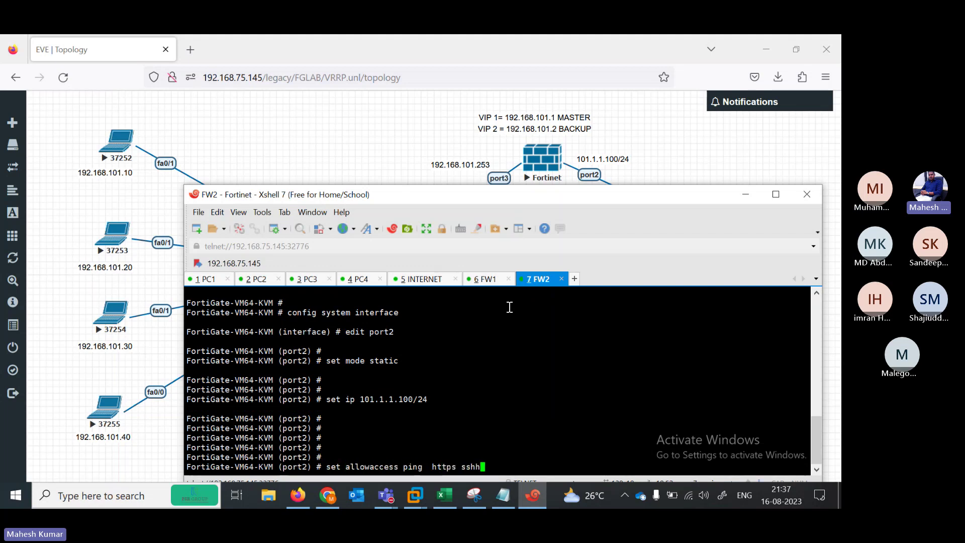
{"action": "key", "text": "BackSpace"}
{"action": "key", "text": "BackSpace"}
{"action": "key", "text": "BackSpace"}
{"action": "key", "text": "BackSpace"}
{"action": "type", "text": "http"}
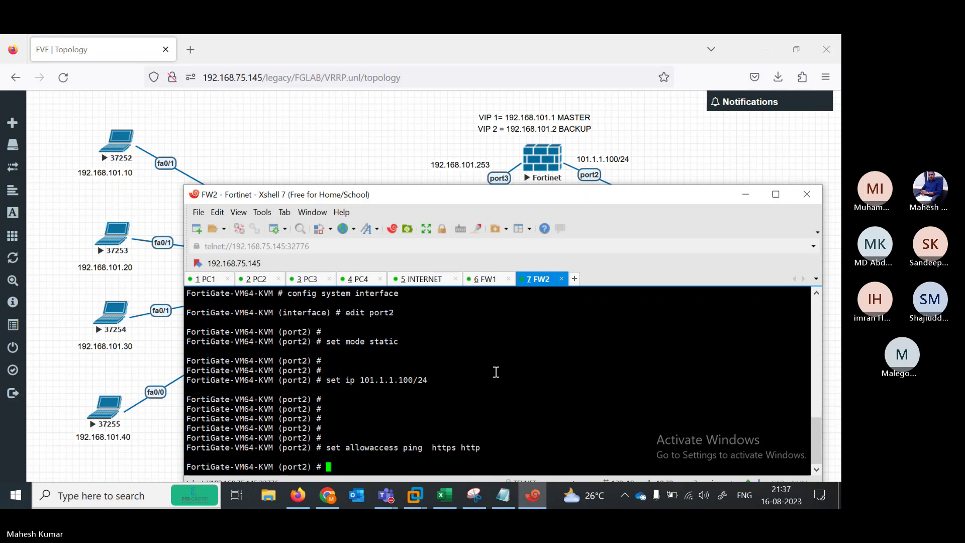
{"action": "key", "text": "Return"}
{"action": "key", "text": "Return"}
{"action": "key", "text": "Return"}
{"action": "key", "text": "Return"}
{"action": "key", "text": "Return"}
{"action": "key", "text": "Return"}
{"action": "key", "text": "Return"}
{"action": "key", "text": "Return"}
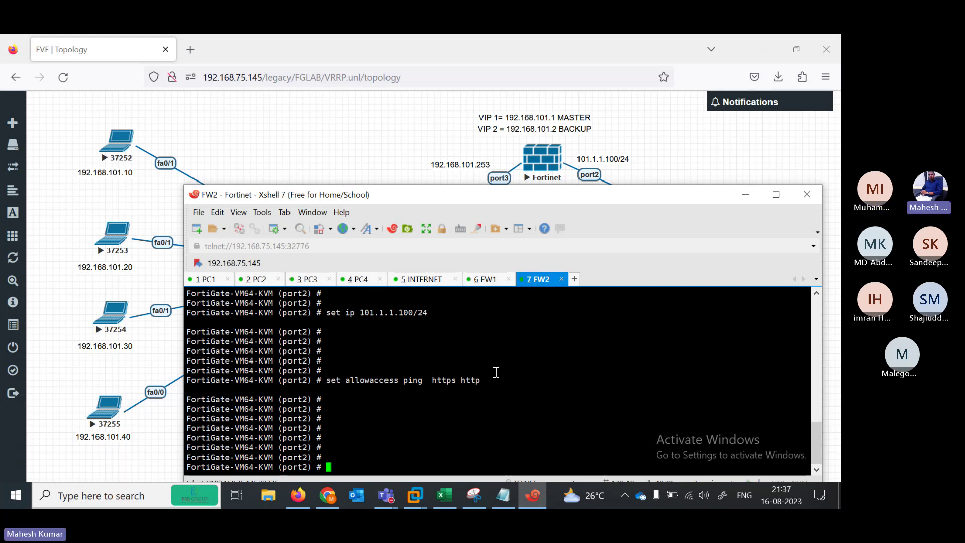
Finish port2 with next, then edit port3 and set it to static mode
{"action": "type", "text": "next"}
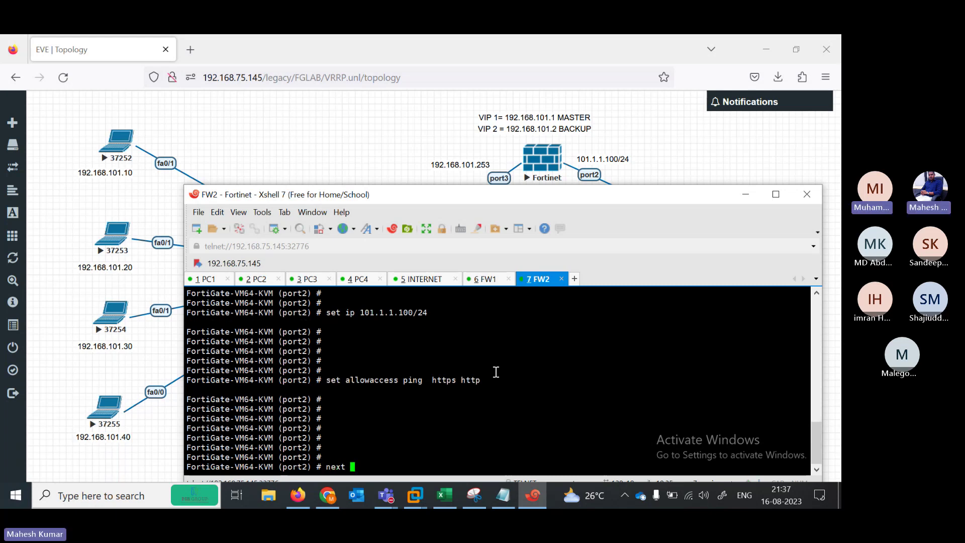
{"action": "key", "text": "Return"}
{"action": "type", "text": "erface) # edit port1"}
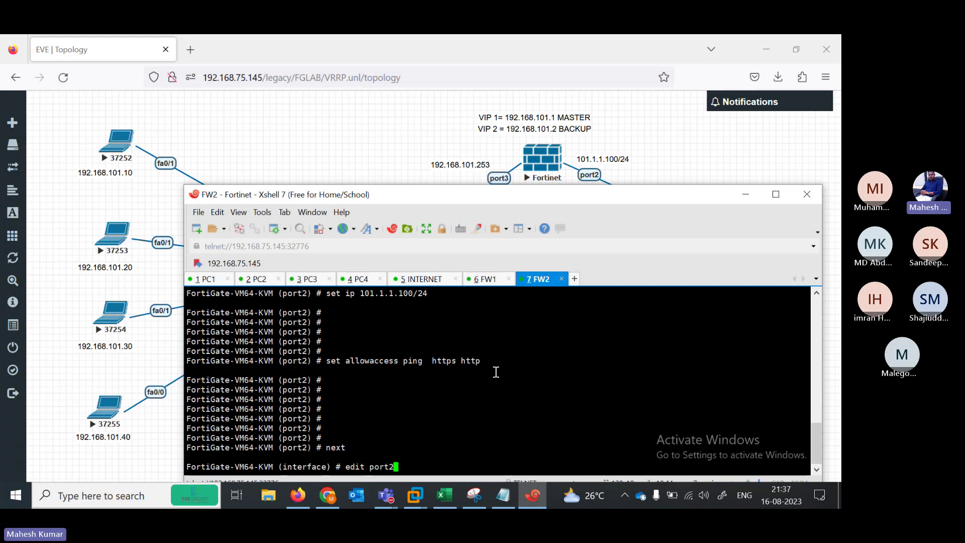
{"action": "key", "text": "Return"}
{"action": "key", "text": "Return"}
{"action": "key", "text": "Return"}
{"action": "key", "text": "Return"}
{"action": "key", "text": "Return"}
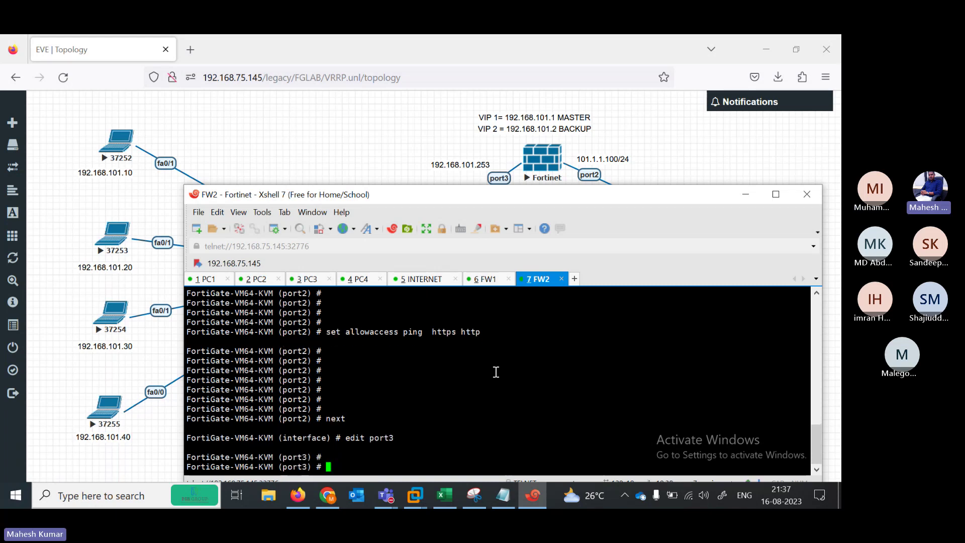
{"action": "type", "text": "set ip 192.1"}
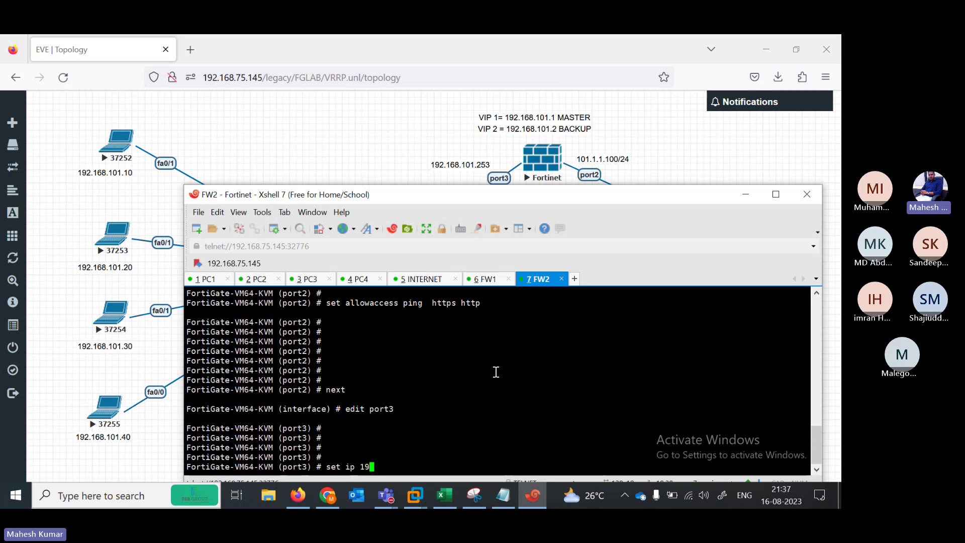
{"action": "key", "text": "BackSpace"}
{"action": "key", "text": "BackSpace"}
{"action": "key", "text": "BackSpace"}
{"action": "key", "text": "BackSpace"}
{"action": "key", "text": "BackSpace"}
{"action": "key", "text": "BackSpace"}
{"action": "key", "text": "BackSpace"}
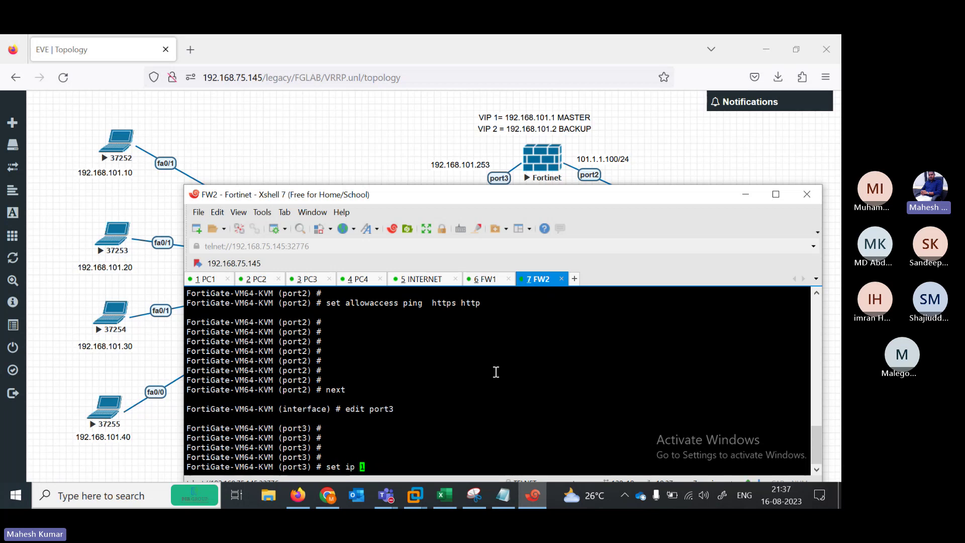
{"action": "type", "text": "mode static"}
{"action": "key", "text": "Return"}
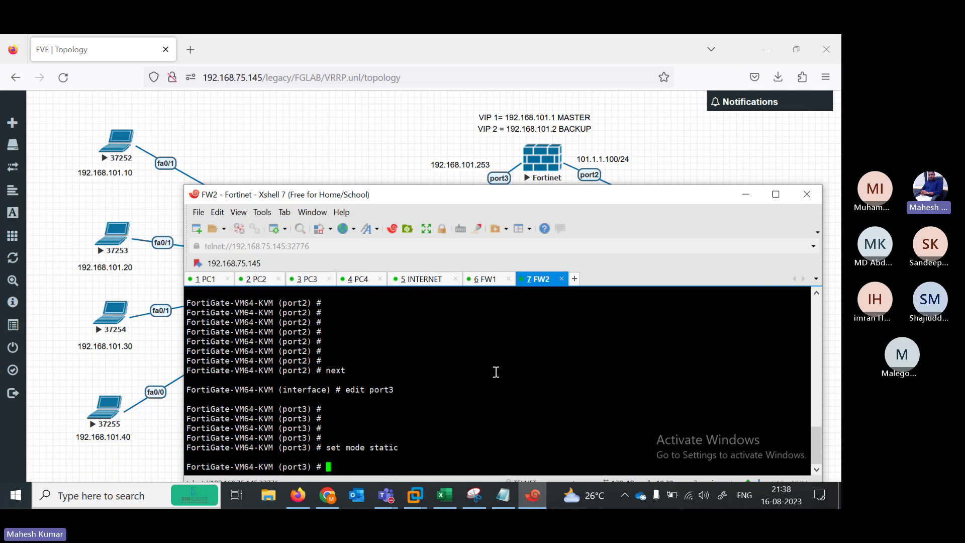
Give port3 address 192.168.101.253/24 with ping and https access, then end
{"action": "type", "text": "set ip 192.168.101.253"}
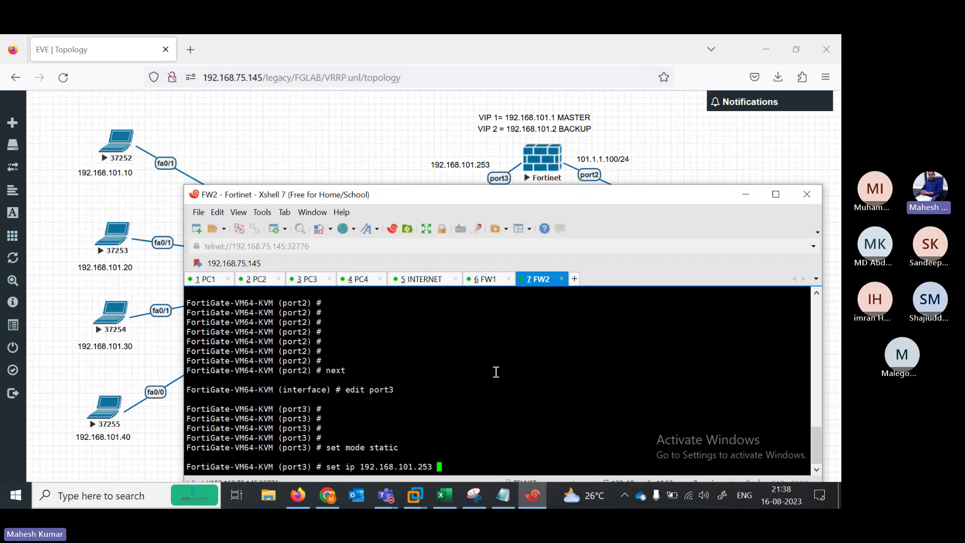
{"action": "type", "text": " 255.2"}
{"action": "key", "text": "BackSpace"}
{"action": "key", "text": "BackSpace"}
{"action": "key", "text": "BackSpace"}
{"action": "key", "text": "BackSpace"}
{"action": "key", "text": "BackSpace"}
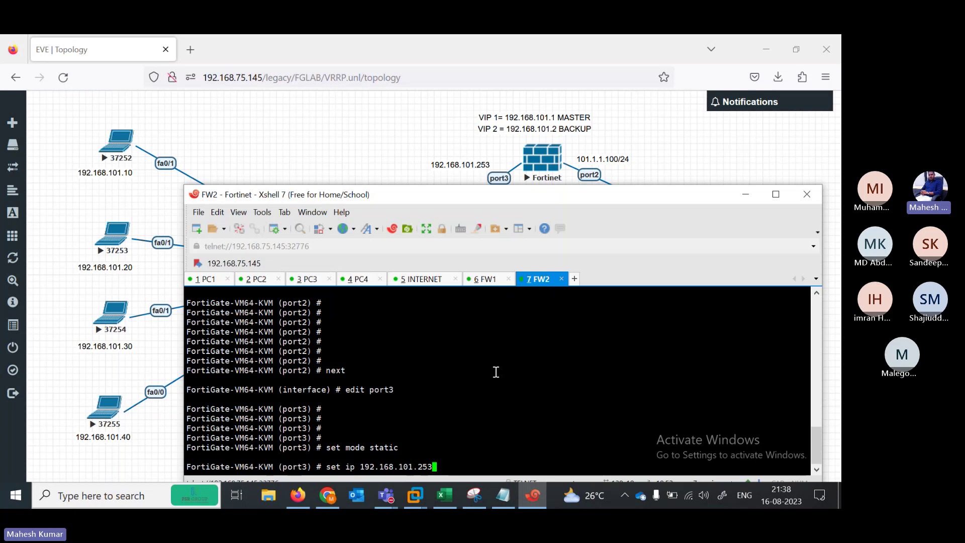
{"action": "type", "text": "/24"}
{"action": "key", "text": "Return"}
{"action": "key", "text": "Return"}
{"action": "key", "text": "Return"}
{"action": "key", "text": "Return"}
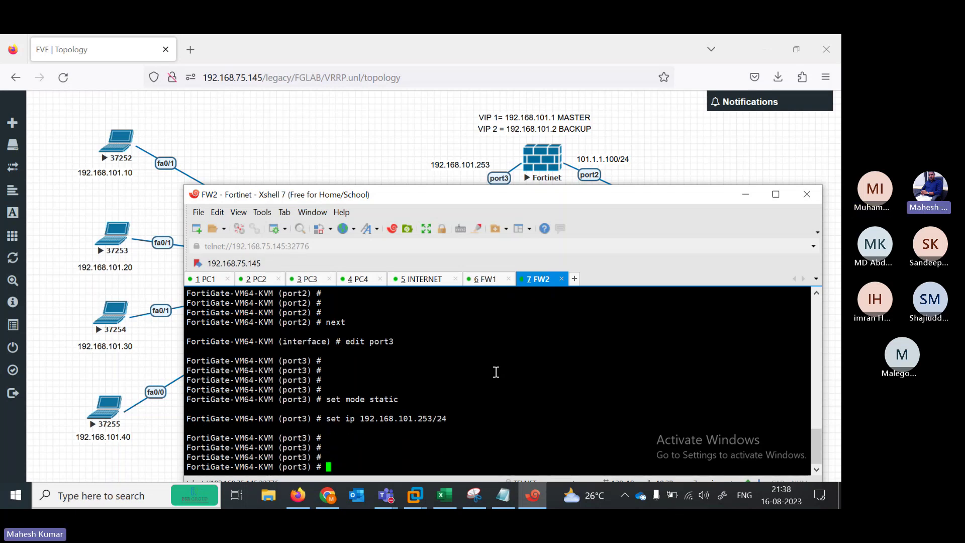
{"action": "type", "text": "set a"}
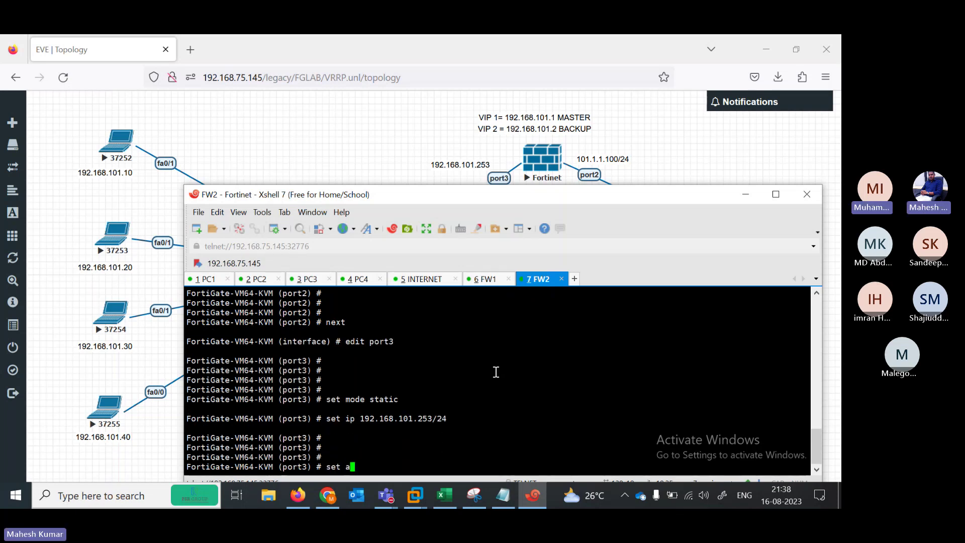
{"action": "type", "text": "llowaccess ping  https"}
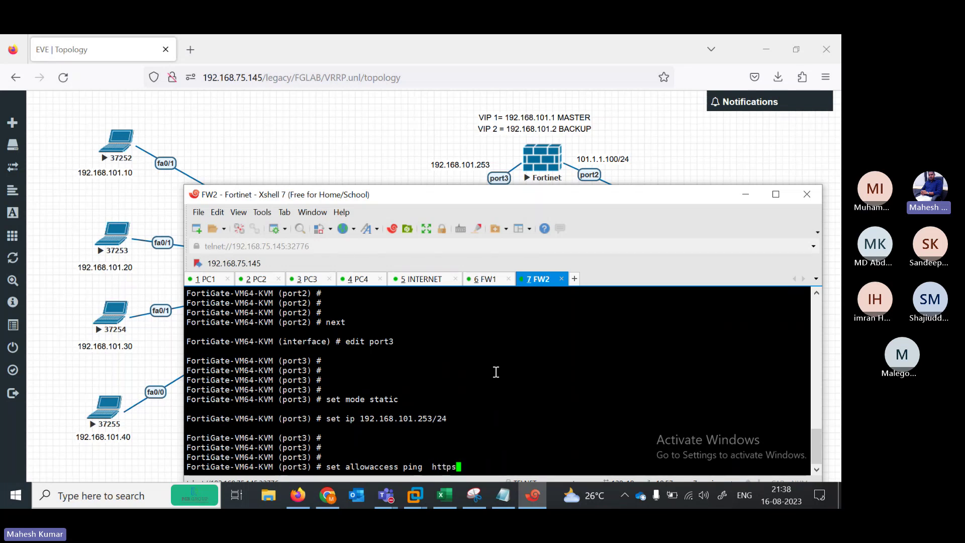
{"action": "key", "text": "Return"}
{"action": "key", "text": "Return"}
{"action": "type", "text": "end"}
{"action": "key", "text": "Return"}
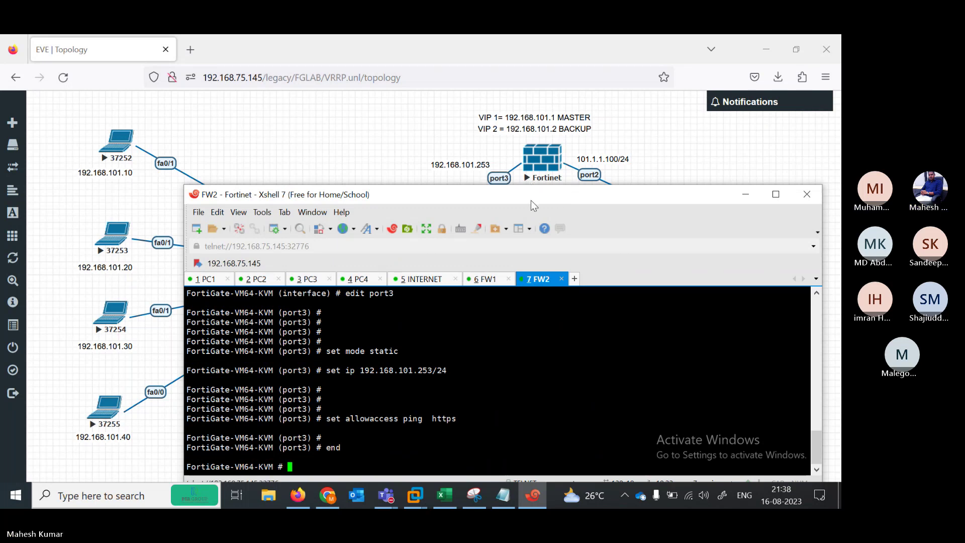
Re-enter config system interface on FW2 and open port2 for editing
{"action": "key", "text": "Up"}
{"action": "key", "text": "Up"}
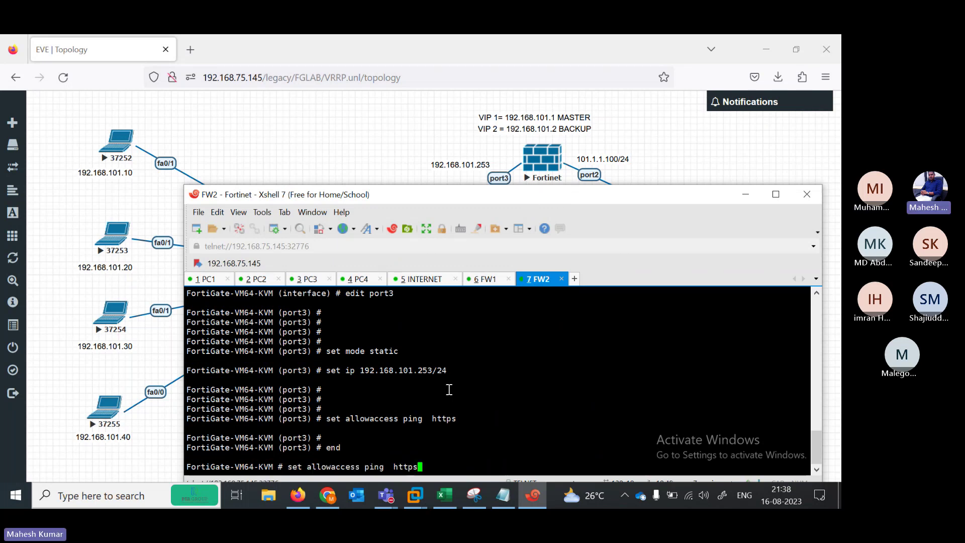
{"action": "key", "text": "Up"}
{"action": "key", "text": "Up"}
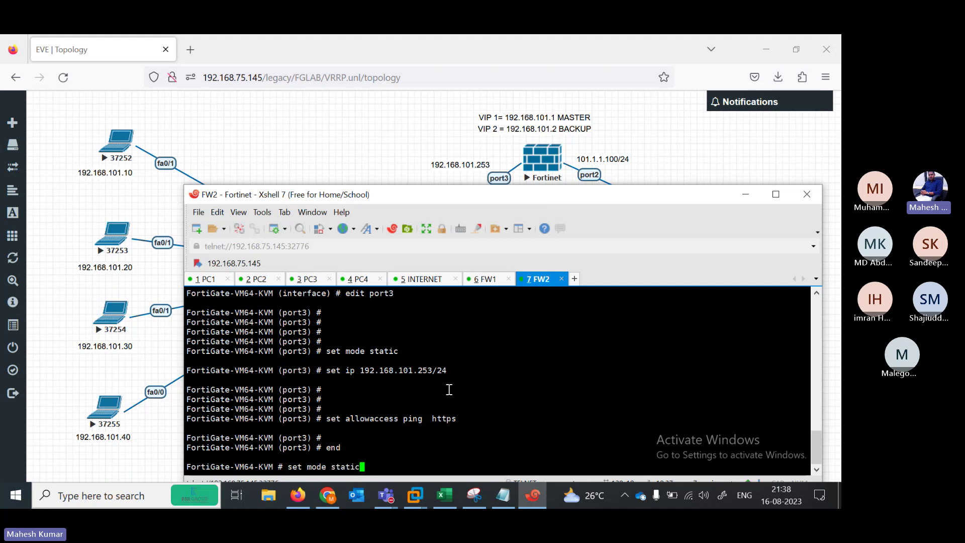
{"action": "key", "text": "Up"}
{"action": "key", "text": "Return"}
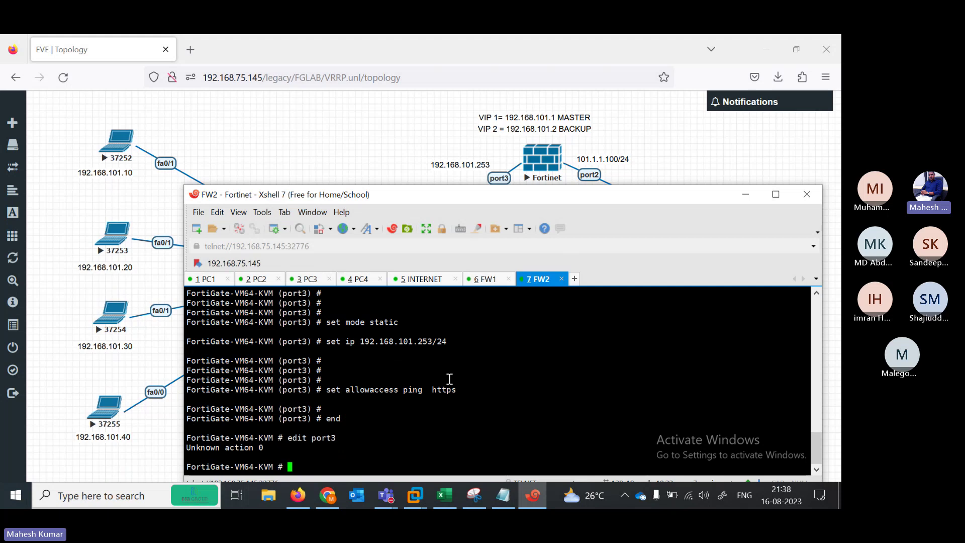
{"action": "type", "text": "config system interface"}
{"action": "key", "text": "Return"}
{"action": "type", "text": "edit port1"}
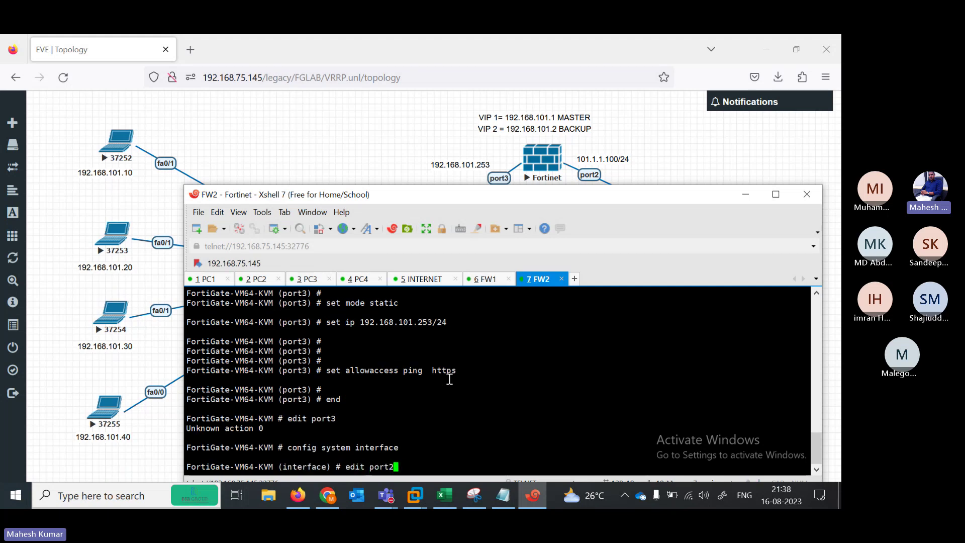
{"action": "key", "text": "Return"}
{"action": "key", "text": "Return"}
Clear port2's IP address with unset ip and finish it with next
{"action": "type", "text": "no ip"}
{"action": "key", "text": "Return"}
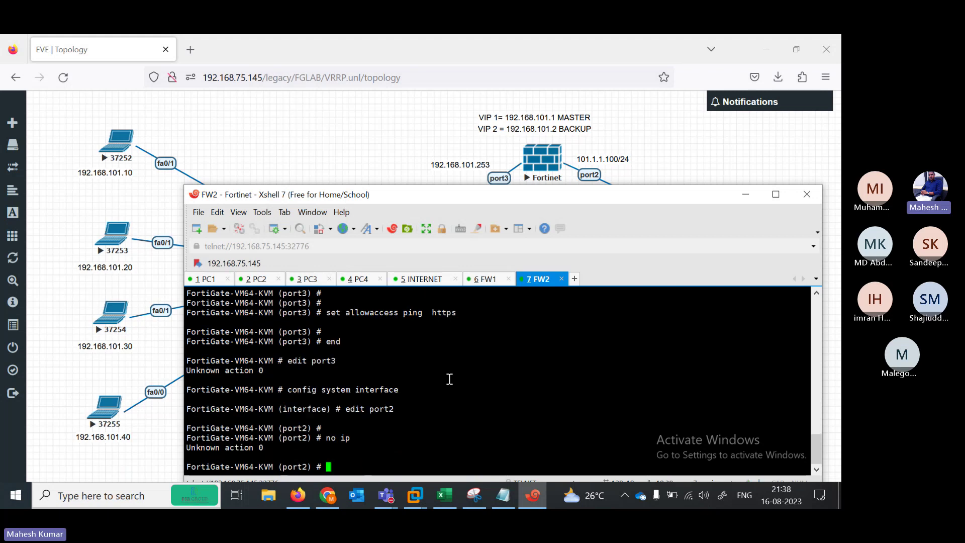
{"action": "type", "text": "no"}
{"action": "key", "text": "BackSpace"}
{"action": "key", "text": "BackSpace"}
{"action": "key", "text": "BackSpace"}
{"action": "type", "text": "unset ip"}
{"action": "key", "text": "Return"}
{"action": "key", "text": "Return"}
{"action": "key", "text": "Return"}
{"action": "key", "text": "Return"}
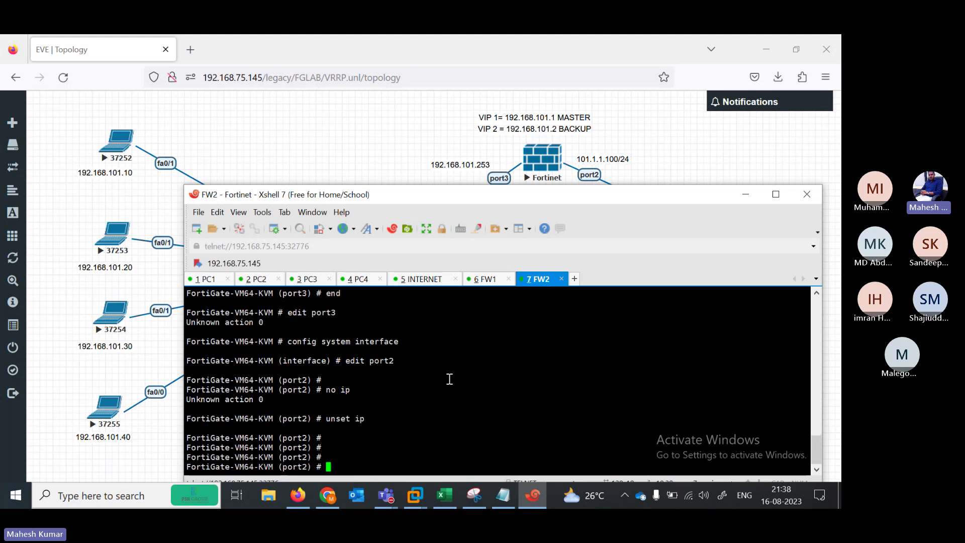
{"action": "type", "text": "next"}
{"action": "key", "text": "Return"}
{"action": "key", "text": "Return"}
{"action": "key", "text": "Return"}
Clear port3's IP address with unset ip and leave interface configuration with end
{"action": "type", "text": "e"}
{"action": "type", "text": "dit port2"}
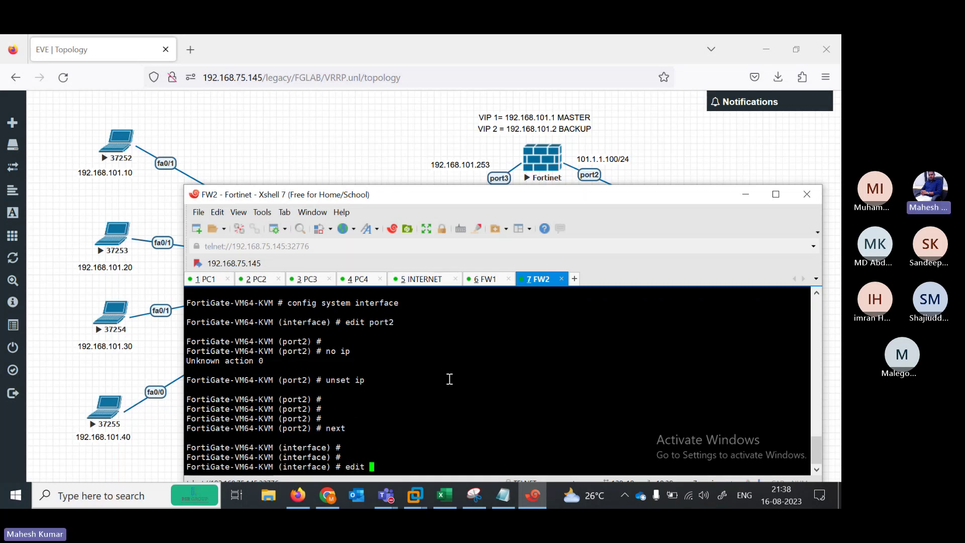
{"action": "key", "text": "BackSpace"}
{"action": "type", "text": "1"}
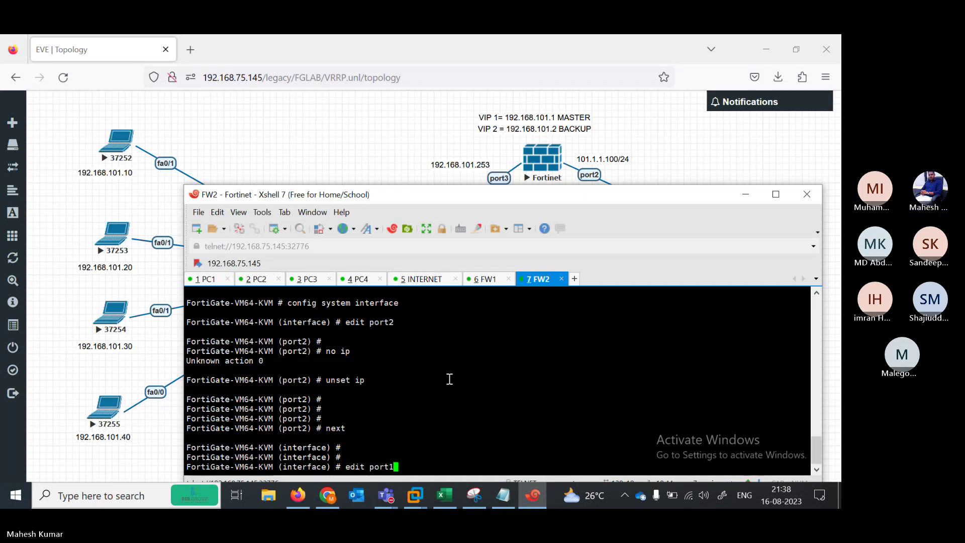
{"action": "key", "text": "Return"}
{"action": "key", "text": "Return"}
{"action": "key", "text": "Return"}
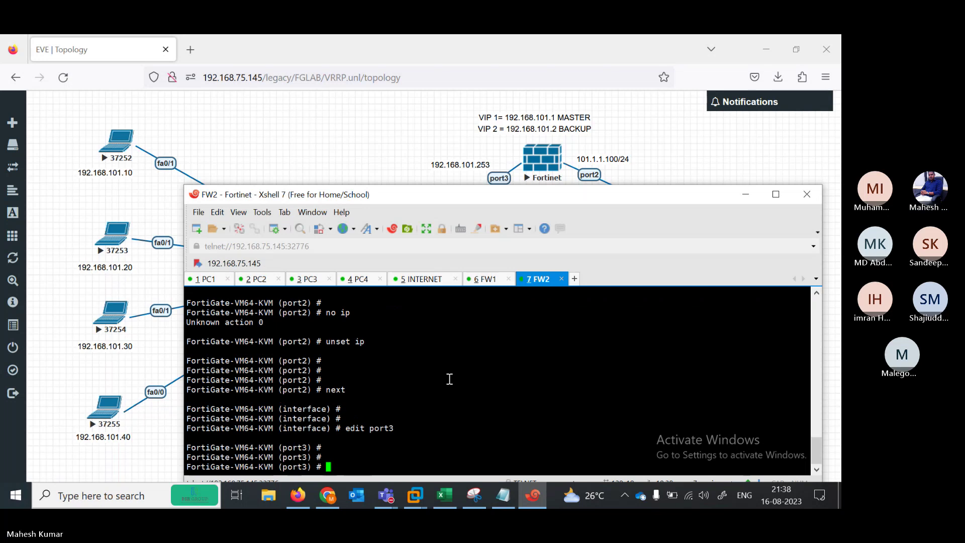
{"action": "type", "text": "unset"}
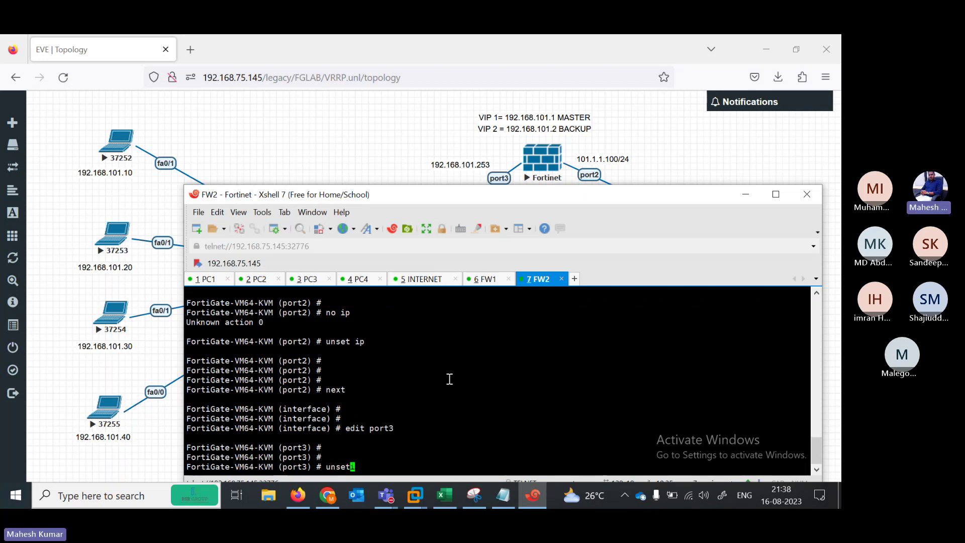
{"action": "type", "text": " ip"}
{"action": "key", "text": "Return"}
{"action": "key", "text": "Return"}
{"action": "type", "text": "end"}
{"action": "key", "text": "Return"}
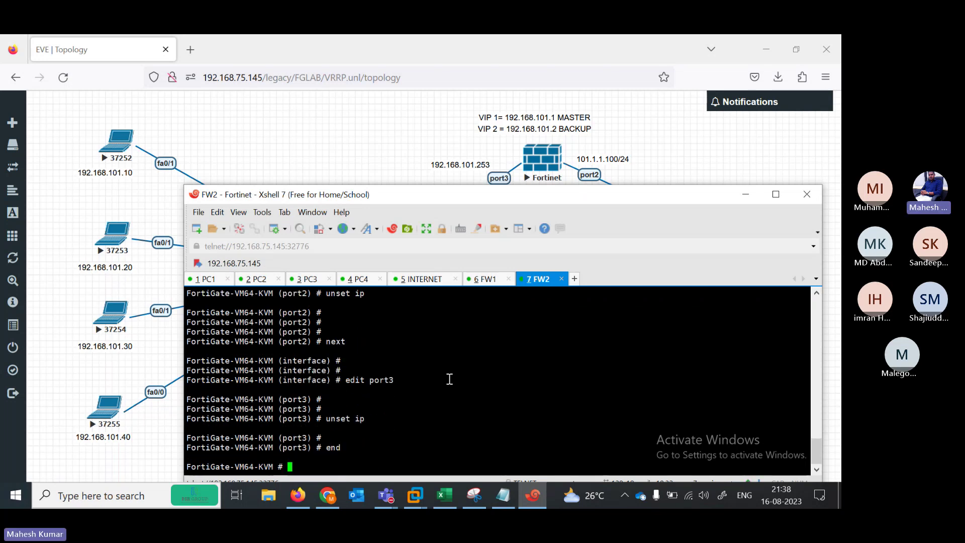
{"action": "key", "text": "Return"}
{"action": "key", "text": "Return"}
{"action": "key", "text": "Return"}
{"action": "type", "text": "show"}
{"action": "key", "text": "BackSpace"}
{"action": "key", "text": "BackSpace"}
{"action": "key", "text": "BackSpace"}
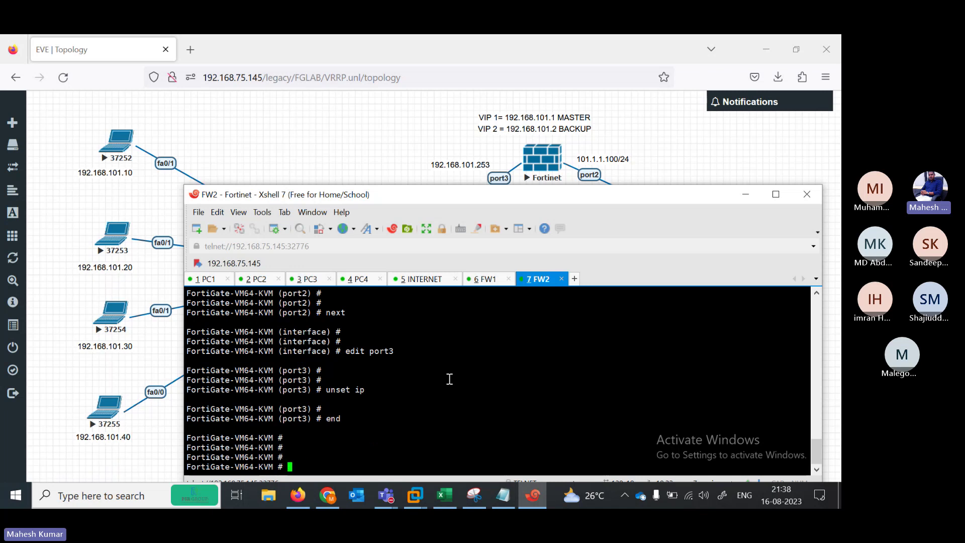
Log in to the FW1 session and enter config system interface mode
{"action": "key", "text": "alt+6"}
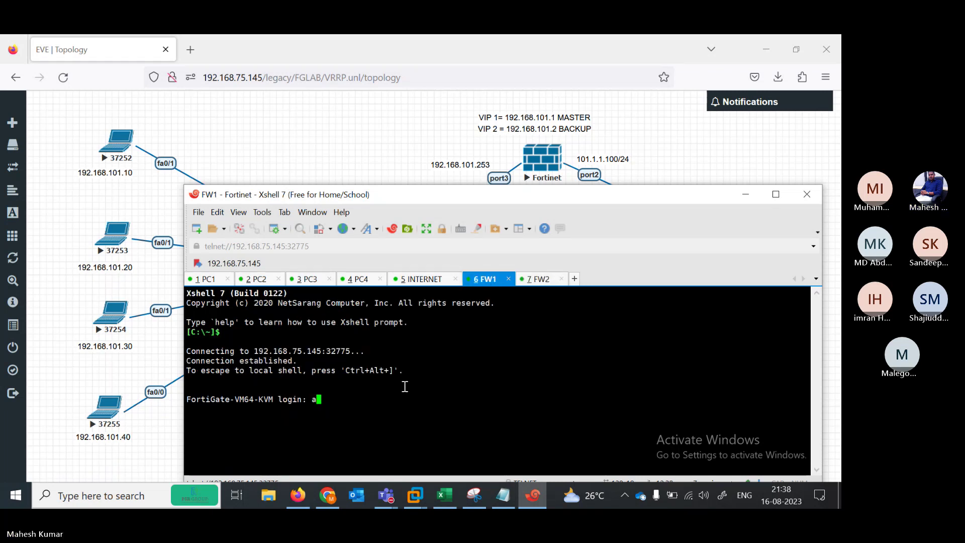
{"action": "type", "text": "admin"}
{"action": "key", "text": "Return"}
{"action": "key", "text": "Return"}
{"action": "key", "text": "Return"}
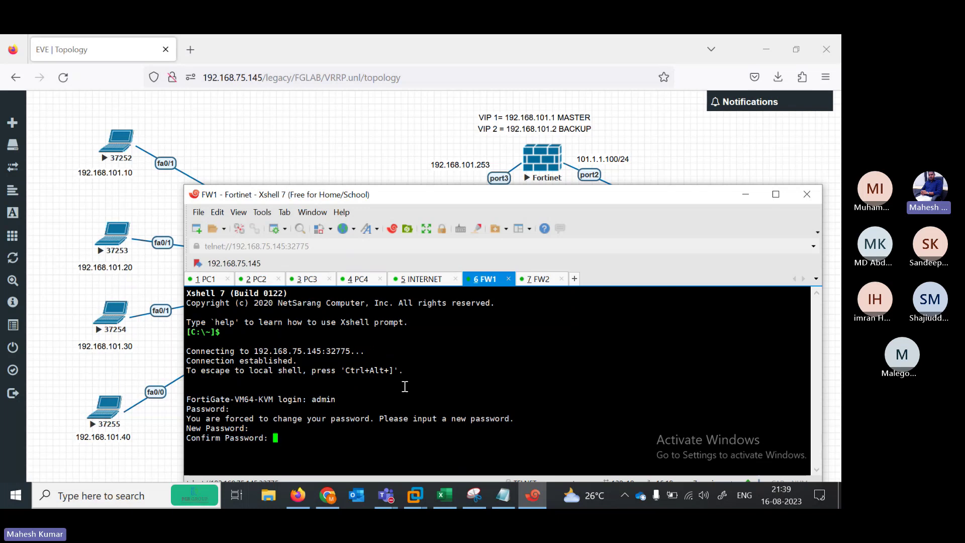
{"action": "key", "text": "Return"}
{"action": "type", "text": "config system i"}
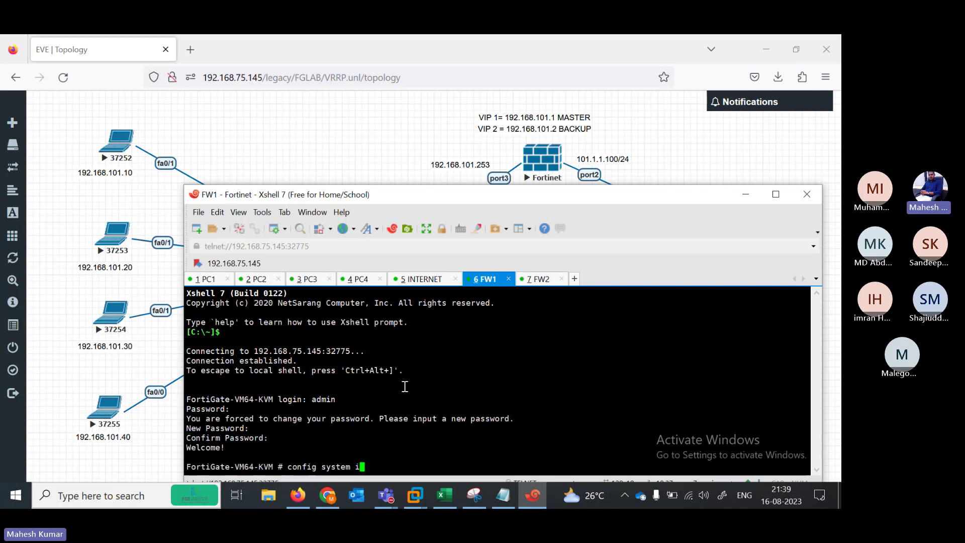
{"action": "key", "text": "Tab"}
{"action": "key", "text": "question"}
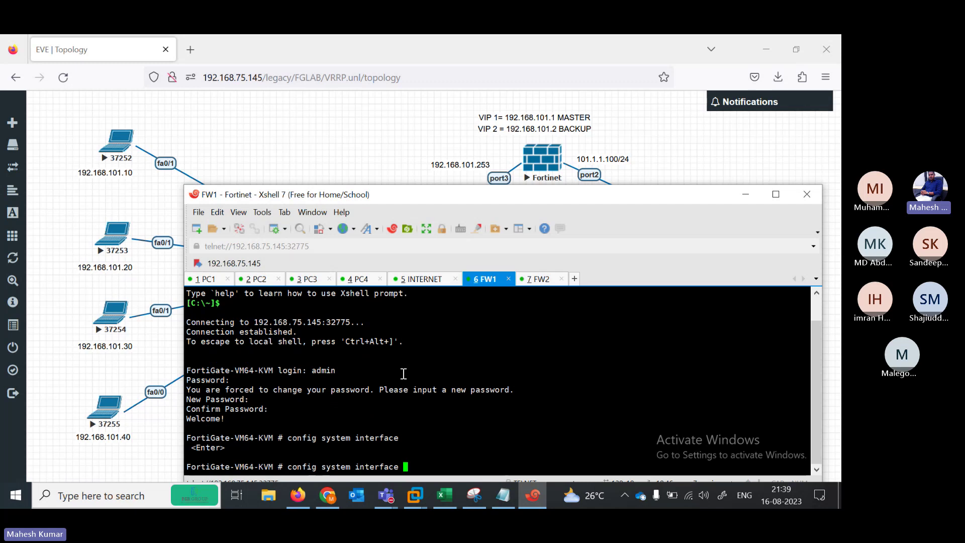
{"action": "key", "text": "Return"}
{"action": "key", "text": "Return"}
{"action": "key", "text": "Return"}
{"action": "key", "text": "Return"}
{"action": "key", "text": "Return"}
Set FW1 port2 to 101.1.1.100/24 with ping access allowed
{"action": "type", "text": "ed"}
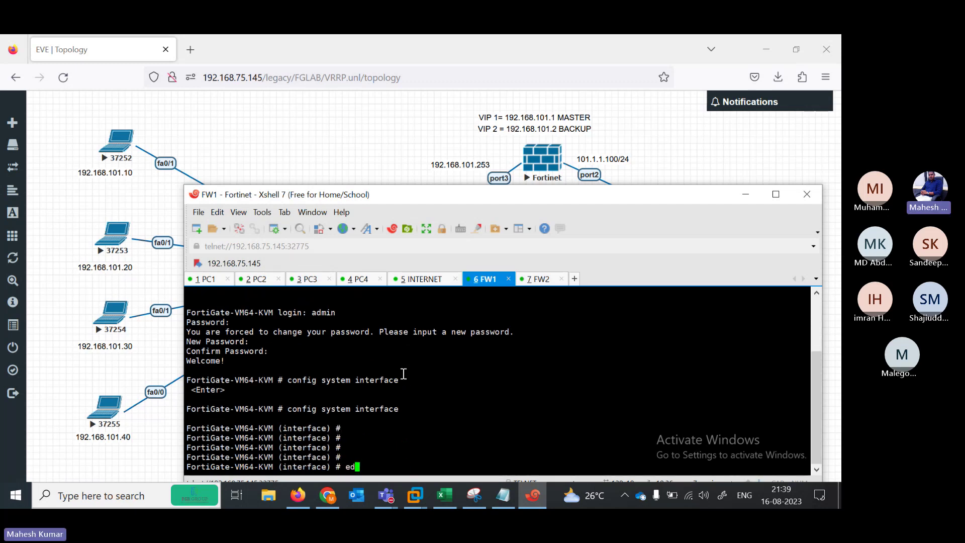
{"action": "type", "text": "it port1"}
{"action": "key", "text": "BackSpace"}
{"action": "type", "text": "2"}
{"action": "key", "text": "Return"}
{"action": "key", "text": "Return"}
{"action": "type", "text": "set"}
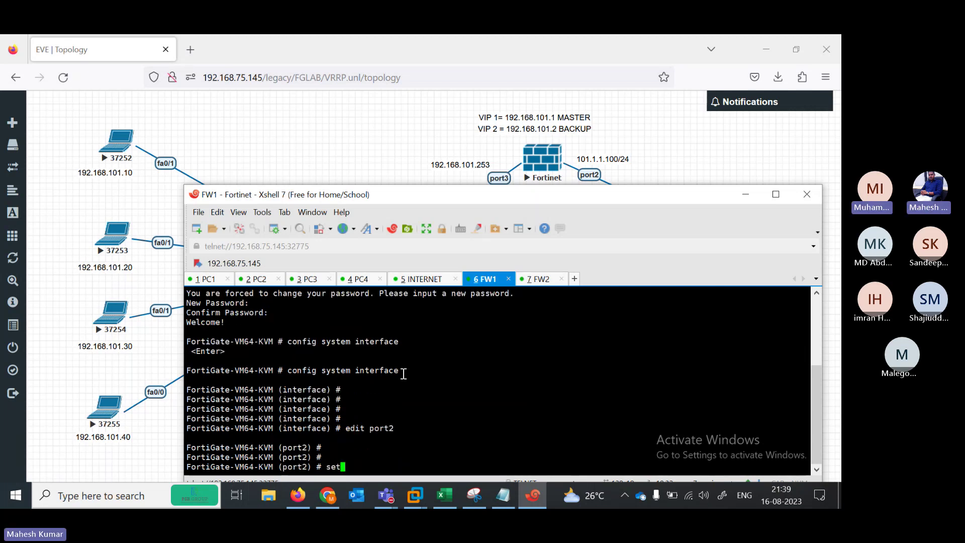
{"action": "type", "text": " ip 101.1.1.100"}
{"action": "type", "text": "/24"}
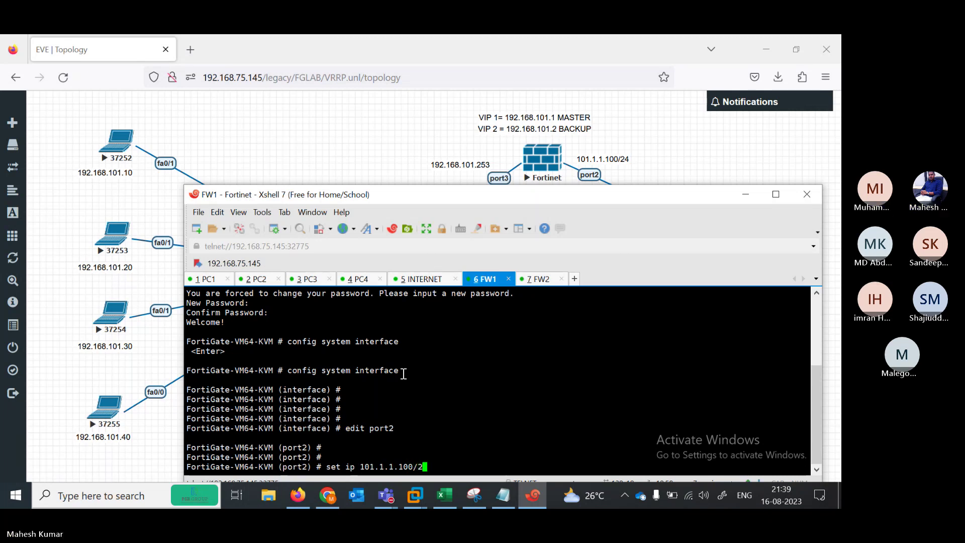
{"action": "key", "text": "Return"}
{"action": "key", "text": "Return"}
{"action": "key", "text": "Return"}
{"action": "key", "text": "Return"}
{"action": "type", "text": "set ap"}
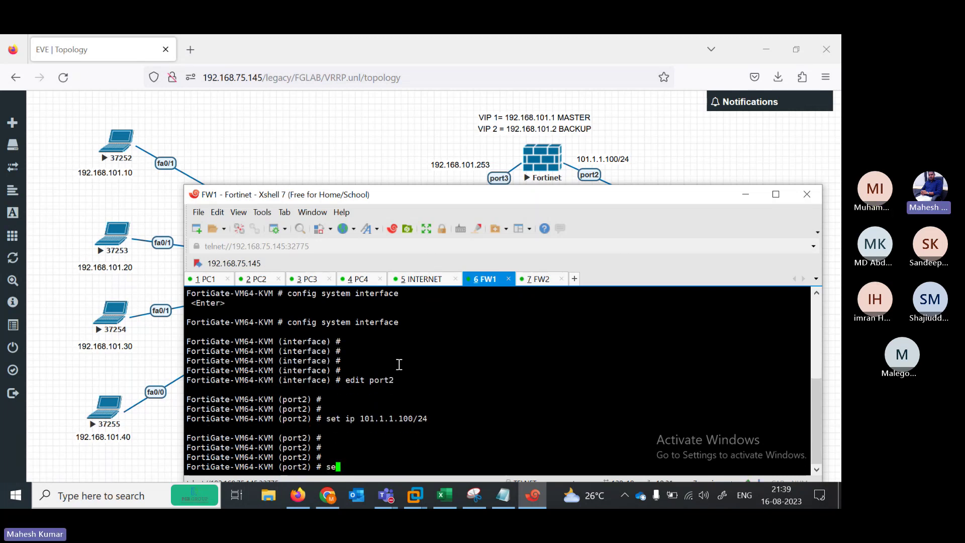
{"action": "key", "text": "Tab"}
{"action": "type", "text": "ping"}
{"action": "key", "text": "Return"}
{"action": "key", "text": "Return"}
{"action": "key", "text": "Return"}
{"action": "key", "text": "Return"}
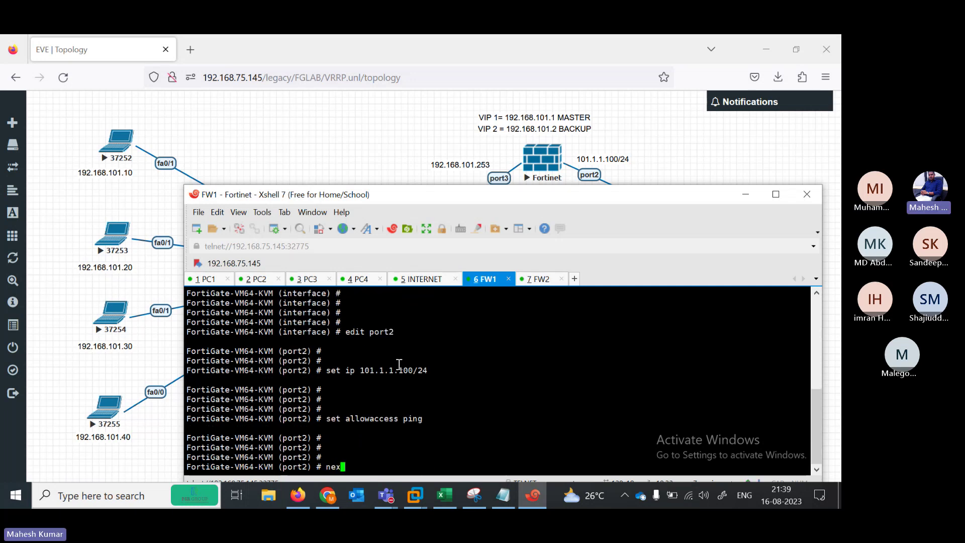
{"action": "type", "text": "next"}
{"action": "key", "text": "Return"}
{"action": "key", "text": "Return"}
{"action": "key", "text": "Return"}
Give FW1 port3 192.168.101.253/24 with ping, https and http access, then end
{"action": "type", "text": "e"}
{"action": "type", "text": "port1"}
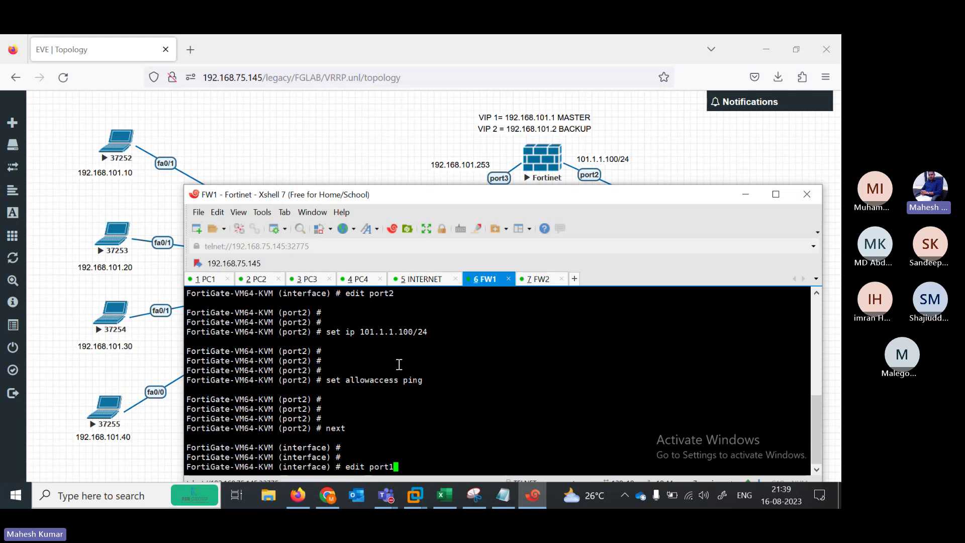
{"action": "key", "text": "Return"}
{"action": "key", "text": "Return"}
{"action": "type", "text": "set "}
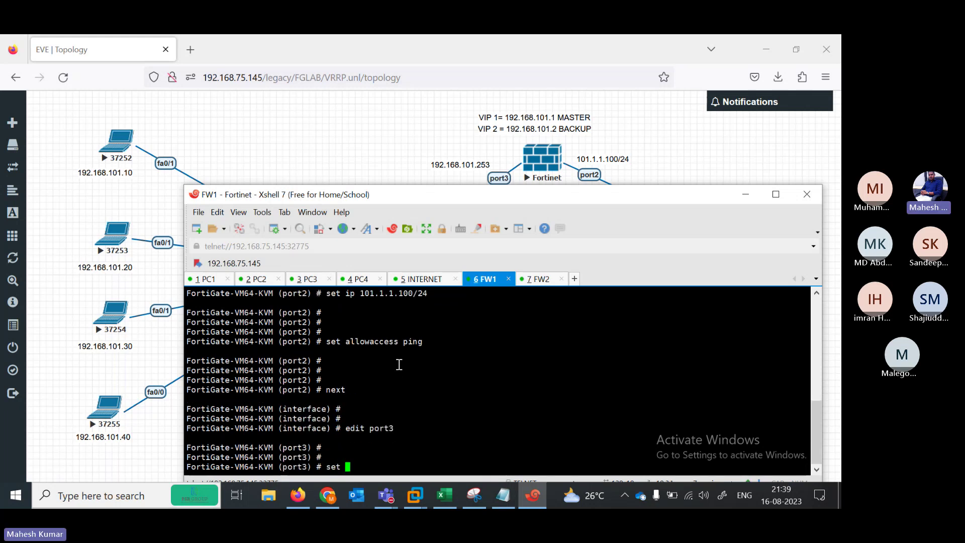
{"action": "type", "text": "ip 192.1"}
{"action": "type", "text": "68."}
{"action": "type", "text": "101.25"}
{"action": "type", "text": "3"}
{"action": "key", "text": "Return"}
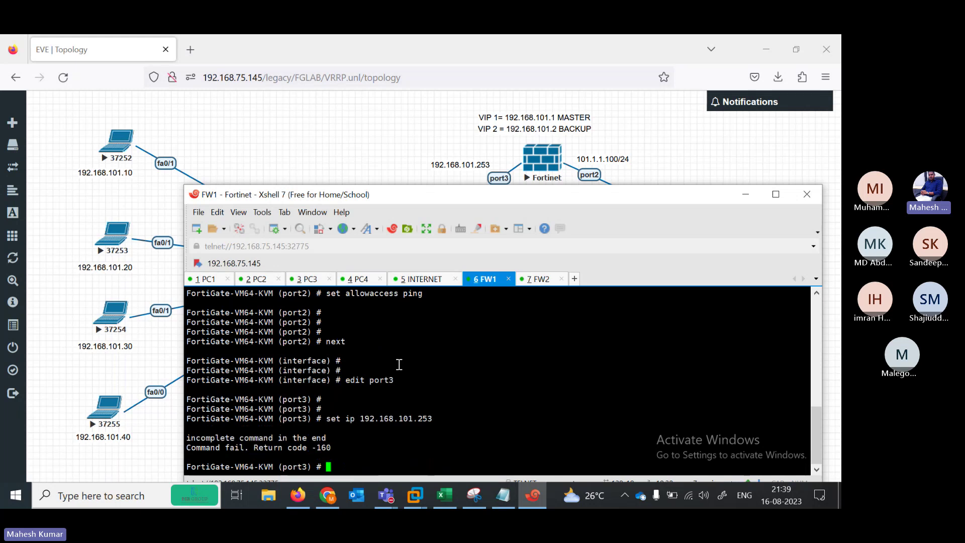
{"action": "key", "text": "Return"}
{"action": "key", "text": "Return"}
{"action": "key", "text": "Return"}
{"action": "key", "text": "Up"}
{"action": "type", "text": "/24"}
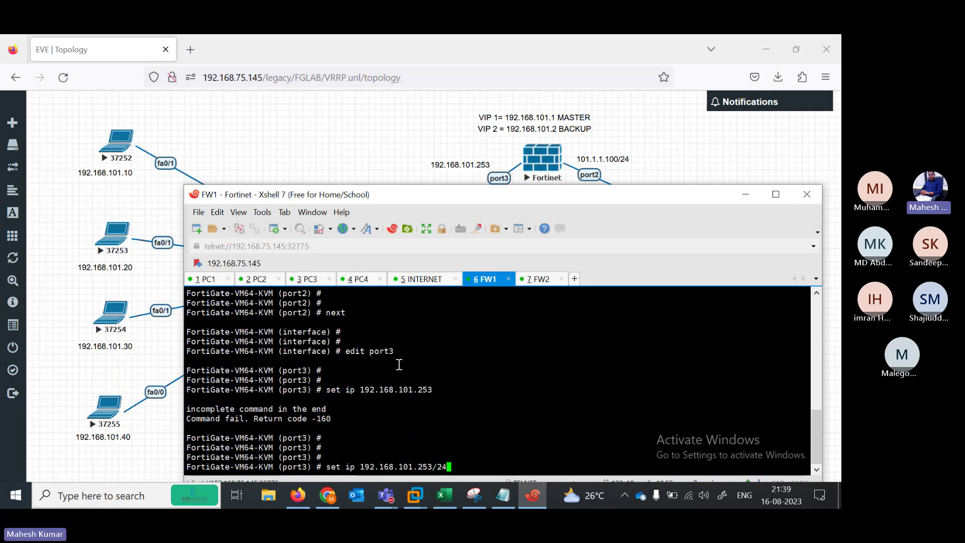
{"action": "key", "text": "Return"}
{"action": "key", "text": "Return"}
{"action": "key", "text": "Return"}
{"action": "key", "text": "Return"}
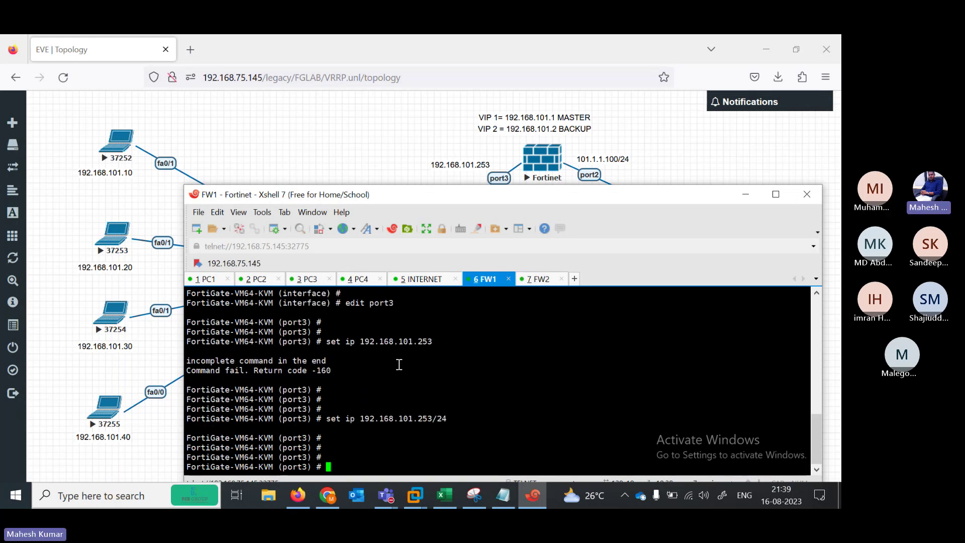
{"action": "type", "text": "set allowaccess "}
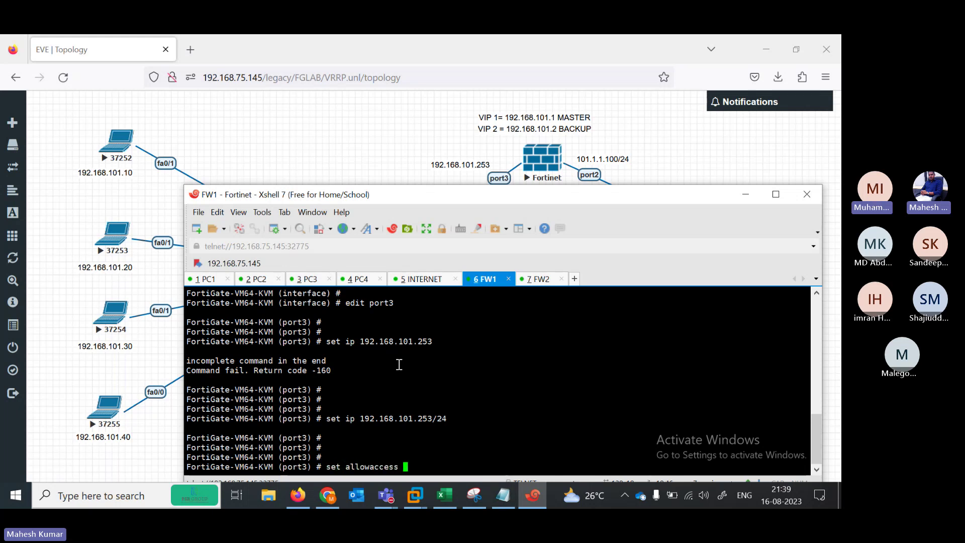
{"action": "type", "text": "ping  https sshh"}
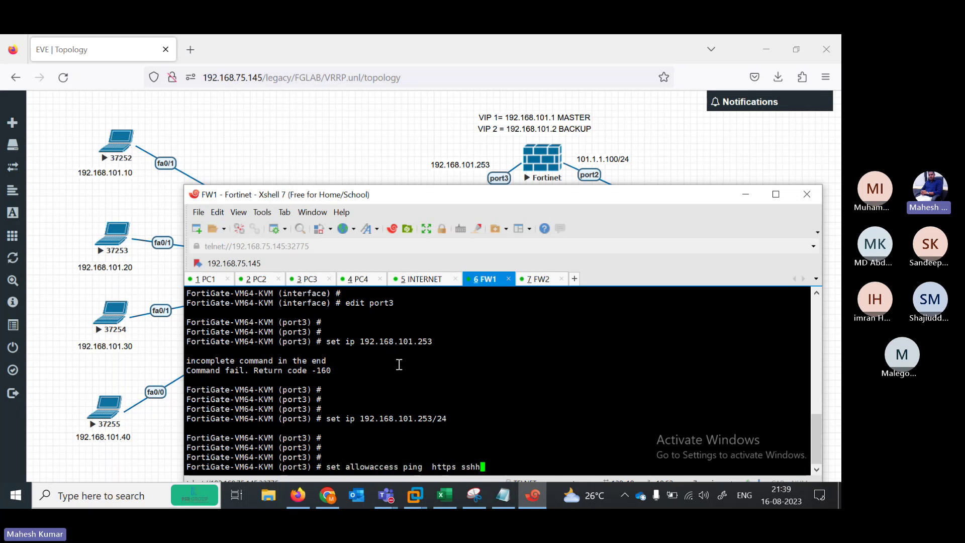
{"action": "key", "text": "BackSpace"}
{"action": "key", "text": "BackSpace"}
{"action": "key", "text": "BackSpace"}
{"action": "key", "text": "BackSpace"}
{"action": "type", "text": "http"}
{"action": "key", "text": "Return"}
{"action": "key", "text": "Return"}
{"action": "type", "text": "end"}
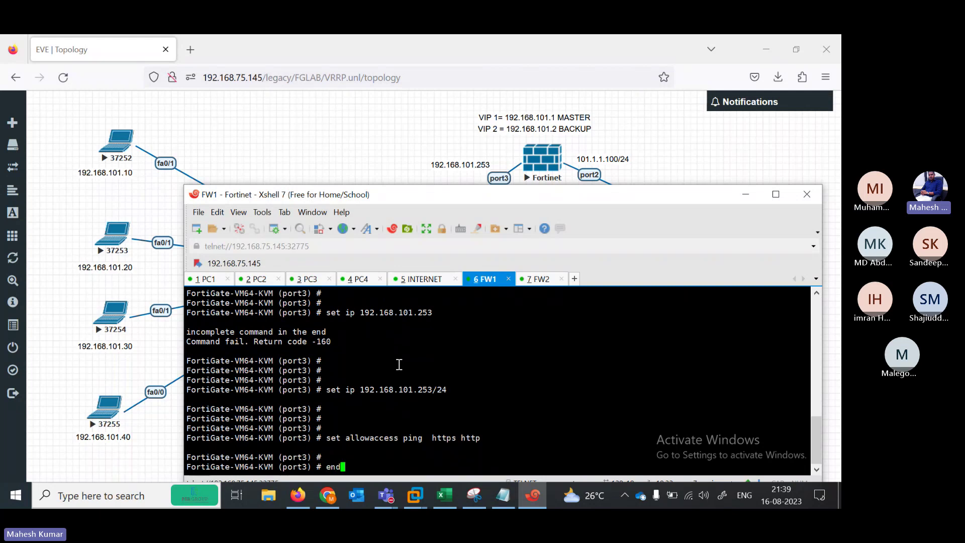
{"action": "key", "text": "Return"}
{"action": "key", "text": "Return"}
{"action": "key", "text": "Return"}
{"action": "key", "text": "Return"}
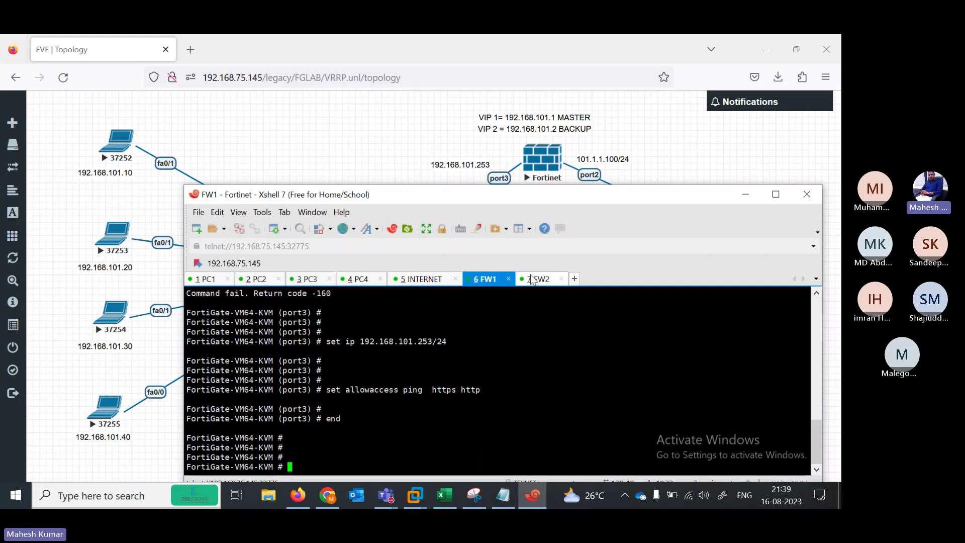
Switch to FW2, reposition its terminal window, and enter config system interface
{"action": "left_click", "coordinate": [533, 280]}
{"action": "left_click_drag", "start_coordinate": [484, 191], "coordinate": [409, 59]}
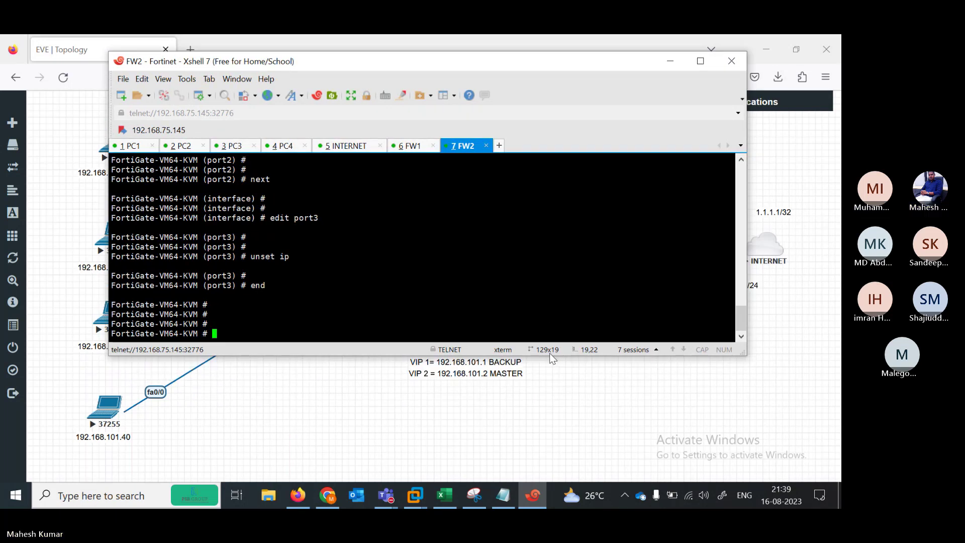
{"action": "left_click_drag", "start_coordinate": [550, 355], "coordinate": [536, 281]}
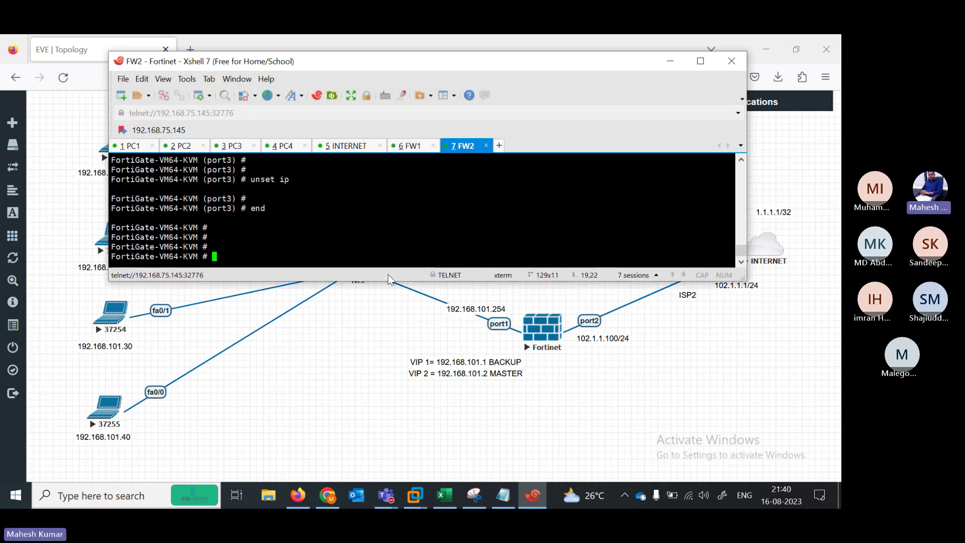
{"action": "key", "text": "Return"}
{"action": "key", "text": "Return"}
{"action": "key", "text": "Return"}
{"action": "key", "text": "Return"}
{"action": "type", "text": "con"}
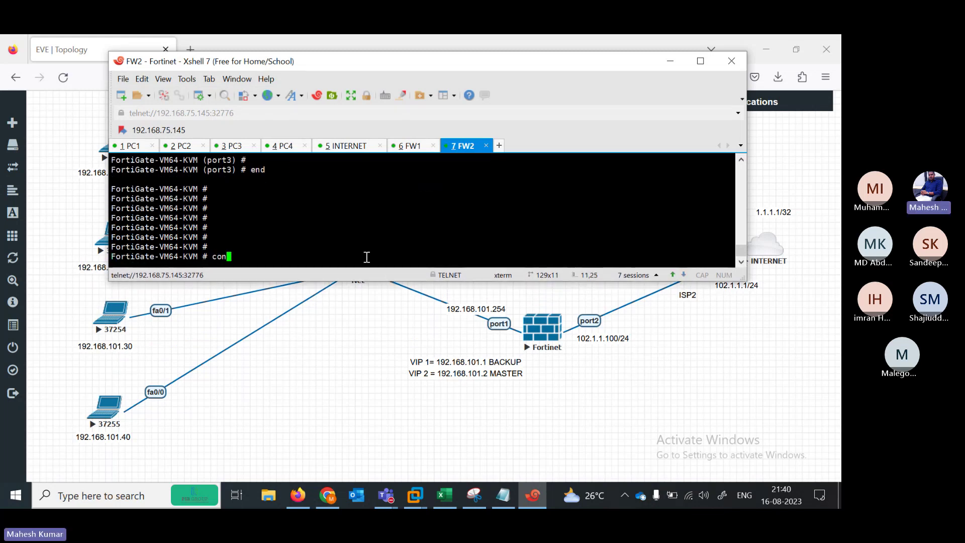
{"action": "type", "text": "fig system interface"}
{"action": "key", "text": "Return"}
Set FW2 port1 to static mode at 192.168.101.254/24 with ping allowed
{"action": "type", "text": "edit po"}
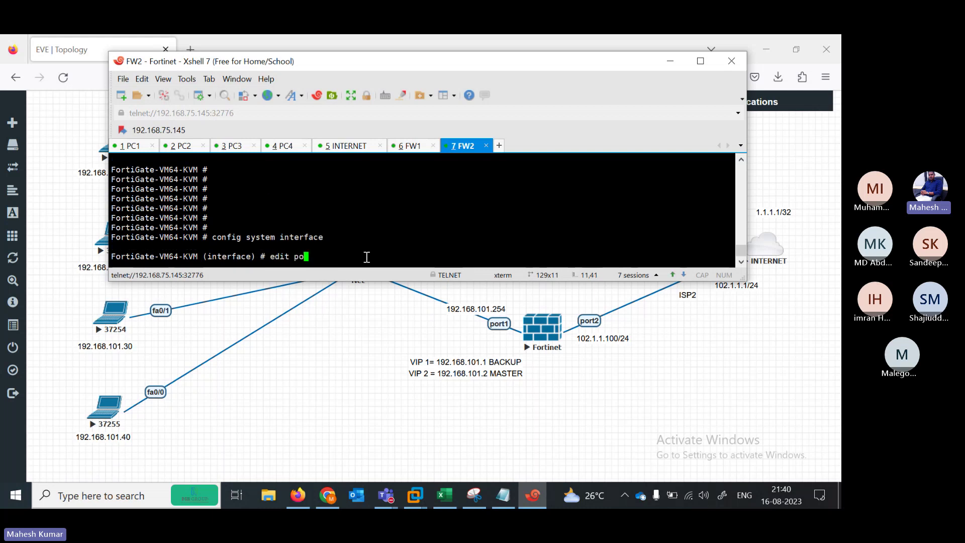
{"action": "type", "text": "rt2"}
{"action": "key", "text": "BackSpace"}
{"action": "key", "text": "BackSpace"}
{"action": "key", "text": "BackSpace"}
{"action": "key", "text": "BackSpace"}
{"action": "key", "text": "BackSpace"}
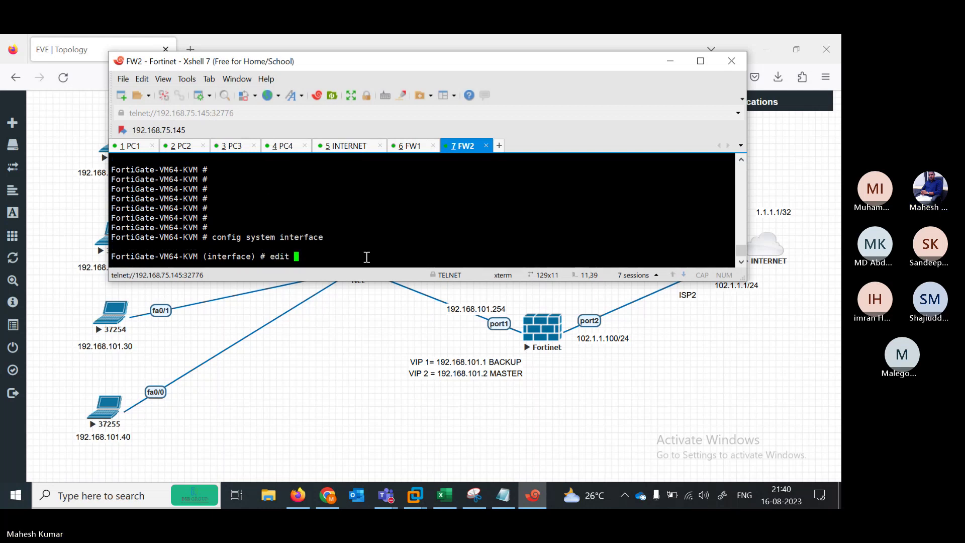
{"action": "type", "text": "port1"}
{"action": "key", "text": "Return"}
{"action": "key", "text": "Return"}
{"action": "type", "text": "set mo"}
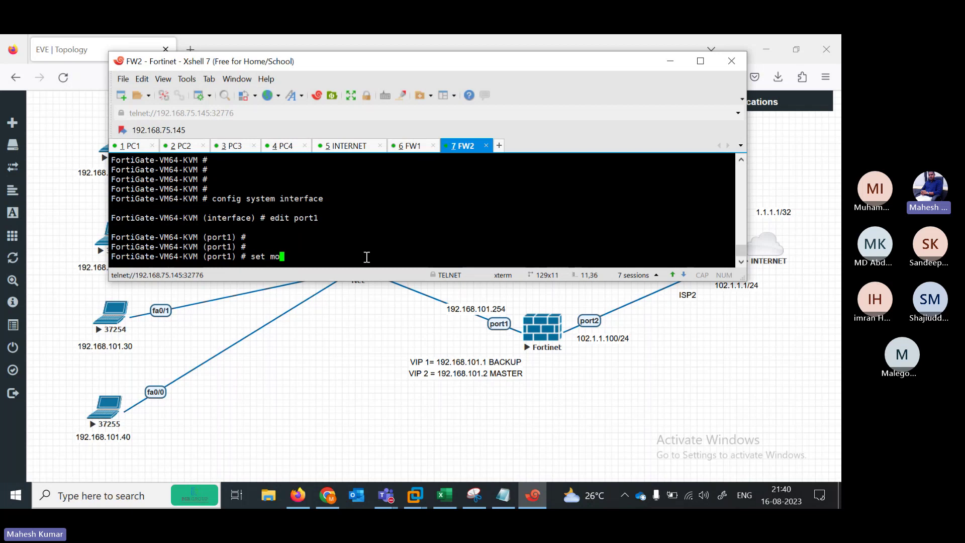
{"action": "type", "text": "de static"}
{"action": "key", "text": "Return"}
{"action": "key", "text": "Return"}
{"action": "key", "text": "Return"}
{"action": "type", "text": "set allowaccessp"}
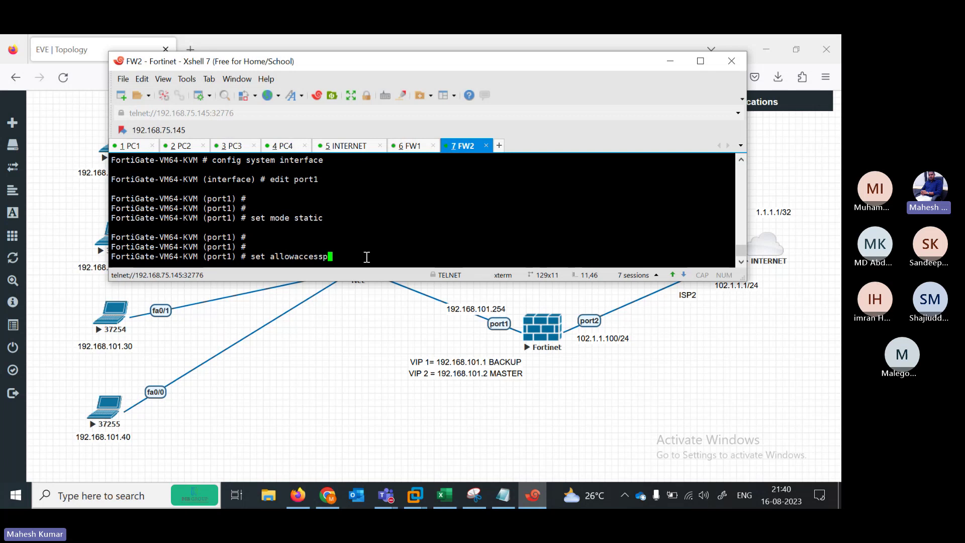
{"action": "key", "text": "BackSpace"}
{"action": "type", "text": "ping"}
{"action": "key", "text": "Return"}
{"action": "key", "text": "Return"}
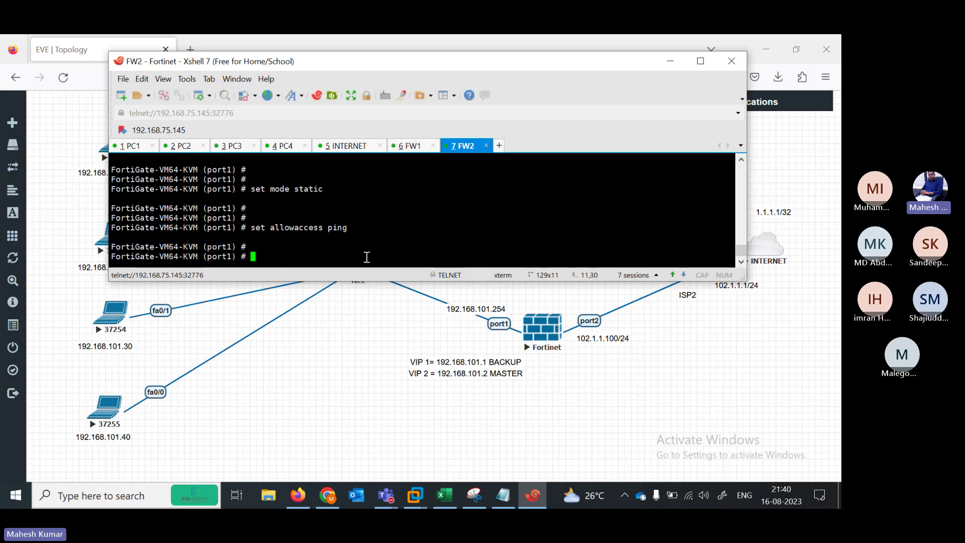
{"action": "type", "text": "set i"}
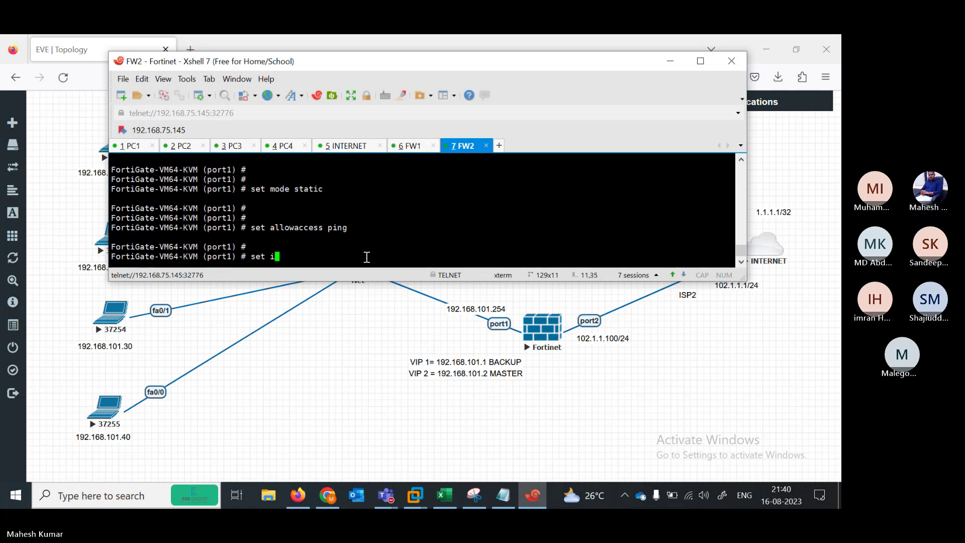
{"action": "type", "text": "p 19.168."}
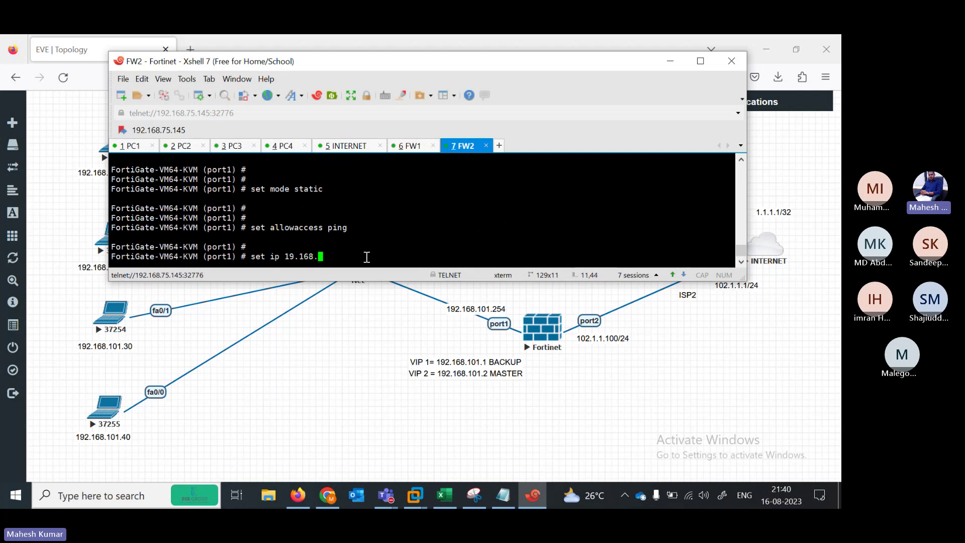
{"action": "key", "text": "BackSpace"}
{"action": "key", "text": "BackSpace"}
{"action": "key", "text": "BackSpace"}
{"action": "key", "text": "BackSpace"}
{"action": "key", "text": "BackSpace"}
{"action": "type", "text": "2.1"}
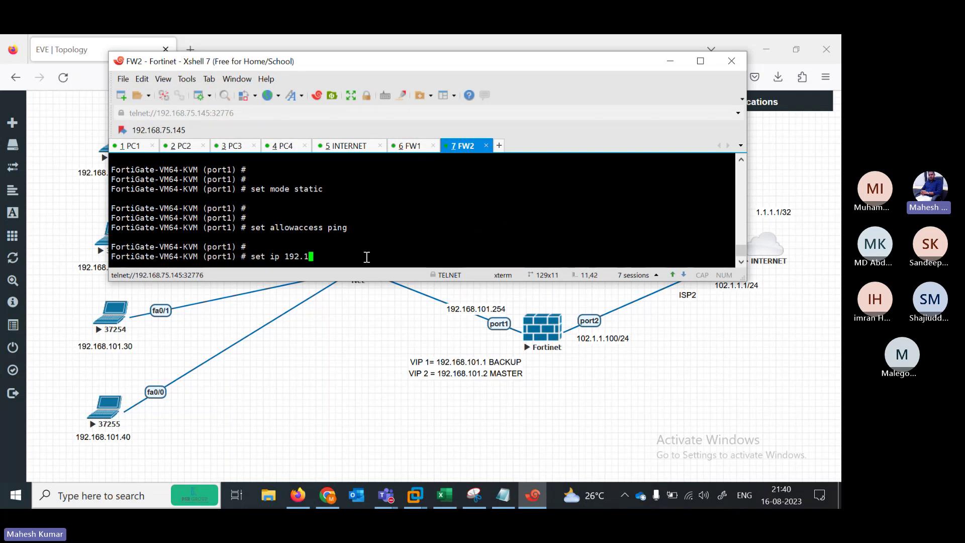
{"action": "type", "text": "68.101.254/24"}
{"action": "key", "text": "Return"}
{"action": "key", "text": "Return"}
{"action": "key", "text": "Return"}
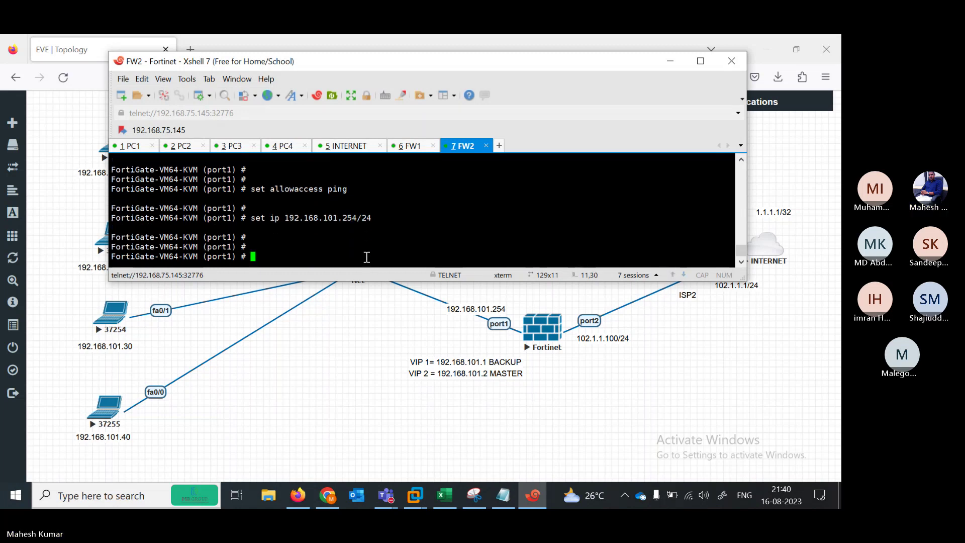
{"action": "type", "text": "next"}
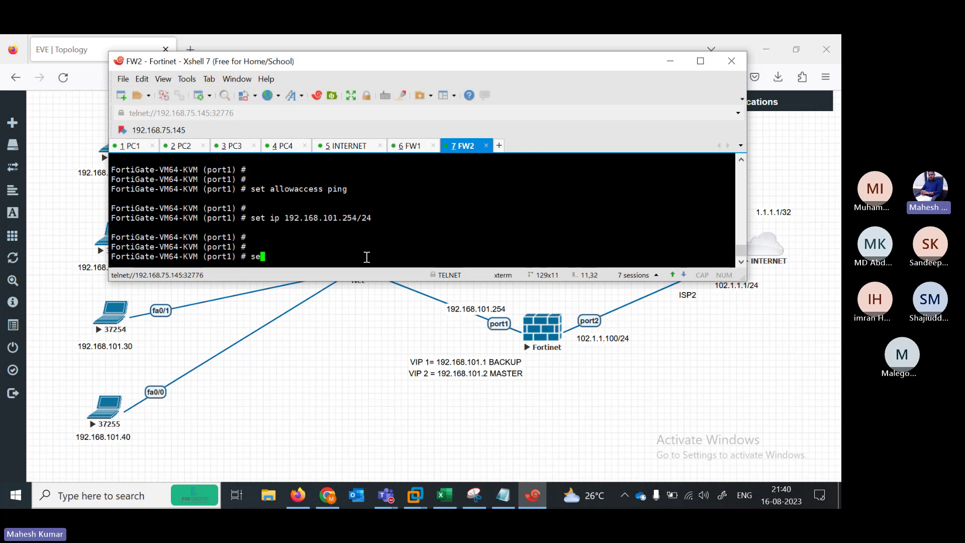
{"action": "key", "text": "Return"}
Set FW2 port2 to 102.1.1.100/24 with ping allowed and end configuration
{"action": "type", "text": "edit port2"}
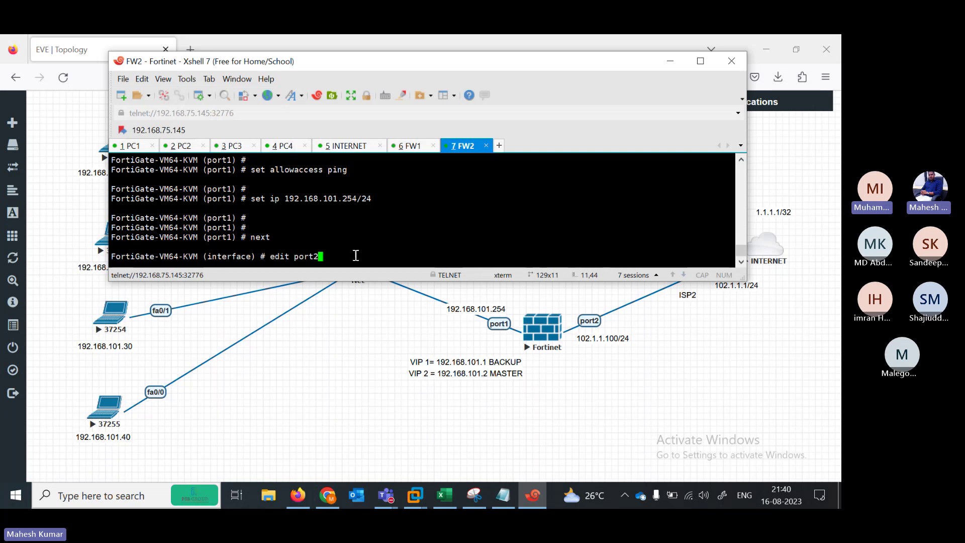
{"action": "key", "text": "Return"}
{"action": "key", "text": "Return"}
{"action": "key", "text": "Return"}
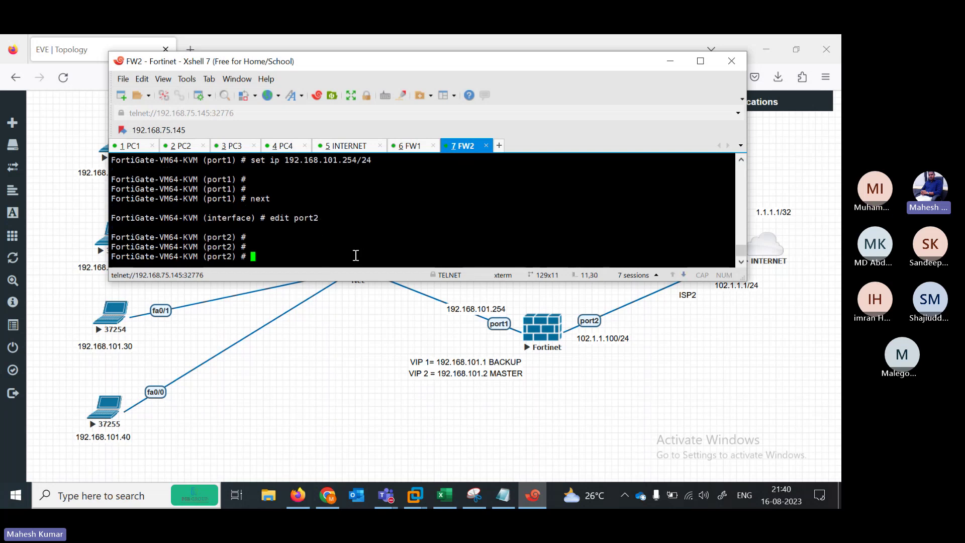
{"action": "type", "text": "set ip 102.1.1.100/24"}
{"action": "key", "text": "Return"}
{"action": "key", "text": "Return"}
{"action": "type", "text": "set allowaccess ping"}
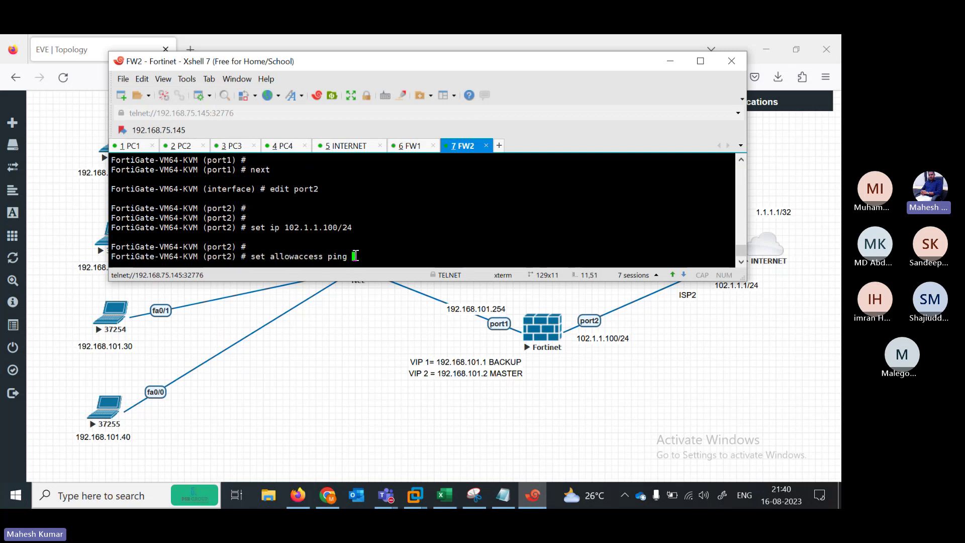
{"action": "key", "text": "Return"}
{"action": "key", "text": "Return"}
{"action": "key", "text": "Return"}
{"action": "key", "text": "Return"}
{"action": "type", "text": "end"}
{"action": "key", "text": "Return"}
{"action": "key", "text": "Return"}
{"action": "key", "text": "Return"}
{"action": "key", "text": "Return"}
{"action": "key", "text": "Return"}
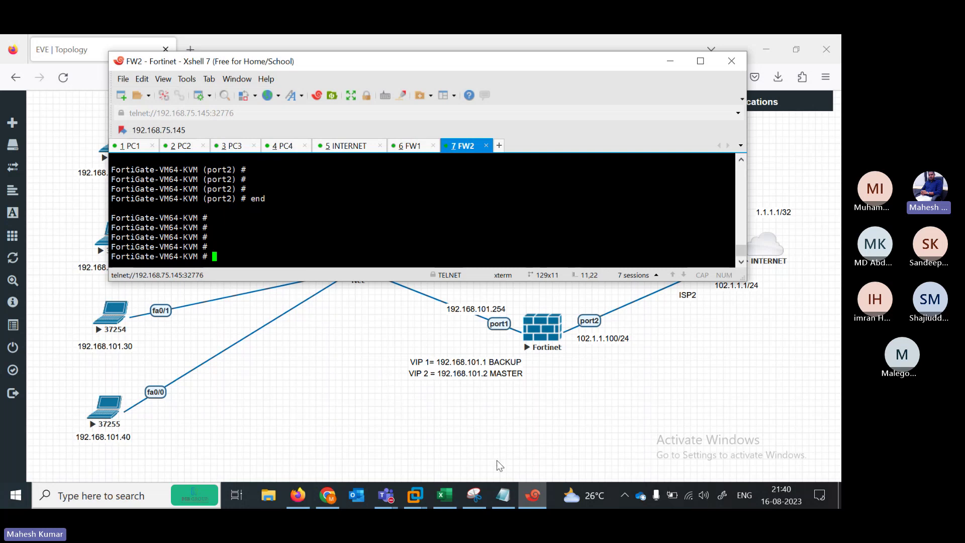
Review FIREWALL 1's config lines in the VRRP notes, from global settings to the route gateway
{"action": "left_click", "coordinate": [503, 495]}
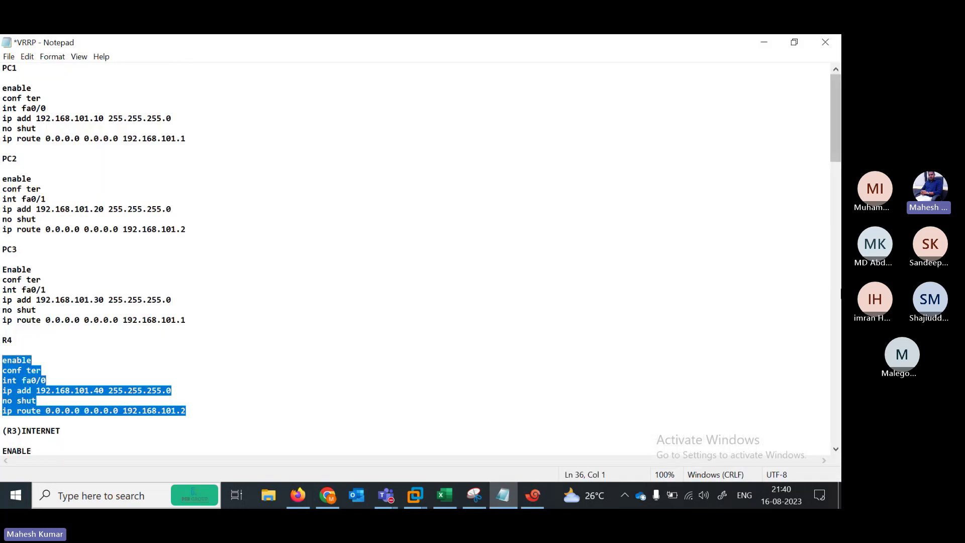
{"action": "left_click_drag", "start_coordinate": [833, 146], "coordinate": [840, 262]}
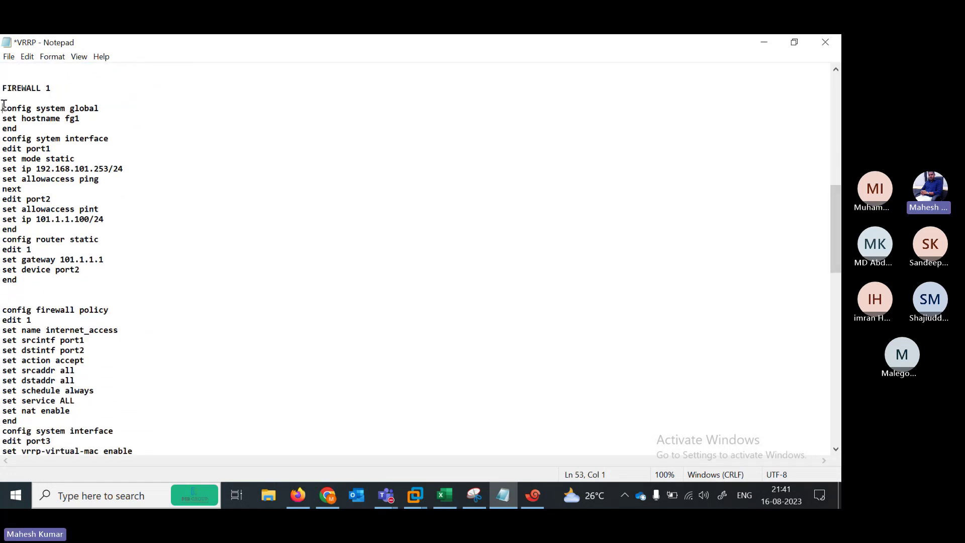
{"action": "left_click_drag", "start_coordinate": [3, 107], "coordinate": [166, 284]}
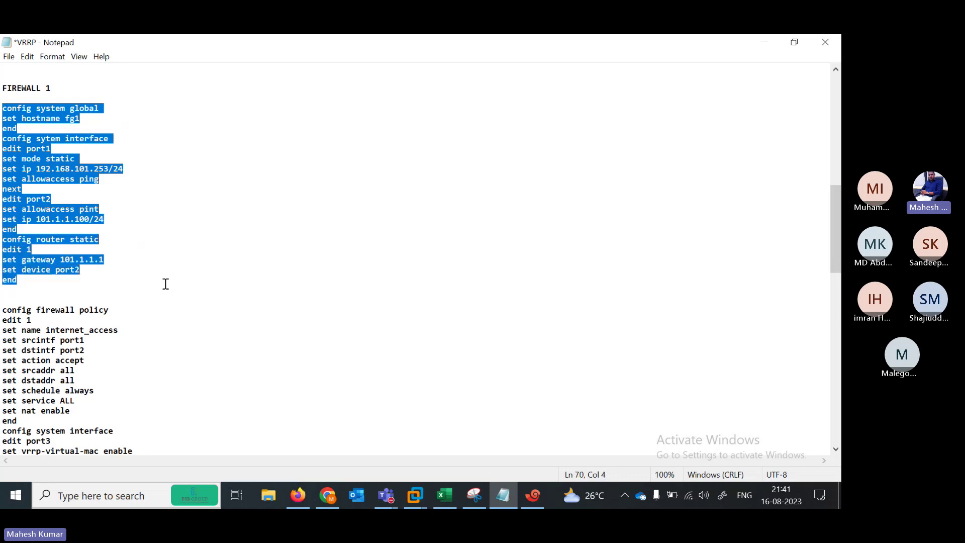
{"action": "left_click", "coordinate": [757, 41]}
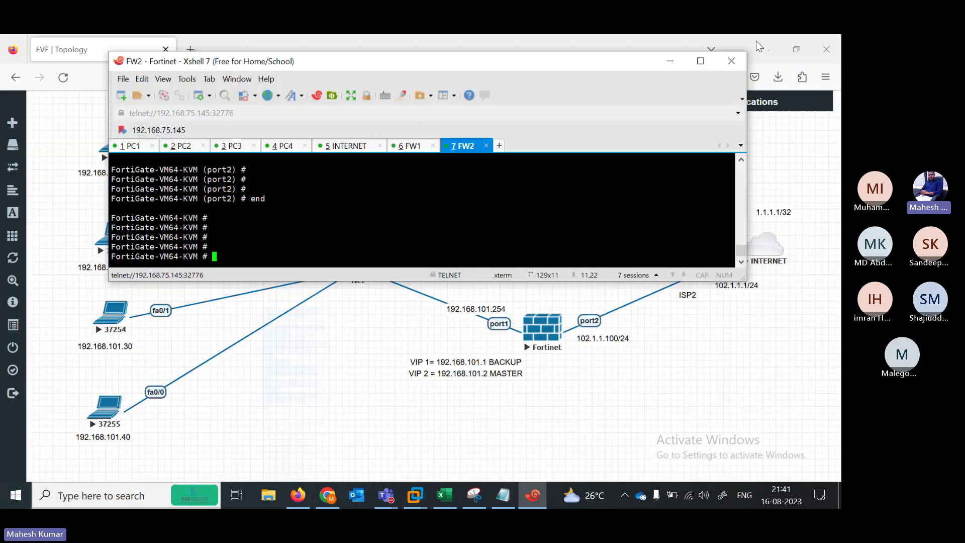
{"action": "left_click", "coordinate": [504, 495]}
{"action": "left_click", "coordinate": [26, 119]}
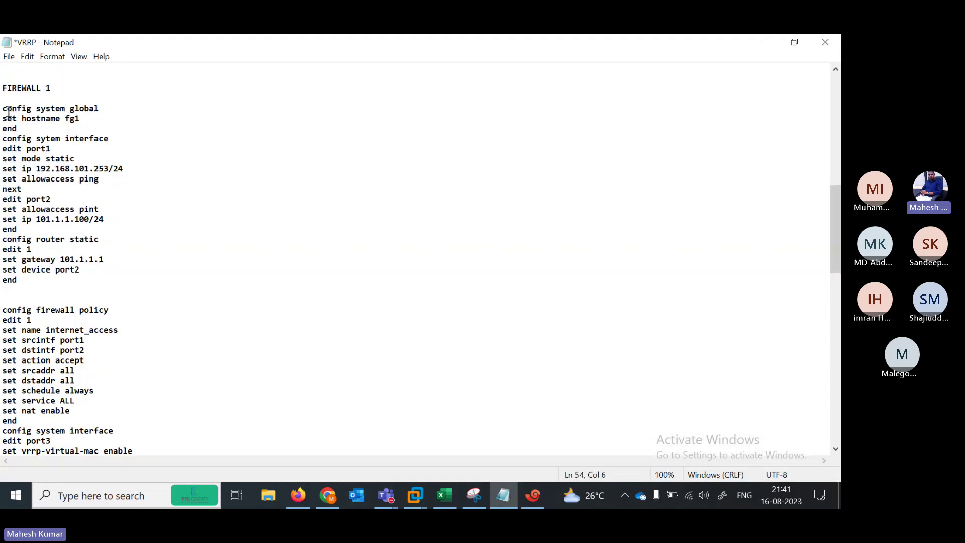
{"action": "left_click_drag", "start_coordinate": [7, 108], "coordinate": [113, 109]}
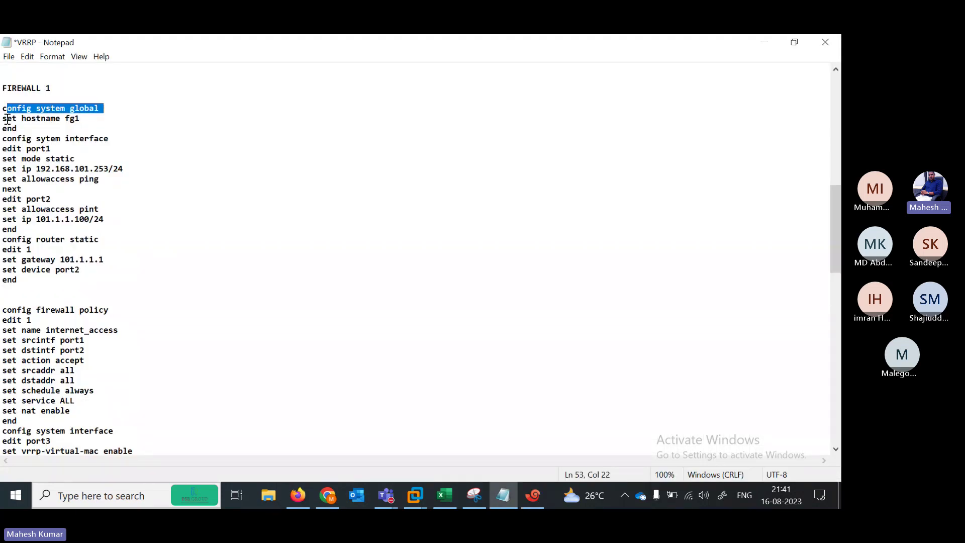
{"action": "left_click_drag", "start_coordinate": [7, 119], "coordinate": [86, 119]}
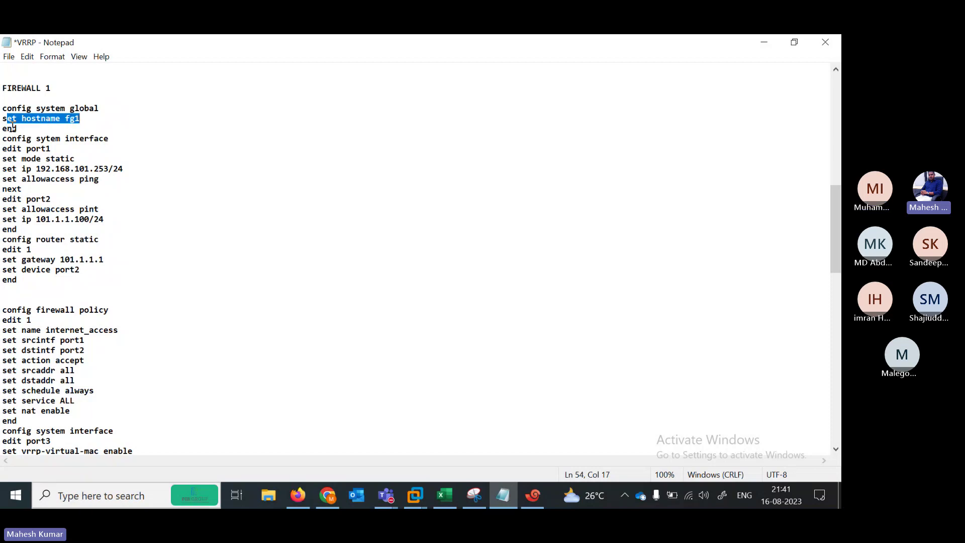
{"action": "left_click_drag", "start_coordinate": [6, 127], "coordinate": [115, 139]}
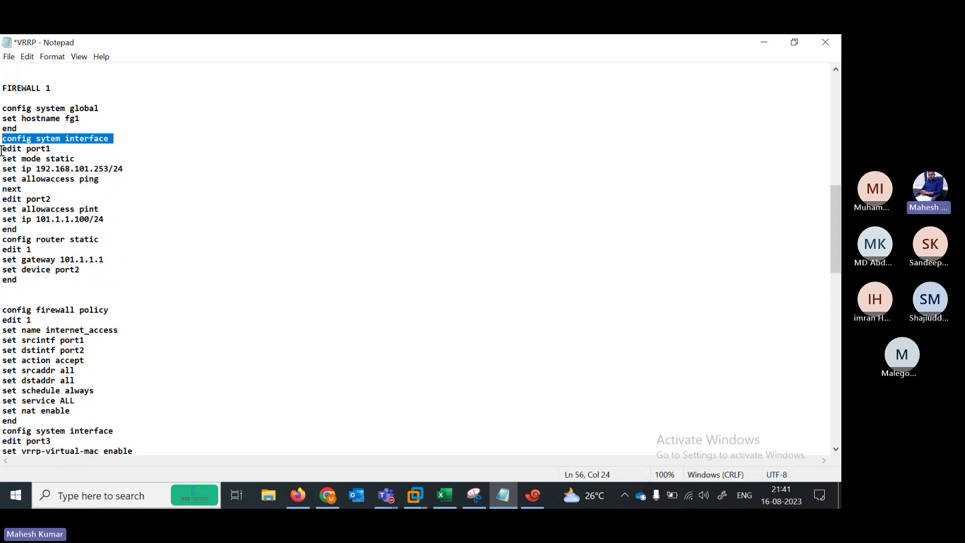
{"action": "left_click_drag", "start_coordinate": [2, 149], "coordinate": [134, 169]}
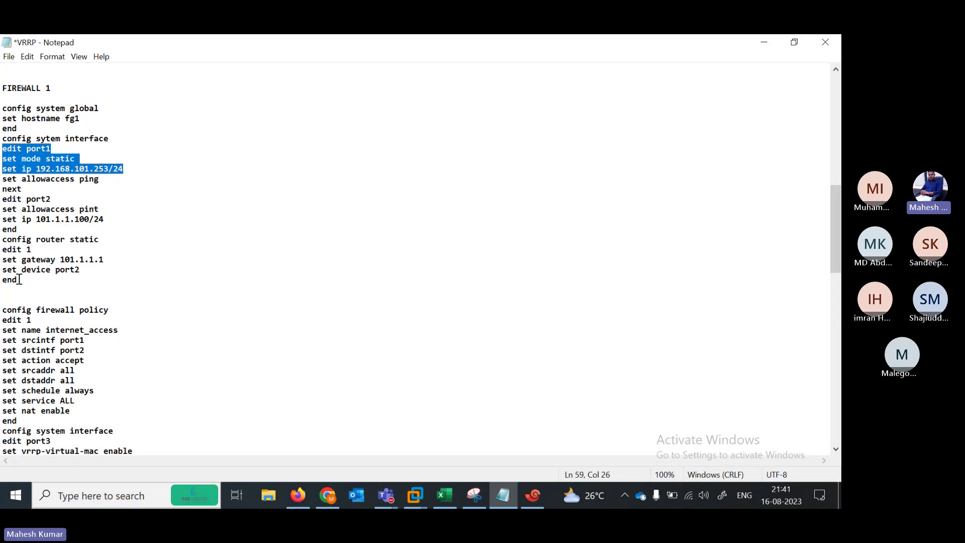
{"action": "left_click_drag", "start_coordinate": [2, 260], "coordinate": [56, 261]}
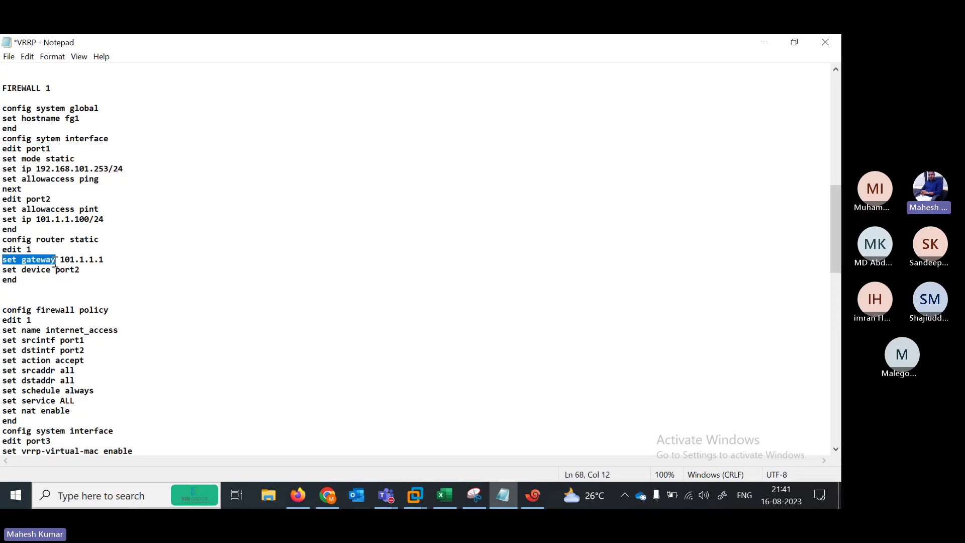
Correct port2's allowaccess 'pint' to 'ping' and select the static route block
{"action": "left_click", "coordinate": [104, 211]}
{"action": "key", "text": "BackSpace"}
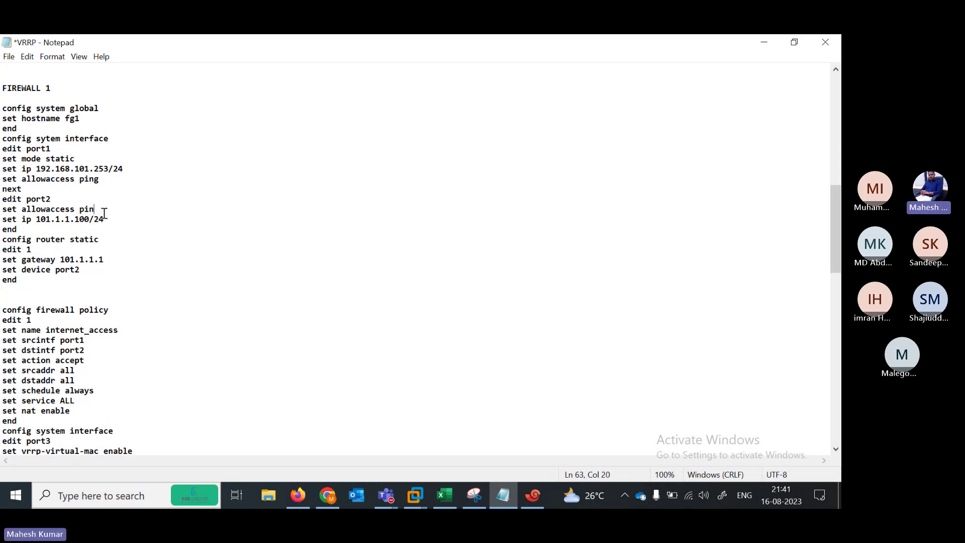
{"action": "type", "text": "g"}
{"action": "left_click_drag", "start_coordinate": [1, 242], "coordinate": [116, 279]}
{"action": "key", "text": "ctrl+c"}
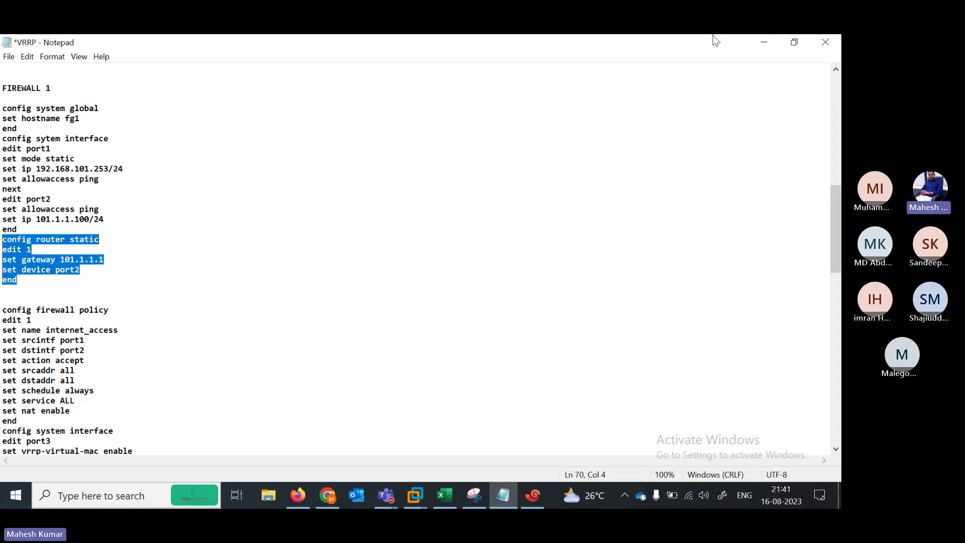
Paste the static route via gateway 101.1.1.1 on port2 into FW1 and run it
{"action": "left_click", "coordinate": [756, 40]}
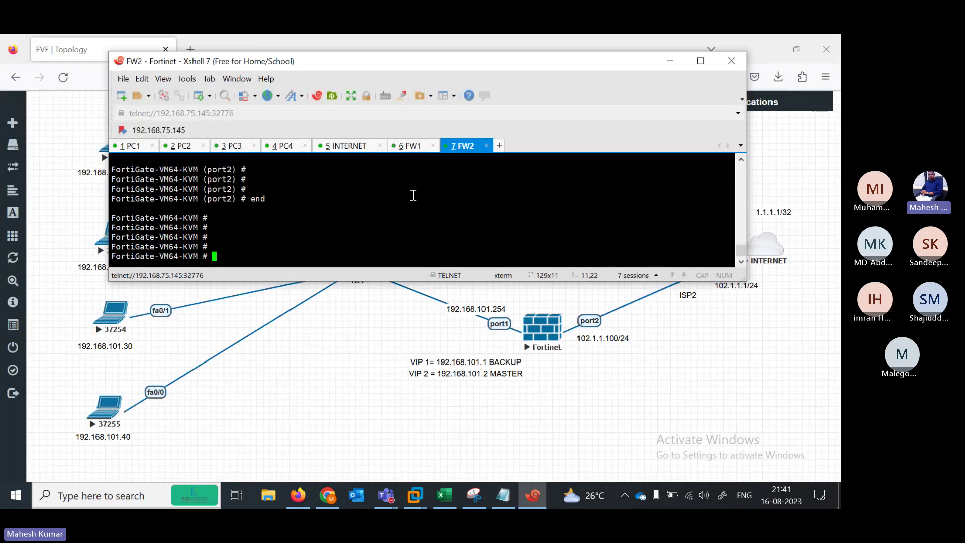
{"action": "left_click", "coordinate": [405, 145]}
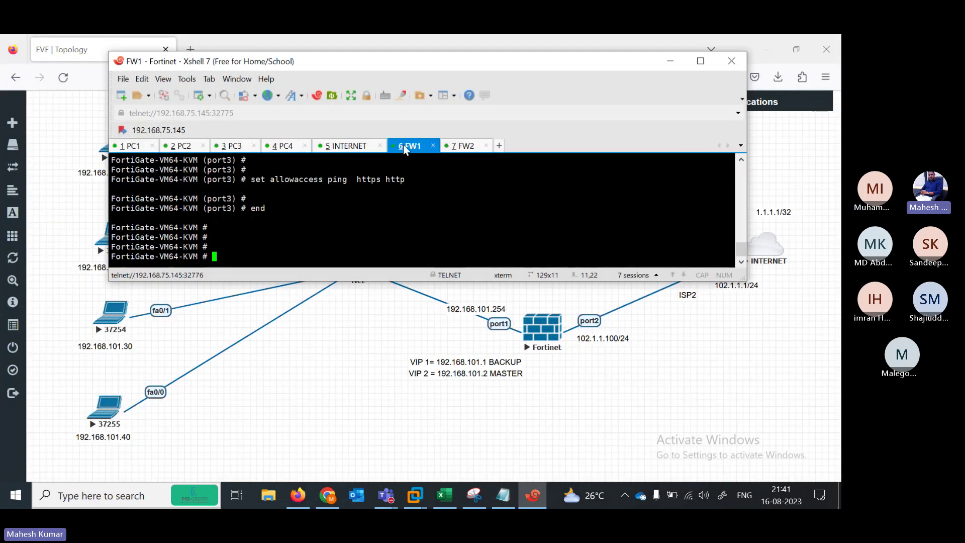
{"action": "right_click", "coordinate": [303, 251]}
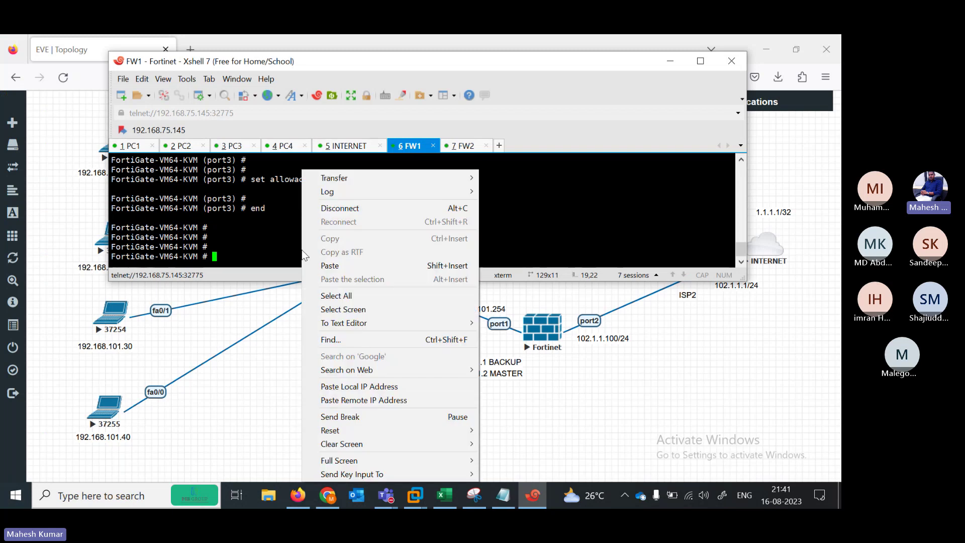
{"action": "left_click", "coordinate": [397, 265]}
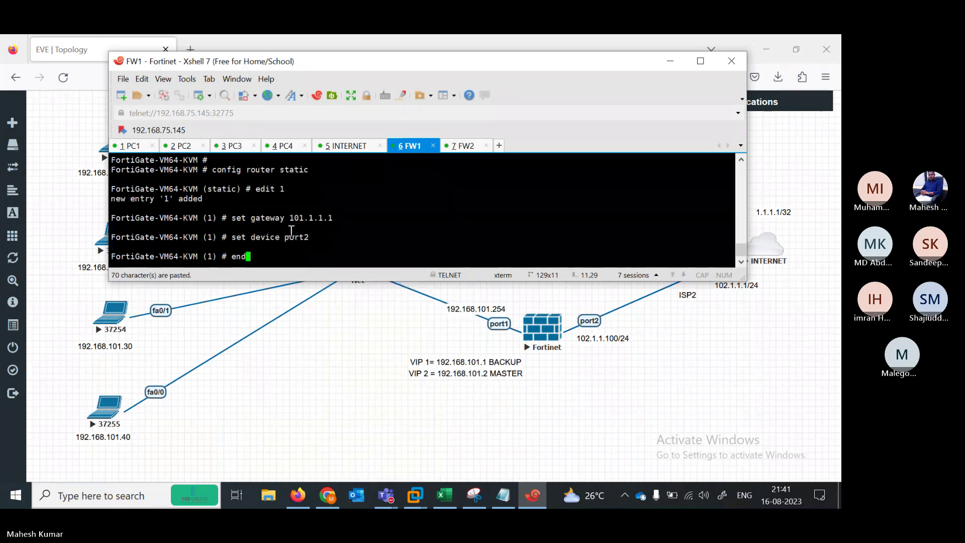
{"action": "key", "text": "Return"}
{"action": "key", "text": "Return"}
{"action": "key", "text": "Return"}
{"action": "key", "text": "Return"}
{"action": "key", "text": "Return"}
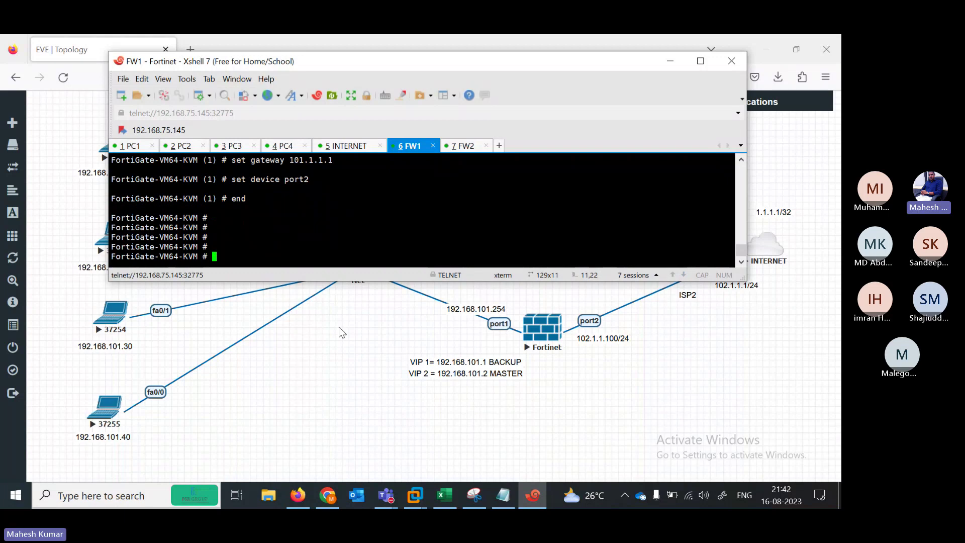
{"action": "left_click", "coordinate": [503, 495]}
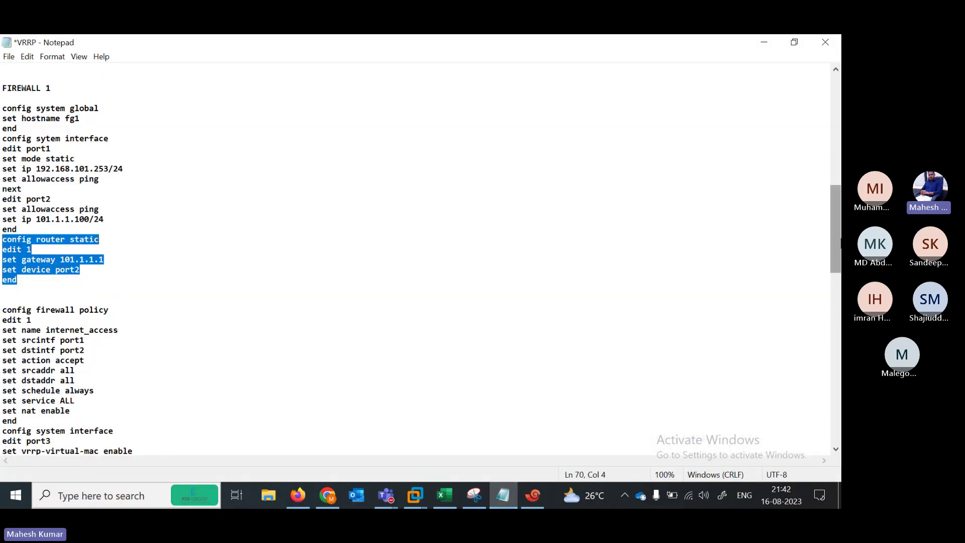
Select the internet_access policy block (port1 to port2, NAT enabled) and paste it into FW1
{"action": "scroll", "coordinate": [837, 244], "scroll_direction": "down", "scroll_amount": 5}
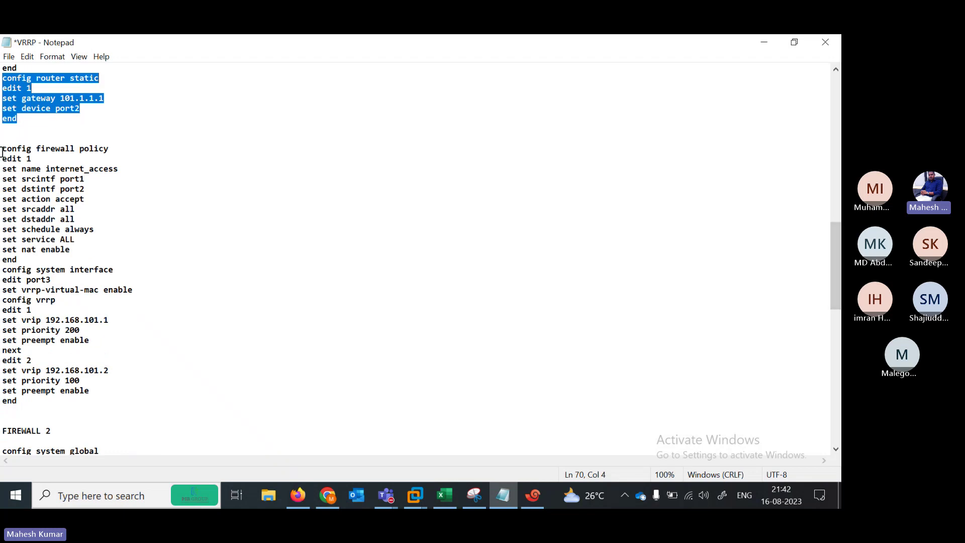
{"action": "left_click_drag", "start_coordinate": [2, 151], "coordinate": [142, 216]}
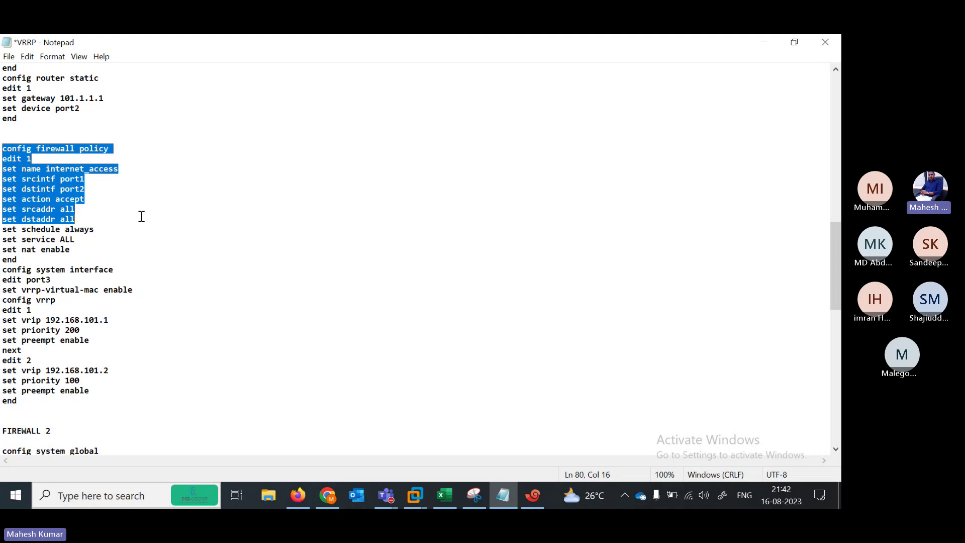
{"action": "left_click_drag", "start_coordinate": [142, 216], "coordinate": [142, 237]}
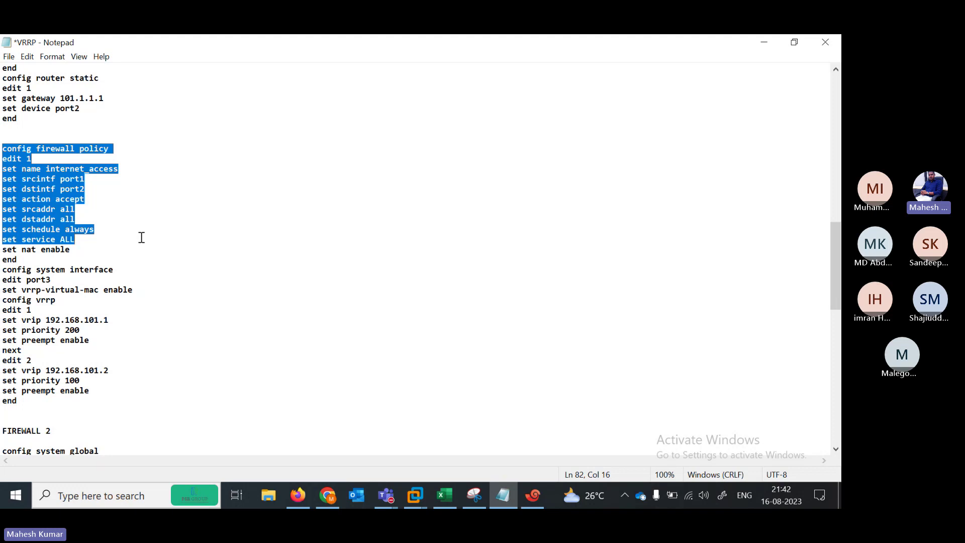
{"action": "left_click_drag", "start_coordinate": [141, 238], "coordinate": [142, 250]}
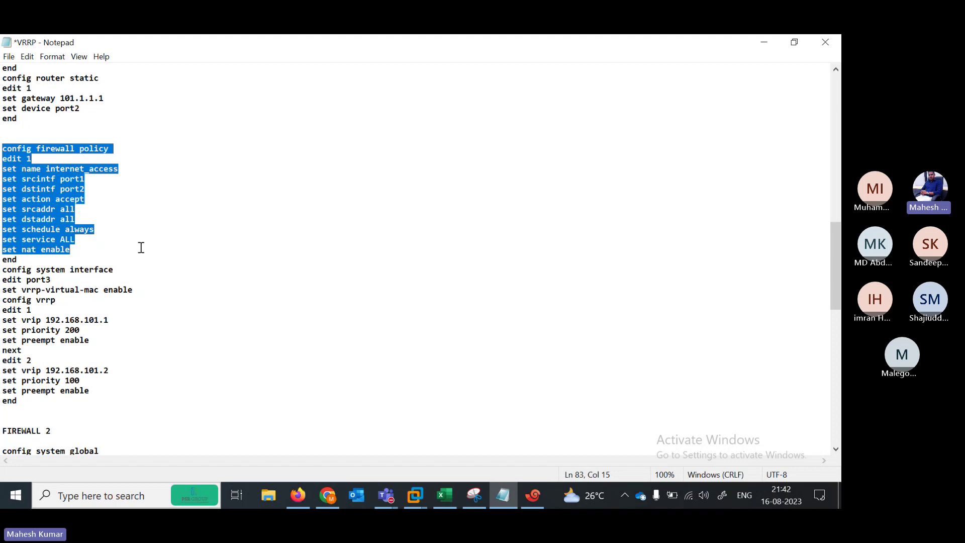
{"action": "left_click_drag", "start_coordinate": [142, 247], "coordinate": [141, 256]}
{"action": "key", "text": "ctrl+c"}
{"action": "left_click", "coordinate": [39, 263]}
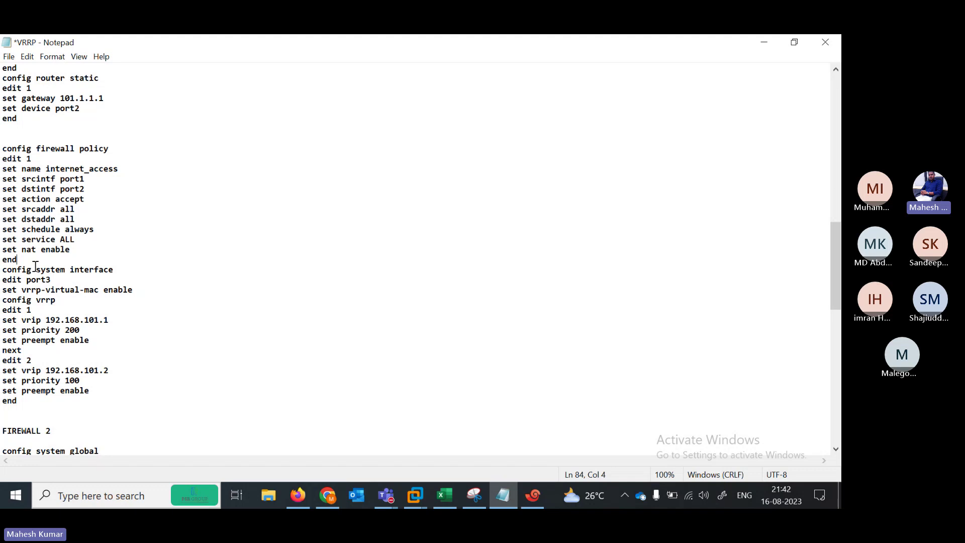
{"action": "left_click_drag", "start_coordinate": [32, 263], "coordinate": [2, 150]}
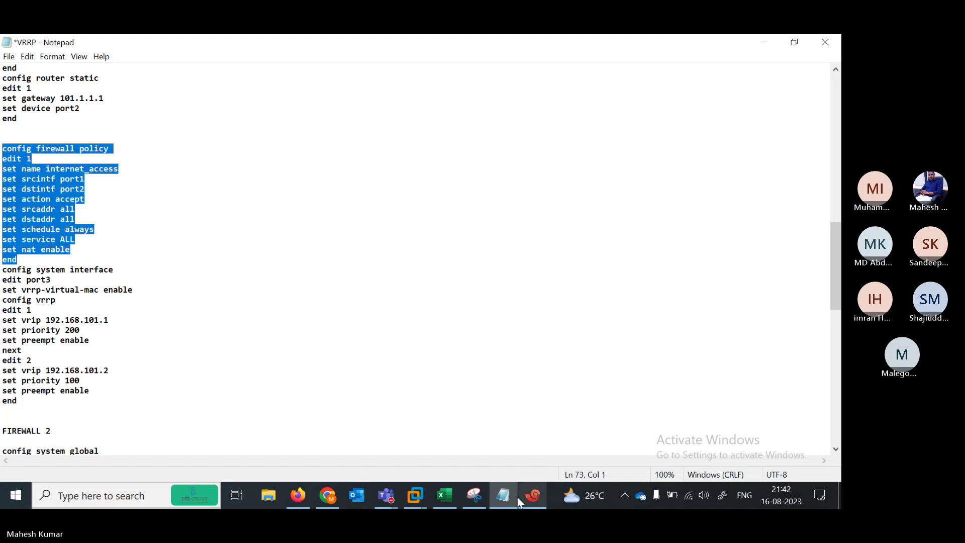
{"action": "left_click", "coordinate": [532, 498]}
{"action": "right_click", "coordinate": [377, 228]}
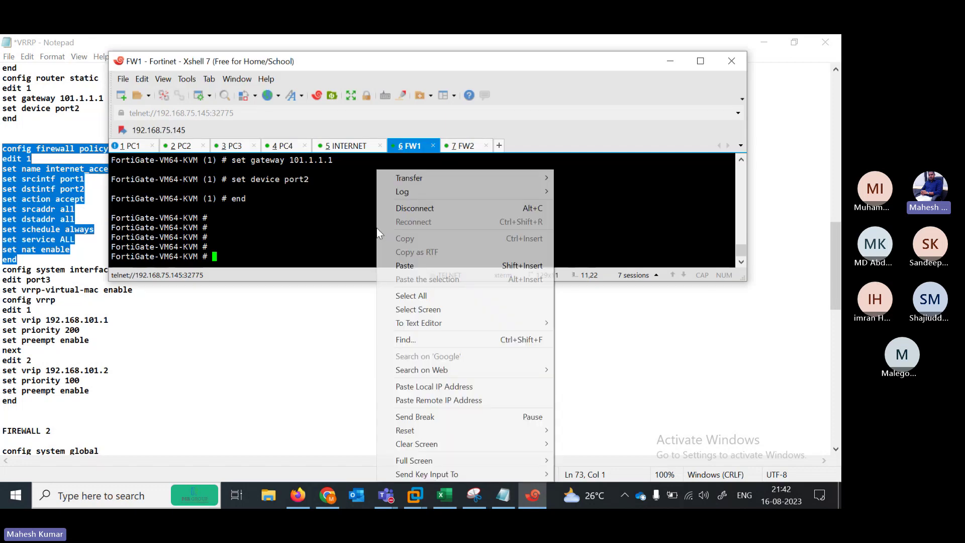
{"action": "left_click", "coordinate": [398, 265]}
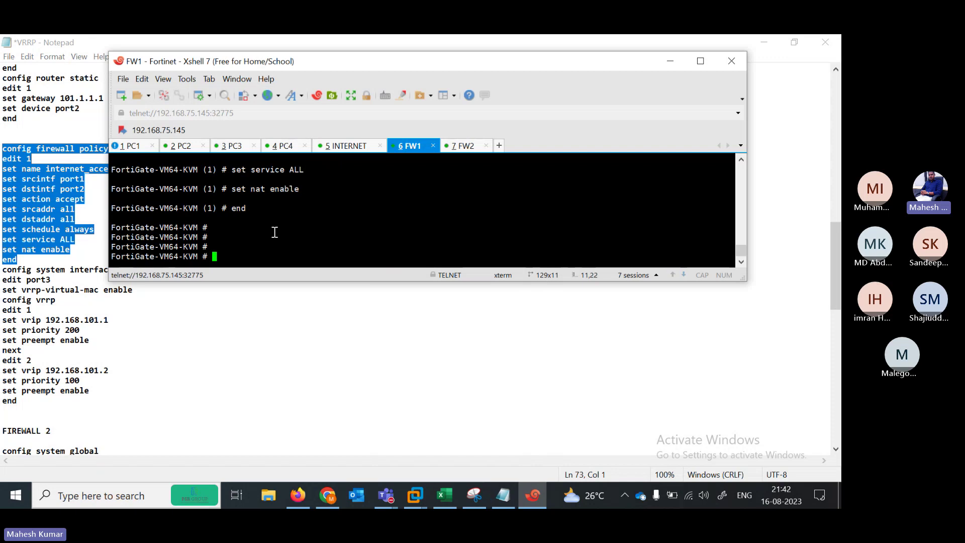
{"action": "left_click", "coordinate": [154, 330]}
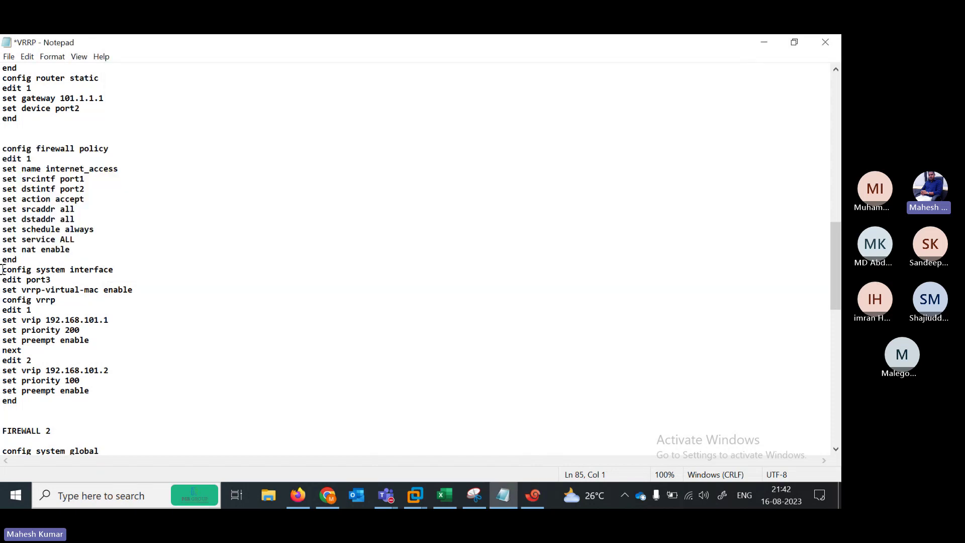
{"action": "left_click_drag", "start_coordinate": [3, 270], "coordinate": [118, 270]}
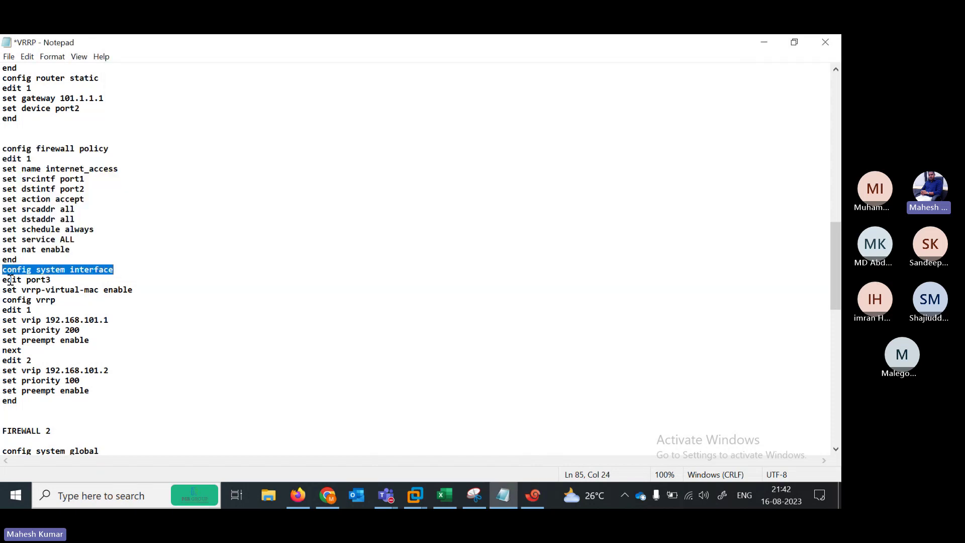
{"action": "left_click_drag", "start_coordinate": [3, 280], "coordinate": [64, 282]}
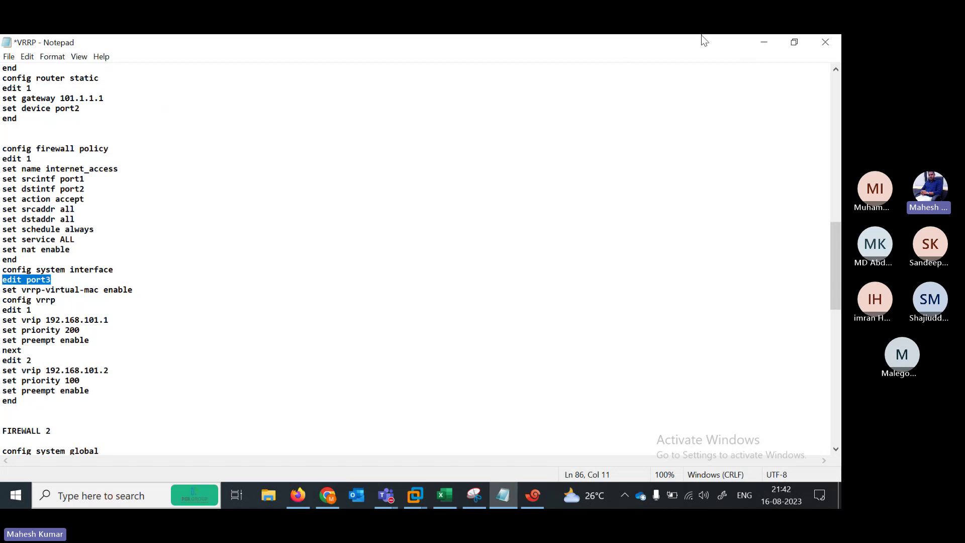
{"action": "left_click", "coordinate": [764, 42]}
{"action": "left_click", "coordinate": [671, 63]}
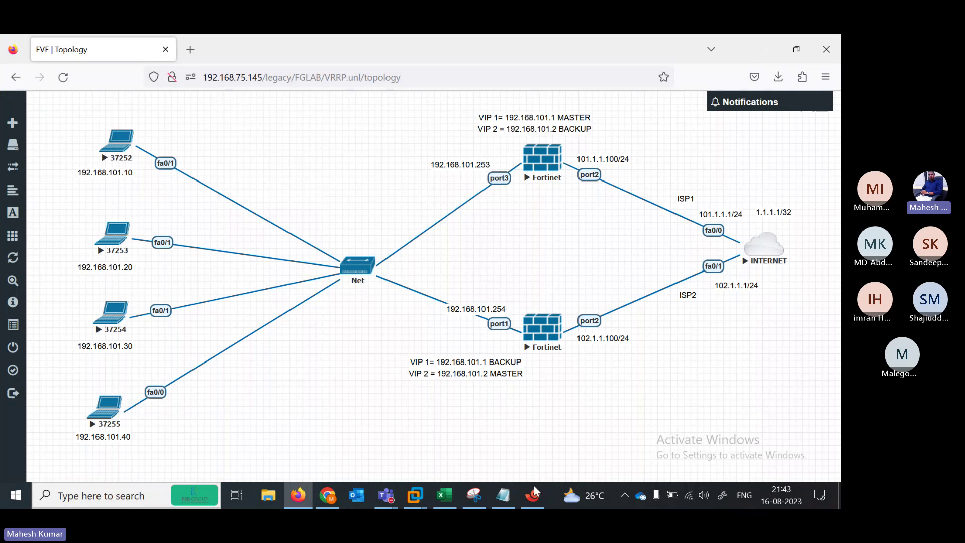
{"action": "left_click", "coordinate": [503, 495]}
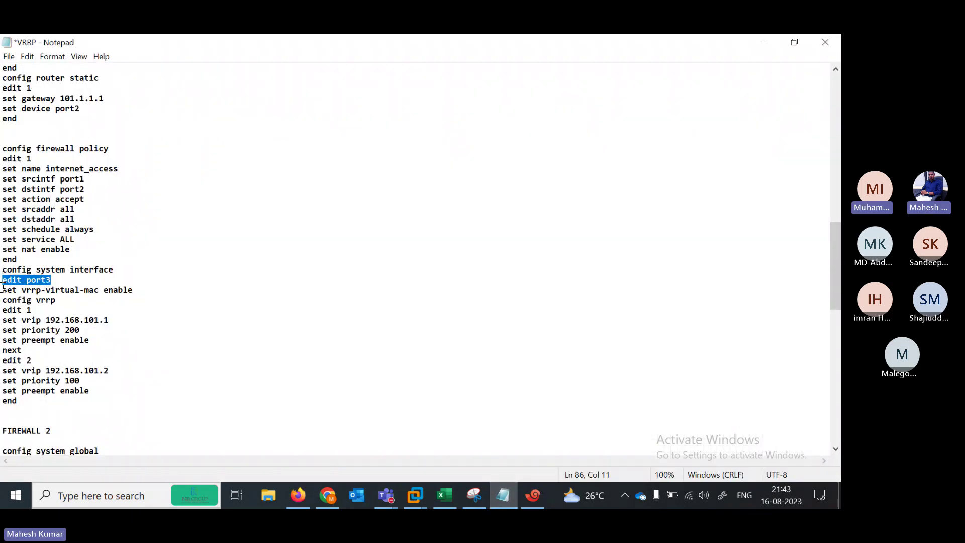
{"action": "left_click_drag", "start_coordinate": [134, 288], "coordinate": [2, 292]}
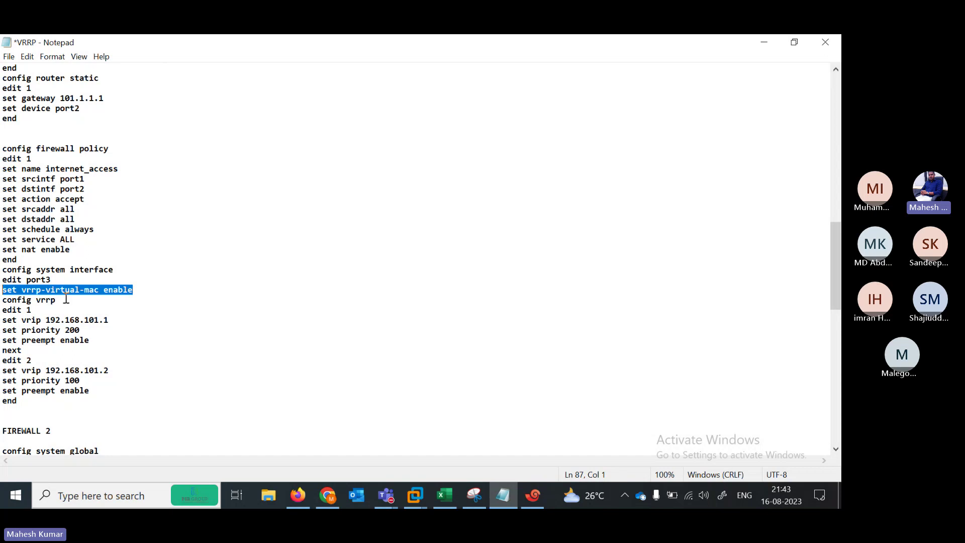
{"action": "left_click_drag", "start_coordinate": [69, 299], "coordinate": [2, 299]}
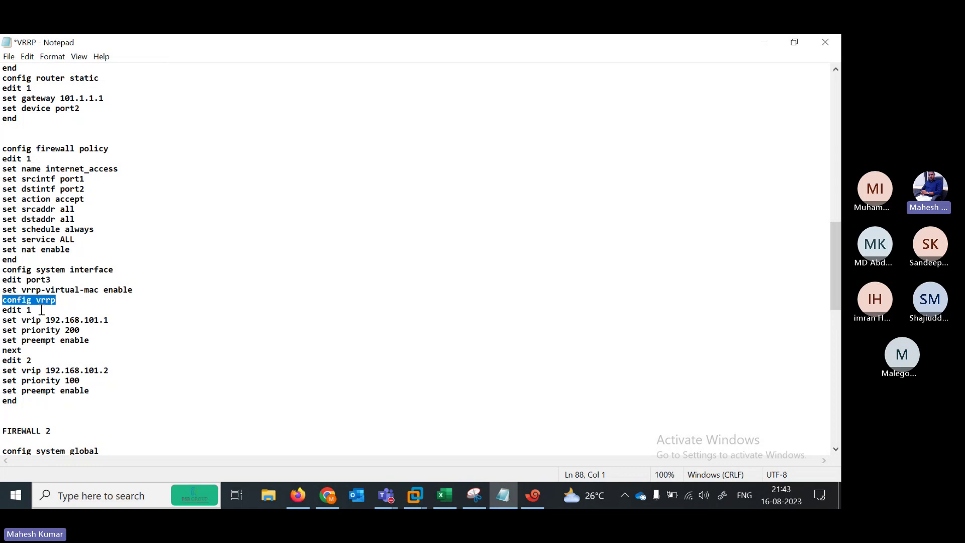
{"action": "left_click_drag", "start_coordinate": [42, 309], "coordinate": [4, 310]}
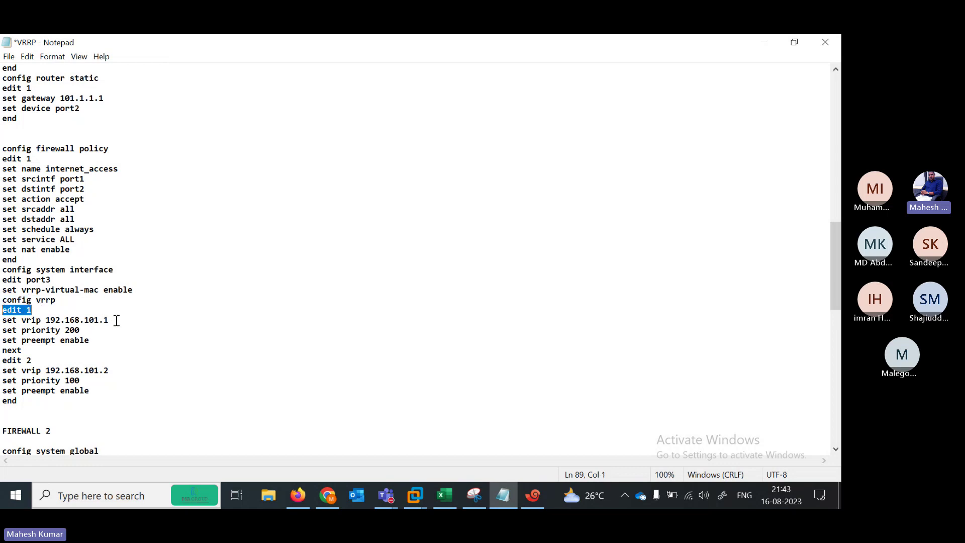
{"action": "left_click_drag", "start_coordinate": [109, 320], "coordinate": [1, 324]}
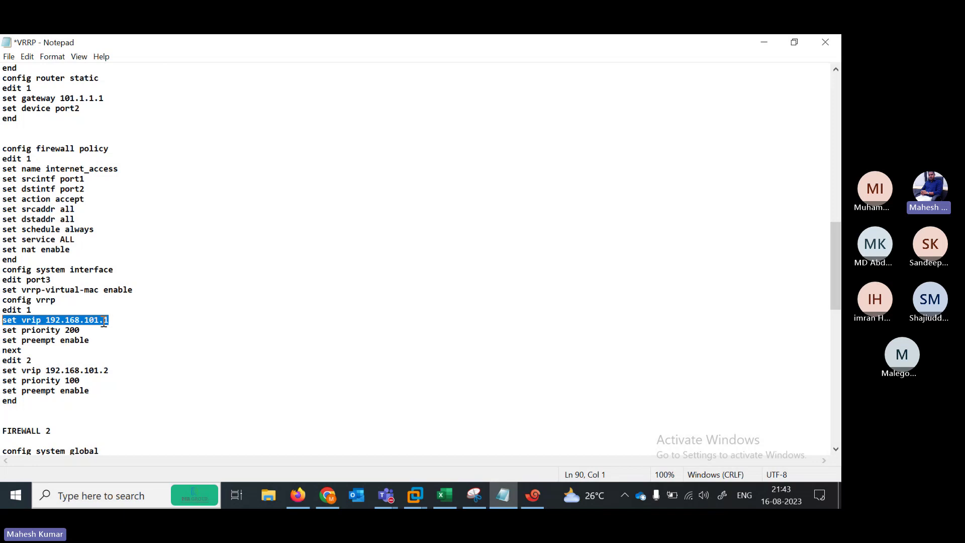
{"action": "left_click_drag", "start_coordinate": [84, 329], "coordinate": [4, 331]}
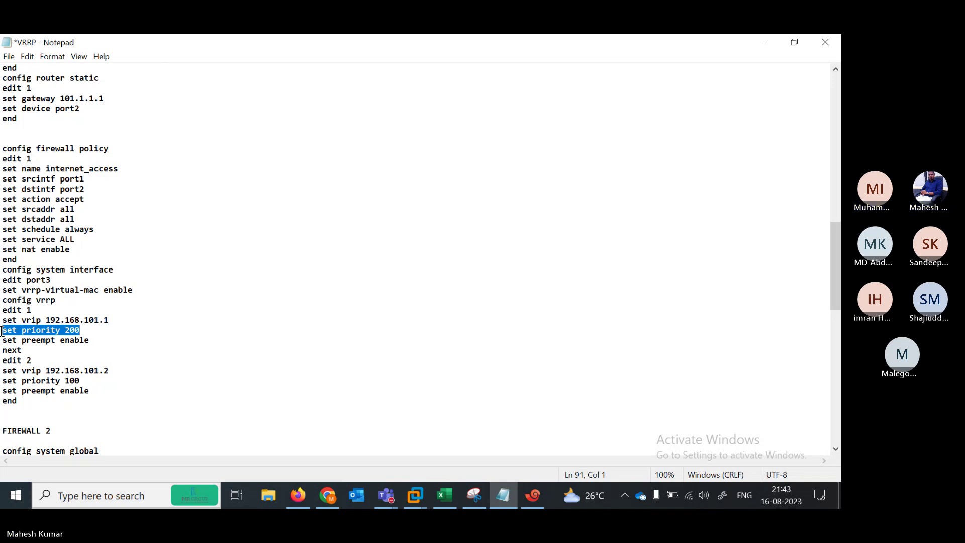
{"action": "left_click", "coordinate": [86, 324]}
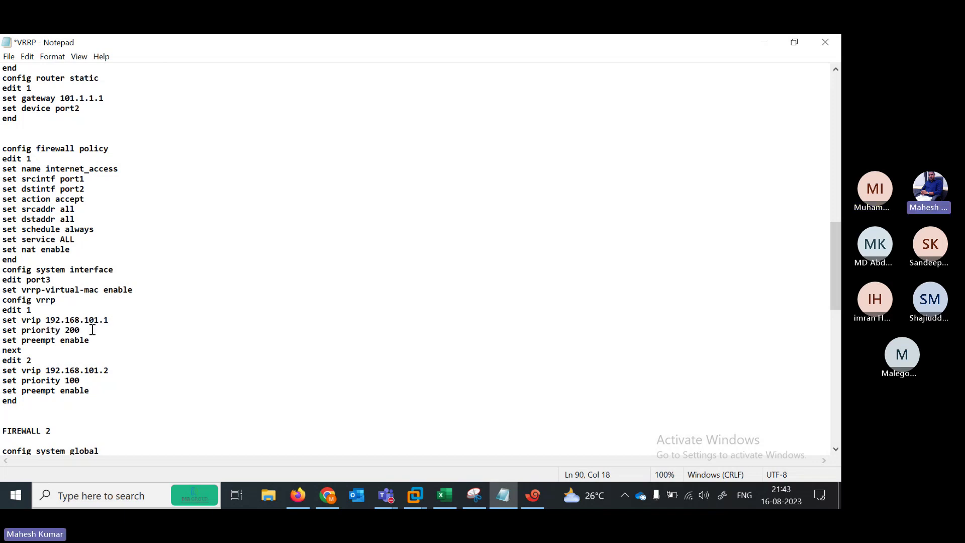
{"action": "left_click_drag", "start_coordinate": [92, 330], "coordinate": [2, 331]}
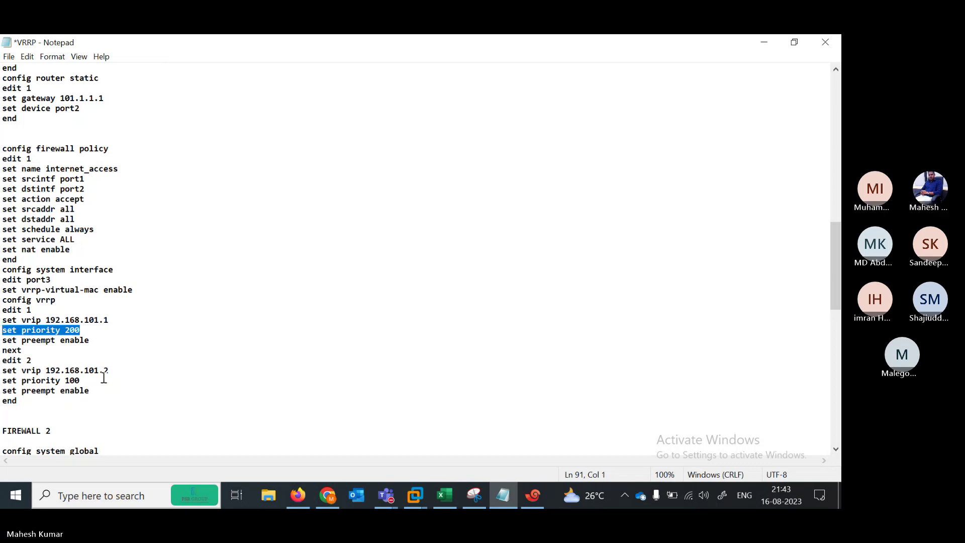
{"action": "left_click_drag", "start_coordinate": [117, 371], "coordinate": [2, 372]}
{"action": "left_click_drag", "start_coordinate": [87, 380], "coordinate": [64, 380]}
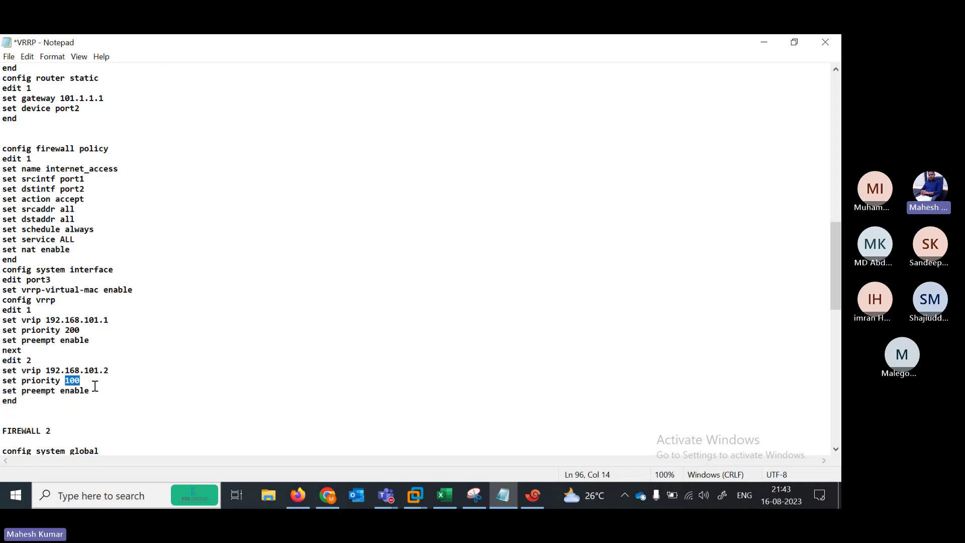
{"action": "left_click_drag", "start_coordinate": [101, 342], "coordinate": [2, 341]}
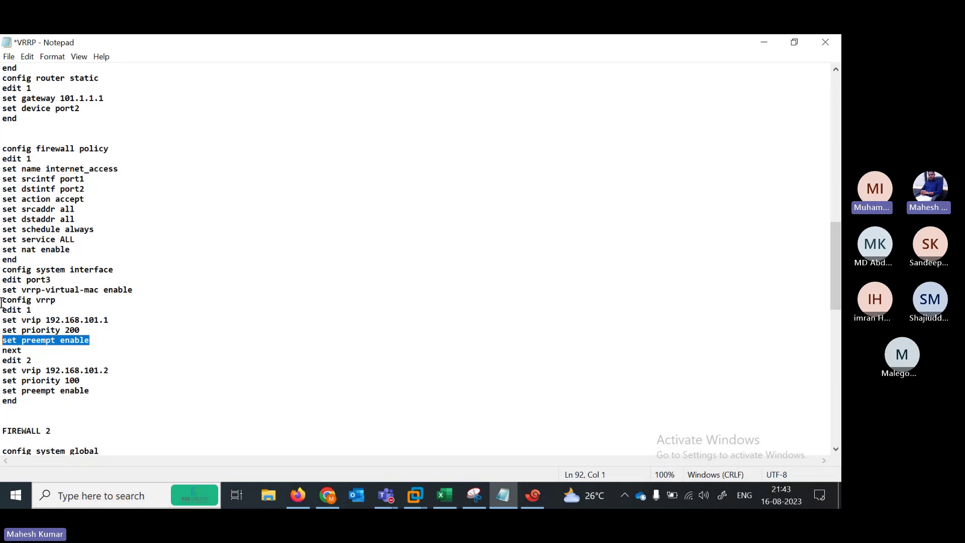
{"action": "left_click_drag", "start_coordinate": [2, 269], "coordinate": [153, 408]}
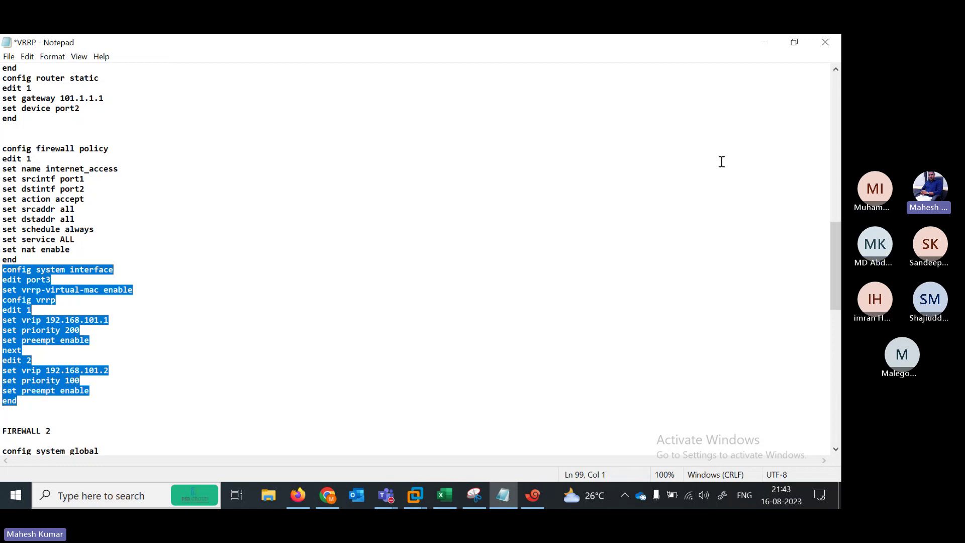
Insert a blank line after the policy's end line in the VRRP notes
{"action": "left_click", "coordinate": [781, 39]}
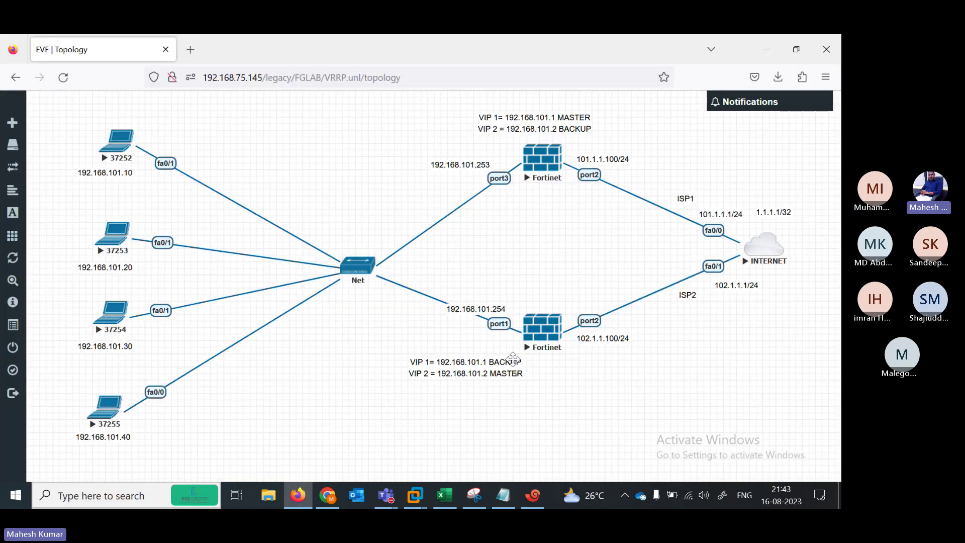
{"action": "left_click", "coordinate": [533, 495]}
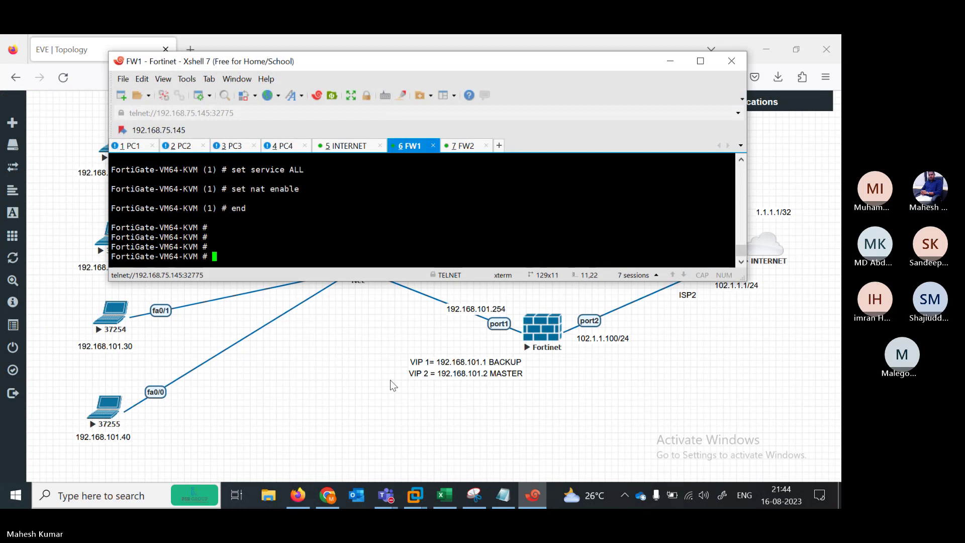
{"action": "left_click", "coordinate": [503, 495]}
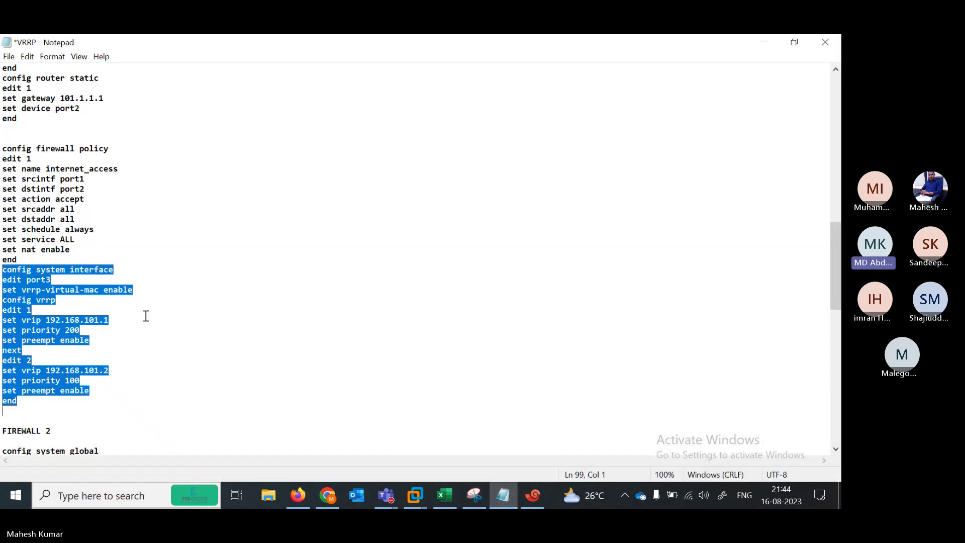
{"action": "left_click", "coordinate": [40, 255]}
{"action": "key", "text": "Return"}
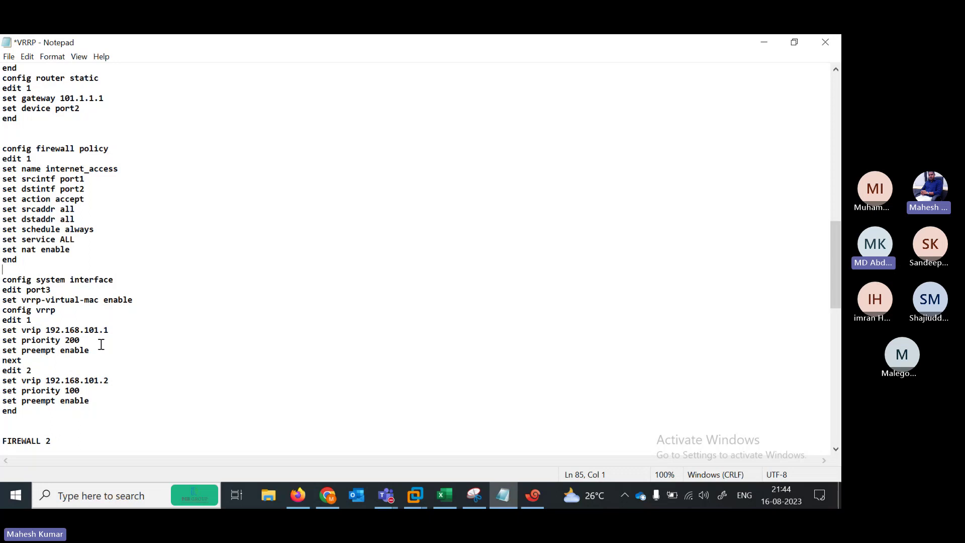
Paste the port3 VRRP block (192.168.101.1 priority 200, 192.168.101.2 priority 100) into FW1
{"action": "left_click_drag", "start_coordinate": [82, 341], "coordinate": [3, 340]}
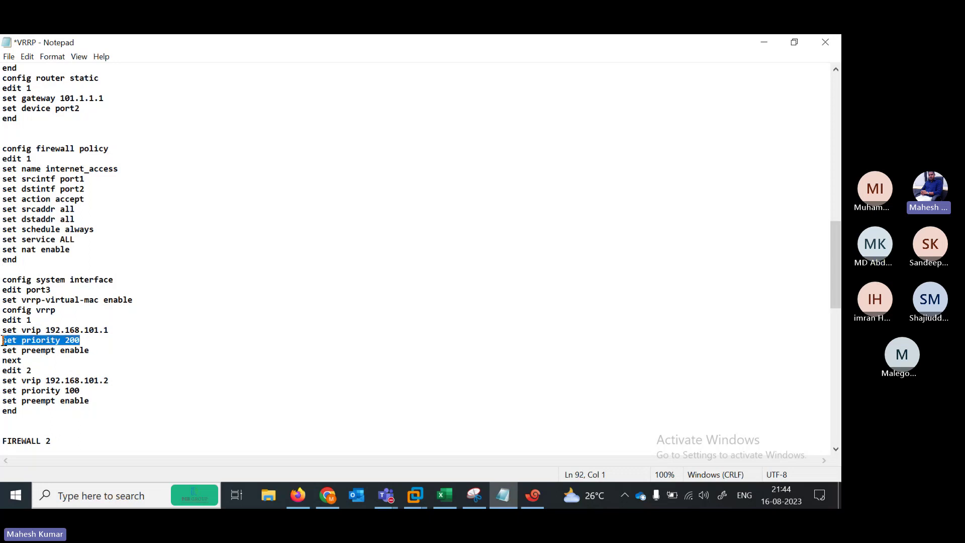
{"action": "left_click_drag", "start_coordinate": [3, 279], "coordinate": [140, 408]}
{"action": "key", "text": "ctrl+c"}
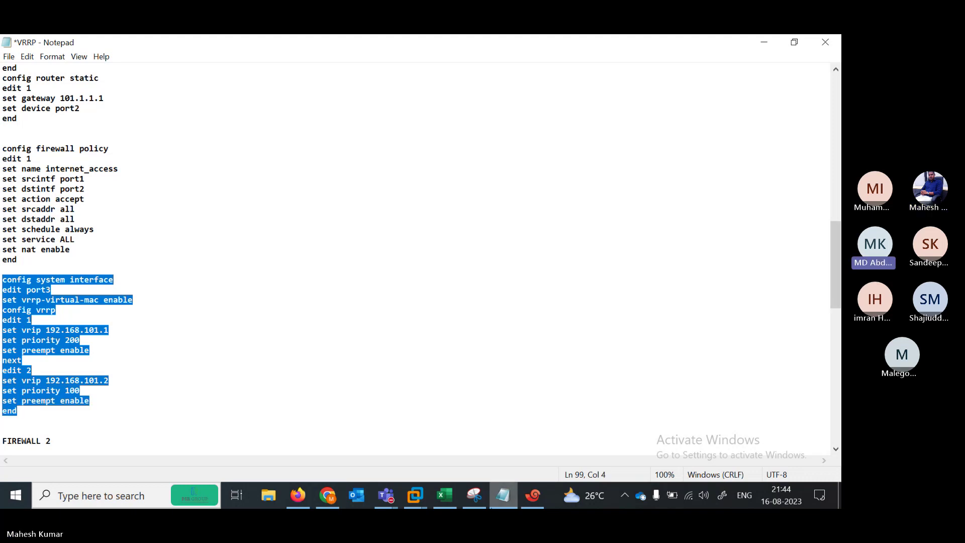
{"action": "left_click", "coordinate": [540, 495]}
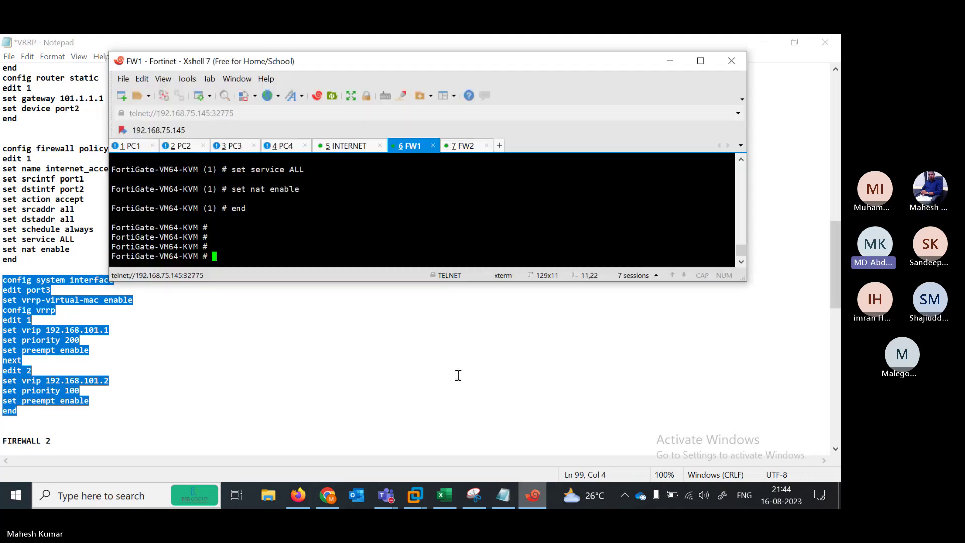
{"action": "right_click", "coordinate": [323, 237]}
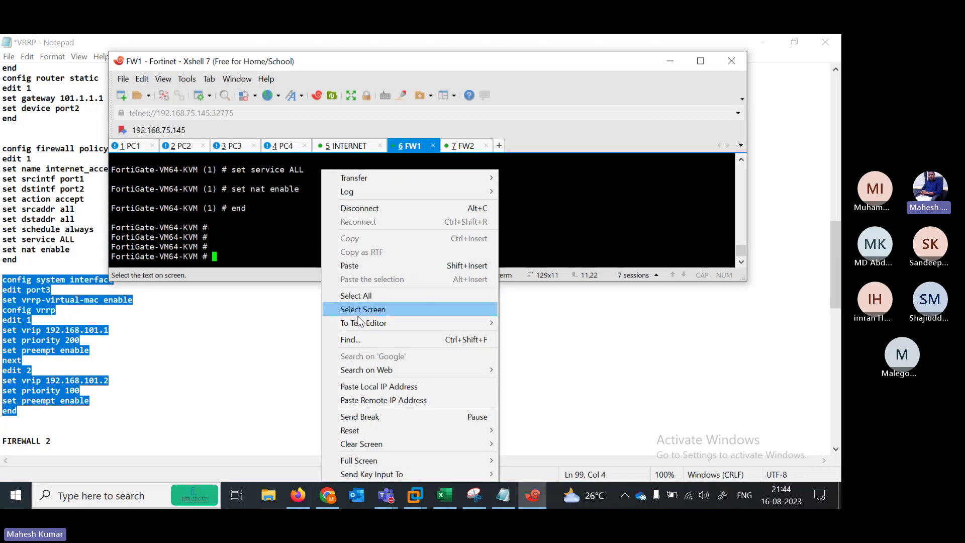
{"action": "left_click", "coordinate": [357, 266]}
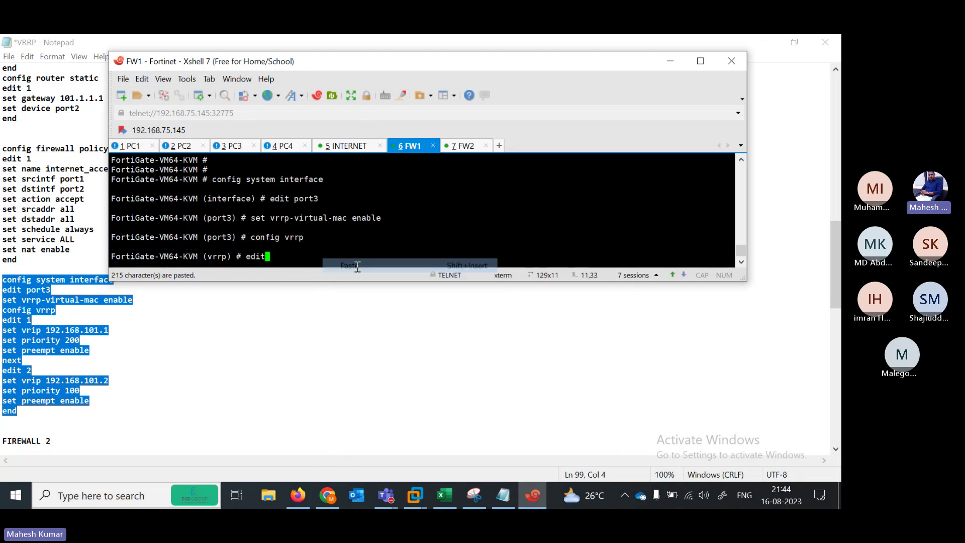
{"action": "key", "text": "Return"}
{"action": "key", "text": "Return"}
{"action": "key", "text": "Return"}
{"action": "key", "text": "Return"}
{"action": "key", "text": "Return"}
{"action": "key", "text": "Return"}
{"action": "key", "text": "Return"}
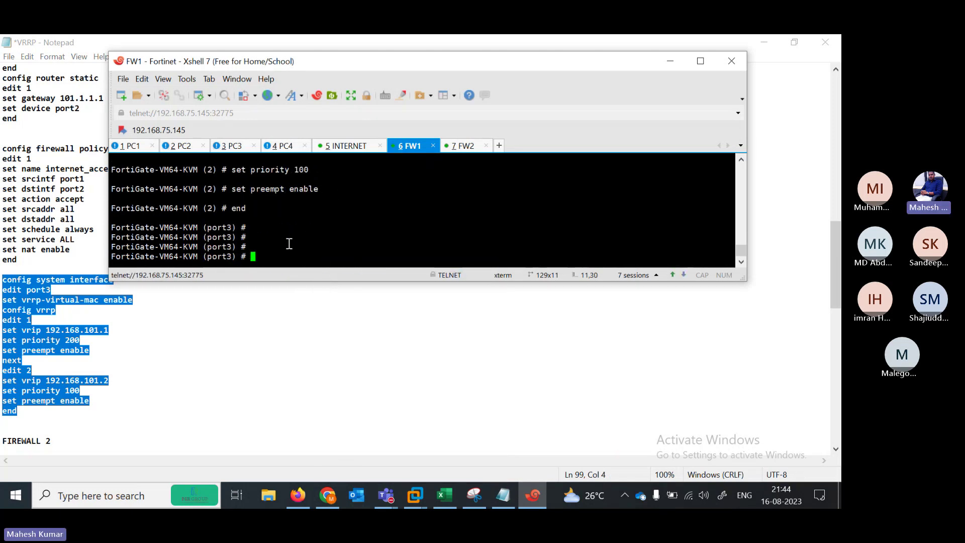
Paste FIREWALL 2's static route via gateway 102.1.1.1 on port2 into FW2 and commit it
{"action": "left_click", "coordinate": [702, 381]}
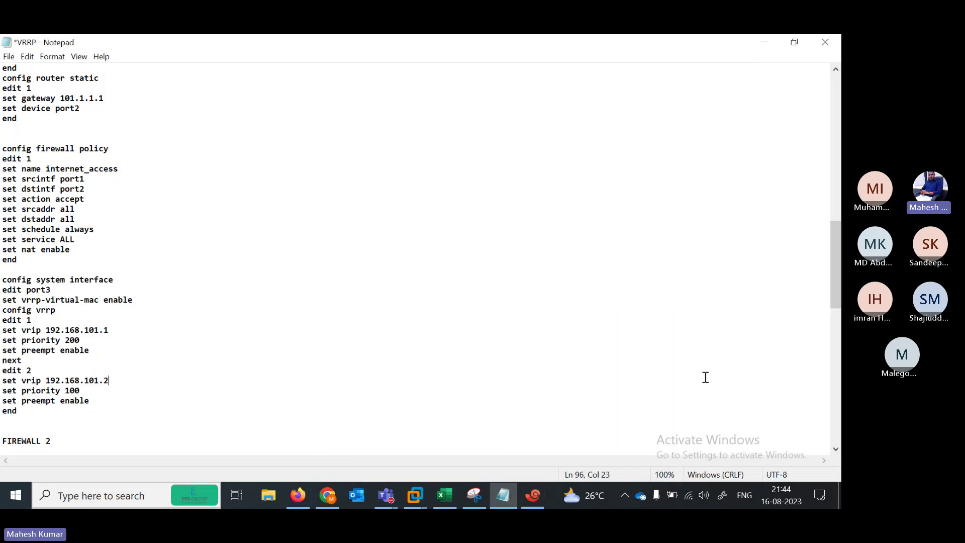
{"action": "left_click_drag", "start_coordinate": [838, 272], "coordinate": [837, 342]}
{"action": "left_click_drag", "start_coordinate": [2, 149], "coordinate": [157, 263]}
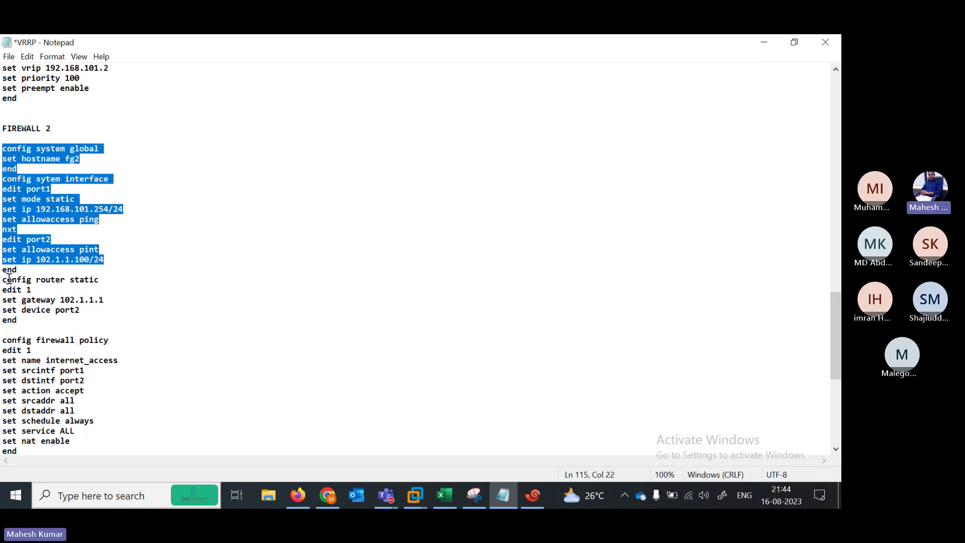
{"action": "left_click_drag", "start_coordinate": [2, 280], "coordinate": [121, 322]}
{"action": "key", "text": "ctrl+c"}
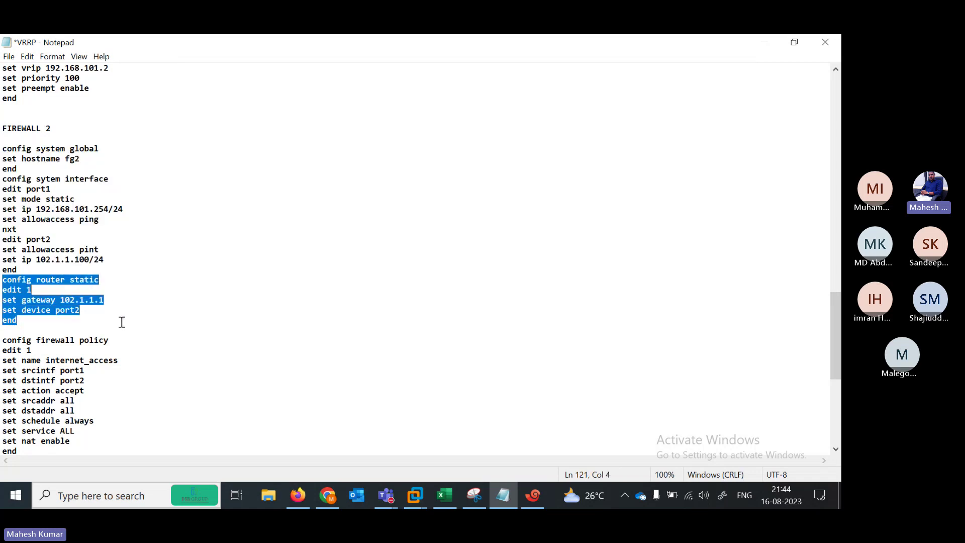
{"action": "left_click", "coordinate": [525, 496]}
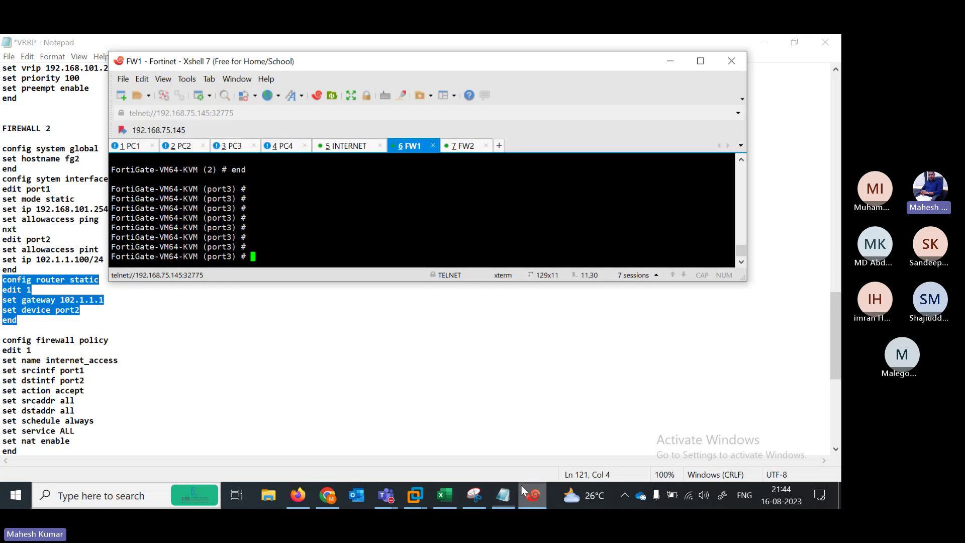
{"action": "left_click", "coordinate": [460, 145]}
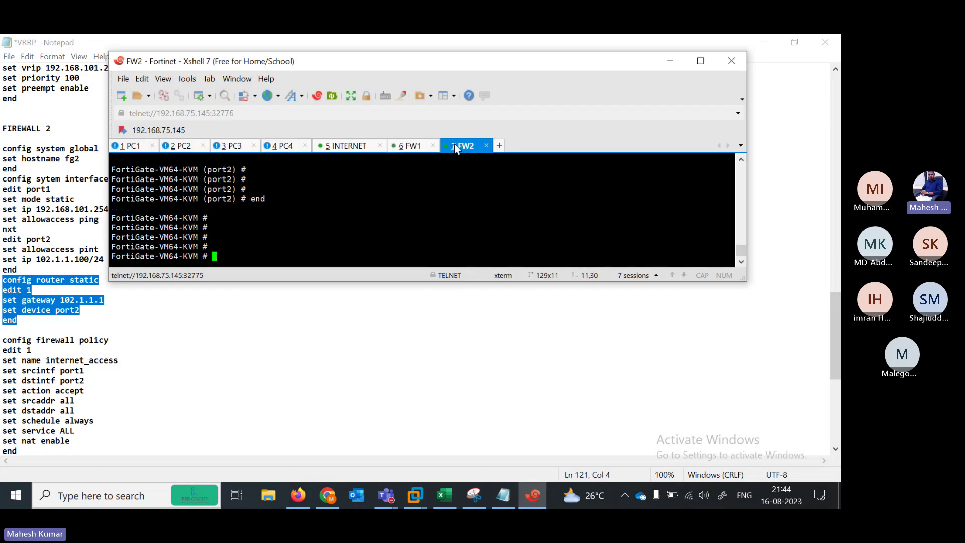
{"action": "right_click", "coordinate": [342, 233]}
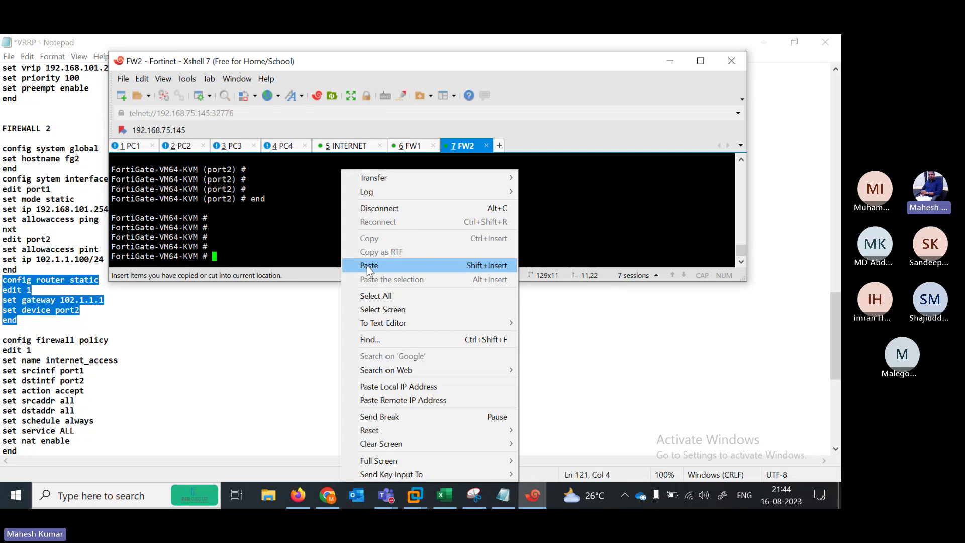
{"action": "left_click", "coordinate": [370, 267]}
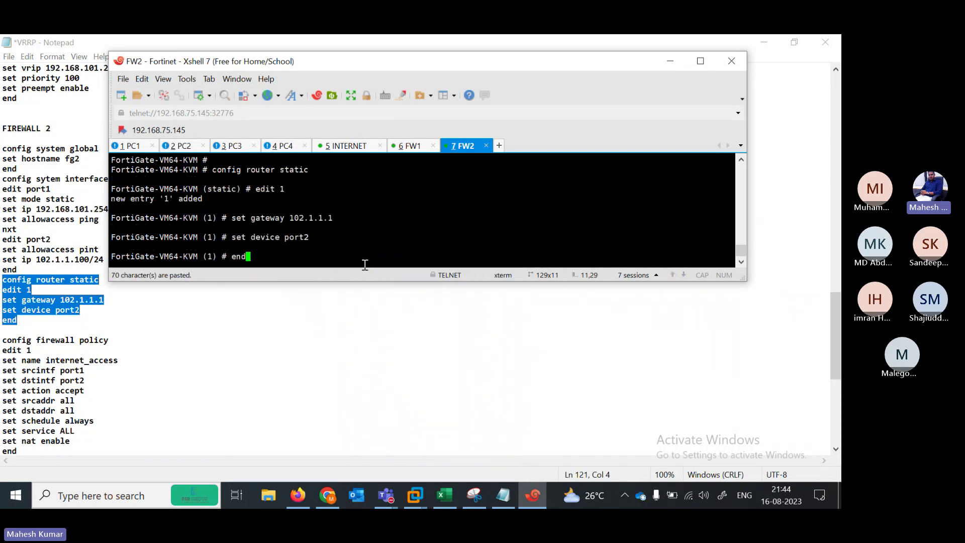
{"action": "key", "text": "Return"}
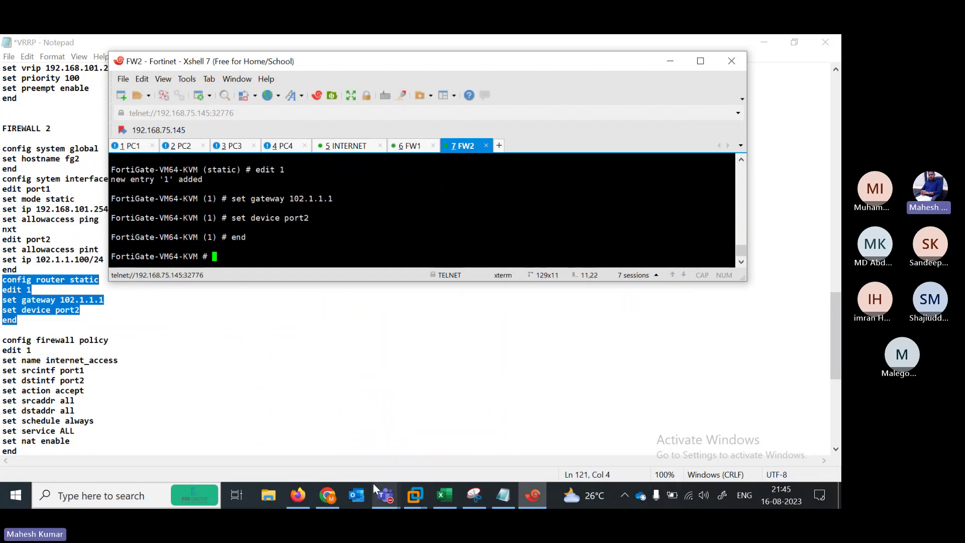
{"action": "left_click", "coordinate": [383, 500]}
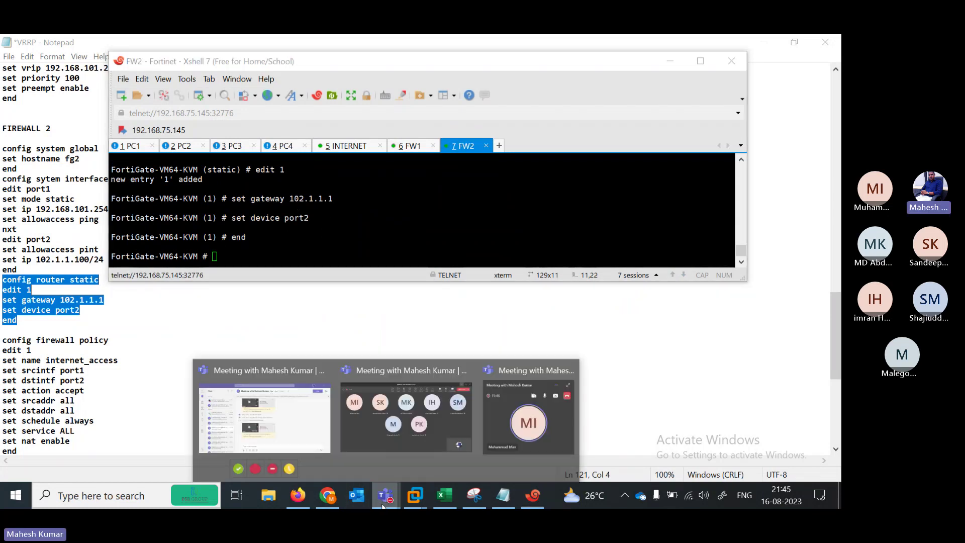
View the lab topology, then select FIREWALL 2's internet_access policy block in the notes
{"action": "left_click", "coordinate": [302, 495]}
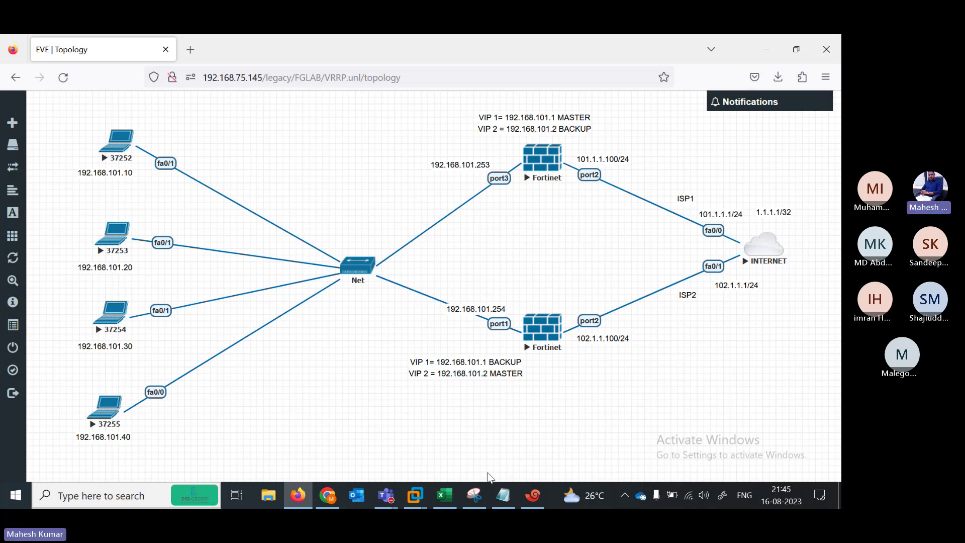
{"action": "left_click", "coordinate": [503, 495]}
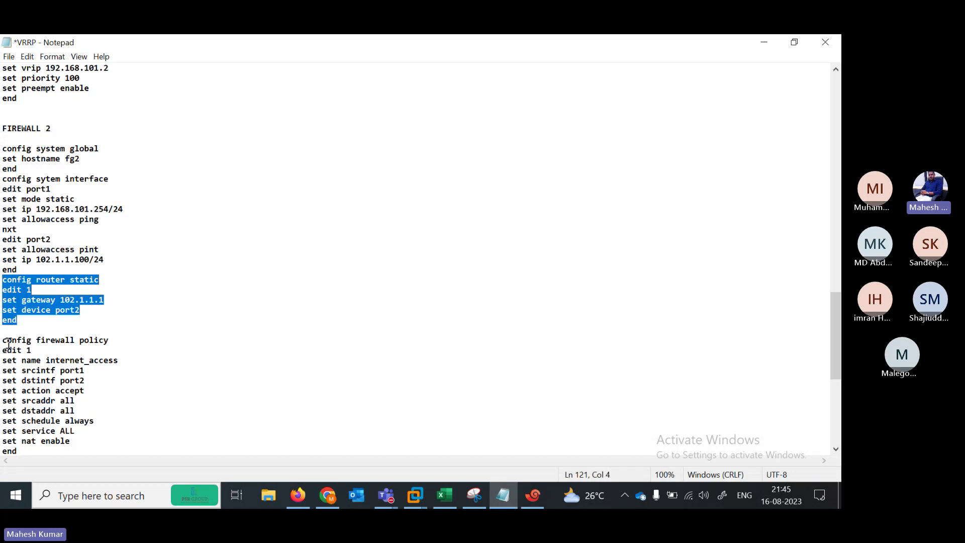
{"action": "left_click_drag", "start_coordinate": [5, 342], "coordinate": [122, 288]}
{"action": "key", "text": "ctrl+c"}
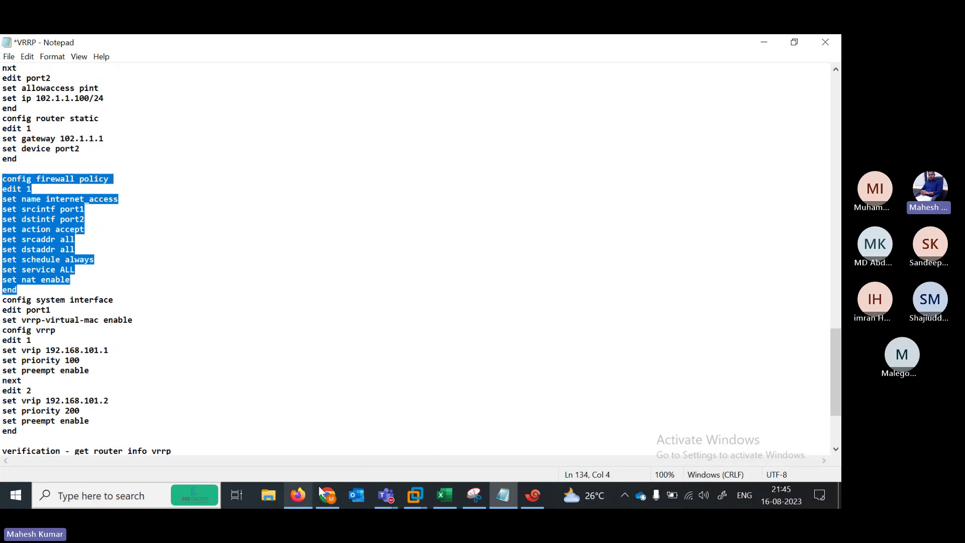
Paste FW2's internet_access policy (port1 to port2, NAT enabled) and commit it
{"action": "left_click", "coordinate": [533, 496]}
{"action": "right_click", "coordinate": [306, 251]}
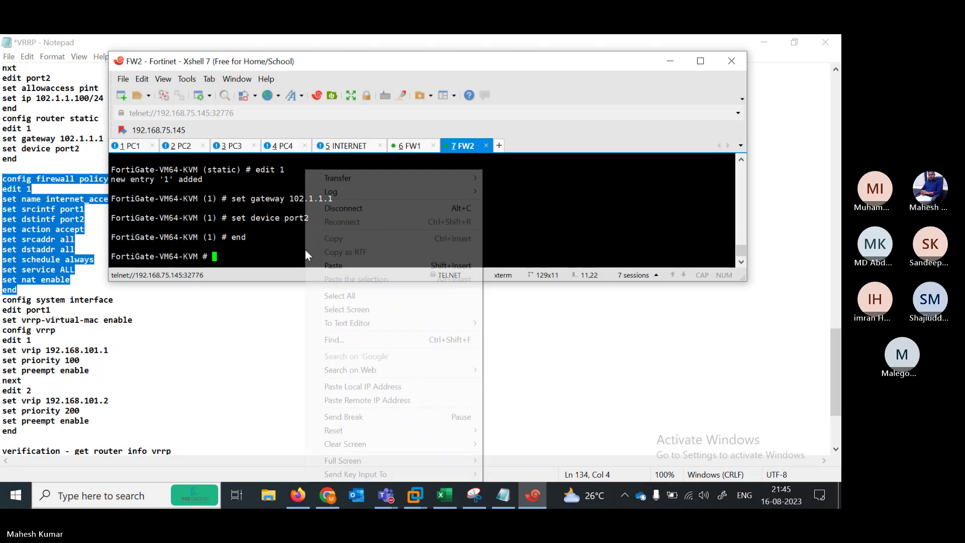
{"action": "left_click", "coordinate": [346, 279]}
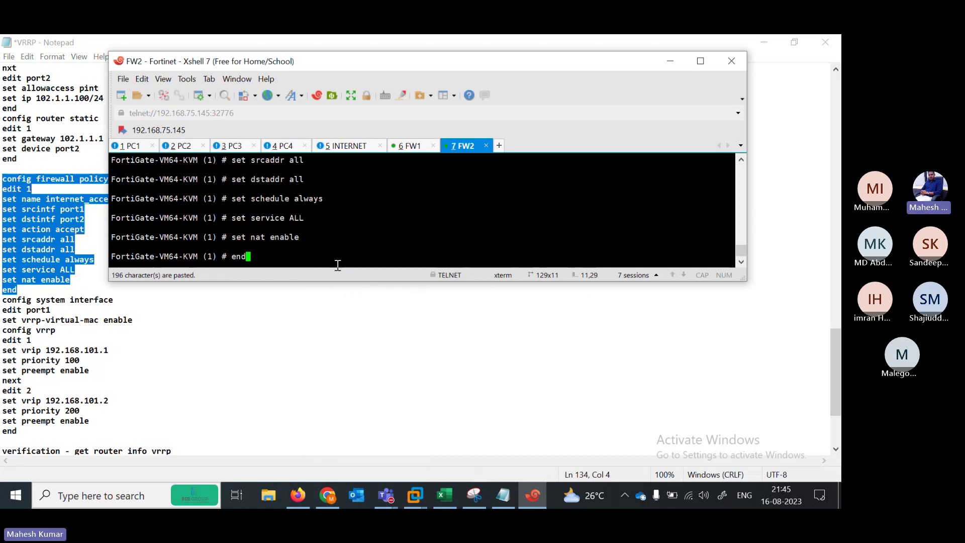
{"action": "key", "text": "Return"}
{"action": "key", "text": "Return"}
{"action": "key", "text": "Return"}
{"action": "key", "text": "Return"}
{"action": "key", "text": "Return"}
{"action": "key", "text": "Return"}
{"action": "key", "text": "Return"}
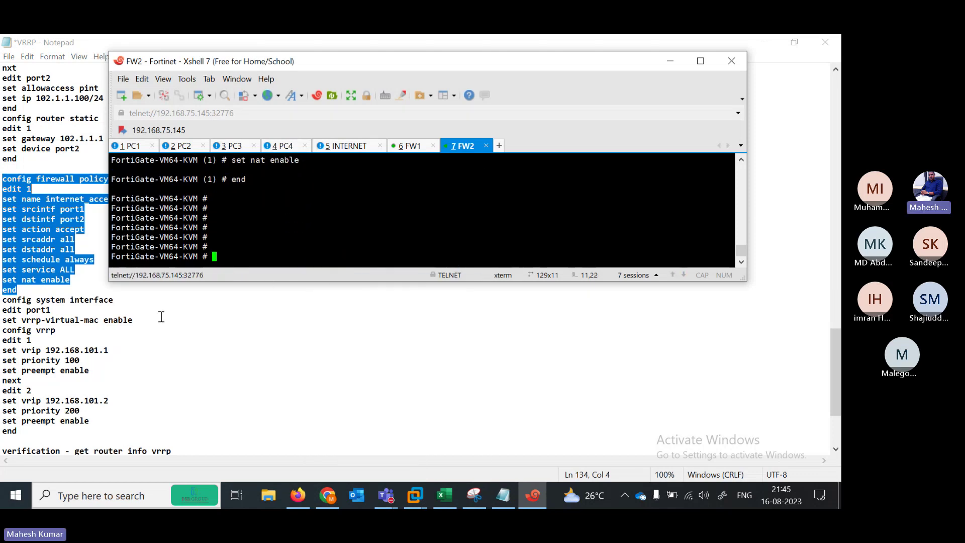
Review the notes' virtual IPs 192.168.101.1 and 192.168.101.2 and priority 200
{"action": "left_click", "coordinate": [161, 317]}
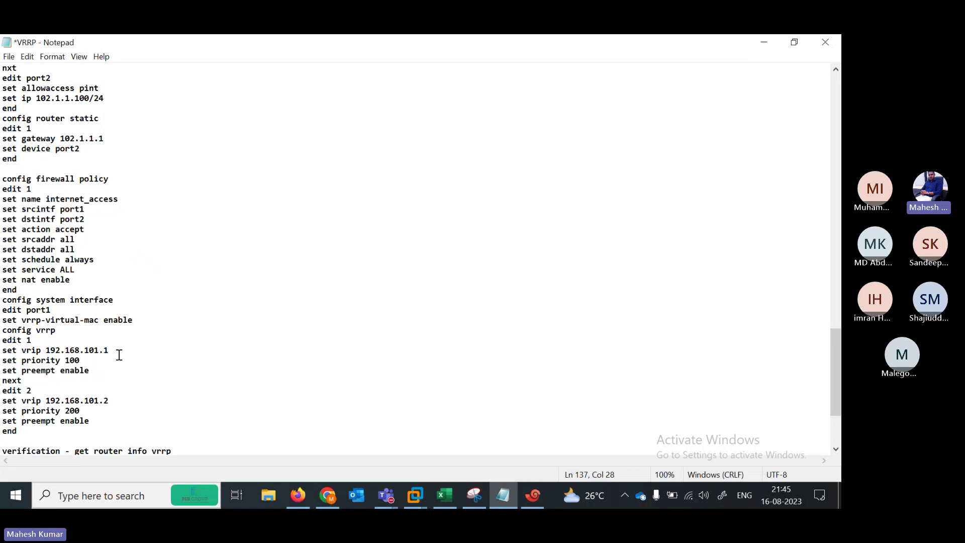
{"action": "left_click_drag", "start_coordinate": [108, 350], "coordinate": [52, 361]}
{"action": "left_click_drag", "start_coordinate": [109, 401], "coordinate": [78, 398]}
{"action": "left_click_drag", "start_coordinate": [95, 411], "coordinate": [63, 411]}
{"action": "key", "text": "alt+Tab"}
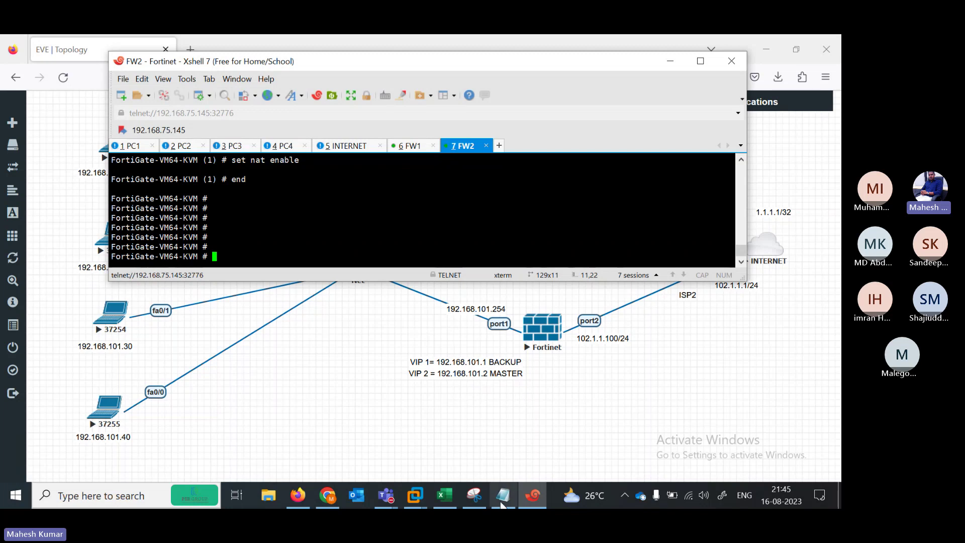
Review the VRRP notes: priority 100 for VIP 192.168.101.1 and priority 200 for 192.168.101.2
{"action": "left_click", "coordinate": [503, 496]}
{"action": "left_click_drag", "start_coordinate": [92, 412], "coordinate": [45, 406]}
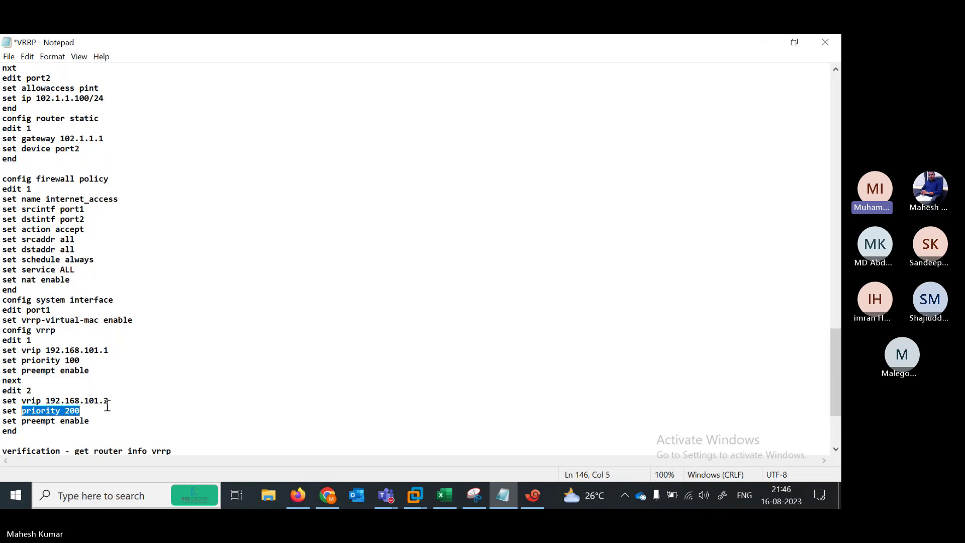
{"action": "left_click", "coordinate": [762, 39]}
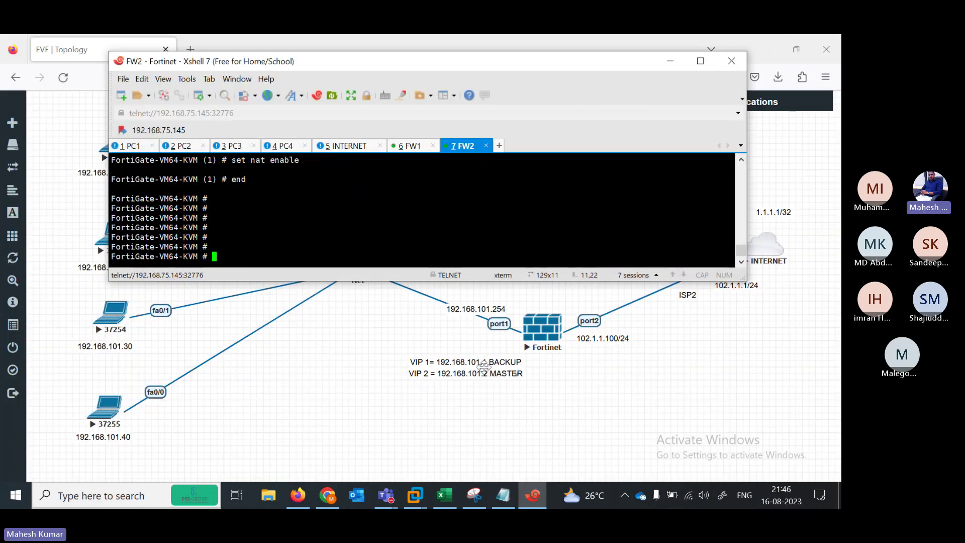
{"action": "left_click", "coordinate": [503, 495]}
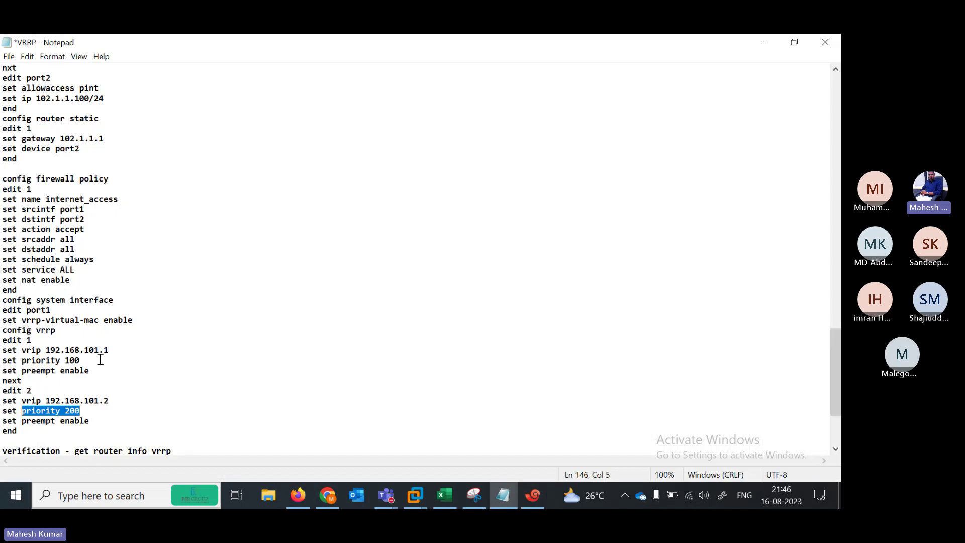
{"action": "left_click_drag", "start_coordinate": [93, 360], "coordinate": [60, 360]}
{"action": "left_click_drag", "start_coordinate": [97, 411], "coordinate": [1, 301]}
{"action": "left_click", "coordinate": [30, 435]}
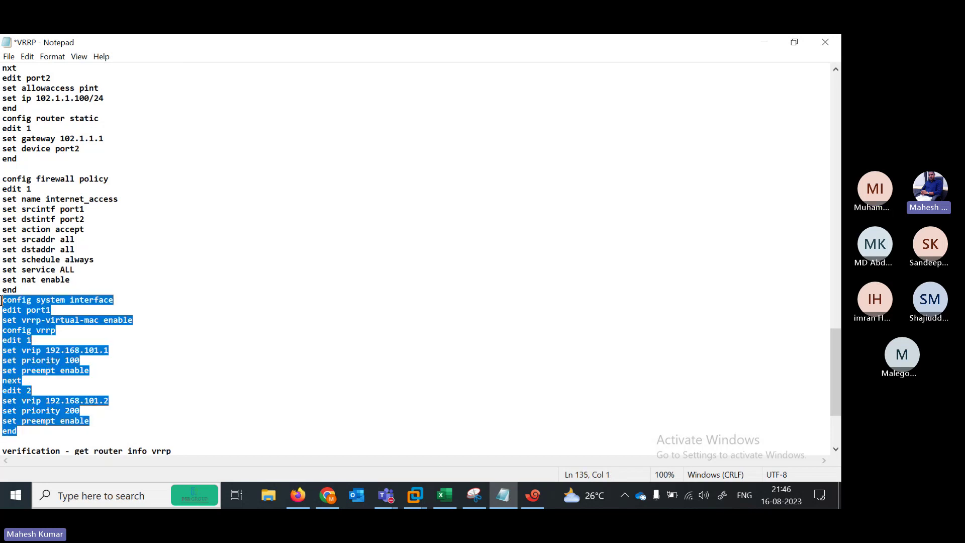
{"action": "left_click", "coordinate": [776, 37]}
Paste the port1 VRRP configuration into FW2's terminal and commit it with end
{"action": "right_click", "coordinate": [372, 229]}
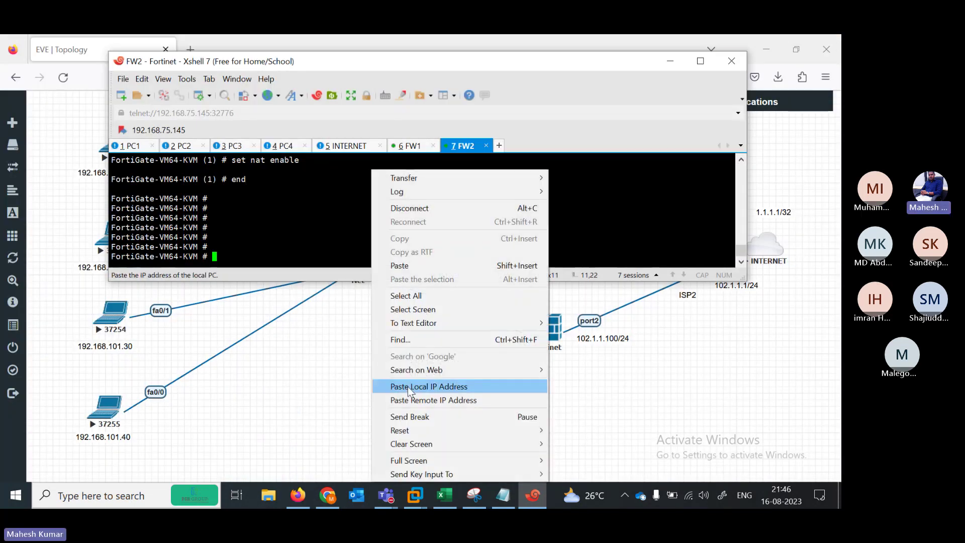
{"action": "left_click", "coordinate": [400, 265]}
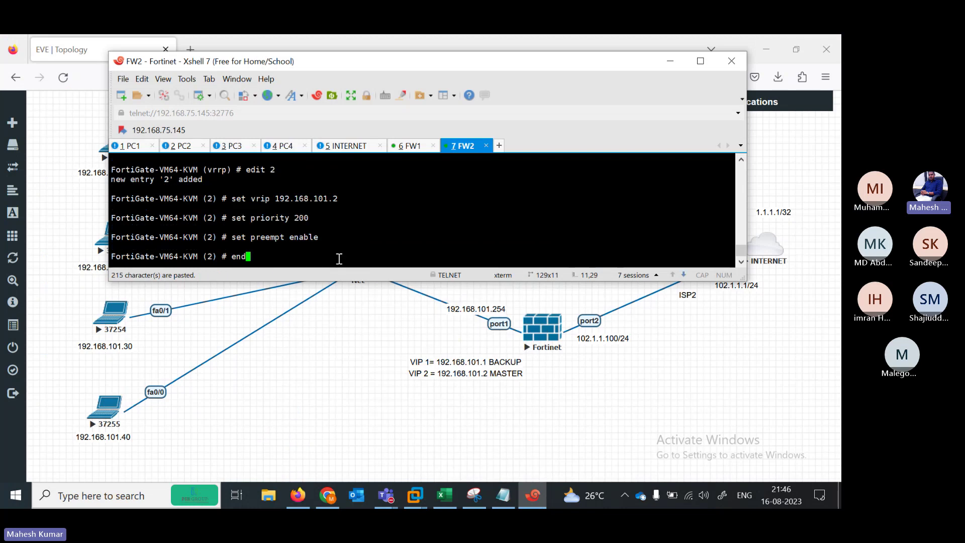
{"action": "type", "text": "end"}
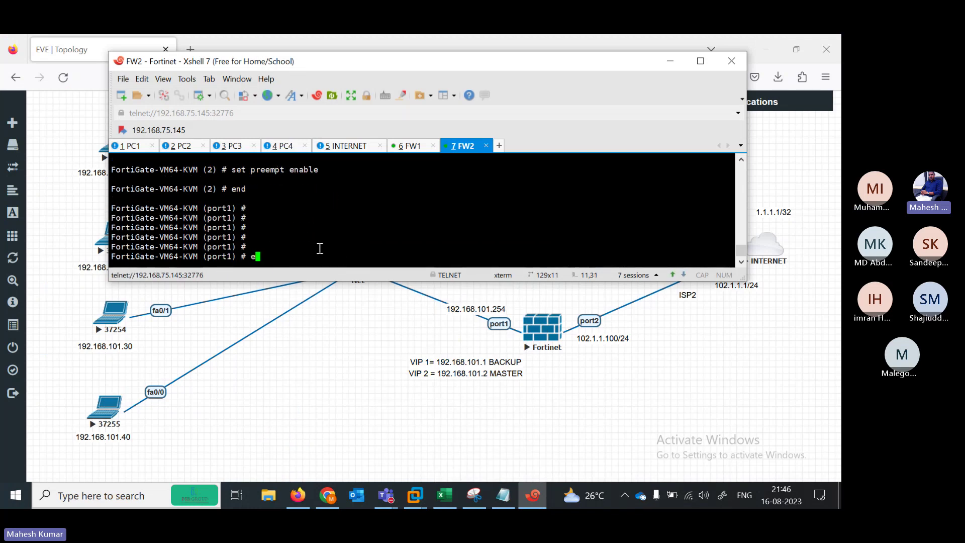
{"action": "key", "text": "Return"}
{"action": "key", "text": "Return"}
{"action": "key", "text": "Return"}
{"action": "key", "text": "Return"}
{"action": "key", "text": "Return"}
{"action": "type", "text": "show system interface"}
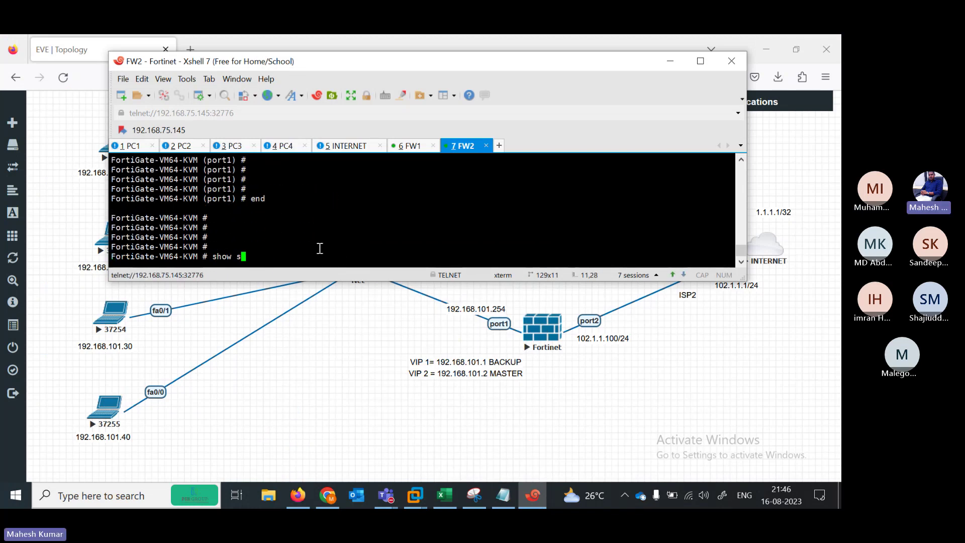
{"action": "key", "text": "BackSpace"}
{"action": "key", "text": "BackSpace"}
{"action": "key", "text": "BackSpace"}
{"action": "key", "text": "BackSpace"}
{"action": "key", "text": "BackSpace"}
{"action": "key", "text": "BackSpace"}
{"action": "key", "text": "BackSpace"}
{"action": "key", "text": "BackSpace"}
{"action": "key", "text": "BackSpace"}
{"action": "key", "text": "BackSpace"}
{"action": "key", "text": "BackSpace"}
{"action": "key", "text": "BackSpace"}
{"action": "key", "text": "BackSpace"}
{"action": "key", "text": "BackSpace"}
{"action": "key", "text": "BackSpace"}
{"action": "key", "text": "BackSpace"}
{"action": "key", "text": "BackSpace"}
{"action": "key", "text": "BackSpace"}
{"action": "key", "text": "BackSpace"}
{"action": "key", "text": "BackSpace"}
{"action": "key", "text": "BackSpace"}
{"action": "type", "text": "execute ping"}
Switch to PC1's console and enter privileged mode with en
{"action": "left_click_drag", "start_coordinate": [405, 64], "coordinate": [455, 88]}
{"action": "left_click", "coordinate": [180, 169]}
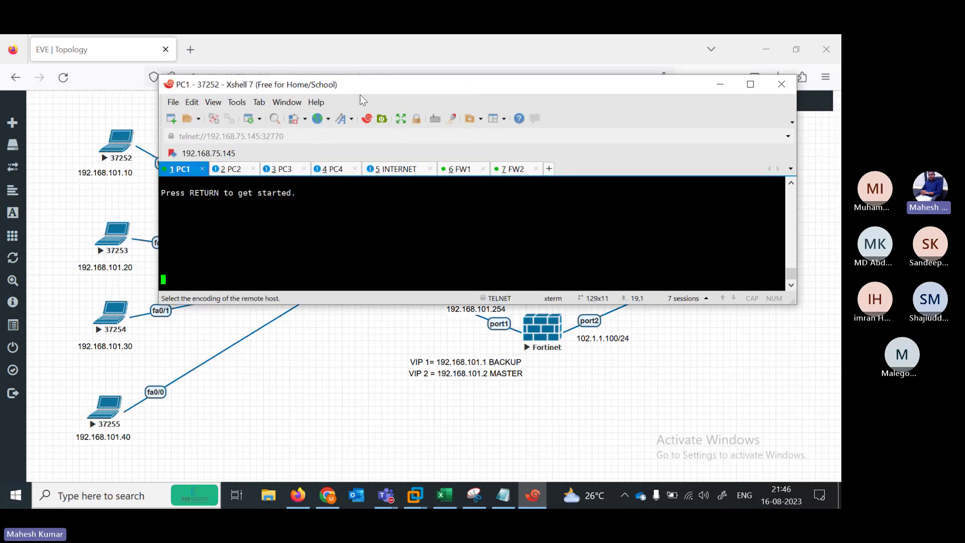
{"action": "left_click_drag", "start_coordinate": [386, 85], "coordinate": [295, 199]}
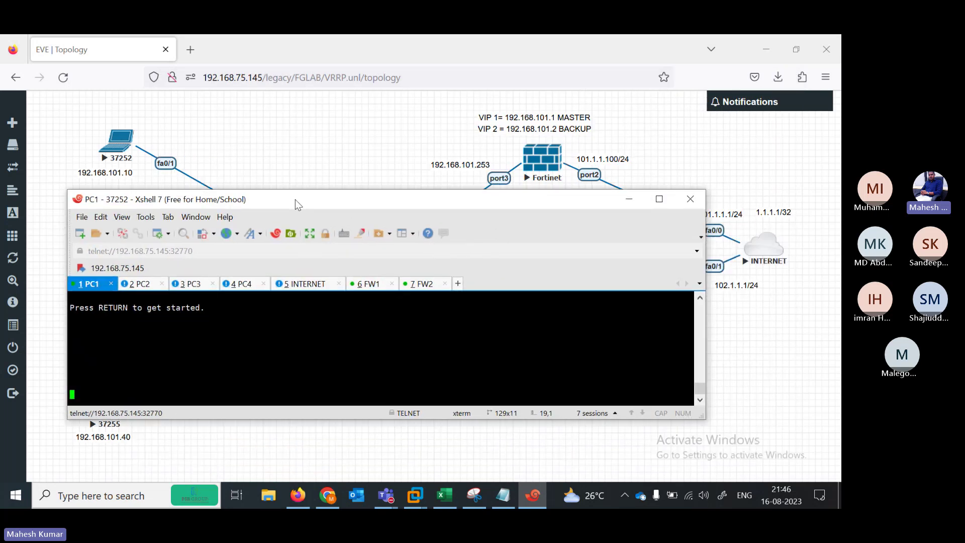
{"action": "key", "text": "Return"}
{"action": "key", "text": "Return"}
{"action": "key", "text": "Return"}
{"action": "key", "text": "Return"}
{"action": "key", "text": "Return"}
{"action": "key", "text": "Return"}
{"action": "key", "text": "Return"}
{"action": "key", "text": "Return"}
{"action": "key", "text": "Return"}
{"action": "key", "text": "Return"}
{"action": "key", "text": "Return"}
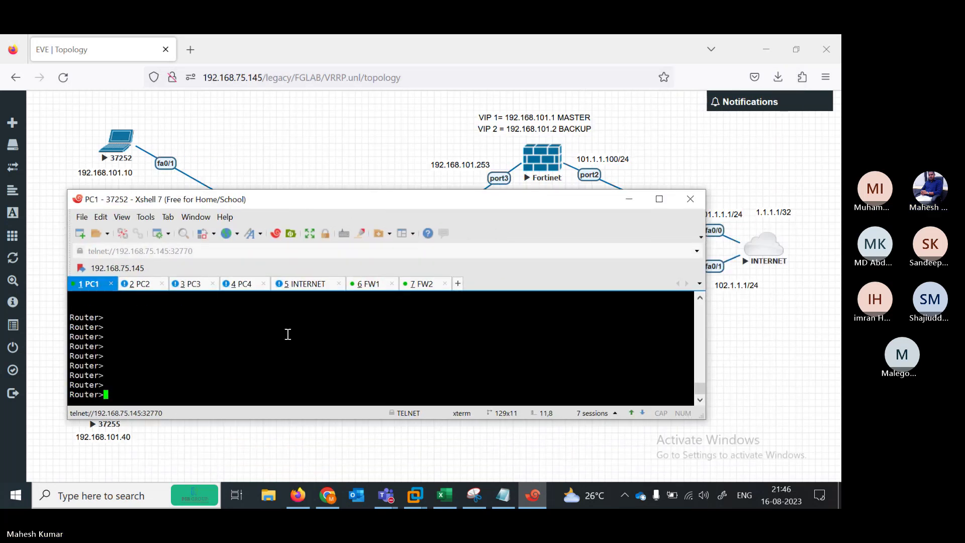
{"action": "type", "text": "en"}
{"action": "key", "text": "Return"}
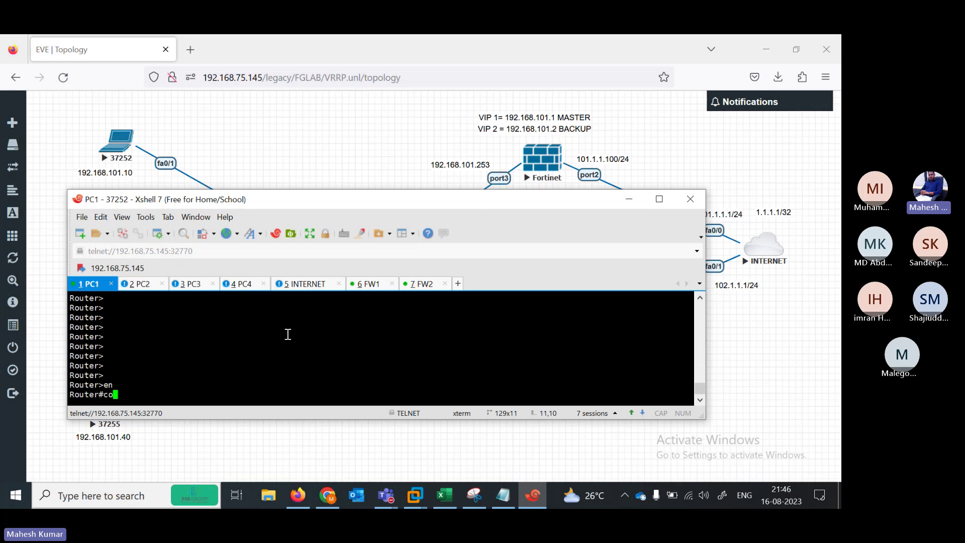
Ping FW1's address 192.168.101.253 from PC1
{"action": "type", "text": "con"}
{"action": "key", "text": "Return"}
{"action": "type", "text": "c"}
{"action": "key", "text": "BackSpace"}
{"action": "type", "text": "pi"}
{"action": "key", "text": "Tab"}
{"action": "type", "text": "192.1"}
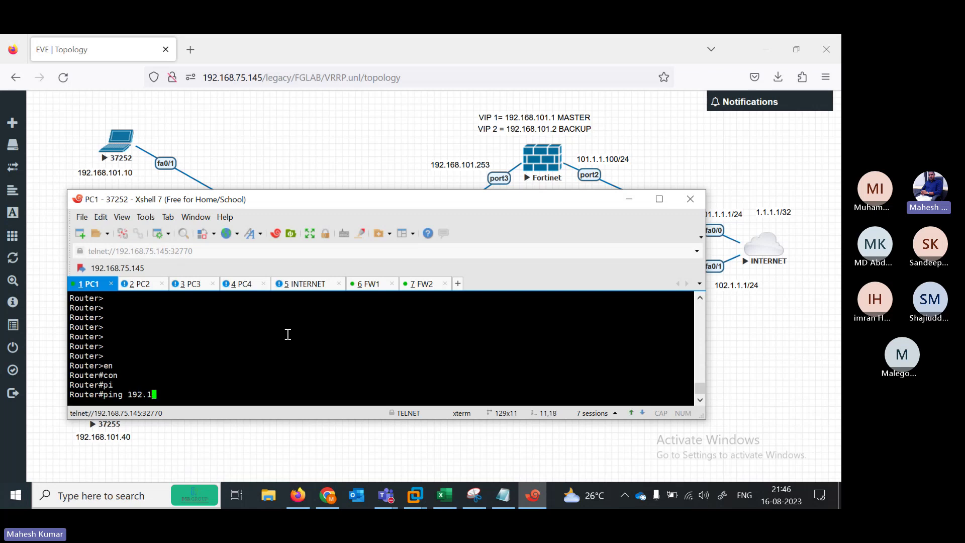
{"action": "type", "text": "68.101.253"}
{"action": "key", "text": "Return"}
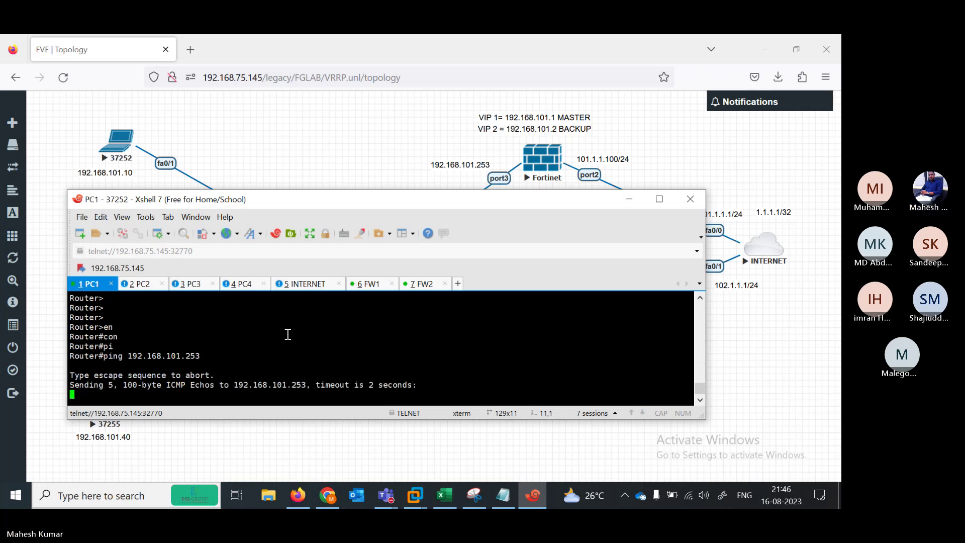
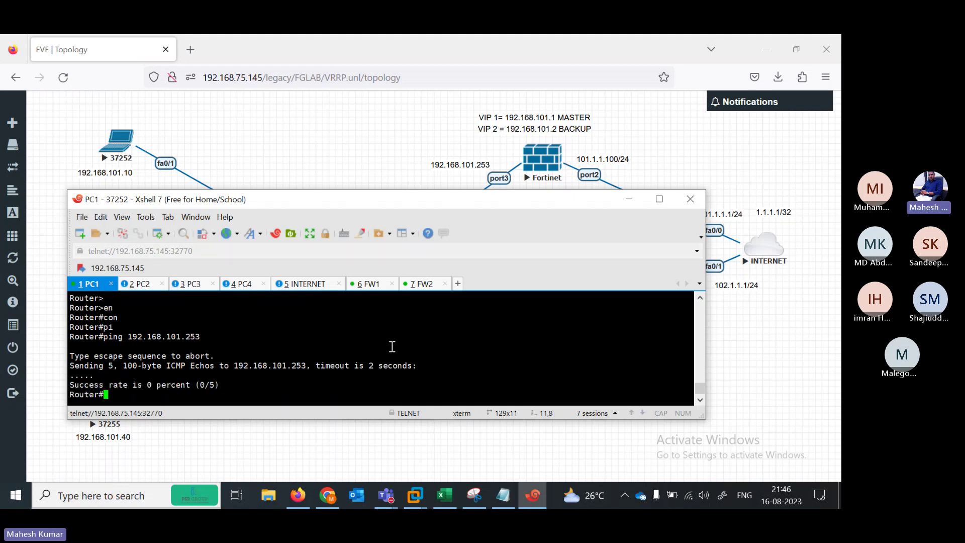
Ping the VRRP virtual IP 192.168.101.1 from PC1, reusing the previous ping to 192.168.101.253
{"action": "key", "text": "Up"}
{"action": "key", "text": "BackSpace"}
{"action": "key", "text": "BackSpace"}
{"action": "key", "text": "BackSpace"}
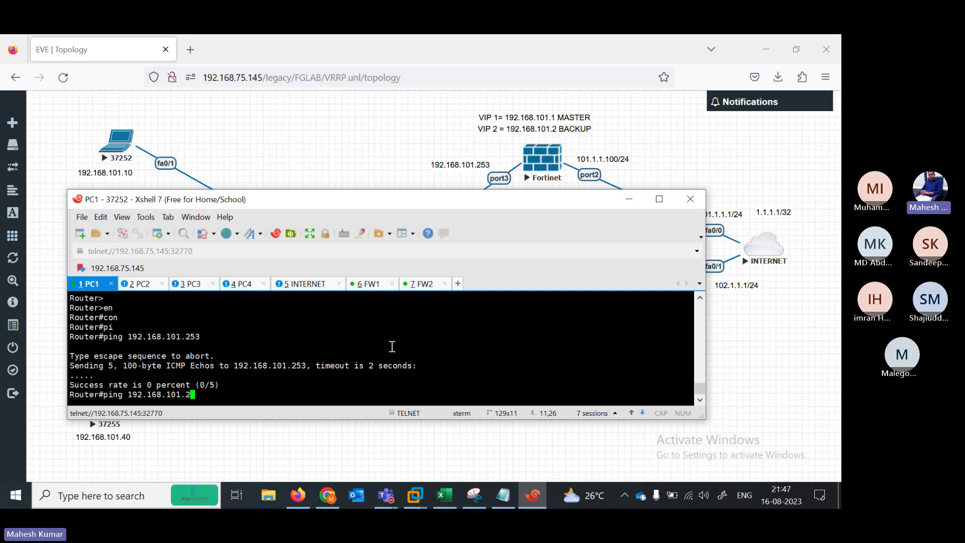
{"action": "type", "text": "1"}
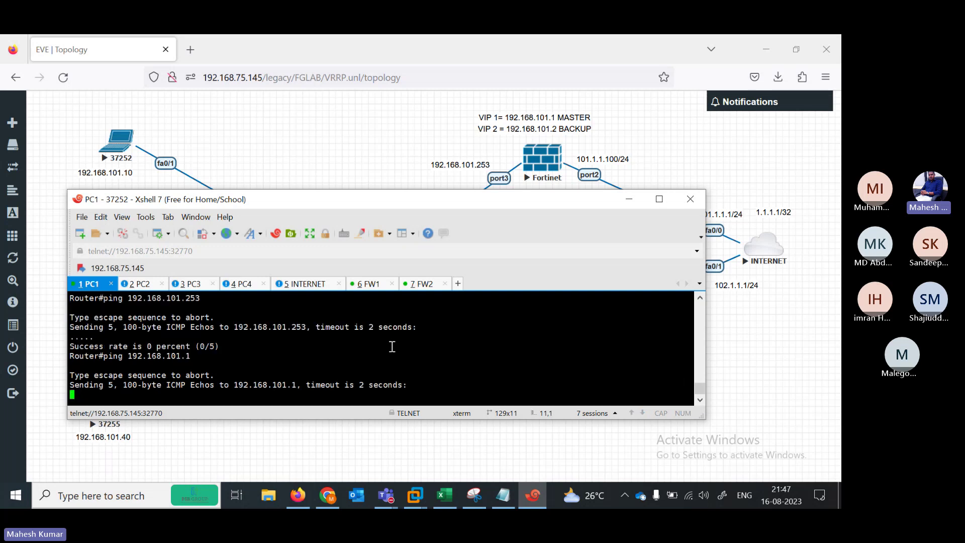
{"action": "key", "text": "Return"}
Insert a blank line above the 'config system interface' VRRP block in the notes, then minimise Notepad
{"action": "left_click", "coordinate": [503, 495]}
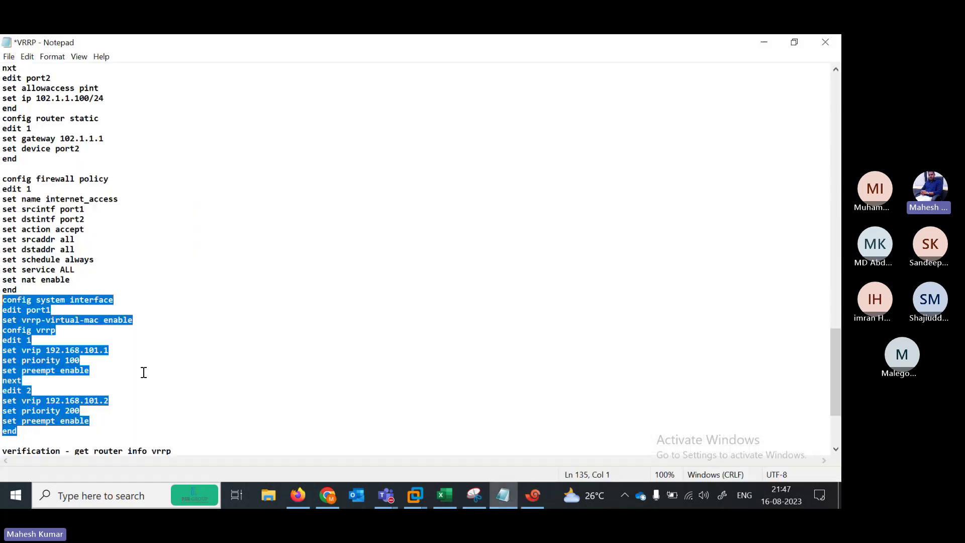
{"action": "left_click", "coordinate": [33, 329]}
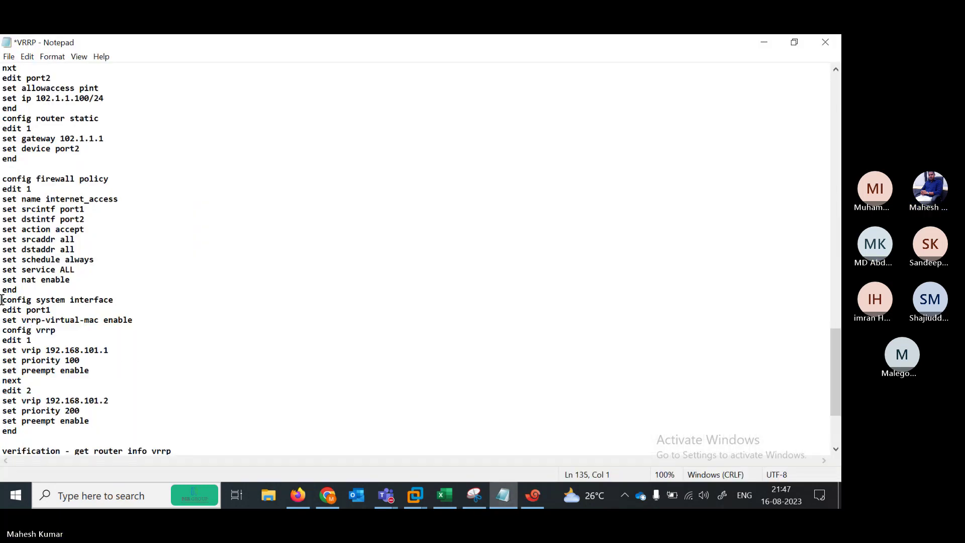
{"action": "left_click_drag", "start_coordinate": [2, 299], "coordinate": [122, 420]}
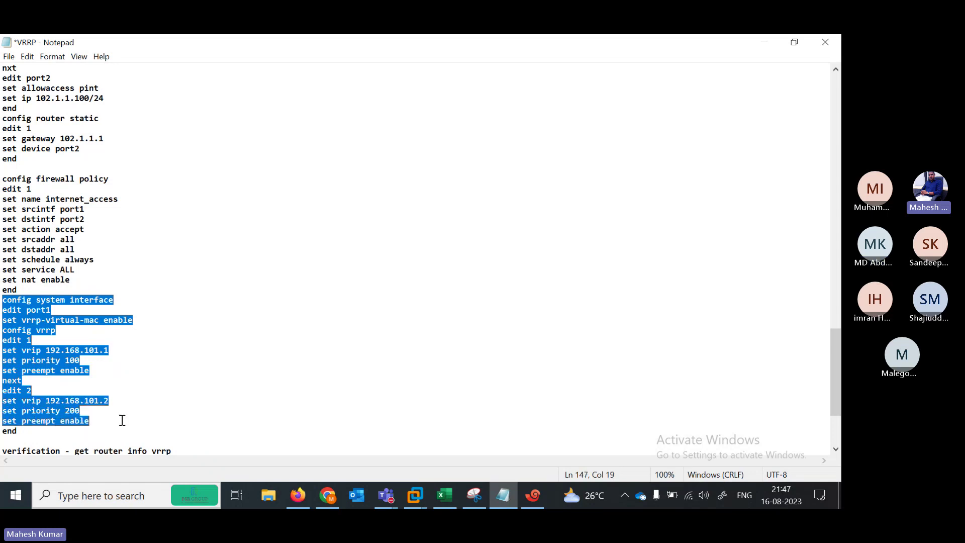
{"action": "left_click", "coordinate": [76, 290]}
{"action": "key", "text": "Return"}
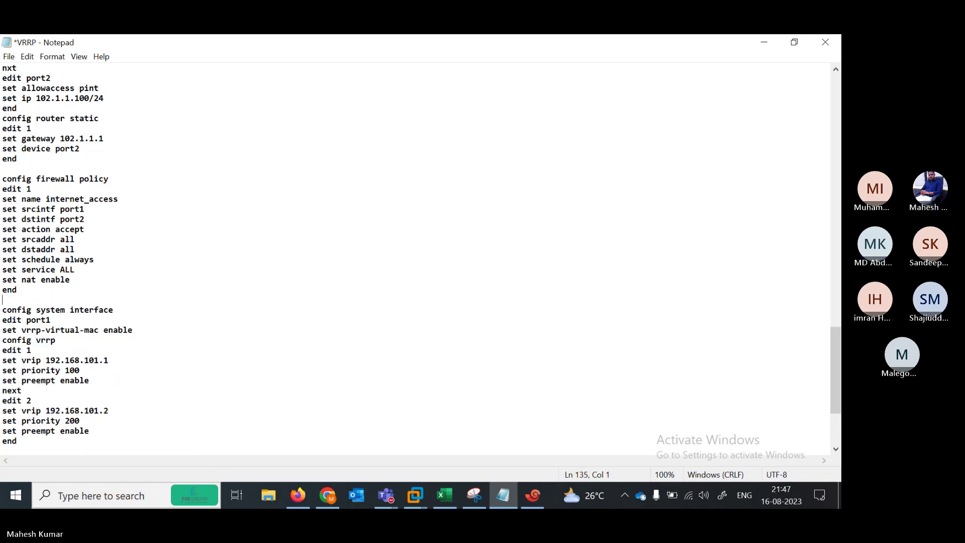
{"action": "scroll", "coordinate": [777, 166], "scroll_direction": "down", "scroll_amount": 5}
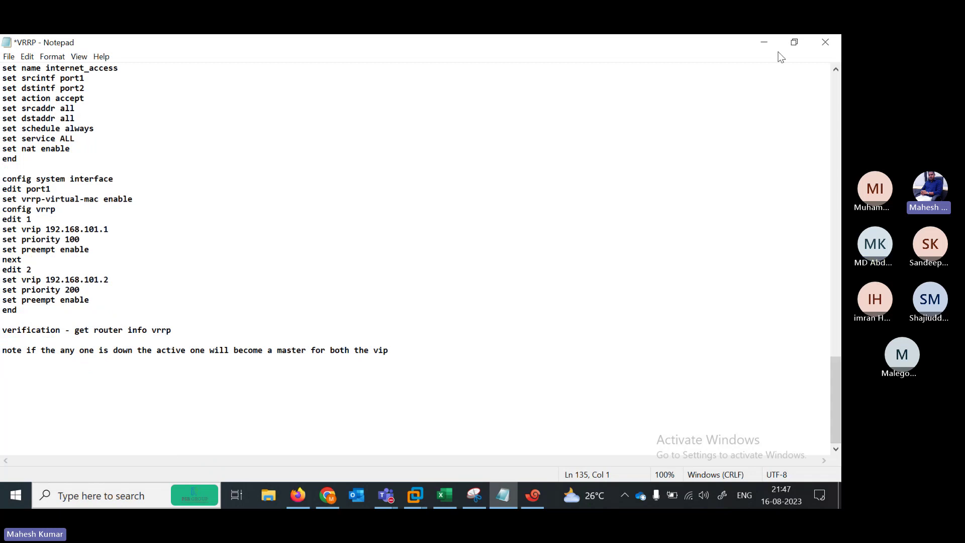
{"action": "left_click", "coordinate": [764, 42]}
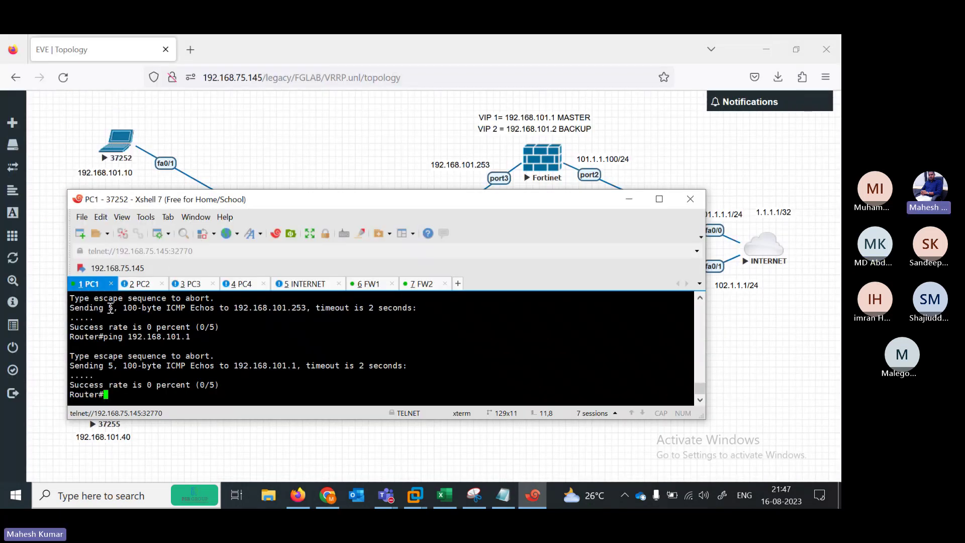
Display PC1's interface summary and routing table with show ip int br and show ip route
{"action": "key", "text": "Return"}
{"action": "key", "text": "Return"}
{"action": "key", "text": "Return"}
{"action": "key", "text": "Return"}
{"action": "type", "text": "sh"}
{"action": "key", "text": "Tab"}
{"action": "type", "text": "ipi"}
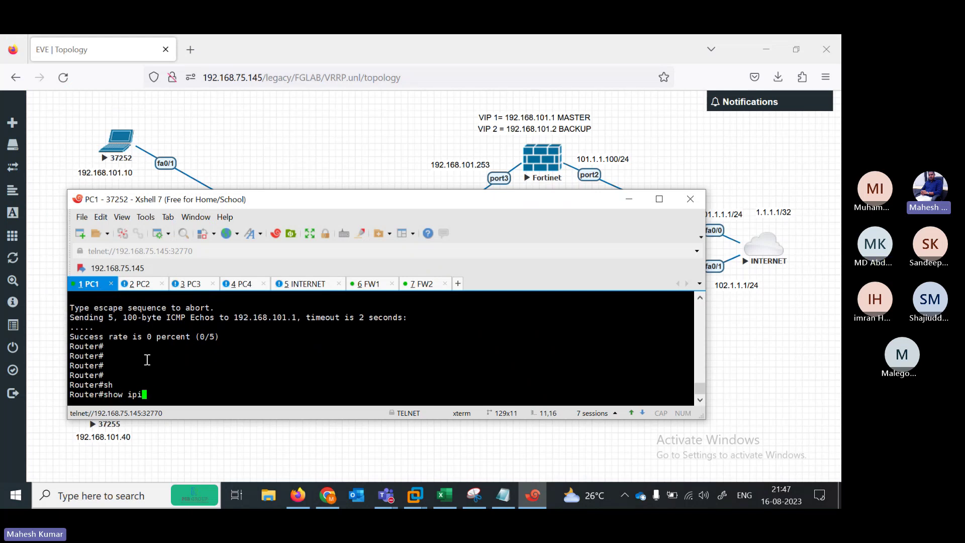
{"action": "key", "text": "BackSpace"}
{"action": "type", "text": "int br"}
{"action": "key", "text": "Return"}
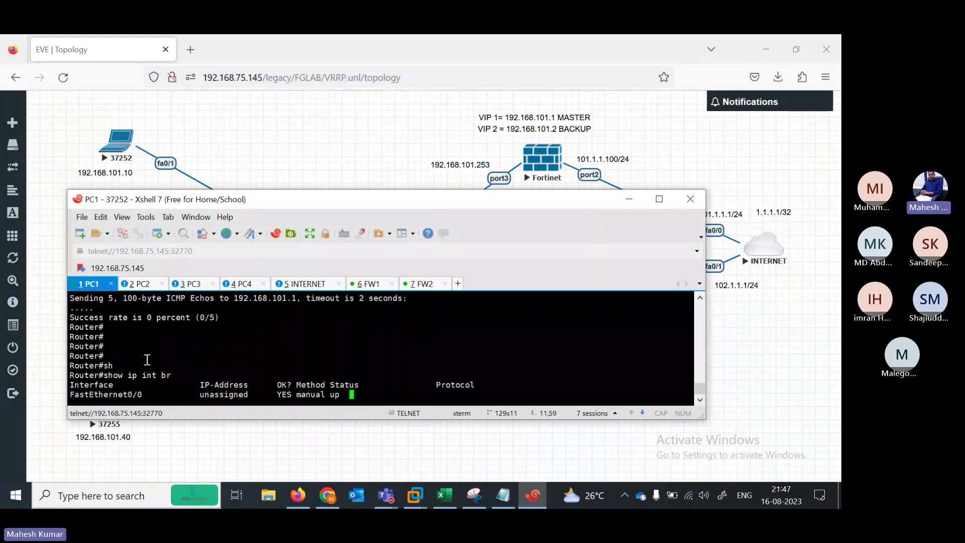
{"action": "type", "text": "sh"}
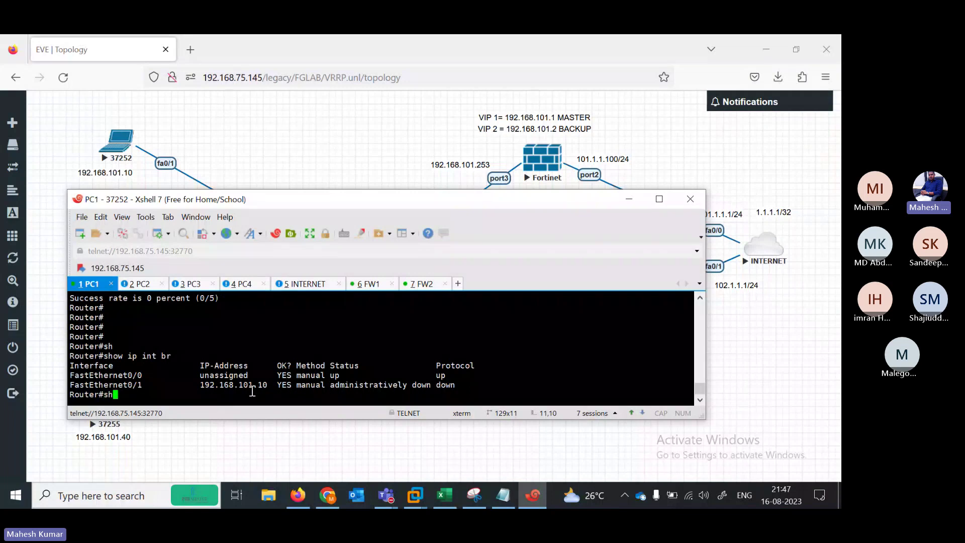
{"action": "key", "text": "Tab"}
{"action": "type", "text": "ip rou"}
{"action": "key", "text": "Tab"}
{"action": "key", "text": "Return"}
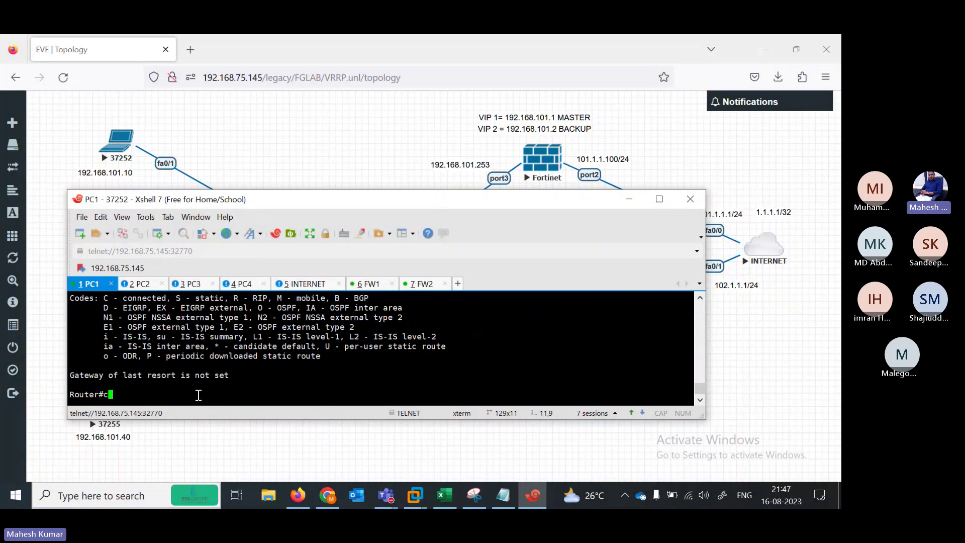
Enter global configuration mode on PC1 with configure terminal
{"action": "type", "text": "con"}
{"action": "key", "text": "Tab"}
{"action": "type", "text": "f"}
{"action": "key", "text": "BackSpace"}
{"action": "key", "text": "BackSpace"}
{"action": "key", "text": "BackSpace"}
{"action": "key", "text": "BackSpace"}
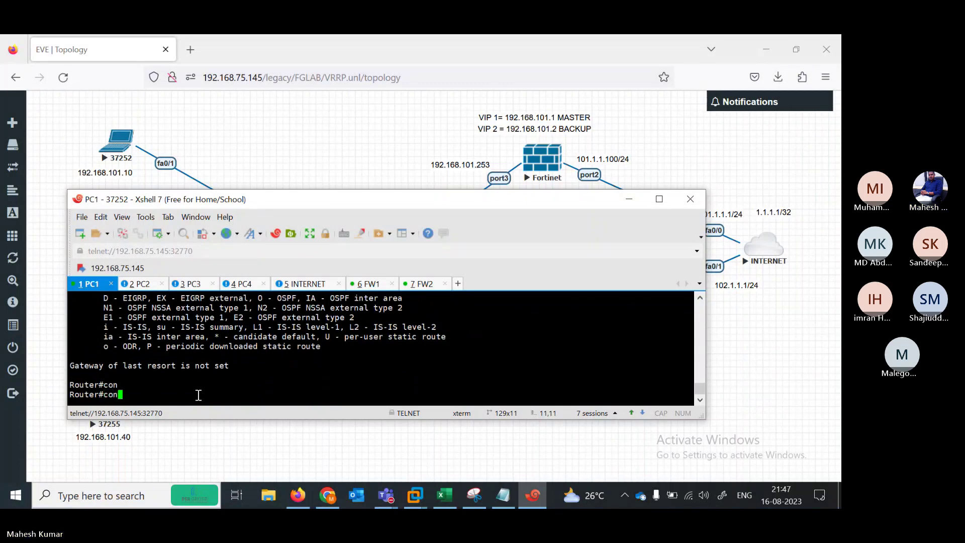
{"action": "type", "text": "confsy"}
{"action": "key", "text": "Tab"}
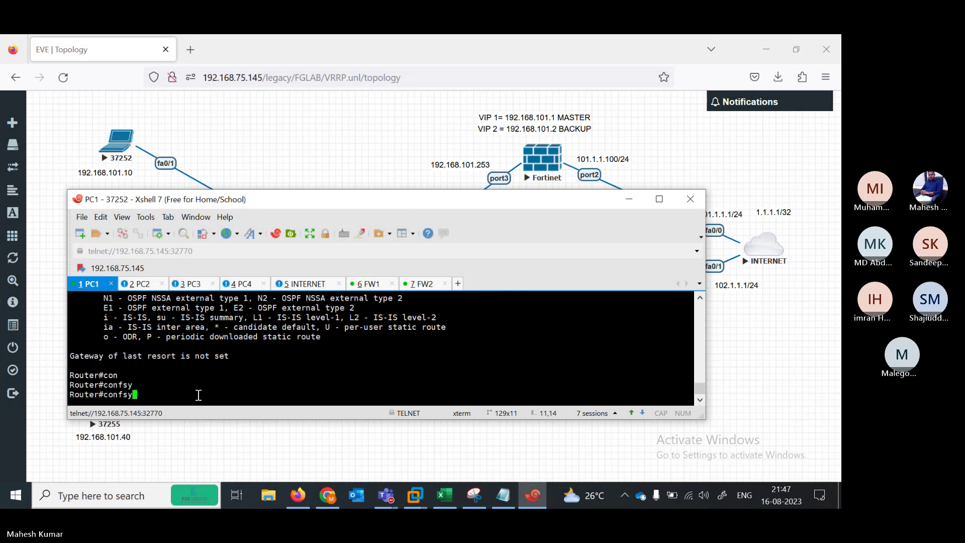
{"action": "key", "text": "BackSpace"}
{"action": "key", "text": "BackSpace"}
{"action": "type", "text": "sy"}
{"action": "key", "text": "Tab"}
{"action": "key", "text": "BackSpace"}
{"action": "key", "text": "BackSpace"}
{"action": "key", "text": "BackSpace"}
{"action": "key", "text": "BackSpace"}
{"action": "key", "text": "Tab"}
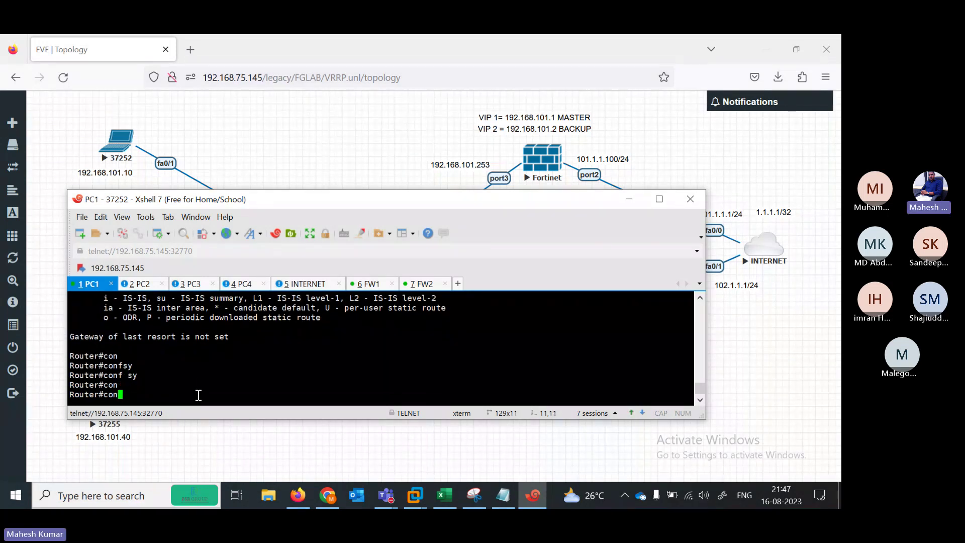
{"action": "type", "text": "fi"}
{"action": "key", "text": "Tab"}
{"action": "type", "text": "sy"}
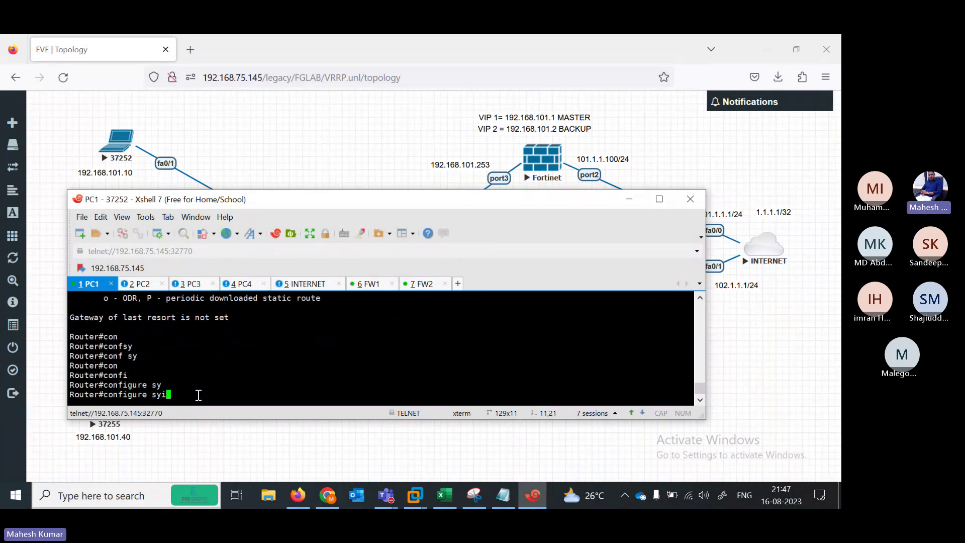
{"action": "key", "text": "Tab"}
{"action": "key", "text": "BackSpace"}
{"action": "key", "text": "BackSpace"}
{"action": "key", "text": "BackSpace"}
{"action": "key", "text": "BackSpace"}
{"action": "key", "text": "BackSpace"}
{"action": "key", "text": "BackSpace"}
{"action": "key", "text": "BackSpace"}
{"action": "key", "text": "BackSpace"}
{"action": "key", "text": "BackSpace"}
{"action": "type", "text": "f"}
{"action": "key", "text": "Tab"}
{"action": "type", "text": "ter"}
{"action": "key", "text": "Tab"}
{"action": "key", "text": "Return"}
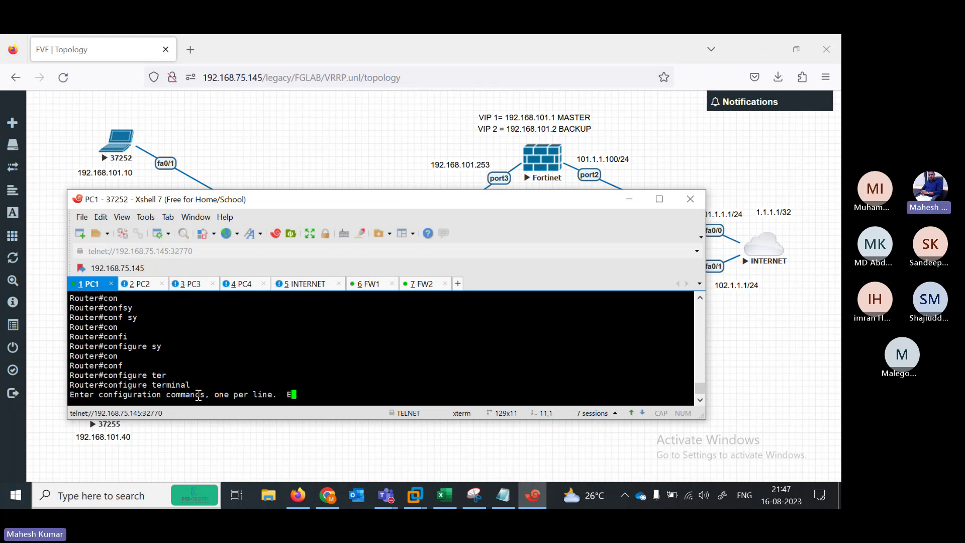
{"action": "key", "text": "Return"}
{"action": "key", "text": "Return"}
{"action": "key", "text": "Return"}
{"action": "key", "text": "Return"}
{"action": "key", "text": "Return"}
{"action": "key", "text": "Return"}
{"action": "key", "text": "Return"}
{"action": "key", "text": "Return"}
{"action": "key", "text": "Return"}
{"action": "key", "text": "Return"}
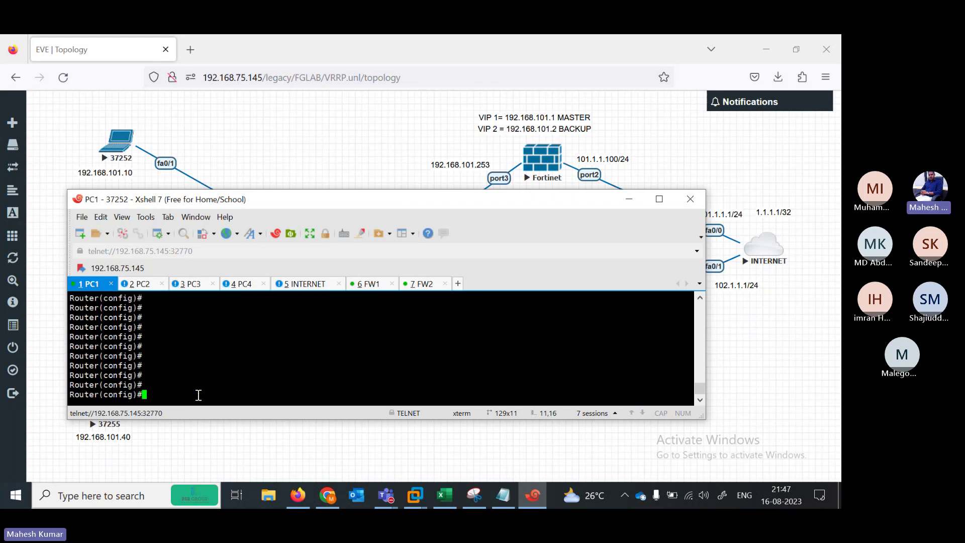
Begin a static route 'ip route 192.168.101.' on PC1, dropping the 253 octet
{"action": "type", "text": "ip route"}
{"action": "key", "text": "Tab"}
{"action": "type", "text": "192.168."}
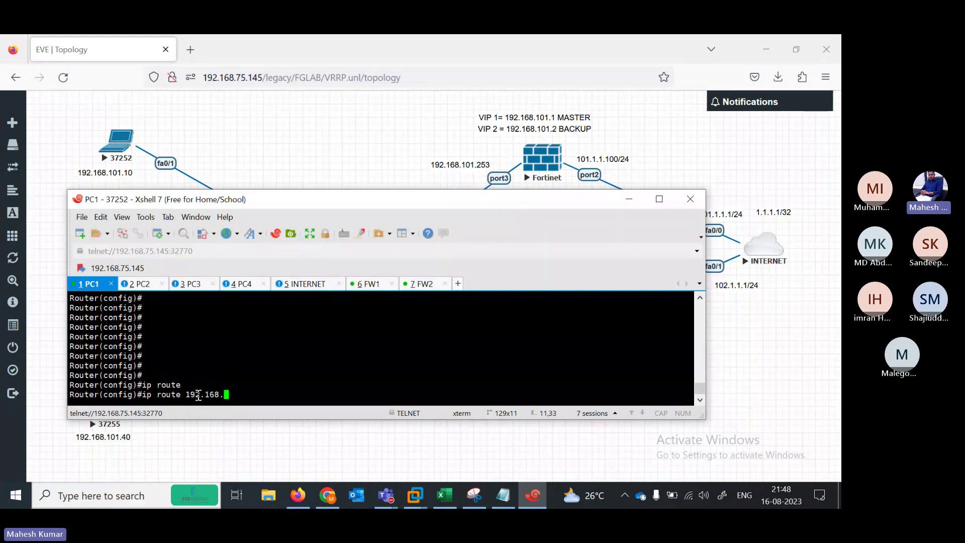
{"action": "type", "text": "101.253"}
{"action": "key", "text": "BackSpace"}
{"action": "key", "text": "BackSpace"}
{"action": "key", "text": "BackSpace"}
{"action": "left_click", "coordinate": [506, 502]}
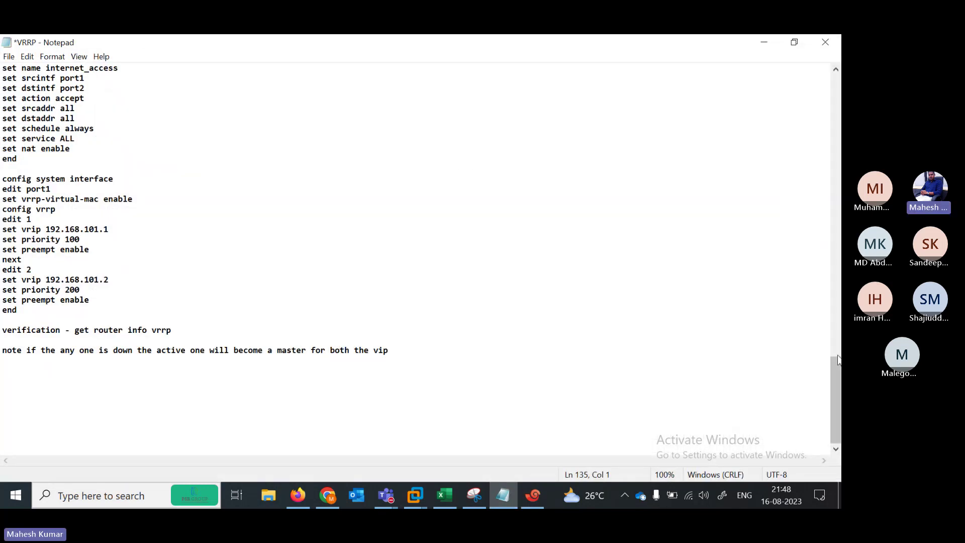
{"action": "left_click_drag", "start_coordinate": [838, 358], "coordinate": [839, 88]}
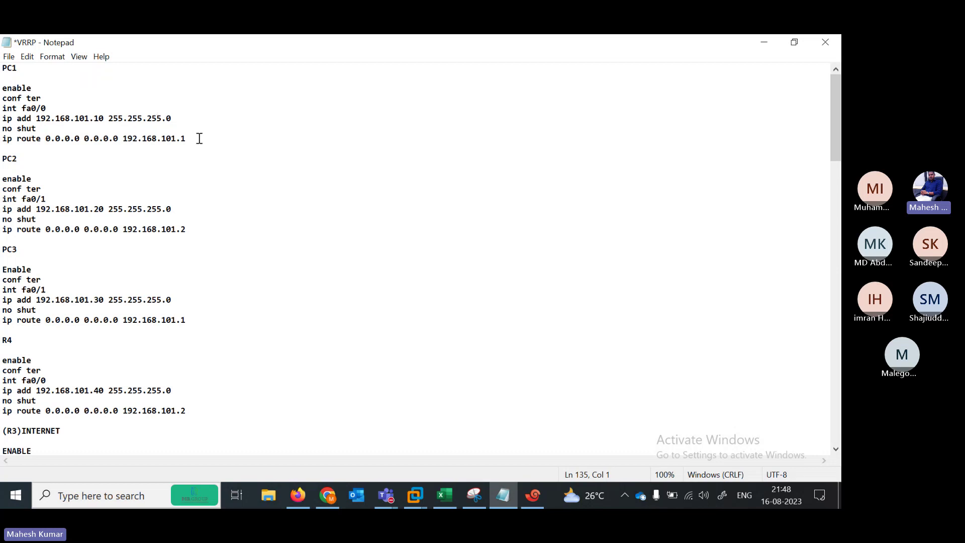
{"action": "left_click_drag", "start_coordinate": [200, 138], "coordinate": [11, 141]}
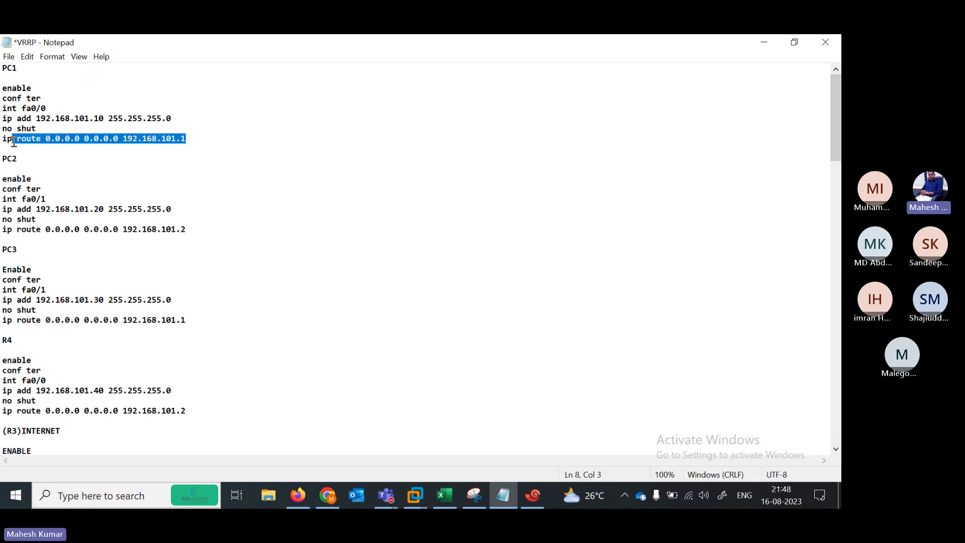
{"action": "left_click", "coordinate": [754, 45]}
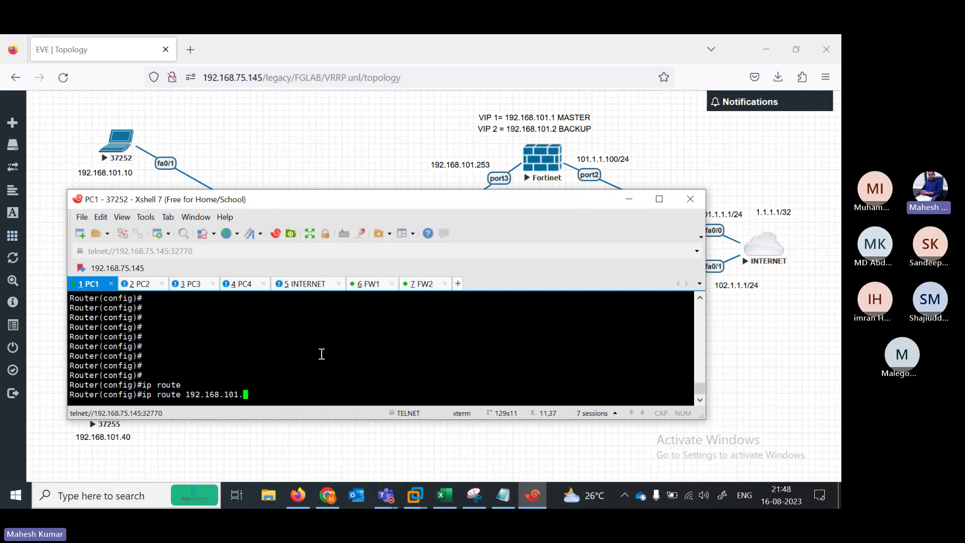
Finish the ip route 192.168.101.1 255.255.255.0 command on PC1 and resubmit a corrected version
{"action": "type", "text": "1 255.255.255.0"}
{"action": "key", "text": "Return"}
{"action": "type", "text": "er(config)#e"}
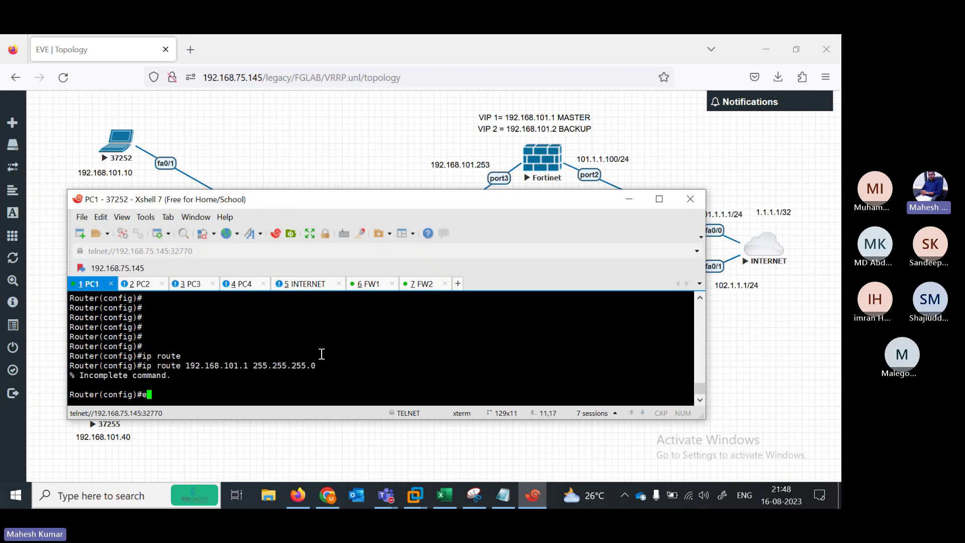
{"action": "key", "text": "Up"}
{"action": "key", "text": "BackSpace"}
{"action": "key", "text": "BackSpace"}
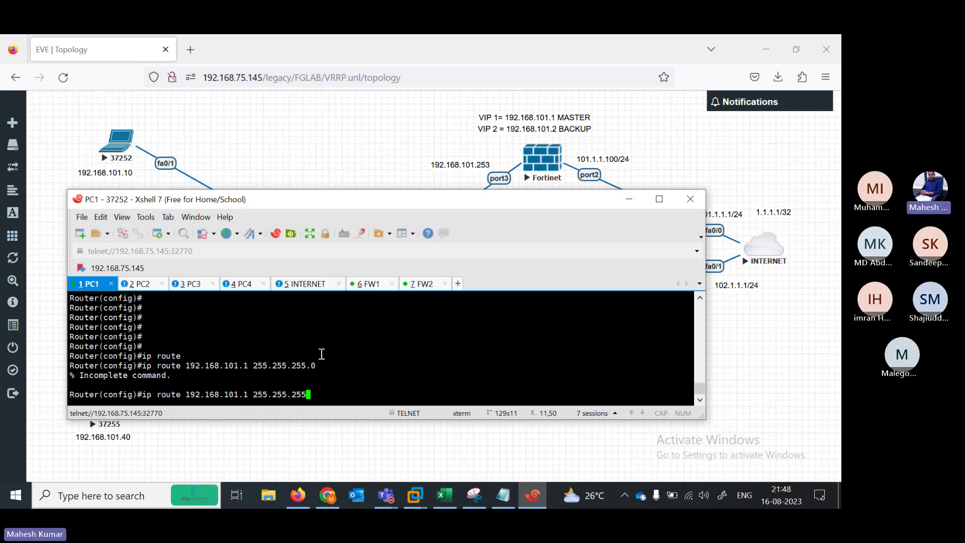
{"action": "type", "text": ".0"}
{"action": "key", "text": "Return"}
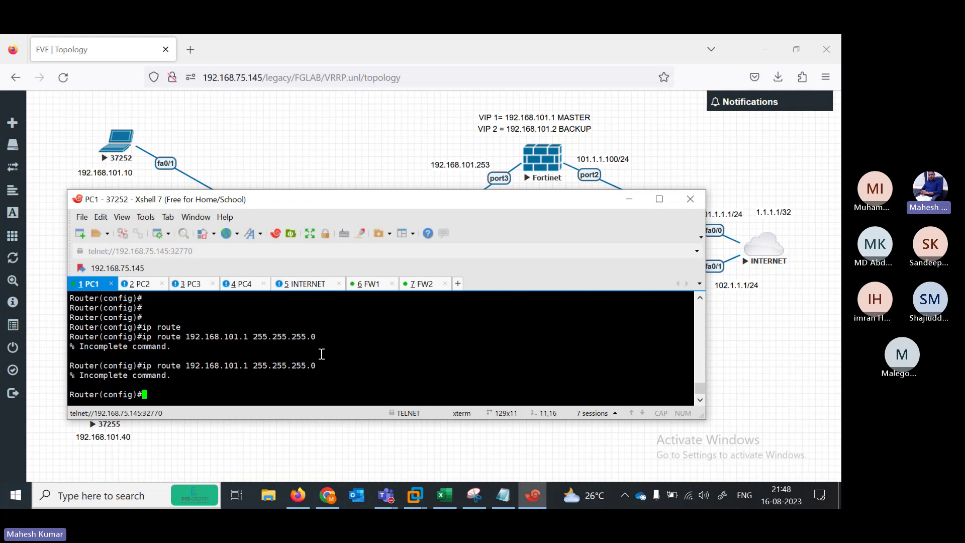
Add the default route 0.0.0.0 0.0.0.0 via 192.168.101.1 on PC1 and exit configuration mode
{"action": "key", "text": "Return"}
{"action": "key", "text": "Return"}
{"action": "key", "text": "Return"}
{"action": "key", "text": "Return"}
{"action": "key", "text": "Return"}
{"action": "key", "text": "Return"}
{"action": "key", "text": "Return"}
{"action": "key", "text": "Return"}
{"action": "key", "text": "Return"}
{"action": "key", "text": "Return"}
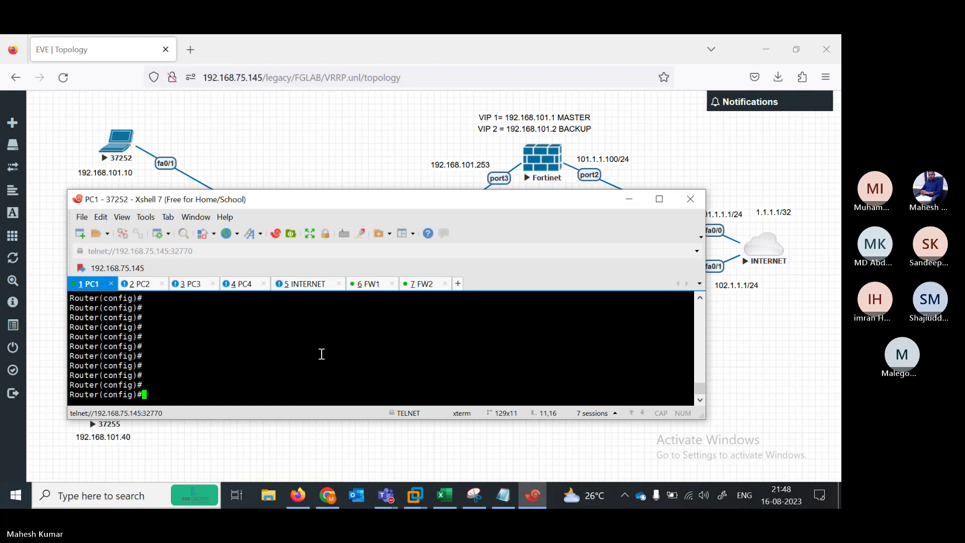
{"action": "type", "text": "ip ro"}
{"action": "key", "text": "Tab"}
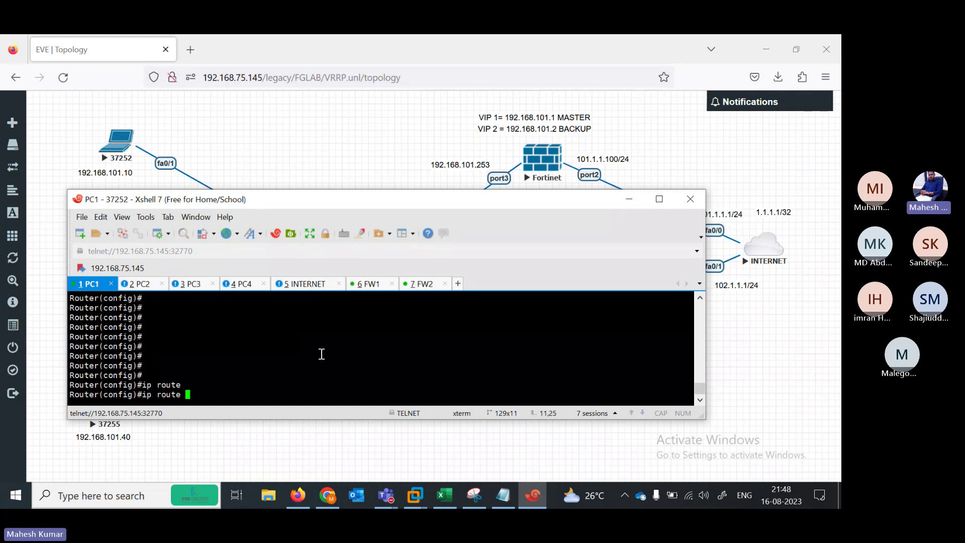
{"action": "type", "text": "0.0.0.0 0.0.0.0 192.168."}
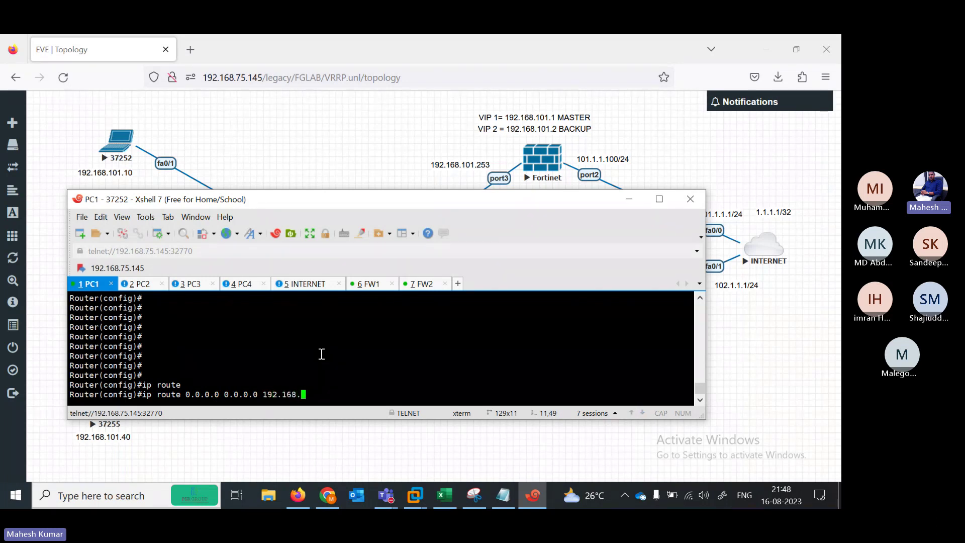
{"action": "type", "text": "101.1"}
{"action": "key", "text": "Return"}
{"action": "key", "text": "Return"}
{"action": "key", "text": "Return"}
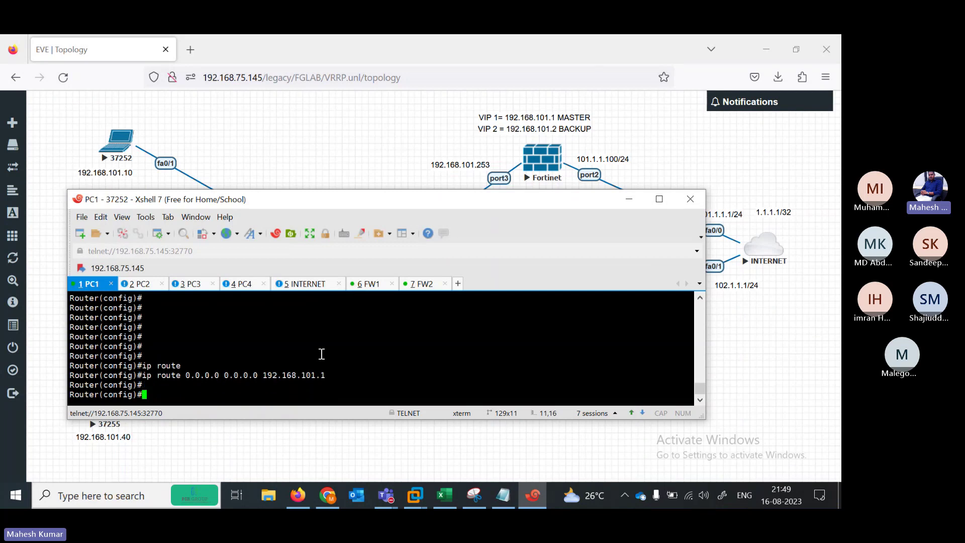
{"action": "type", "text": "end"}
{"action": "key", "text": "Return"}
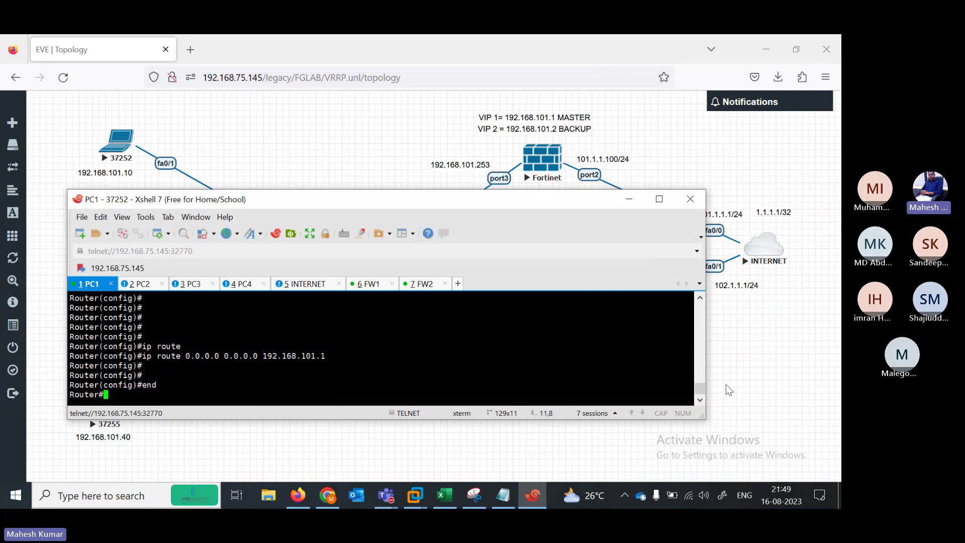
Ping the VRRP virtual IP 192.168.101.1 from PC1
{"action": "scroll", "coordinate": [698, 388], "scroll_direction": "up", "scroll_amount": 1}
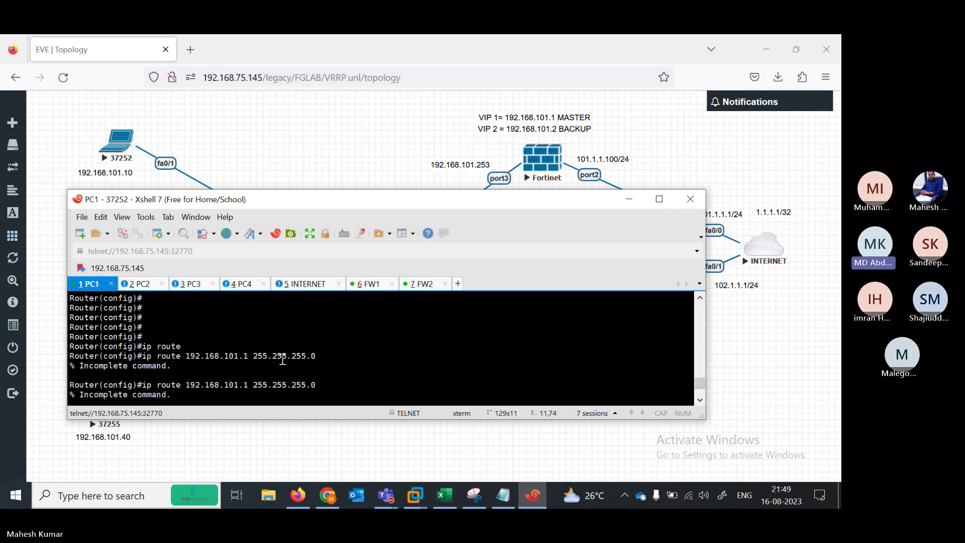
{"action": "key", "text": "Return"}
{"action": "key", "text": "Return"}
{"action": "key", "text": "Return"}
{"action": "key", "text": "Return"}
{"action": "key", "text": "Return"}
{"action": "key", "text": "Return"}
{"action": "key", "text": "Return"}
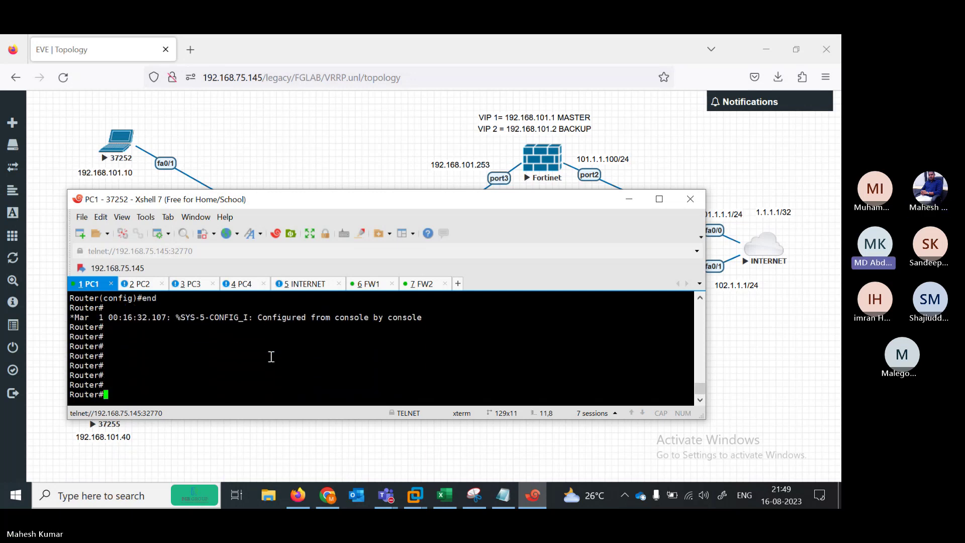
{"action": "type", "text": "pi"}
{"action": "key", "text": "Return"}
{"action": "type", "text": "ping 19"}
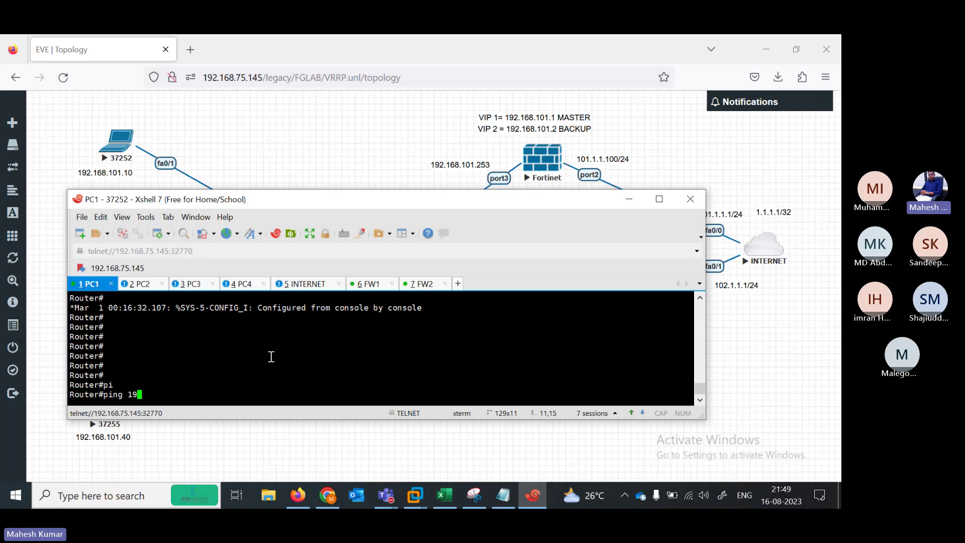
{"action": "type", "text": "2.168.101.1"}
{"action": "key", "text": "Return"}
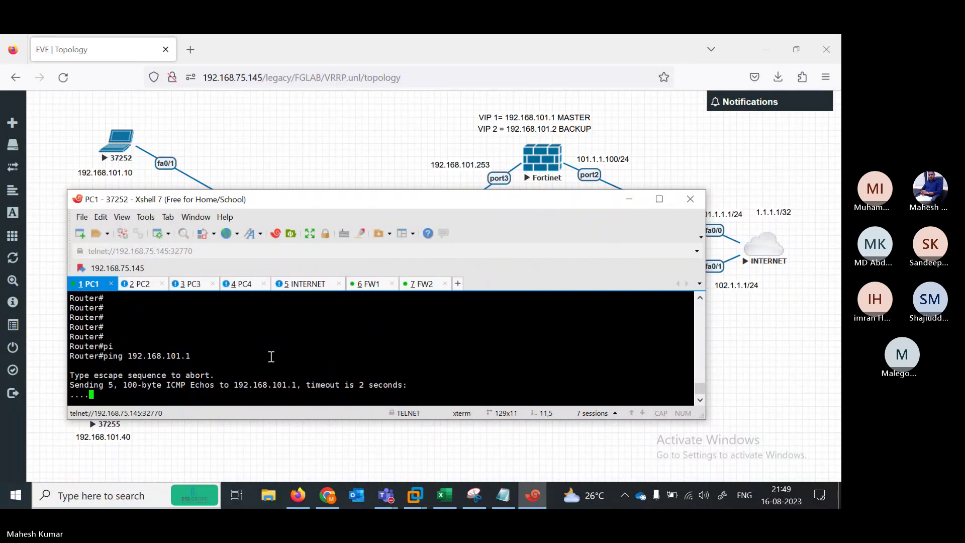
Ping firewall 192.168.101.253 from PC1, then switch to PC2's console
{"action": "key", "text": "Up"}
{"action": "key", "text": "BackSpace"}
{"action": "type", "text": "253"}
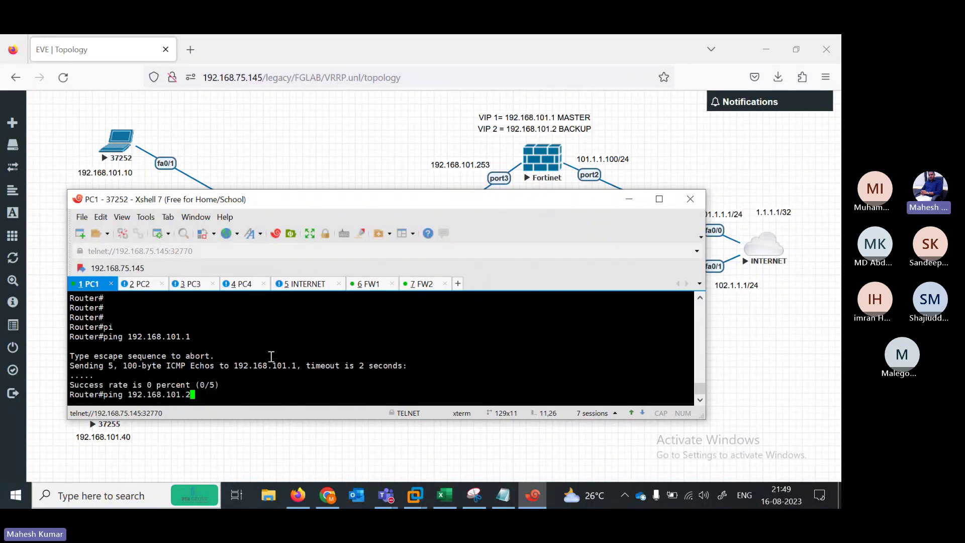
{"action": "key", "text": "Return"}
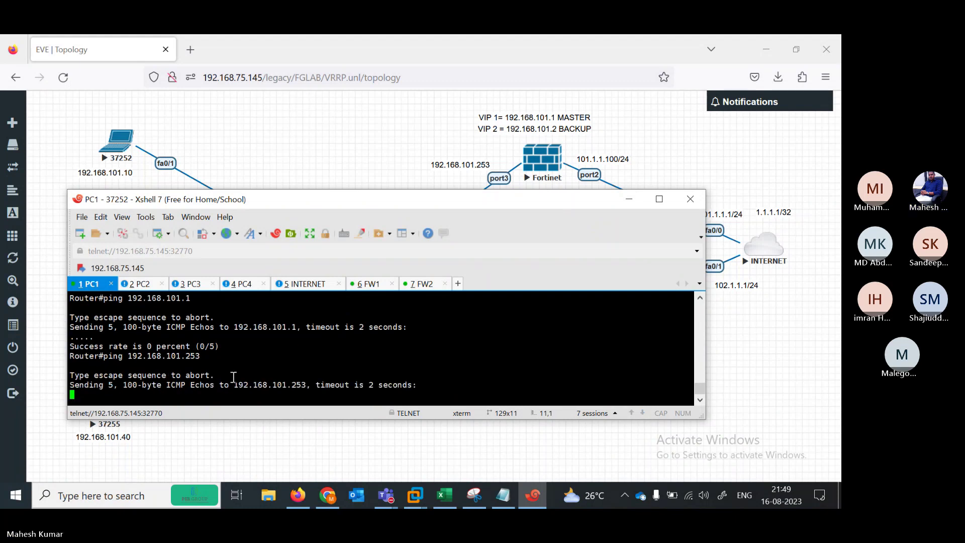
{"action": "left_click", "coordinate": [140, 284]}
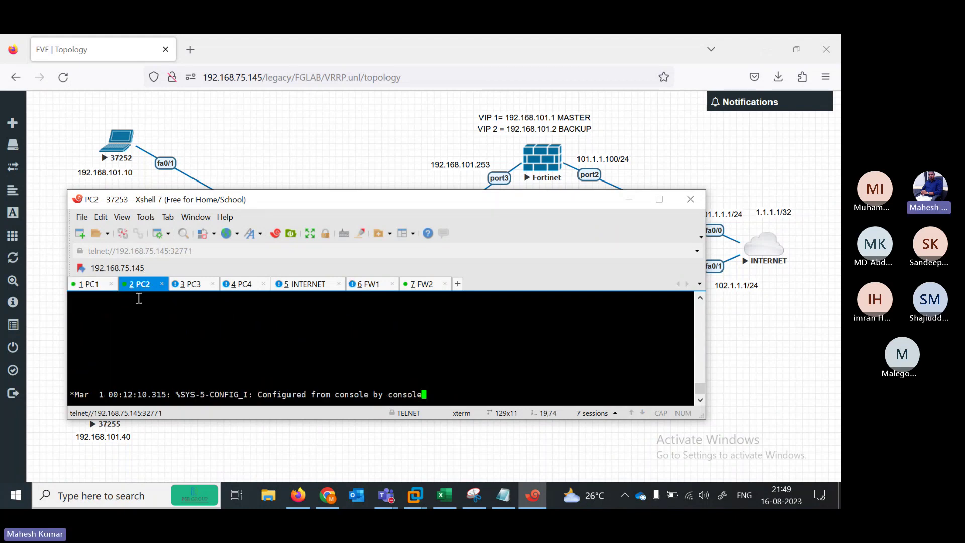
Enable PC2, show its routing table, and highlight the default route via 192.168.101.2
{"action": "key", "text": "Return"}
{"action": "key", "text": "Return"}
{"action": "key", "text": "Return"}
{"action": "key", "text": "Return"}
{"action": "key", "text": "Return"}
{"action": "key", "text": "Return"}
{"action": "key", "text": "Return"}
{"action": "key", "text": "Return"}
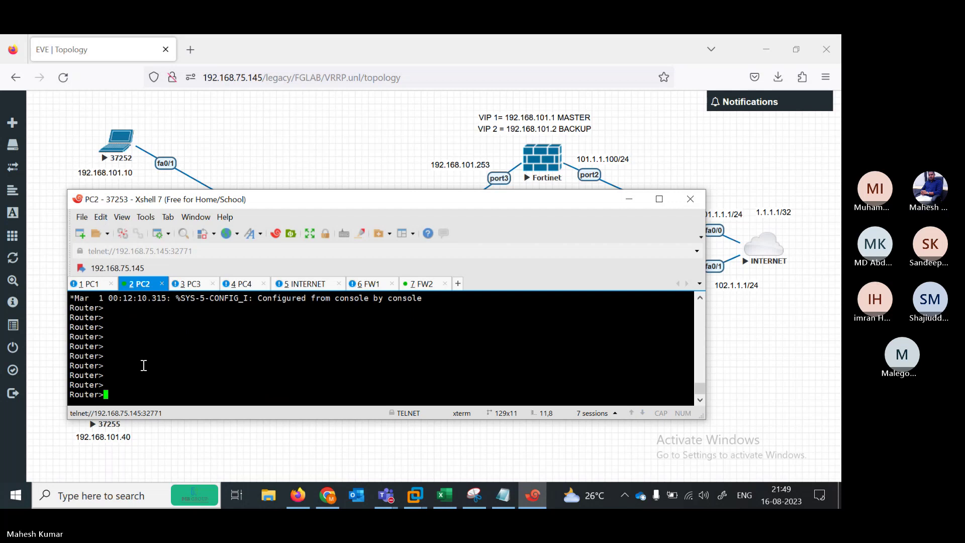
{"action": "type", "text": "pi"}
{"action": "key", "text": "Tab"}
{"action": "key", "text": "BackSpace"}
{"action": "key", "text": "BackSpace"}
{"action": "key", "text": "BackSpace"}
{"action": "key", "text": "BackSpace"}
{"action": "key", "text": "BackSpace"}
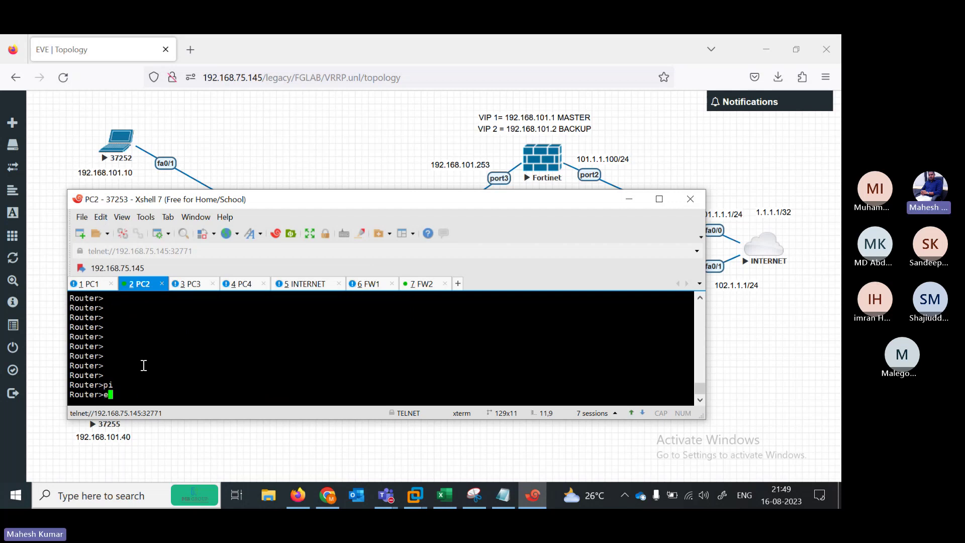
{"action": "type", "text": "en"}
{"action": "key", "text": "Return"}
{"action": "type", "text": "sh"}
{"action": "key", "text": "Tab"}
{"action": "type", "text": "ip rou"}
{"action": "key", "text": "Tab"}
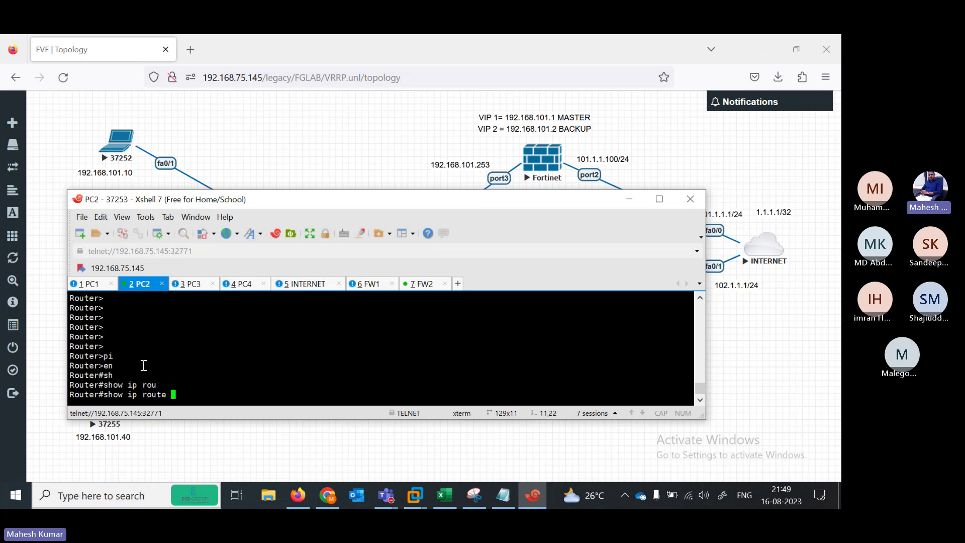
{"action": "key", "text": "Return"}
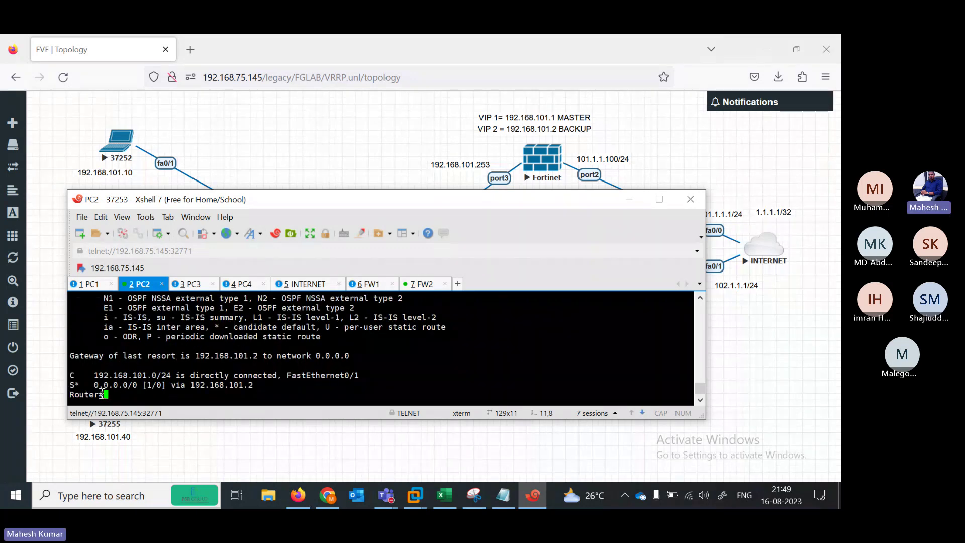
{"action": "left_click_drag", "start_coordinate": [90, 385], "coordinate": [255, 386]}
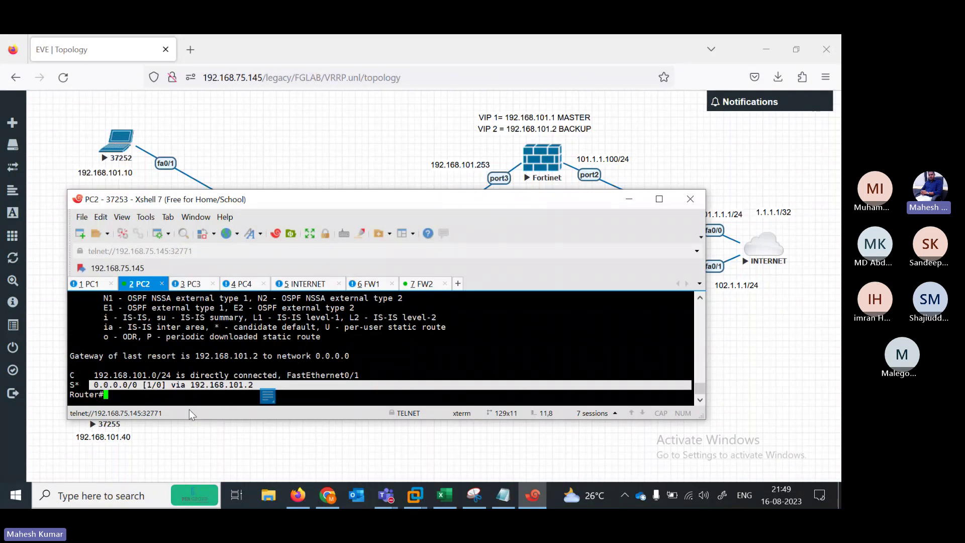
Ping the gateway 192.168.101.2 from PC2
{"action": "key", "text": "Return"}
{"action": "key", "text": "Return"}
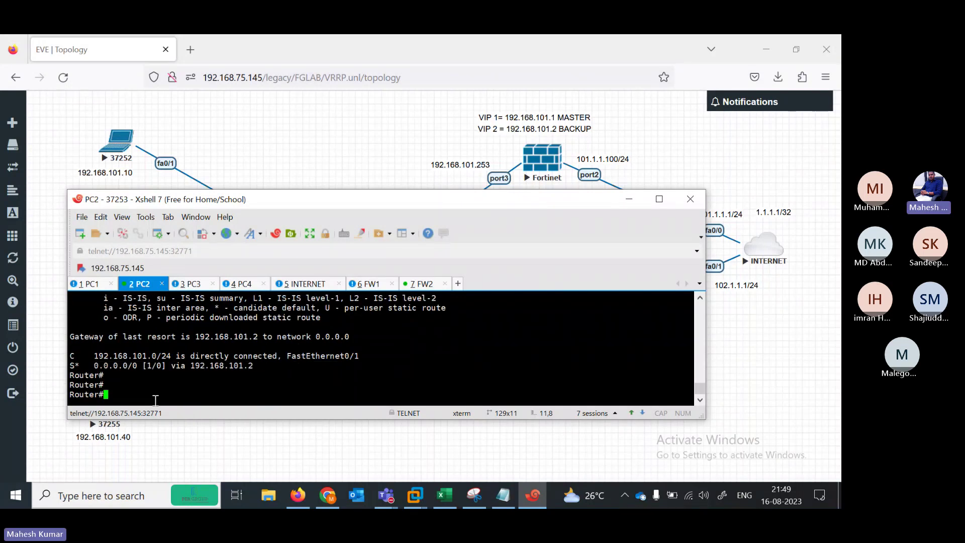
{"action": "type", "text": "pi"}
{"action": "key", "text": "Tab"}
{"action": "type", "text": "192.168.10"}
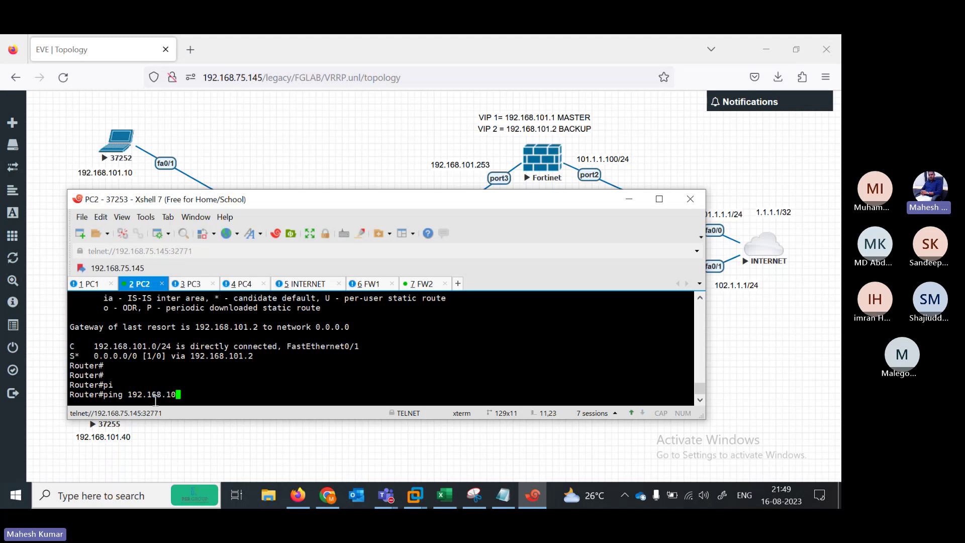
{"action": "type", "text": "1.2"}
{"action": "key", "text": "Return"}
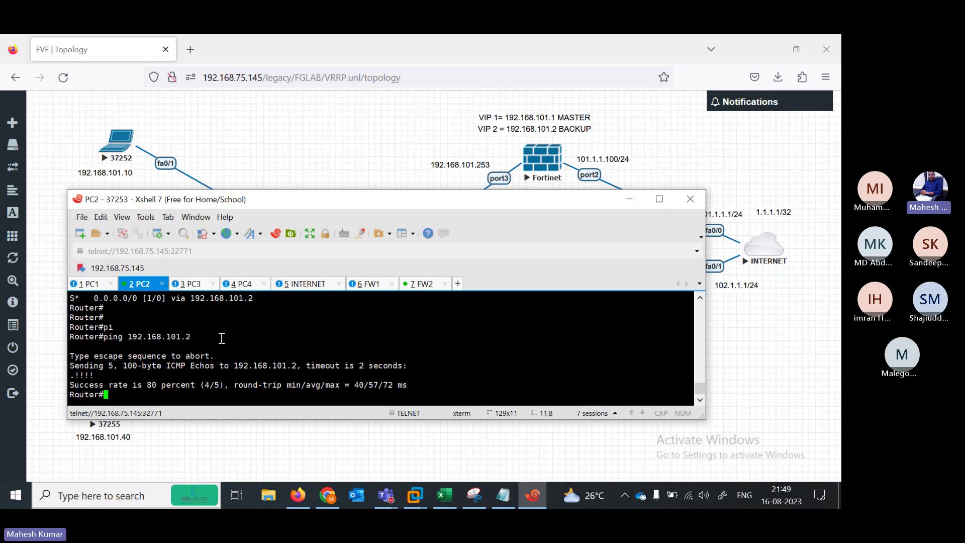
On PC3, enter privileged mode and display the routing table with show ip route
{"action": "left_click", "coordinate": [194, 285]}
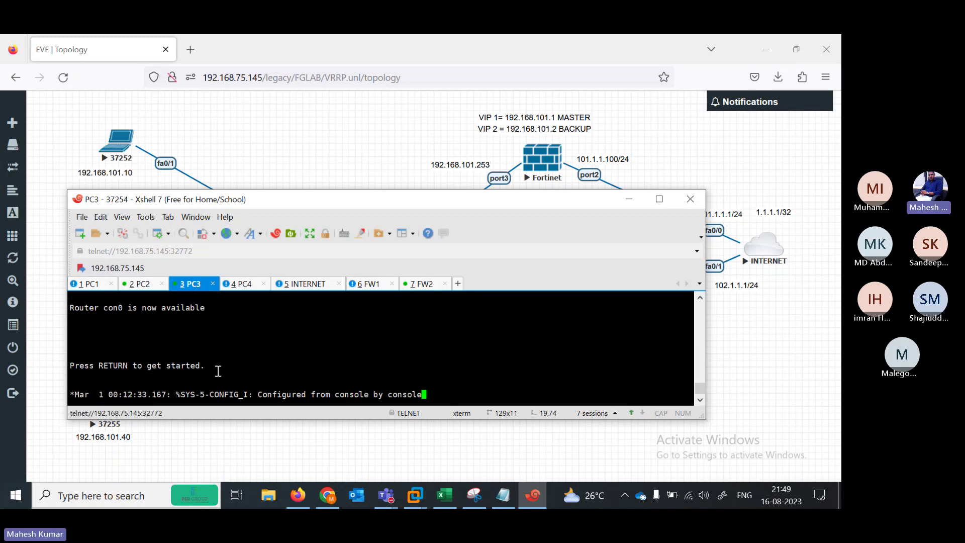
{"action": "key", "text": "Return"}
{"action": "key", "text": "Return"}
{"action": "key", "text": "Return"}
{"action": "key", "text": "Return"}
{"action": "key", "text": "Return"}
{"action": "key", "text": "Return"}
{"action": "key", "text": "Return"}
{"action": "key", "text": "Return"}
{"action": "key", "text": "Return"}
{"action": "key", "text": "Return"}
{"action": "type", "text": "en"}
{"action": "key", "text": "Return"}
{"action": "type", "text": "sh"}
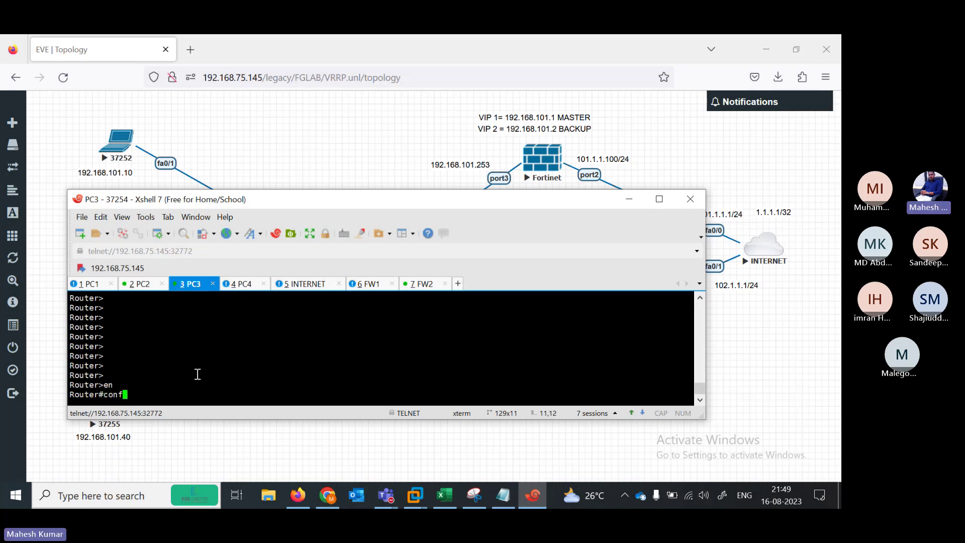
{"action": "key", "text": "Tab"}
{"action": "type", "text": "ip rou"}
{"action": "key", "text": "Tab"}
{"action": "key", "text": "Return"}
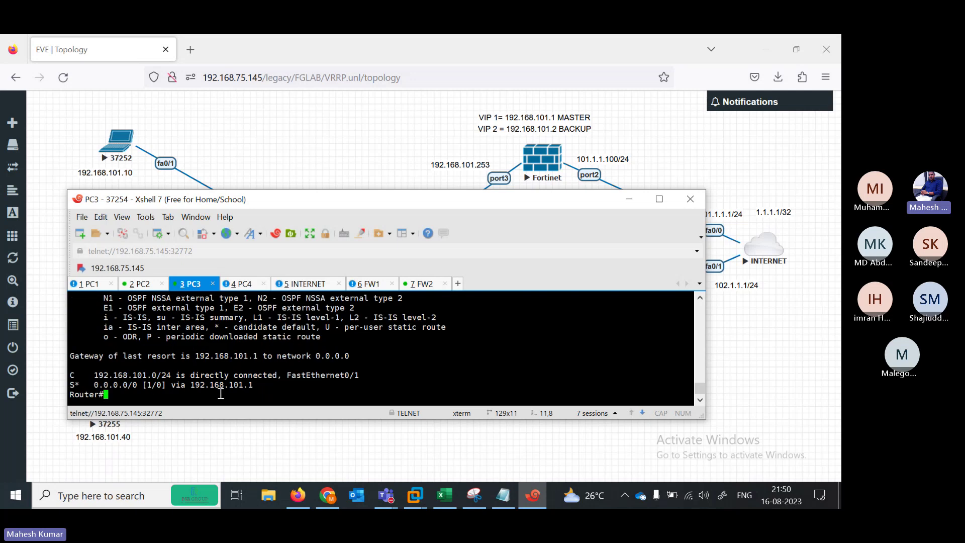
Ping the gateway 192.168.101.1 from PC3
{"action": "key", "text": "Return"}
{"action": "key", "text": "Return"}
{"action": "key", "text": "Return"}
{"action": "key", "text": "Return"}
{"action": "type", "text": "pi"}
{"action": "key", "text": "Tab"}
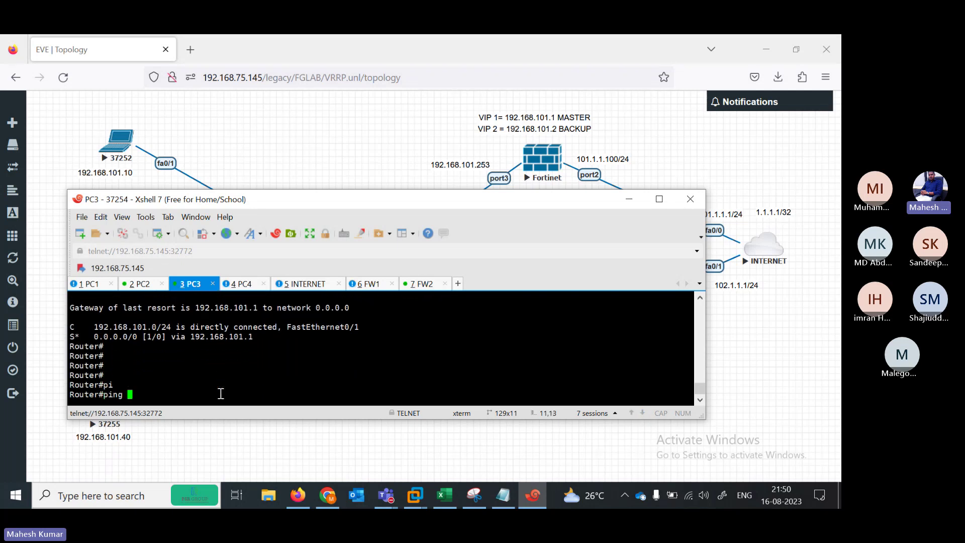
{"action": "type", "text": "192.168.101.1"}
{"action": "key", "text": "Return"}
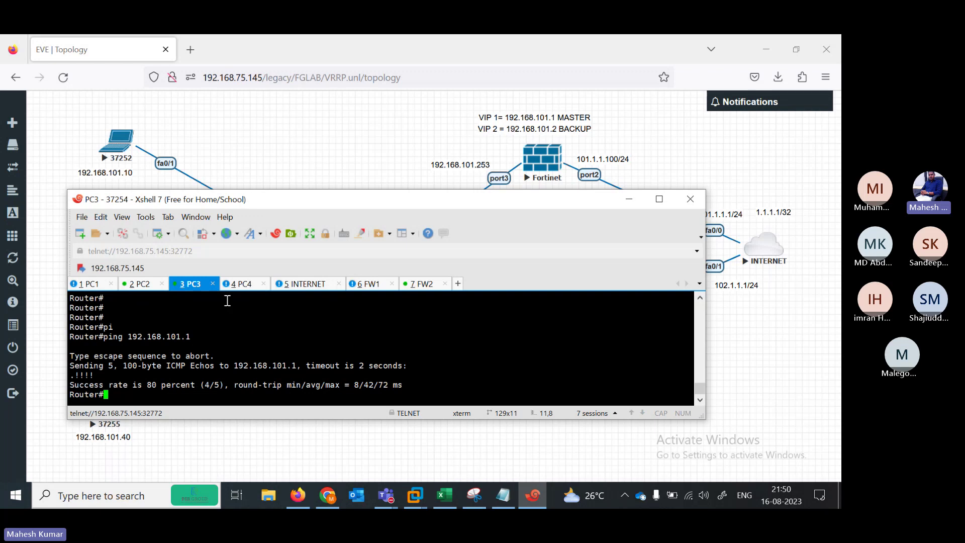
On PC4, enter privileged mode and display the routing table with show ip route
{"action": "left_click", "coordinate": [238, 285]}
{"action": "key", "text": "Return"}
{"action": "key", "text": "Return"}
{"action": "key", "text": "Return"}
{"action": "key", "text": "Return"}
{"action": "key", "text": "Return"}
{"action": "key", "text": "Return"}
{"action": "key", "text": "Return"}
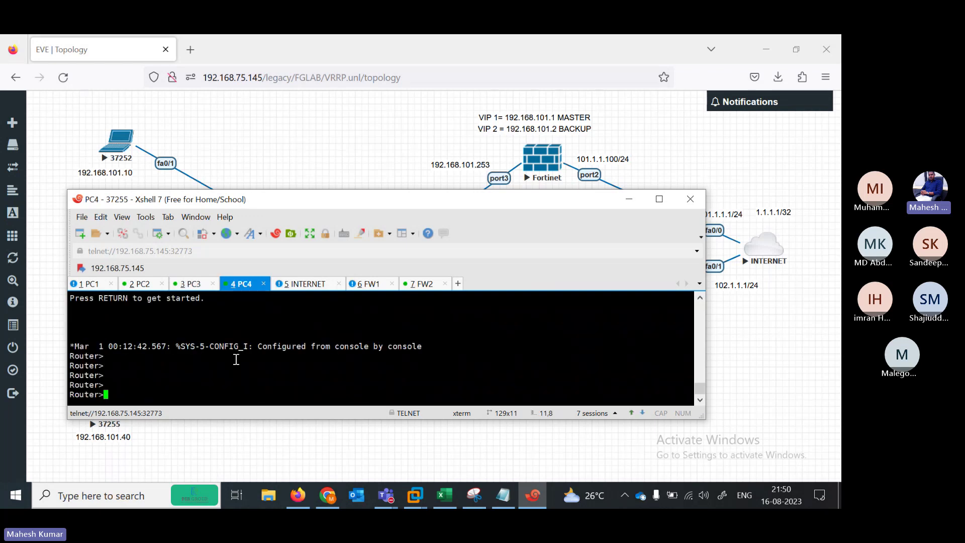
{"action": "type", "text": "en"}
{"action": "key", "text": "Return"}
{"action": "type", "text": "sh"}
{"action": "key", "text": "Tab"}
{"action": "type", "text": "ip rou"}
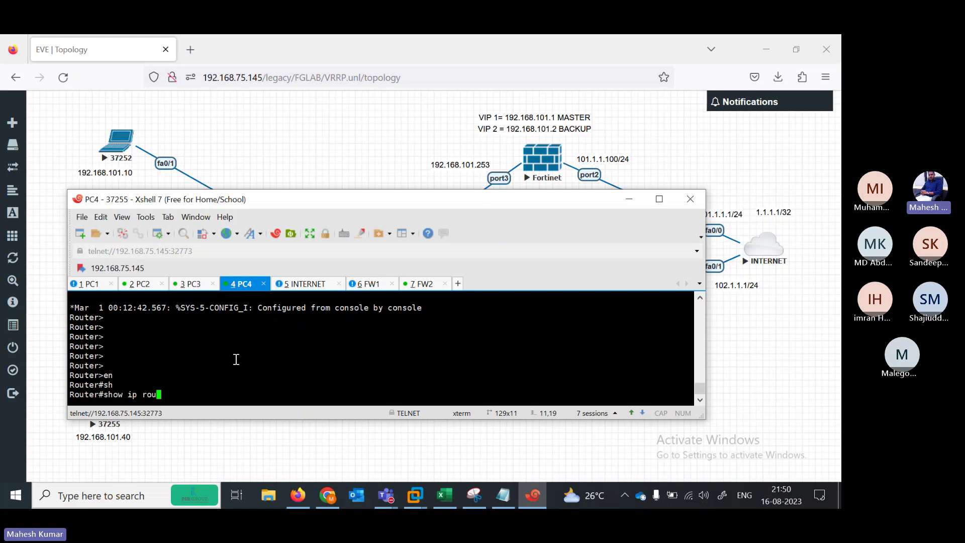
{"action": "key", "text": "Tab"}
{"action": "key", "text": "Return"}
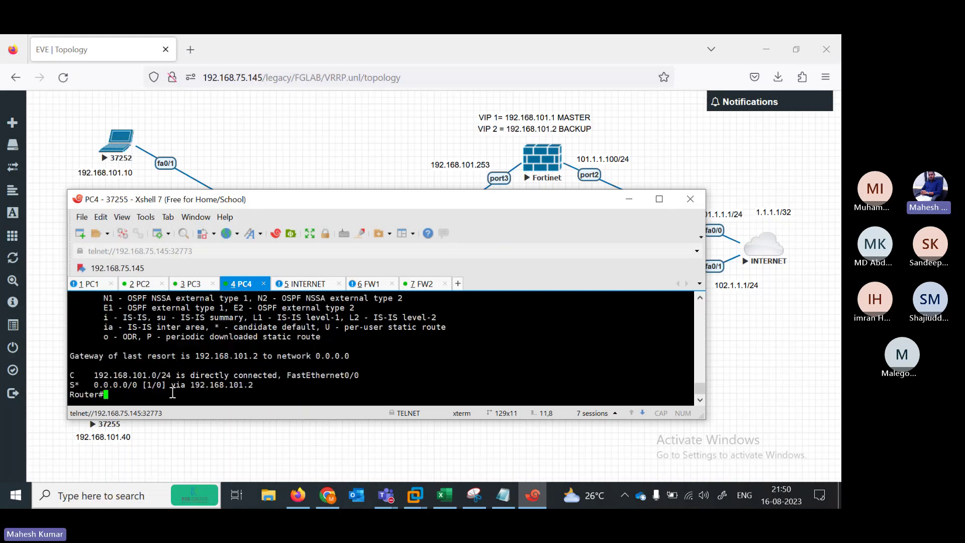
Ping the gateway 192.168.101.2 from PC4
{"action": "key", "text": "Return"}
{"action": "key", "text": "Return"}
{"action": "key", "text": "Return"}
{"action": "type", "text": "pi"}
{"action": "key", "text": "Tab"}
{"action": "type", "text": "19"}
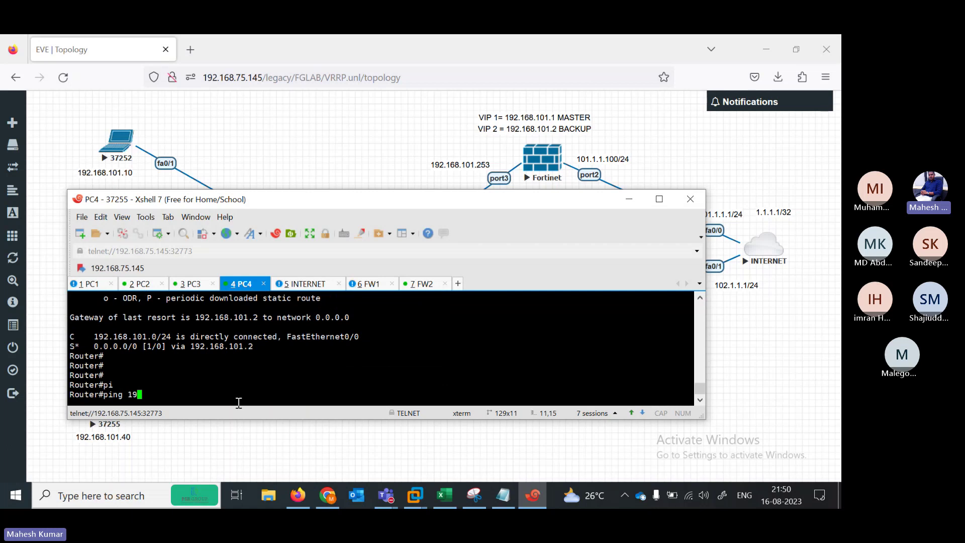
{"action": "type", "text": "2.168.101.2"}
{"action": "key", "text": "Return"}
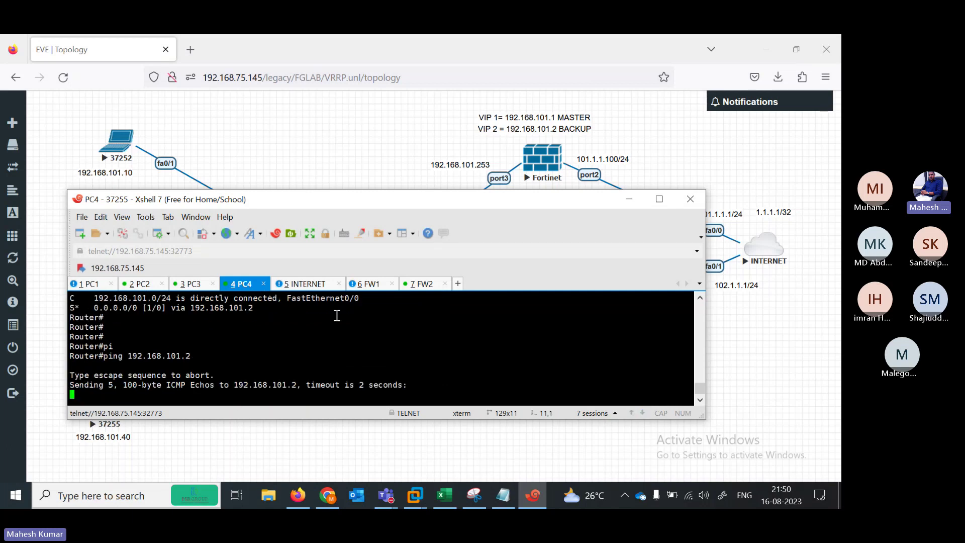
{"action": "key", "text": "Return"}
{"action": "key", "text": "Return"}
{"action": "key", "text": "Return"}
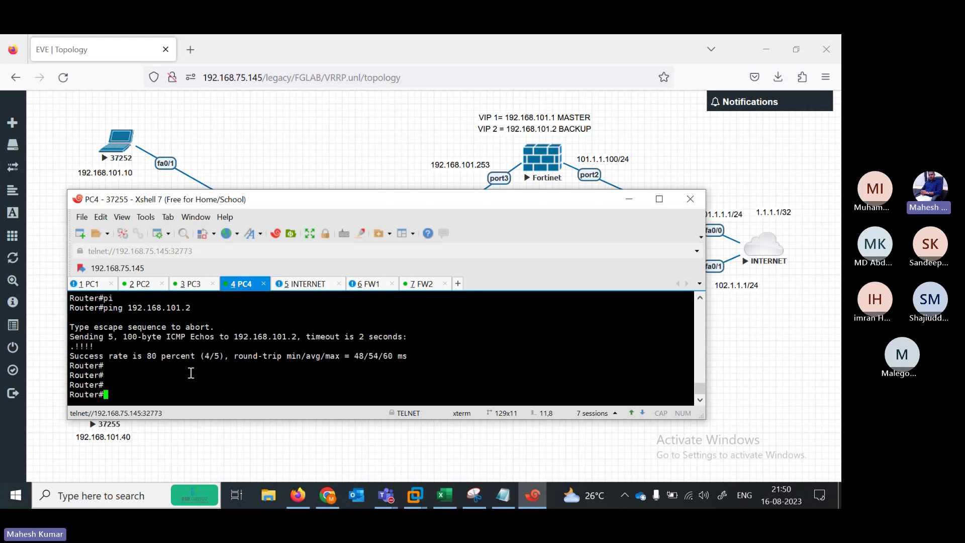
{"action": "key", "text": "Return"}
{"action": "key", "text": "Return"}
{"action": "key", "text": "Return"}
{"action": "key", "text": "Return"}
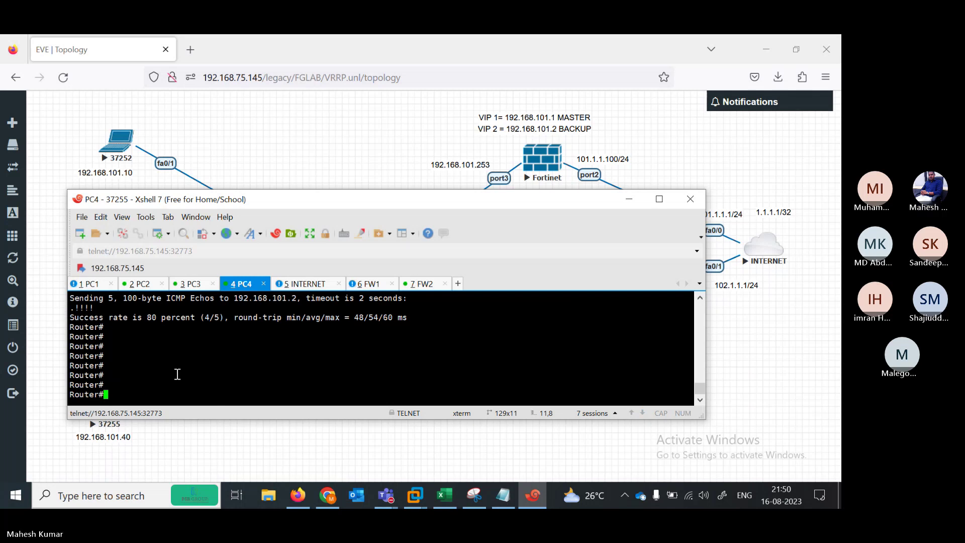
Ping 102.1.1.1 and then 101.1.1.1 from PC4
{"action": "type", "text": "pi"}
{"action": "key", "text": "Tab"}
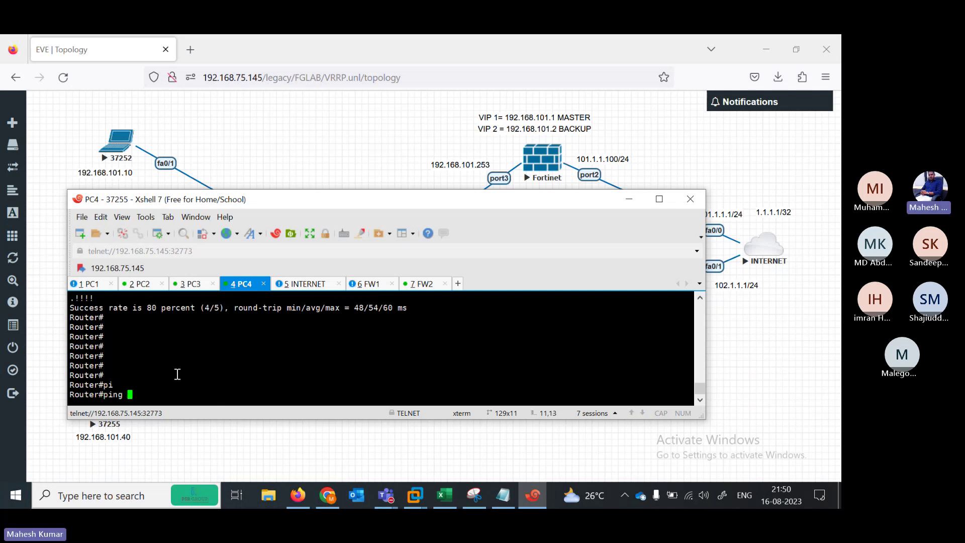
{"action": "type", "text": "102.1.1.1"}
{"action": "key", "text": "Return"}
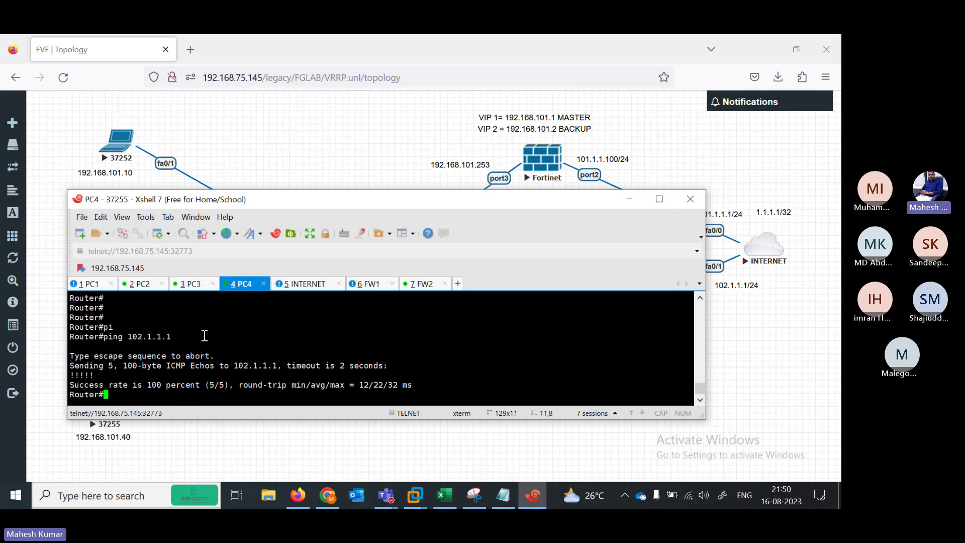
{"action": "key", "text": "Up"}
{"action": "key", "text": "Left"}
{"action": "key", "text": "Left"}
{"action": "key", "text": "Left"}
{"action": "key", "text": "Left"}
{"action": "key", "text": "Left"}
{"action": "key", "text": "Left"}
{"action": "key", "text": "BackSpace"}
{"action": "type", "text": "1"}
{"action": "key", "text": "Return"}
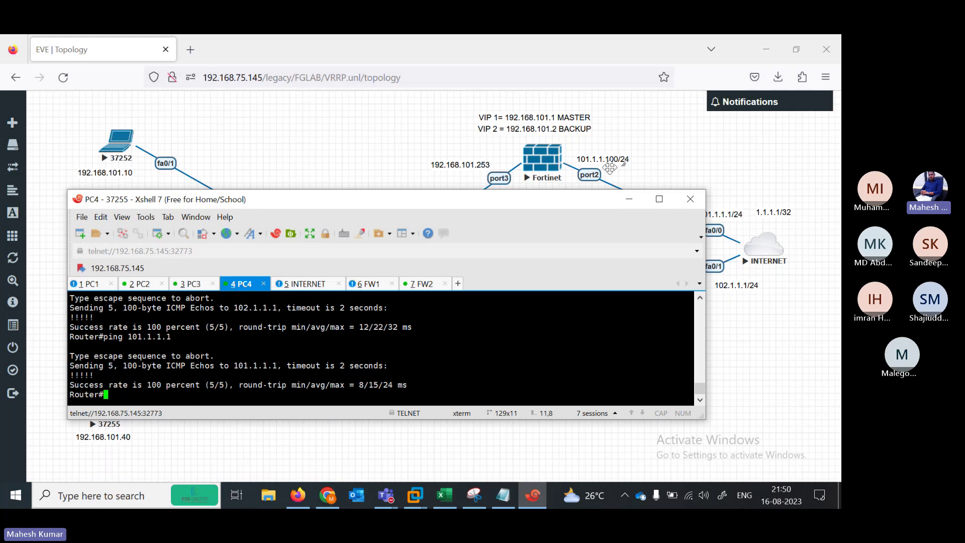
Ping 101.1.1.100 and then the INTERNET address 1.1.1.1 from PC4
{"action": "key", "text": "Up"}
{"action": "key", "text": "BackSpace"}
{"action": "type", "text": "100"}
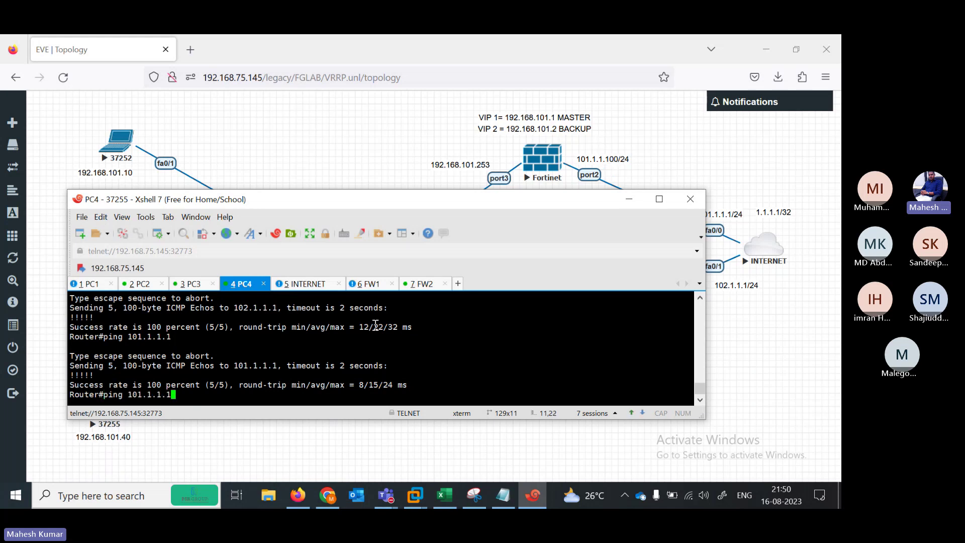
{"action": "key", "text": "Return"}
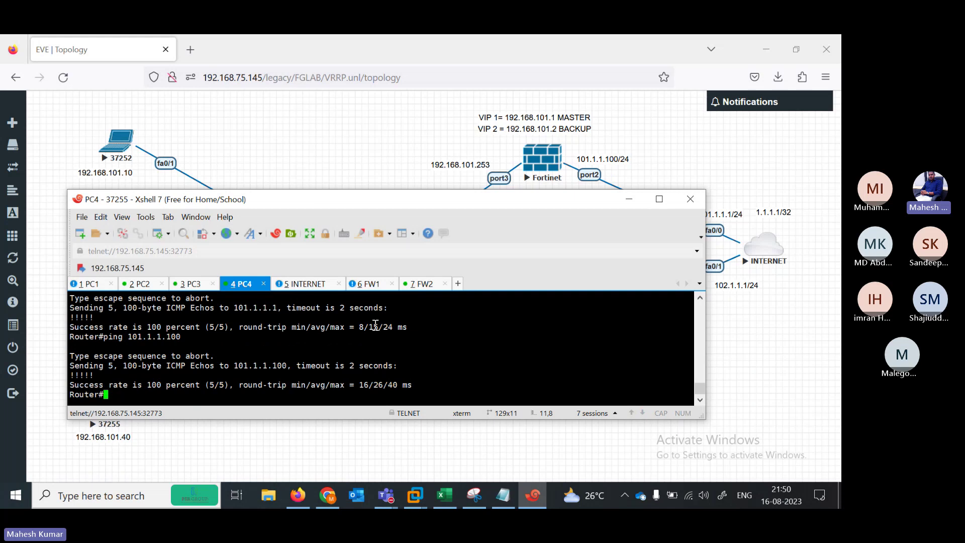
{"action": "key", "text": "Up"}
{"action": "key", "text": "BackSpace"}
{"action": "key", "text": "BackSpace"}
{"action": "key", "text": "BackSpace"}
{"action": "key", "text": "BackSpace"}
{"action": "key", "text": "BackSpace"}
{"action": "key", "text": "BackSpace"}
{"action": "key", "text": "BackSpace"}
{"action": "key", "text": "BackSpace"}
{"action": "key", "text": "BackSpace"}
{"action": "key", "text": "BackSpace"}
{"action": "key", "text": "BackSpace"}
{"action": "type", "text": "1.1.1.1"}
{"action": "key", "text": "Return"}
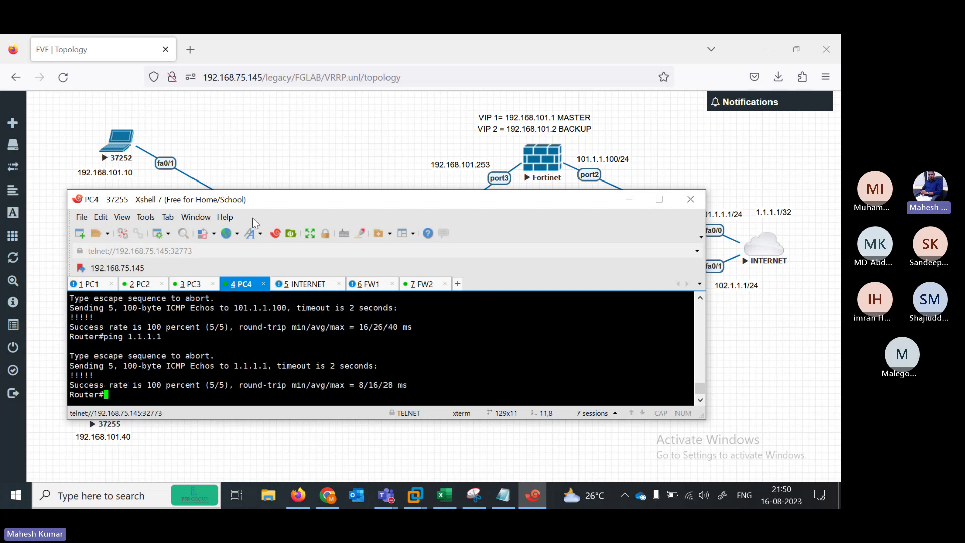
Select the 'get router info vrrp' command at the end of the VRRP notes, then minimize Notepad
{"action": "left_click", "coordinate": [265, 146]}
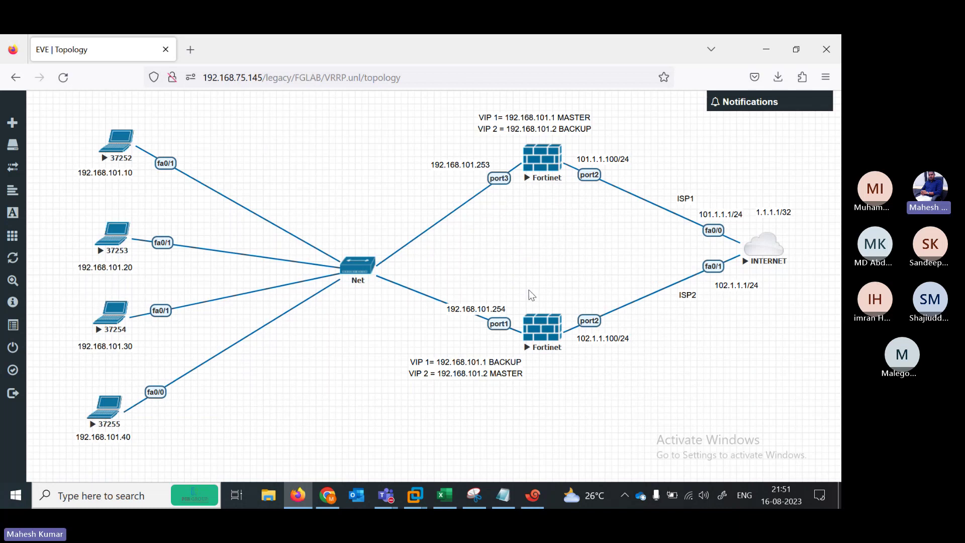
{"action": "left_click", "coordinate": [503, 495]}
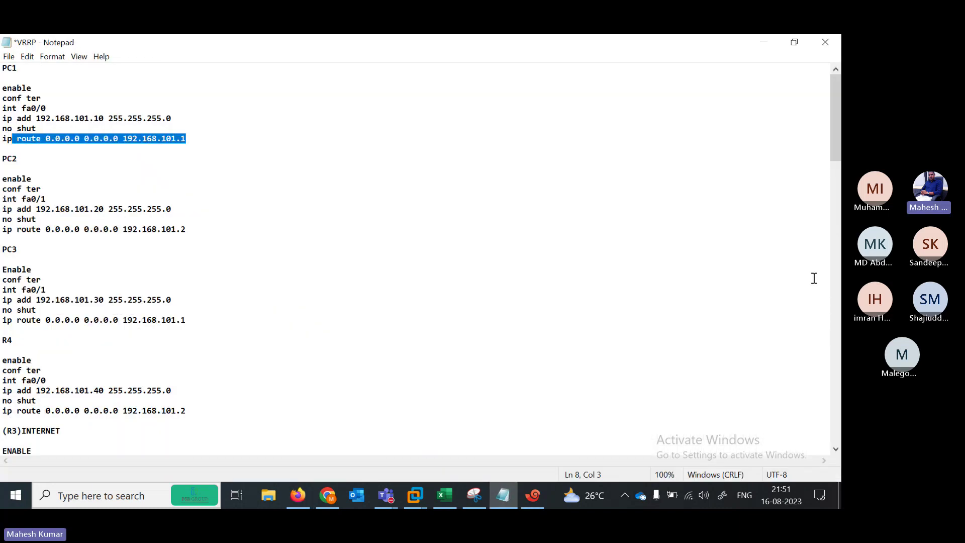
{"action": "left_click_drag", "start_coordinate": [837, 134], "coordinate": [839, 416]}
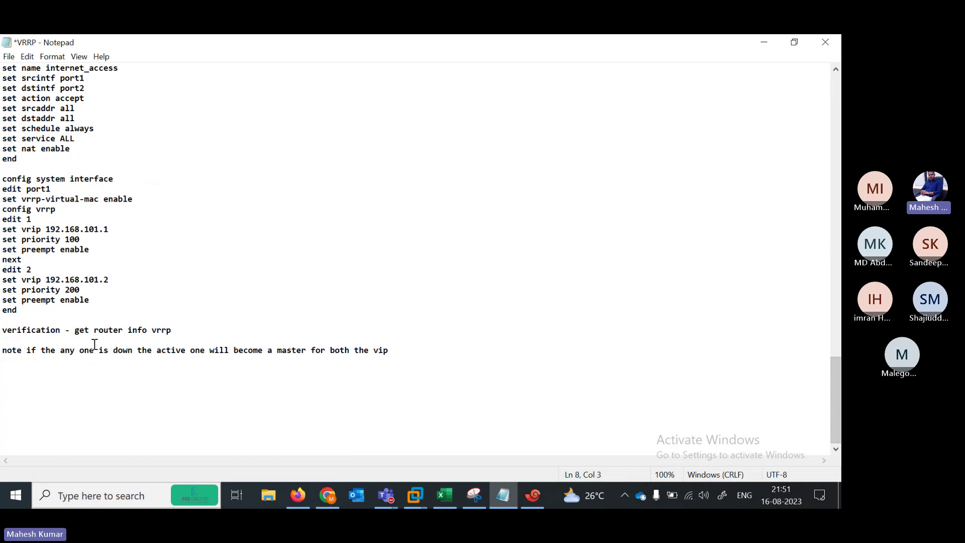
{"action": "left_click", "coordinate": [78, 338]}
{"action": "left_click_drag", "start_coordinate": [173, 331], "coordinate": [88, 327]}
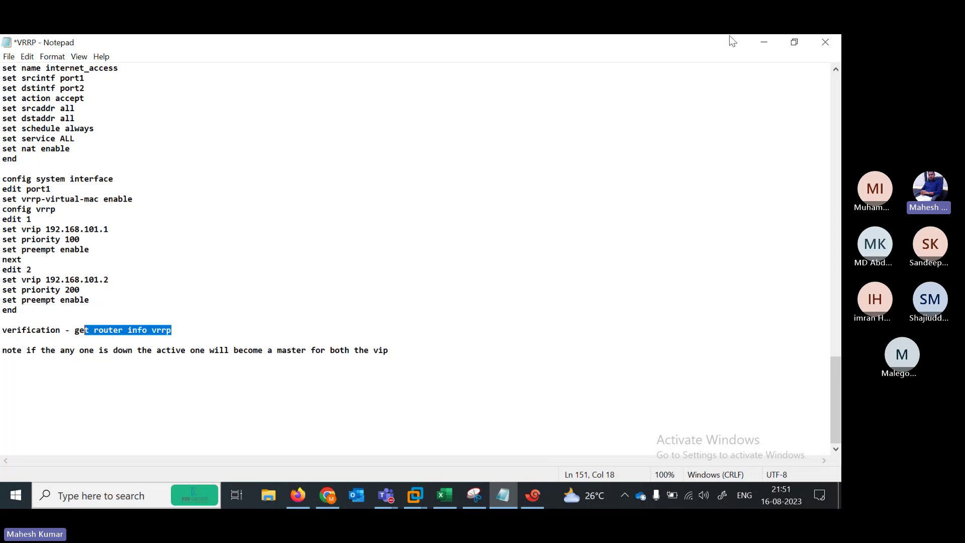
{"action": "left_click", "coordinate": [764, 43]}
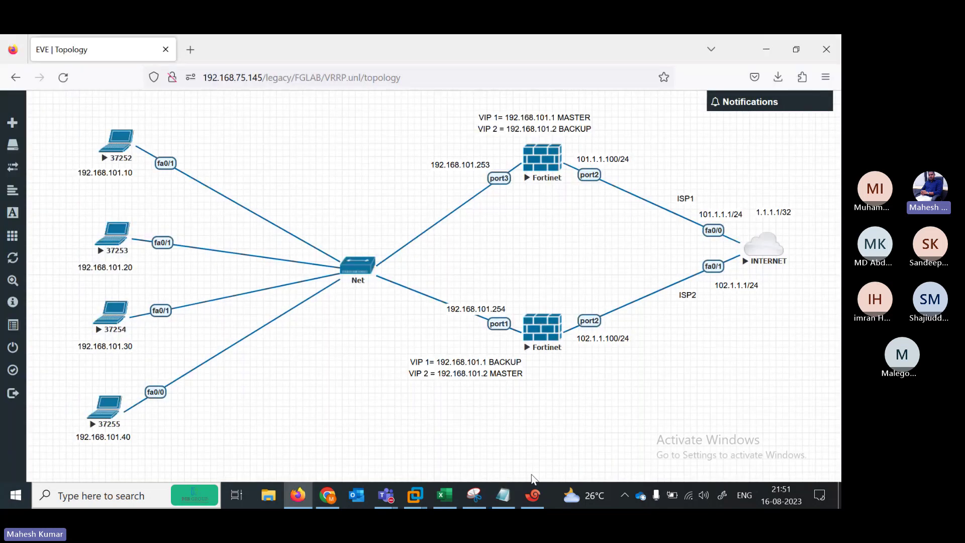
Log in to FW1 as admin, run 'get router info vrrp', and maximize the terminal
{"action": "left_click", "coordinate": [531, 498]}
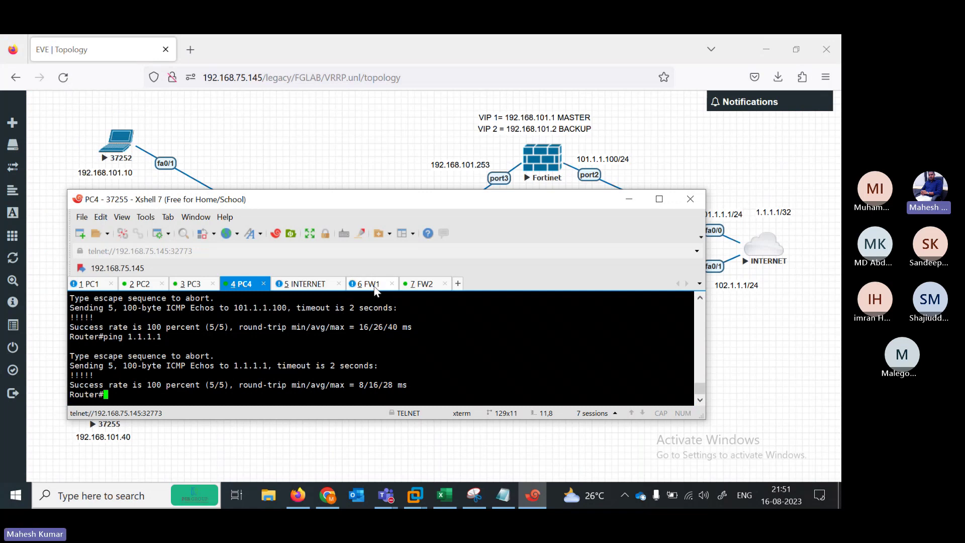
{"action": "left_click", "coordinate": [373, 285]}
{"action": "type", "text": "admin"}
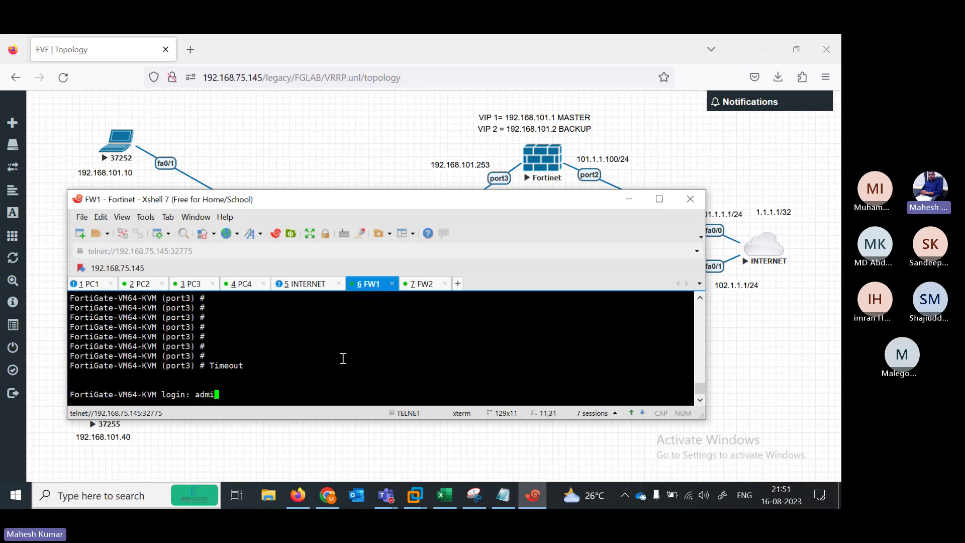
{"action": "key", "text": "Return"}
{"action": "key", "text": "Return"}
{"action": "type", "text": "get "}
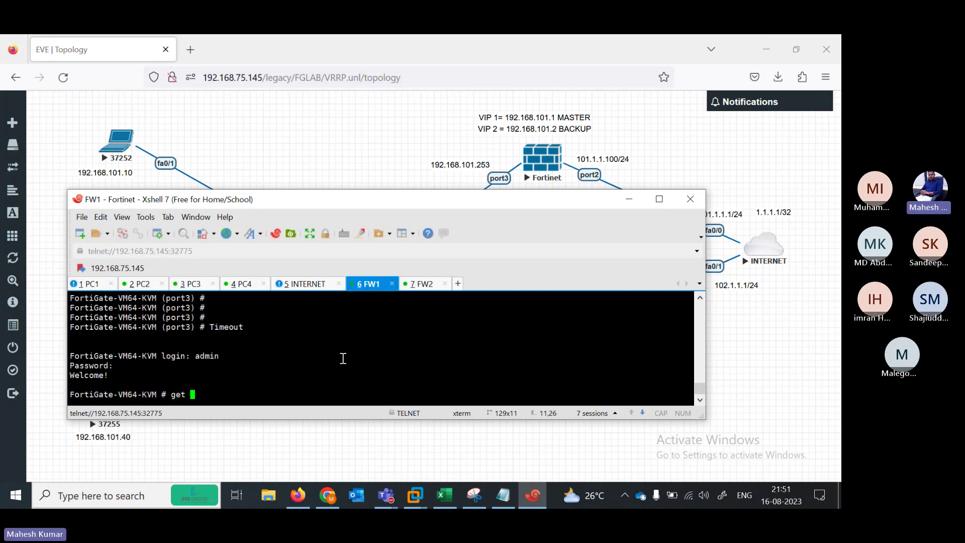
{"action": "type", "text": "router info vrrp"}
{"action": "key", "text": "Return"}
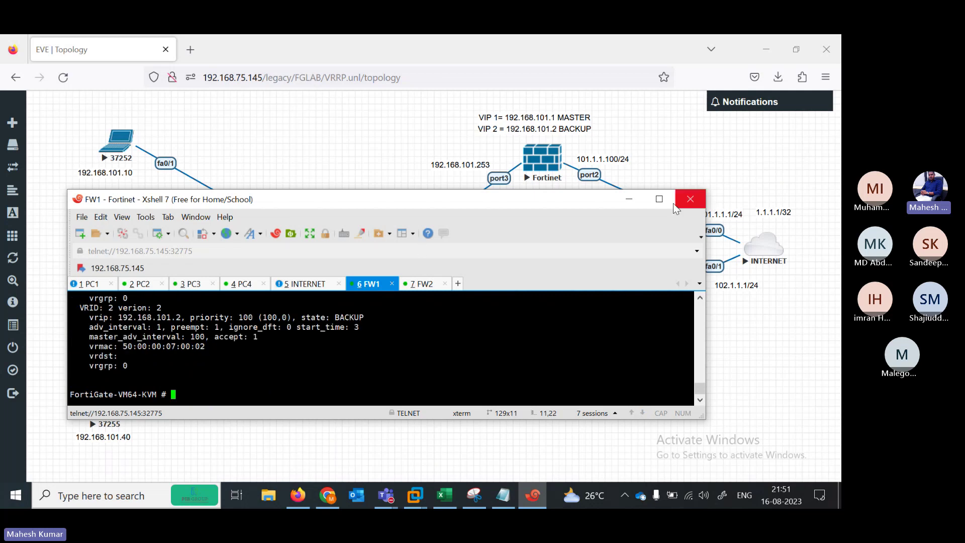
{"action": "left_click", "coordinate": [663, 201]}
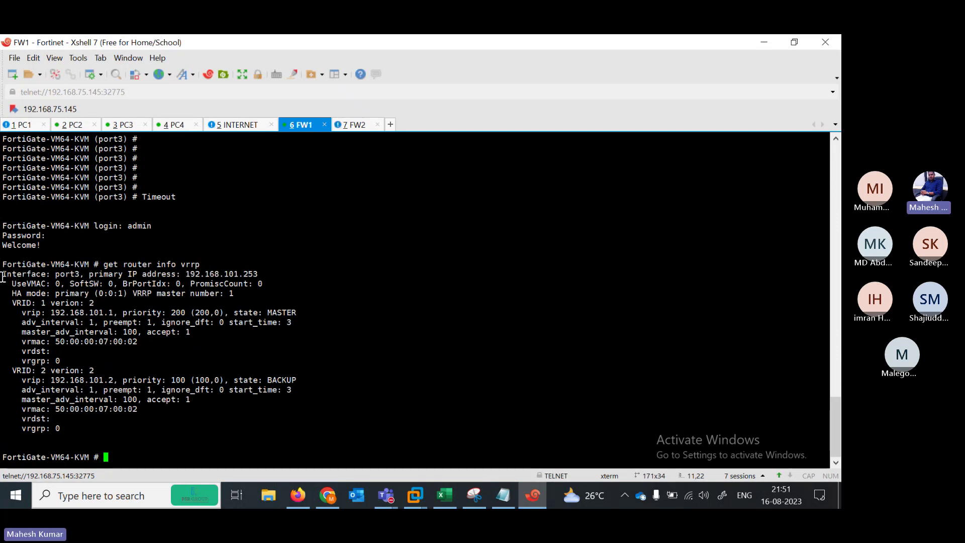
Highlight FW1's port3, HA mode, VRID 1 virtual IP 192.168.101.1, priority 200 and MASTER state
{"action": "left_click_drag", "start_coordinate": [2, 274], "coordinate": [309, 277]}
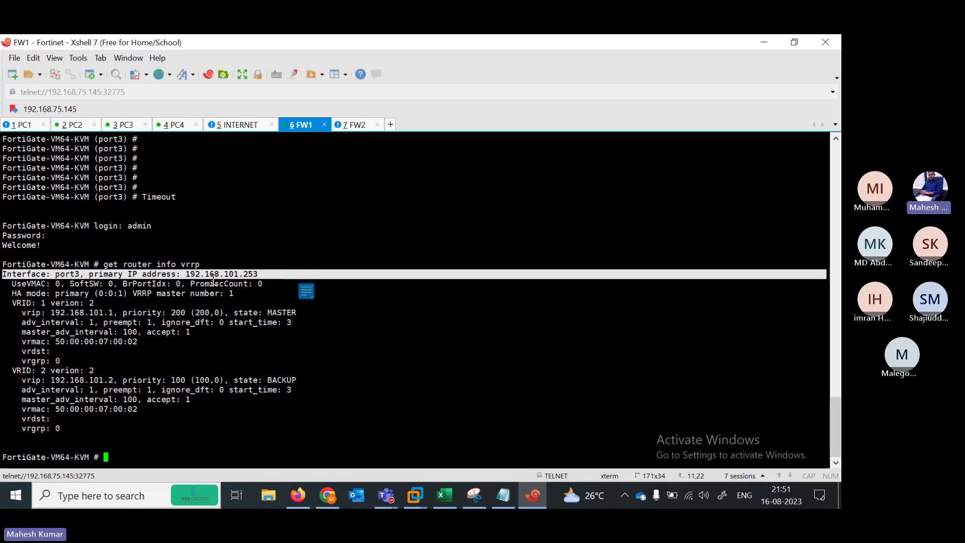
{"action": "left_click", "coordinate": [16, 297]}
{"action": "left_click_drag", "start_coordinate": [17, 296], "coordinate": [225, 294]}
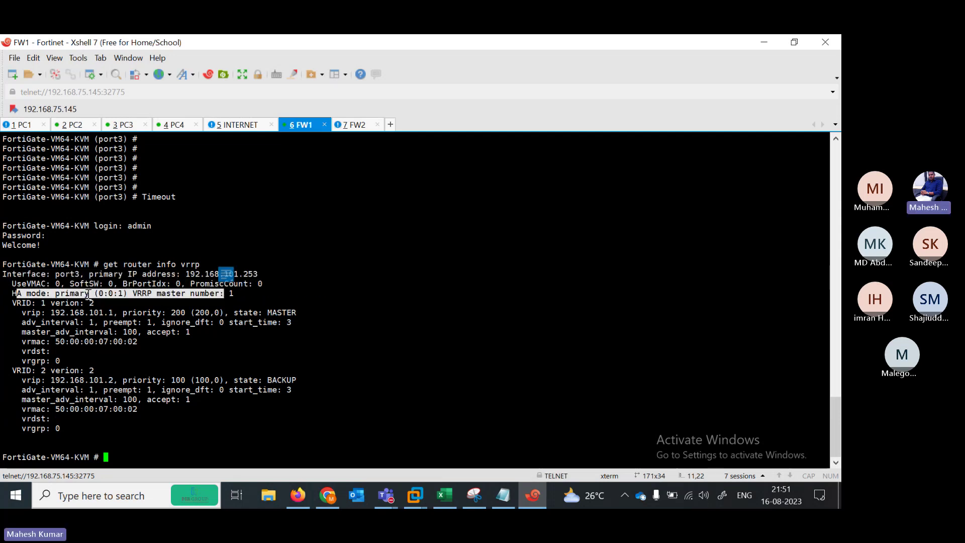
{"action": "left_click_drag", "start_coordinate": [17, 304], "coordinate": [108, 303]}
{"action": "left_click_drag", "start_coordinate": [21, 313], "coordinate": [120, 311]}
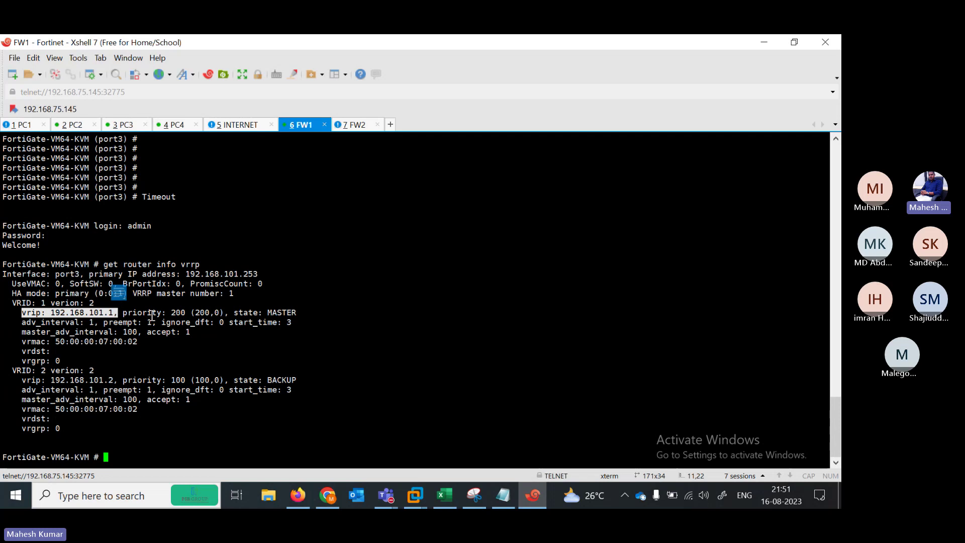
{"action": "left_click", "coordinate": [173, 310]}
{"action": "double_click", "coordinate": [173, 310]}
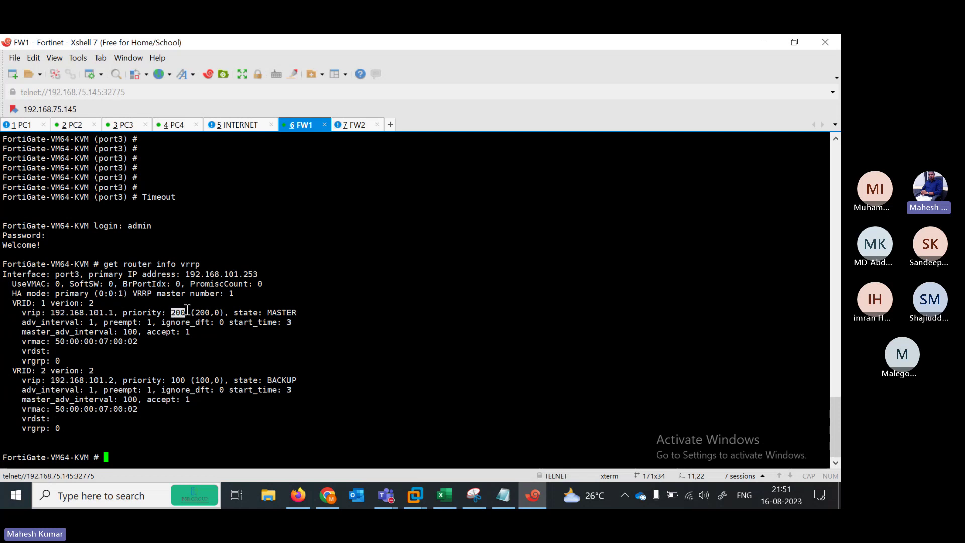
{"action": "left_click", "coordinate": [303, 312]}
{"action": "left_click_drag", "start_coordinate": [302, 311], "coordinate": [231, 310]}
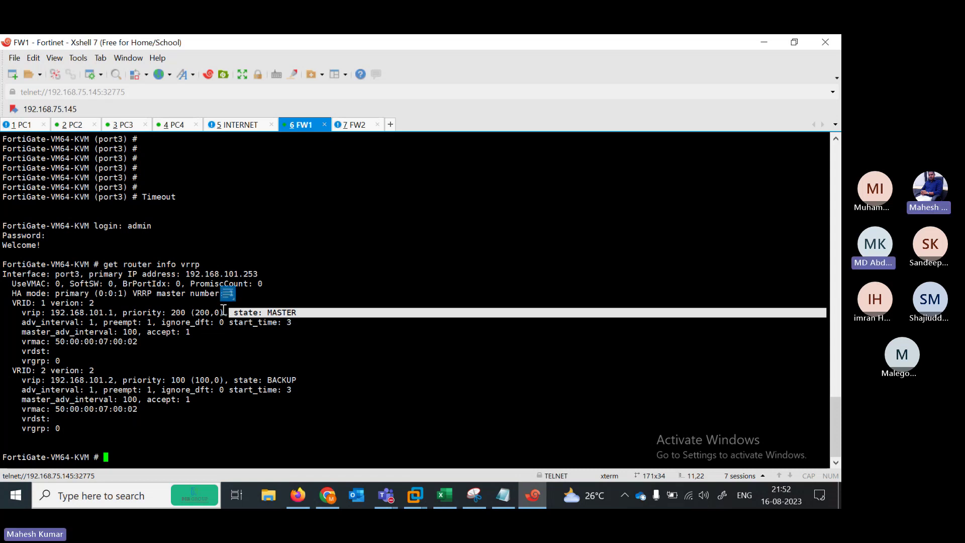
{"action": "left_click", "coordinate": [116, 310]}
{"action": "left_click_drag", "start_coordinate": [116, 311], "coordinate": [50, 312]}
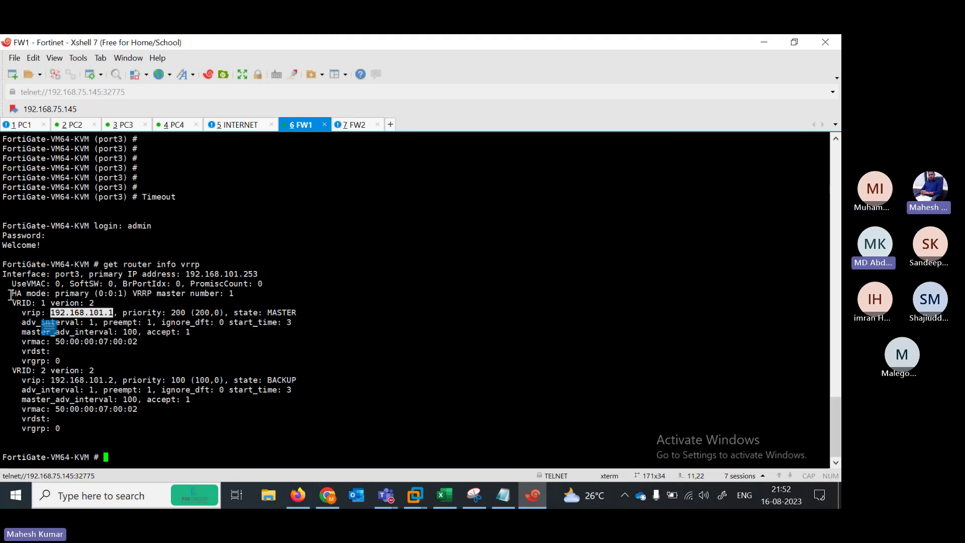
{"action": "left_click_drag", "start_coordinate": [11, 295], "coordinate": [241, 291]}
{"action": "left_click_drag", "start_coordinate": [22, 313], "coordinate": [123, 312]}
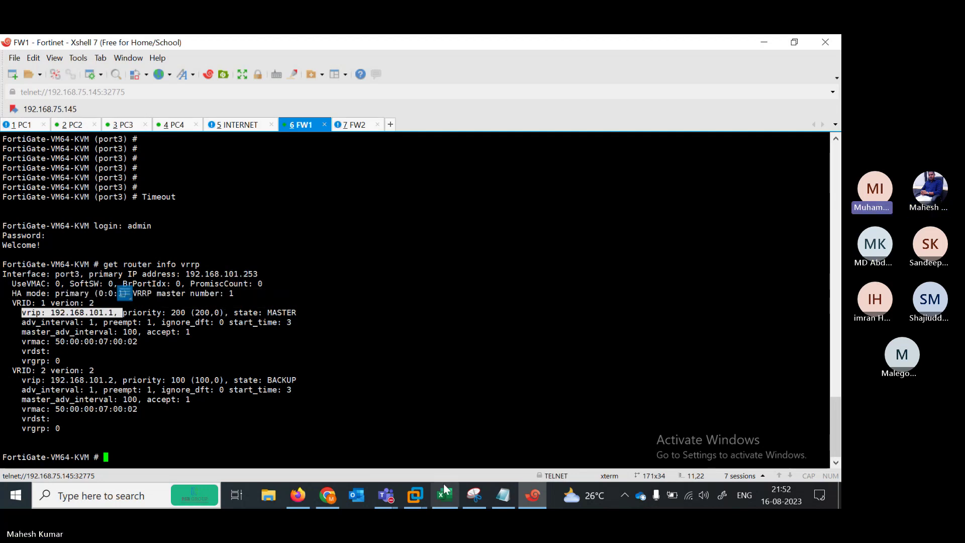
Stop sharing the screen in the Teams meeting
{"action": "left_click", "coordinate": [386, 502]}
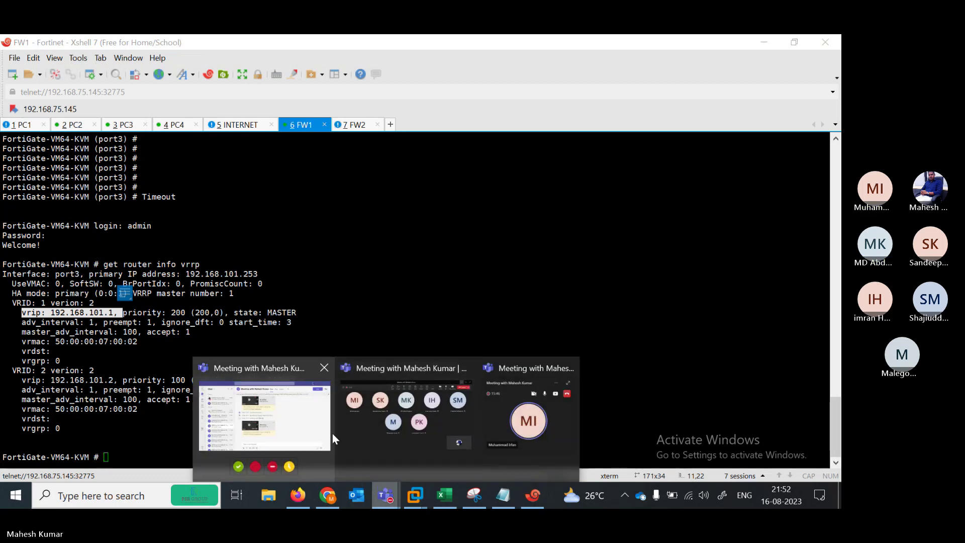
{"action": "left_click", "coordinate": [380, 424]}
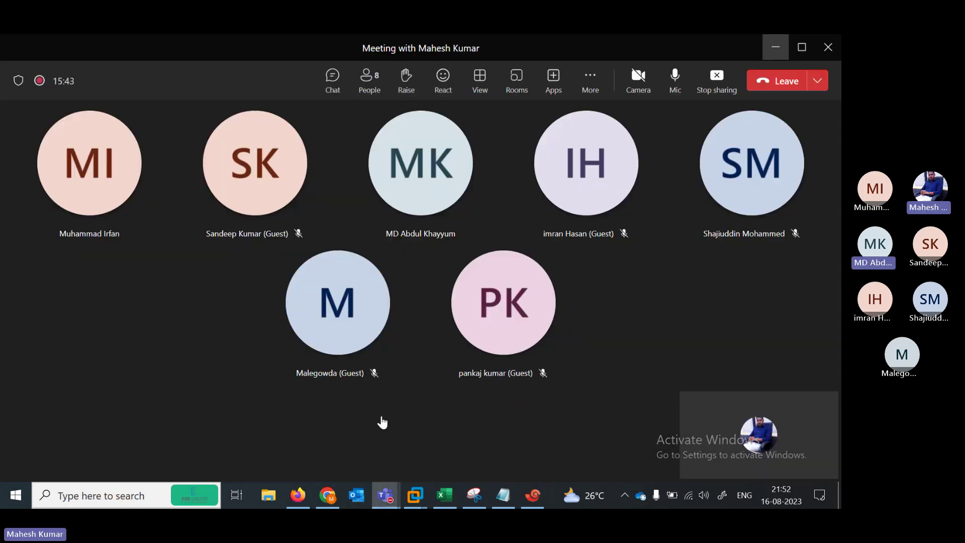
{"action": "left_click", "coordinate": [719, 80]}
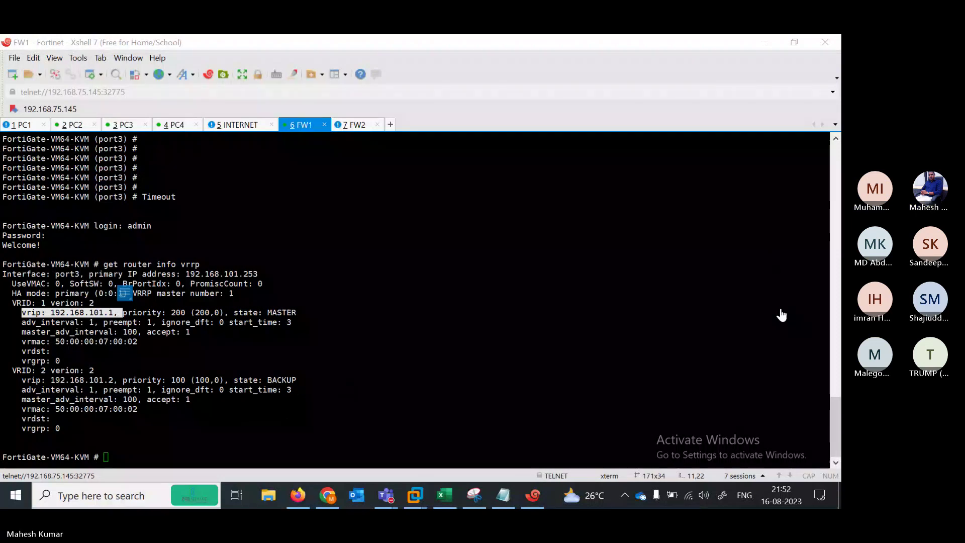
Rerun FW1's VRRP status and highlight VRID 1 priority 200 MASTER and VRID 2 priority 100 BACKUP
{"action": "left_click", "coordinate": [601, 345]}
{"action": "left_click", "coordinate": [327, 394]}
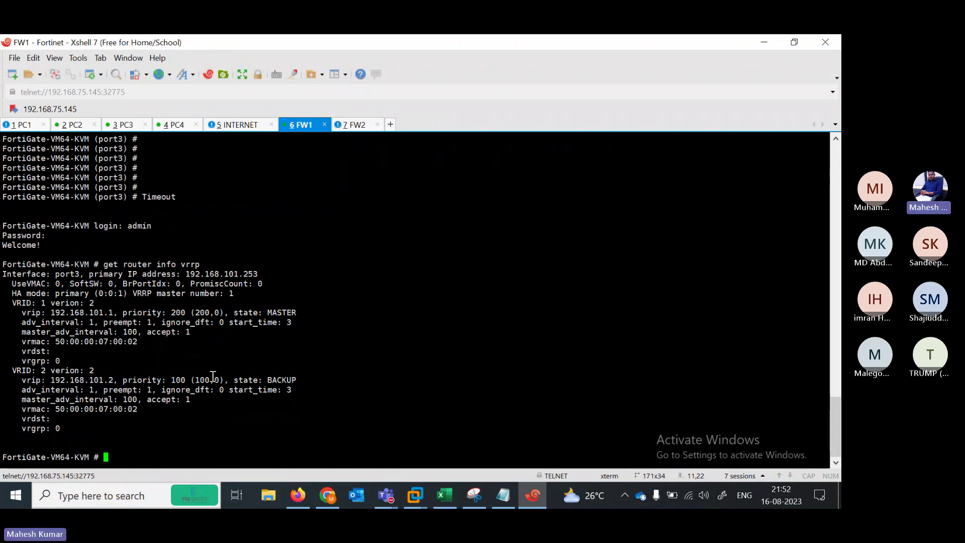
{"action": "key", "text": "Return"}
{"action": "key", "text": "Return"}
{"action": "key", "text": "Return"}
{"action": "key", "text": "Return"}
{"action": "key", "text": "Return"}
{"action": "key", "text": "Return"}
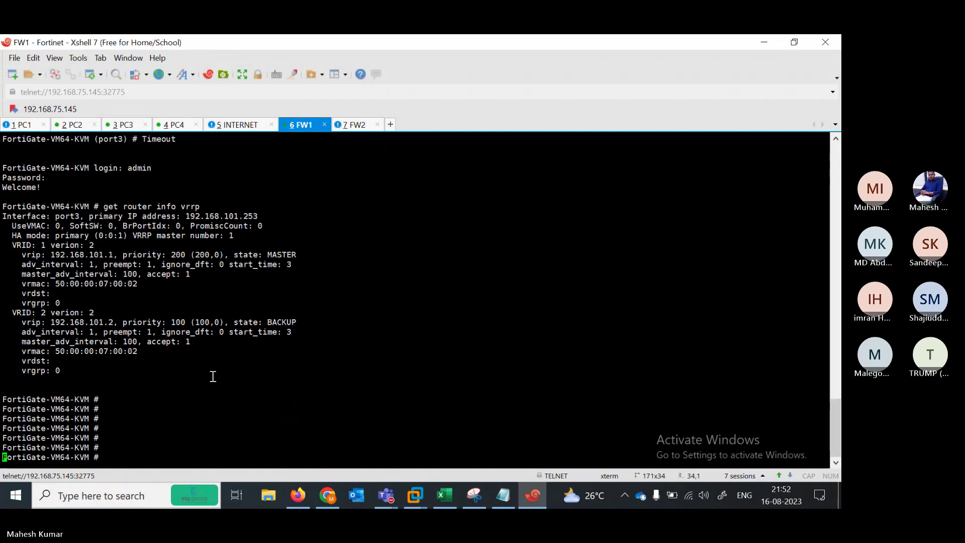
{"action": "key", "text": "Up"}
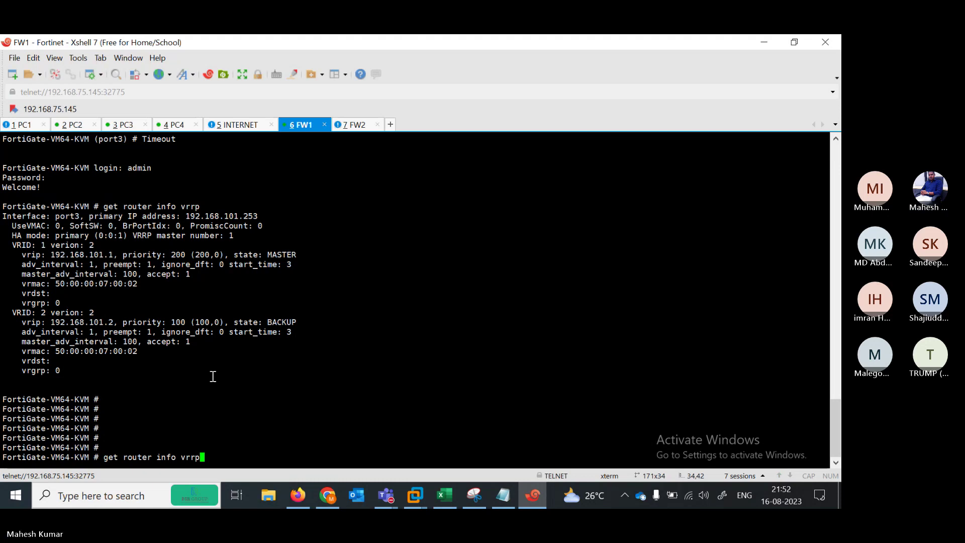
{"action": "key", "text": "Return"}
{"action": "key", "text": "Return"}
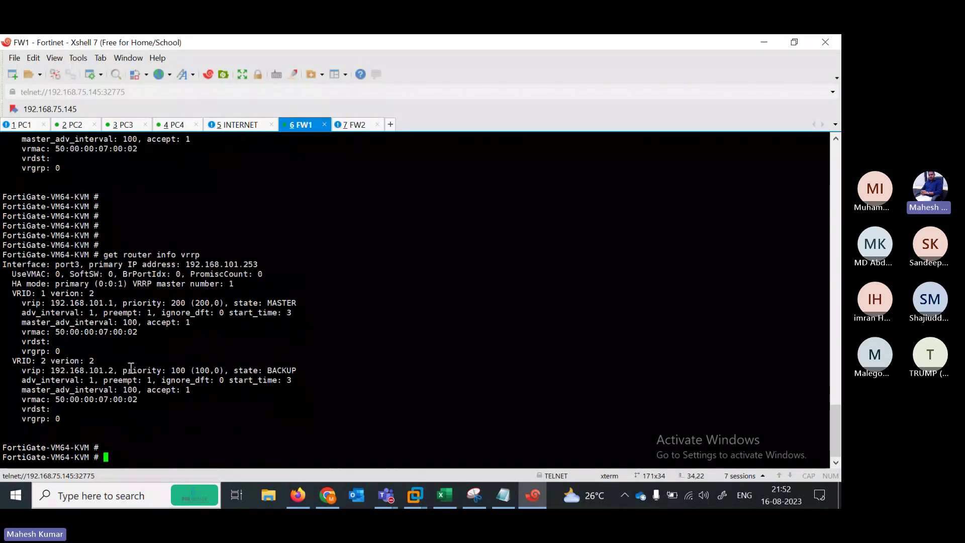
{"action": "left_click_drag", "start_coordinate": [219, 304], "coordinate": [195, 304]}
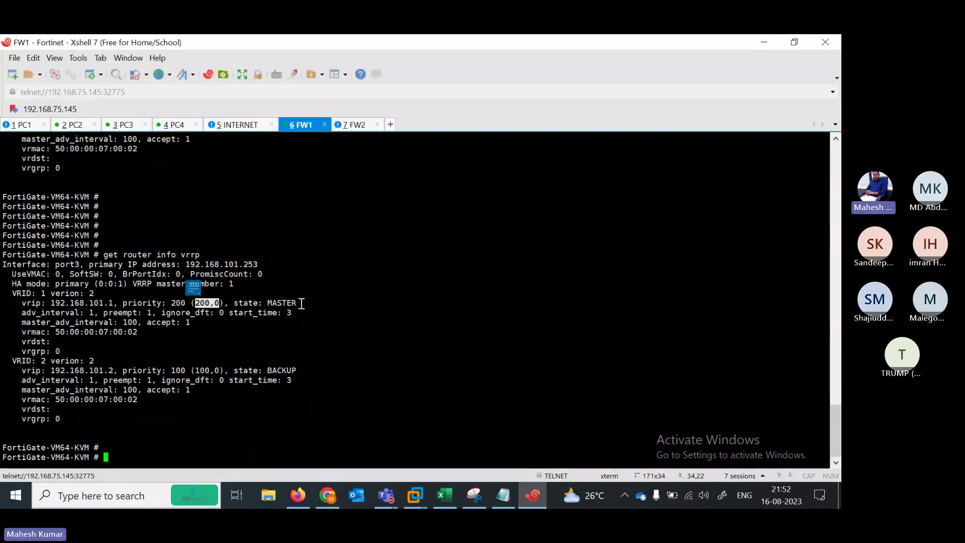
{"action": "left_click", "coordinate": [302, 303]}
{"action": "left_click_drag", "start_coordinate": [302, 303], "coordinate": [262, 304]}
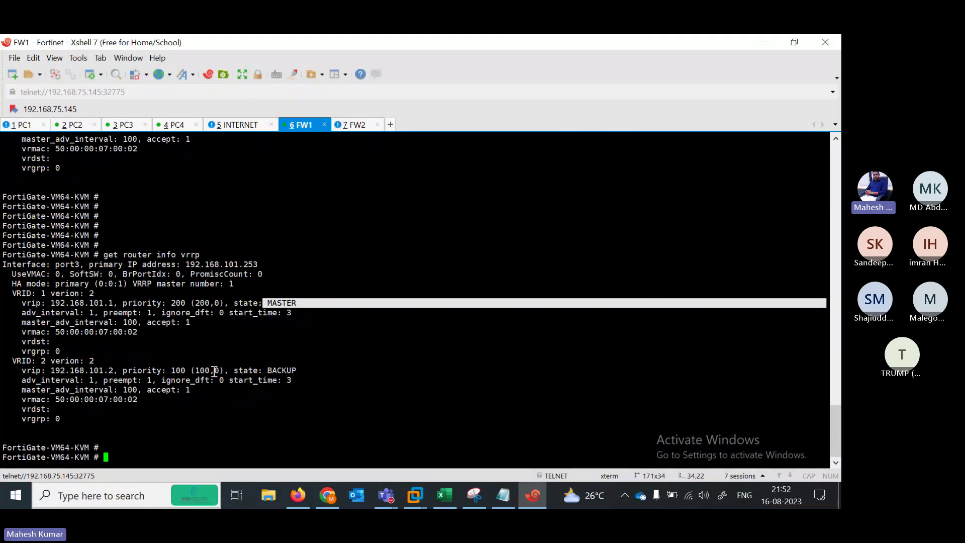
{"action": "left_click_drag", "start_coordinate": [216, 370], "coordinate": [175, 370]}
{"action": "left_click_drag", "start_coordinate": [306, 370], "coordinate": [254, 371]}
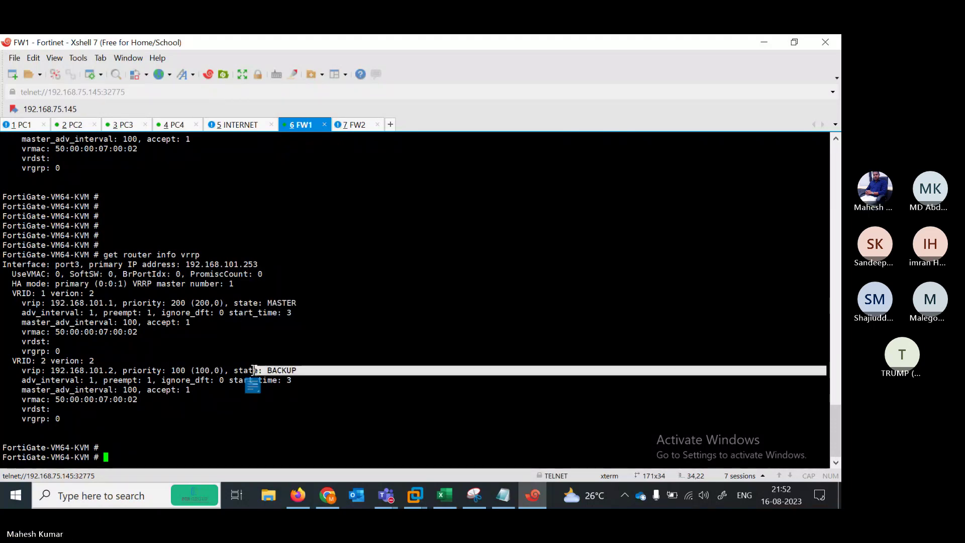
Log in to FW2 as admin, type 'show', and return to the FW1 session
{"action": "left_click", "coordinate": [354, 125]}
{"action": "type", "text": "admin"}
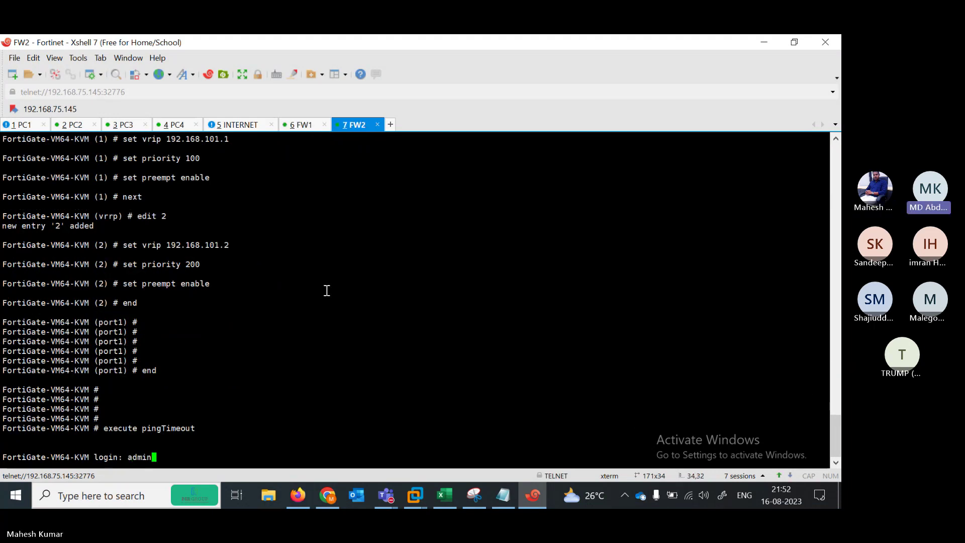
{"action": "key", "text": "Return"}
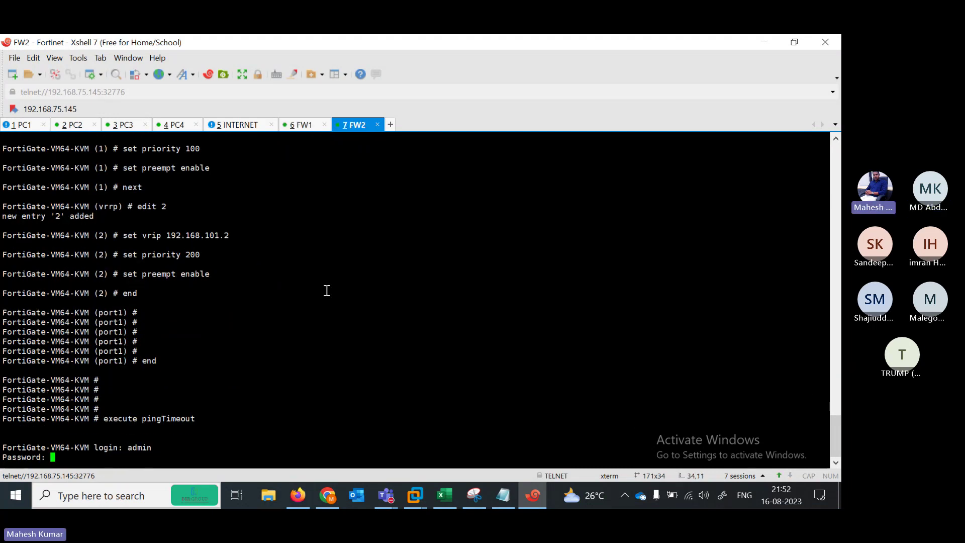
{"action": "key", "text": "Return"}
{"action": "type", "text": "show"}
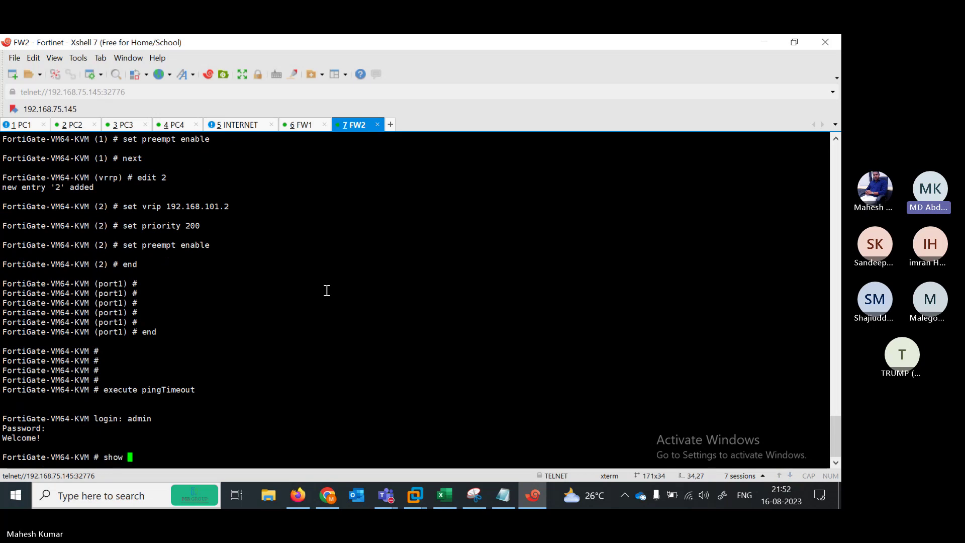
{"action": "left_click", "coordinate": [301, 126]}
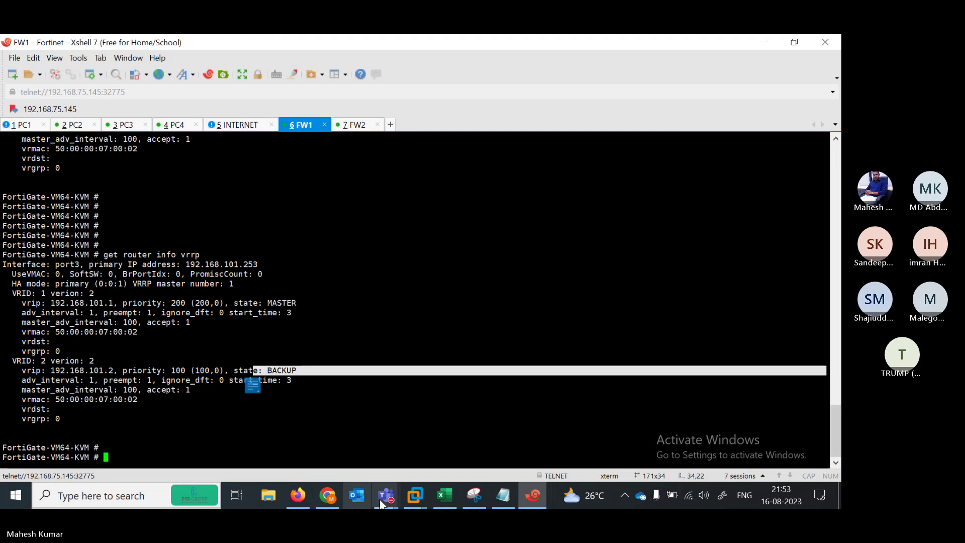
{"action": "mouse_move", "coordinate": [386, 495]}
{"action": "left_click", "coordinate": [397, 451]}
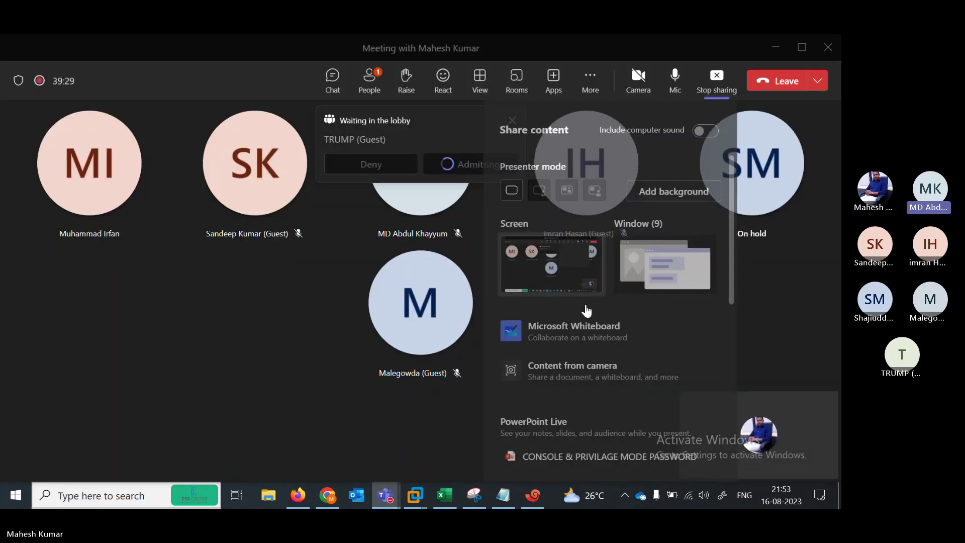
{"action": "left_click", "coordinate": [367, 423]}
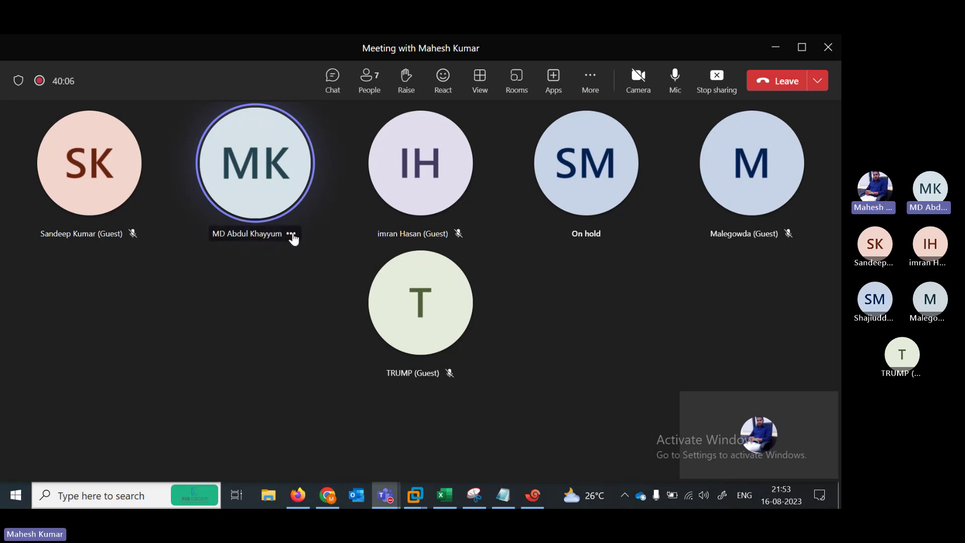
{"action": "left_click", "coordinate": [291, 234]}
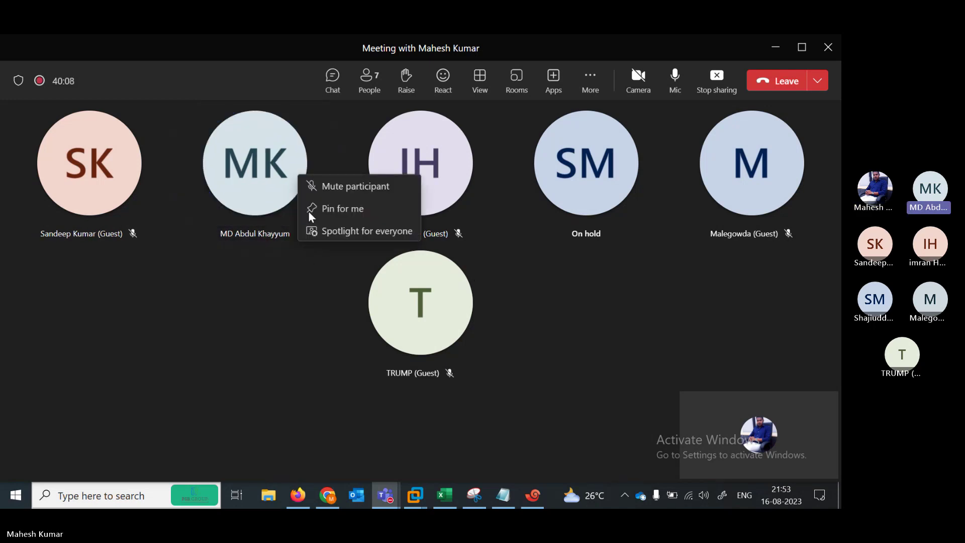
{"action": "left_click", "coordinate": [472, 245]}
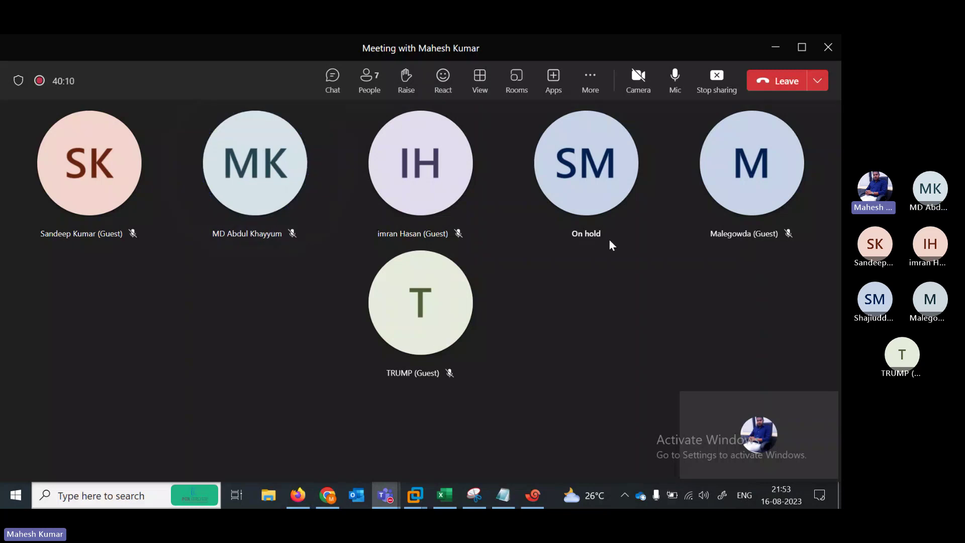
{"action": "left_click", "coordinate": [570, 186]}
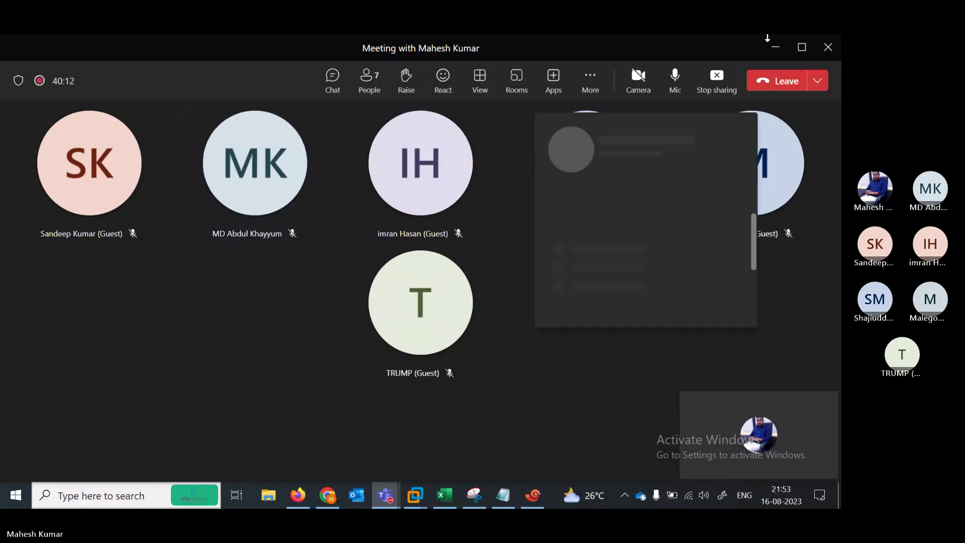
{"action": "left_click", "coordinate": [776, 51]}
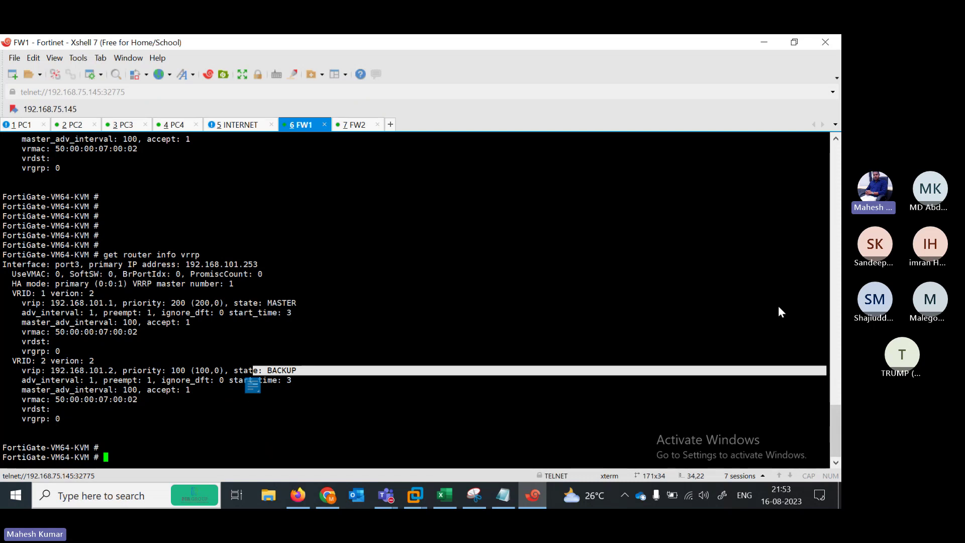
Run 'get router info vrrp' on the FW2 console
{"action": "left_click", "coordinate": [296, 386]}
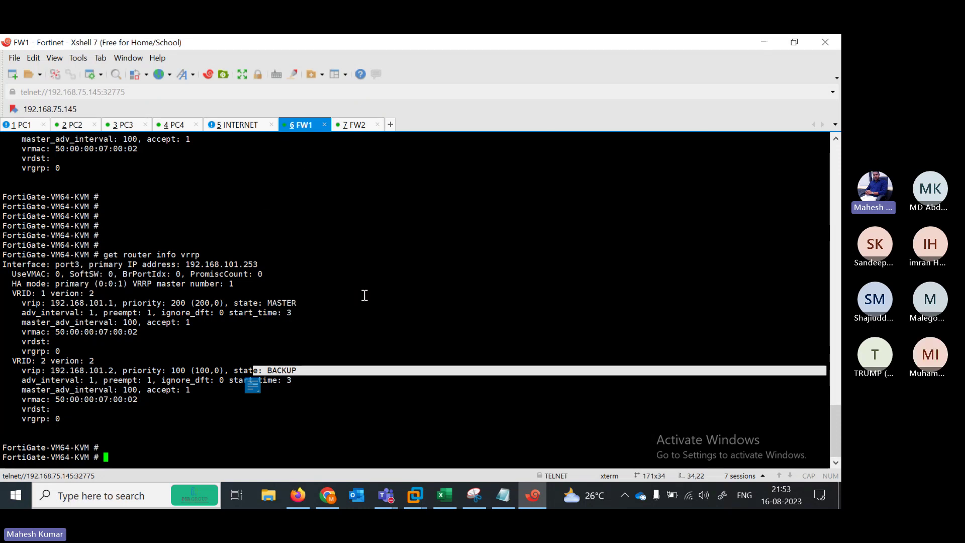
{"action": "left_click", "coordinate": [356, 124]}
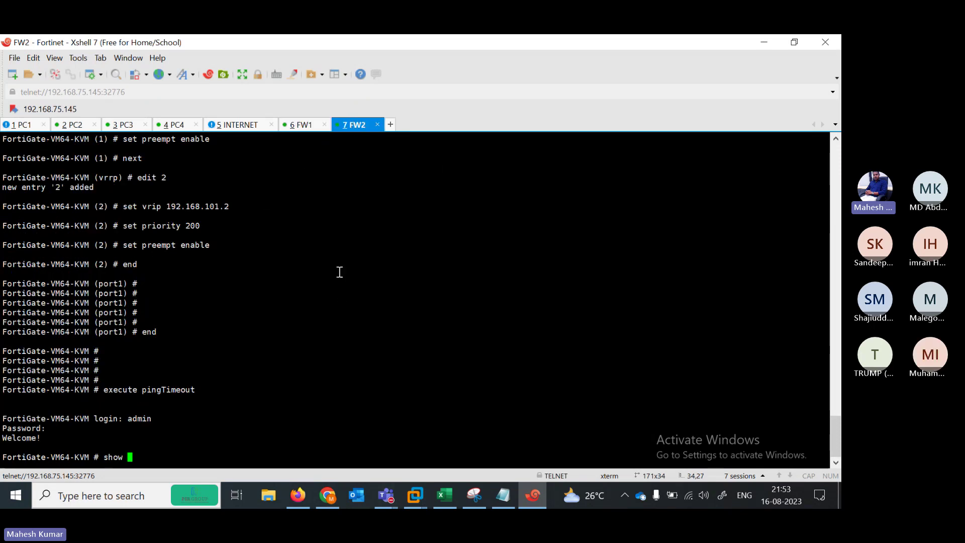
{"action": "key", "text": "BackSpace"}
{"action": "key", "text": "BackSpace"}
{"action": "key", "text": "BackSpace"}
{"action": "key", "text": "BackSpace"}
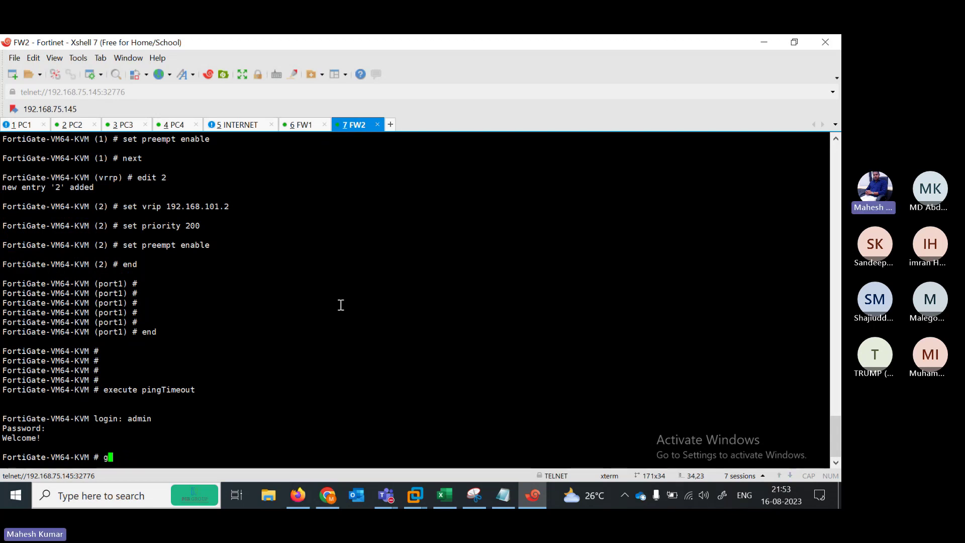
{"action": "type", "text": "get router v"}
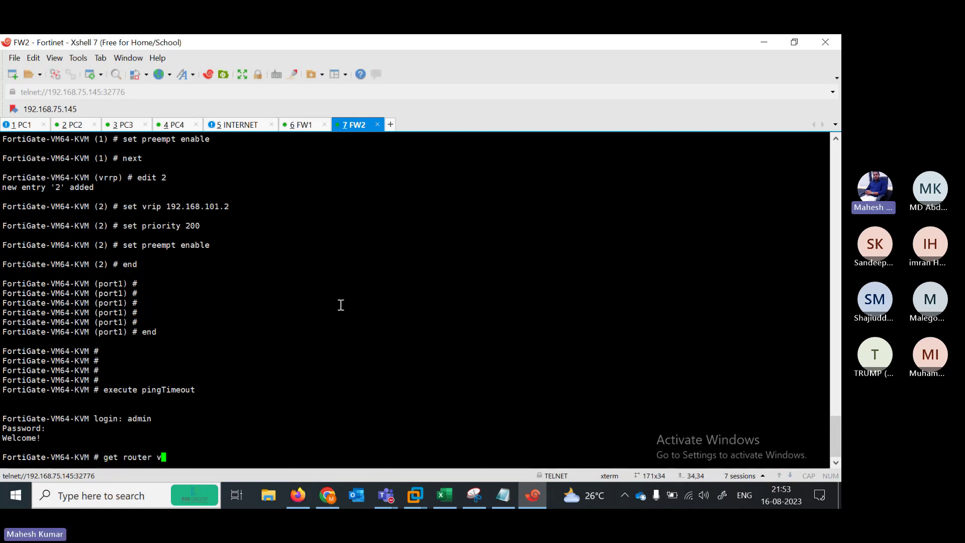
{"action": "key", "text": "BackSpace"}
{"action": "type", "text": "info vrrp"}
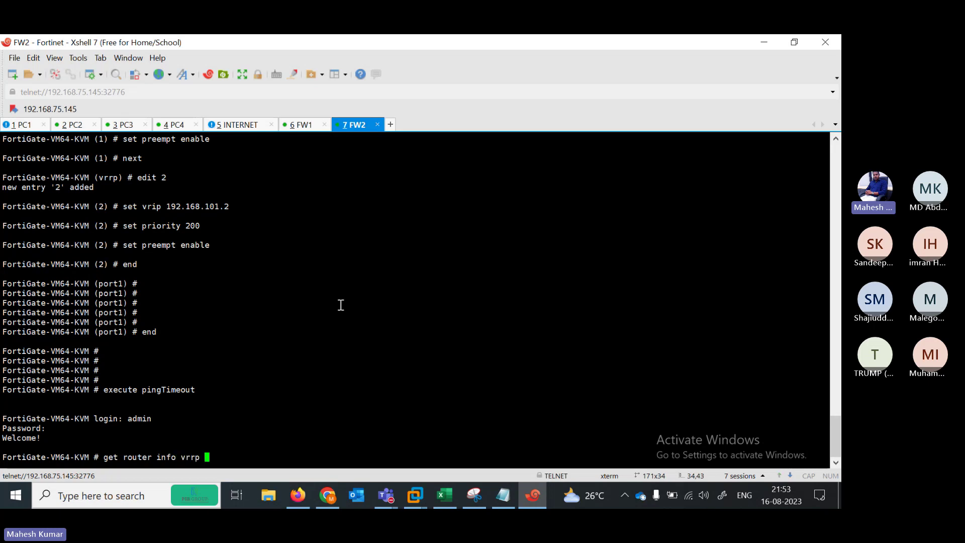
{"action": "key", "text": "Return"}
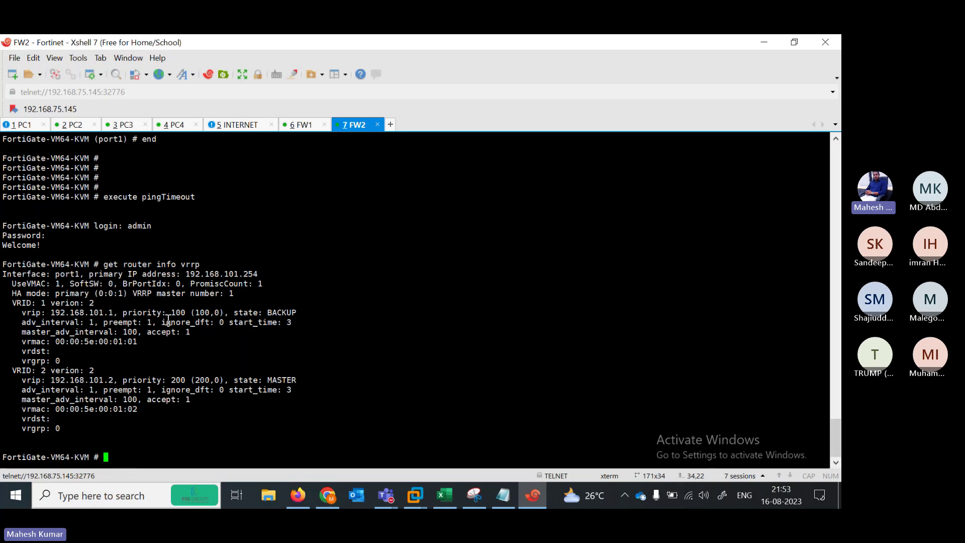
Highlight VRID 1 priority 100 BACKUP and VRID 2 priority 200 MASTER in FW2's output
{"action": "left_click_drag", "start_coordinate": [123, 313], "coordinate": [195, 314]}
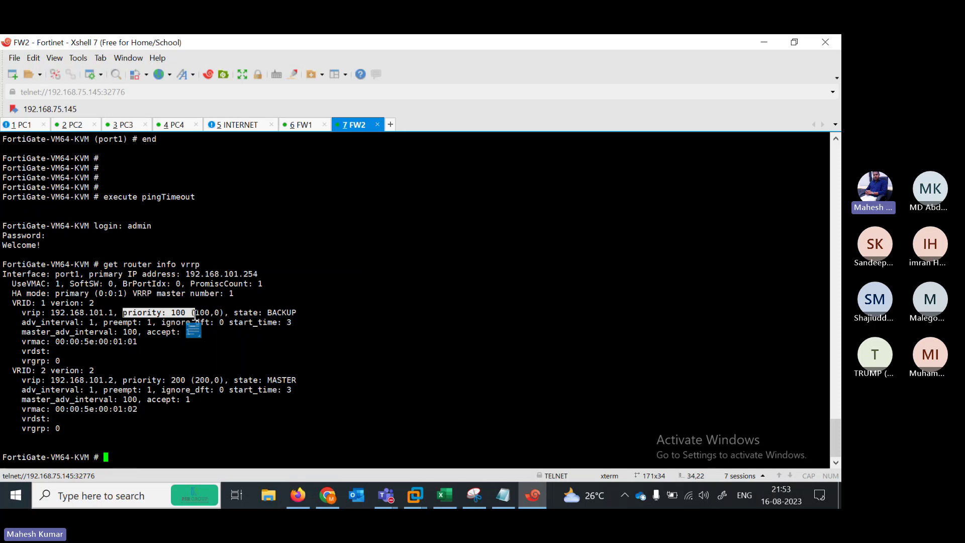
{"action": "left_click_drag", "start_coordinate": [305, 316], "coordinate": [263, 313]}
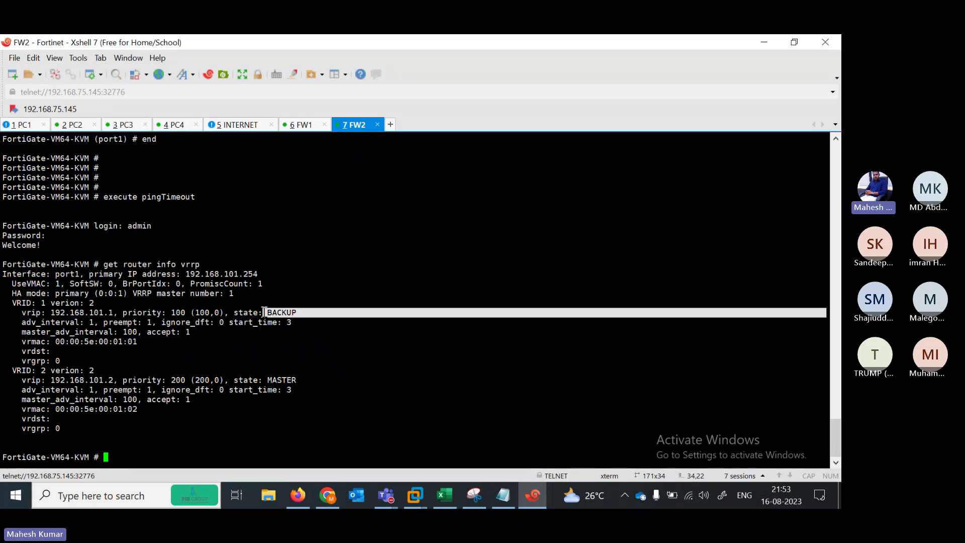
{"action": "left_click_drag", "start_coordinate": [189, 382], "coordinate": [157, 381]}
{"action": "left_click_drag", "start_coordinate": [308, 381], "coordinate": [258, 381]}
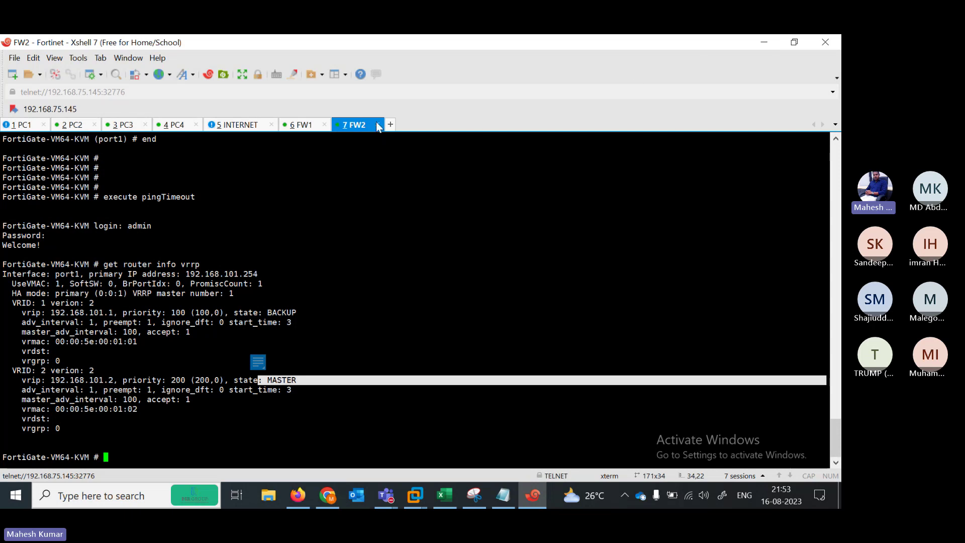
Run 'diagnose debug enable' on the FW1 console
{"action": "left_click", "coordinate": [300, 128]}
{"action": "key", "text": "Return"}
{"action": "key", "text": "Return"}
{"action": "key", "text": "Return"}
{"action": "key", "text": "Return"}
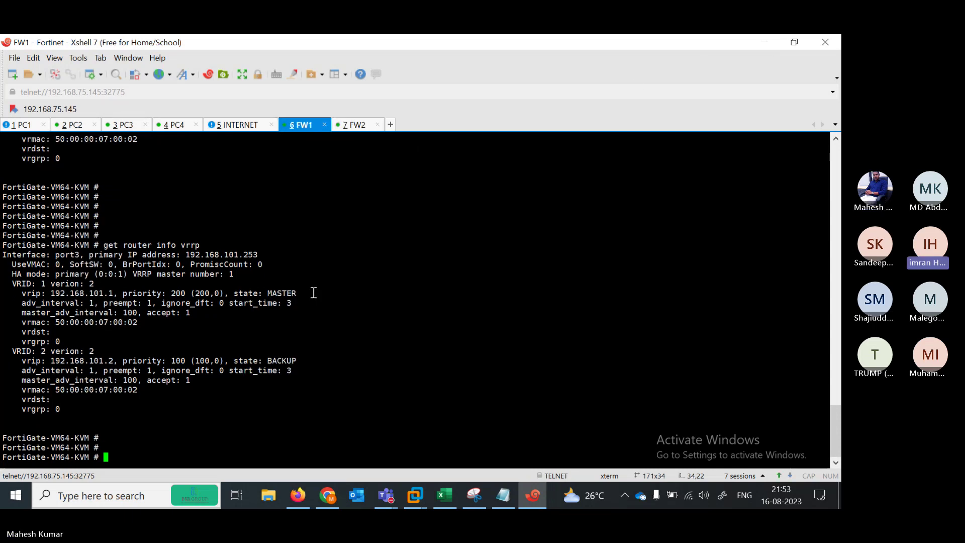
{"action": "type", "text": "g"}
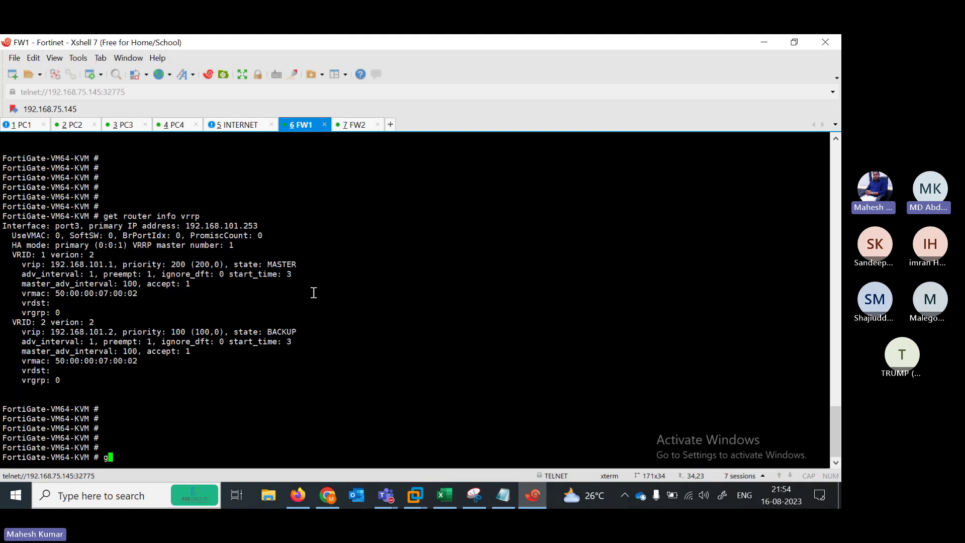
{"action": "type", "text": "iagnose debug enable"}
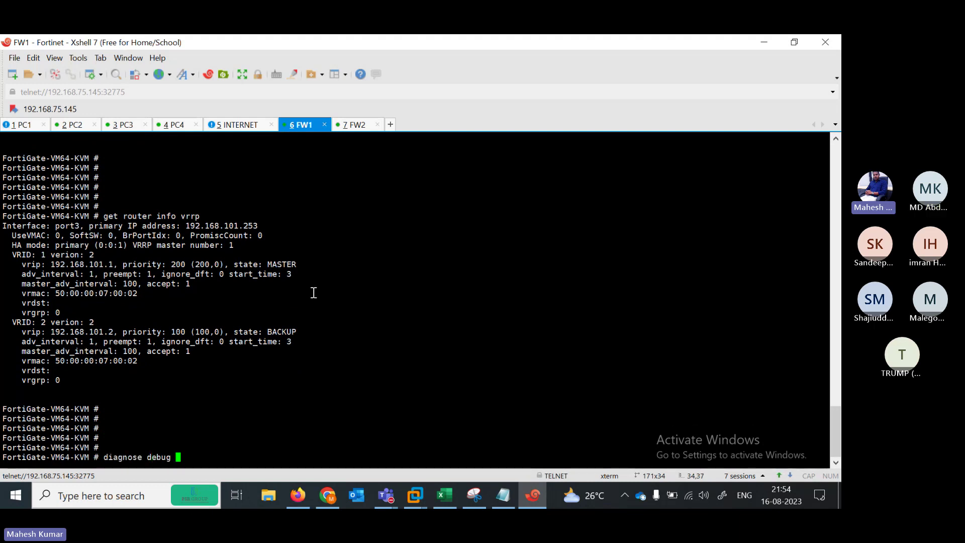
{"action": "key", "text": "Return"}
Start 'diagnose debug flow trace' on FW1 to capture VRRP packets
{"action": "type", "text": "diagnose debug a"}
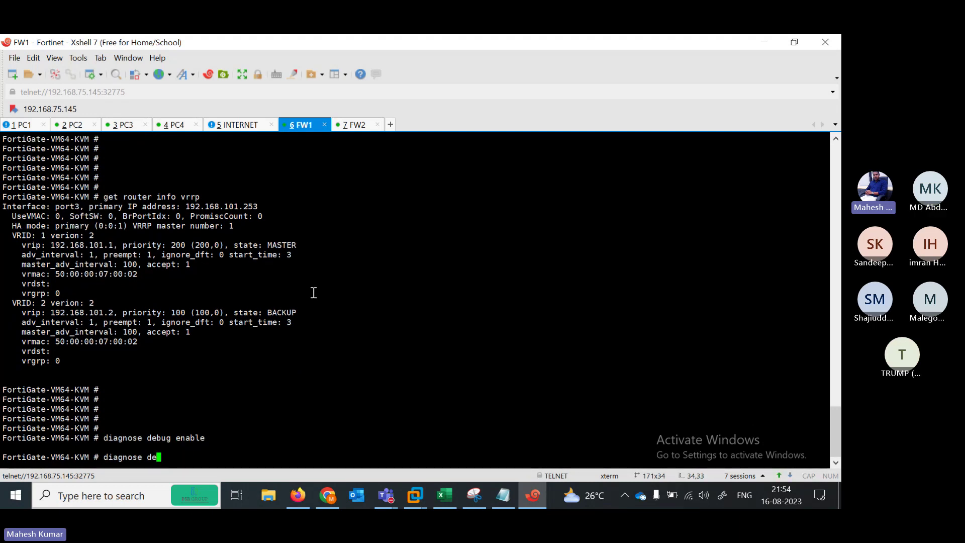
{"action": "key", "text": "BackSpace"}
{"action": "type", "text": "traffic f"}
{"action": "key", "text": "BackSpace"}
{"action": "key", "text": "BackSpace"}
{"action": "key", "text": "BackSpace"}
{"action": "key", "text": "BackSpace"}
{"action": "key", "text": "BackSpace"}
{"action": "key", "text": "BackSpace"}
{"action": "key", "text": "BackSpace"}
{"action": "key", "text": "BackSpace"}
{"action": "key", "text": "BackSpace"}
{"action": "key", "text": "BackSpace"}
{"action": "type", "text": "fk"}
{"action": "key", "text": "BackSpace"}
{"action": "type", "text": "sso-polling"}
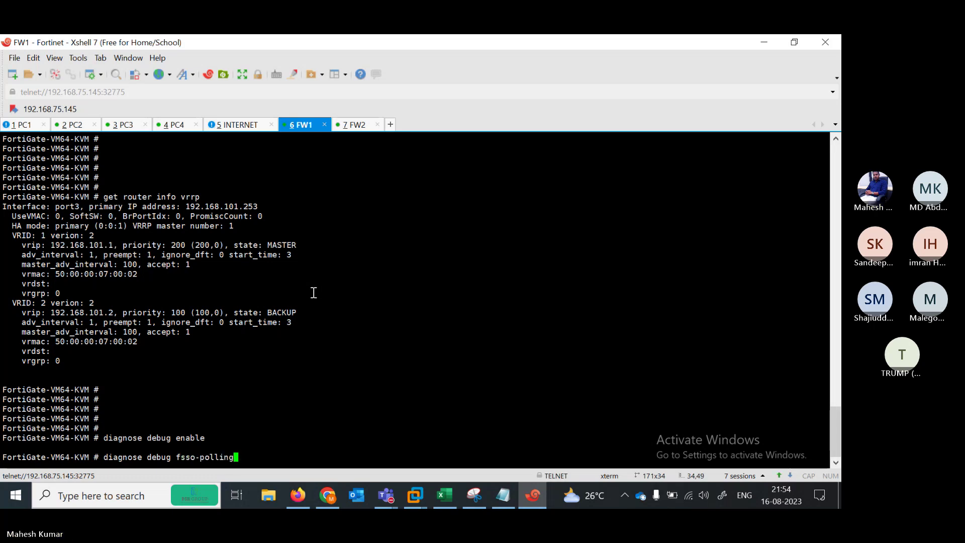
{"action": "key", "text": "BackSpace"}
{"action": "key", "text": "BackSpace"}
{"action": "key", "text": "BackSpace"}
{"action": "key", "text": "BackSpace"}
{"action": "key", "text": "BackSpace"}
{"action": "key", "text": "BackSpace"}
{"action": "key", "text": "BackSpace"}
{"action": "key", "text": "BackSpace"}
{"action": "key", "text": "BackSpace"}
{"action": "key", "text": "BackSpace"}
{"action": "key", "text": "BackSpace"}
{"action": "key", "text": "BackSpace"}
{"action": "key", "text": "BackSpace"}
{"action": "type", "text": "f"}
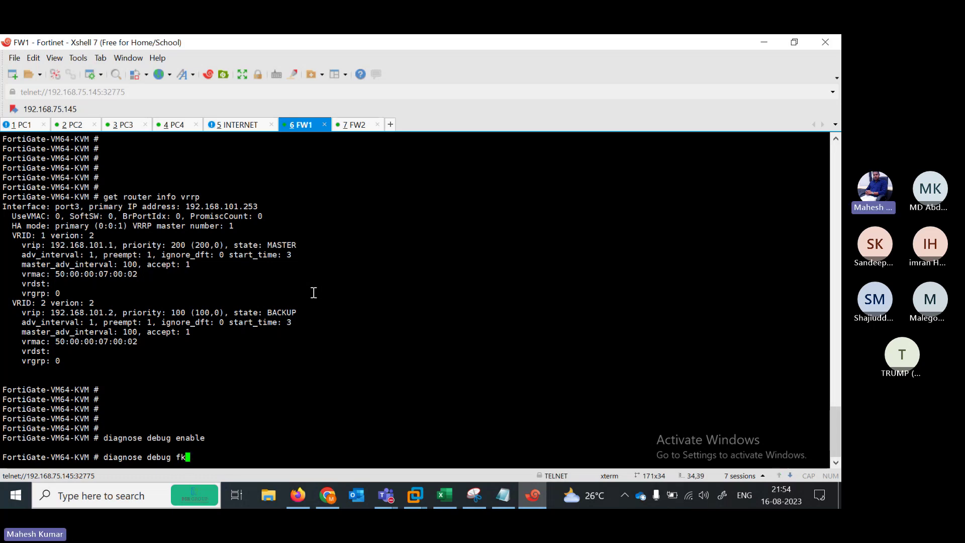
{"action": "type", "text": "low trace"}
{"action": "key", "text": "question"}
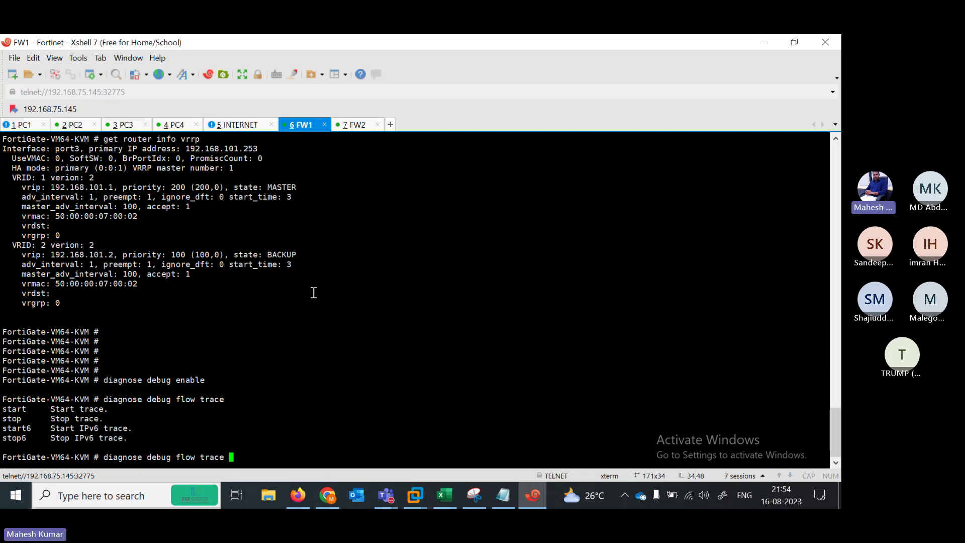
{"action": "type", "text": "start"}
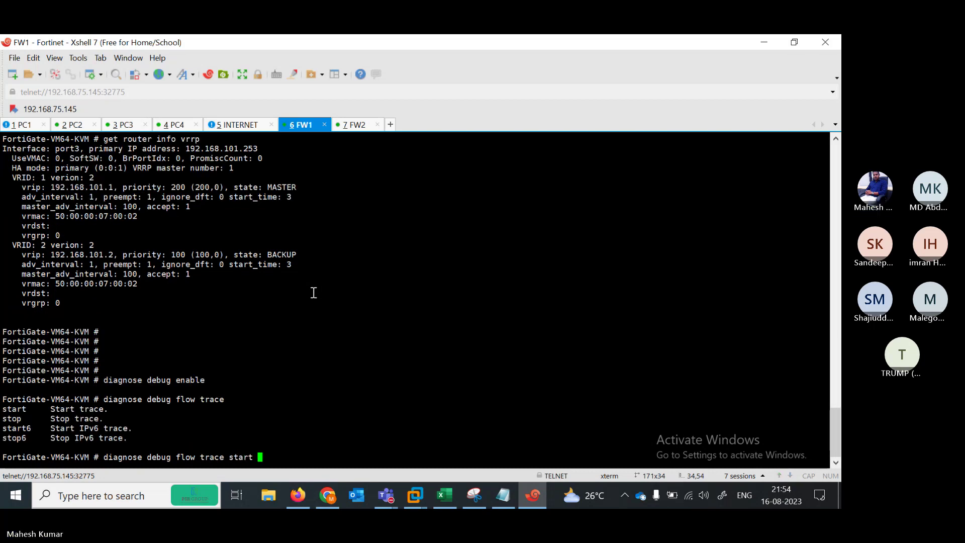
{"action": "key", "text": "Return"}
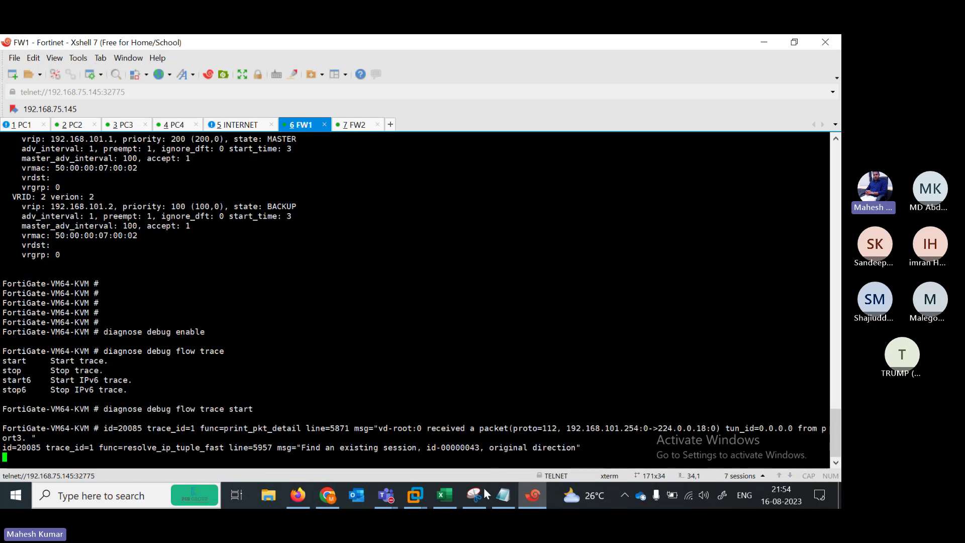
Show PC2's routing table with its default route via 192.168.101.2, then minimize Xshell
{"action": "left_click", "coordinate": [74, 125]}
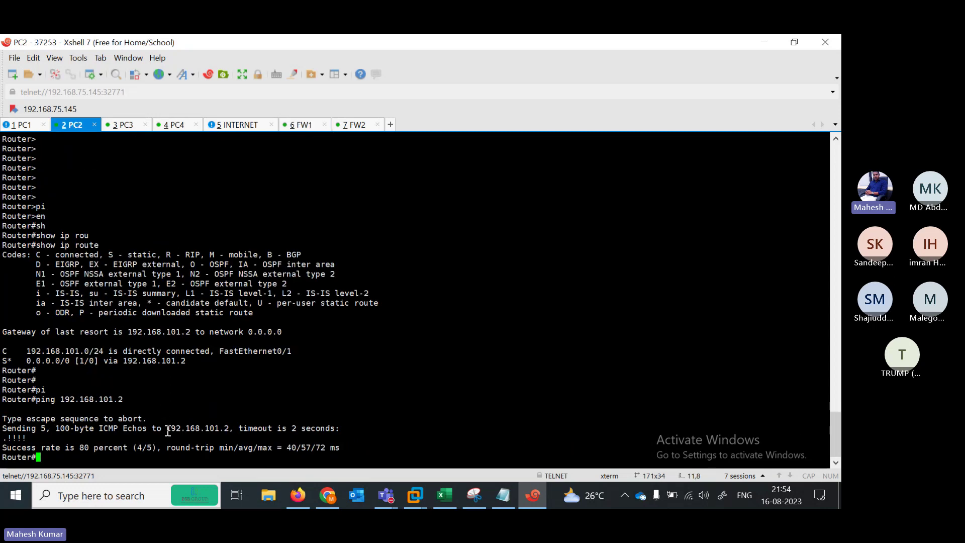
{"action": "type", "text": "sh"}
{"action": "key", "text": "Tab"}
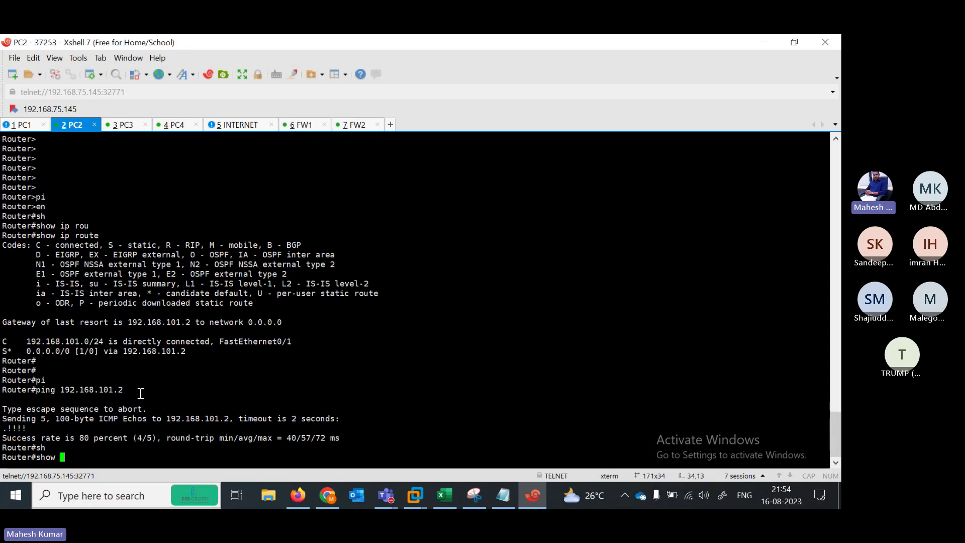
{"action": "type", "text": "ip rou"}
{"action": "key", "text": "Tab"}
{"action": "key", "text": "Return"}
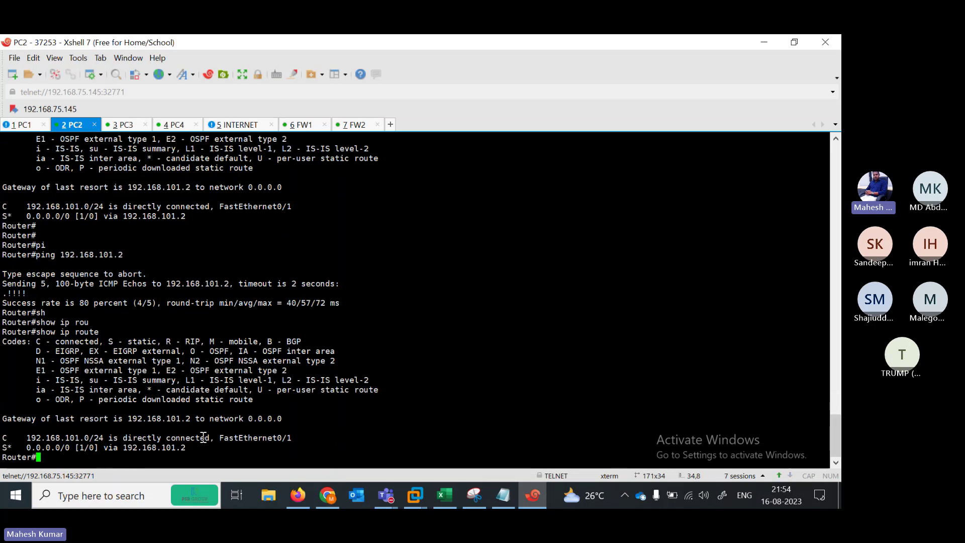
{"action": "left_click", "coordinate": [764, 41]}
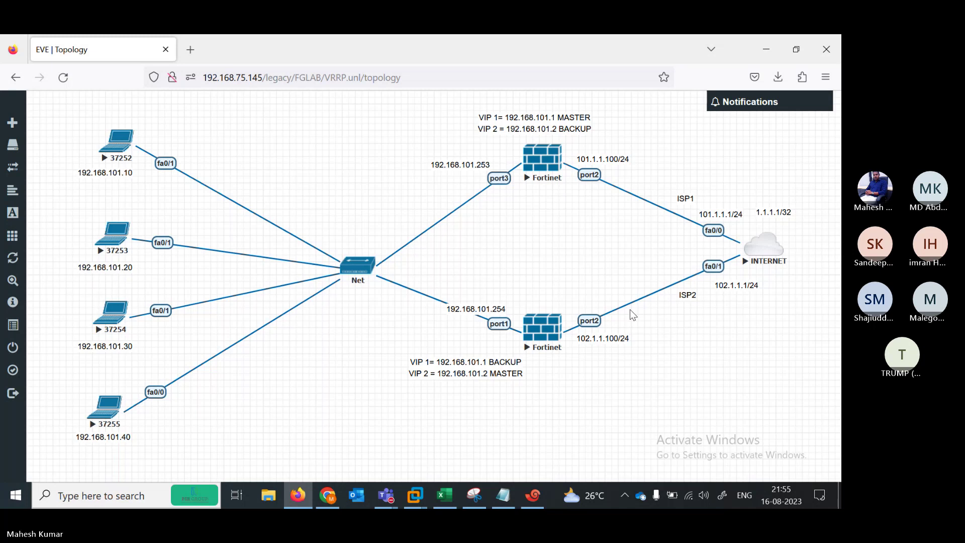
Reword the lower firewall's note to VIP 1 MASTER / VIP 2 BACKUP, save, and move the upper note beside it
{"action": "left_click", "coordinate": [480, 375]}
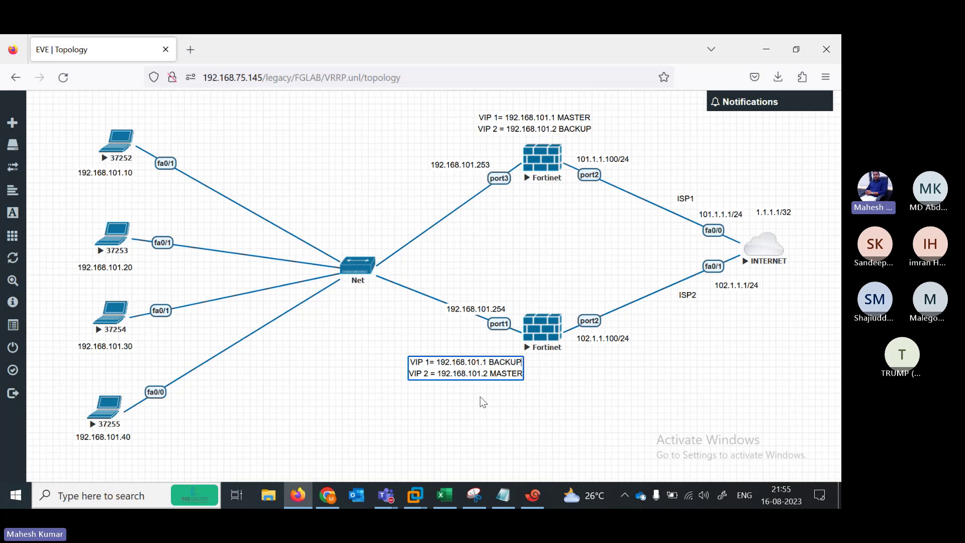
{"action": "key", "text": "Delete"}
{"action": "key", "text": "Delete"}
{"action": "key", "text": "Delete"}
{"action": "key", "text": "Delete"}
{"action": "key", "text": "BackSpace"}
{"action": "key", "text": "BackSpace"}
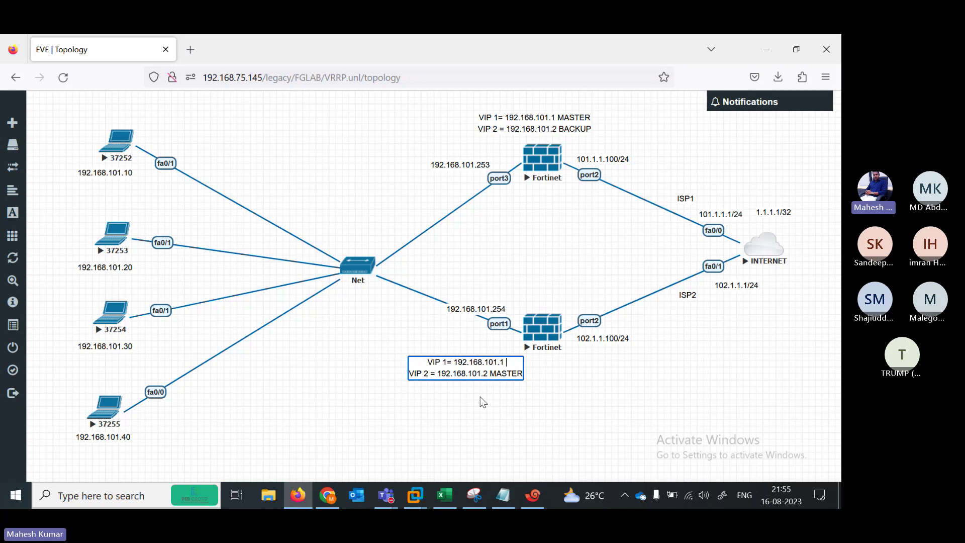
{"action": "type", "text": "MASTER"}
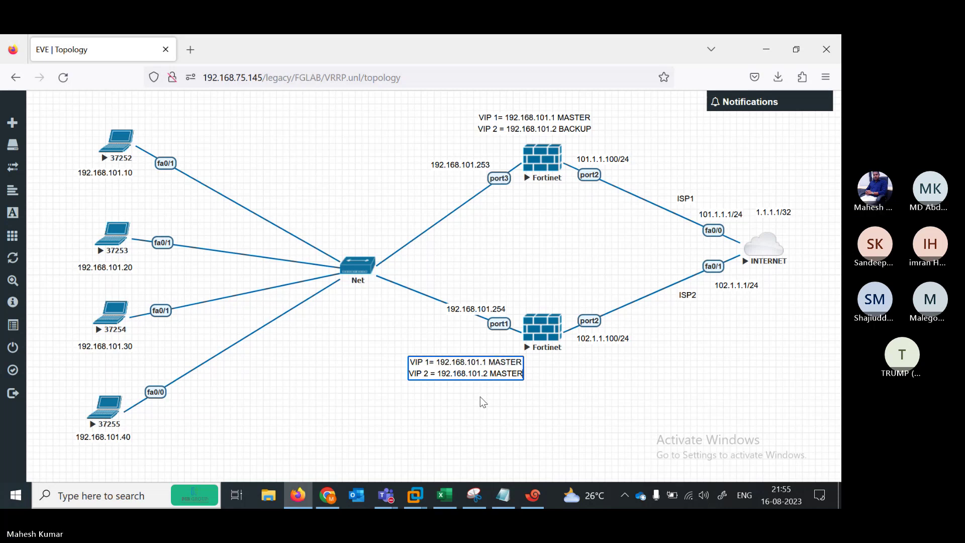
{"action": "key", "text": "BackSpace"}
{"action": "key", "text": "BackSpace"}
{"action": "key", "text": "BackSpace"}
{"action": "key", "text": "BackSpace"}
{"action": "key", "text": "BackSpace"}
{"action": "key", "text": "BackSpace"}
{"action": "type", "text": "B"}
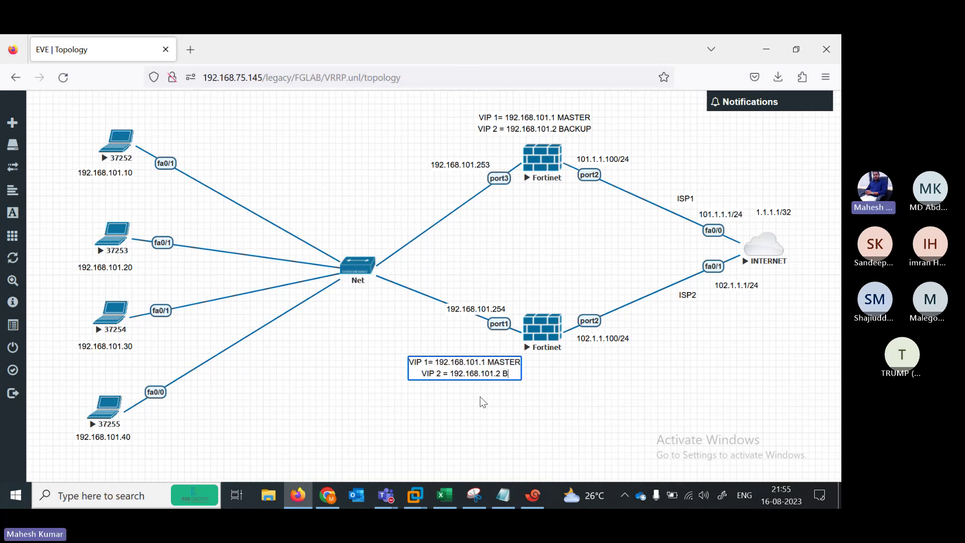
{"action": "type", "text": "ACKUP"}
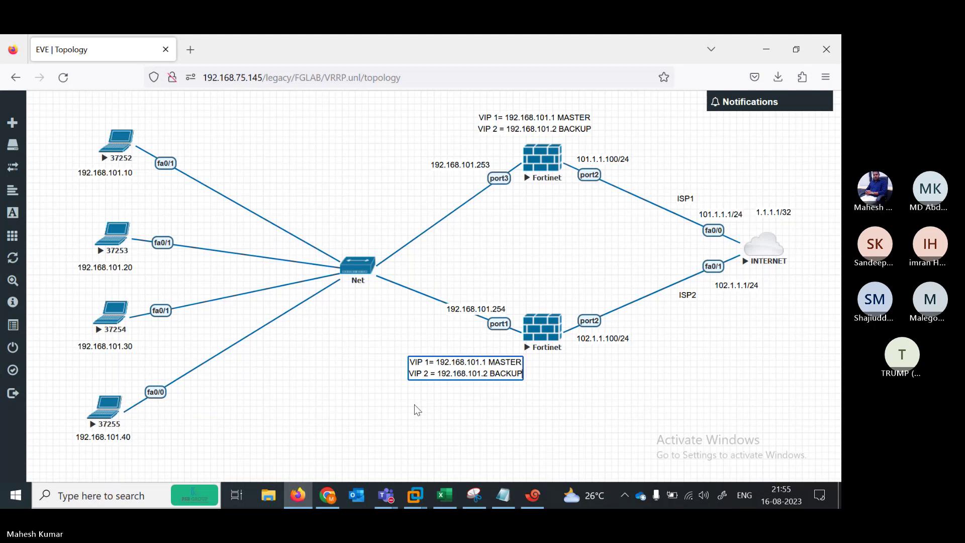
{"action": "left_click", "coordinate": [415, 405]}
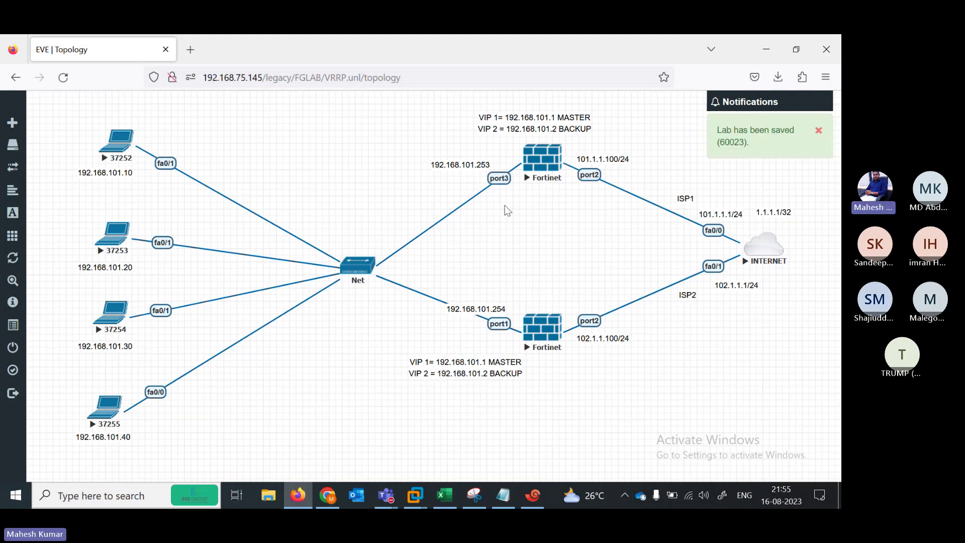
{"action": "left_click_drag", "start_coordinate": [538, 123], "coordinate": [336, 370]}
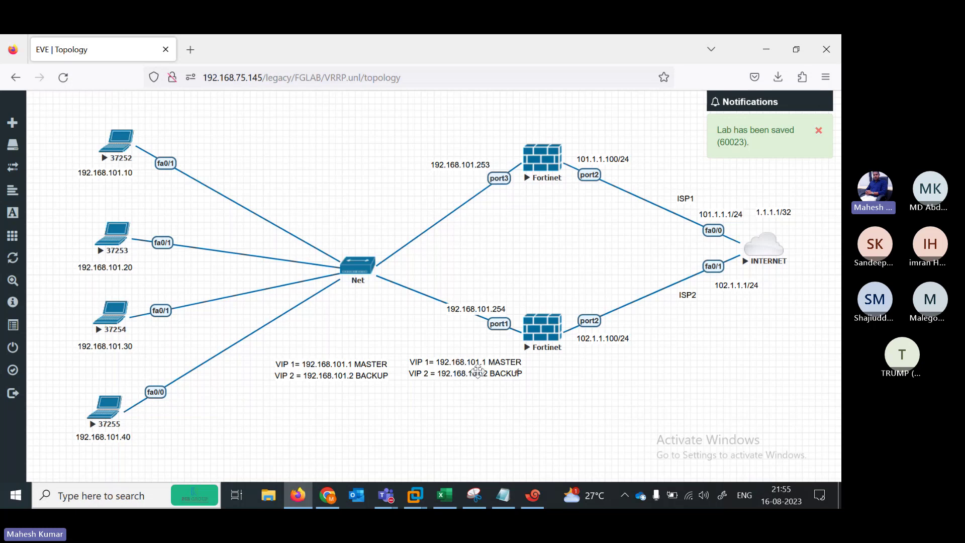
Edit the lower note to VIP 1 BACKUP / VIP 2 MASTER, save, and drag the other note above the upper Fortinet
{"action": "left_click", "coordinate": [482, 372]}
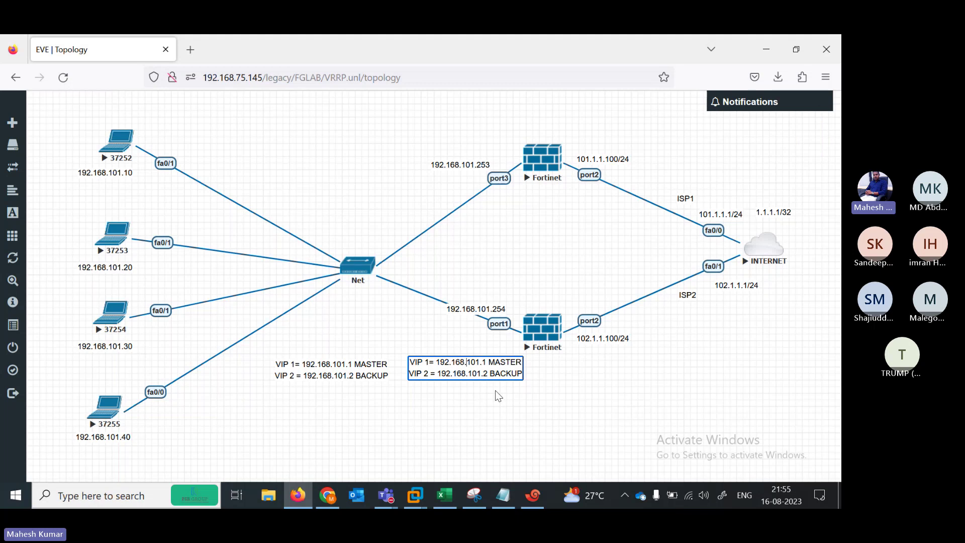
{"action": "key", "text": "Delete"}
{"action": "key", "text": "BackSpace"}
{"action": "key", "text": "BackSpace"}
{"action": "key", "text": "BackSpace"}
{"action": "key", "text": "BackSpace"}
{"action": "key", "text": "BackSpace"}
{"action": "key", "text": "BackSpace"}
{"action": "key", "text": "BackSpace"}
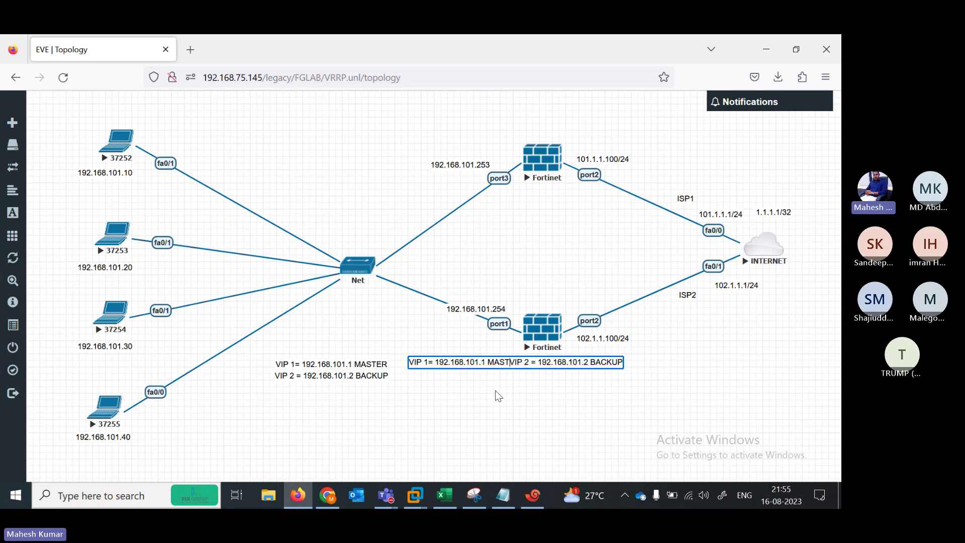
{"action": "type", "text": "BACKUP"}
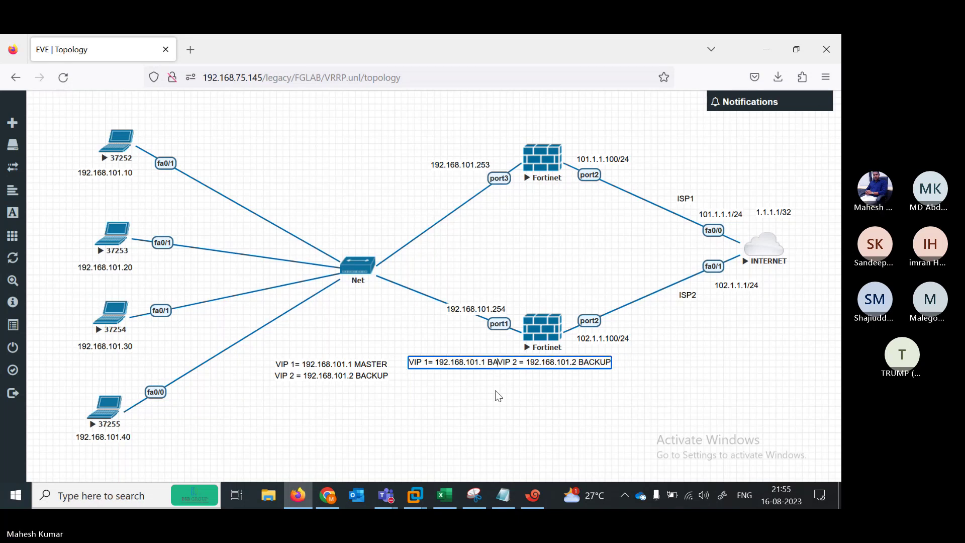
{"action": "key", "text": "Return"}
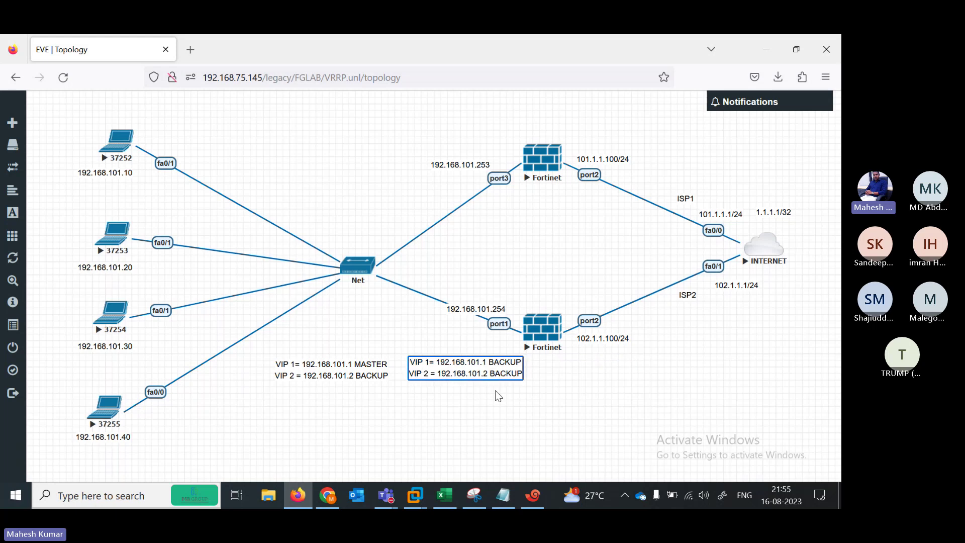
{"action": "key", "text": "End"}
{"action": "key", "text": "BackSpace"}
{"action": "key", "text": "BackSpace"}
{"action": "key", "text": "BackSpace"}
{"action": "key", "text": "BackSpace"}
{"action": "key", "text": "BackSpace"}
{"action": "key", "text": "BackSpace"}
{"action": "key", "text": "BackSpace"}
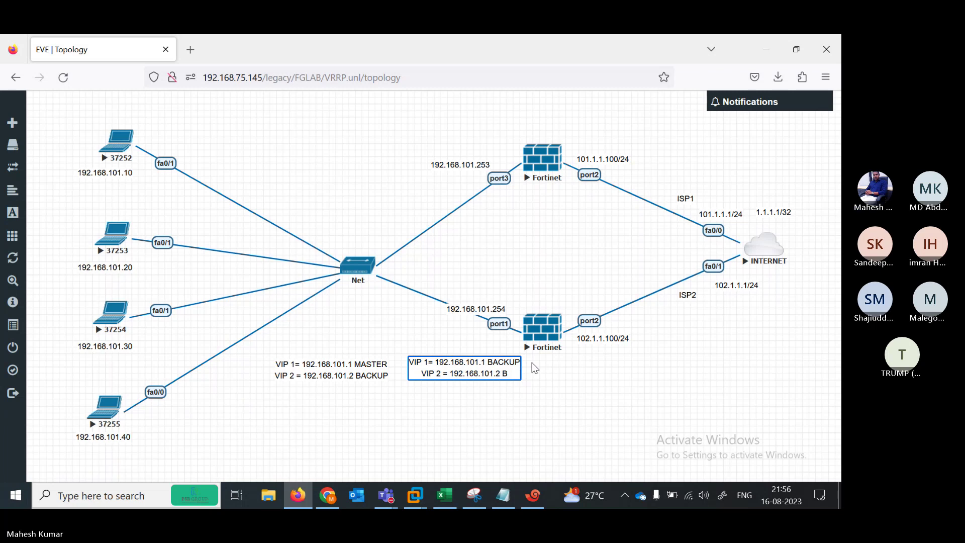
{"action": "type", "text": "MASTER"}
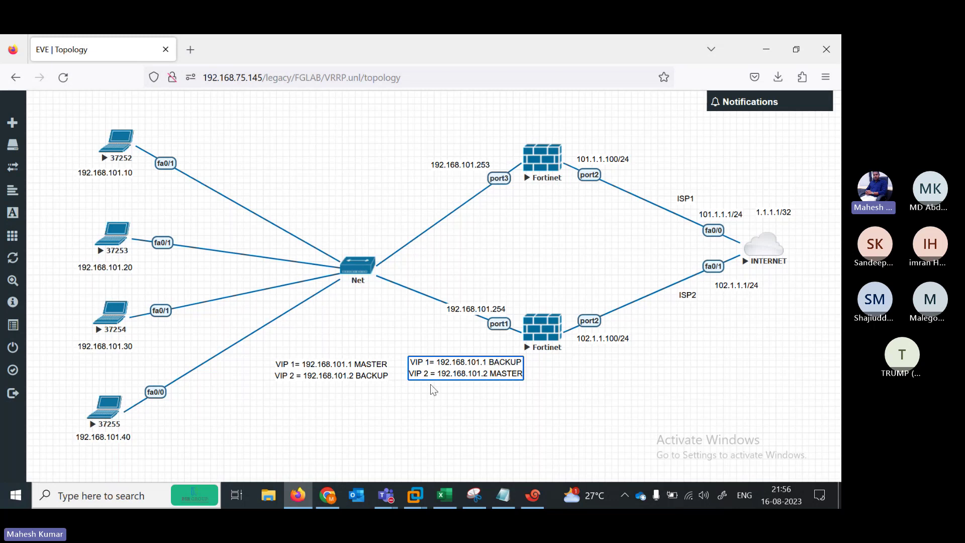
{"action": "left_click", "coordinate": [365, 407]}
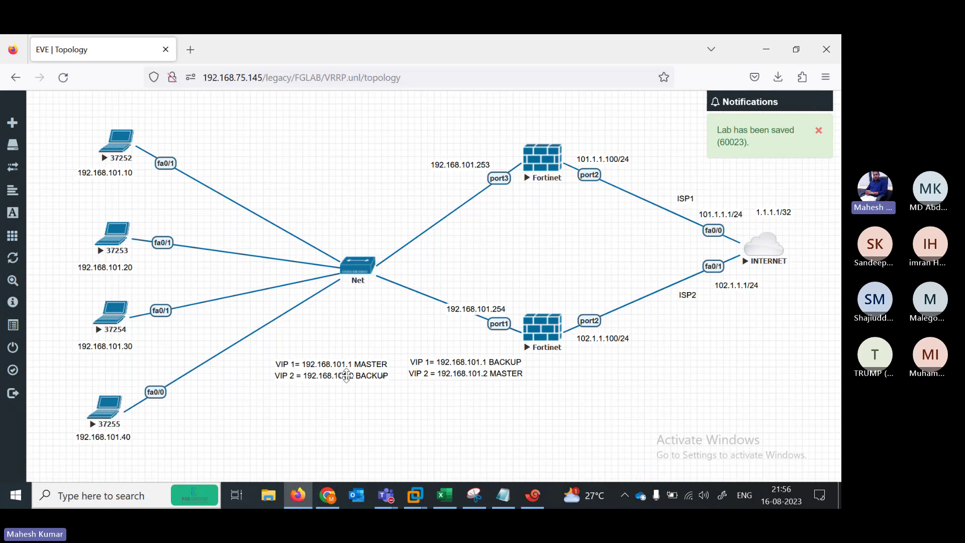
{"action": "left_click_drag", "start_coordinate": [368, 381], "coordinate": [554, 124]}
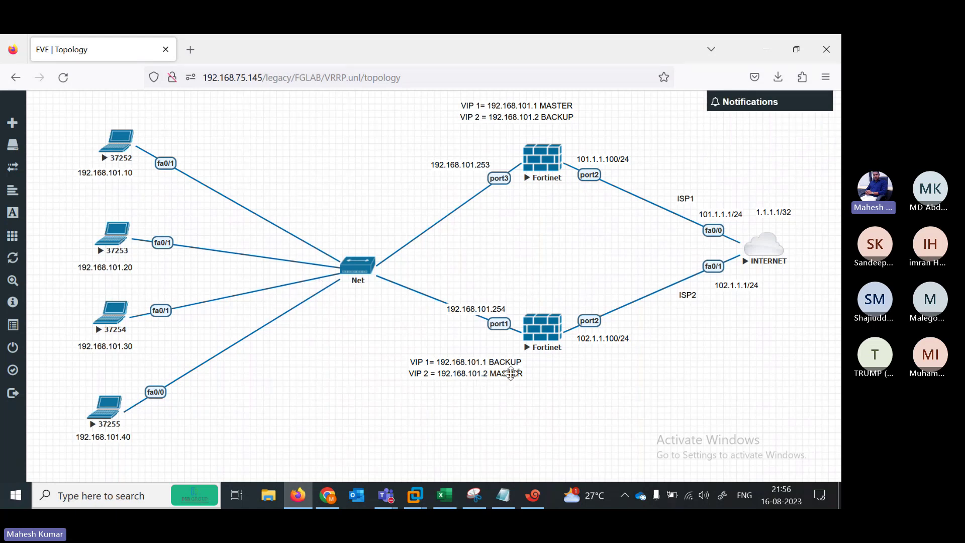
Open the Teams meeting window, view a participant's profile card, then minimize the meeting
{"action": "left_click", "coordinate": [534, 505]}
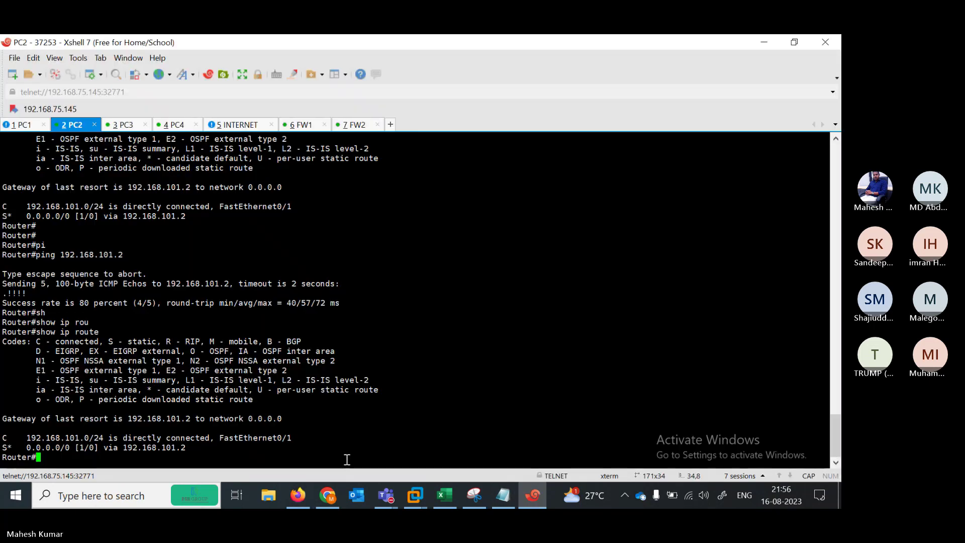
{"action": "mouse_move", "coordinate": [383, 499]}
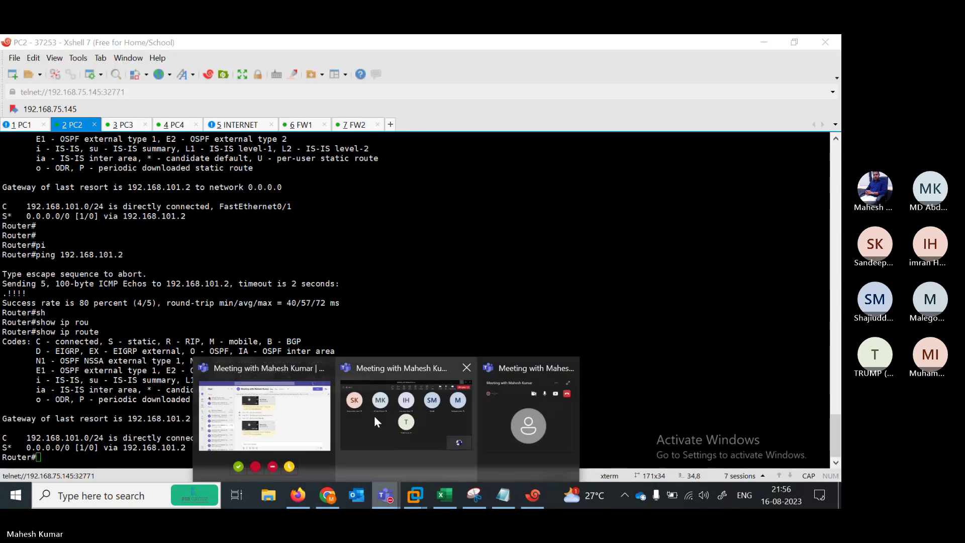
{"action": "left_click", "coordinate": [379, 446]}
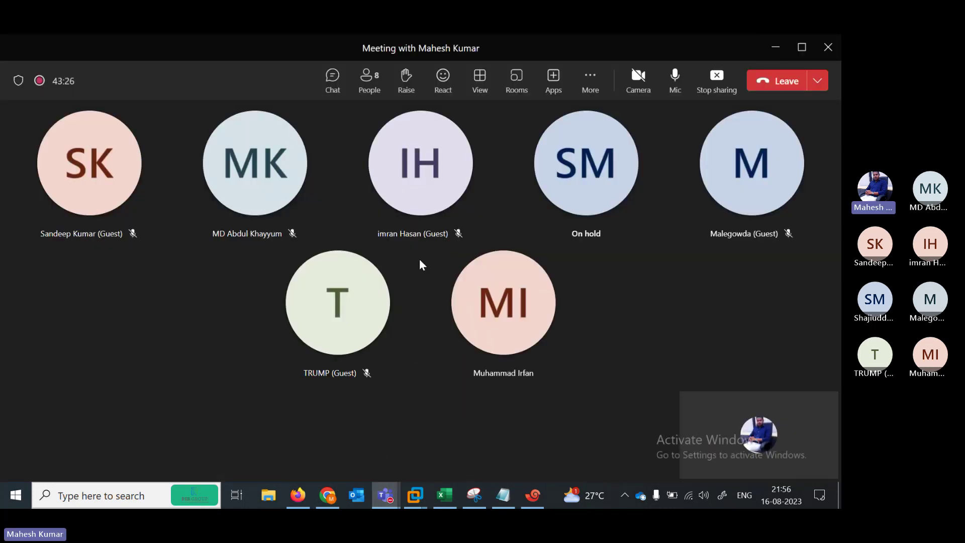
{"action": "left_click", "coordinate": [397, 282]}
{"action": "left_click", "coordinate": [604, 252]}
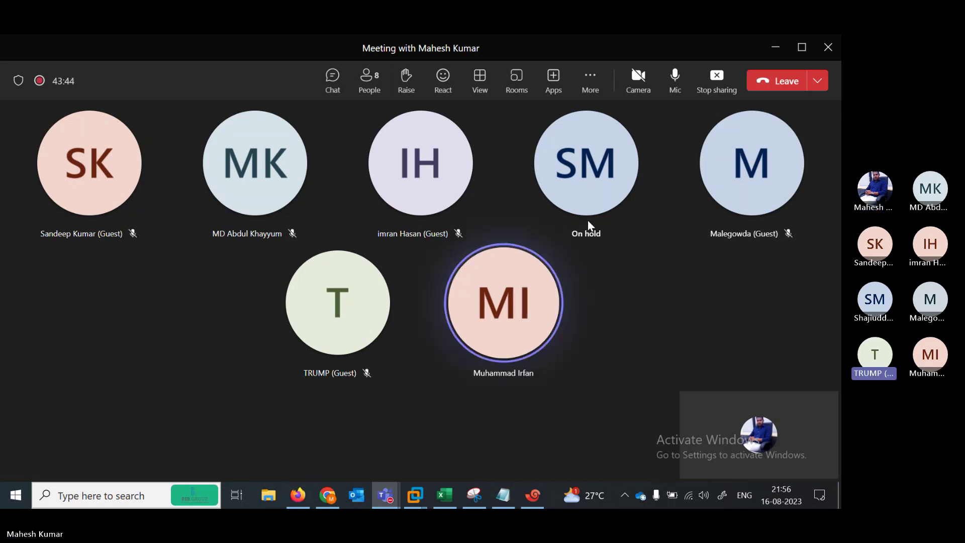
{"action": "left_click", "coordinate": [777, 48]}
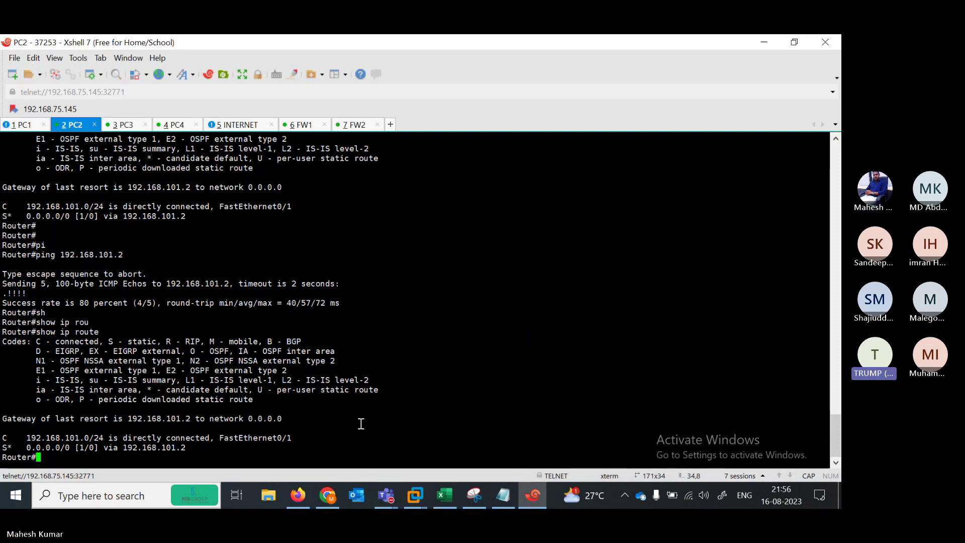
Highlight PC2's gateway 192.168.101.2, then run 'diagnose debug enable' and 'diagnose debug flow trace start' on FW2
{"action": "key", "text": "Return"}
{"action": "key", "text": "Return"}
{"action": "key", "text": "Return"}
{"action": "key", "text": "Return"}
{"action": "key", "text": "Return"}
{"action": "key", "text": "Return"}
{"action": "key", "text": "Return"}
{"action": "key", "text": "Return"}
{"action": "key", "text": "Return"}
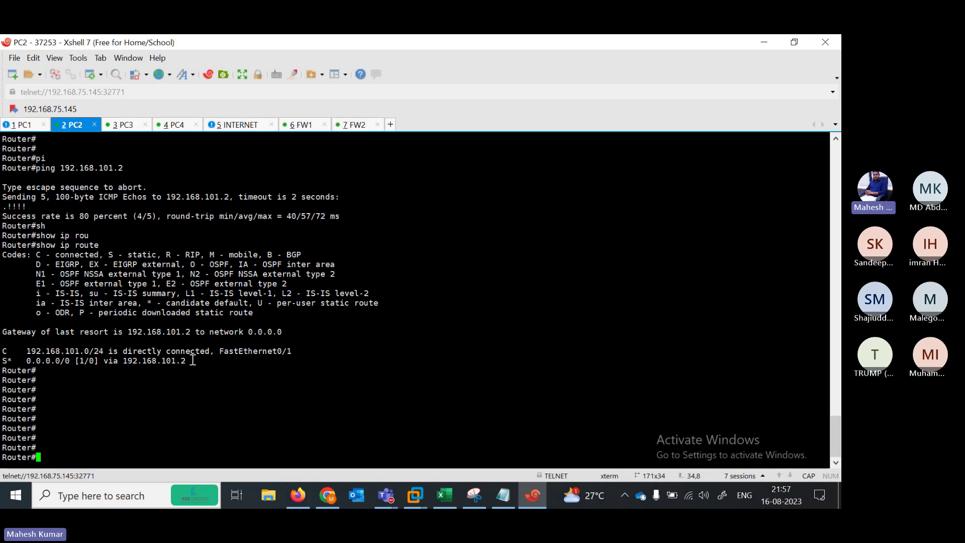
{"action": "left_click_drag", "start_coordinate": [193, 360], "coordinate": [123, 362]}
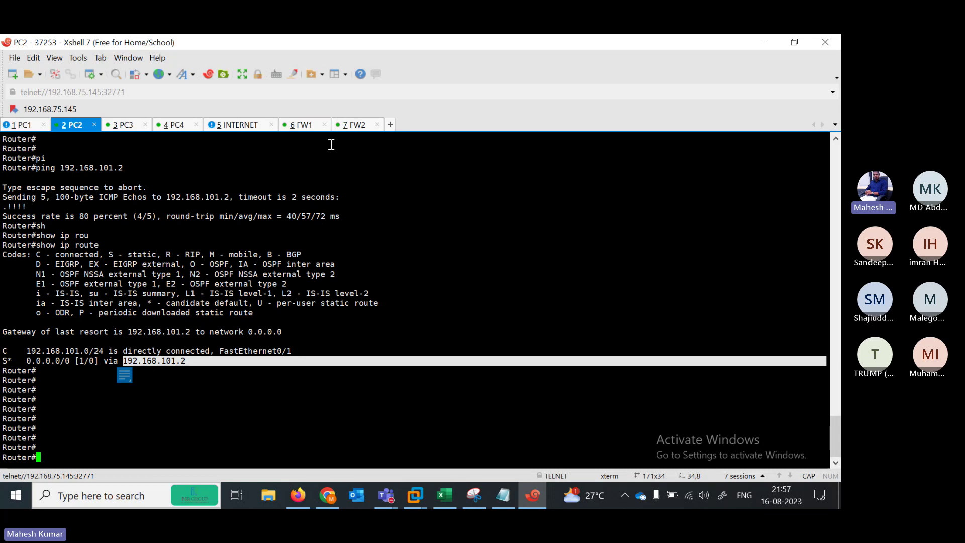
{"action": "left_click", "coordinate": [356, 126]}
{"action": "key", "text": "Return"}
{"action": "key", "text": "Return"}
{"action": "key", "text": "Return"}
{"action": "key", "text": "Return"}
{"action": "type", "text": "GE"}
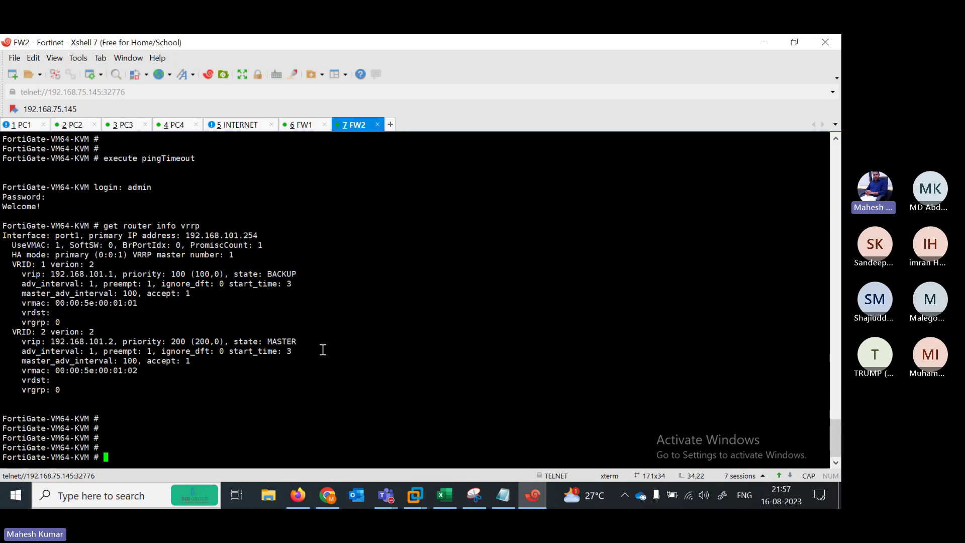
{"action": "key", "text": "BackSpace"}
{"action": "key", "text": "BackSpace"}
{"action": "type", "text": "diagnose debug enable"}
{"action": "key", "text": "Return"}
{"action": "type", "text": "d"}
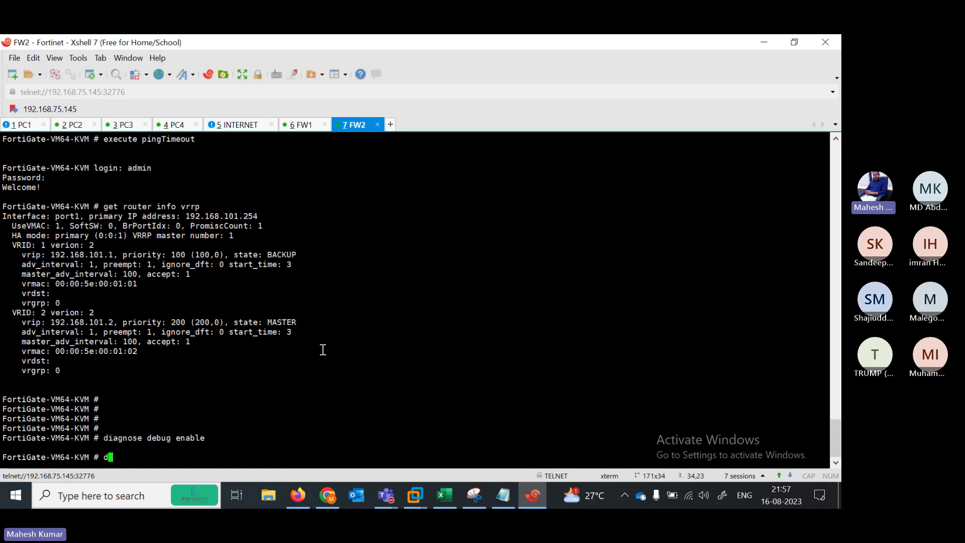
{"action": "type", "text": "iagnose debug flow trace start"}
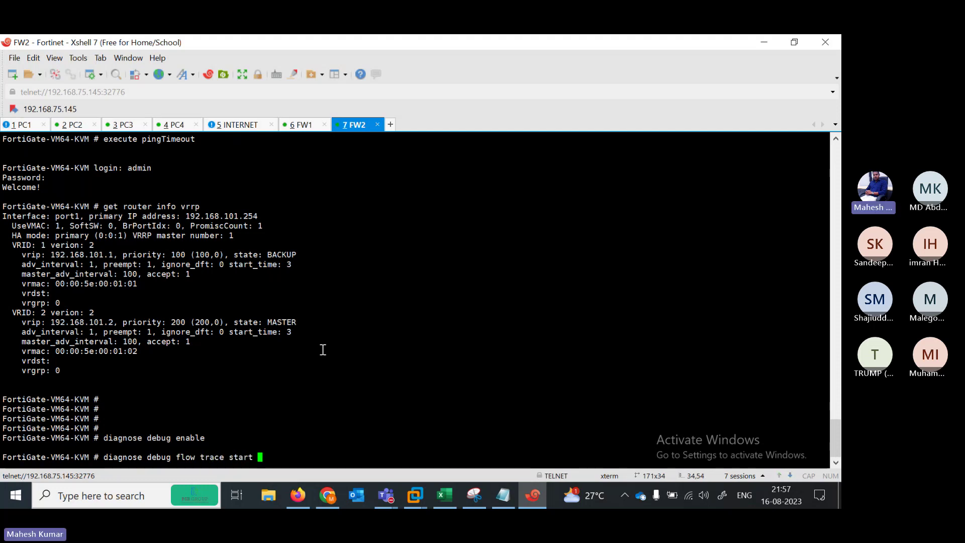
{"action": "key", "text": "Return"}
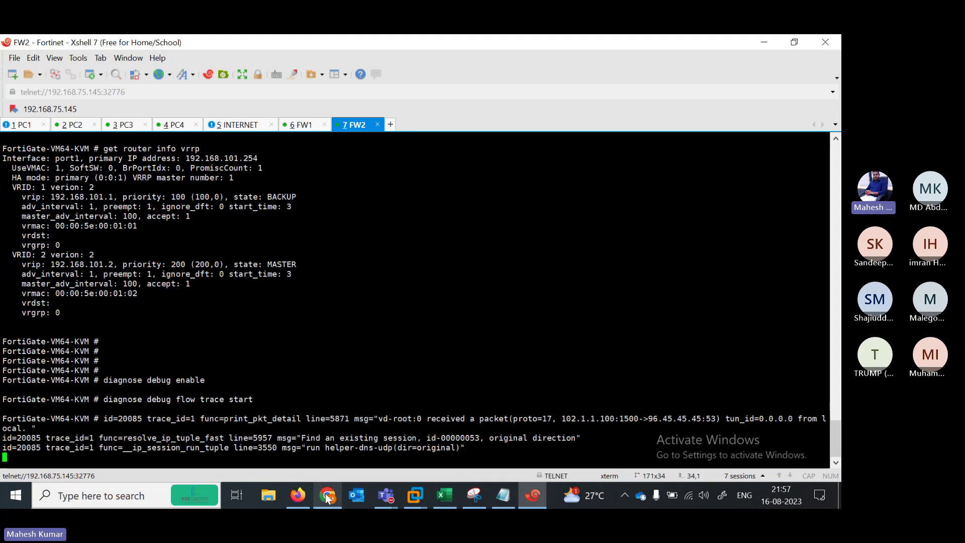
On PC2, type a ping command to 1.1.1.1
{"action": "left_click", "coordinate": [90, 127]}
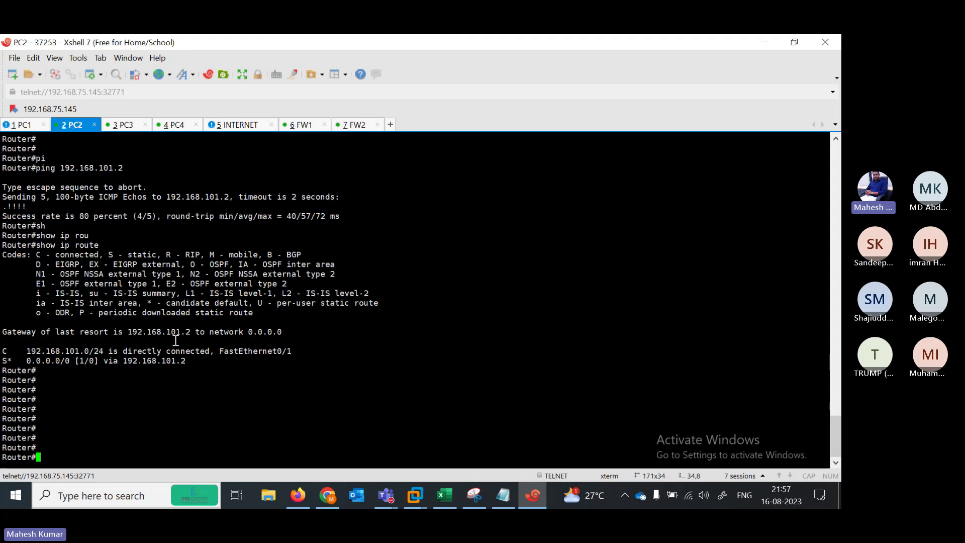
{"action": "key", "text": "Up"}
{"action": "key", "text": "BackSpace"}
{"action": "key", "text": "BackSpace"}
{"action": "key", "text": "BackSpace"}
{"action": "key", "text": "BackSpace"}
{"action": "key", "text": "BackSpace"}
{"action": "key", "text": "BackSpace"}
{"action": "key", "text": "BackSpace"}
{"action": "key", "text": "BackSpace"}
{"action": "key", "text": "BackSpace"}
{"action": "key", "text": "BackSpace"}
{"action": "key", "text": "BackSpace"}
{"action": "key", "text": "BackSpace"}
{"action": "key", "text": "BackSpace"}
{"action": "key", "text": "BackSpace"}
{"action": "type", "text": "pi"}
{"action": "key", "text": "Tab"}
{"action": "type", "text": "1.1.1"}
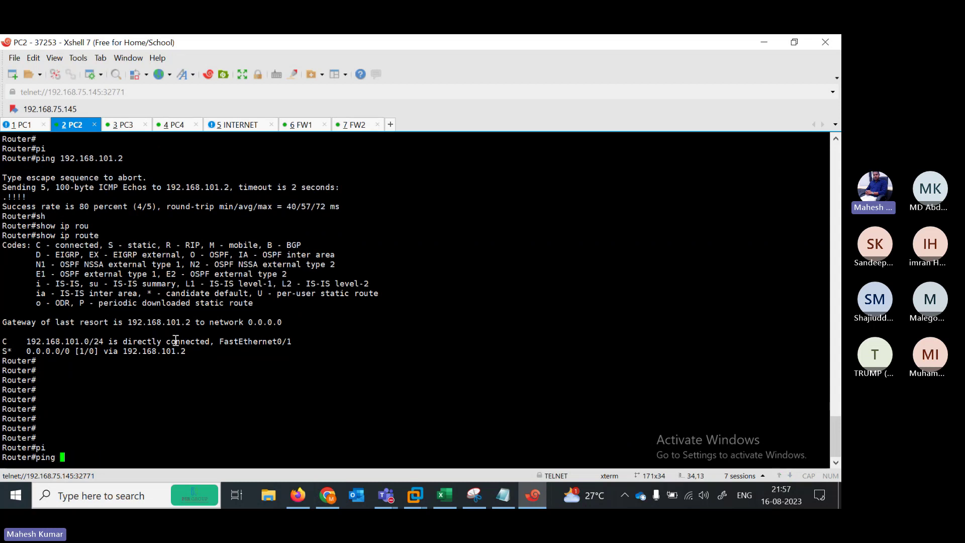
{"action": "type", "text": ".1"}
Enable privileged mode and 'debug ip icmp' on the INTERNET router
{"action": "left_click", "coordinate": [237, 125]}
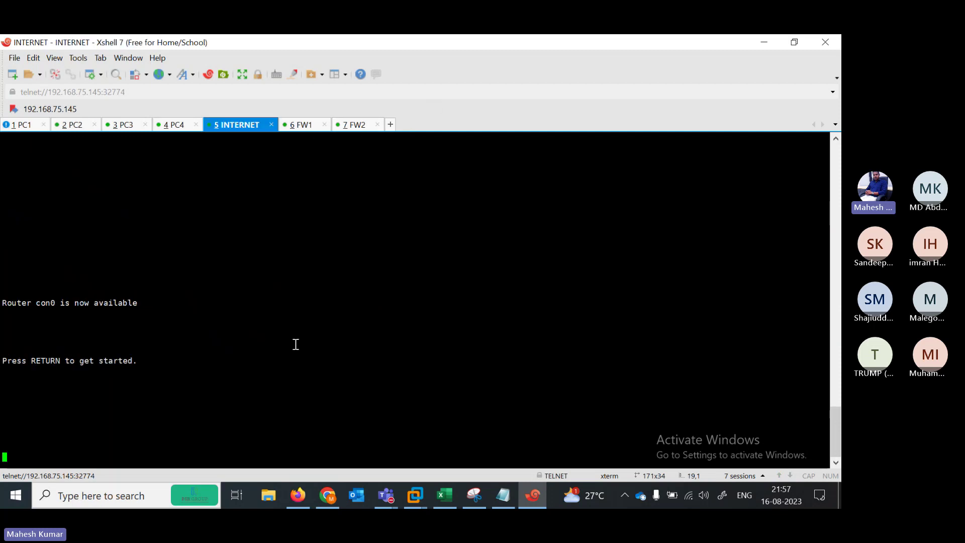
{"action": "key", "text": "Return"}
{"action": "key", "text": "Return"}
{"action": "key", "text": "Return"}
{"action": "key", "text": "Return"}
{"action": "key", "text": "Return"}
{"action": "key", "text": "Return"}
{"action": "key", "text": "Return"}
{"action": "key", "text": "Return"}
{"action": "key", "text": "Return"}
{"action": "key", "text": "Return"}
{"action": "key", "text": "Return"}
{"action": "key", "text": "Return"}
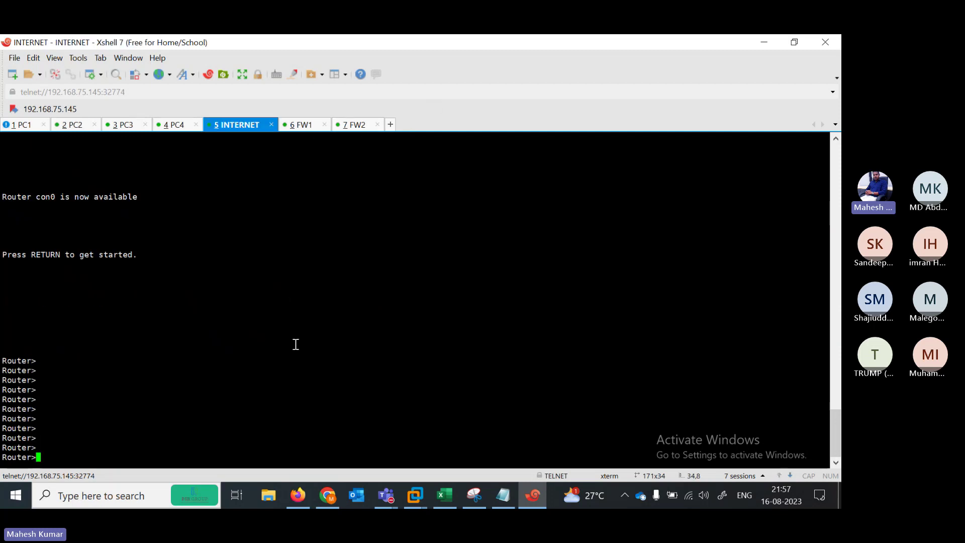
{"action": "type", "text": "en"}
{"action": "key", "text": "Return"}
{"action": "type", "text": "di"}
{"action": "key", "text": "Tab"}
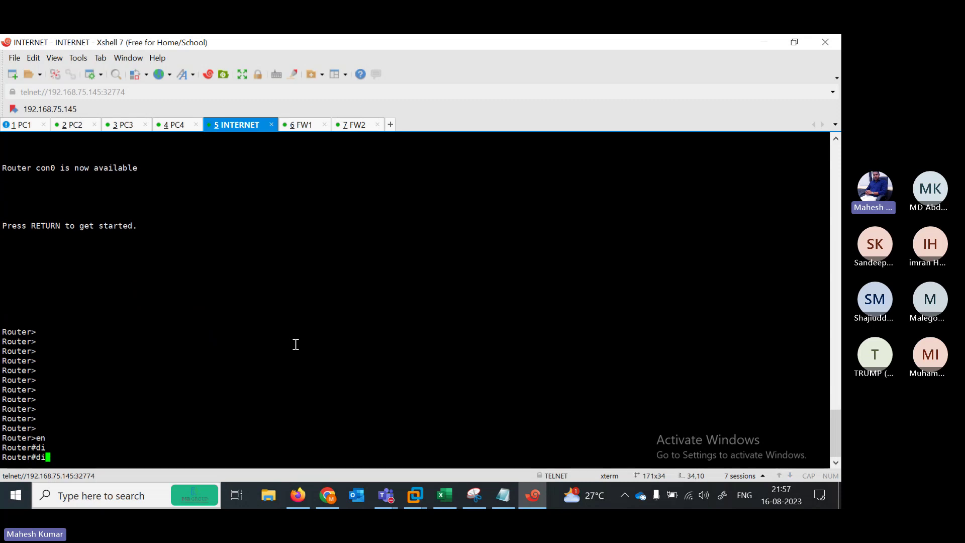
{"action": "key", "text": "BackSpace"}
{"action": "type", "text": "e"}
{"action": "key", "text": "Tab"}
{"action": "type", "text": "b"}
{"action": "key", "text": "Tab"}
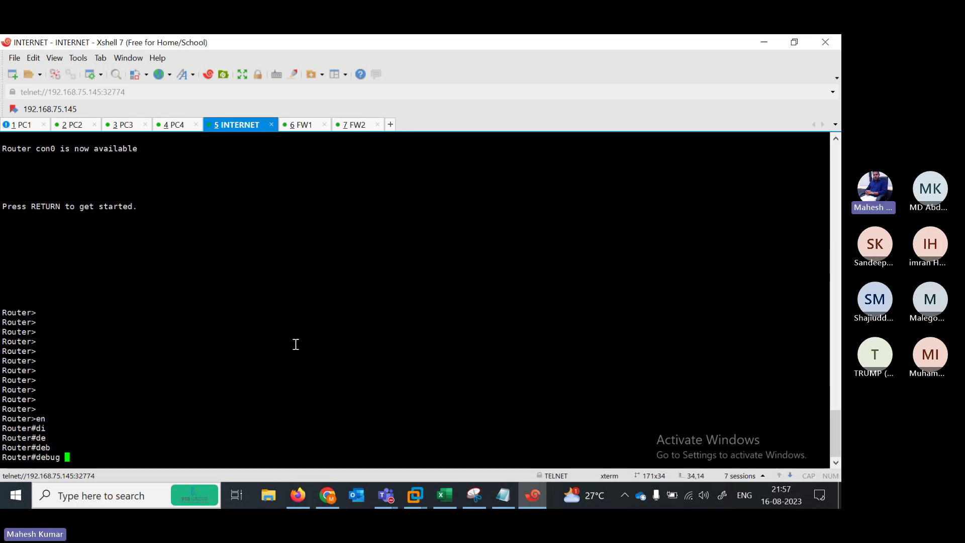
{"action": "type", "text": "ip icmp"}
{"action": "key", "text": "Return"}
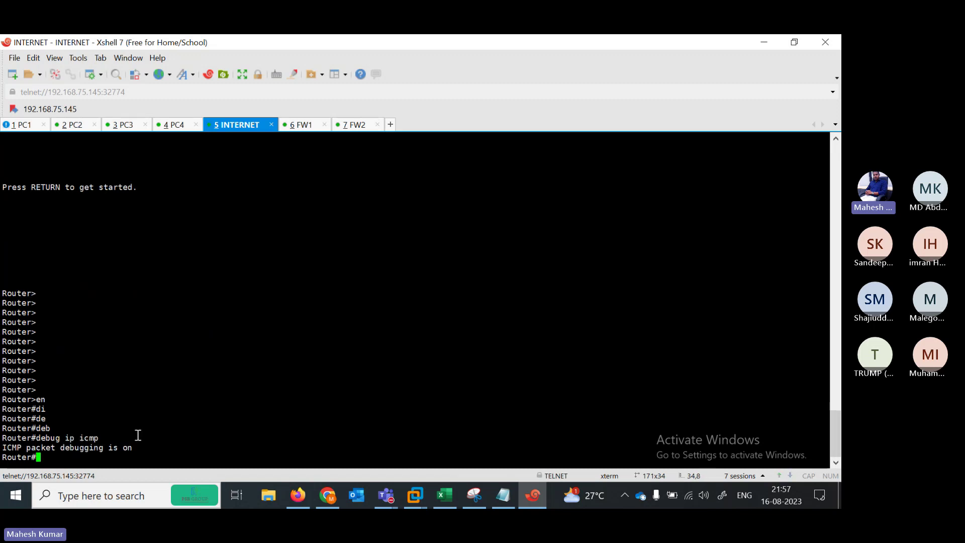
Ping 1.1.1.1 from PC2, check FW2 and the INTERNET router's echo replies, then minimize Xshell
{"action": "left_click", "coordinate": [76, 125]}
{"action": "key", "text": "Return"}
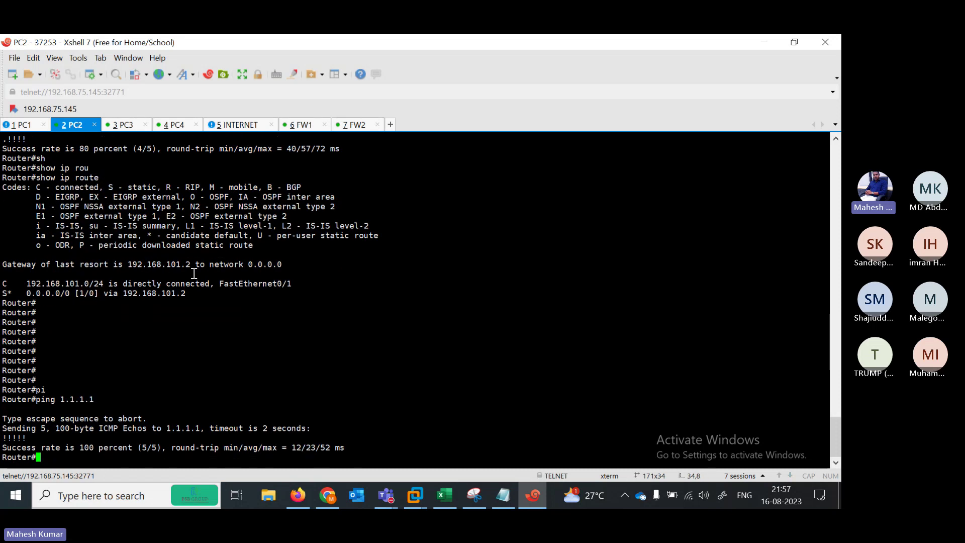
{"action": "left_click", "coordinate": [354, 124]}
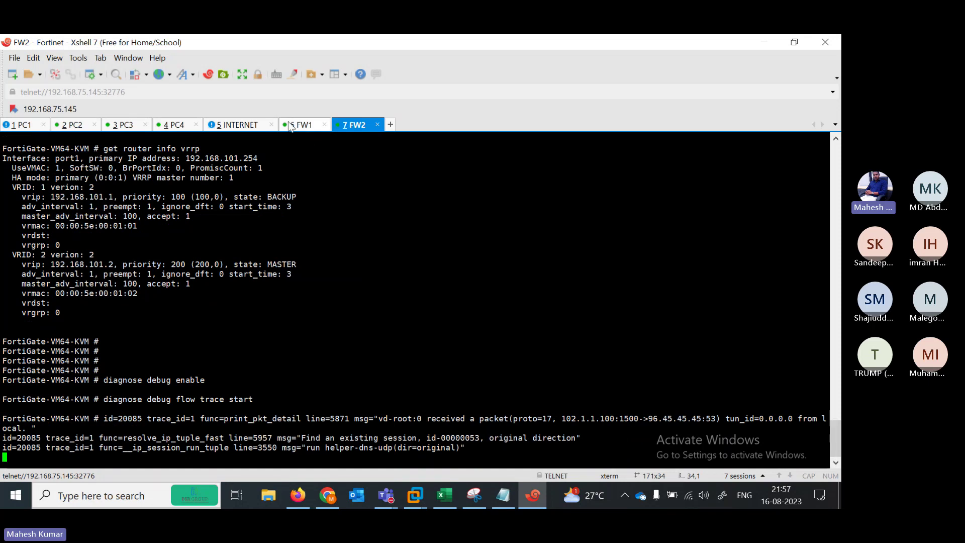
{"action": "left_click", "coordinate": [235, 125]}
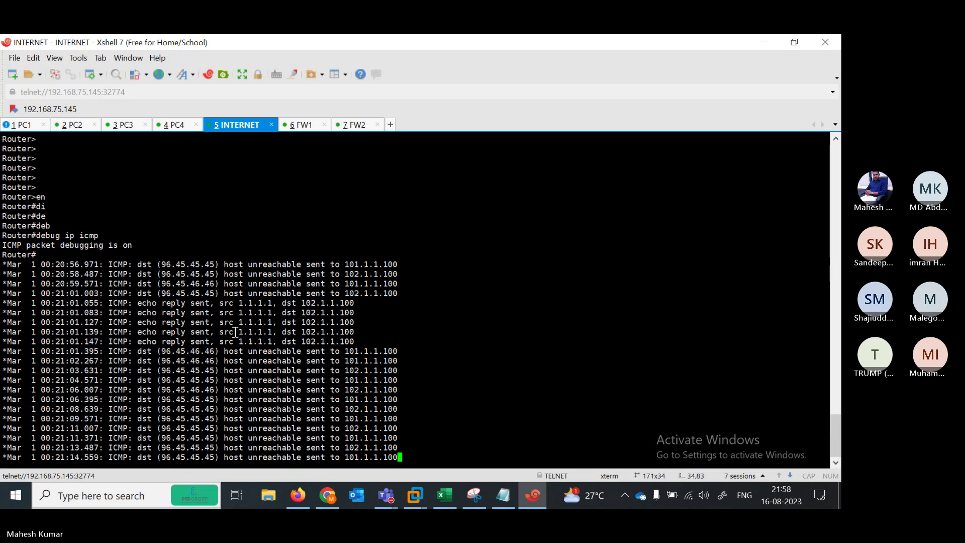
{"action": "mouse_move", "coordinate": [354, 331]}
{"action": "left_mouse_down"}
{"action": "mouse_move", "coordinate": [310, 342]}
{"action": "mouse_move", "coordinate": [338, 341]}
{"action": "left_mouse_up"}
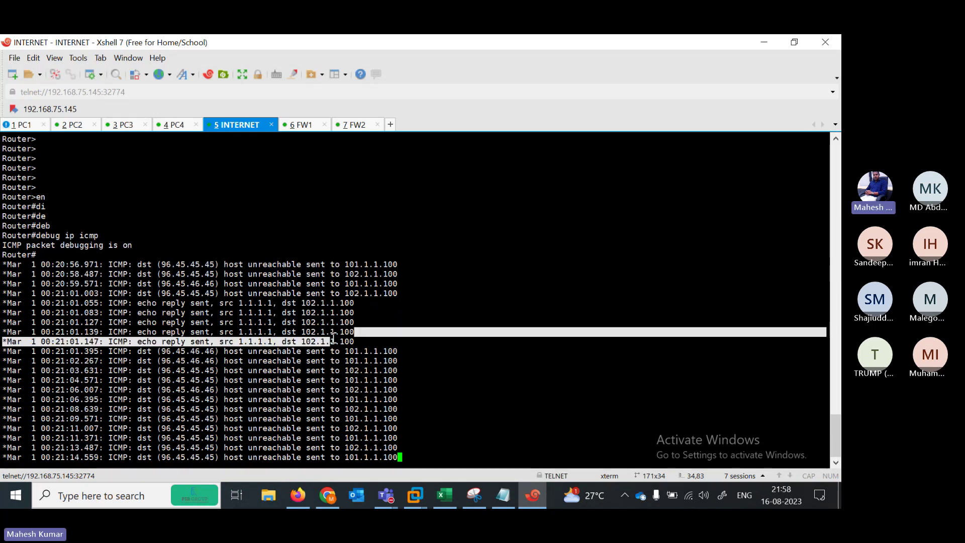
{"action": "left_click", "coordinate": [765, 42]}
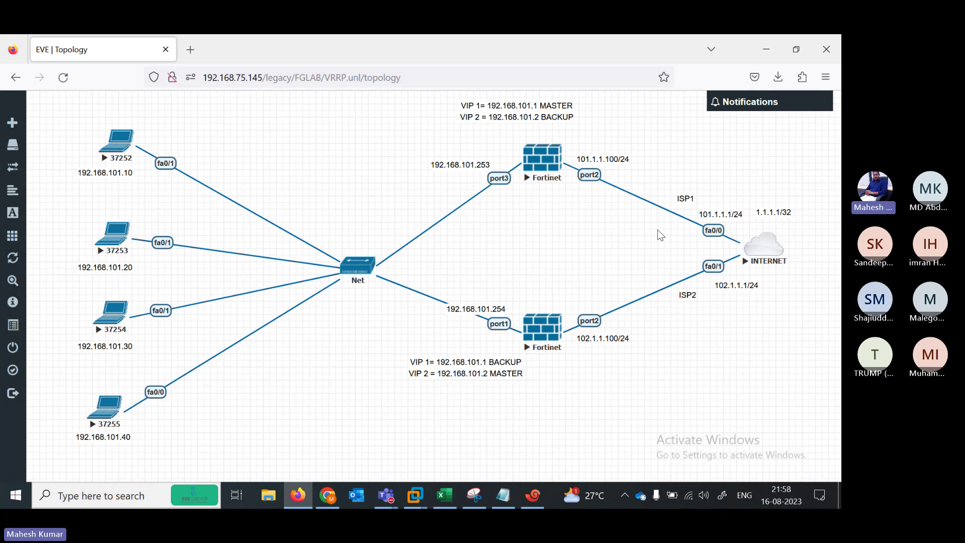
Ping 1.1.1.1 from PC3 and confirm it fails at 0 percent
{"action": "left_click", "coordinate": [533, 495]}
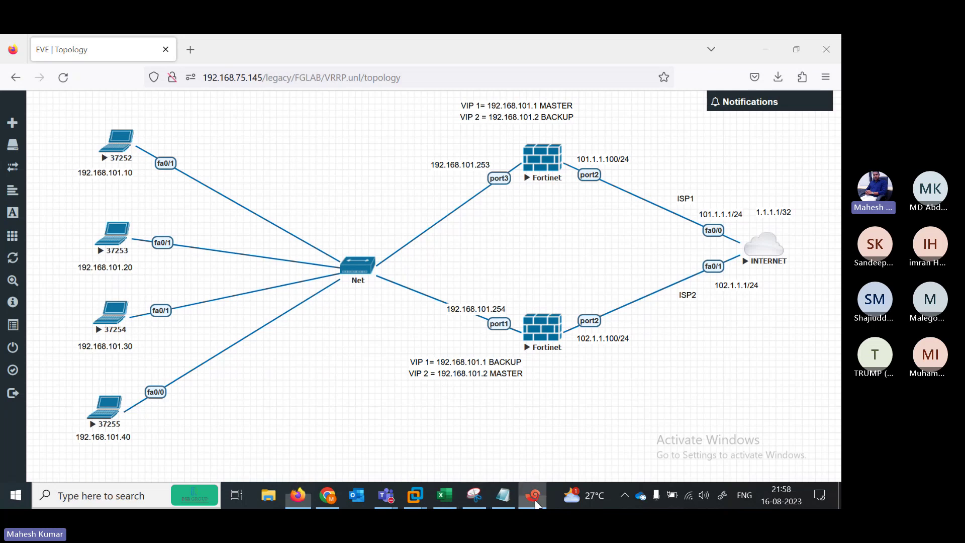
{"action": "key", "text": "alt+3"}
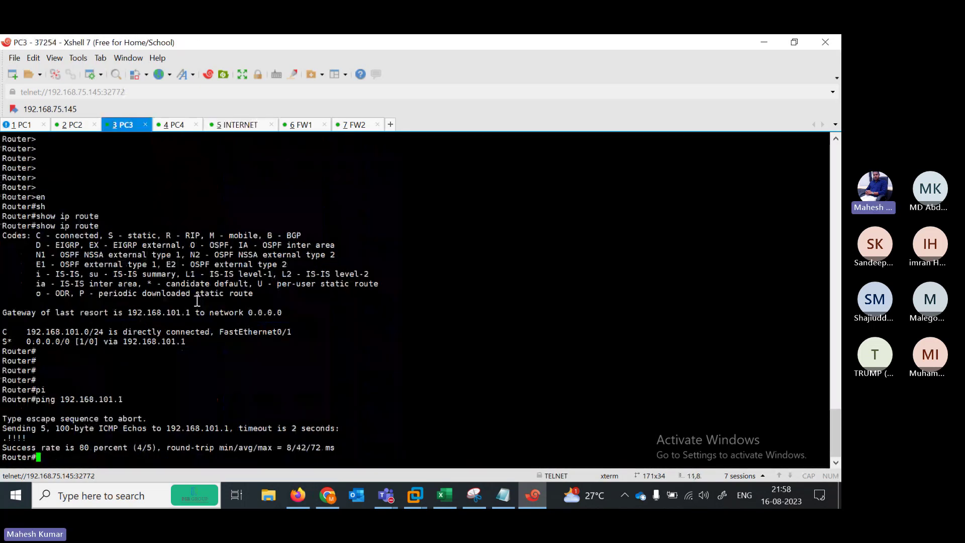
{"action": "key", "text": "Return"}
{"action": "key", "text": "Return"}
{"action": "key", "text": "Return"}
{"action": "type", "text": "pi"}
{"action": "key", "text": "Tab"}
{"action": "type", "text": "1"}
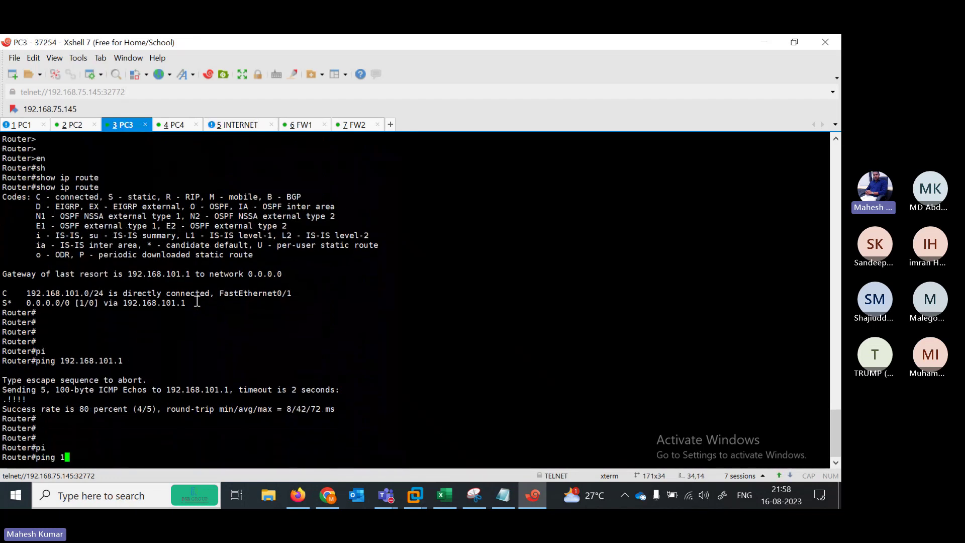
{"action": "type", "text": ".1.1.1"}
{"action": "key", "text": "Return"}
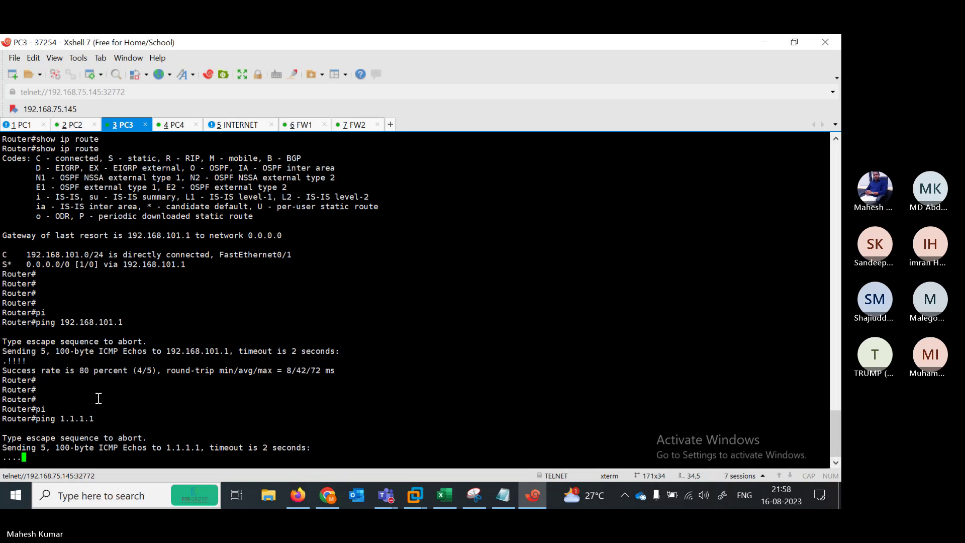
{"action": "key", "text": "Up"}
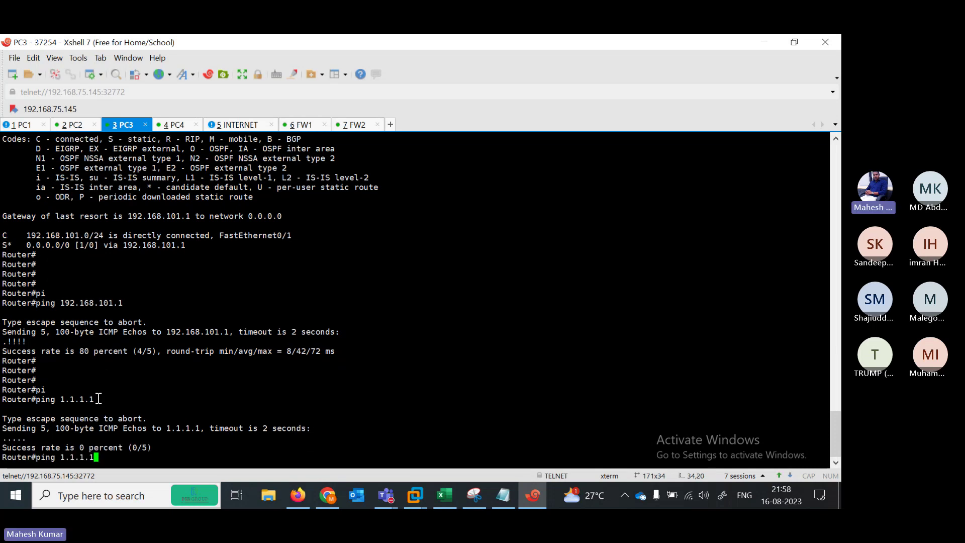
{"action": "key", "text": "BackSpace"}
{"action": "key", "text": "BackSpace"}
{"action": "key", "text": "BackSpace"}
{"action": "key", "text": "BackSpace"}
{"action": "key", "text": "BackSpace"}
{"action": "key", "text": "BackSpace"}
{"action": "key", "text": "BackSpace"}
{"action": "key", "text": "BackSpace"}
{"action": "key", "text": "BackSpace"}
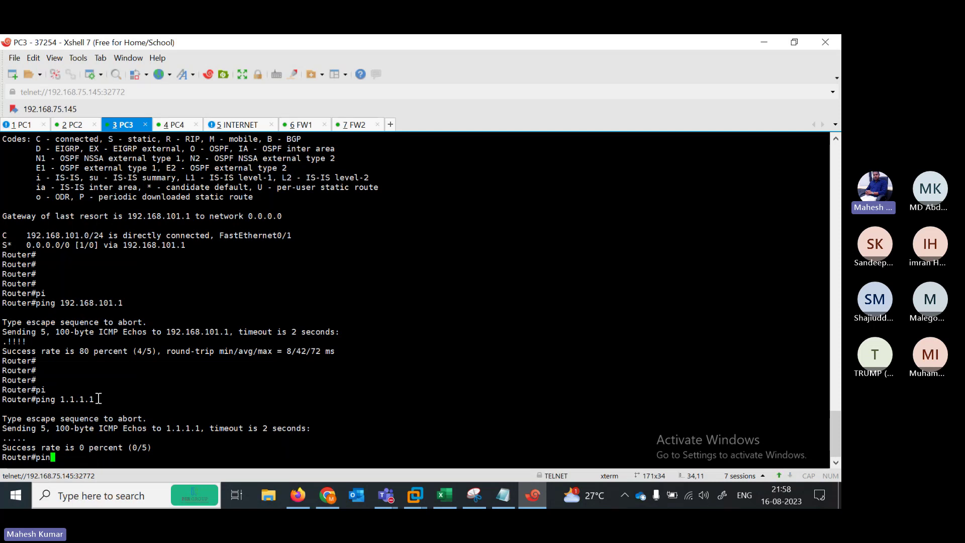
{"action": "type", "text": "g"}
{"action": "key", "text": "Tab"}
{"action": "key", "text": "BackSpace"}
{"action": "key", "text": "BackSpace"}
{"action": "key", "text": "BackSpace"}
{"action": "key", "text": "BackSpace"}
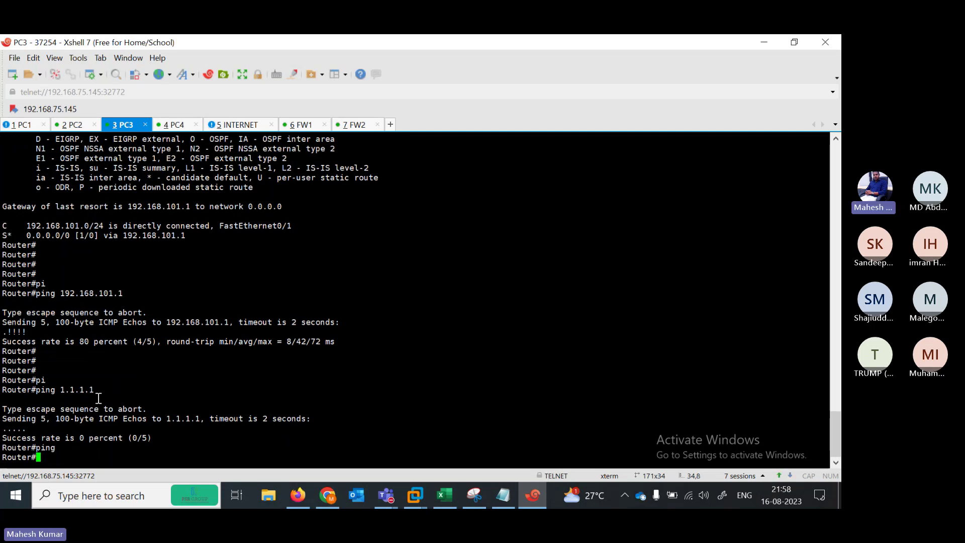
Turn off all debugging on the INTERNET router with undebug all
{"action": "left_click", "coordinate": [246, 127]}
{"action": "key", "text": "Return"}
{"action": "key", "text": "Return"}
{"action": "key", "text": "Return"}
{"action": "type", "text": "u al"}
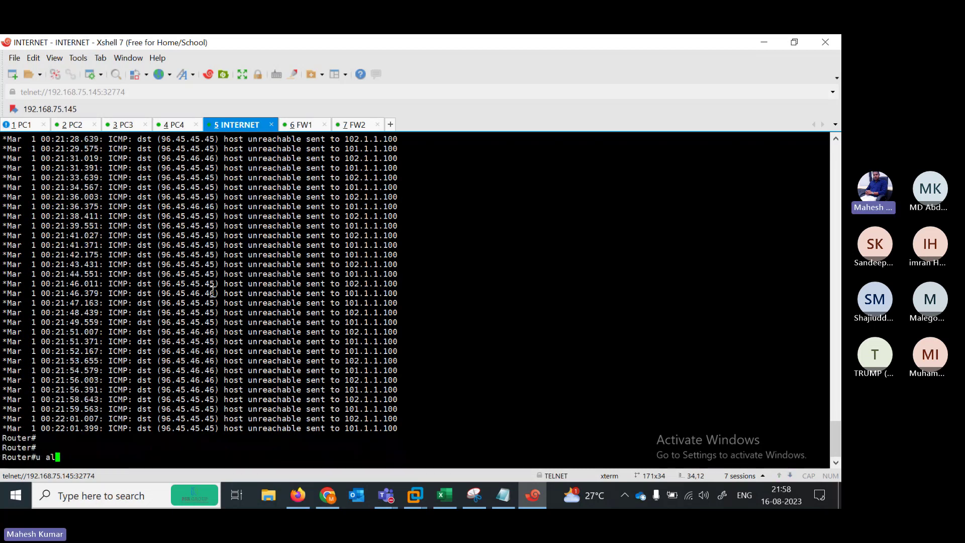
{"action": "key", "text": "Return"}
{"action": "type", "text": "unreachable sent to 102.1.1.100"}
{"action": "key", "text": "Return"}
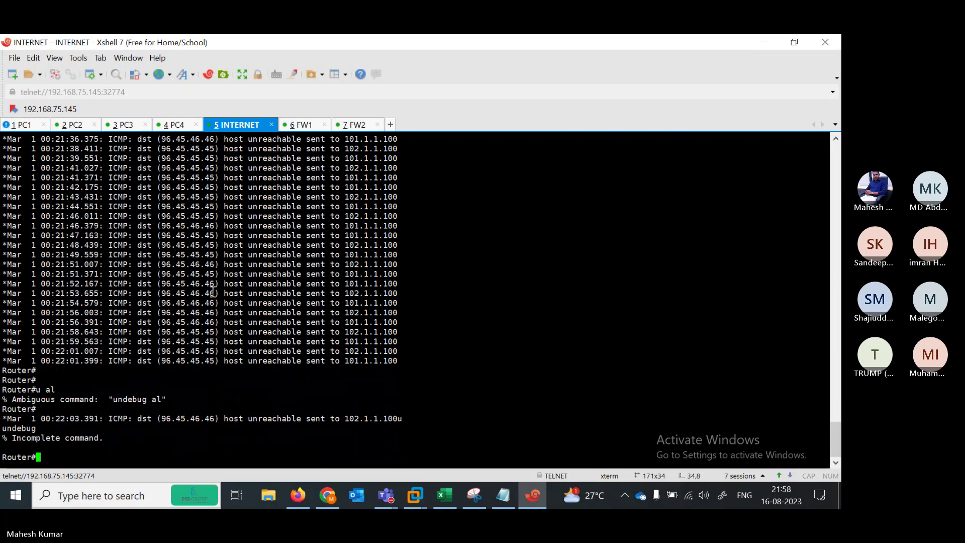
{"action": "key", "text": "Return"}
{"action": "key", "text": "Return"}
{"action": "type", "text": "u all"}
{"action": "key", "text": "Return"}
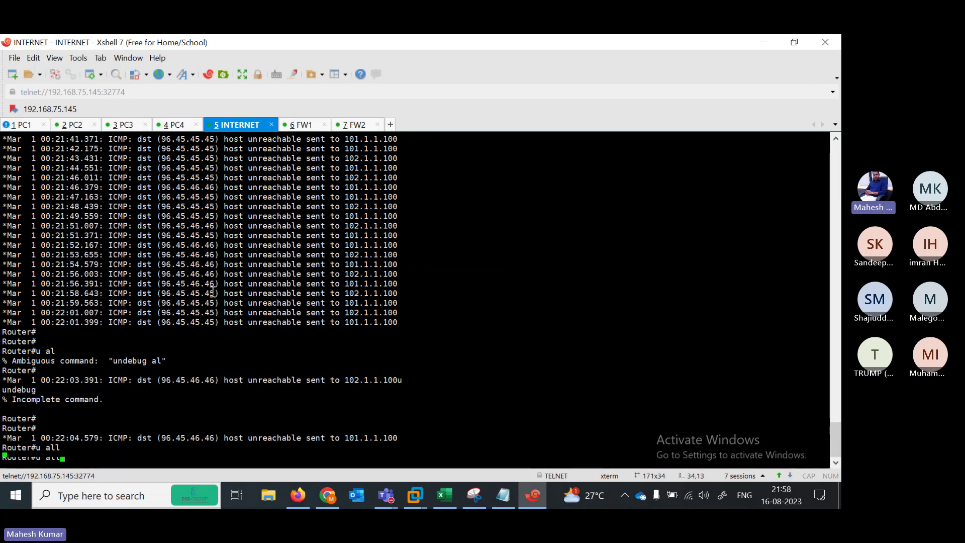
Run undebug all again and list the INTERNET router's interface addresses with show ip int brief
{"action": "type", "text": "show"}
{"action": "key", "text": "Return"}
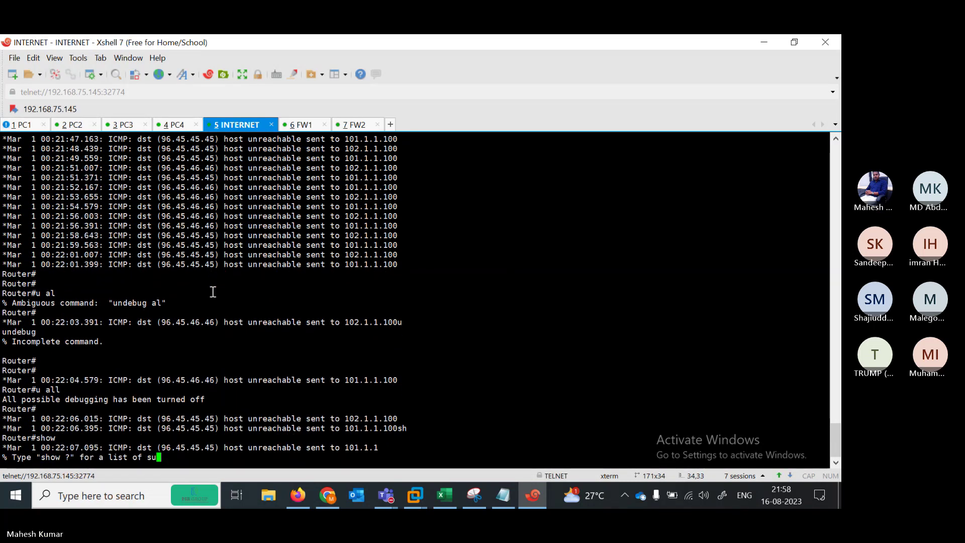
{"action": "key", "text": "Return"}
{"action": "key", "text": "Return"}
{"action": "key", "text": "Return"}
{"action": "key", "text": "Return"}
{"action": "key", "text": "Return"}
{"action": "type", "text": "U ALL"}
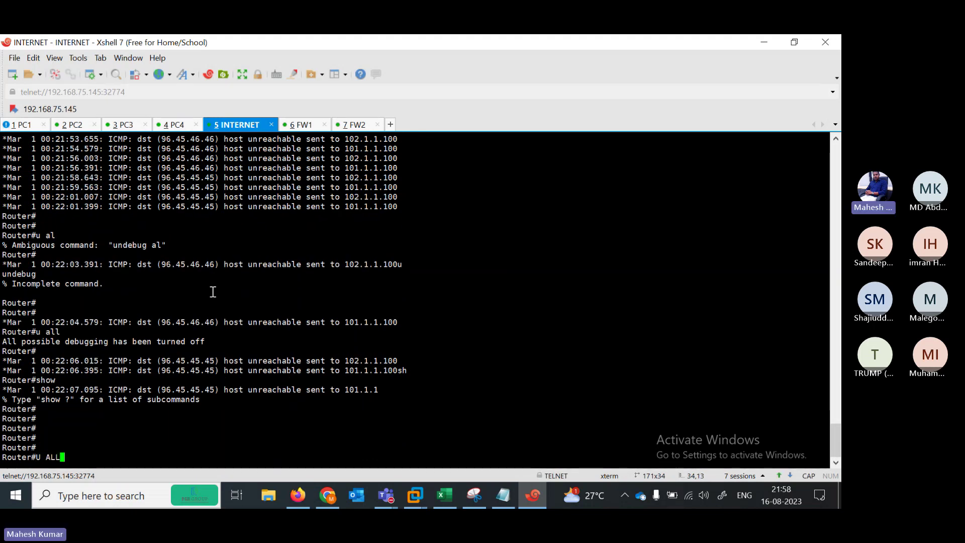
{"action": "key", "text": "Return"}
{"action": "type", "text": "SH"}
{"action": "key", "text": "Tab"}
{"action": "type", "text": "IP INT BR"}
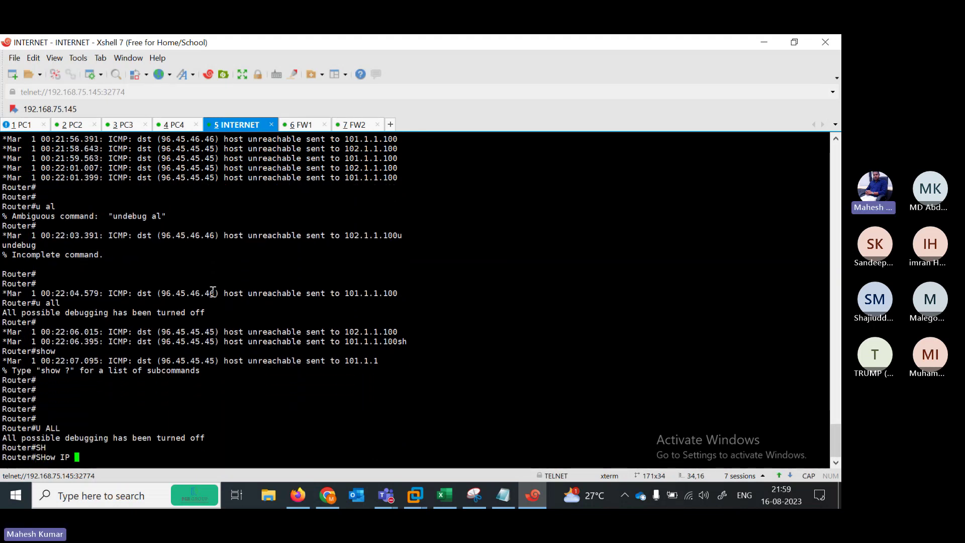
{"action": "key", "text": "Return"}
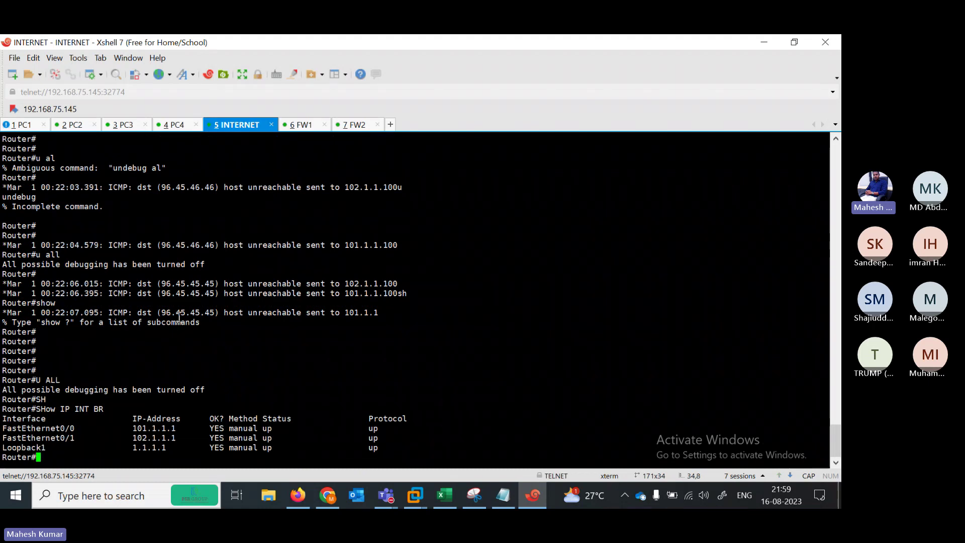
{"action": "left_click_drag", "start_coordinate": [127, 429], "coordinate": [37, 447]}
Show the INTERNET routing table: only connected 101.1.1.0, 102.1.1.0 and 1.1.1.1 routes
{"action": "key", "text": "Return"}
{"action": "key", "text": "Return"}
{"action": "type", "text": "SH"}
{"action": "key", "text": "Tab"}
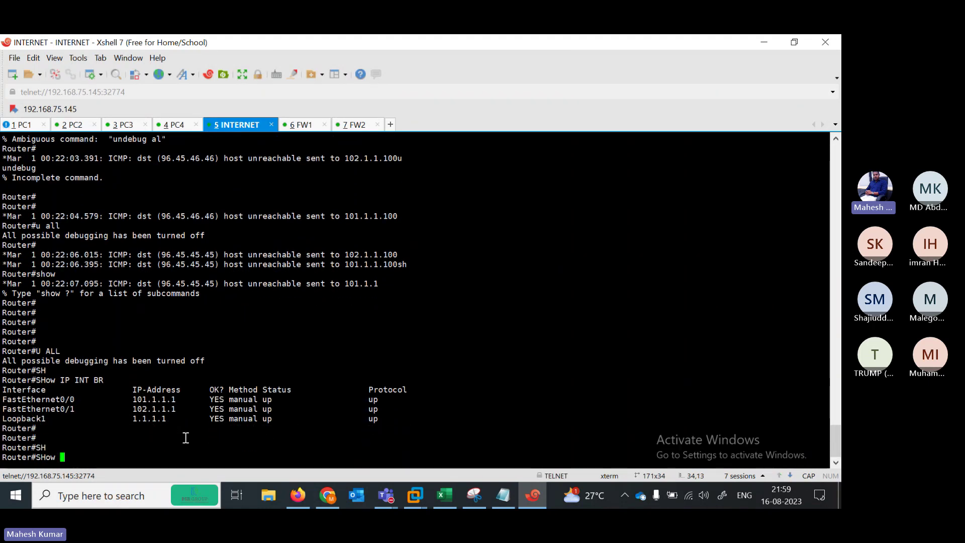
{"action": "type", "text": "IP ROUTE"}
{"action": "key", "text": "Return"}
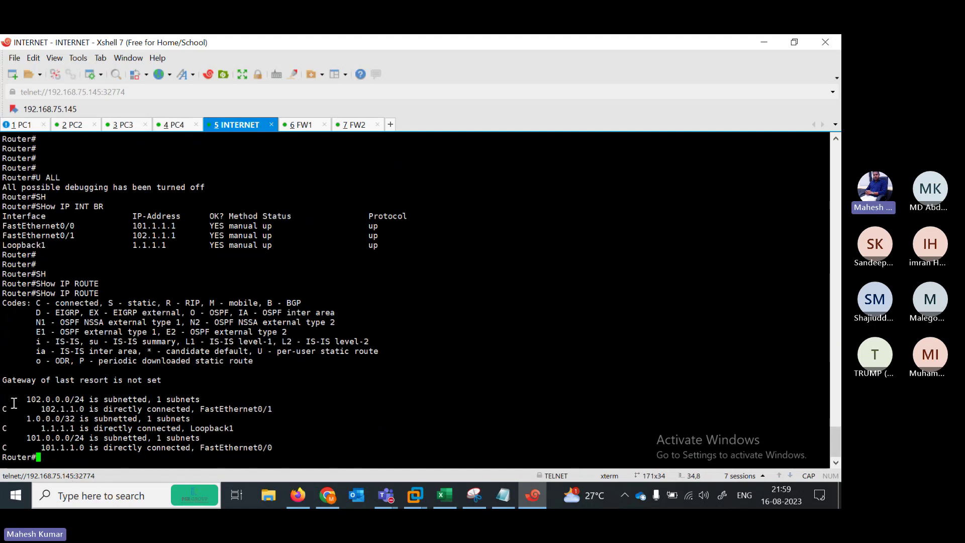
{"action": "left_click_drag", "start_coordinate": [14, 404], "coordinate": [50, 445]}
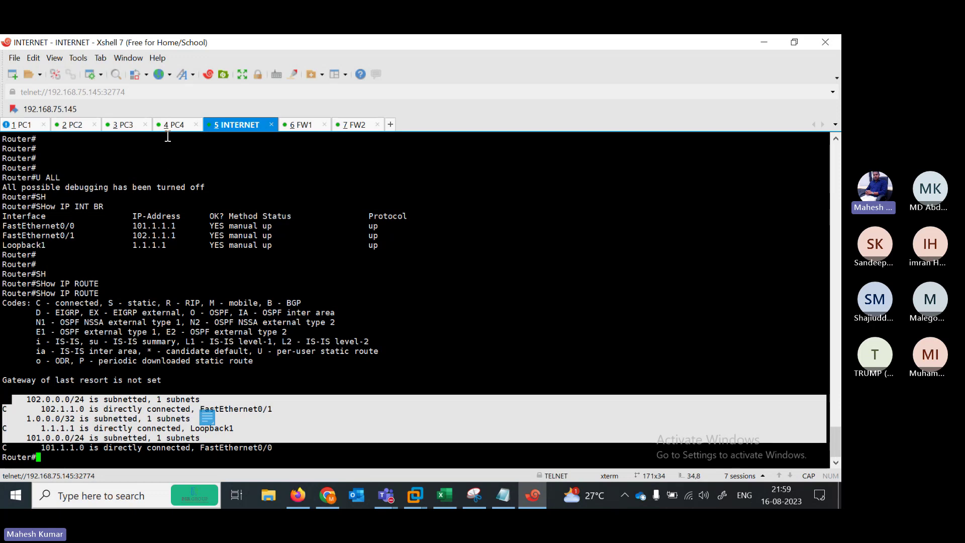
Ping the gateway 192.168.101.1 from PC3, succeeding at 100 percent
{"action": "left_click", "coordinate": [121, 125]}
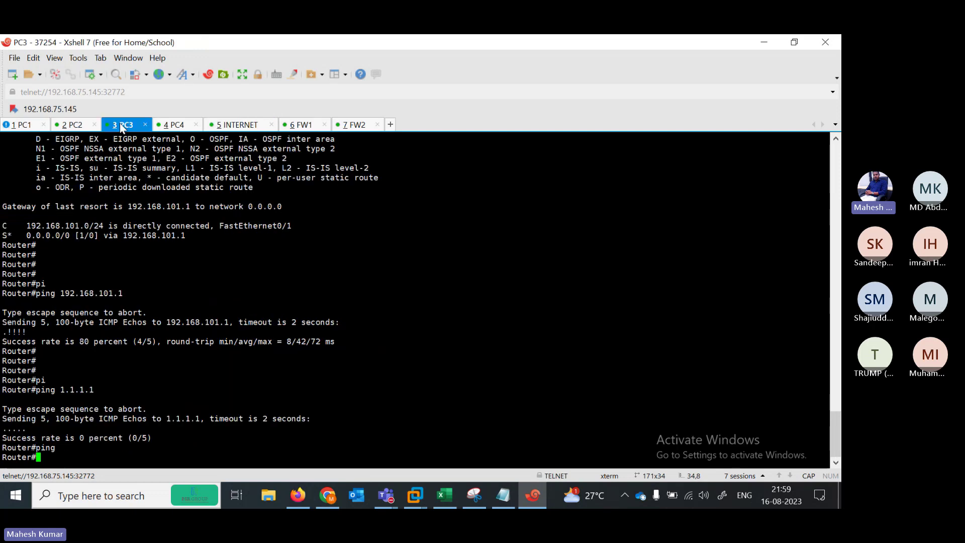
{"action": "key", "text": "Return"}
{"action": "key", "text": "Return"}
{"action": "key", "text": "Return"}
{"action": "key", "text": "Return"}
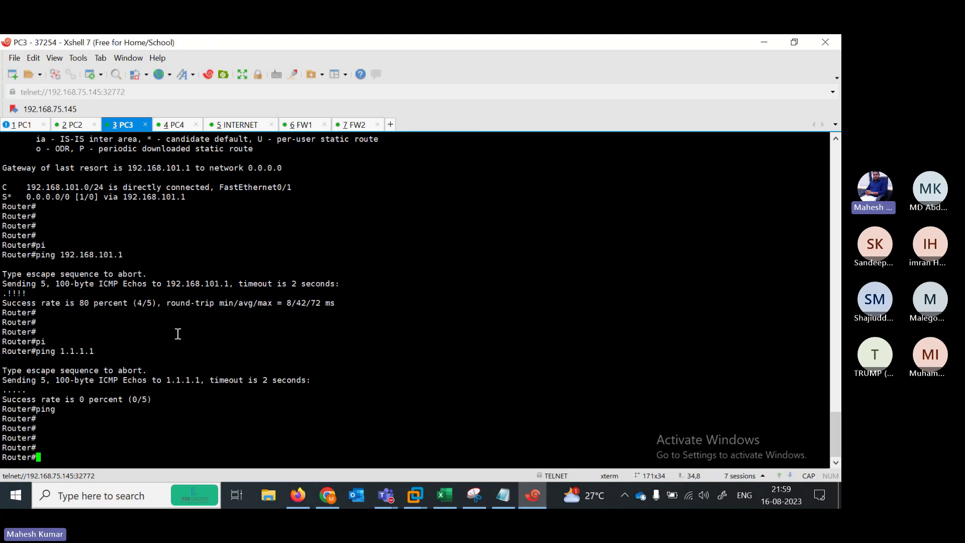
{"action": "key", "text": "Up"}
{"action": "key", "text": "Up"}
{"action": "key", "text": "Up"}
{"action": "key", "text": "Up"}
{"action": "key", "text": "Down"}
{"action": "key", "text": "Down"}
{"action": "key", "text": "Down"}
{"action": "key", "text": "Down"}
{"action": "type", "text": "e"}
{"action": "key", "text": "BackSpace"}
{"action": "type", "text": "PI"}
{"action": "key", "text": "Tab"}
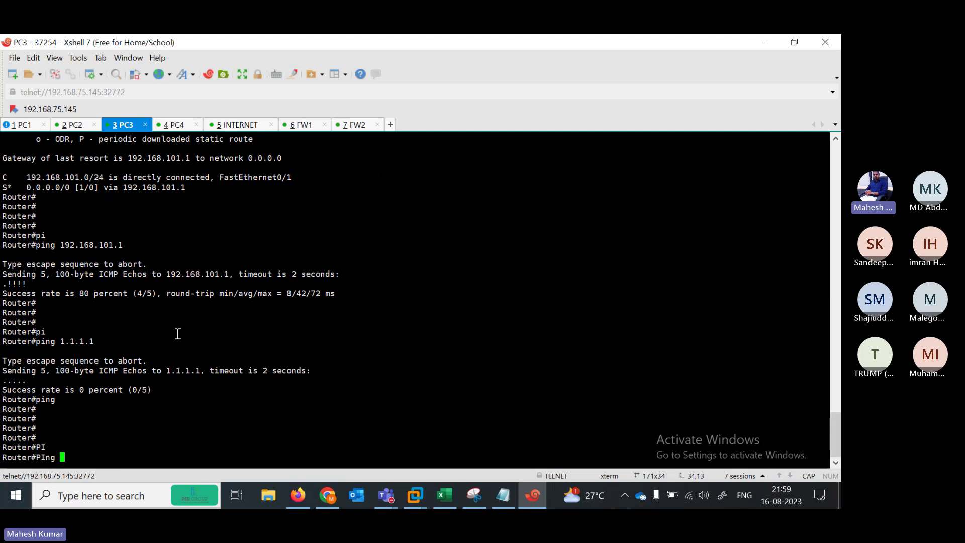
{"action": "type", "text": "192.168.1901.1"}
{"action": "key", "text": "BackSpace"}
{"action": "key", "text": "BackSpace"}
{"action": "key", "text": "BackSpace"}
{"action": "key", "text": "BackSpace"}
{"action": "key", "text": "BackSpace"}
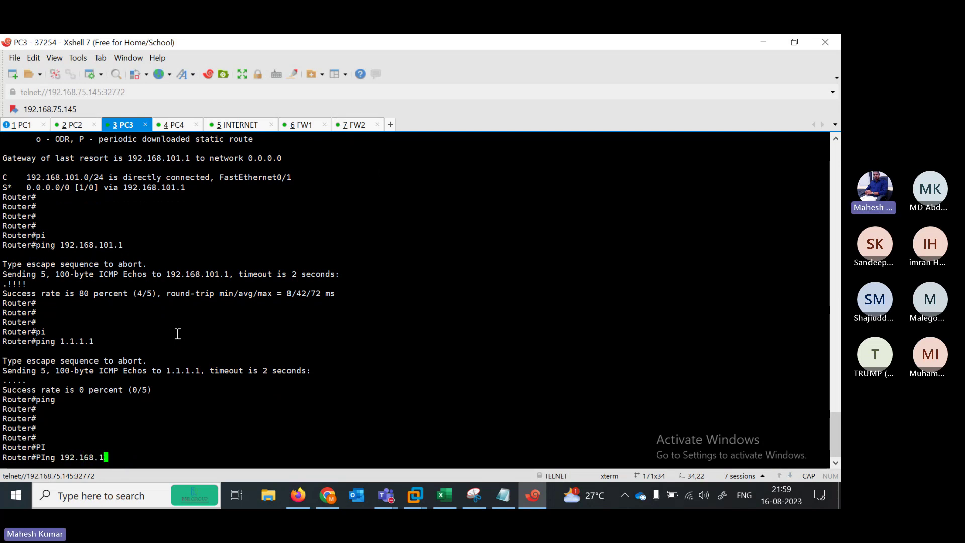
{"action": "type", "text": "1011"}
{"action": "key", "text": "BackSpace"}
{"action": "type", "text": ".1"}
{"action": "key", "text": "Return"}
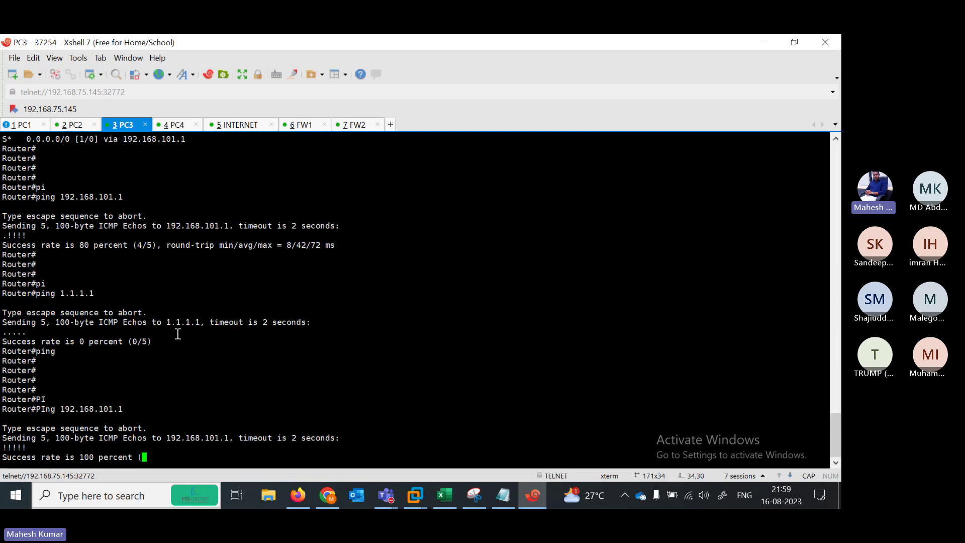
Ping 1.1.1.1 again from PC3
{"action": "key", "text": "Up"}
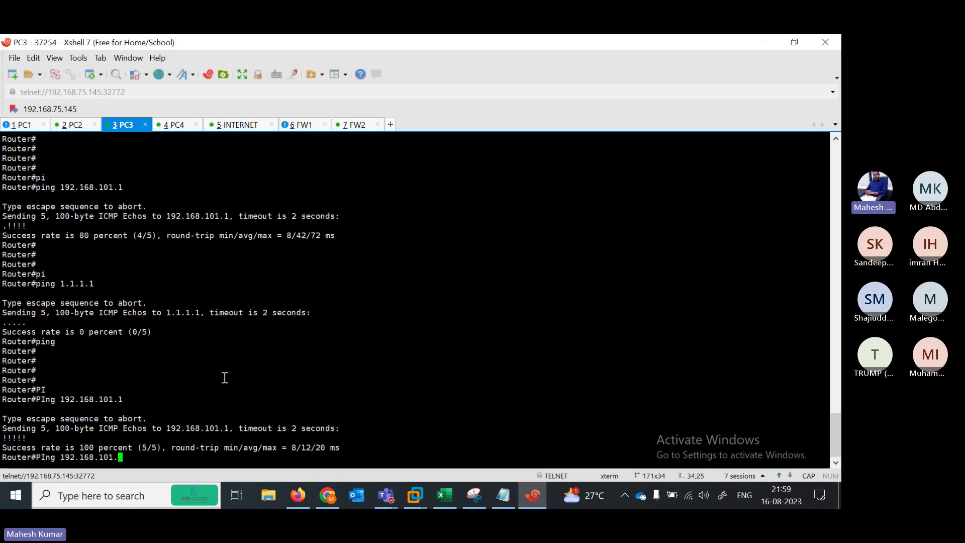
{"action": "key", "text": "BackSpace"}
{"action": "key", "text": "BackSpace"}
{"action": "key", "text": "BackSpace"}
{"action": "key", "text": "BackSpace"}
{"action": "key", "text": "BackSpace"}
{"action": "key", "text": "BackSpace"}
{"action": "key", "text": "BackSpace"}
{"action": "key", "text": "BackSpace"}
{"action": "key", "text": "BackSpace"}
{"action": "key", "text": "BackSpace"}
{"action": "key", "text": "BackSpace"}
{"action": "key", "text": "BackSpace"}
{"action": "type", "text": ".1.1.1"}
{"action": "key", "text": "Return"}
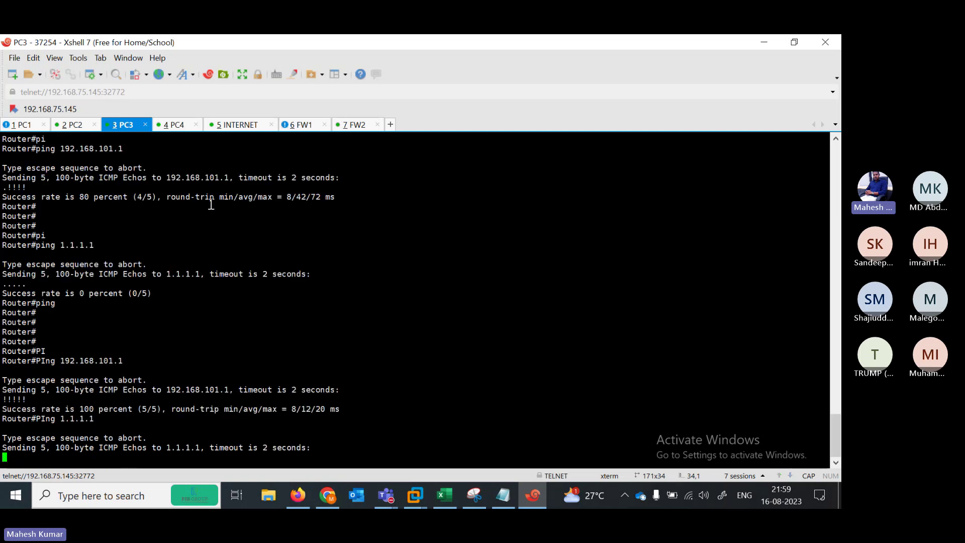
Ping 1.1.1.1 from the PC4 router
{"action": "left_click", "coordinate": [177, 125]}
{"action": "key", "text": "Return"}
{"action": "key", "text": "Return"}
{"action": "key", "text": "Return"}
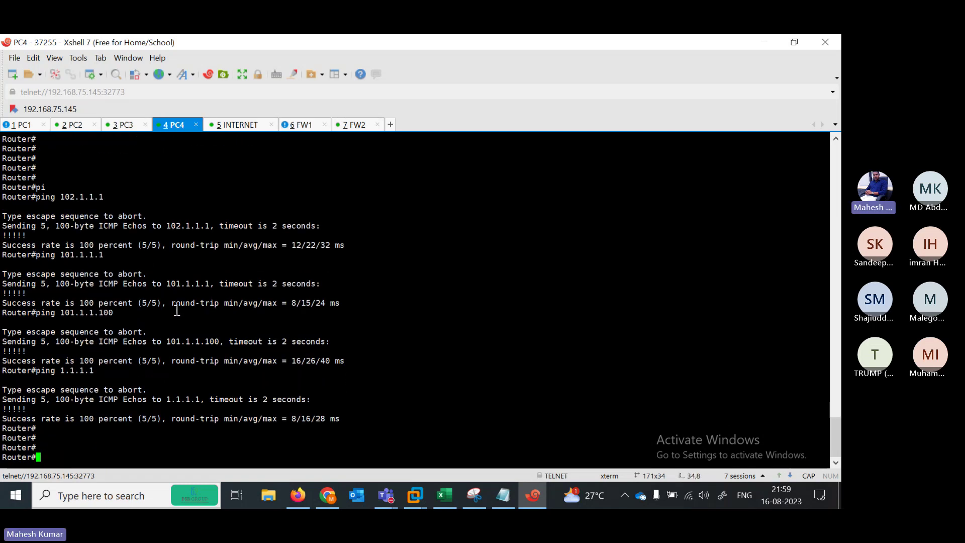
{"action": "type", "text": "PI"}
{"action": "key", "text": "Tab"}
{"action": "type", "text": "1.1.1.1"}
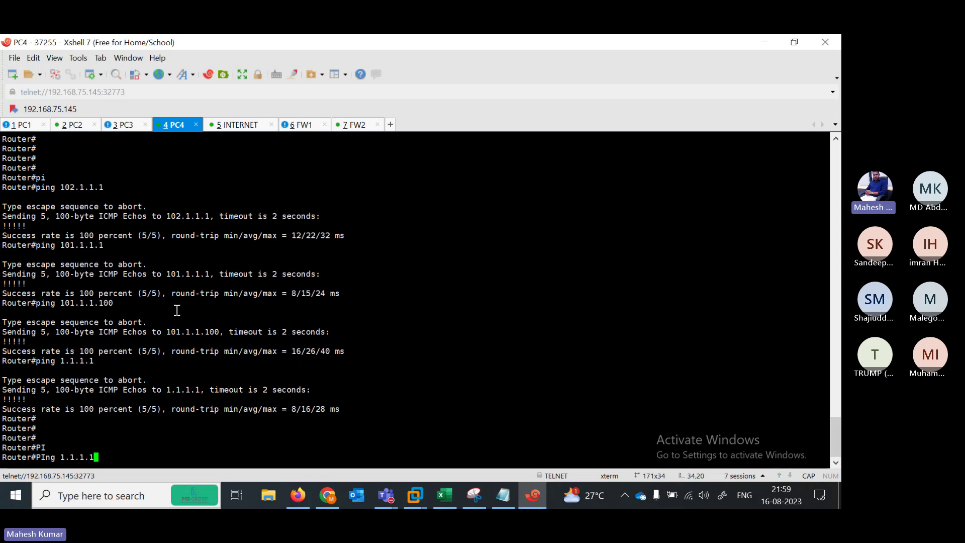
{"action": "key", "text": "Return"}
Open PC1's console, reposition the terminal, and enter global configuration mode
{"action": "key", "text": "alt+1"}
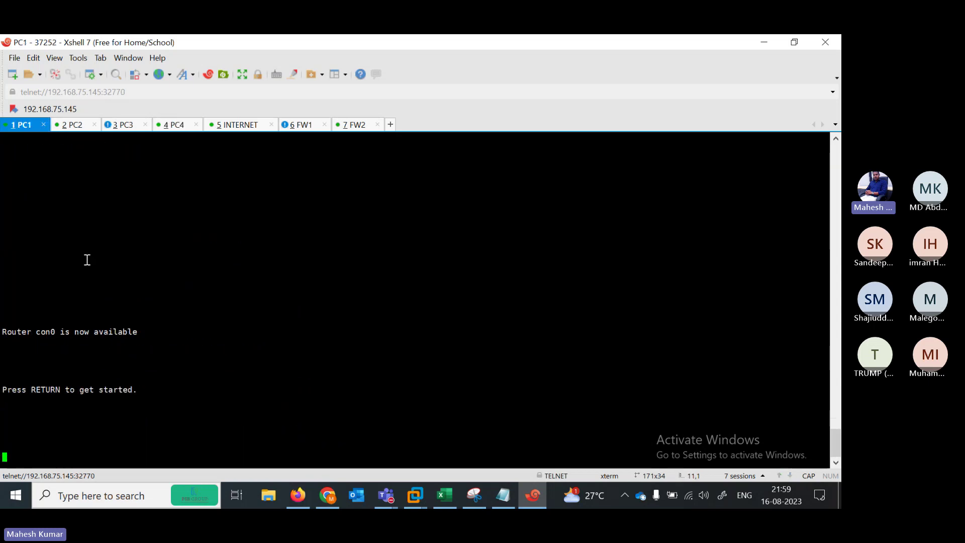
{"action": "key", "text": "Return"}
{"action": "key", "text": "Return"}
{"action": "key", "text": "Return"}
{"action": "key", "text": "Return"}
{"action": "key", "text": "Return"}
{"action": "key", "text": "Return"}
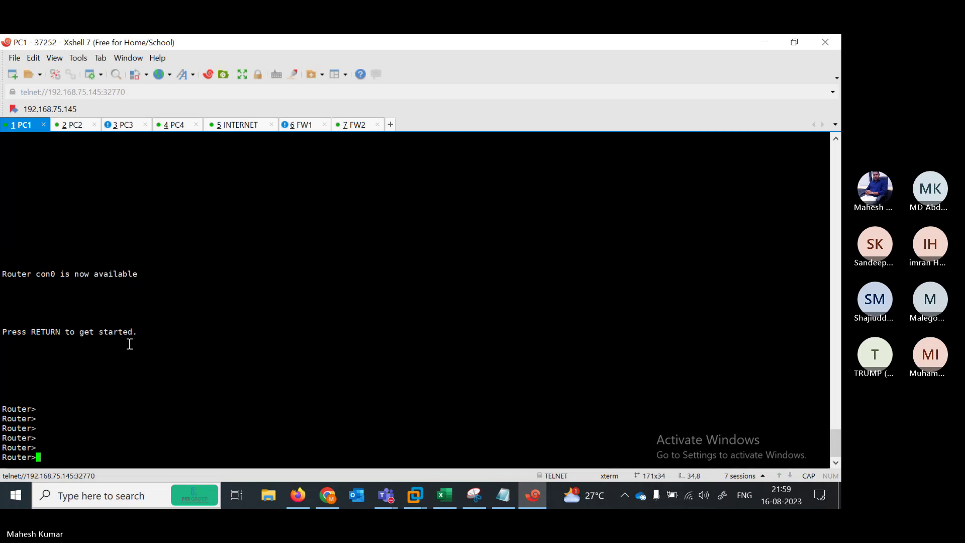
{"action": "left_click", "coordinate": [795, 43]}
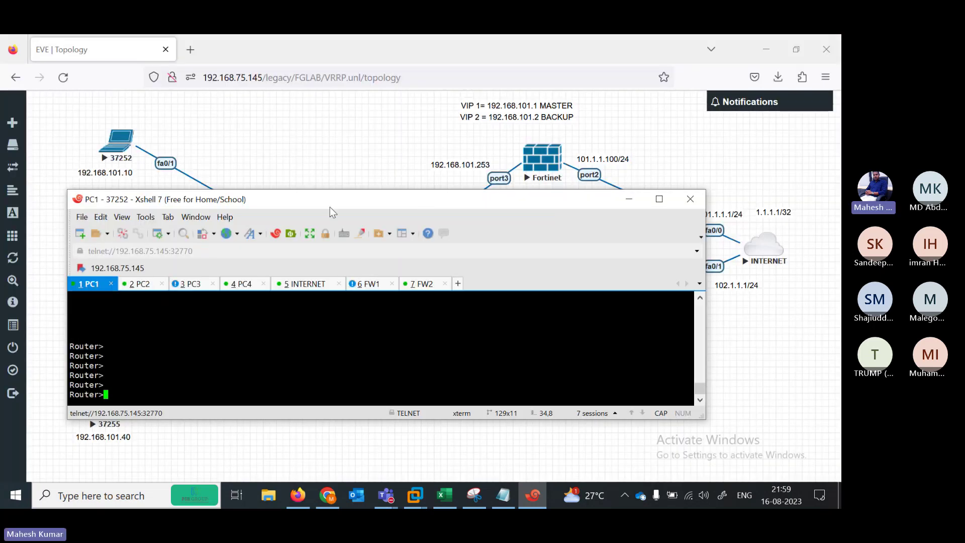
{"action": "left_click_drag", "start_coordinate": [305, 198], "coordinate": [430, 153]}
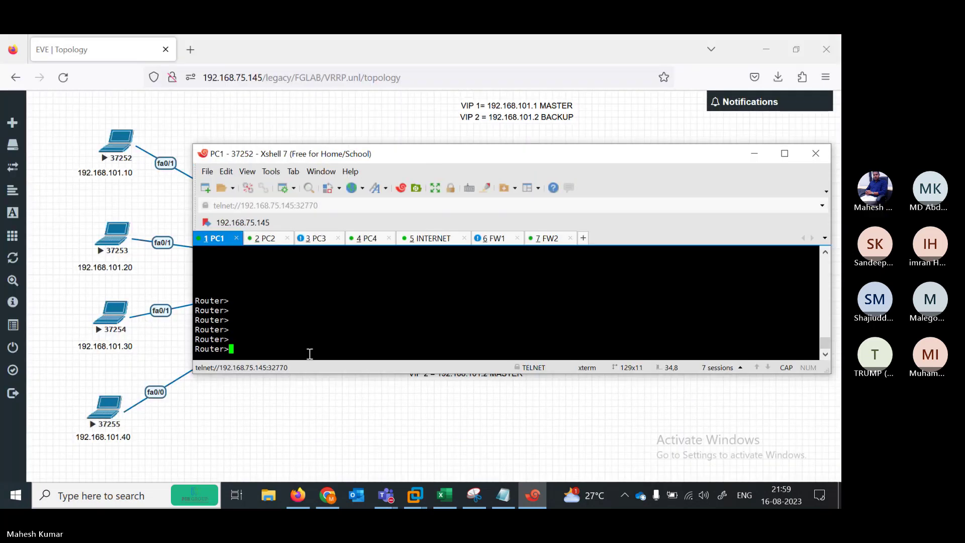
{"action": "type", "text": "EN"}
{"action": "key", "text": "Return"}
{"action": "type", "text": "CONF TER"}
{"action": "key", "text": "Return"}
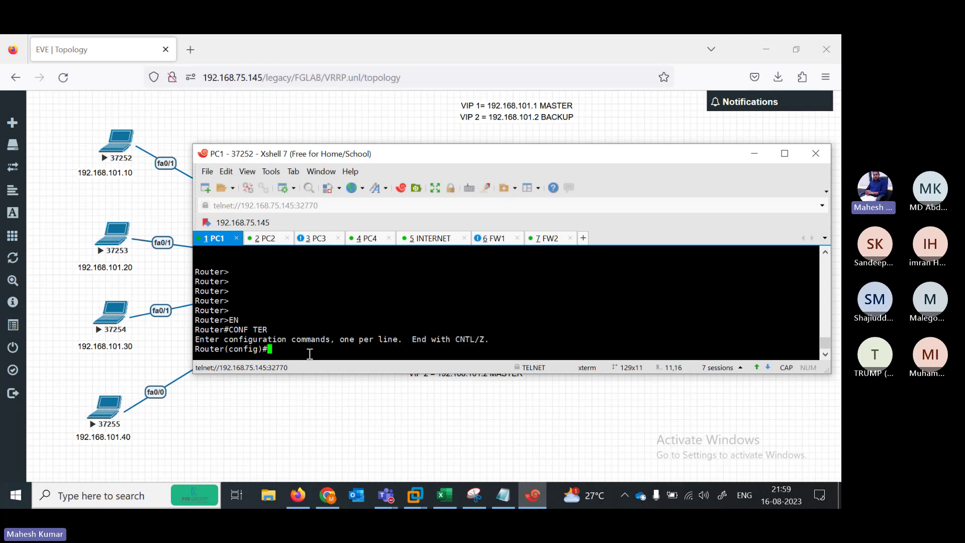
Give FastEthernet0/1 the address 192.168.101.10 255.255.255.0 and enable it with no shutdown
{"action": "type", "text": "IN"}
{"action": "key", "text": "Tab"}
{"action": "type", "text": "FA"}
{"action": "key", "text": "Tab"}
{"action": "type", "text": "0/1"}
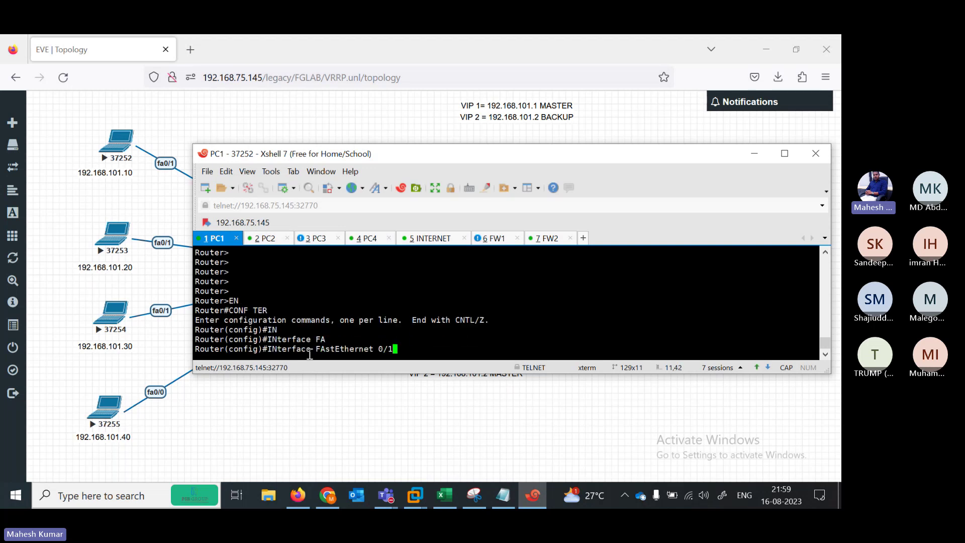
{"action": "key", "text": "Return"}
{"action": "type", "text": "IP ADD "}
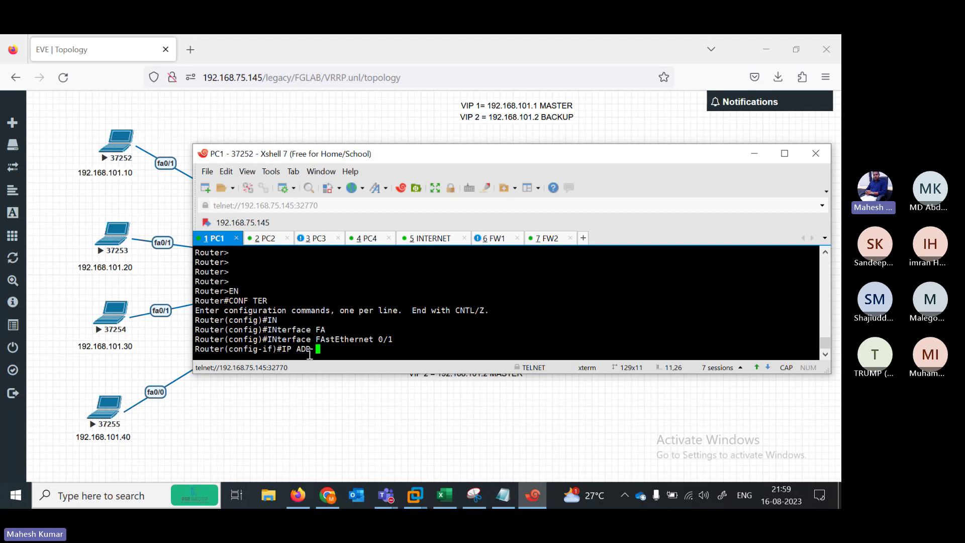
{"action": "type", "text": "192.168.101.10 255.2"}
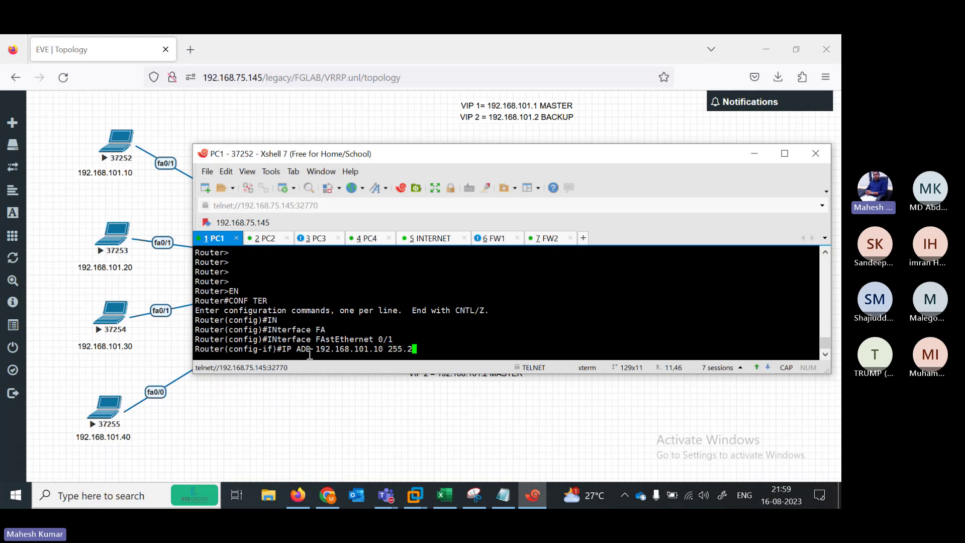
{"action": "type", "text": "55.255.255.0"}
{"action": "key", "text": "Return"}
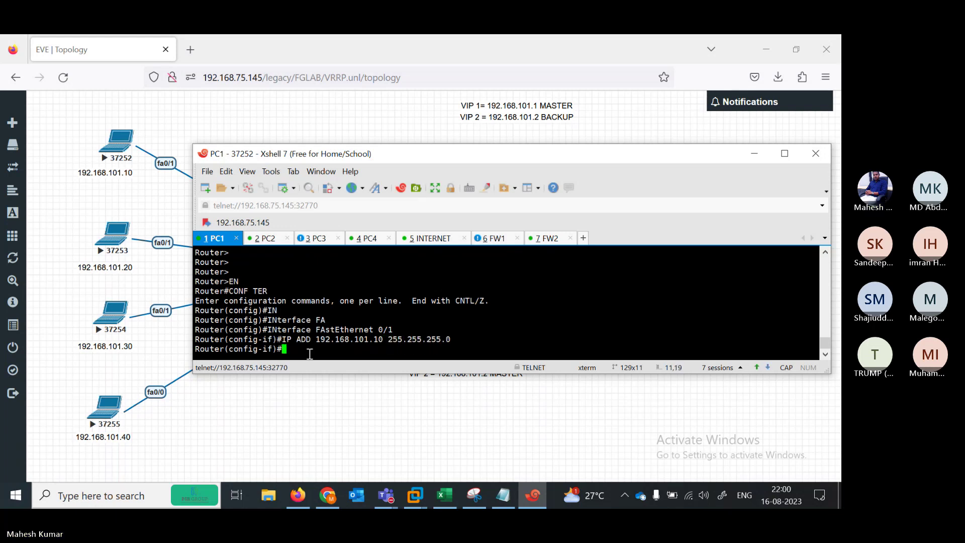
{"action": "type", "text": "NO SH"}
{"action": "key", "text": "Return"}
{"action": "key", "text": "Return"}
{"action": "key", "text": "Return"}
{"action": "key", "text": "Return"}
{"action": "key", "text": "Return"}
{"action": "key", "text": "Return"}
{"action": "key", "text": "Return"}
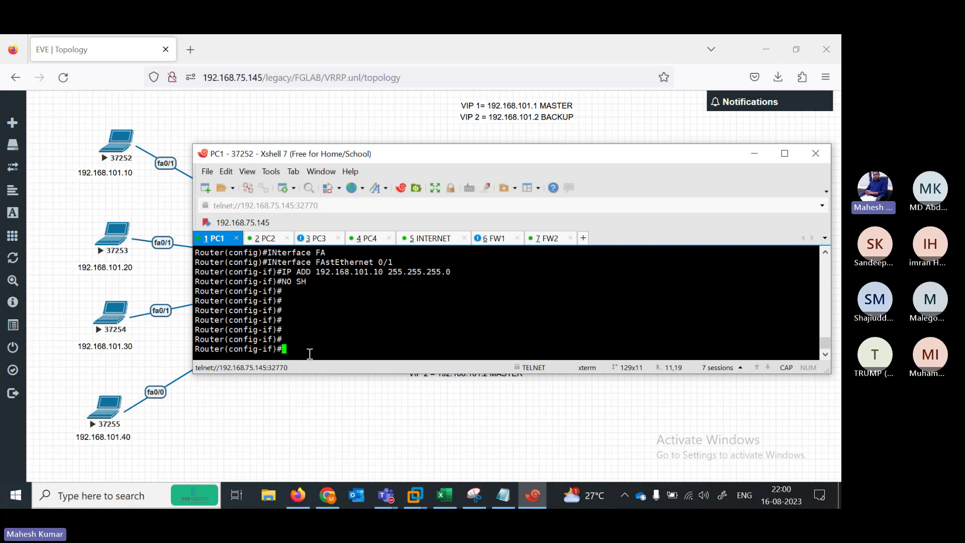
Exit configuration and show PC1's routing table with its default route via 192.168.101.1
{"action": "type", "text": "IP ROU"}
{"action": "key", "text": "Tab"}
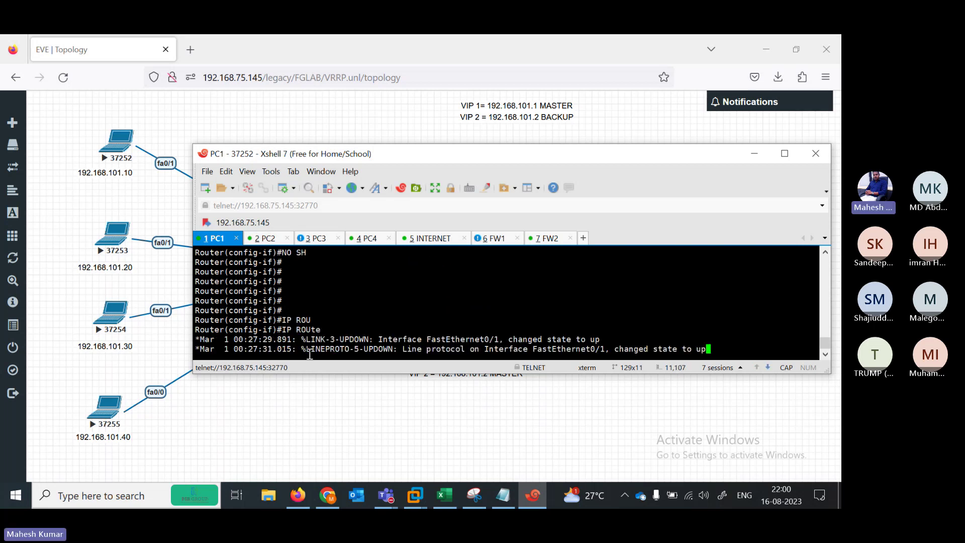
{"action": "type", "text": "?"}
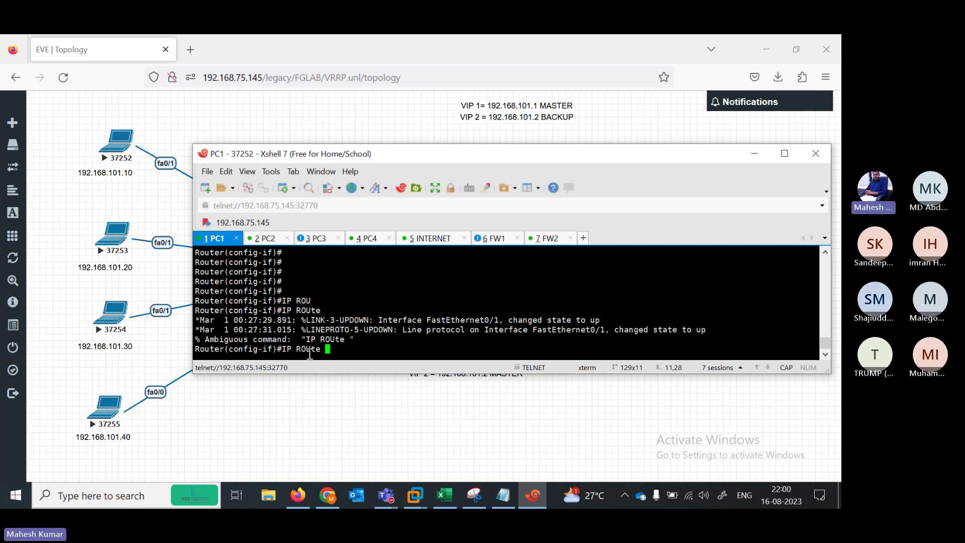
{"action": "key", "text": "BackSpace"}
{"action": "key", "text": "BackSpace"}
{"action": "key", "text": "BackSpace"}
{"action": "key", "text": "BackSpace"}
{"action": "key", "text": "BackSpace"}
{"action": "key", "text": "BackSpace"}
{"action": "key", "text": "BackSpace"}
{"action": "key", "text": "BackSpace"}
{"action": "key", "text": "BackSpace"}
{"action": "type", "text": "END"}
{"action": "key", "text": "Return"}
{"action": "type", "text": "SH"}
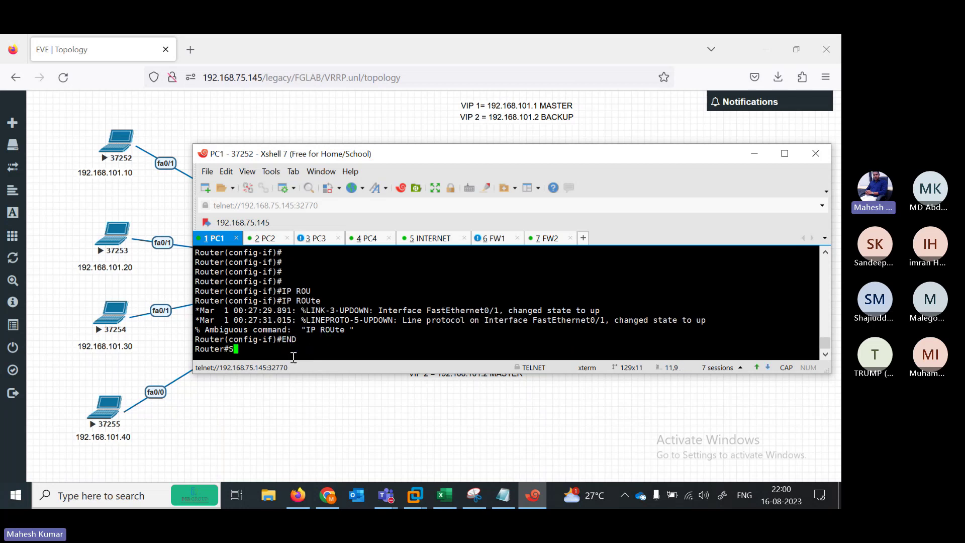
{"action": "key", "text": "Tab"}
{"action": "type", "text": "IP ROU"}
{"action": "key", "text": "Tab"}
{"action": "key", "text": "Return"}
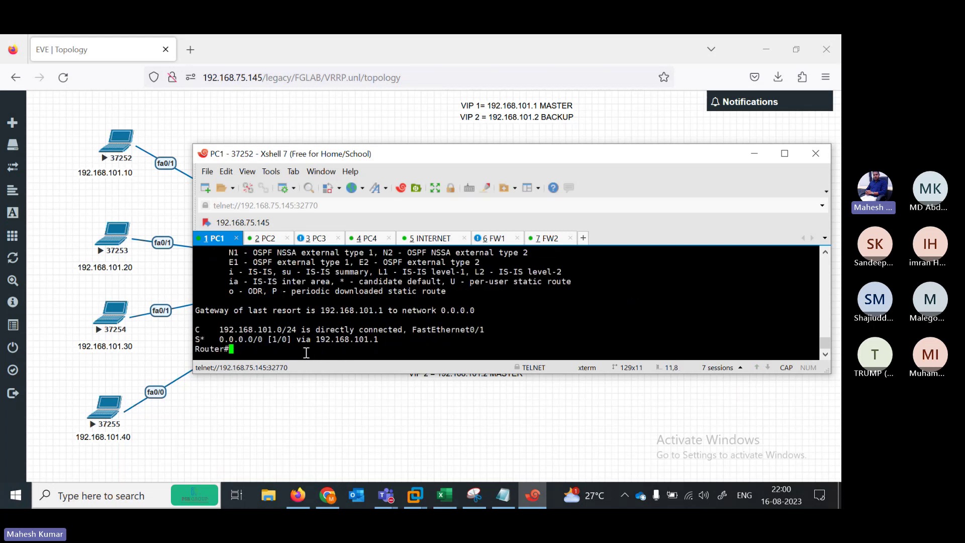
Ping 1.1.1.1 from PC1, which times out so far
{"action": "key", "text": "Return"}
{"action": "key", "text": "Return"}
{"action": "type", "text": "PI"}
{"action": "key", "text": "Tab"}
{"action": "type", "text": "1.1.1.1"}
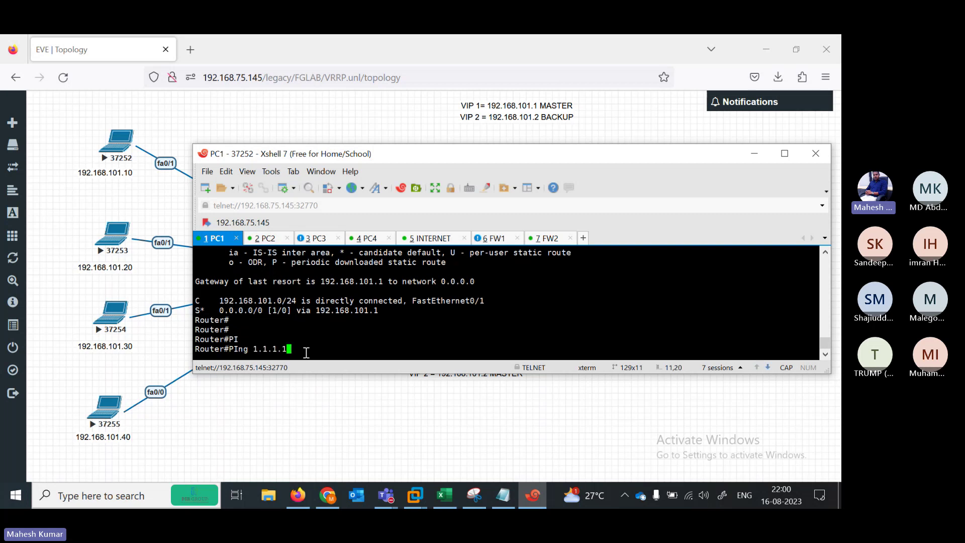
{"action": "key", "text": "Return"}
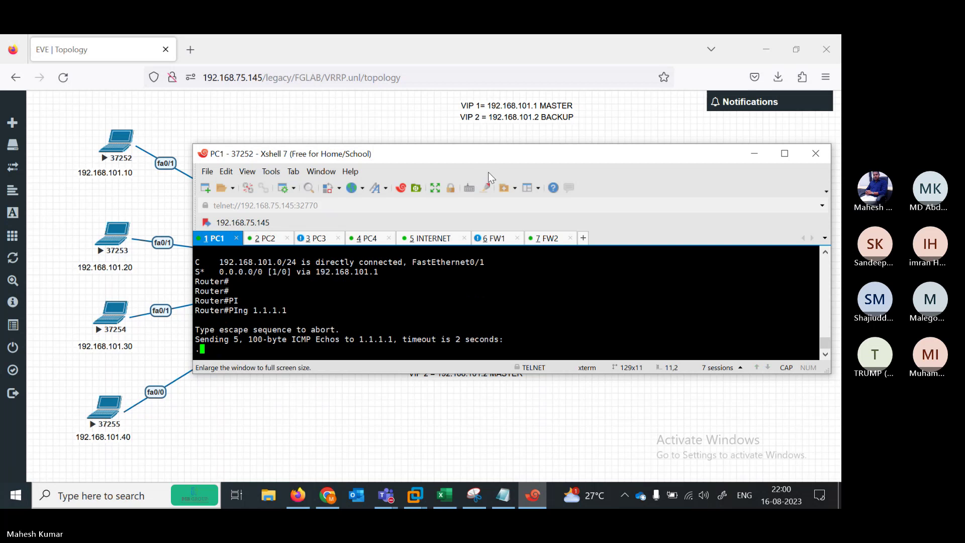
{"action": "left_click_drag", "start_coordinate": [435, 149], "coordinate": [348, 207]}
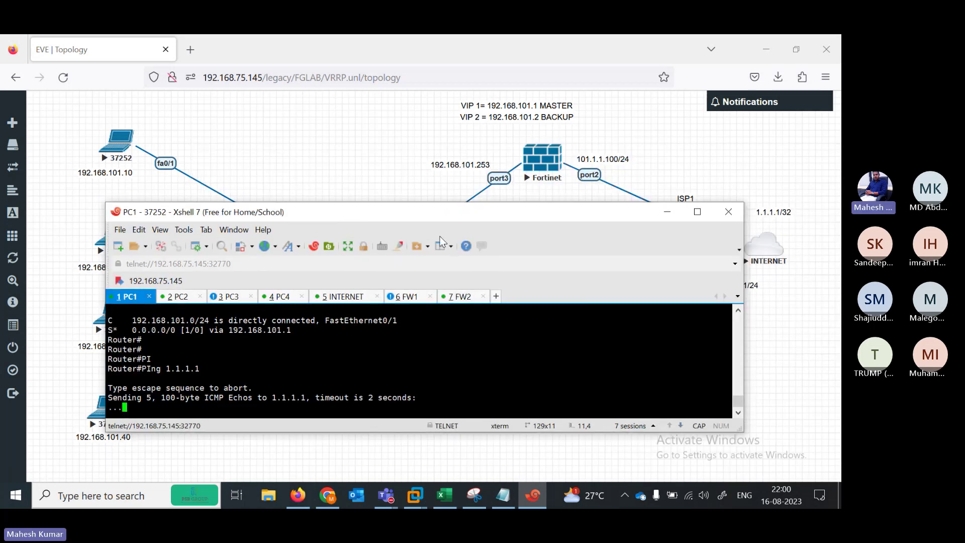
Log in to FW1 as admin and run show system interface, listing port2 101.1.1.100 and port3 192.168.101.253
{"action": "left_click", "coordinate": [408, 296]}
{"action": "type", "text": "DMIN"}
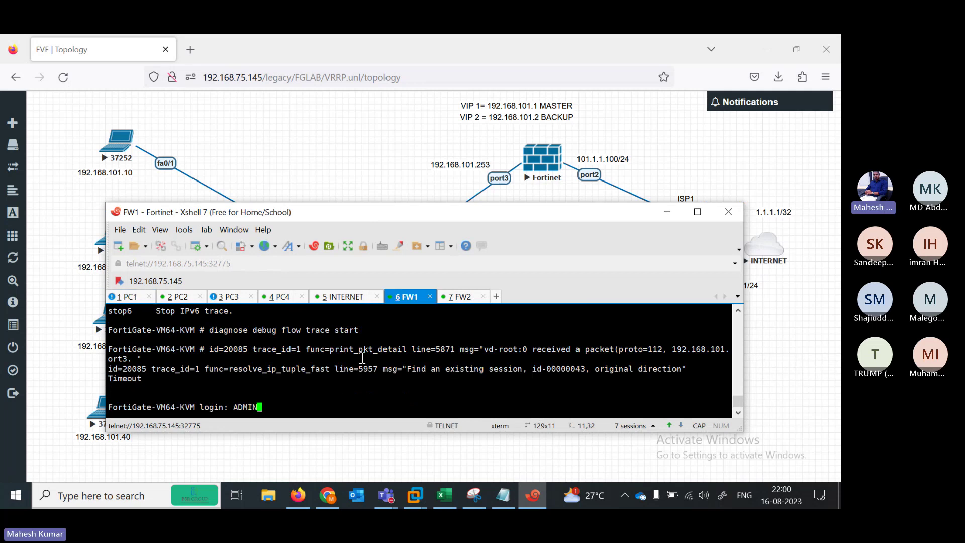
{"action": "key", "text": "BackSpace"}
{"action": "key", "text": "BackSpace"}
{"action": "key", "text": "BackSpace"}
{"action": "type", "text": "admin"}
{"action": "key", "text": "Return"}
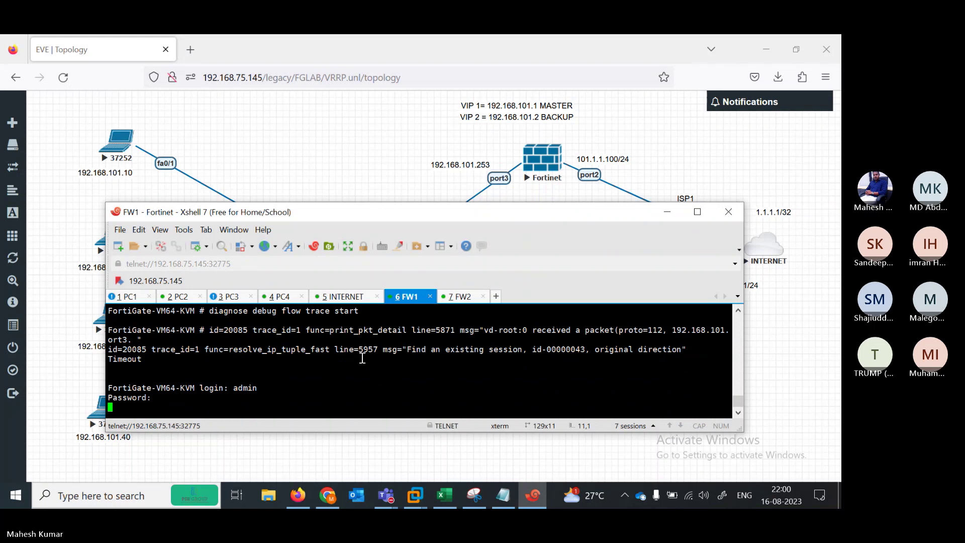
{"action": "key", "text": "Return"}
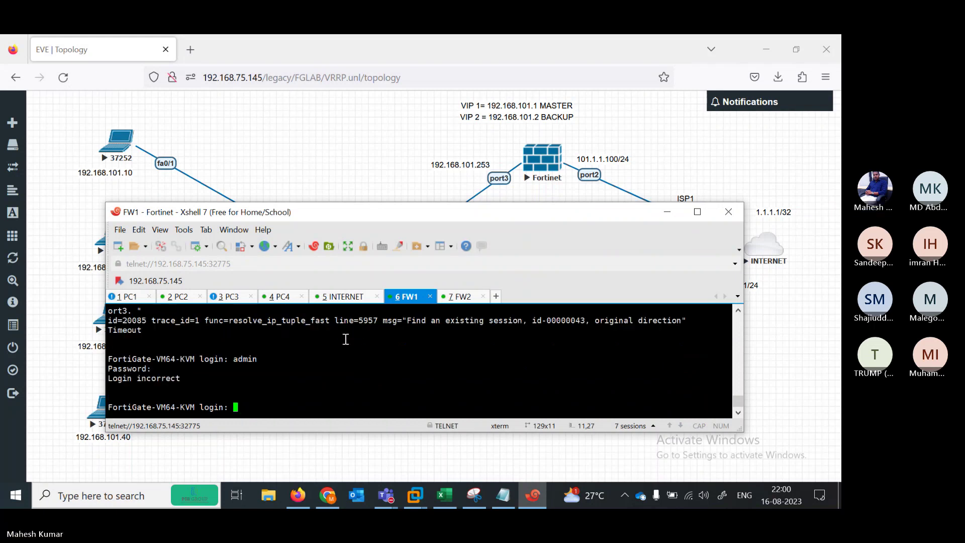
{"action": "type", "text": "admin"}
{"action": "key", "text": "Return"}
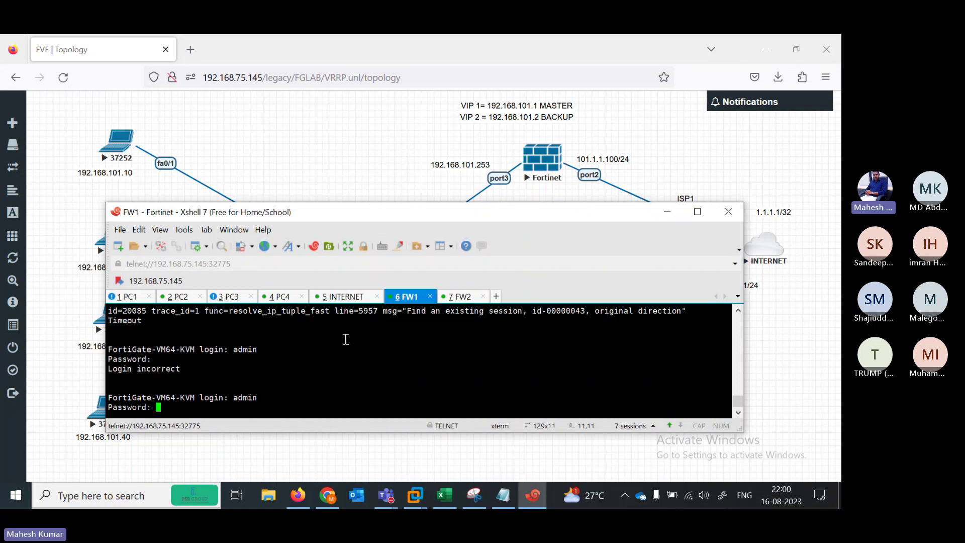
{"action": "key", "text": "Return"}
{"action": "type", "text": "show system interface"}
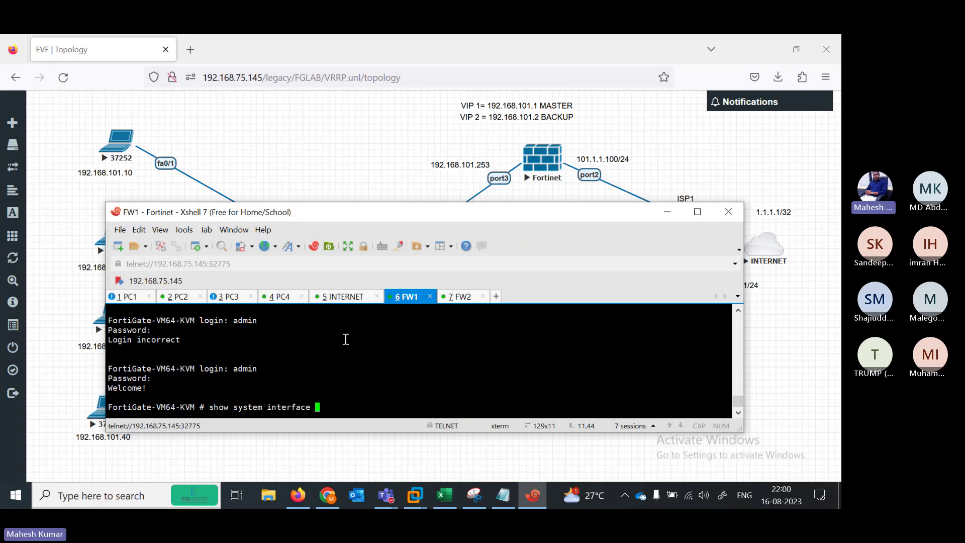
{"action": "key", "text": "question"}
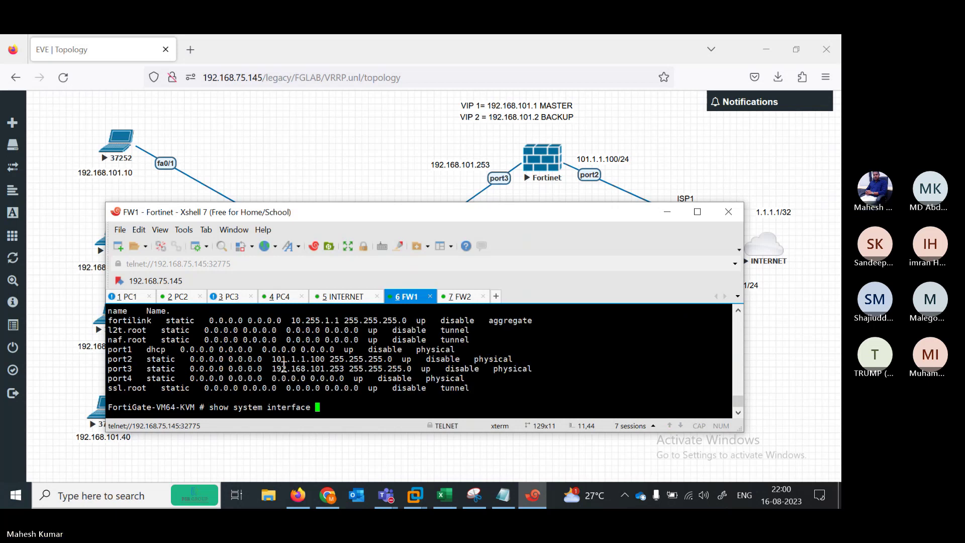
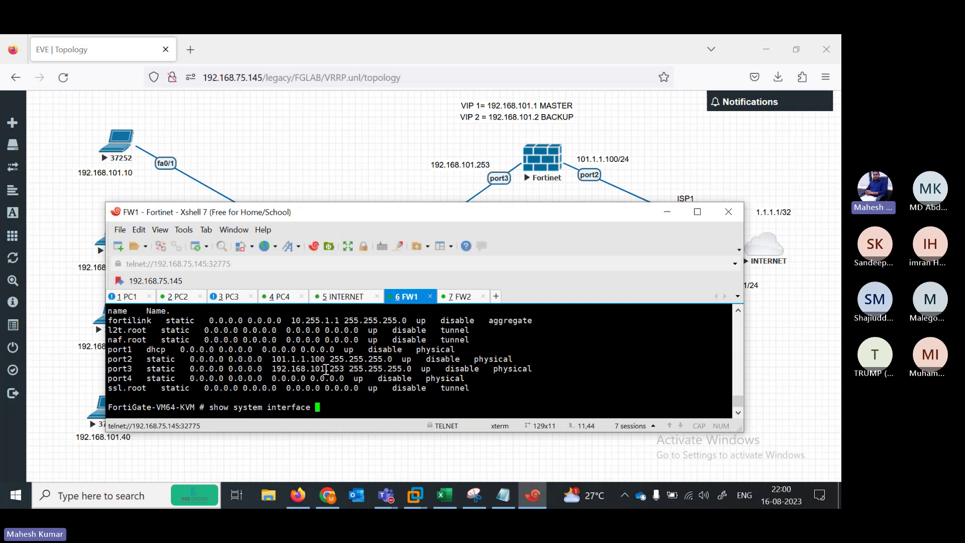
Show FW1's interface configuration and review port2, port3 and the VRRP virtual IP 192.168.101.1 at priority 200
{"action": "key", "text": "BackSpace"}
{"action": "key", "text": "BackSpace"}
{"action": "key", "text": "BackSpace"}
{"action": "key", "text": "BackSpace"}
{"action": "key", "text": "BackSpace"}
{"action": "key", "text": "BackSpace"}
{"action": "key", "text": "BackSpace"}
{"action": "key", "text": "BackSpace"}
{"action": "key", "text": "BackSpace"}
{"action": "key", "text": "BackSpace"}
{"action": "key", "text": "BackSpace"}
{"action": "key", "text": "BackSpace"}
{"action": "key", "text": "BackSpace"}
{"action": "key", "text": "BackSpace"}
{"action": "key", "text": "BackSpace"}
{"action": "key", "text": "BackSpace"}
{"action": "key", "text": "BackSpace"}
{"action": "key", "text": "BackSpace"}
{"action": "key", "text": "BackSpace"}
{"action": "key", "text": "BackSpace"}
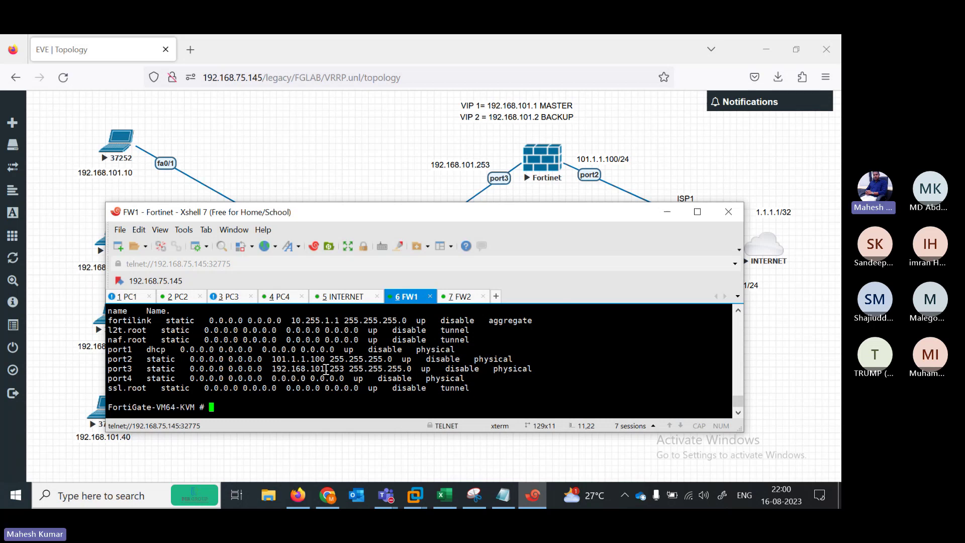
{"action": "type", "text": "show system interface"}
{"action": "key", "text": "Return"}
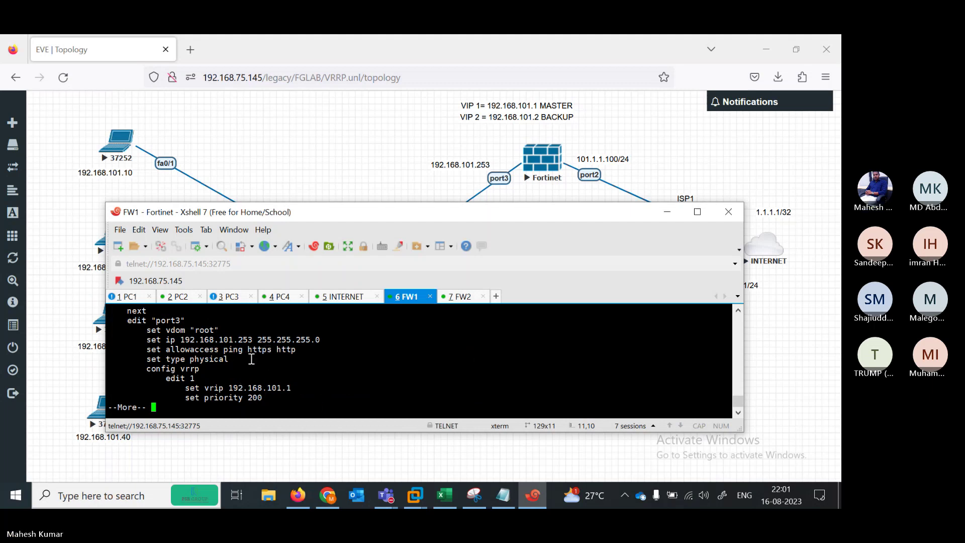
{"action": "left_click_drag", "start_coordinate": [224, 349], "coordinate": [282, 349]}
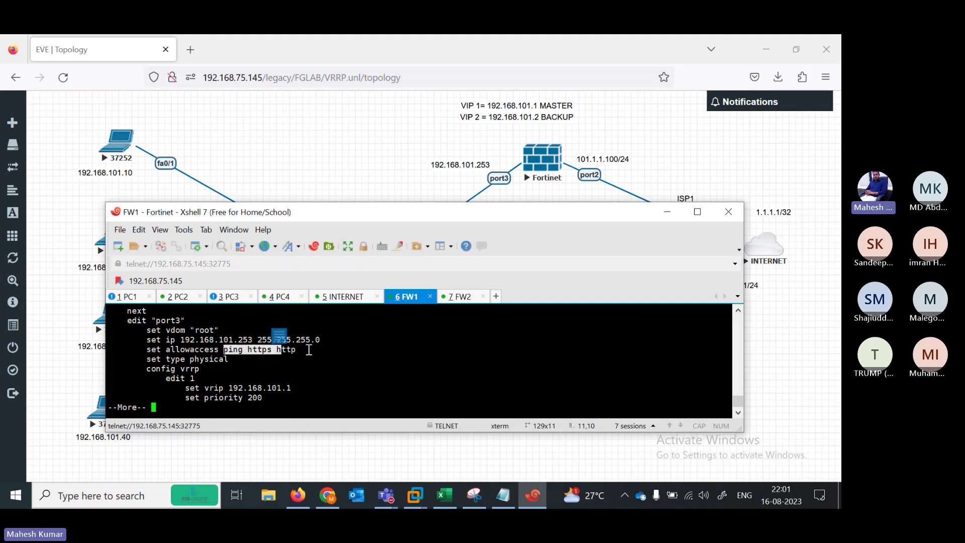
{"action": "scroll", "coordinate": [736, 402], "scroll_direction": "up", "scroll_amount": 3}
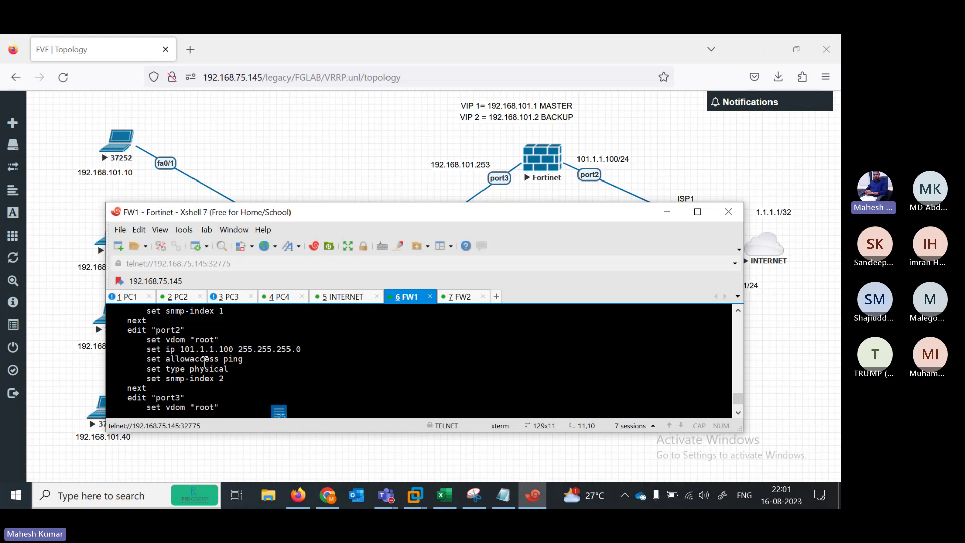
{"action": "left_click_drag", "start_coordinate": [189, 360], "coordinate": [243, 360]}
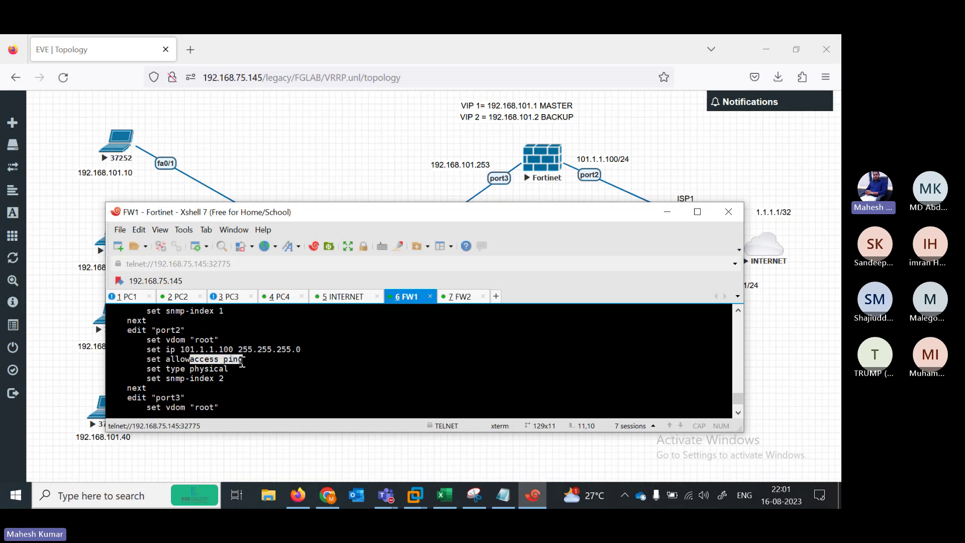
{"action": "left_click", "coordinate": [285, 368]}
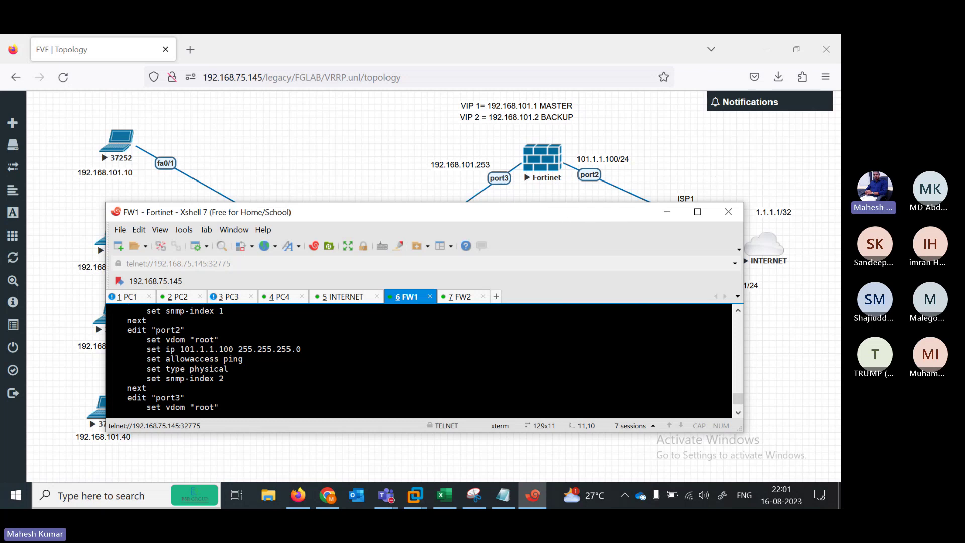
{"action": "left_click_drag", "start_coordinate": [566, 219], "coordinate": [468, 218]}
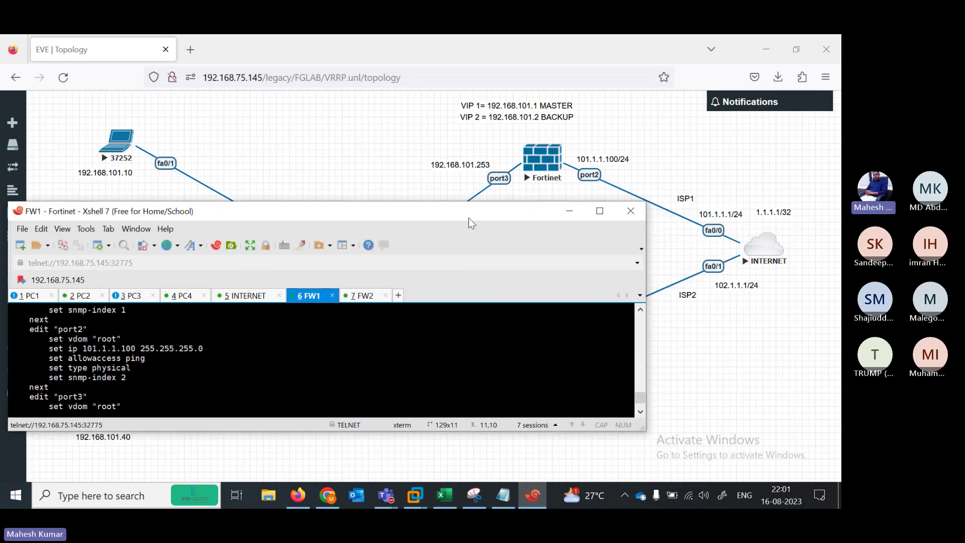
On the INTERNET router, confirm FastEthernet0/0 101.1.1.1 and Loopback1 1.1.1.1 are up, then return to PC1
{"action": "left_click", "coordinate": [245, 296]}
{"action": "key", "text": "Return"}
{"action": "key", "text": "Return"}
{"action": "key", "text": "Return"}
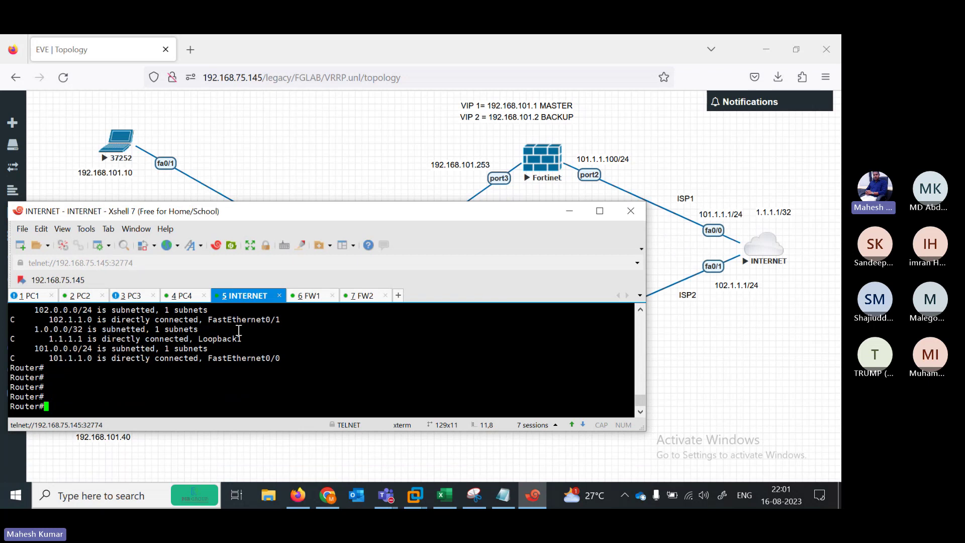
{"action": "type", "text": "sh"}
{"action": "key", "text": "Tab"}
{"action": "type", "text": "ip int br"}
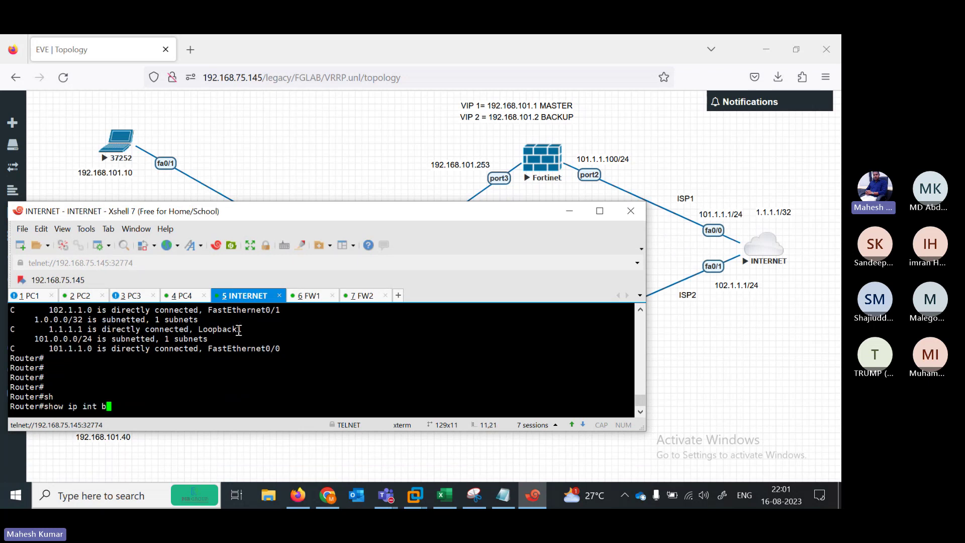
{"action": "key", "text": "Return"}
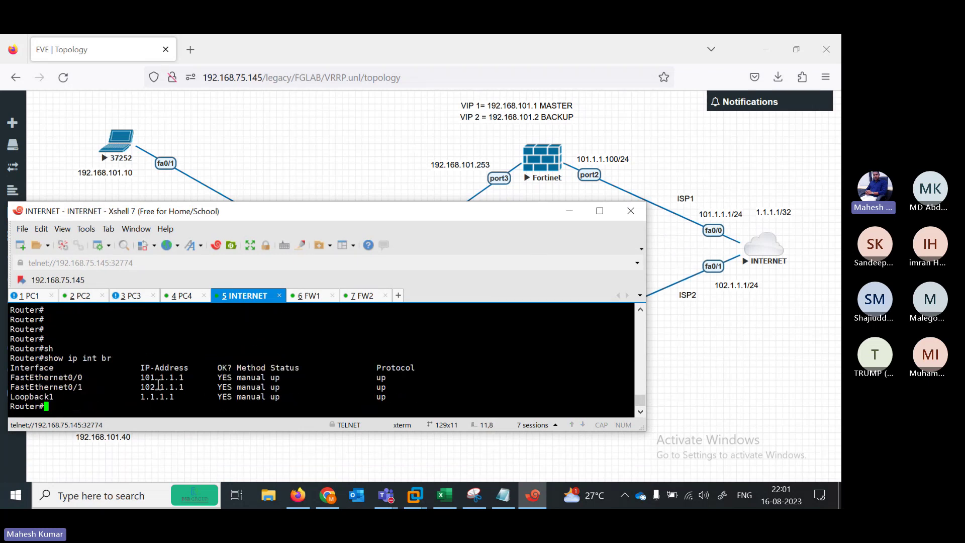
{"action": "left_click_drag", "start_coordinate": [126, 377], "coordinate": [413, 377]}
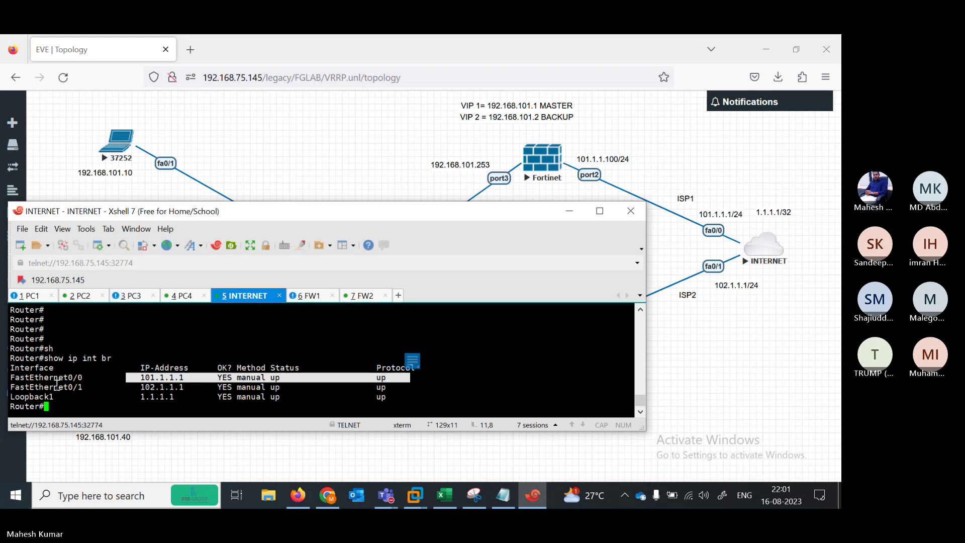
{"action": "left_click_drag", "start_coordinate": [128, 397], "coordinate": [386, 397]}
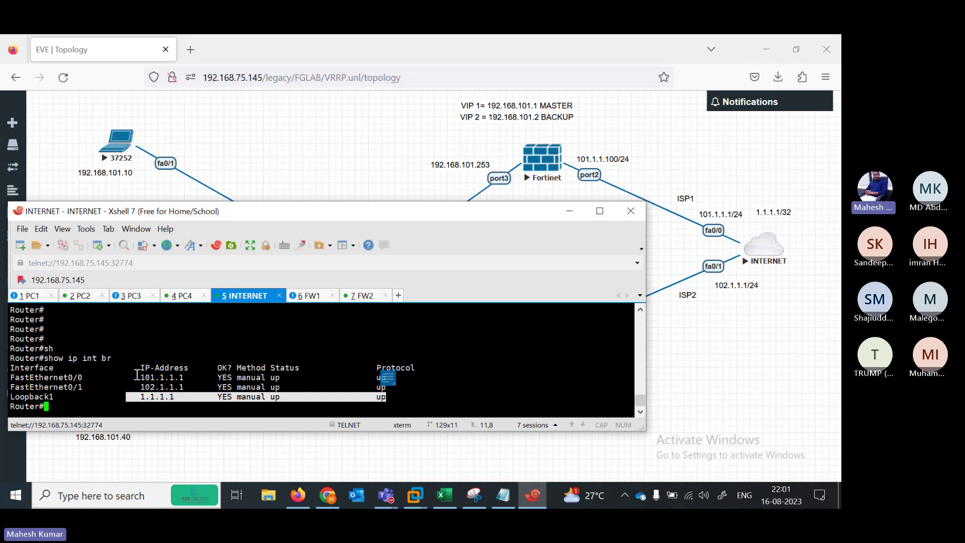
{"action": "left_click_drag", "start_coordinate": [137, 376], "coordinate": [223, 376]}
{"action": "left_click_drag", "start_coordinate": [132, 386], "coordinate": [275, 377]}
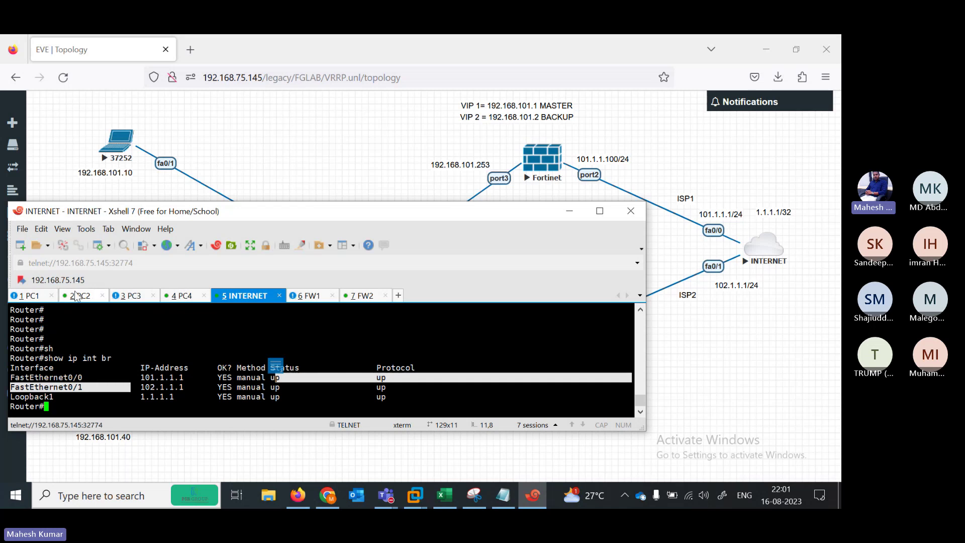
{"action": "left_click", "coordinate": [38, 298]}
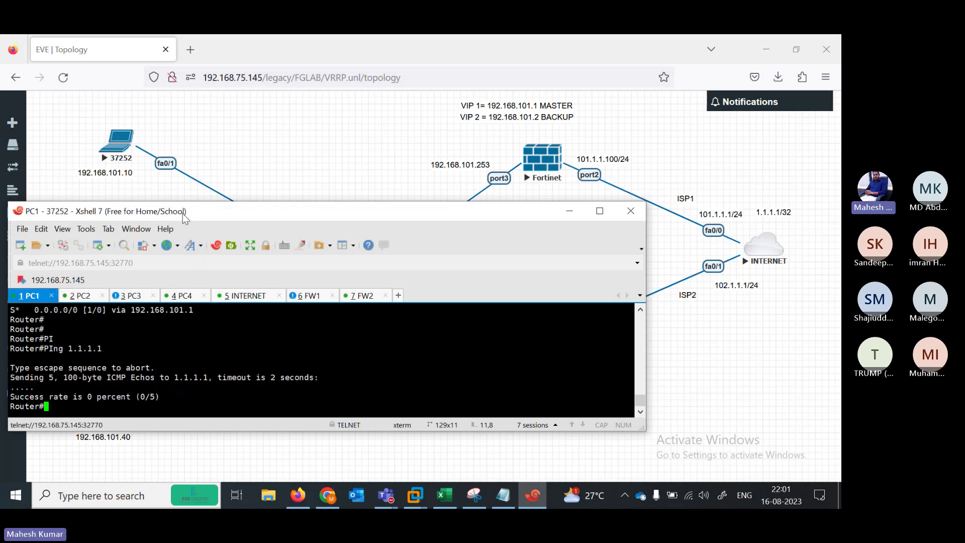
Repeat PC2's ping to 1.1.1.1 and recall PC1's earlier ping to 1.1.1.1
{"action": "left_click_drag", "start_coordinate": [185, 216], "coordinate": [289, 202]}
{"action": "key", "text": "Return"}
{"action": "key", "text": "Return"}
{"action": "key", "text": "Return"}
{"action": "key", "text": "Return"}
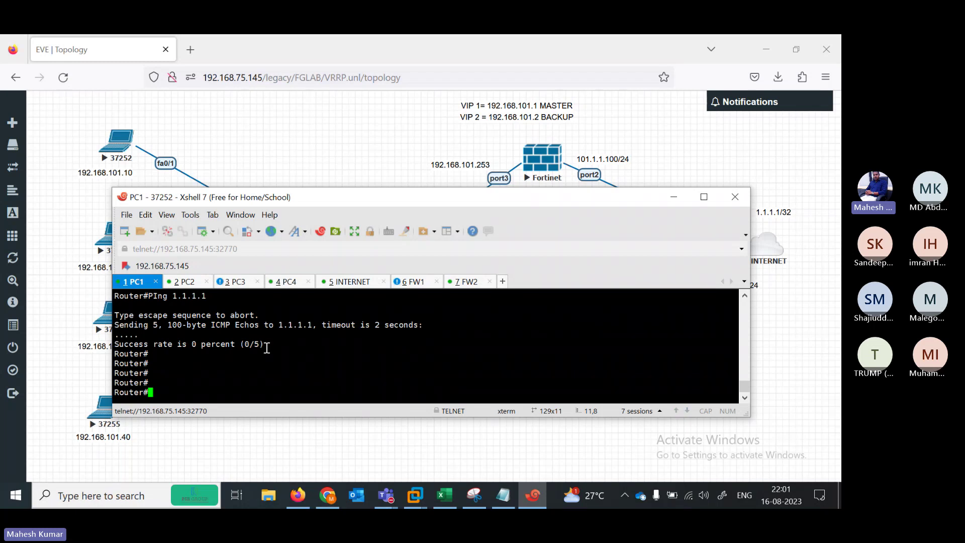
{"action": "left_click", "coordinate": [190, 285]}
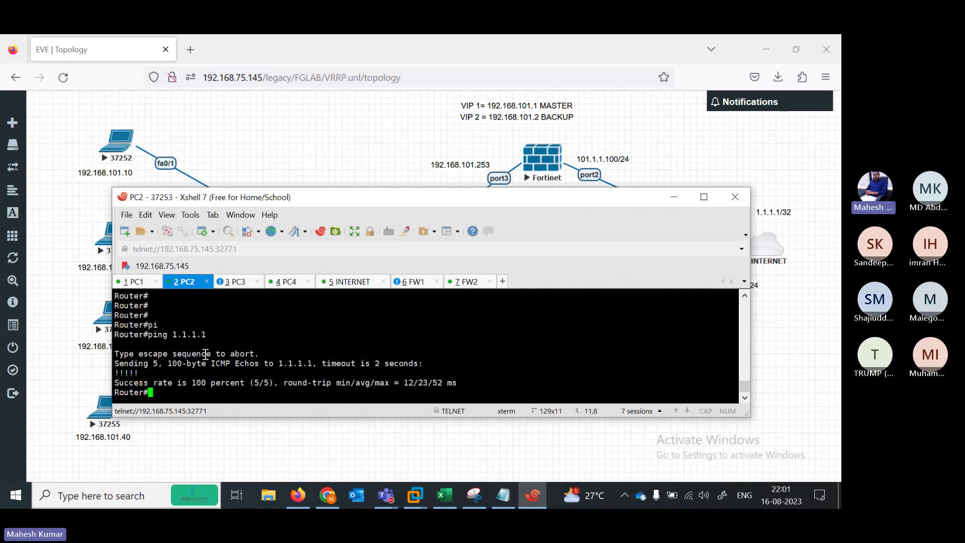
{"action": "key", "text": "Up"}
{"action": "key", "text": "Return"}
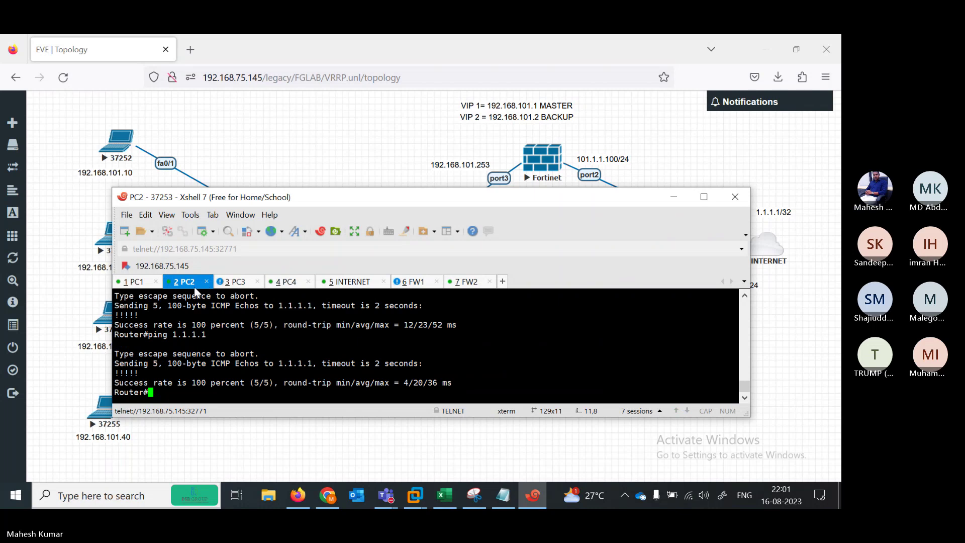
{"action": "left_click", "coordinate": [143, 285]}
{"action": "key", "text": "Up"}
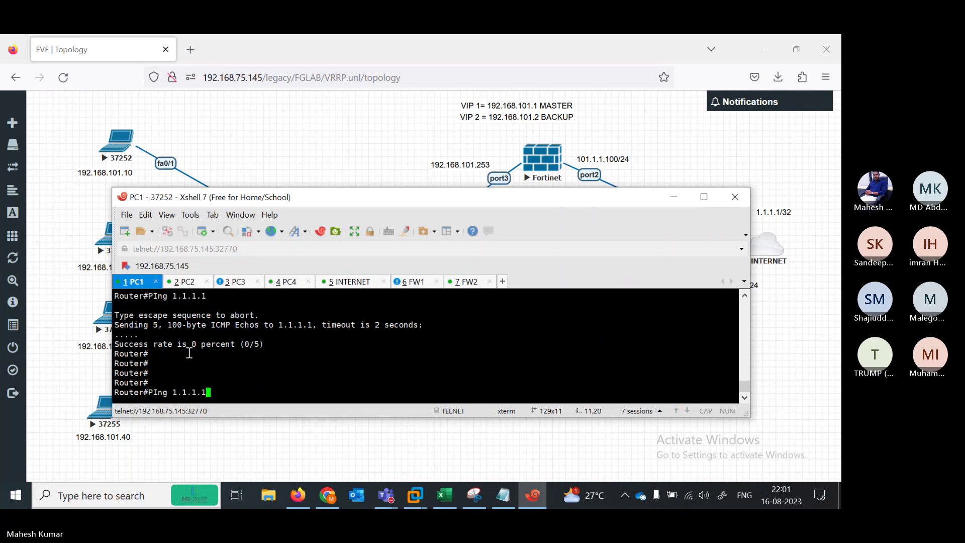
List PC3's interfaces, showing FastEthernet0/1 up at 192.168.101.30
{"action": "left_click", "coordinate": [240, 280]}
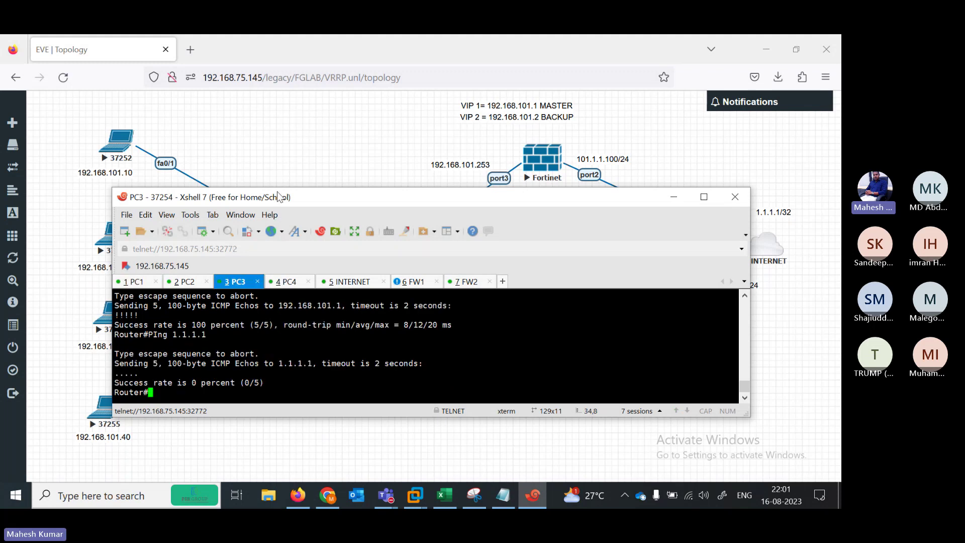
{"action": "left_click_drag", "start_coordinate": [278, 196], "coordinate": [288, 178]}
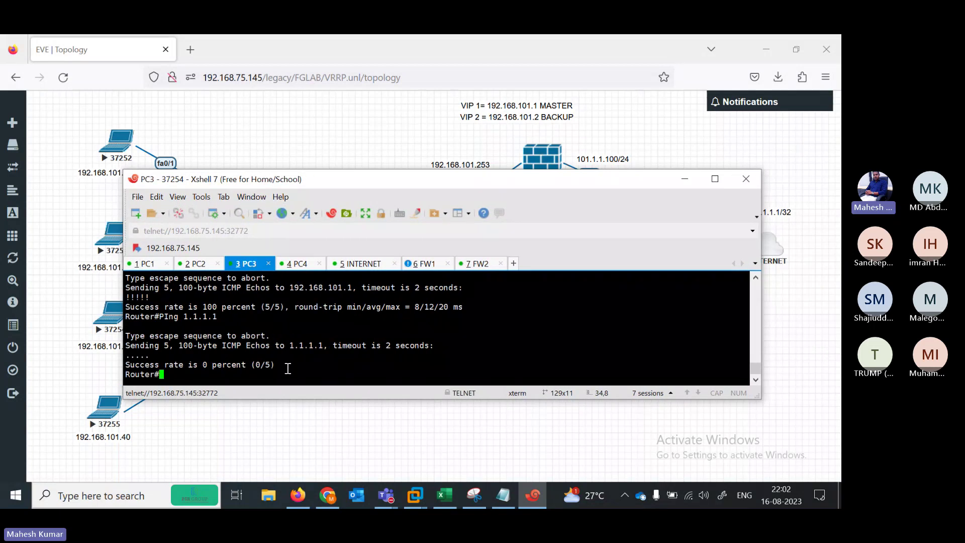
{"action": "type", "text": "sh"}
{"action": "key", "text": "Tab"}
{"action": "type", "text": "ip int b"}
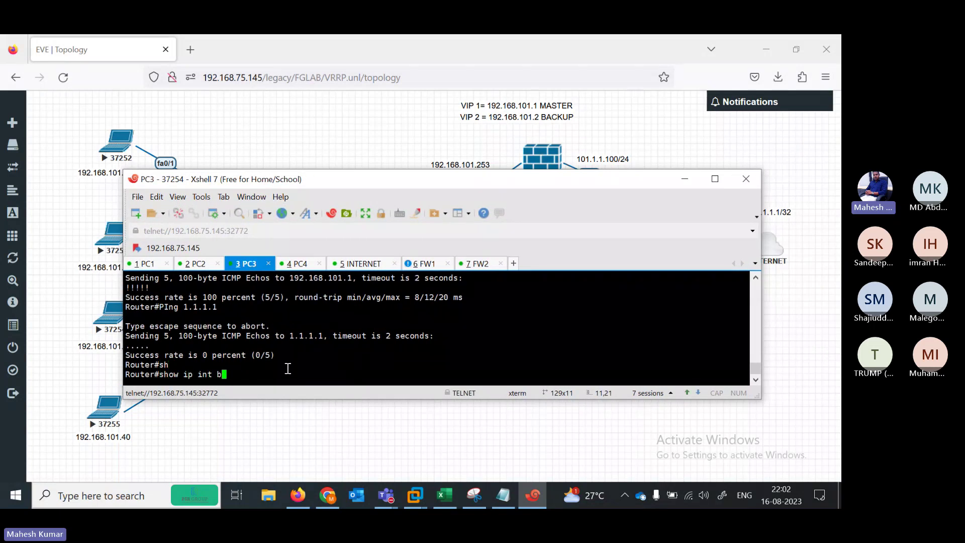
{"action": "type", "text": "r"}
{"action": "key", "text": "Return"}
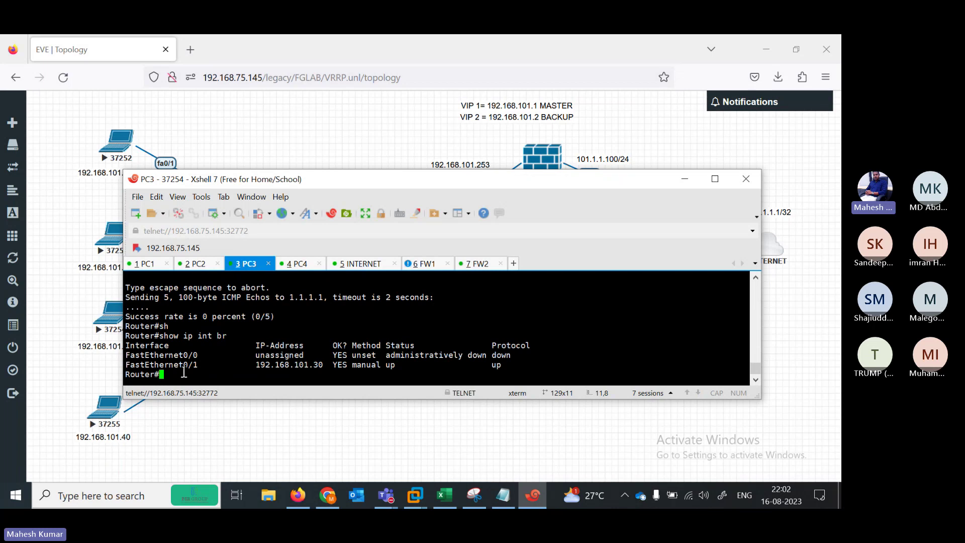
{"action": "left_click_drag", "start_coordinate": [179, 366], "coordinate": [335, 367]}
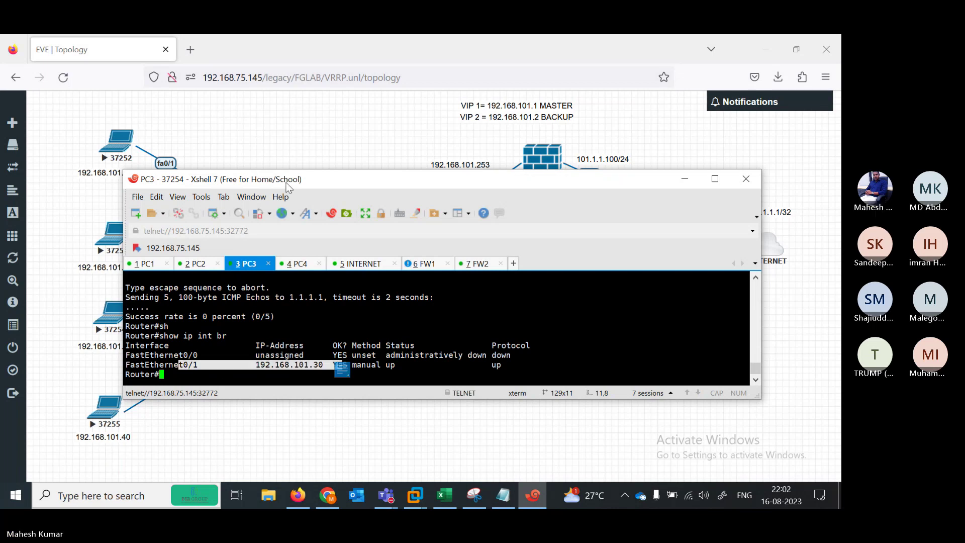
{"action": "left_click_drag", "start_coordinate": [289, 188], "coordinate": [328, 186]}
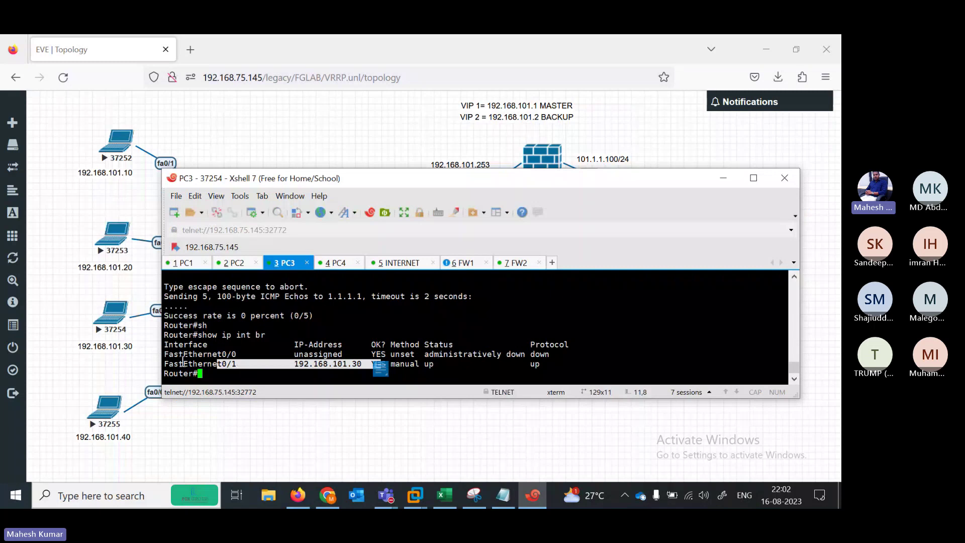
{"action": "left_click", "coordinate": [183, 363]}
Show PC3's routing table with default route 0.0.0.0/0 via 192.168.101.1
{"action": "key", "text": "Return"}
{"action": "key", "text": "Return"}
{"action": "key", "text": "Return"}
{"action": "key", "text": "Return"}
{"action": "key", "text": "Return"}
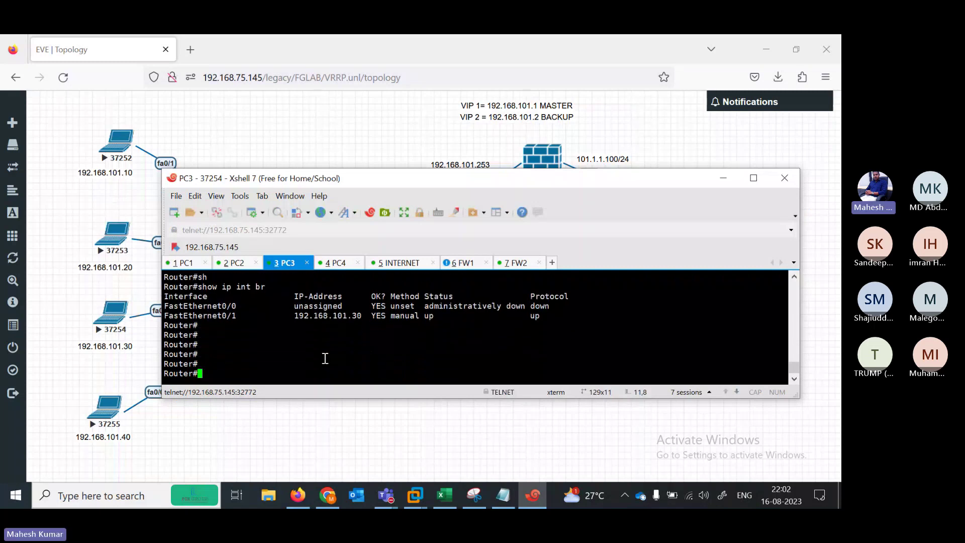
{"action": "type", "text": "sh"}
{"action": "key", "text": "Tab"}
{"action": "type", "text": "ip rou"}
{"action": "key", "text": "Tab"}
{"action": "key", "text": "Return"}
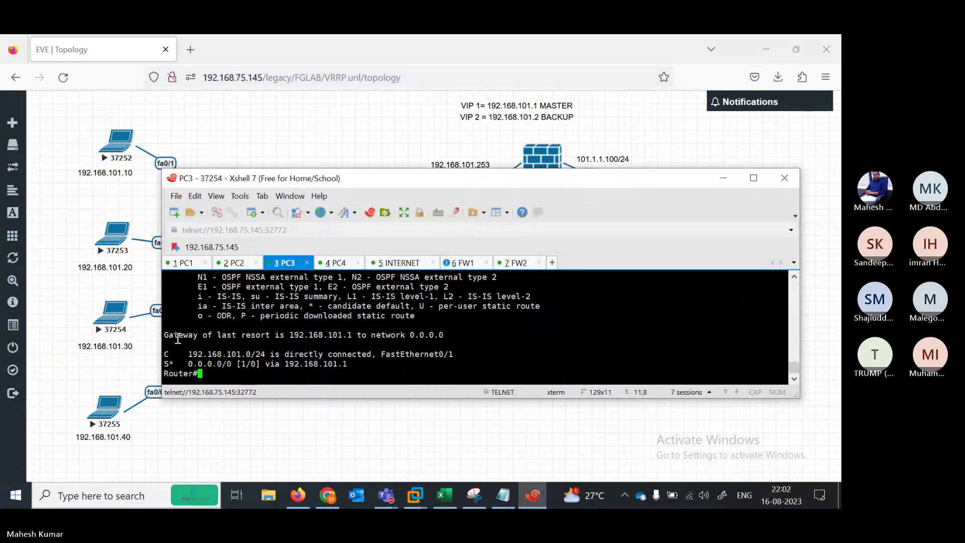
Display PC2's routing table to check its default gateway
{"action": "left_click", "coordinate": [231, 263]}
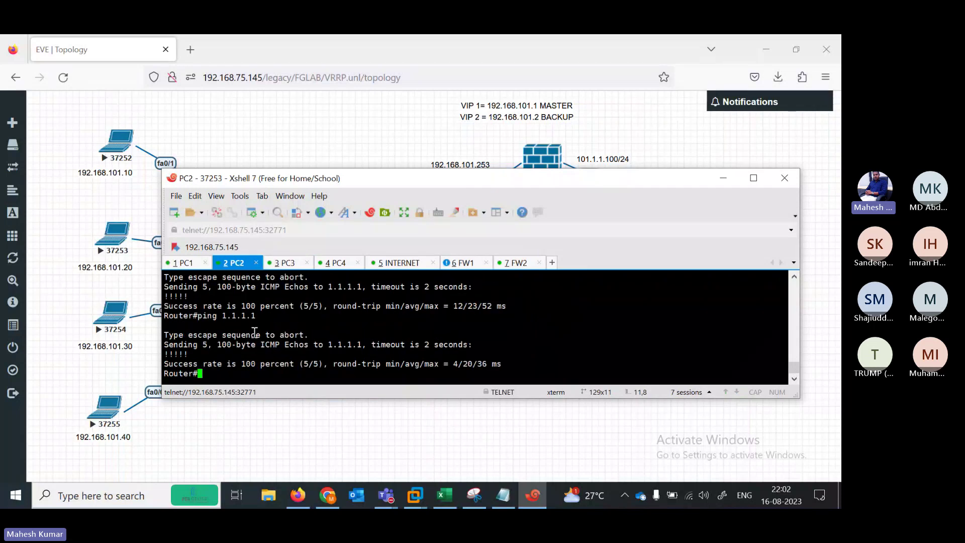
{"action": "type", "text": "sh"}
{"action": "key", "text": "Tab"}
{"action": "type", "text": "ip rou"}
{"action": "key", "text": "Tab"}
{"action": "key", "text": "Return"}
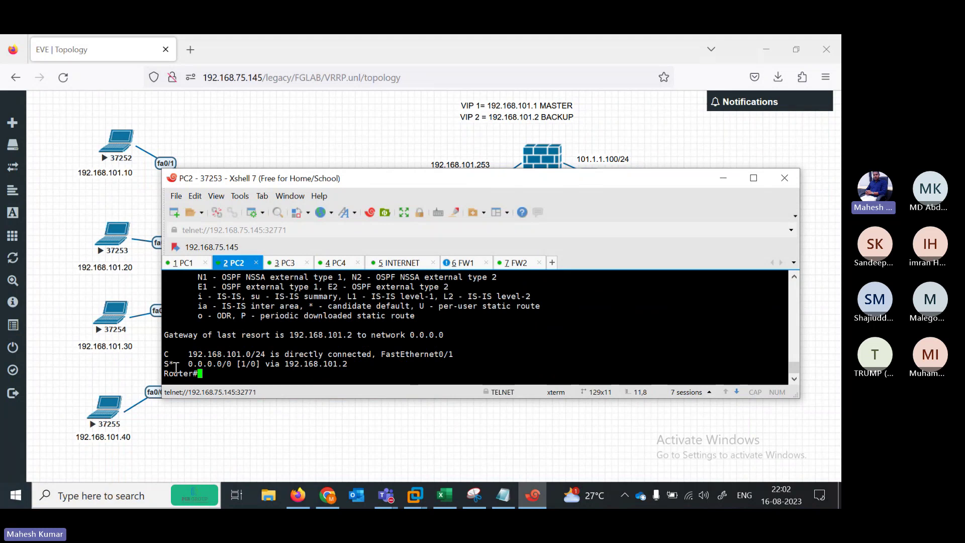
Display PC1's routing table to check its default gateway
{"action": "left_click", "coordinate": [185, 263]}
{"action": "key", "text": "BackSpace"}
{"action": "key", "text": "BackSpace"}
{"action": "key", "text": "BackSpace"}
{"action": "key", "text": "BackSpace"}
{"action": "key", "text": "BackSpace"}
{"action": "key", "text": "BackSpace"}
{"action": "key", "text": "BackSpace"}
{"action": "key", "text": "BackSpace"}
{"action": "key", "text": "BackSpace"}
{"action": "key", "text": "BackSpace"}
{"action": "key", "text": "BackSpace"}
{"action": "key", "text": "BackSpace"}
{"action": "type", "text": "sh"}
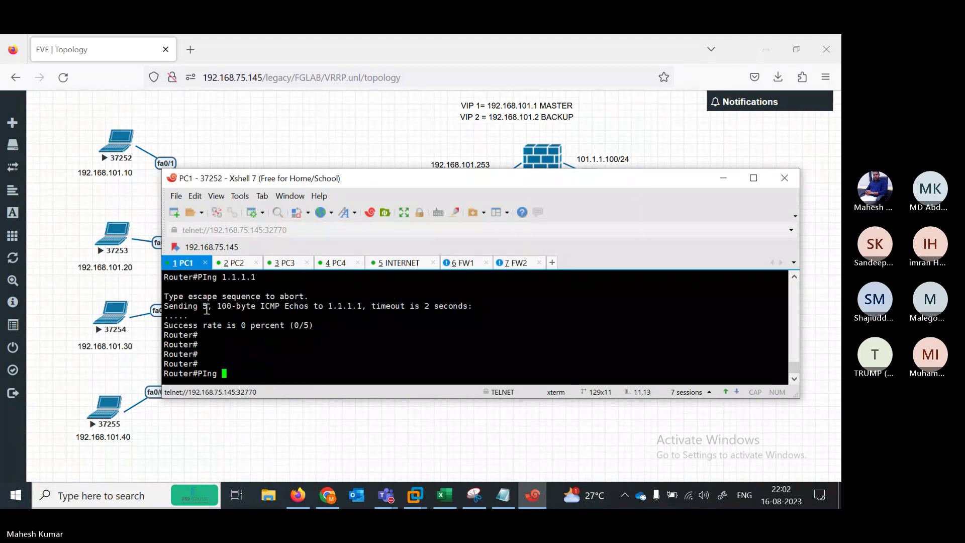
{"action": "key", "text": "Tab"}
{"action": "type", "text": "i pr"}
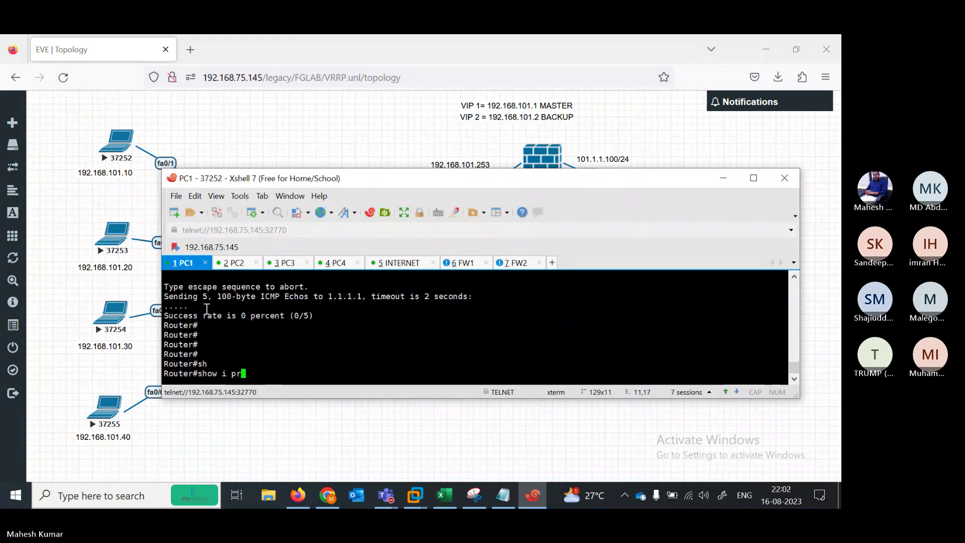
{"action": "key", "text": "BackSpace"}
{"action": "key", "text": "BackSpace"}
{"action": "key", "text": "BackSpace"}
{"action": "type", "text": "p rou"}
{"action": "key", "text": "Tab"}
{"action": "type", "text": "te"}
{"action": "key", "text": "Return"}
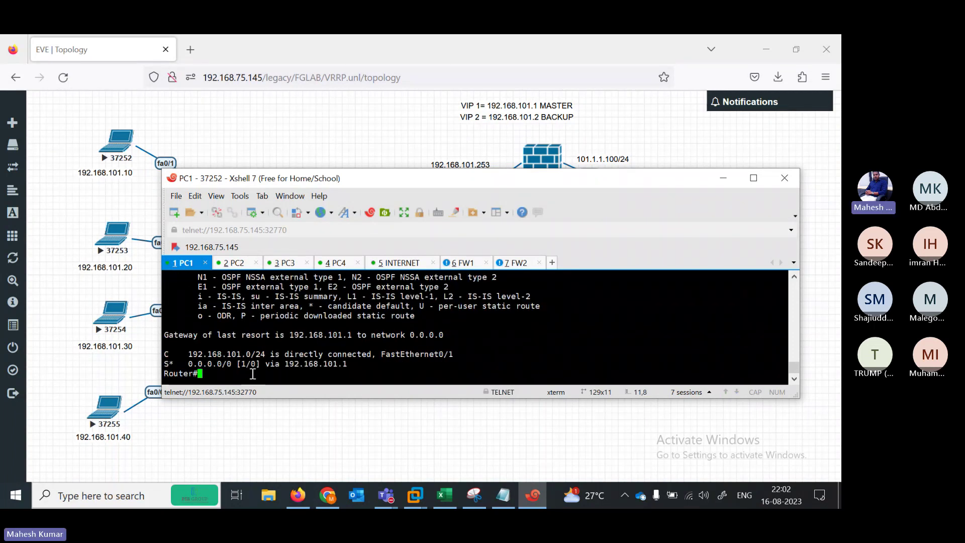
Ping 1.1.1.1 from PC1, which fails
{"action": "key", "text": "Return"}
{"action": "key", "text": "Return"}
{"action": "key", "text": "Return"}
{"action": "type", "text": "pi"}
{"action": "key", "text": "Tab"}
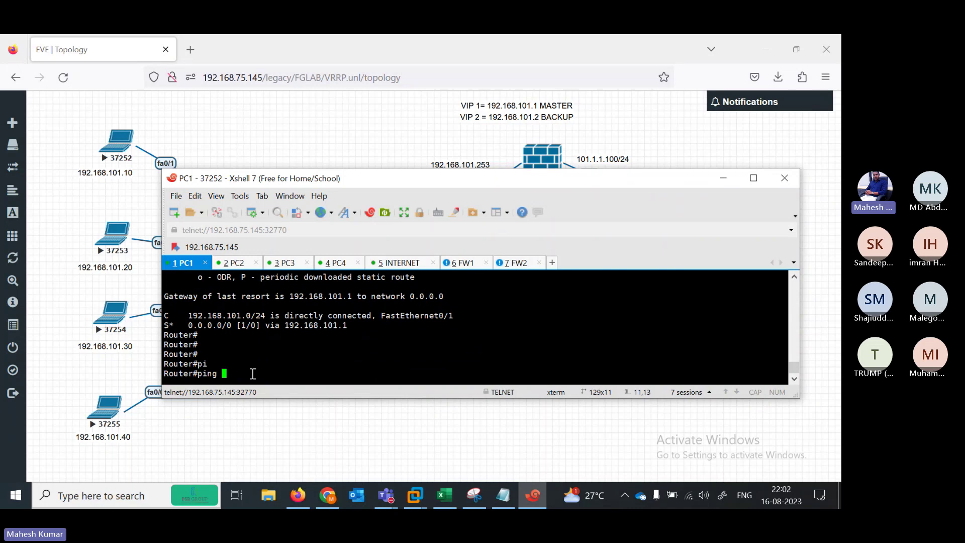
{"action": "type", "text": "1.1.1.1"}
{"action": "key", "text": "Return"}
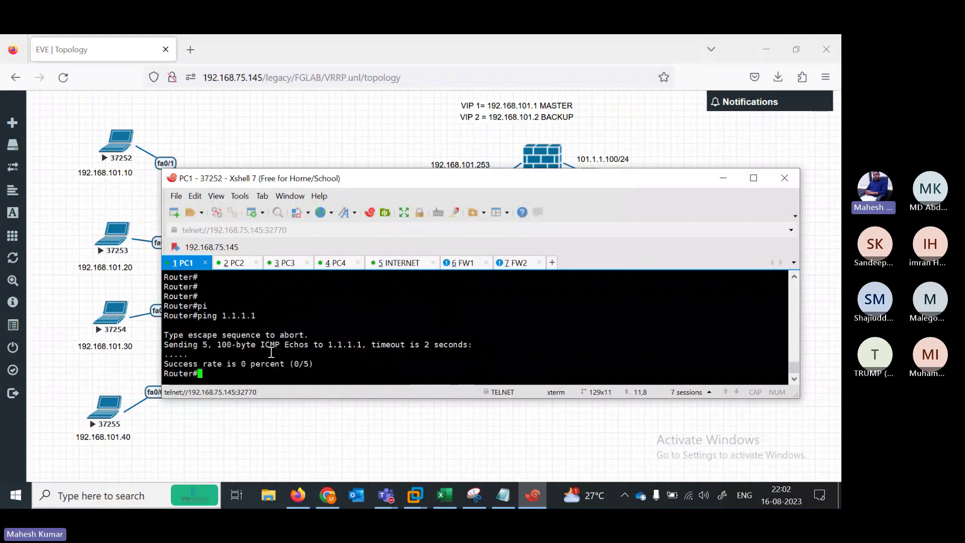
Ping the first virtual IP 192.168.101.1 from PC1, which succeeds 100 percent
{"action": "type", "text": "pi"}
{"action": "key", "text": "Tab"}
{"action": "type", "text": "1"}
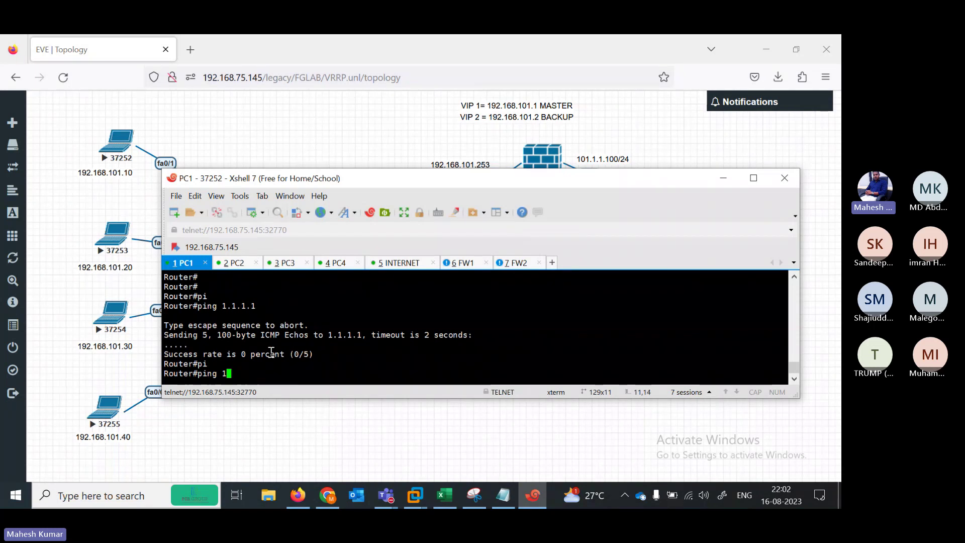
{"action": "type", "text": "01.1.1."}
{"action": "key", "text": "BackSpace"}
{"action": "key", "text": "BackSpace"}
{"action": "key", "text": "BackSpace"}
{"action": "key", "text": "BackSpace"}
{"action": "key", "text": "BackSpace"}
{"action": "key", "text": "BackSpace"}
{"action": "key", "text": "BackSpace"}
{"action": "key", "text": "BackSpace"}
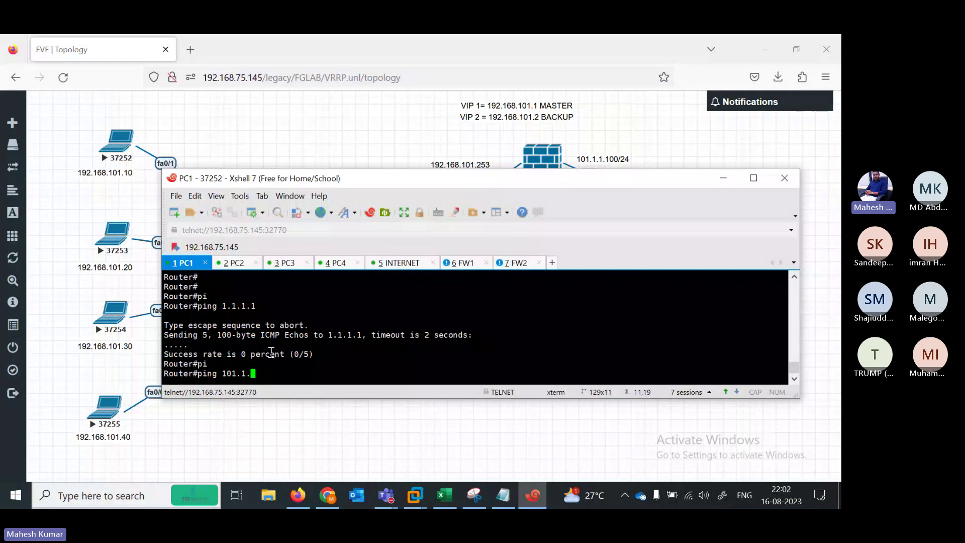
{"action": "type", "text": "192.1681"}
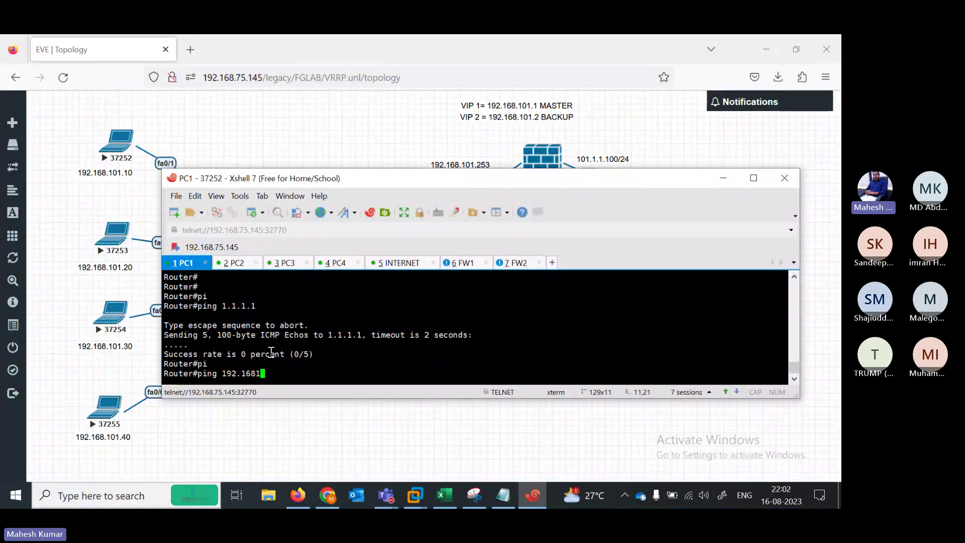
{"action": "key", "text": "BackSpace"}
{"action": "key", "text": "BackSpace"}
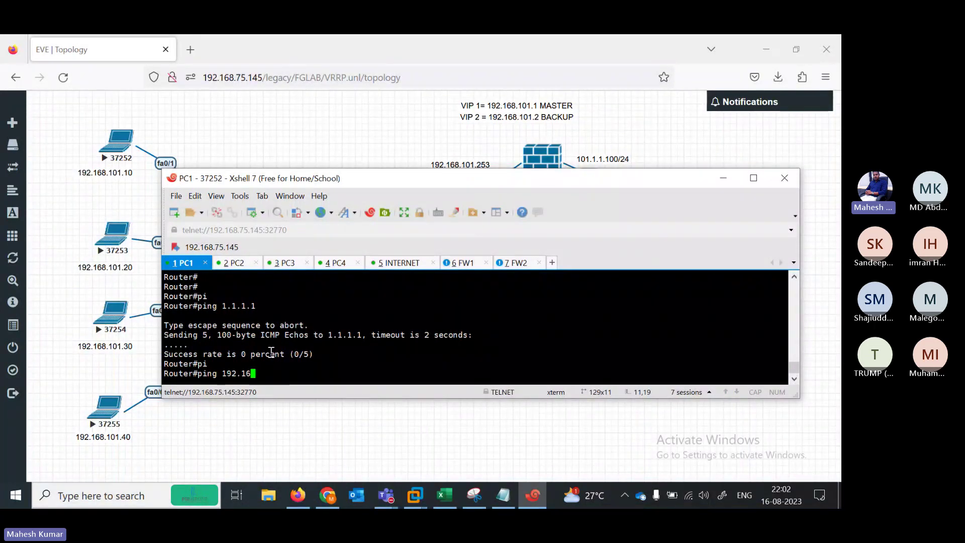
{"action": "type", "text": "8."}
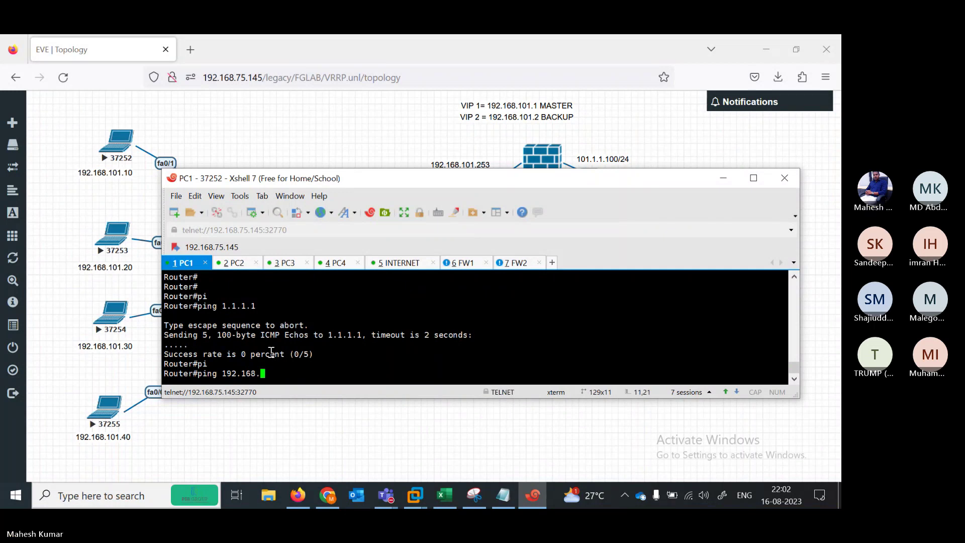
{"action": "type", "text": "101.1"}
{"action": "key", "text": "Return"}
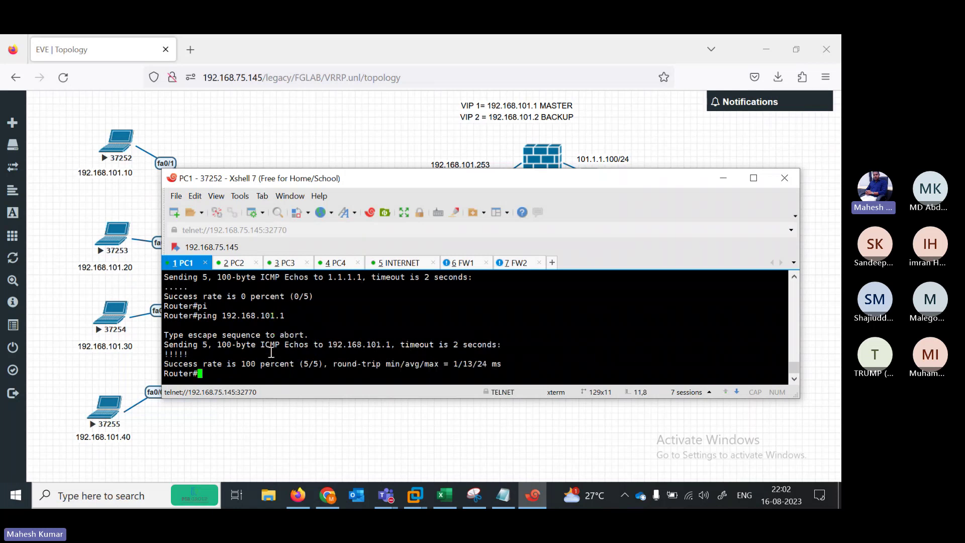
Ping the second virtual IP 192.168.101.2 from PC1, getting 4/5 replies
{"action": "key", "text": "Up"}
{"action": "key", "text": "BackSpace"}
{"action": "type", "text": "2"}
{"action": "key", "text": "Return"}
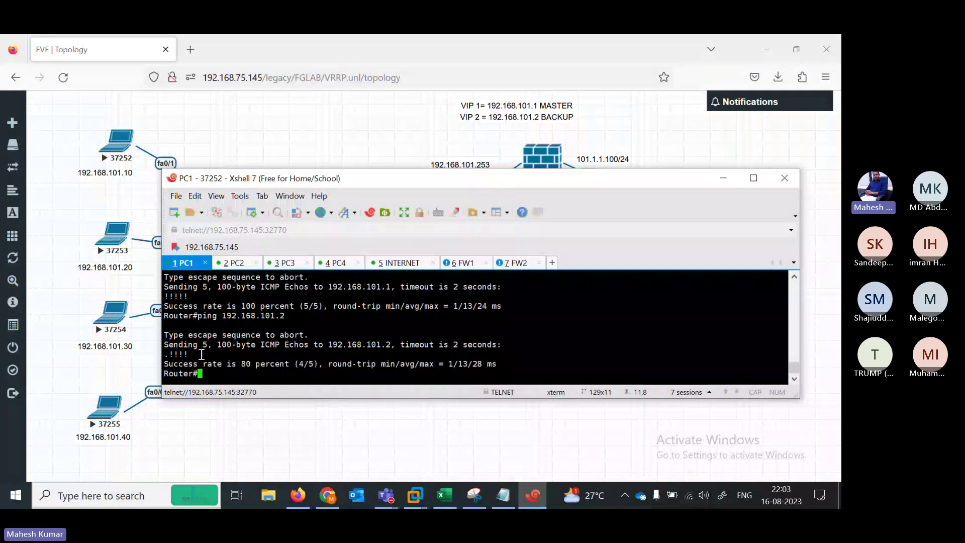
{"action": "left_click_drag", "start_coordinate": [231, 315], "coordinate": [452, 364]}
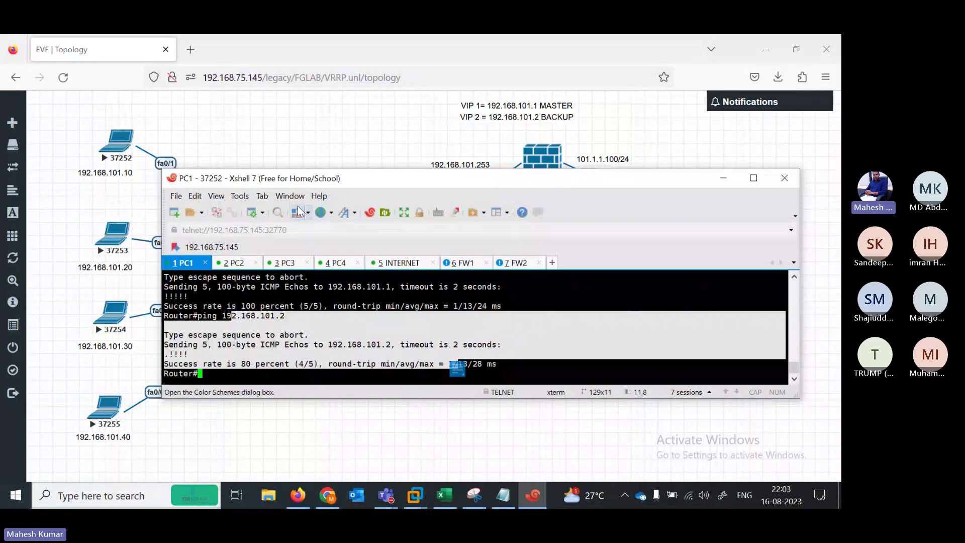
{"action": "left_click", "coordinate": [293, 122]}
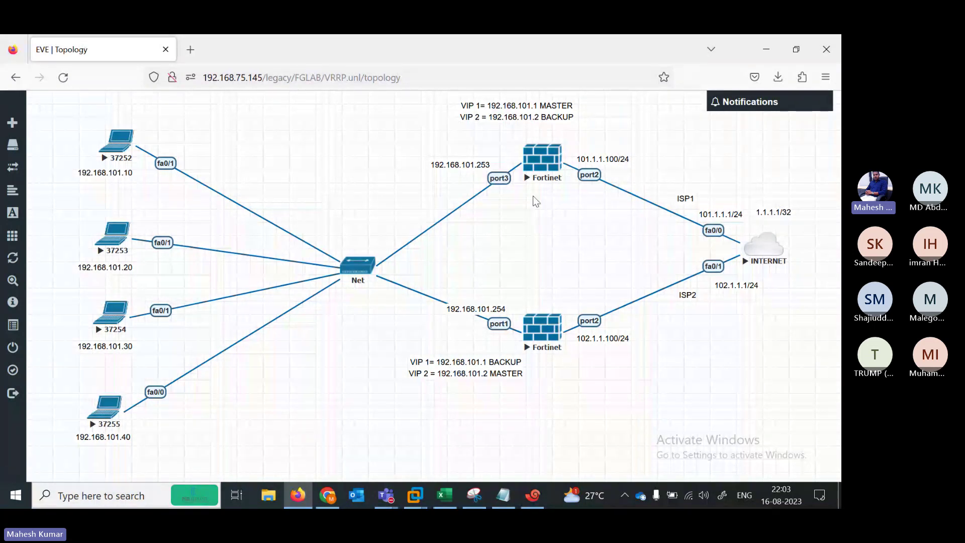
{"action": "left_click", "coordinate": [531, 496]}
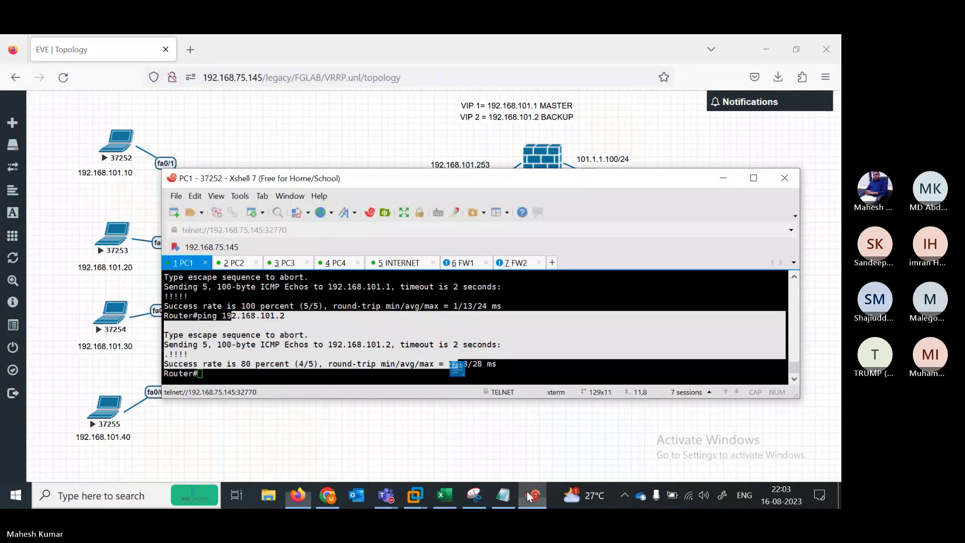
{"action": "key", "text": "Return"}
{"action": "key", "text": "Return"}
{"action": "key", "text": "Return"}
{"action": "key", "text": "Return"}
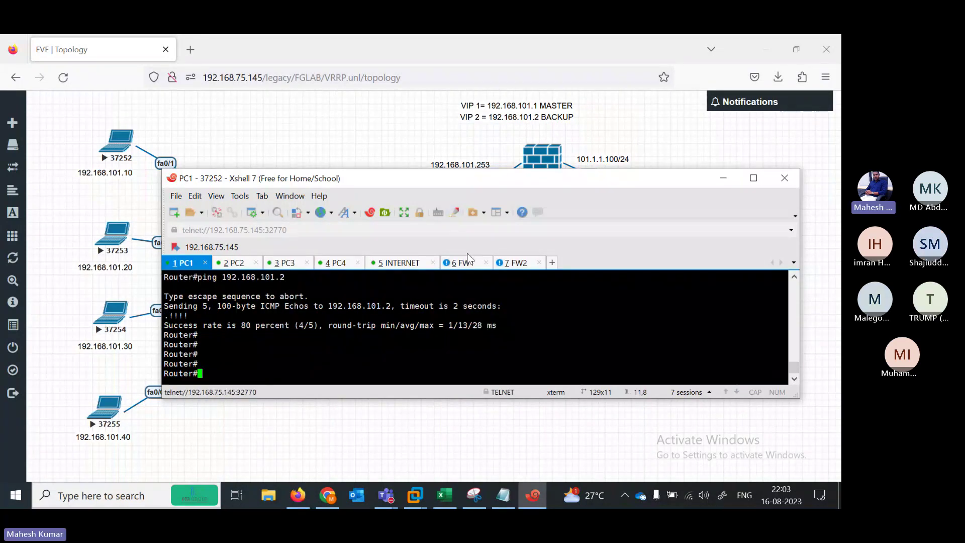
Run get router info vrrp on FW1, showing VRID 2 at 192.168.101.2, priority 100, BACKUP
{"action": "left_click", "coordinate": [465, 263]}
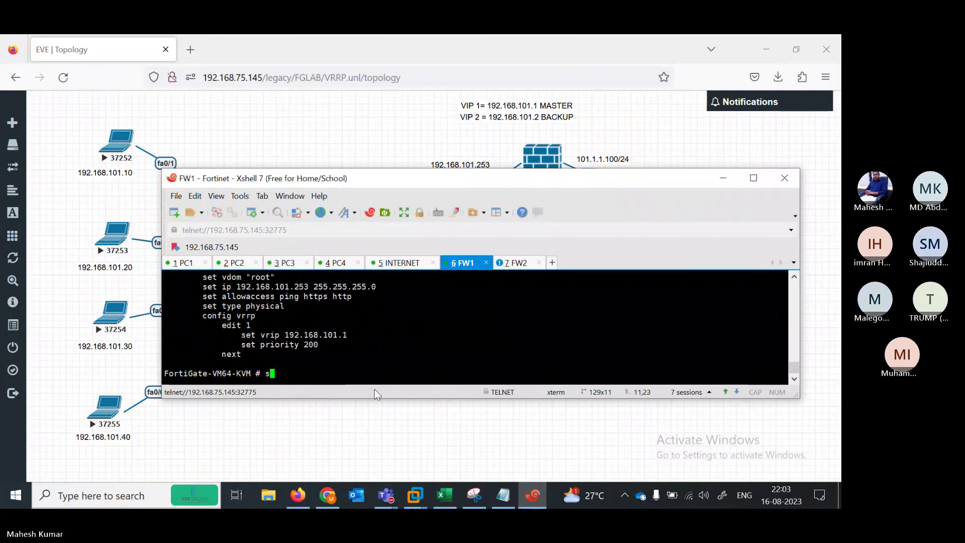
{"action": "type", "text": "show"}
{"action": "key", "text": "BackSpace"}
{"action": "key", "text": "BackSpace"}
{"action": "key", "text": "BackSpace"}
{"action": "key", "text": "BackSpace"}
{"action": "type", "text": "get in"}
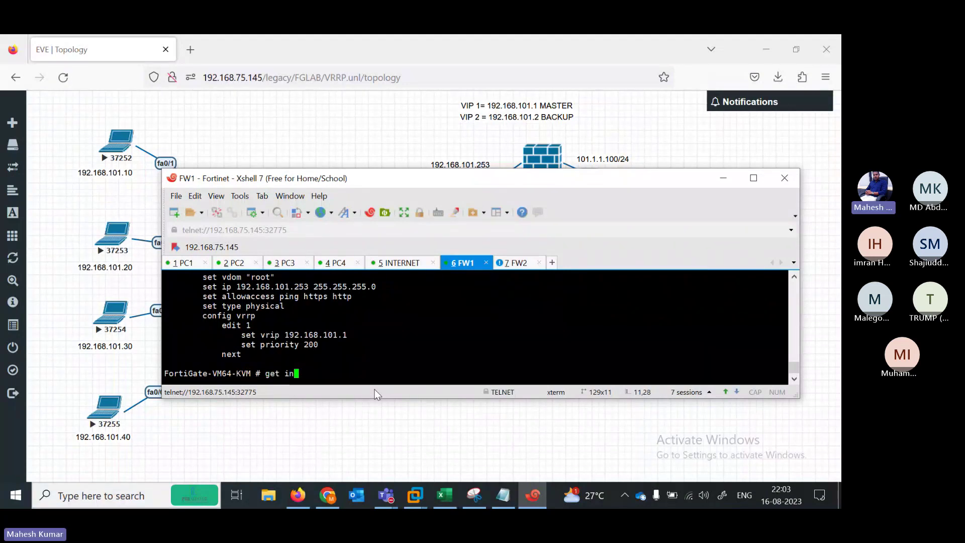
{"action": "key", "text": "BackSpace"}
{"action": "key", "text": "BackSpace"}
{"action": "key", "text": "BackSpace"}
{"action": "type", "text": "router info "}
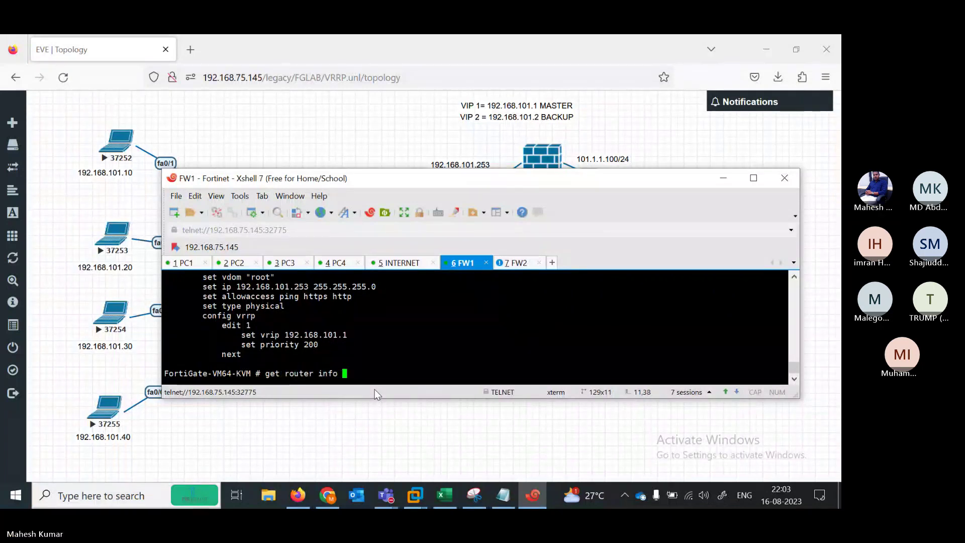
{"action": "type", "text": "vrrp"}
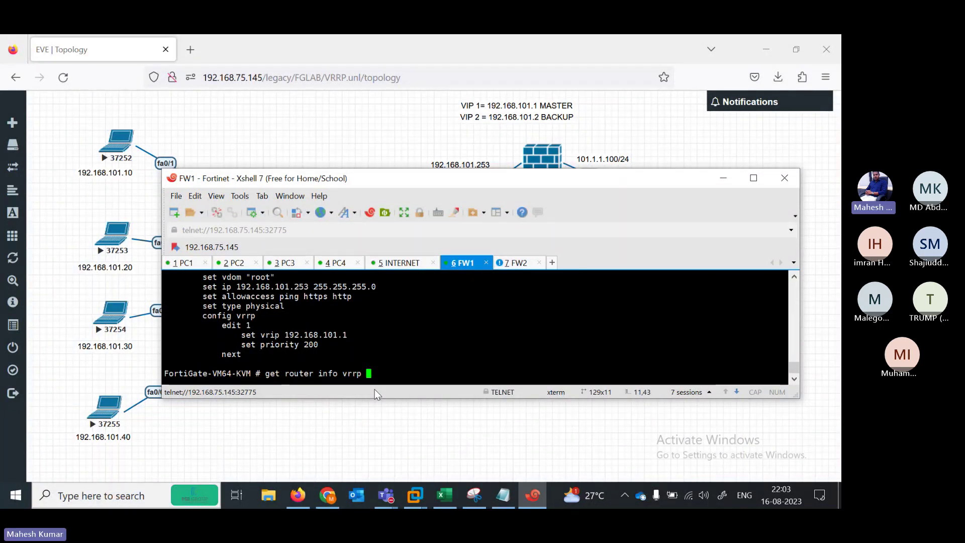
{"action": "key", "text": "Return"}
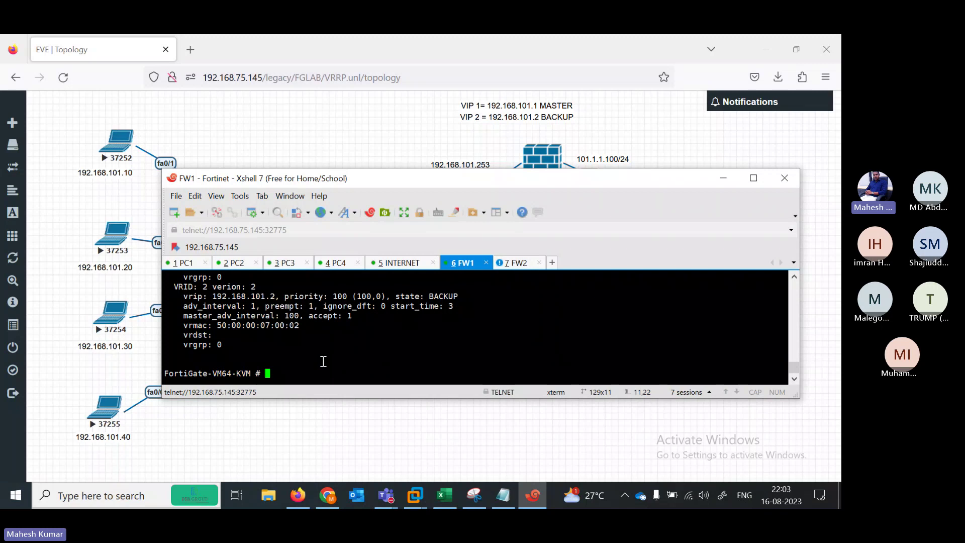
{"action": "type", "text": "execute ru"}
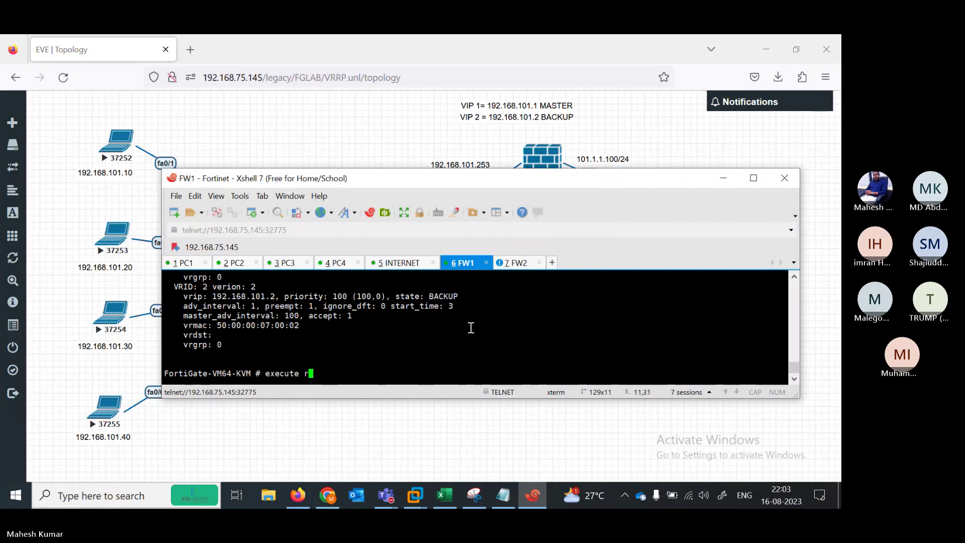
Log in to FW2 as admin and run get router info vrrp: MASTER for 192.168.101.2, BACKUP for 192.168.101.1
{"action": "left_click", "coordinate": [518, 262]}
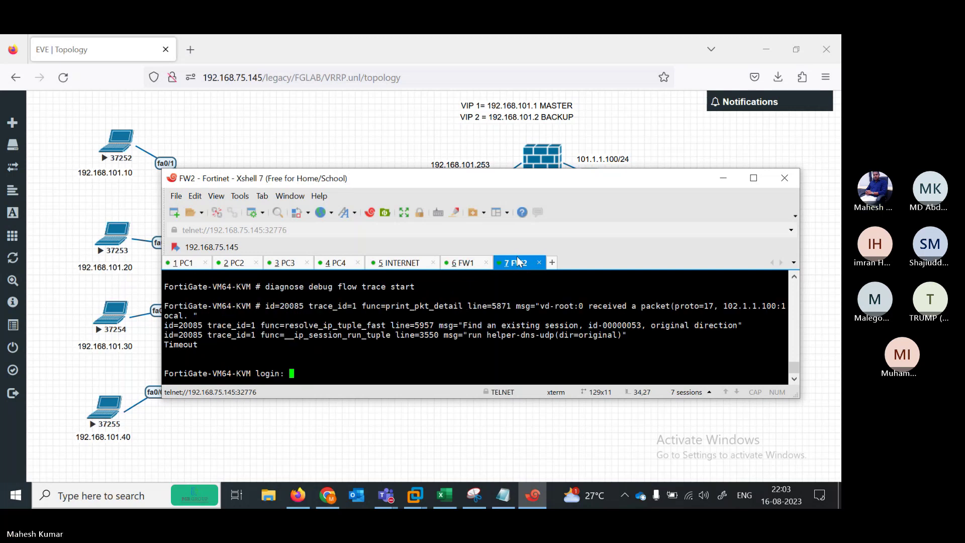
{"action": "type", "text": "admin"}
{"action": "key", "text": "Return"}
{"action": "key", "text": "Return"}
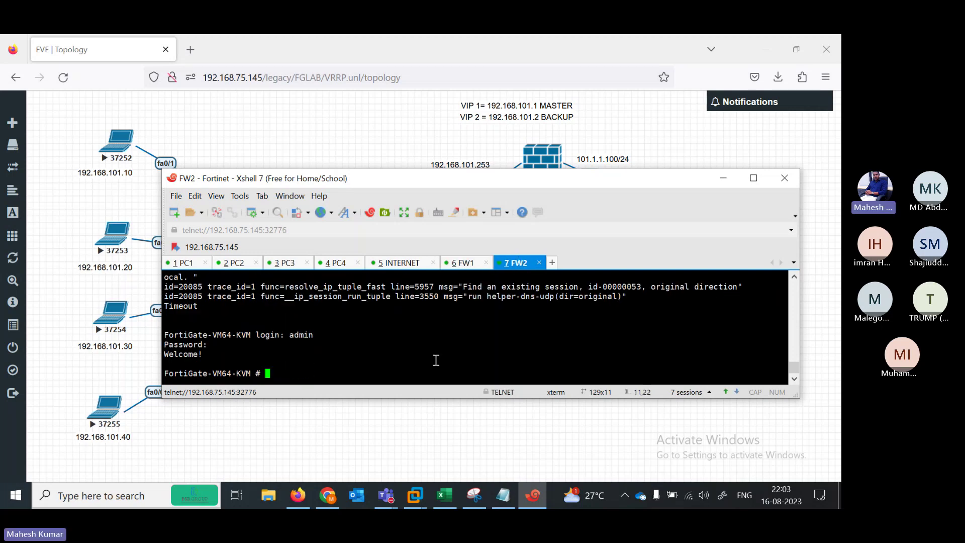
{"action": "type", "text": "get  router info v3"}
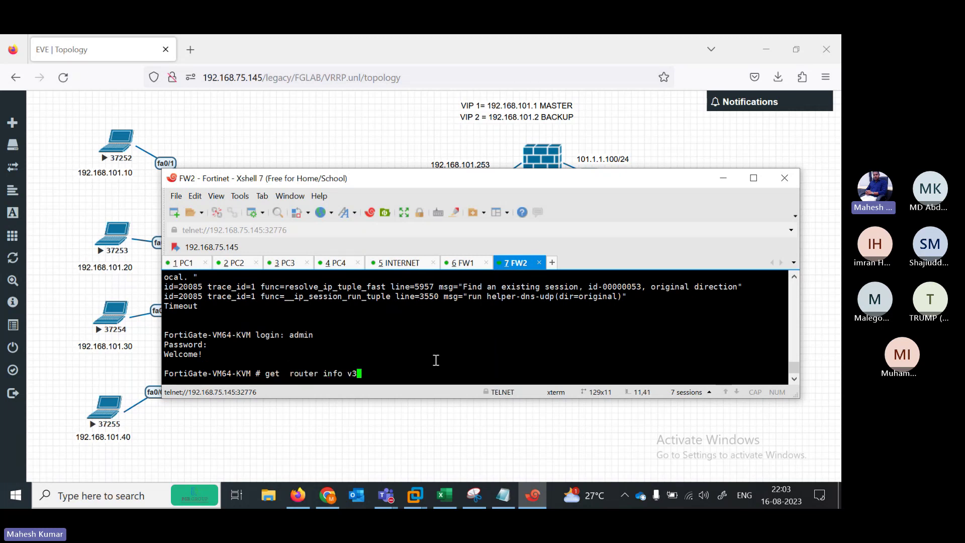
{"action": "type", "text": "rp"}
{"action": "key", "text": "Return"}
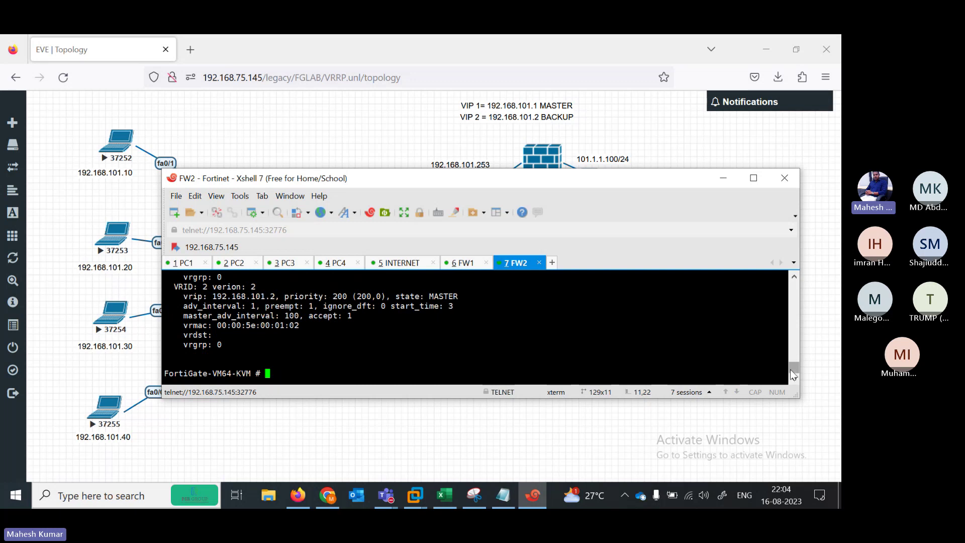
{"action": "left_click_drag", "start_coordinate": [793, 374], "coordinate": [790, 369]}
Reboot FW1 with execute reboot, confirming with y, then return to FW2
{"action": "left_click", "coordinate": [463, 263]}
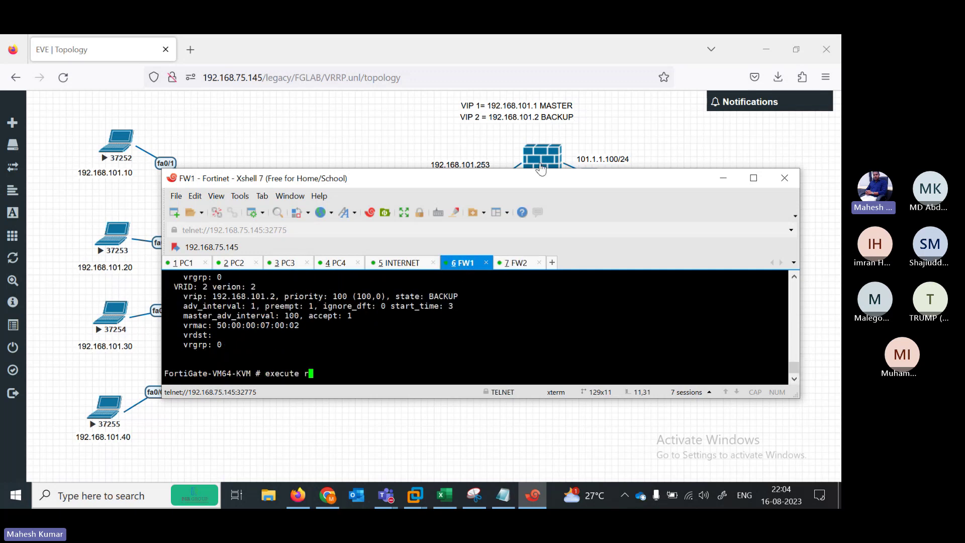
{"action": "left_click", "coordinate": [515, 266]}
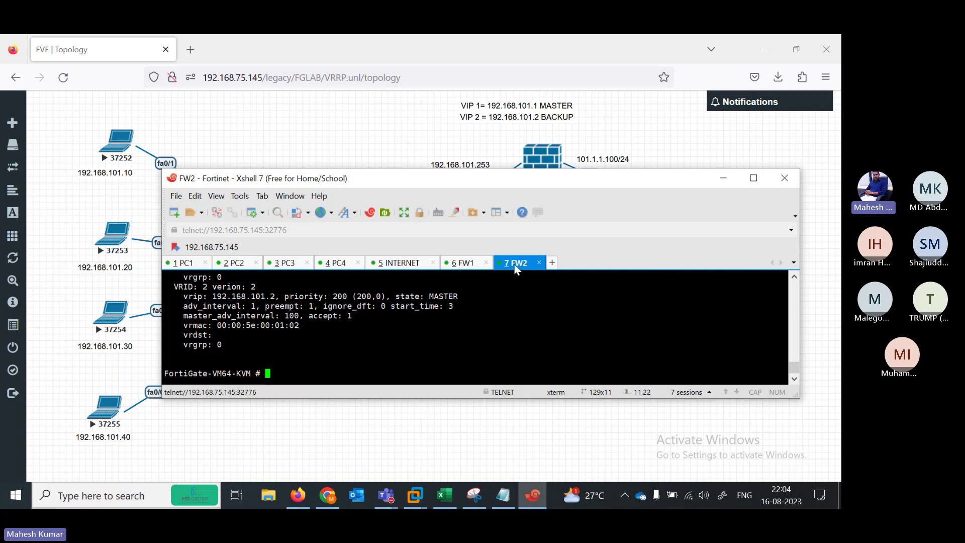
{"action": "left_click", "coordinate": [473, 266]}
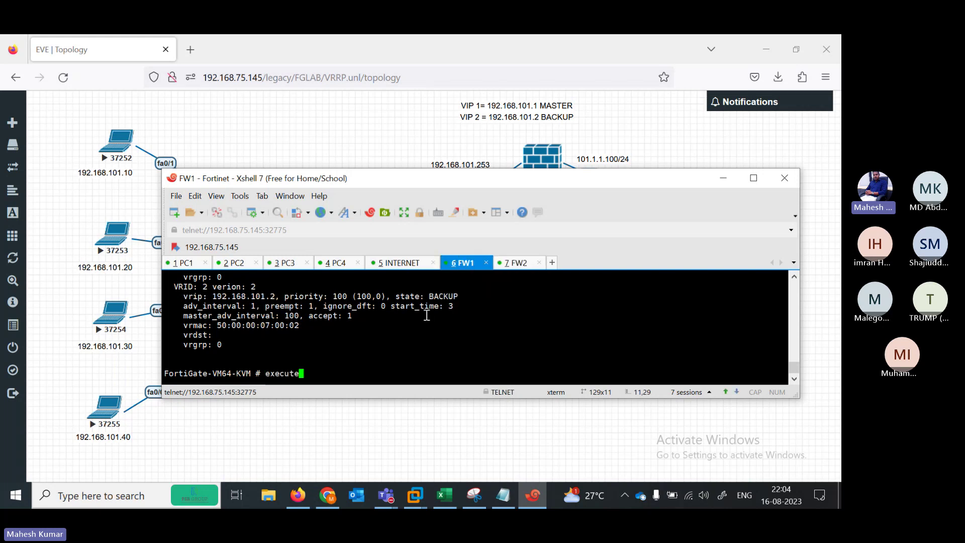
{"action": "key", "text": "BackSpace"}
{"action": "key", "text": "BackSpace"}
{"action": "key", "text": "BackSpace"}
{"action": "key", "text": "BackSpace"}
{"action": "key", "text": "BackSpace"}
{"action": "key", "text": "BackSpace"}
{"action": "key", "text": "BackSpace"}
{"action": "type", "text": "ex"}
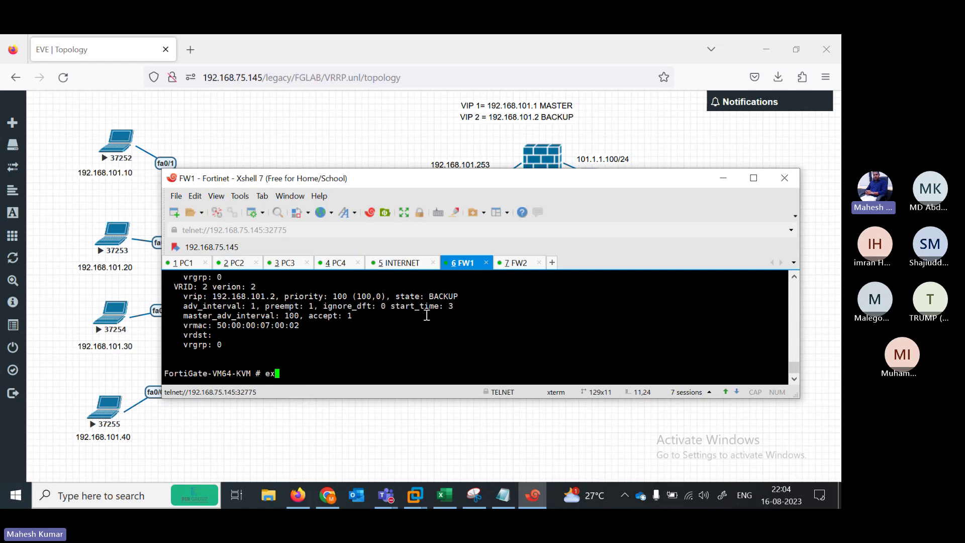
{"action": "type", "text": "ecuter"}
{"action": "type", "text": "reboot"}
{"action": "key", "text": "Return"}
{"action": "type", "text": "y"}
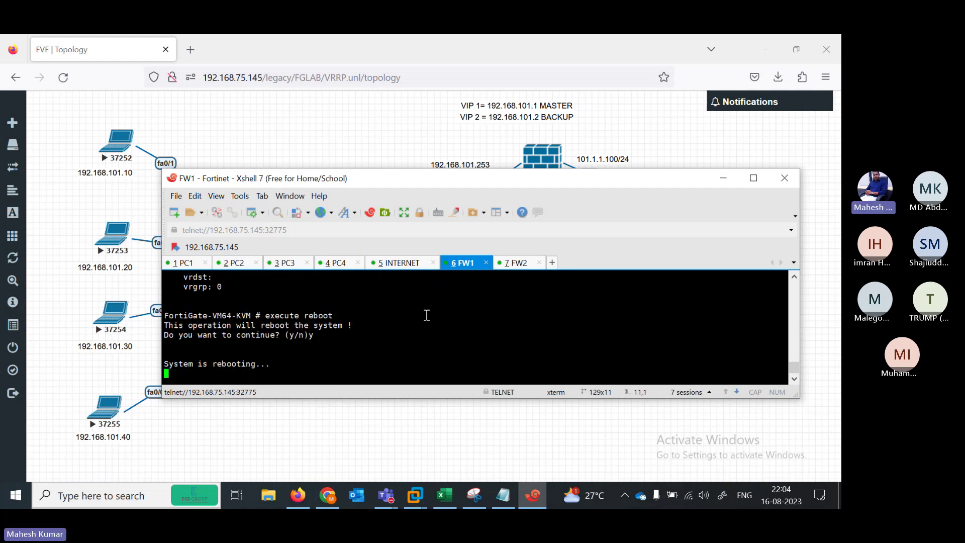
{"action": "key", "text": "ctrl+Tab"}
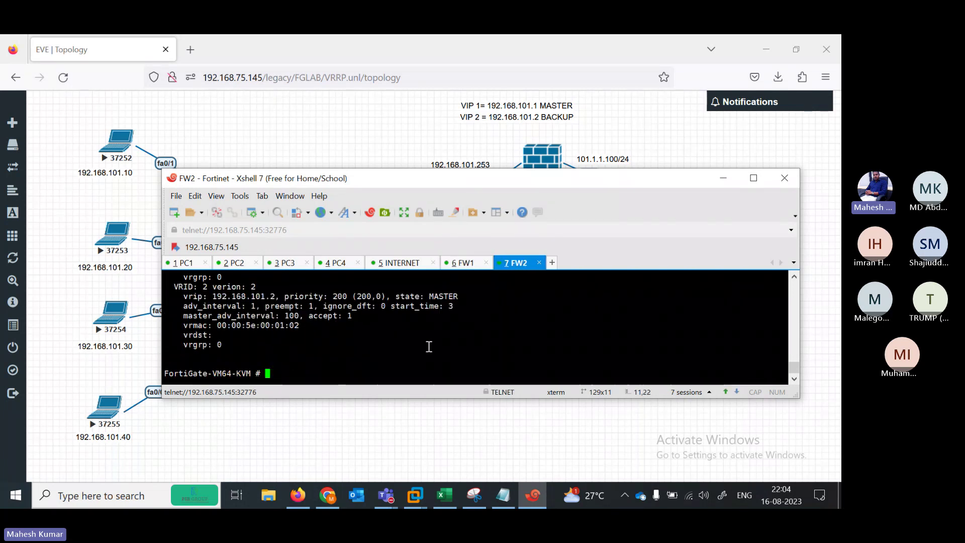
Rerun get router info vrrp on FW2, now MASTER for both 192.168.101.1 and 192.168.101.2
{"action": "left_click", "coordinate": [750, 179]}
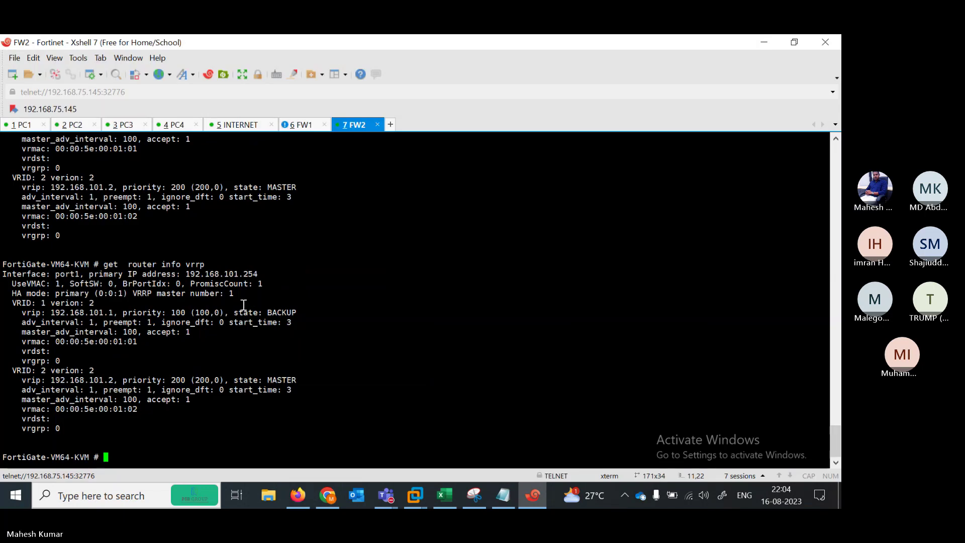
{"action": "key", "text": "Up"}
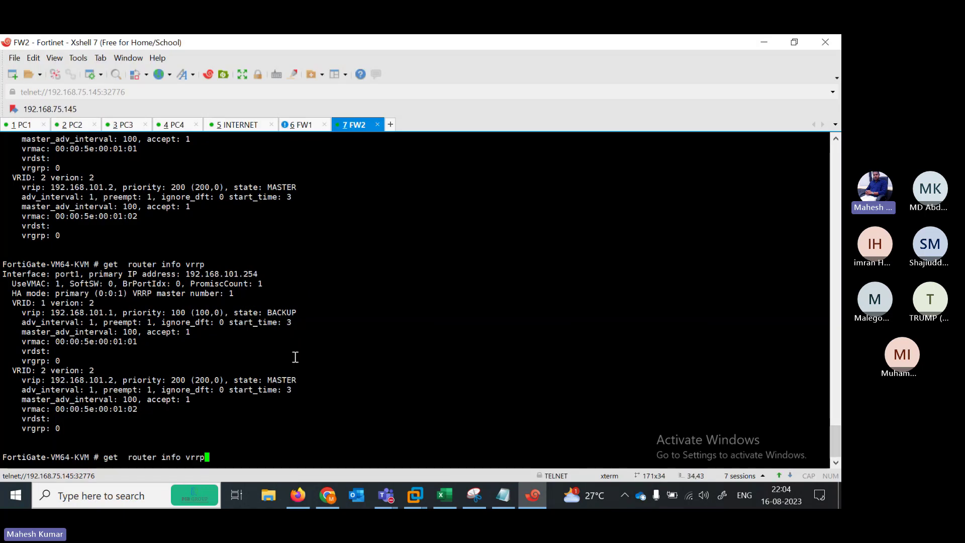
{"action": "key", "text": "Return"}
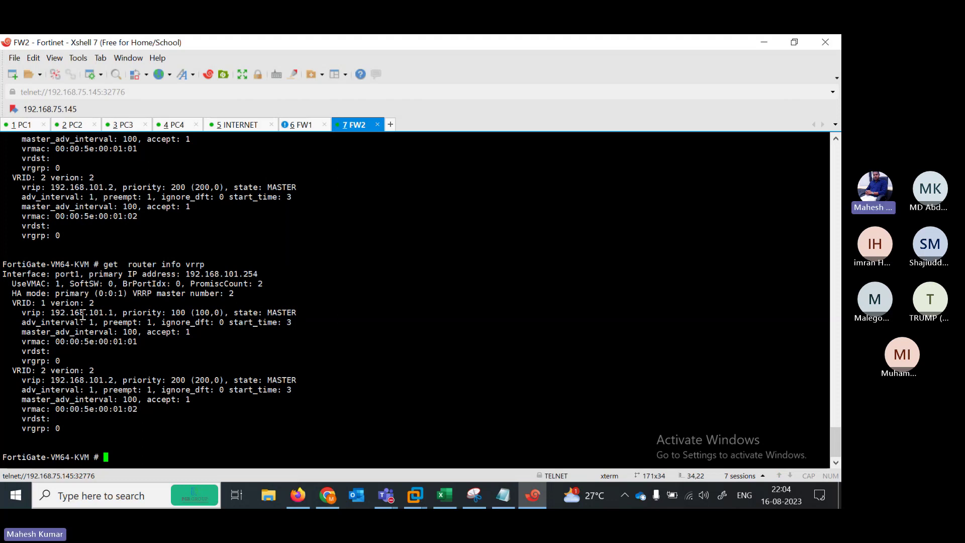
{"action": "left_click_drag", "start_coordinate": [83, 315], "coordinate": [121, 315]}
{"action": "left_click_drag", "start_coordinate": [84, 380], "coordinate": [299, 381]}
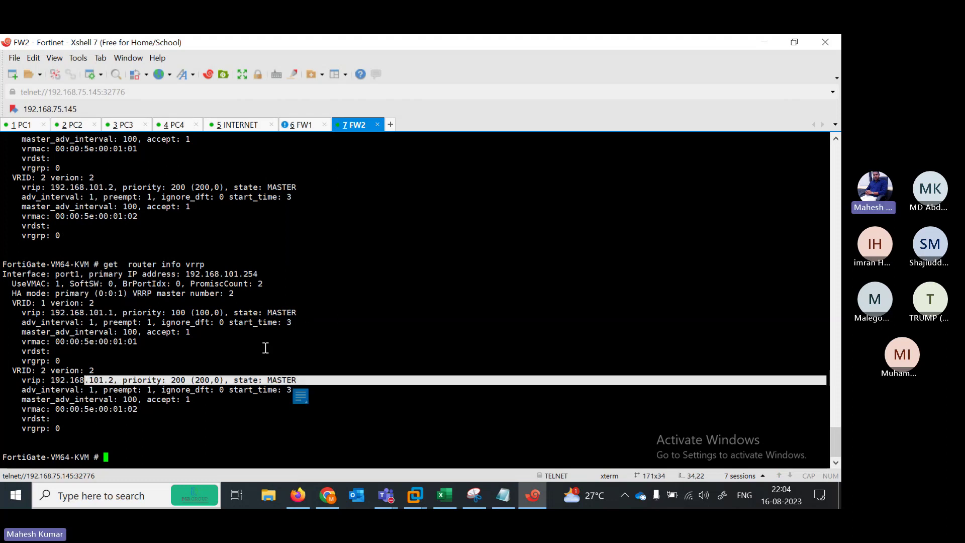
Re-ping 192.168.101.2 from PC1, now succeeding 100 percent (5/5)
{"action": "left_click", "coordinate": [73, 124]}
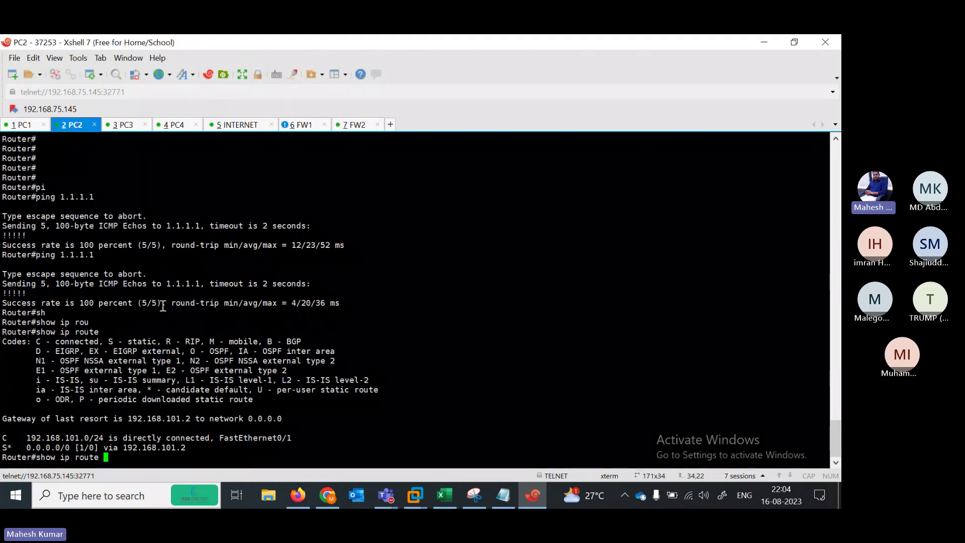
{"action": "left_click", "coordinate": [24, 125]}
{"action": "key", "text": "Up"}
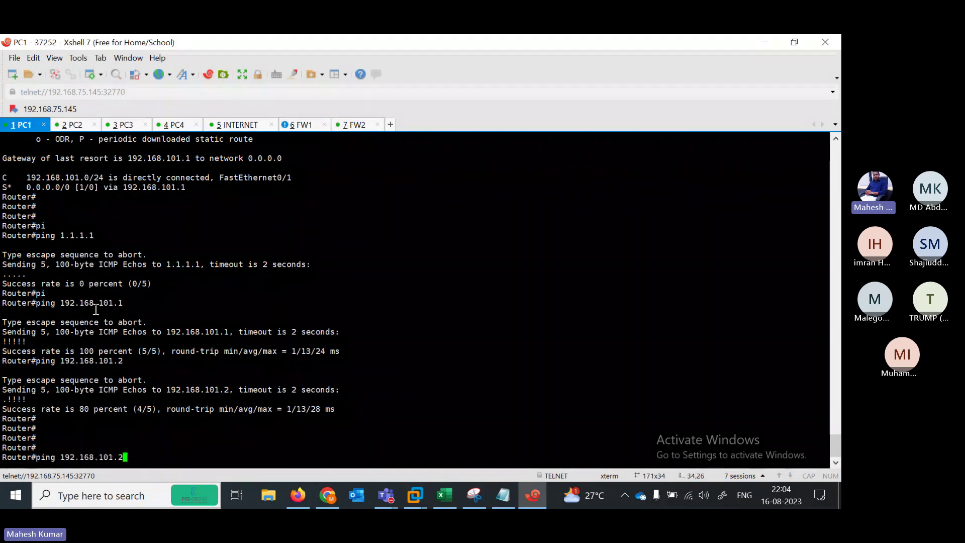
{"action": "key", "text": "Return"}
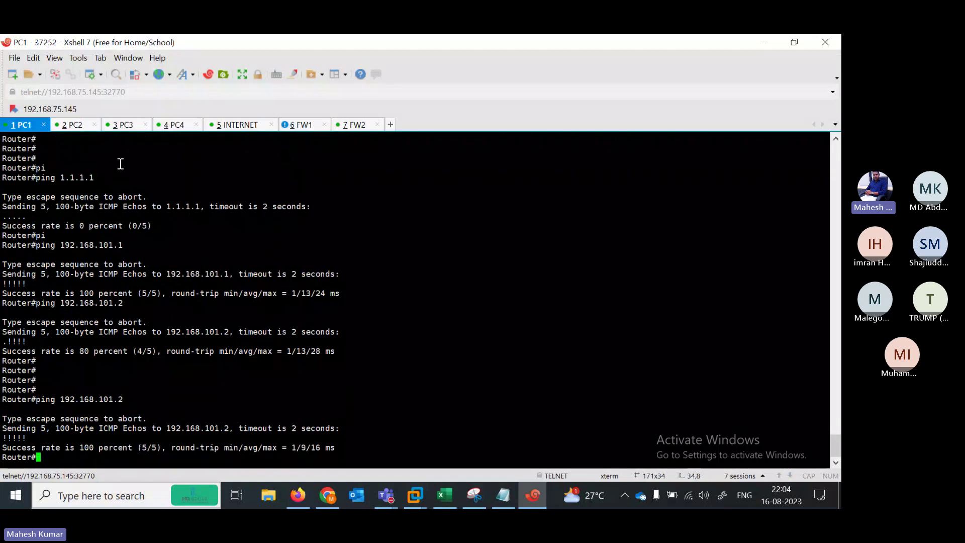
{"action": "left_click", "coordinate": [795, 42]}
Ping 192.168.101.1 from PC1 during the failover
{"action": "key", "text": "Up"}
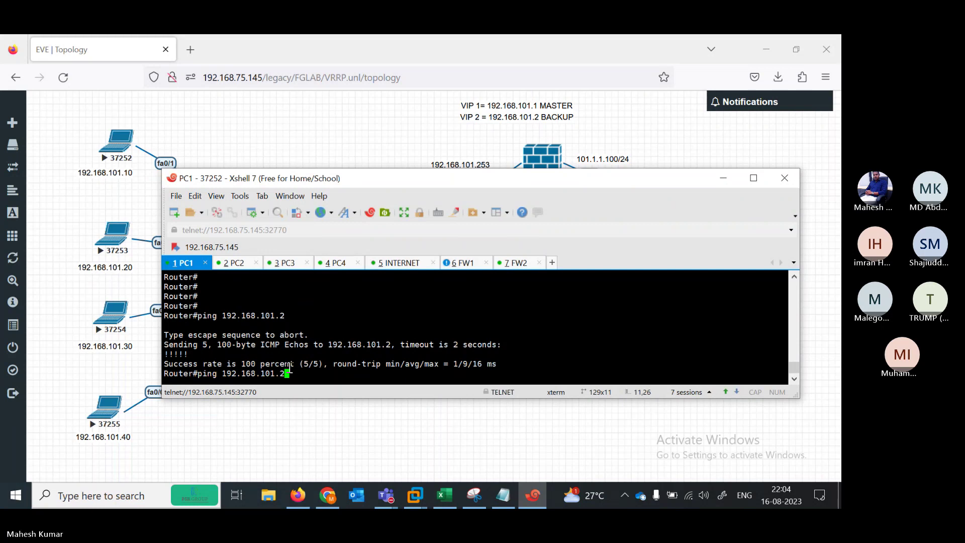
{"action": "key", "text": "BackSpace"}
{"action": "type", "text": "1"}
{"action": "key", "text": "Return"}
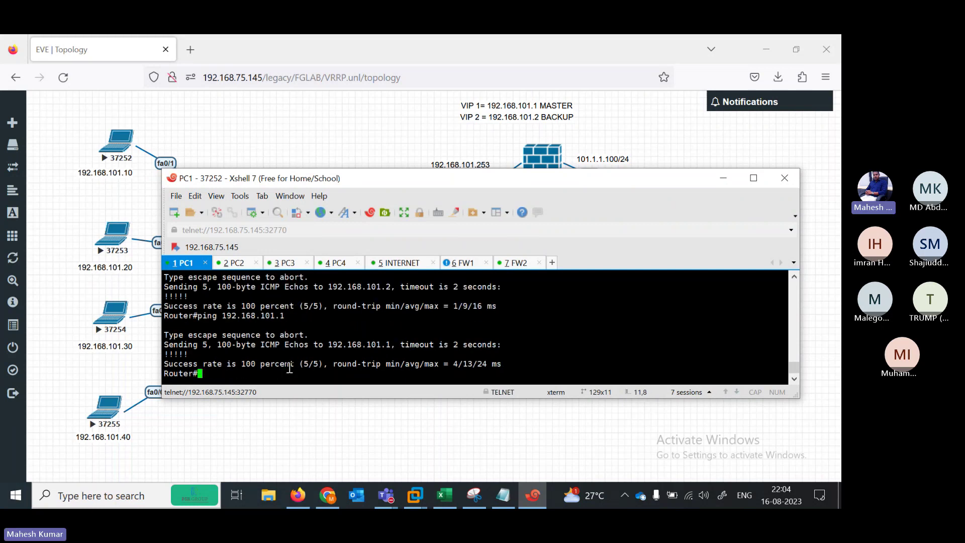
Ping 1.1.1.1 from PC2, then bring the EVE-NG lab topology into view
{"action": "left_click", "coordinate": [233, 264]}
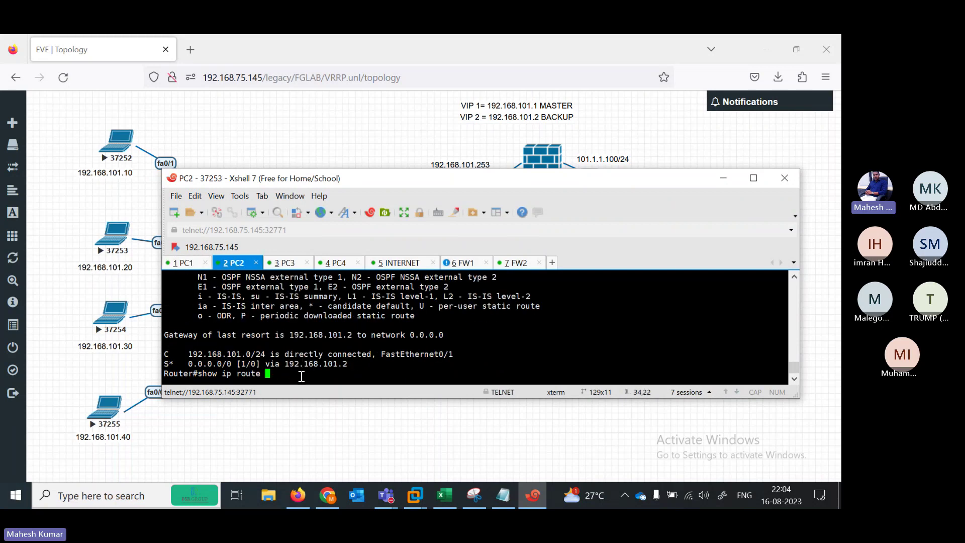
{"action": "key", "text": "ctrl+u"}
{"action": "type", "text": "ping 1.1.1.1"}
{"action": "key", "text": "Return"}
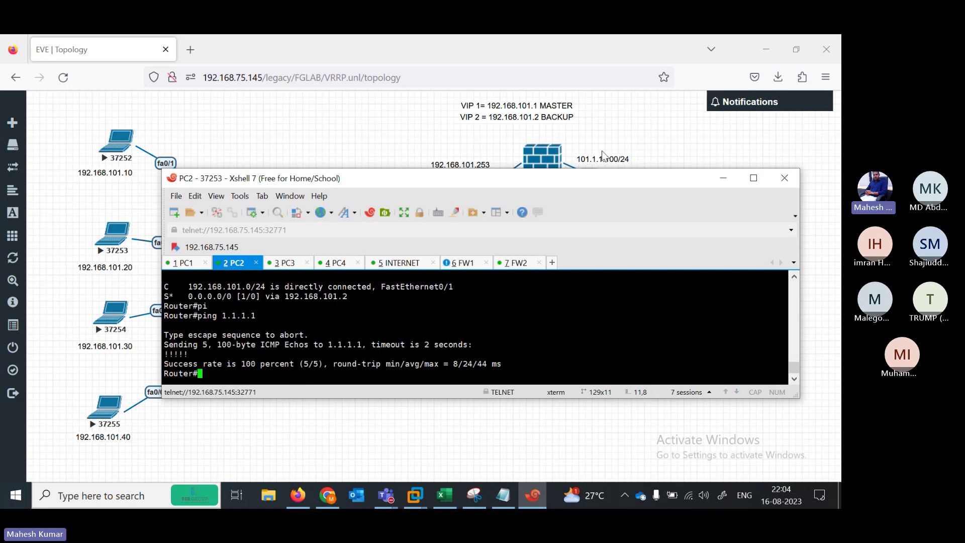
{"action": "left_click", "coordinate": [429, 128]}
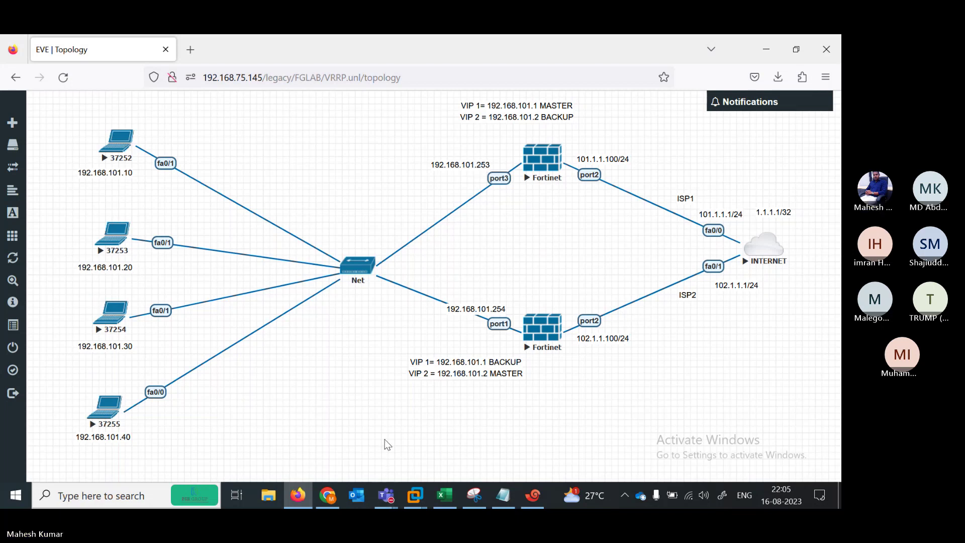
{"action": "mouse_move", "coordinate": [387, 495]}
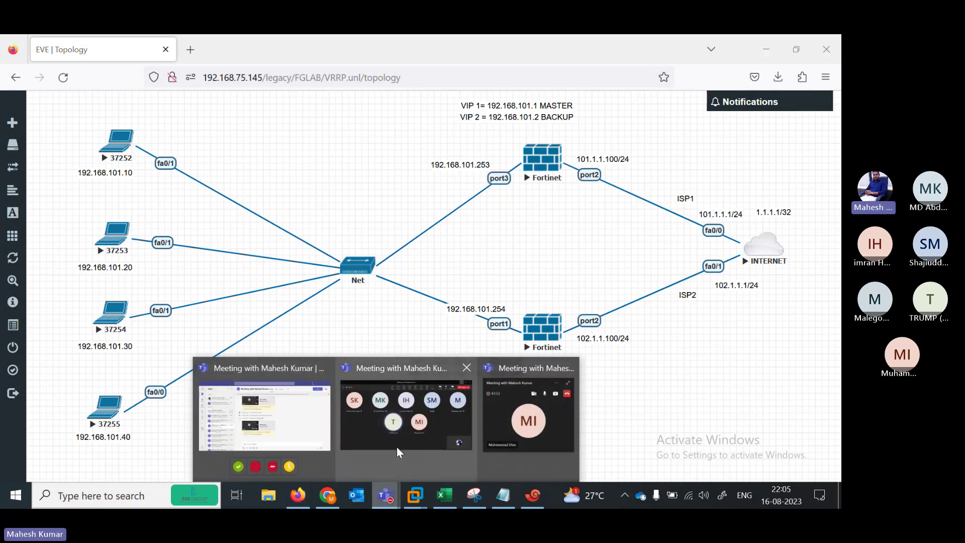
{"action": "left_click", "coordinate": [450, 505]}
{"action": "key", "text": "Down"}
{"action": "key", "text": "Down"}
{"action": "key", "text": "Down"}
{"action": "key", "text": "Down"}
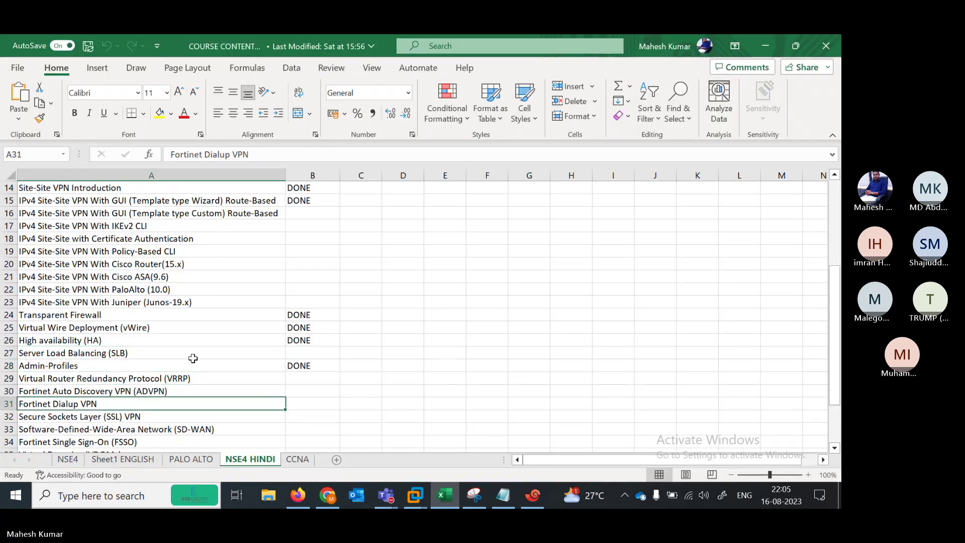
{"action": "key", "text": "Up"}
{"action": "key", "text": "Up"}
{"action": "key", "text": "Up"}
{"action": "key", "text": "Up"}
{"action": "key", "text": "Up"}
{"action": "key", "text": "Up"}
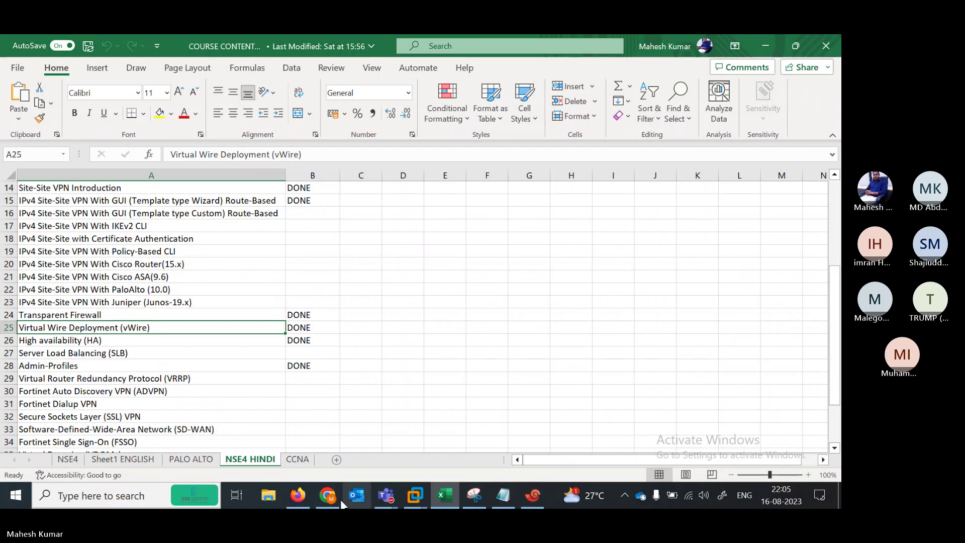
{"action": "left_click", "coordinate": [297, 496]}
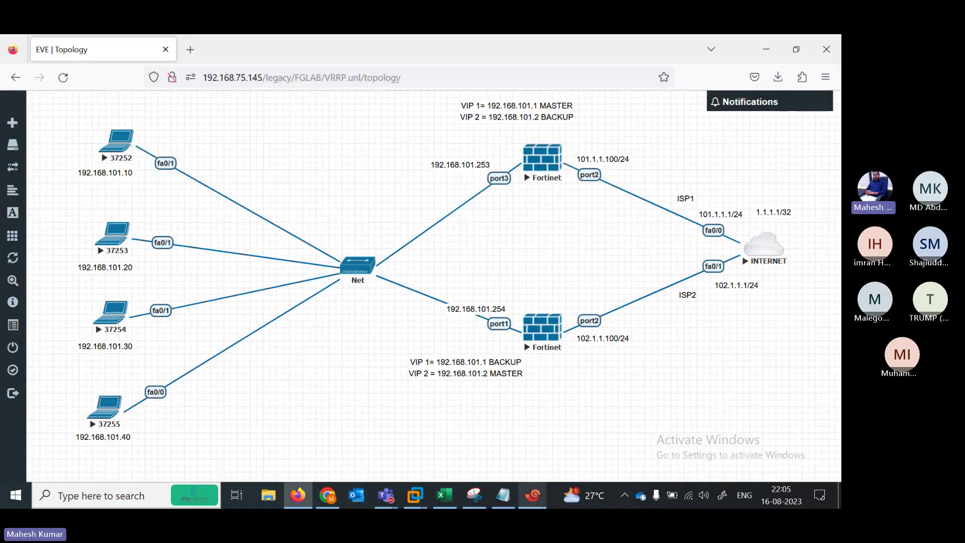
Watch FW1's console while it reboots, checking the lab topology meanwhile
{"action": "left_click", "coordinate": [533, 495]}
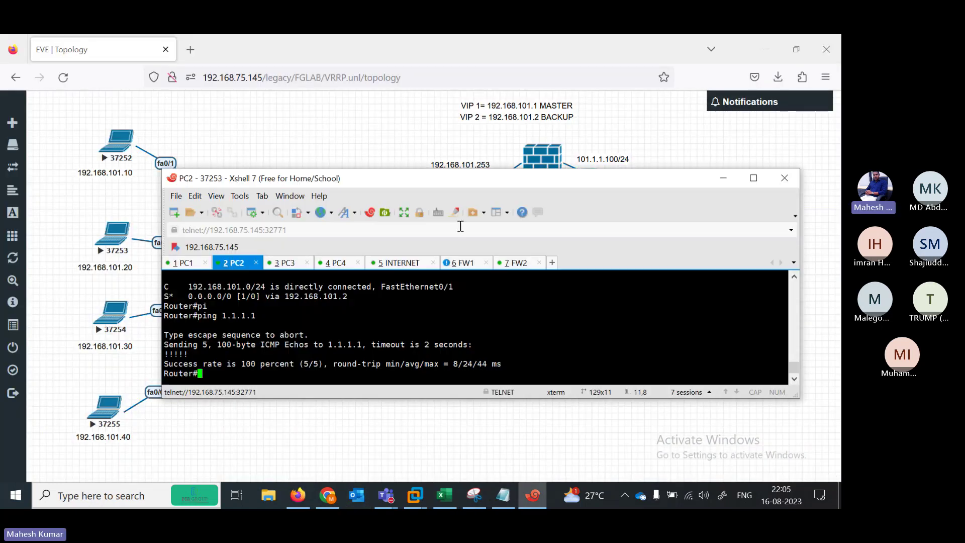
{"action": "left_click", "coordinate": [454, 265]}
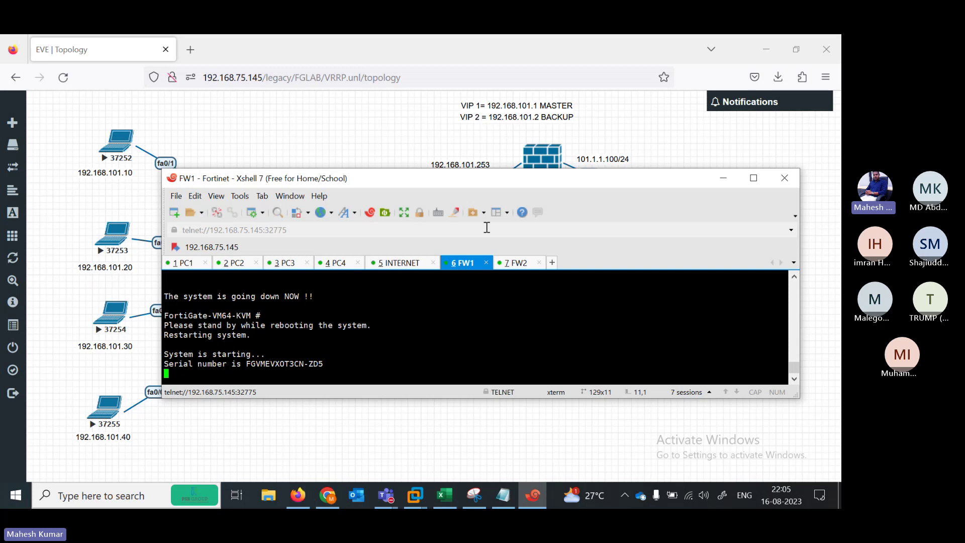
{"action": "left_click", "coordinate": [400, 132]}
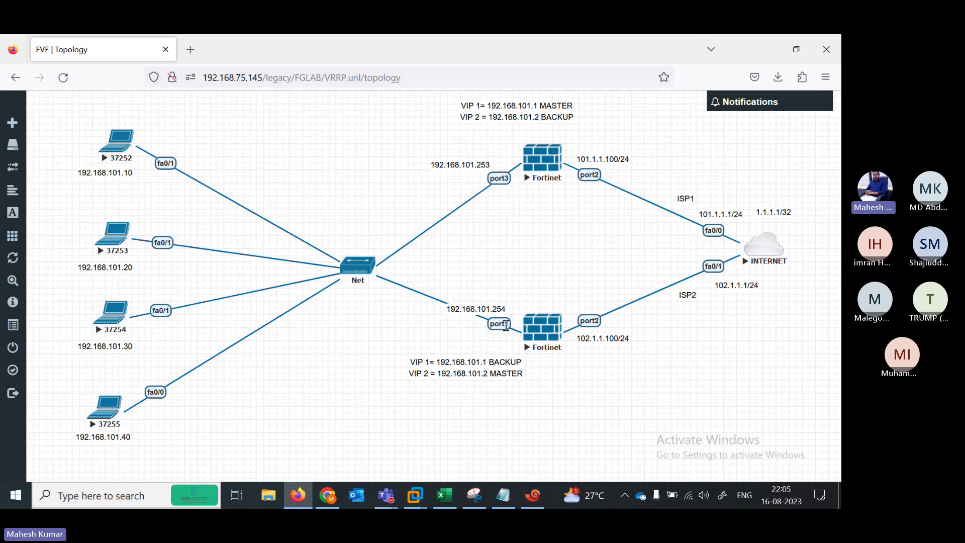
Log back in to FW1 as admin and run get router info vrrp to see its VRRP status
{"action": "left_click", "coordinate": [533, 495]}
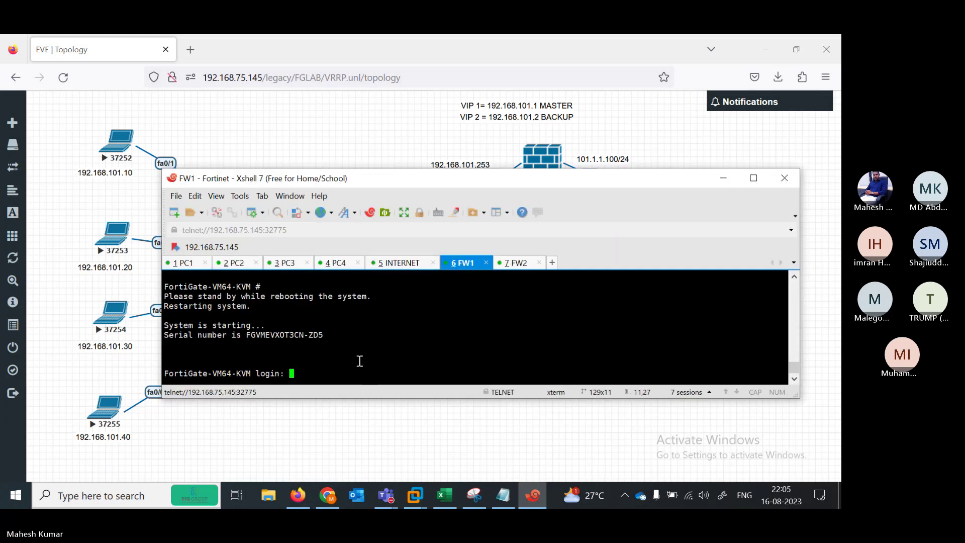
{"action": "type", "text": "admin"}
{"action": "key", "text": "Return"}
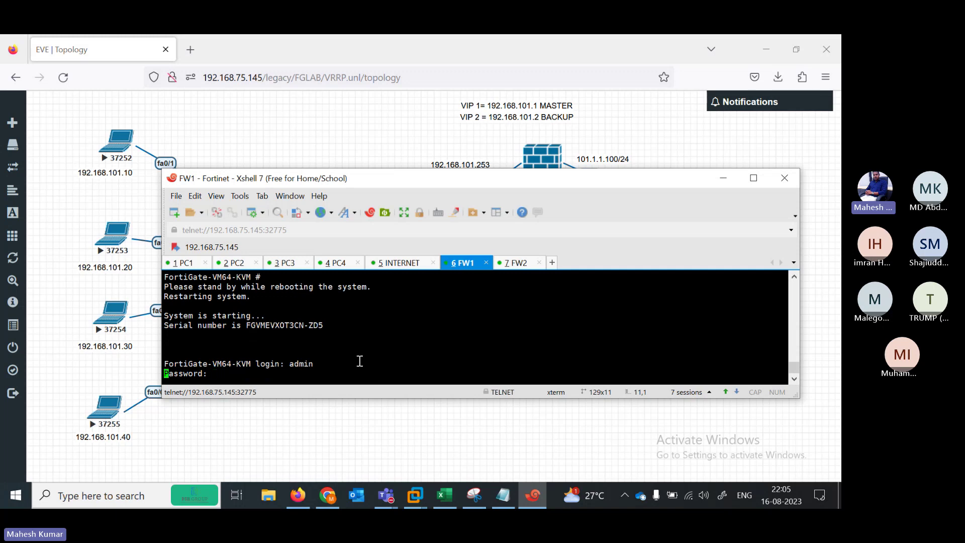
{"action": "key", "text": "Return"}
{"action": "type", "text": "show system interfac"}
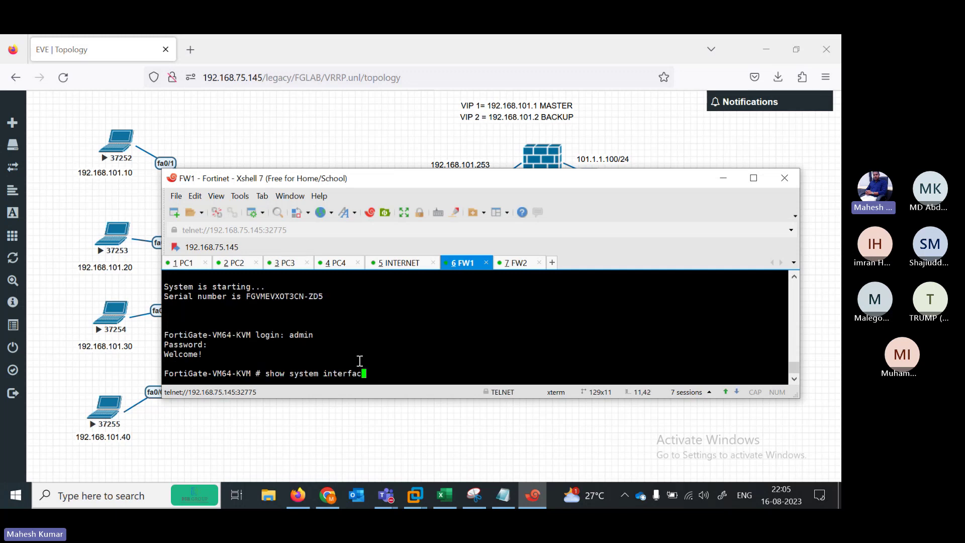
{"action": "key", "text": "BackSpace"}
{"action": "key", "text": "BackSpace"}
{"action": "key", "text": "BackSpace"}
{"action": "key", "text": "BackSpace"}
{"action": "key", "text": "BackSpace"}
{"action": "key", "text": "BackSpace"}
{"action": "key", "text": "BackSpace"}
{"action": "key", "text": "BackSpace"}
{"action": "key", "text": "BackSpace"}
{"action": "key", "text": "BackSpace"}
{"action": "key", "text": "BackSpace"}
{"action": "key", "text": "BackSpace"}
{"action": "key", "text": "BackSpace"}
{"action": "key", "text": "BackSpace"}
{"action": "key", "text": "BackSpace"}
{"action": "key", "text": "BackSpace"}
{"action": "key", "text": "BackSpace"}
{"action": "key", "text": "BackSpace"}
{"action": "key", "text": "BackSpace"}
{"action": "key", "text": "BackSpace"}
{"action": "type", "text": "get  router info vrrp"}
{"action": "key", "text": "Return"}
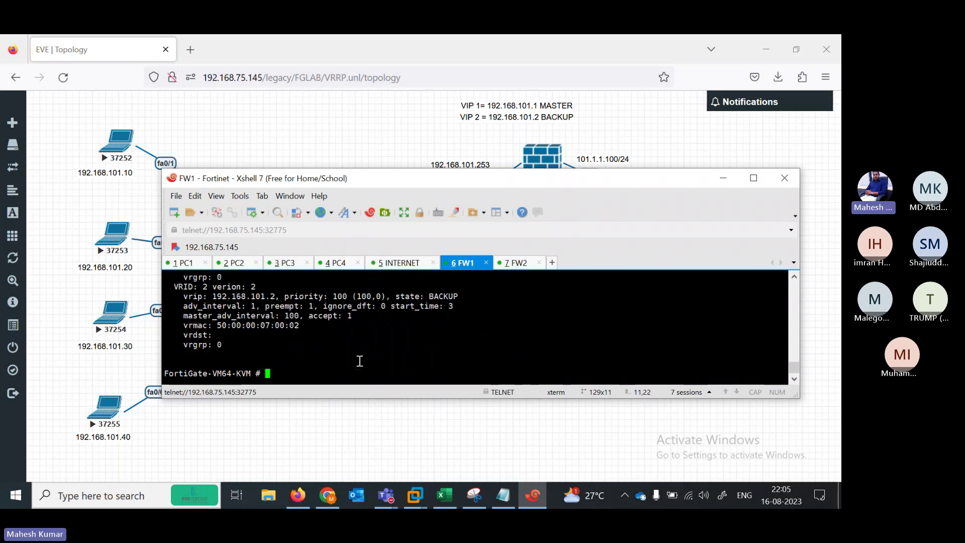
Highlight FW1's MASTER state for 192.168.101.1 and BACKUP state for 192.168.101.2
{"action": "left_click", "coordinate": [753, 178]}
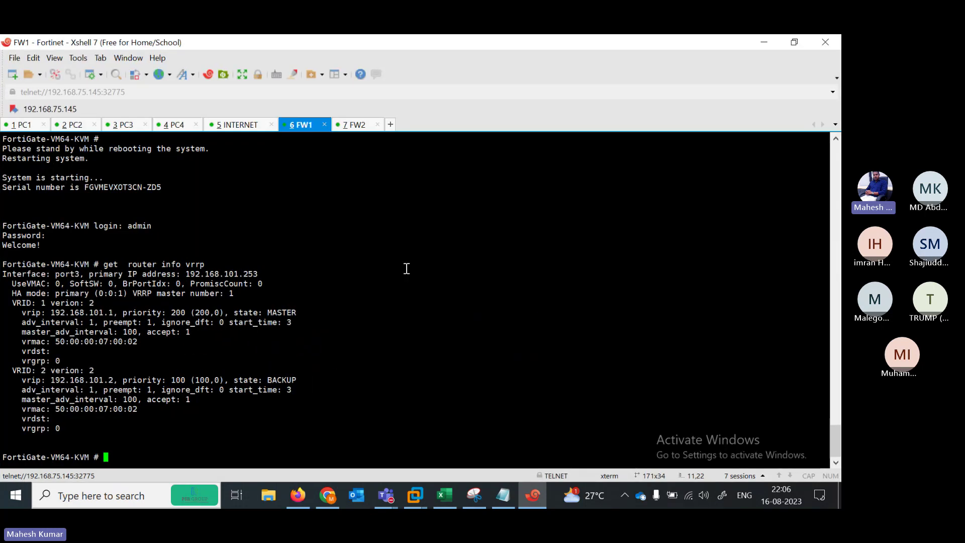
{"action": "left_click_drag", "start_coordinate": [307, 312], "coordinate": [248, 313]}
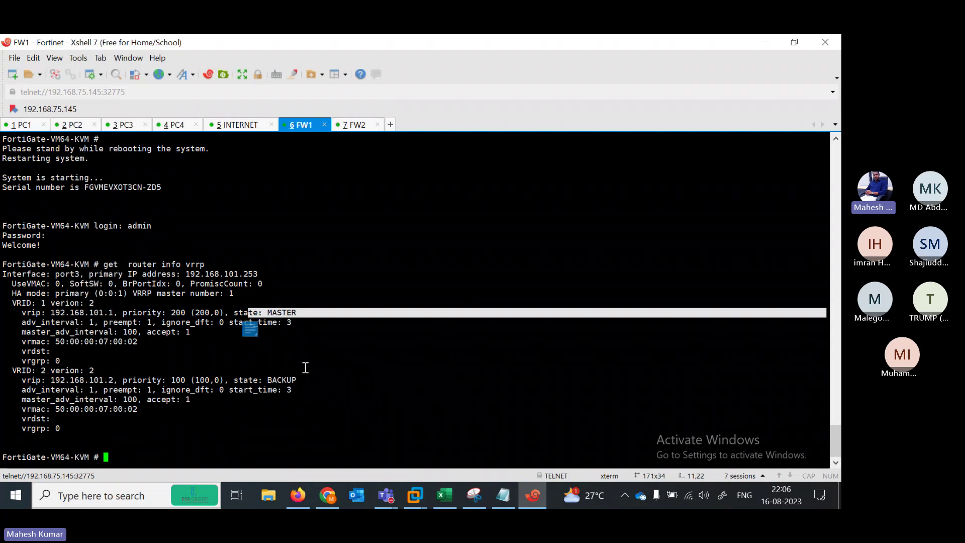
{"action": "left_click_drag", "start_coordinate": [309, 380], "coordinate": [199, 381]}
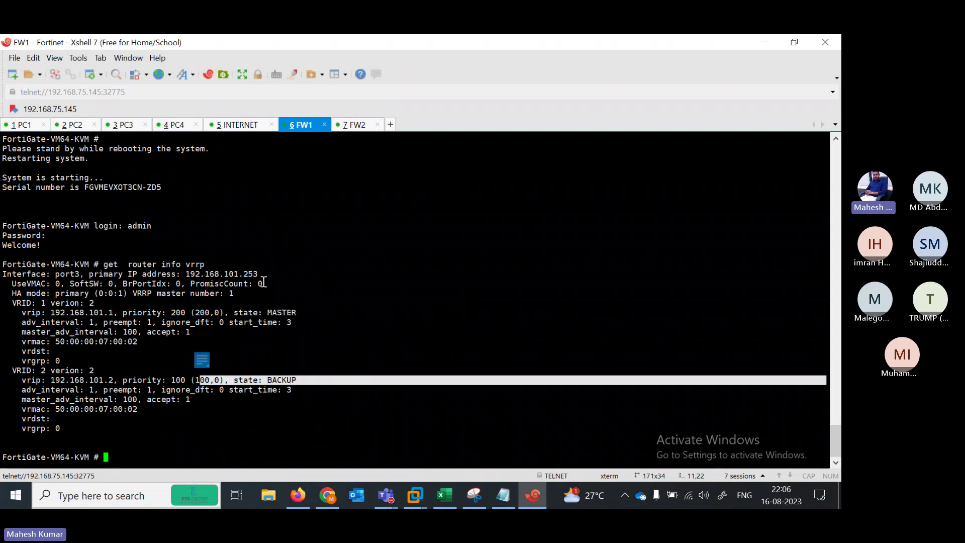
Rerun 'get router info vrrp' on FW2, showing 192.168.101.1 BACKUP and 192.168.101.2 MASTER
{"action": "left_click", "coordinate": [345, 126]}
{"action": "left_click", "coordinate": [301, 351]}
{"action": "key", "text": "Up"}
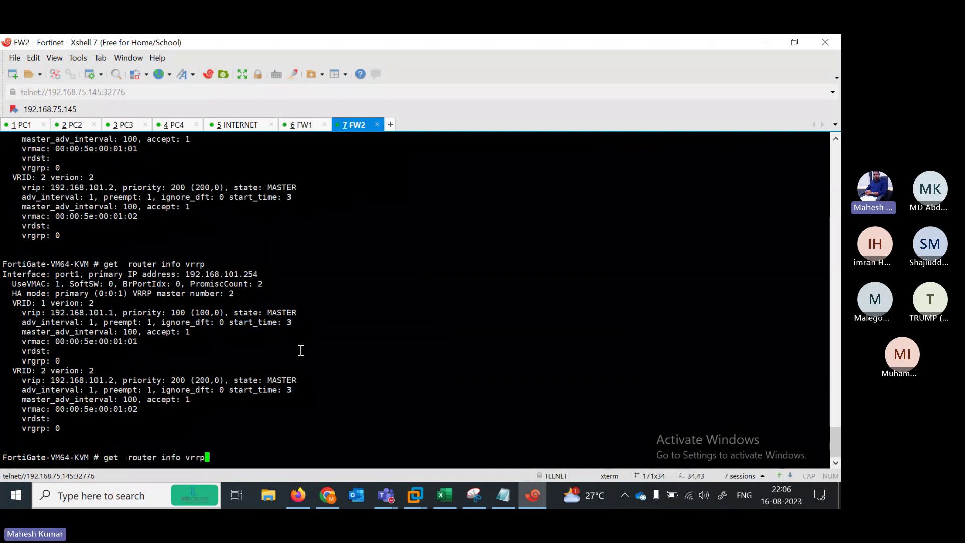
{"action": "key", "text": "Return"}
{"action": "double_click", "coordinate": [308, 371]}
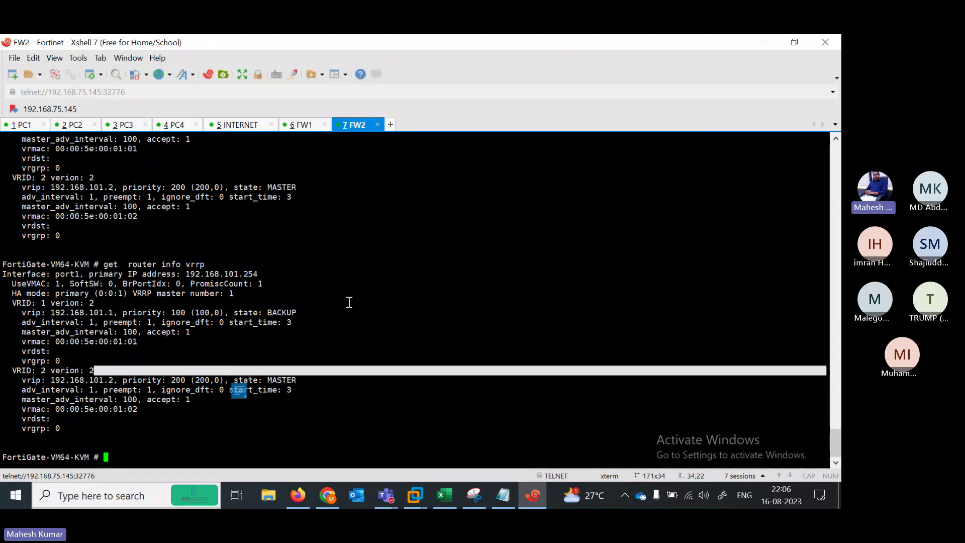
{"action": "left_click_drag", "start_coordinate": [323, 303], "coordinate": [231, 313]}
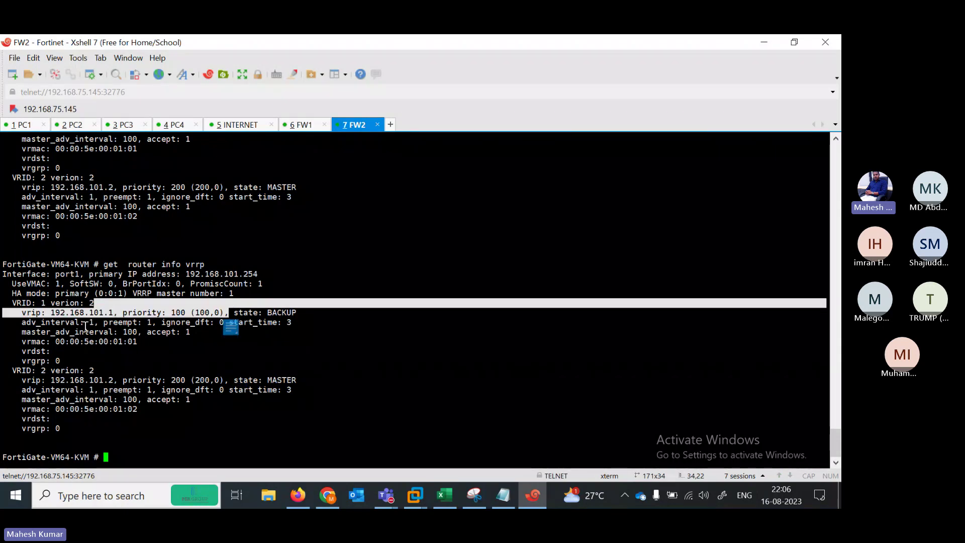
{"action": "left_click_drag", "start_coordinate": [18, 331], "coordinate": [87, 341]}
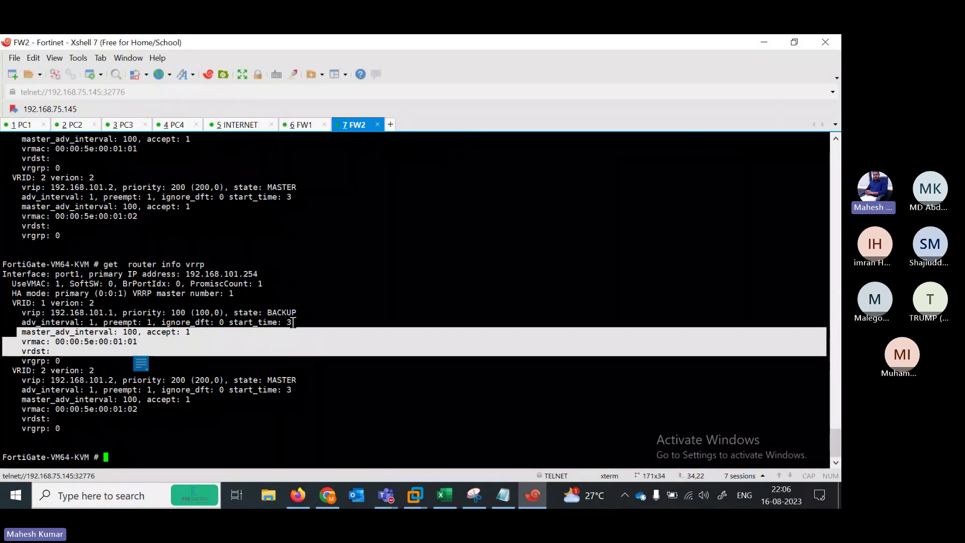
{"action": "left_click", "coordinate": [759, 39]}
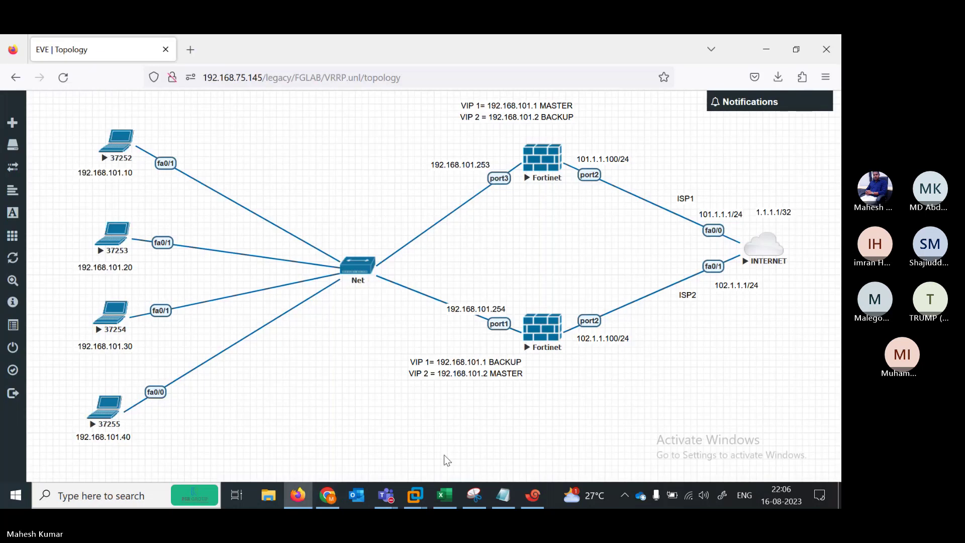
Enter DONE in cell B29 beside the VRRP topic in the NSE4 HINDI course list
{"action": "left_click", "coordinate": [445, 500]}
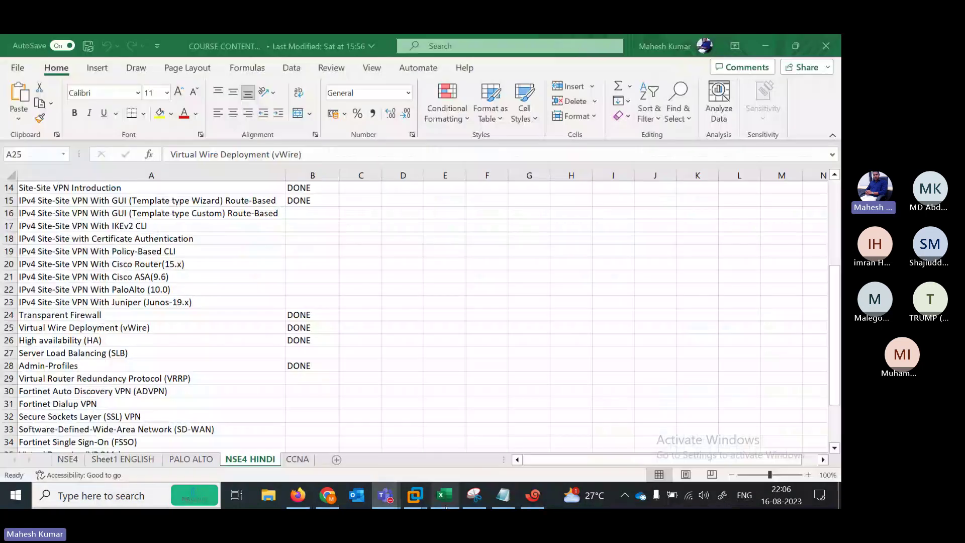
{"action": "key", "text": "Down"}
{"action": "key", "text": "Down"}
{"action": "key", "text": "Down"}
{"action": "key", "text": "Down"}
{"action": "key", "text": "Down"}
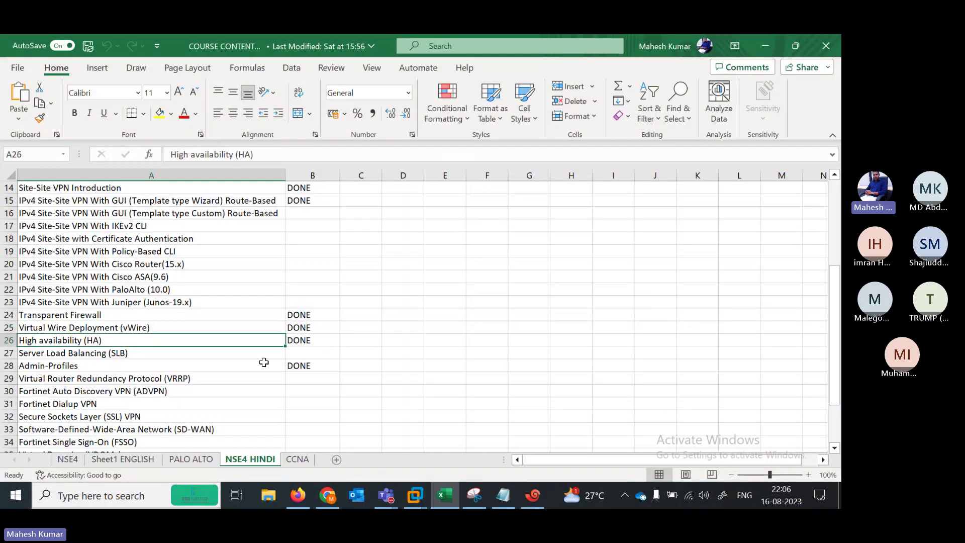
{"action": "key", "text": "Up"}
{"action": "key", "text": "Up"}
{"action": "key", "text": "Up"}
{"action": "key", "text": "Up"}
{"action": "key", "text": "Up"}
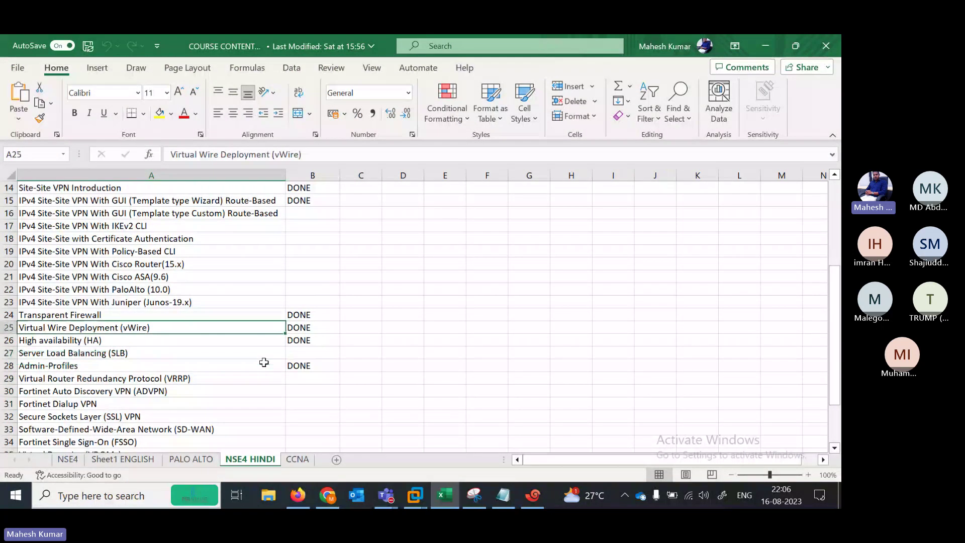
{"action": "key", "text": "Down"}
{"action": "key", "text": "Down"}
{"action": "key", "text": "Down"}
{"action": "key", "text": "Down"}
{"action": "key", "text": "Down"}
{"action": "key", "text": "Down"}
{"action": "key", "text": "Up"}
{"action": "key", "text": "Up"}
{"action": "key", "text": "Up"}
{"action": "key", "text": "Up"}
{"action": "key", "text": "Up"}
{"action": "key", "text": "Up"}
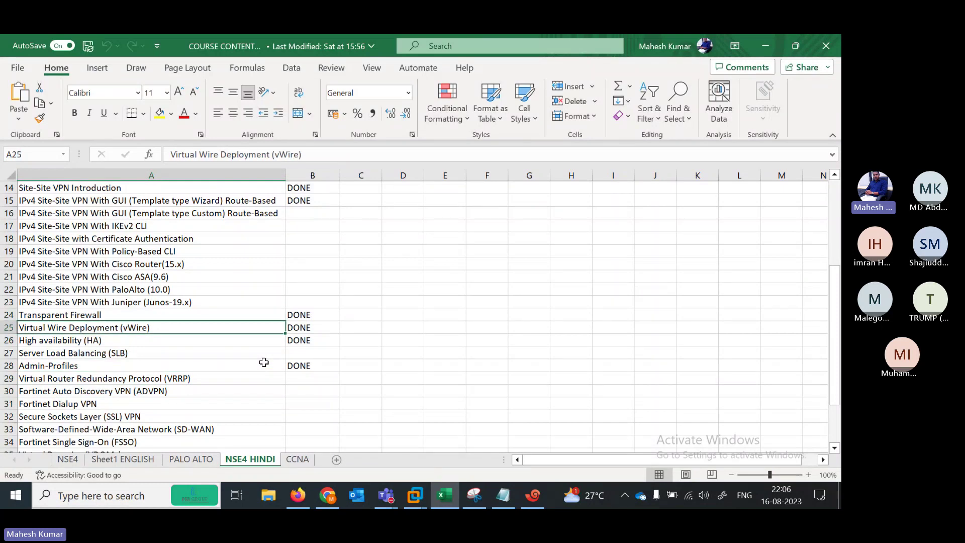
{"action": "key", "text": "Down"}
{"action": "key", "text": "Down"}
{"action": "key", "text": "Down"}
{"action": "key", "text": "Down"}
{"action": "key", "text": "Down"}
{"action": "key", "text": "Down"}
{"action": "key", "text": "Down"}
{"action": "key", "text": "Down"}
{"action": "key", "text": "Down"}
{"action": "key", "text": "Down"}
{"action": "key", "text": "Down"}
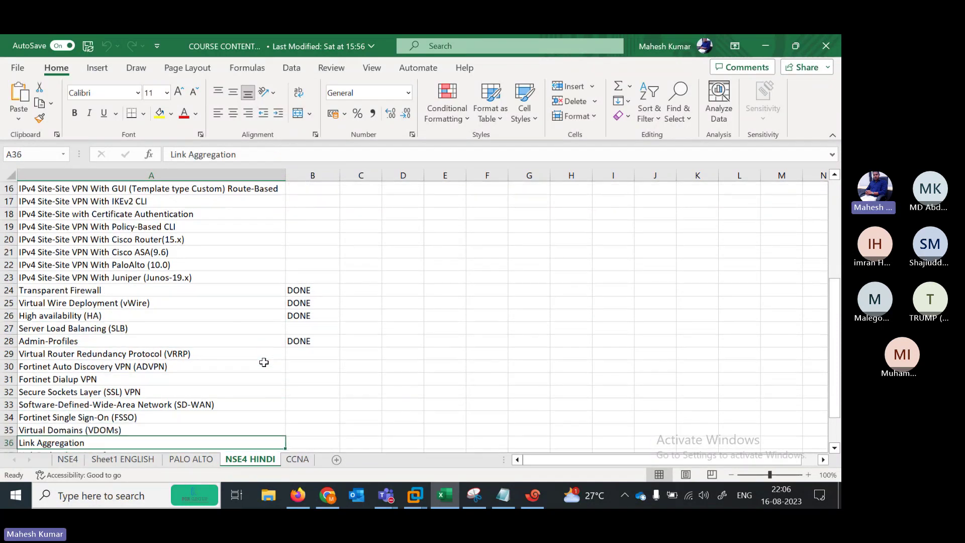
{"action": "key", "text": "Down"}
{"action": "key", "text": "Down"}
{"action": "key", "text": "Down"}
{"action": "key", "text": "Down"}
{"action": "key", "text": "Down"}
{"action": "key", "text": "Down"}
{"action": "key", "text": "Up"}
{"action": "key", "text": "Up"}
{"action": "key", "text": "Up"}
{"action": "key", "text": "Up"}
{"action": "key", "text": "Up"}
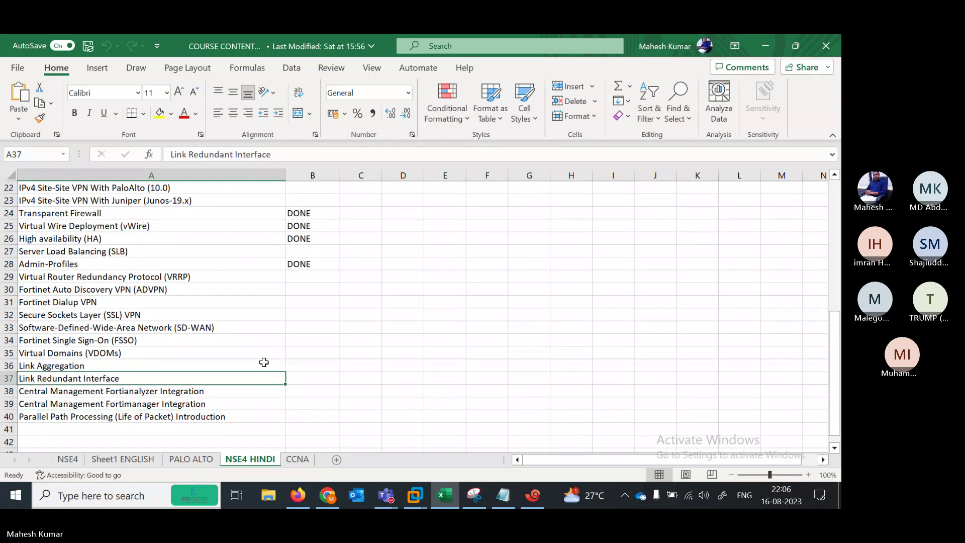
{"action": "key", "text": "Up"}
{"action": "key", "text": "Up"}
{"action": "key", "text": "Up"}
{"action": "key", "text": "Up"}
{"action": "key", "text": "Up"}
{"action": "key", "text": "Up"}
{"action": "key", "text": "Up"}
{"action": "key", "text": "Up"}
{"action": "key", "text": "Right"}
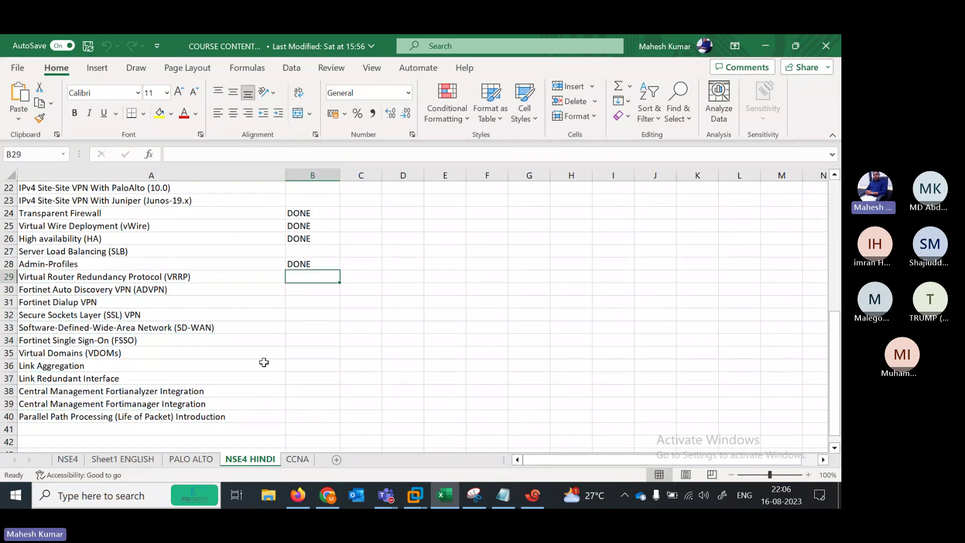
{"action": "type", "text": "DONE"}
{"action": "key", "text": "Left"}
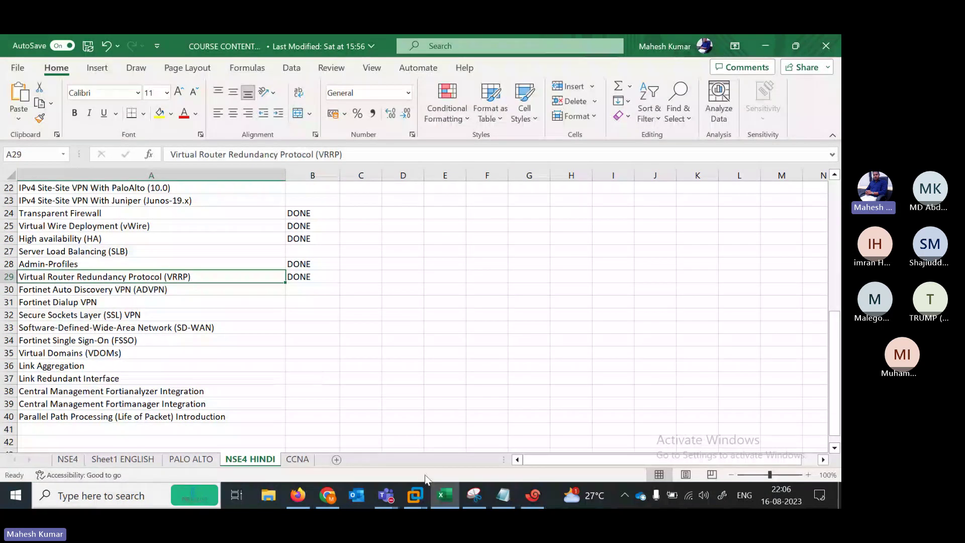
Reveal the Stop recording option under Record and transcribe in the Teams meeting's More menu
{"action": "mouse_move", "coordinate": [386, 495]}
{"action": "left_click", "coordinate": [388, 439]}
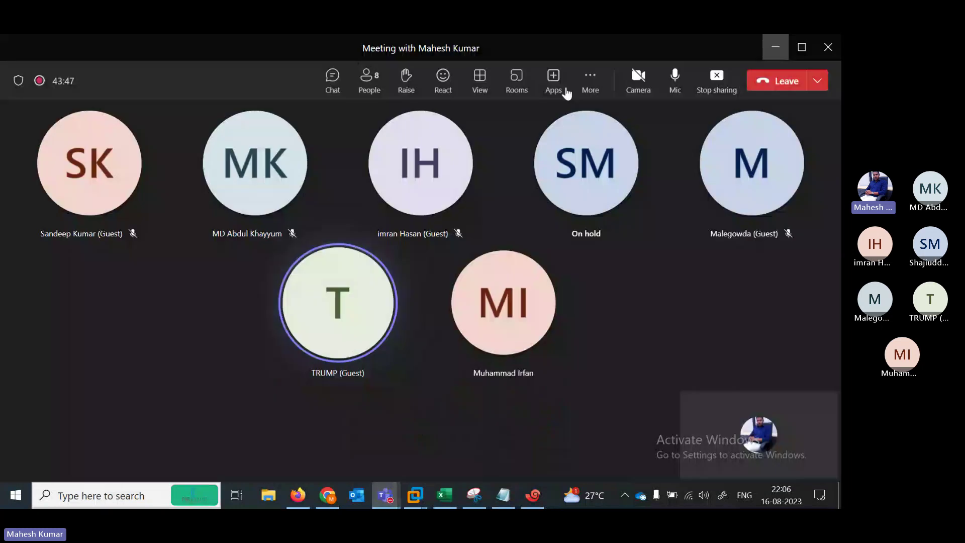
{"action": "left_click", "coordinate": [592, 83]}
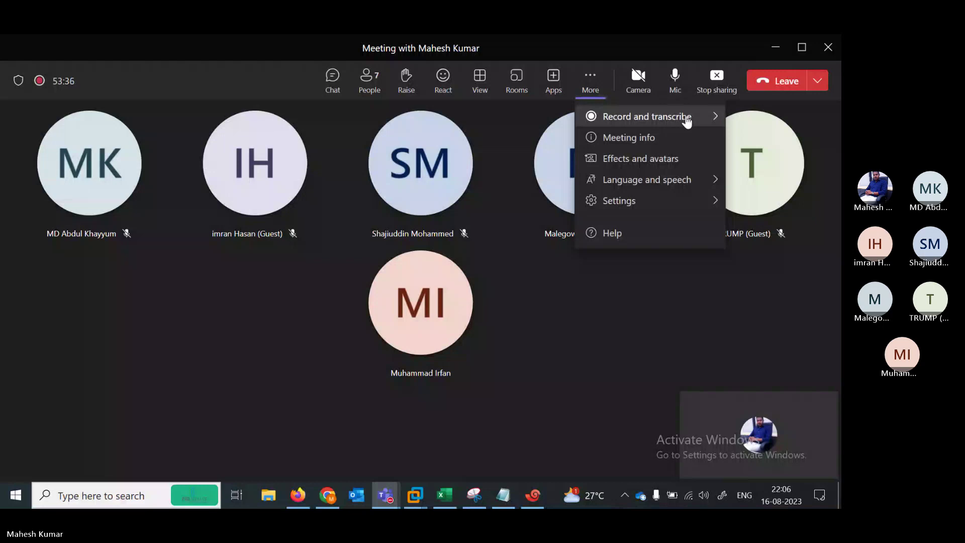
{"action": "mouse_move", "coordinate": [687, 120]}
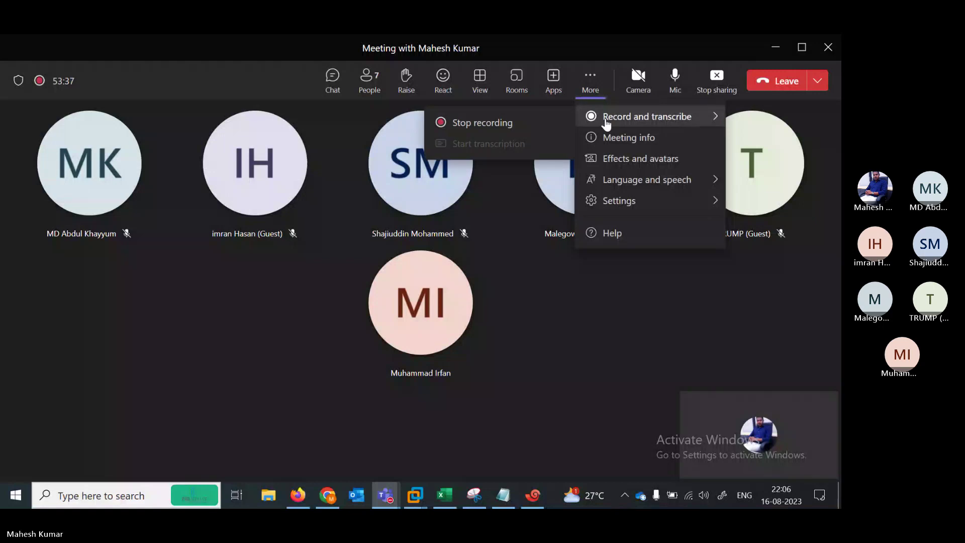